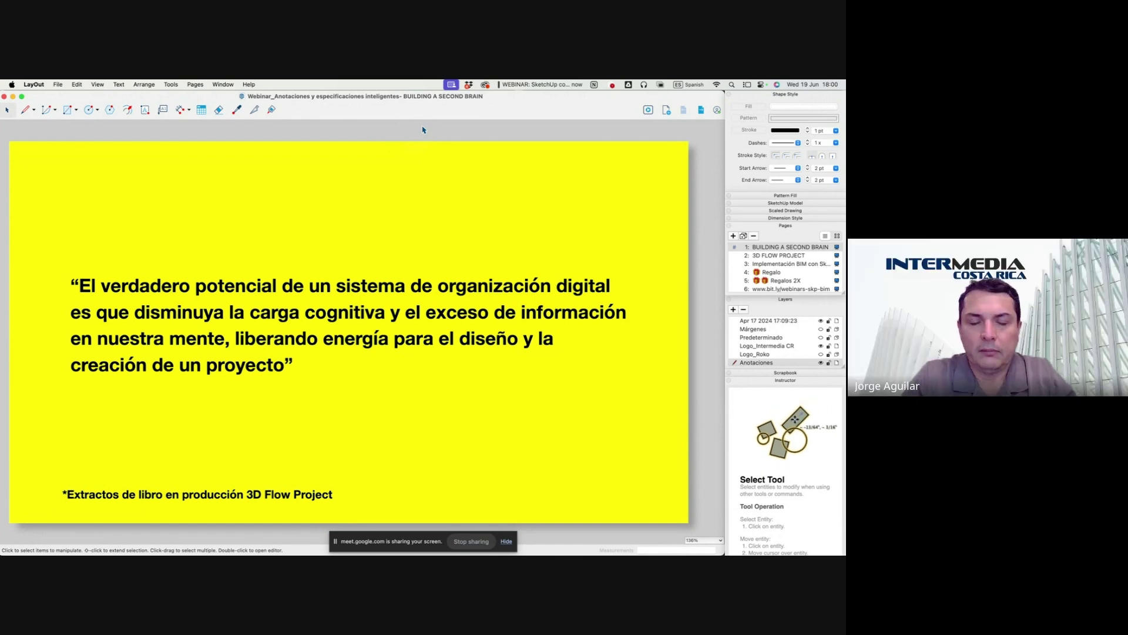
Bring the LayOut document to the front and present the yellow quote slide full screen
middle_drag(421, 262, 433, 256)
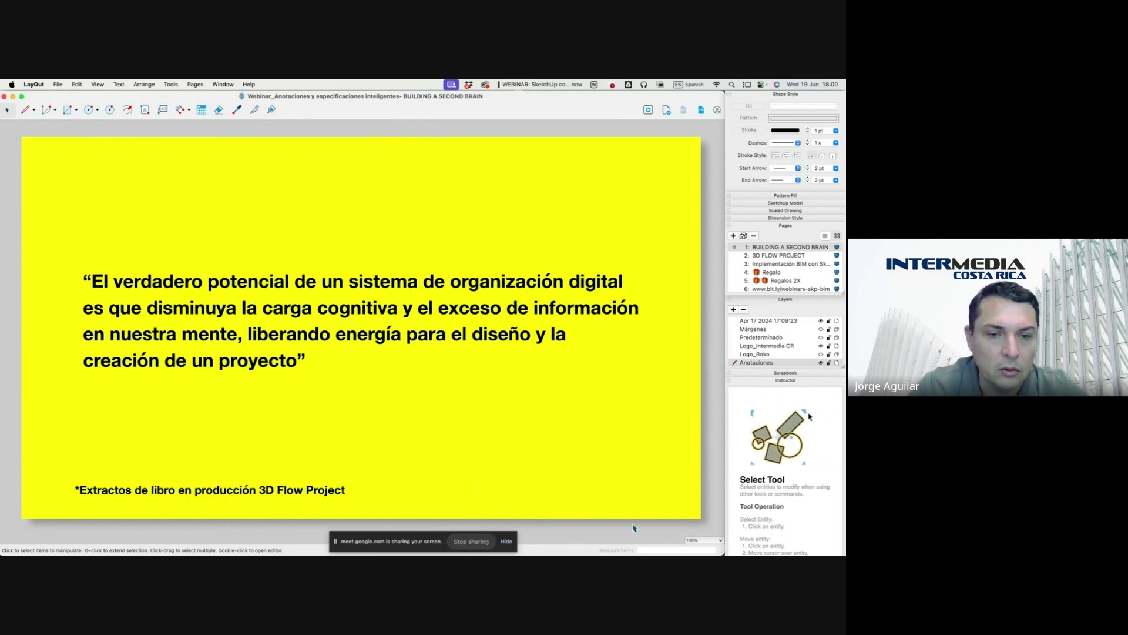
click(649, 110)
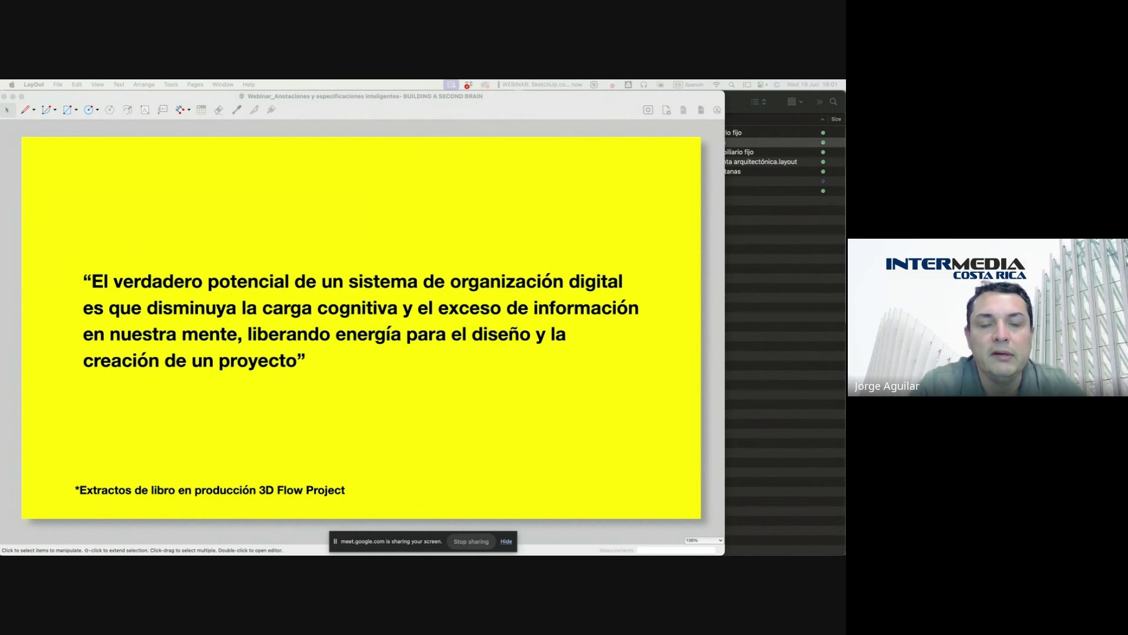
click(395, 198)
click(648, 109)
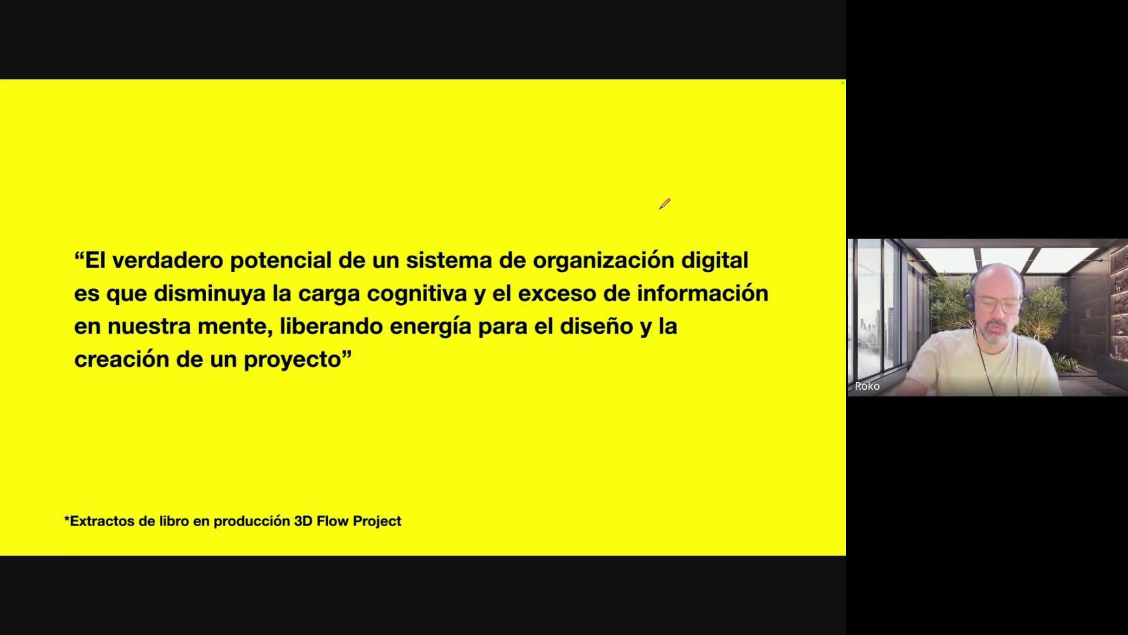
Advance the slideshow to the 3D Flow Project book-cover slide
key(Right)
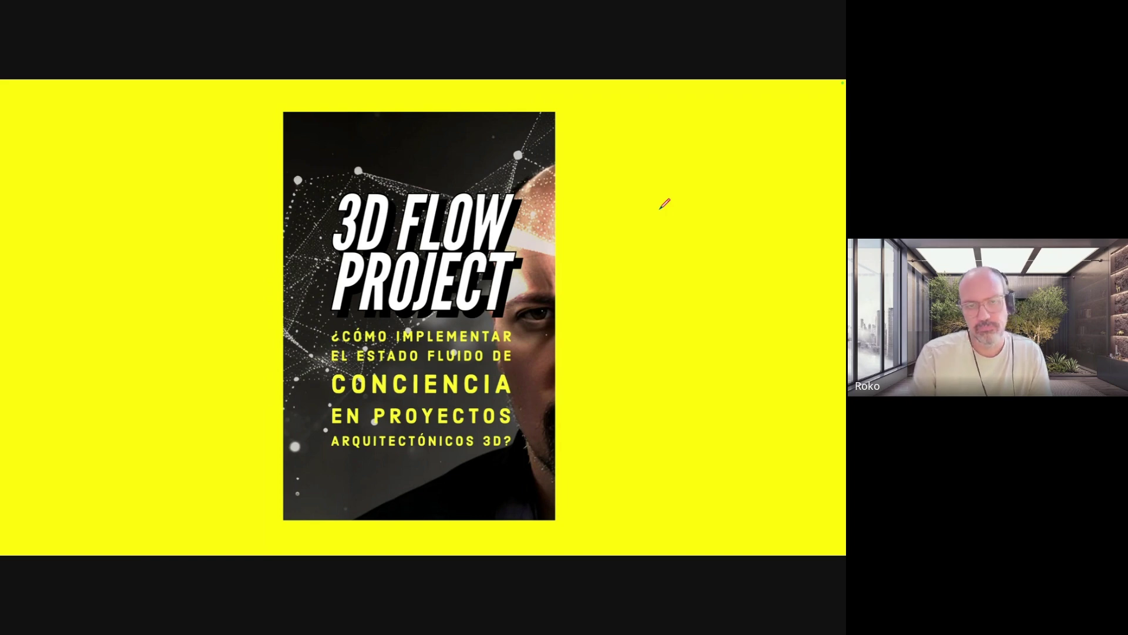
Advance past the book cover to the black slide with a wrapped gift box
key(Right)
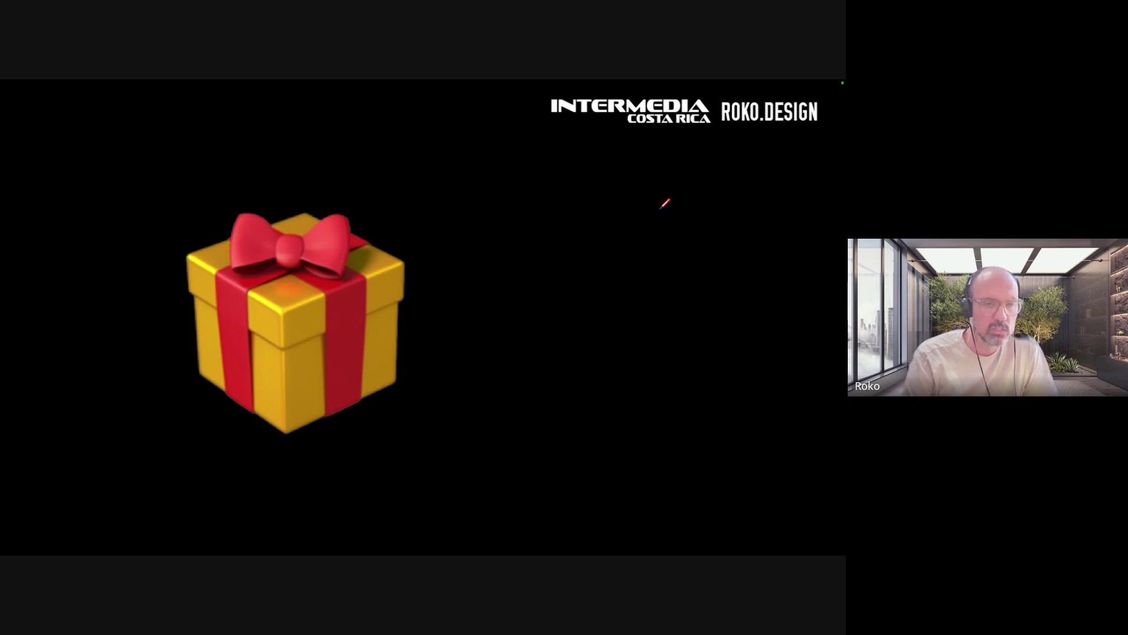
Reveal the second gift box, then advance to the Google Drive QR code slide
key(Right)
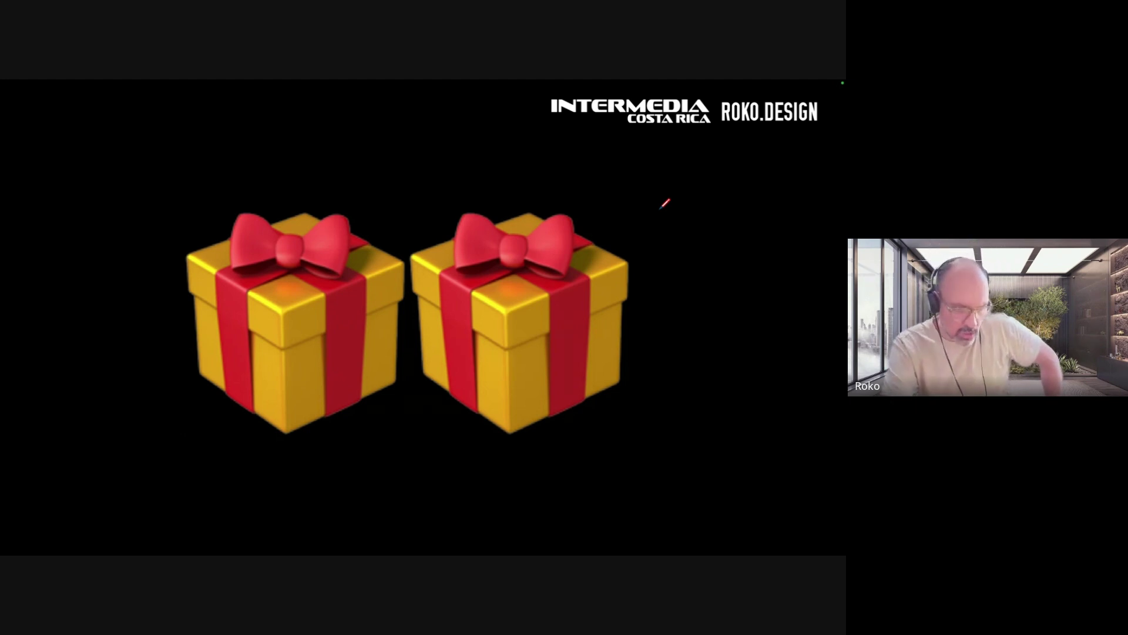
key(Right)
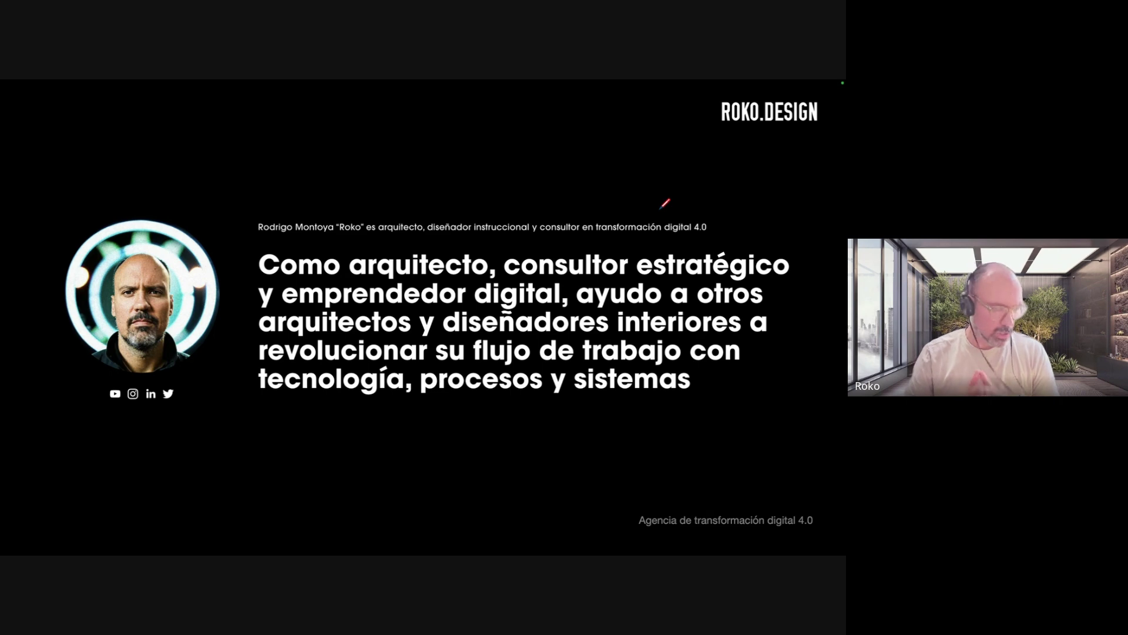
Step through the yellow CAD/BIM slide to the white SketchUp Pro logo slide
key(Right)
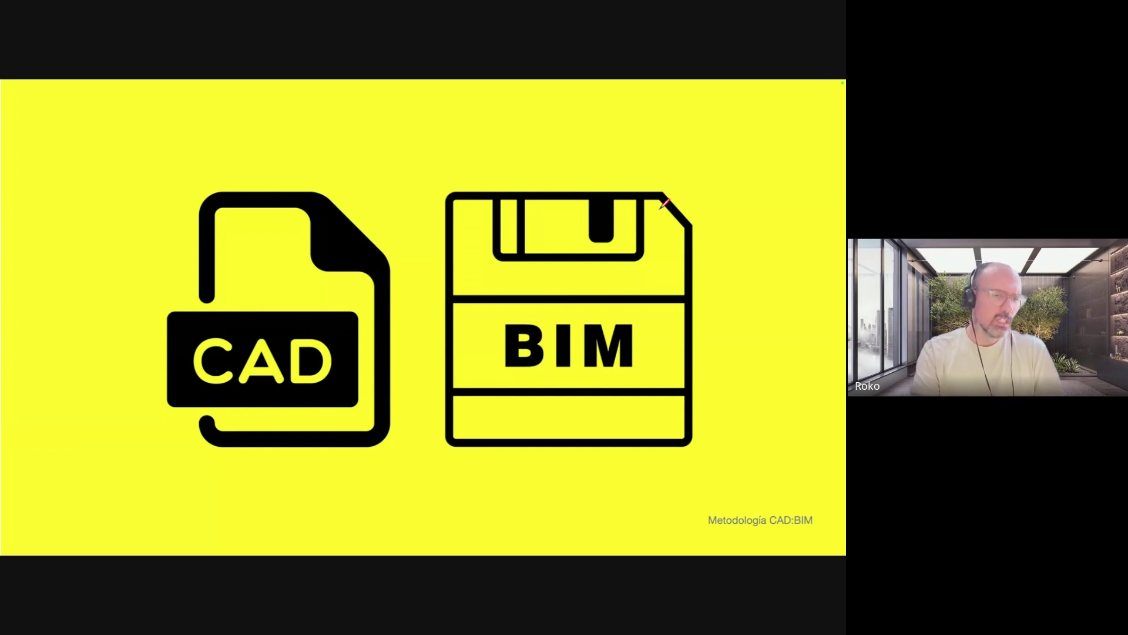
key(Right)
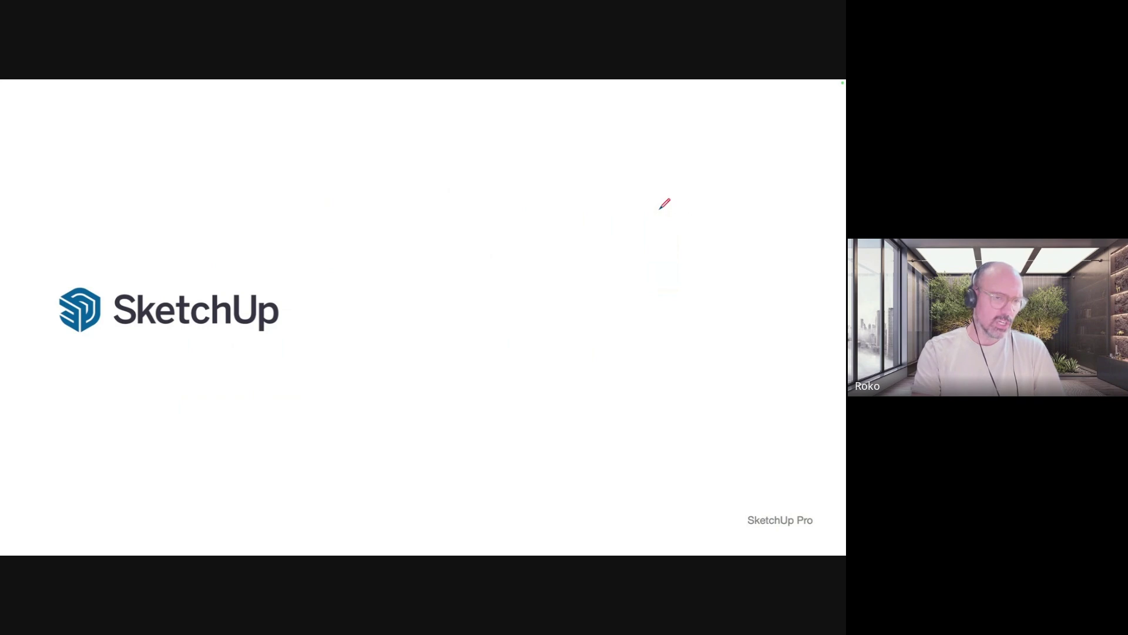
Add the LayOut logo beside SketchUp, then advance to the Skp.bim box slide
key(Right)
key(Right)
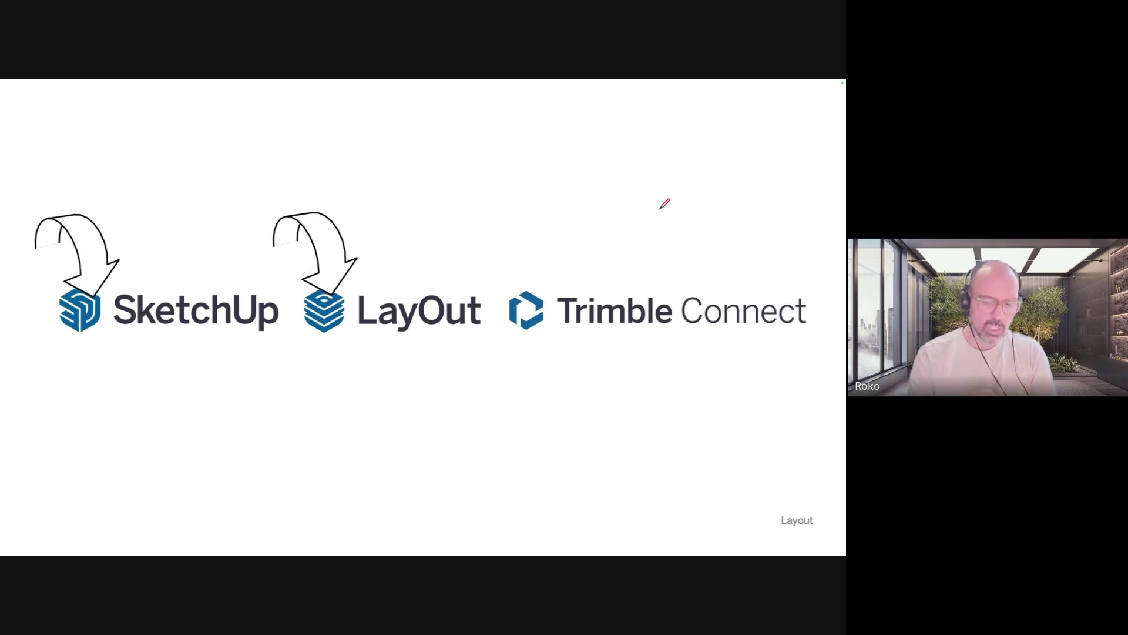
key(Right)
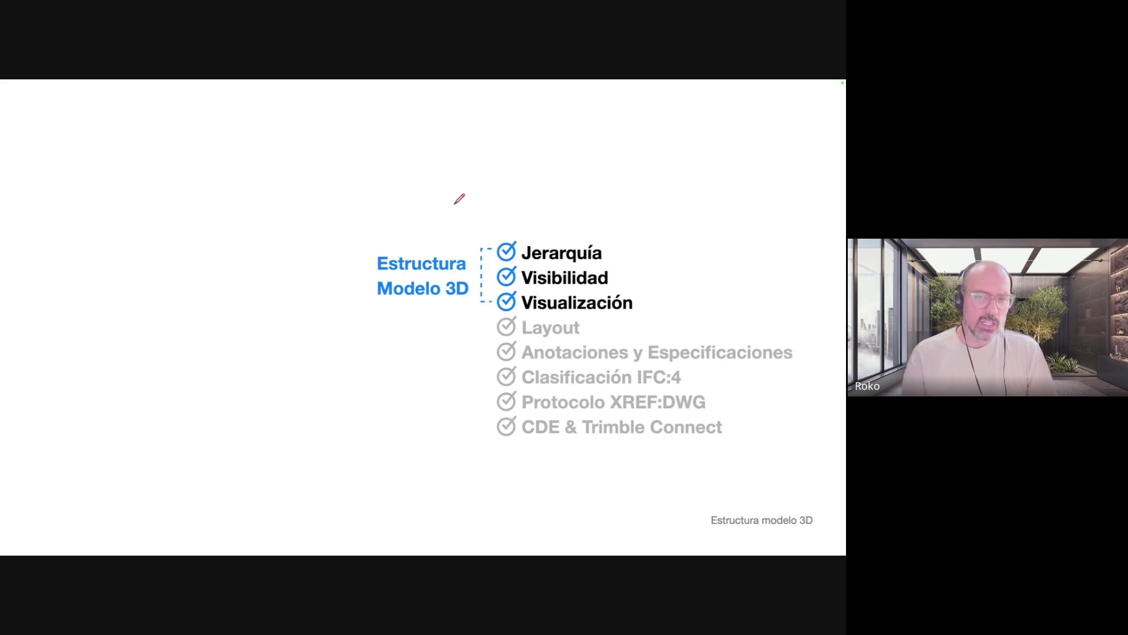
Bracket the first three checklist items in red and advance to the Anotación y especificación inteligente slide
mouse_move(533, 230)
mouse_down()
mouse_move(477, 300)
mouse_move(516, 322)
mouse_up()
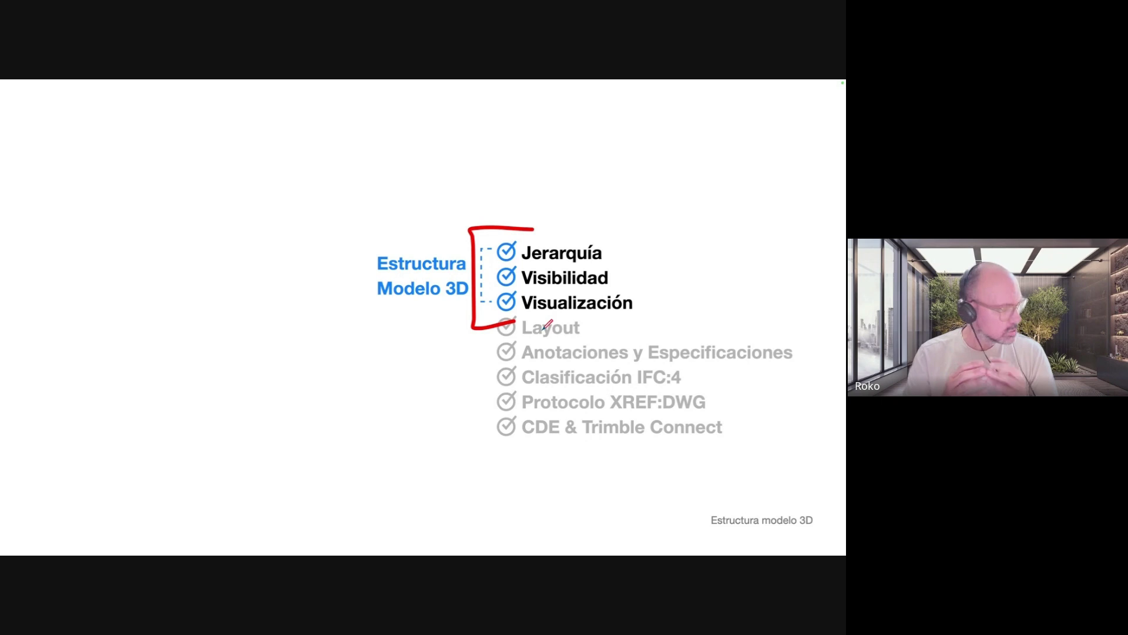
key(Right)
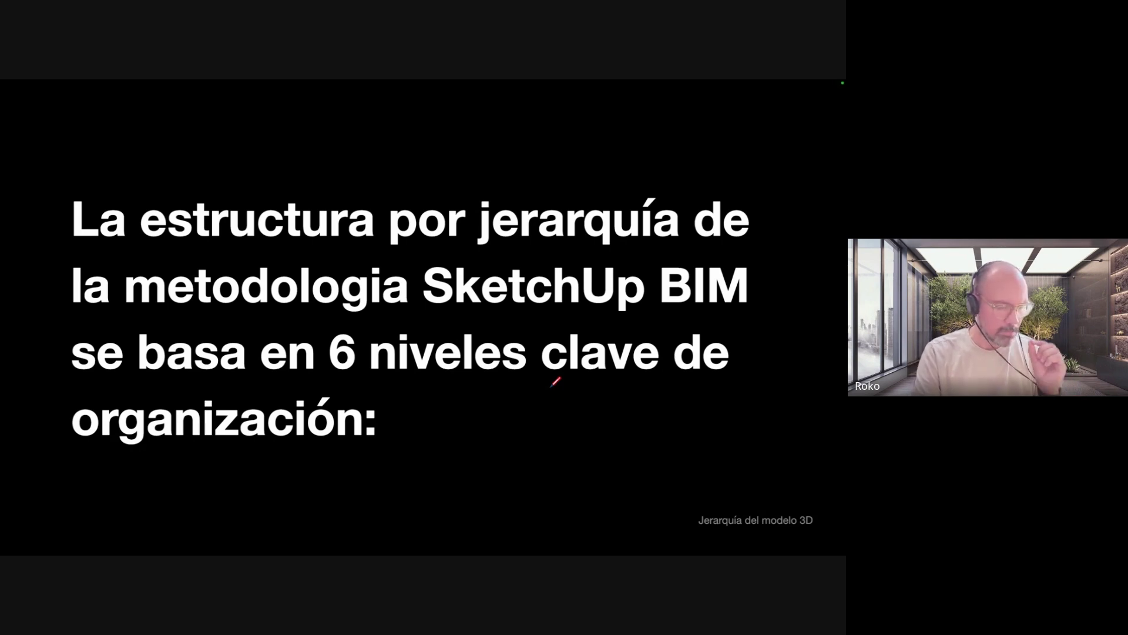
Advance to the Modelo 3D maestro o XREF slide and reveal the Niveles de la edificación bullet
key(Right)
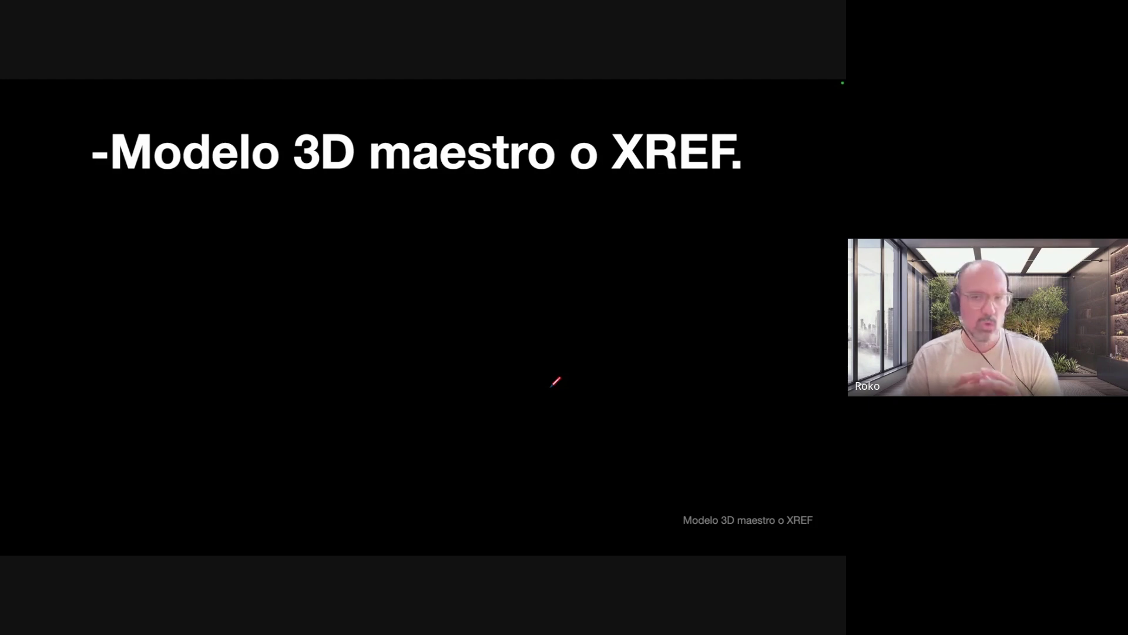
key(Right)
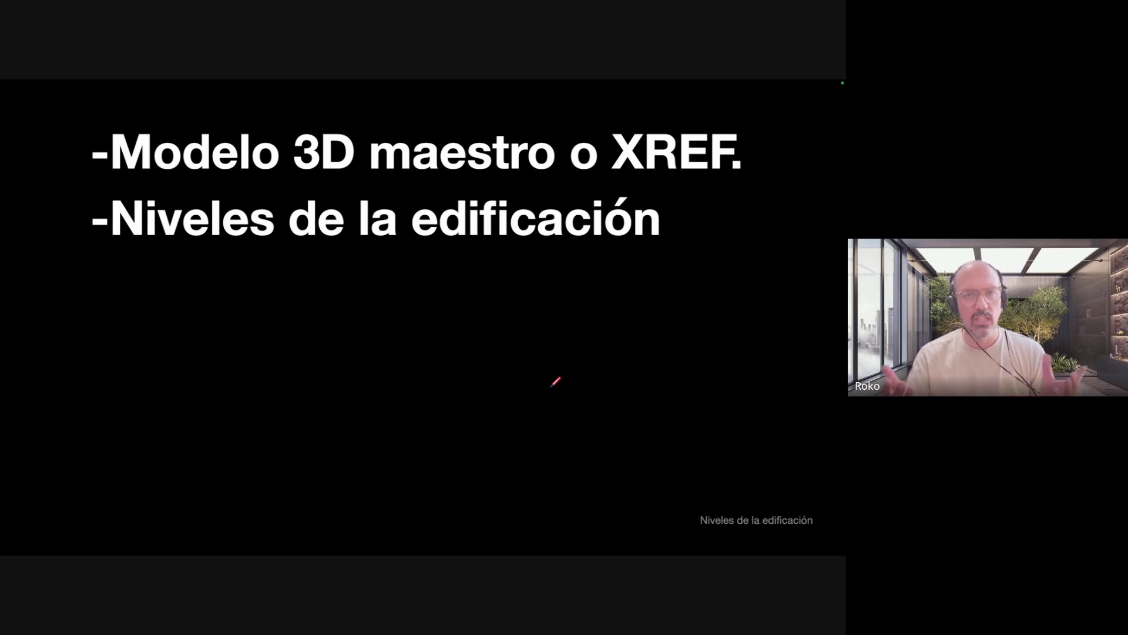
Reveal the Disciplinas o categorías bullet, end the slideshow without saving, and switch to the Recursos folder in Finder
key(Right)
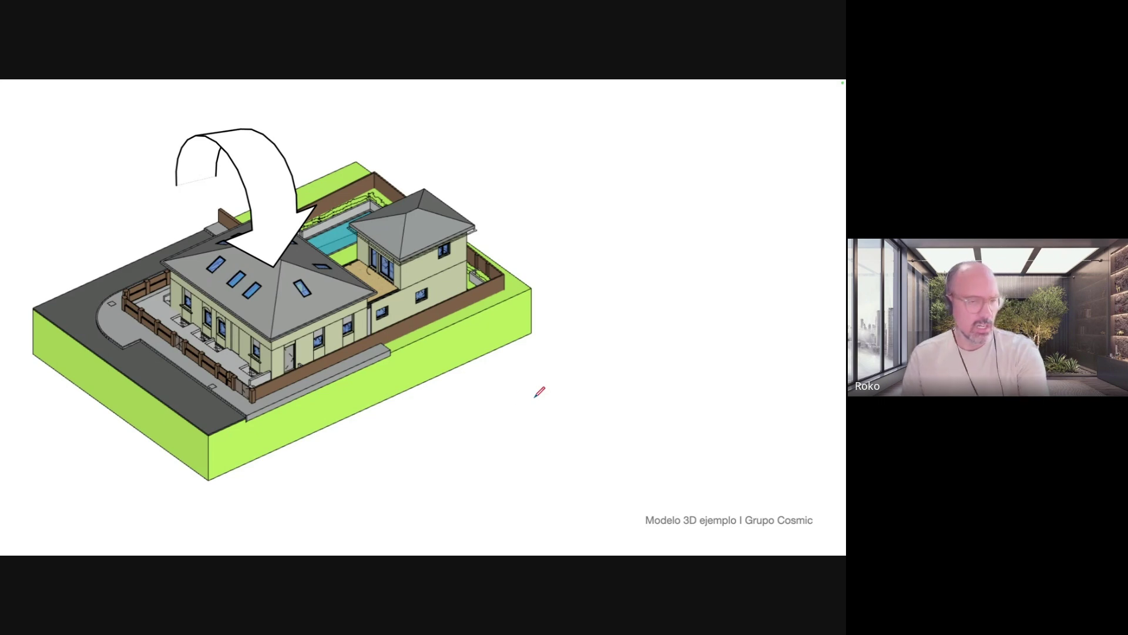
key(Escape)
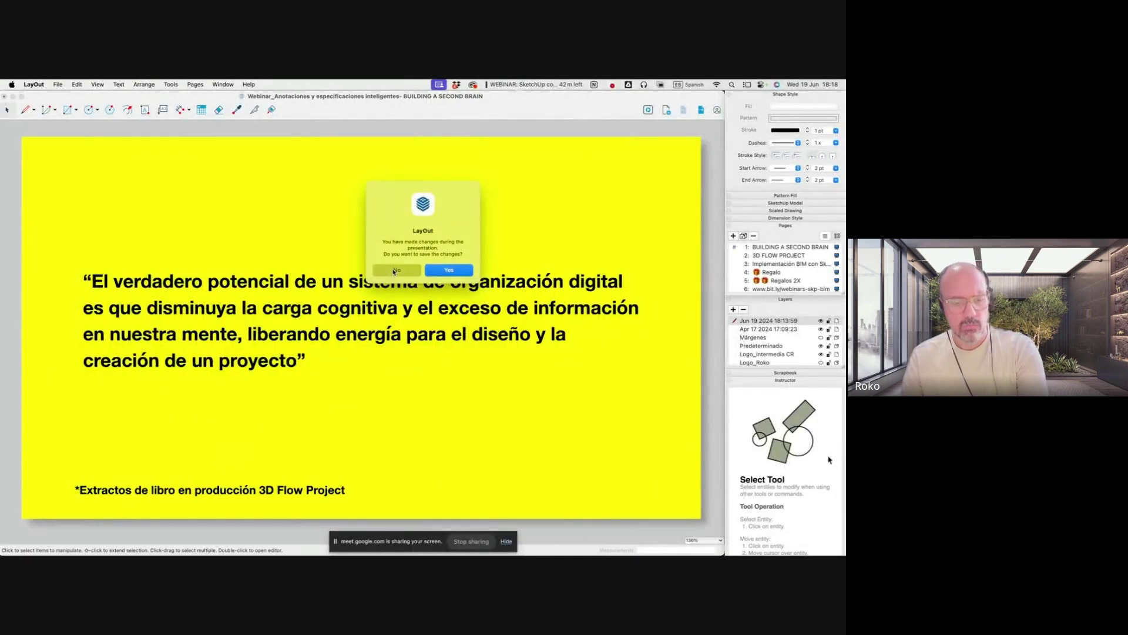
click(394, 271)
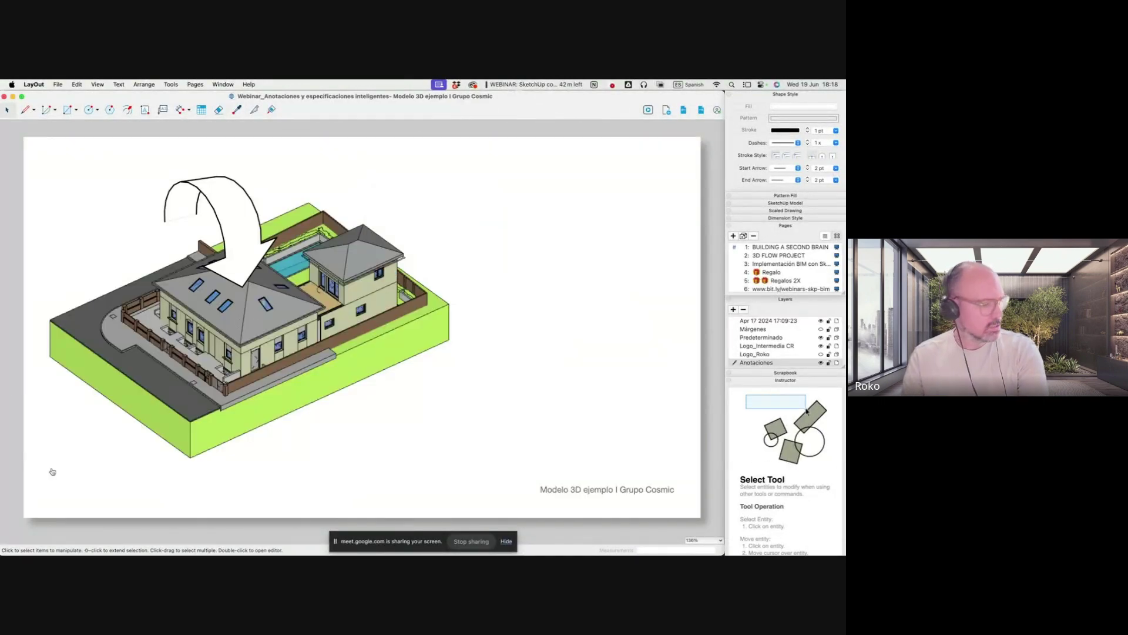
key(super+Tab)
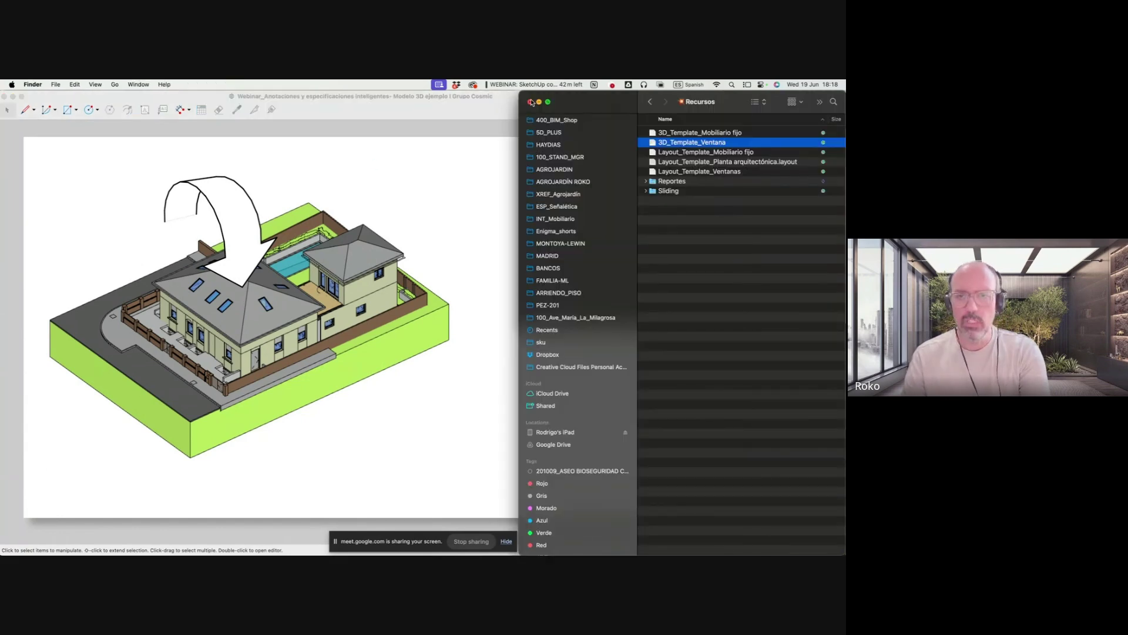
Maximize Finder, go up to 000_Archivos de descarga, open the INTERMEDIA download PDF, then minimize it
click(548, 104)
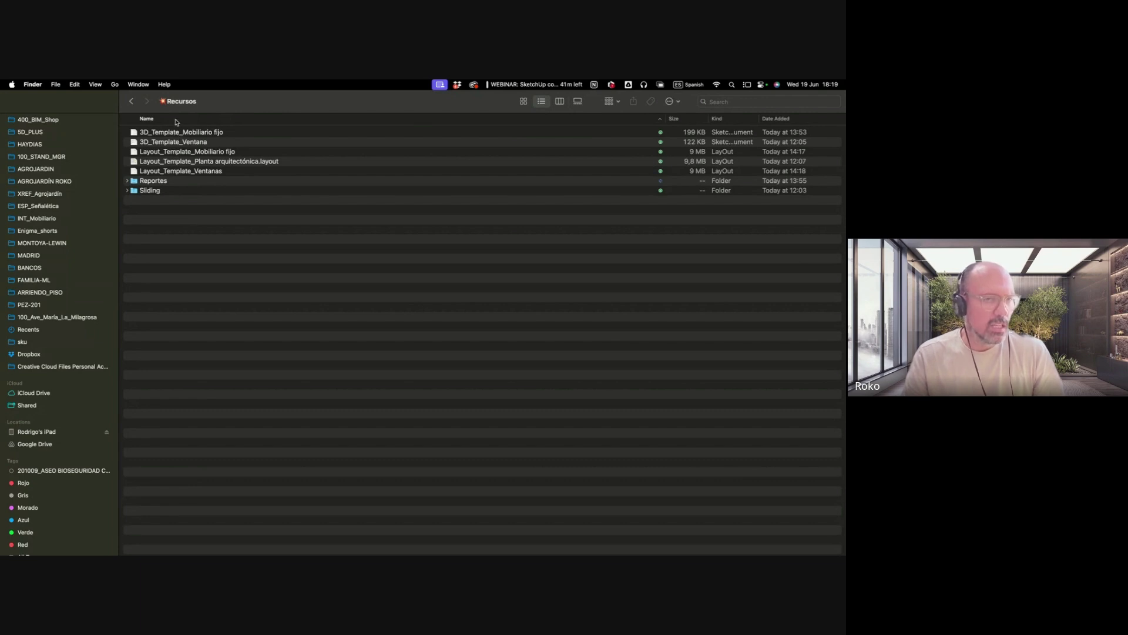
click(132, 102)
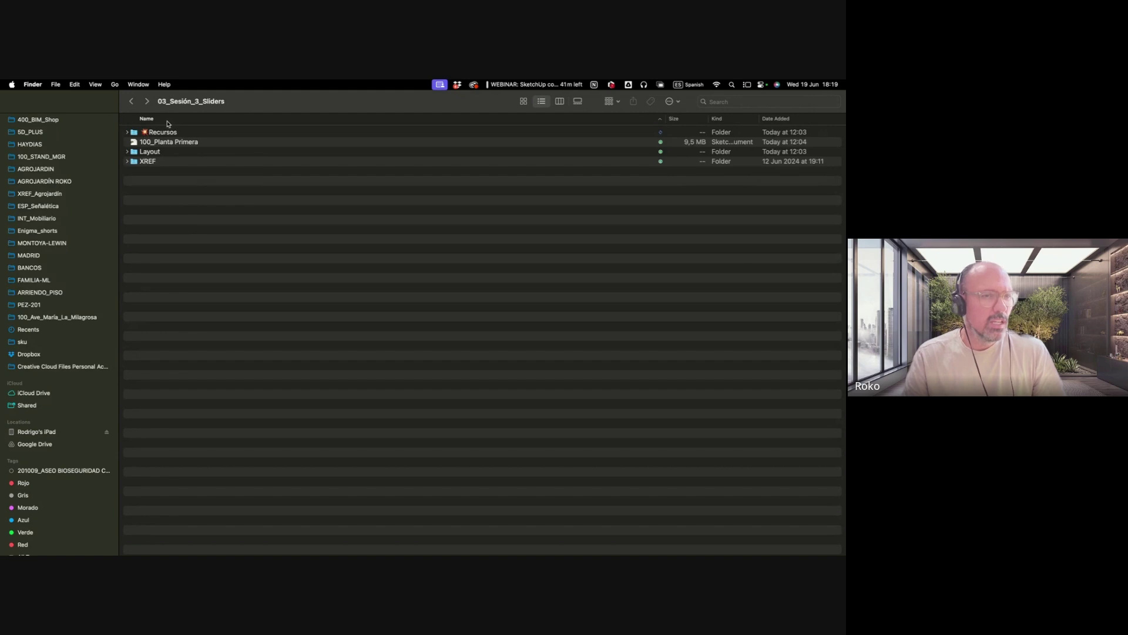
click(131, 101)
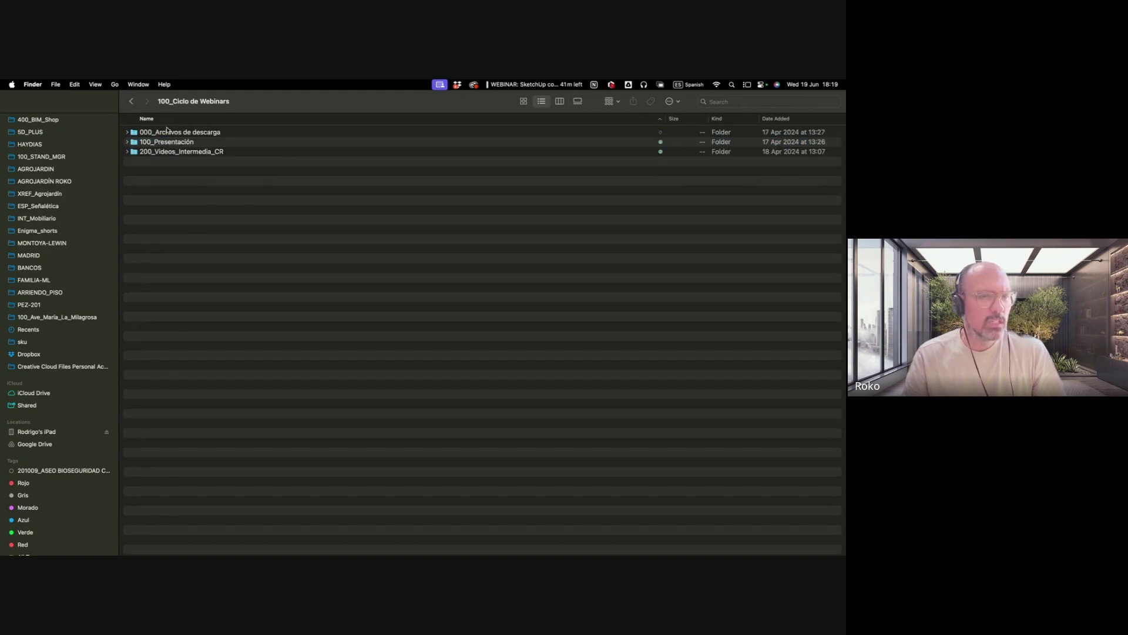
double_click(167, 132)
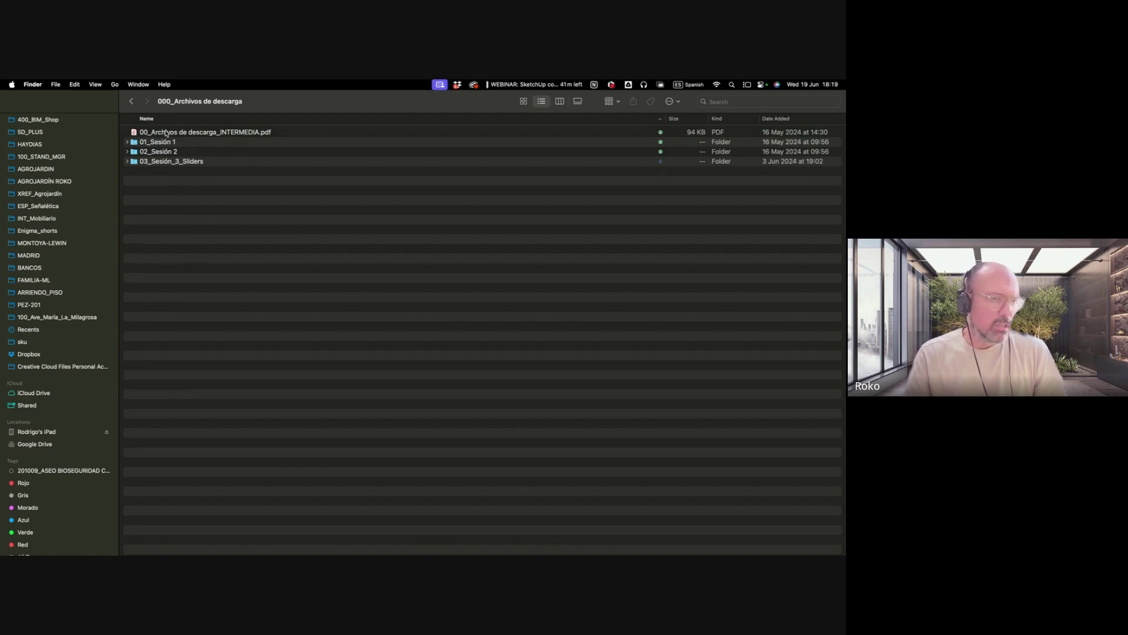
click(157, 133)
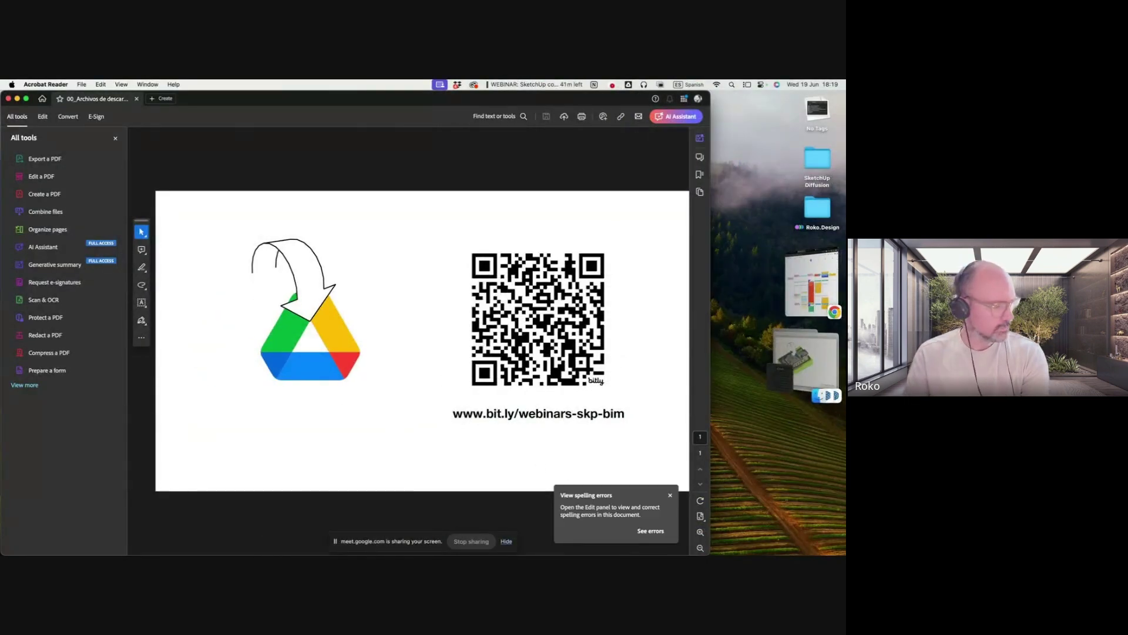
key(super+m)
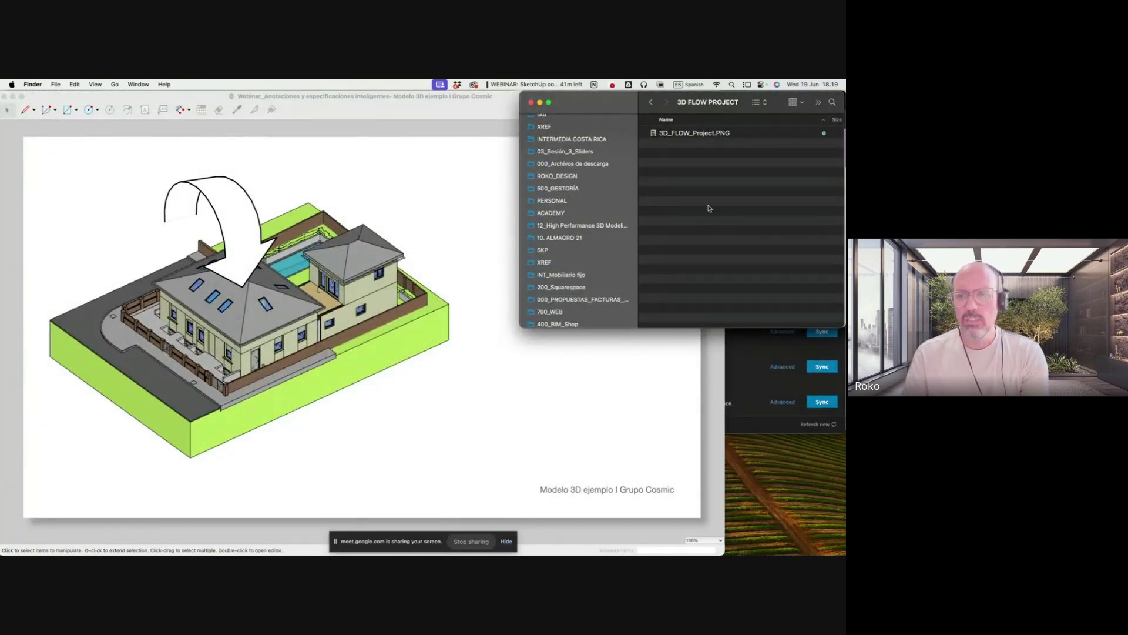
Maximize the Finder window and browse through 100_Ciclo de Webinars into 000_Archivos de descarga
scroll(586, 173, up, 3)
click(564, 231)
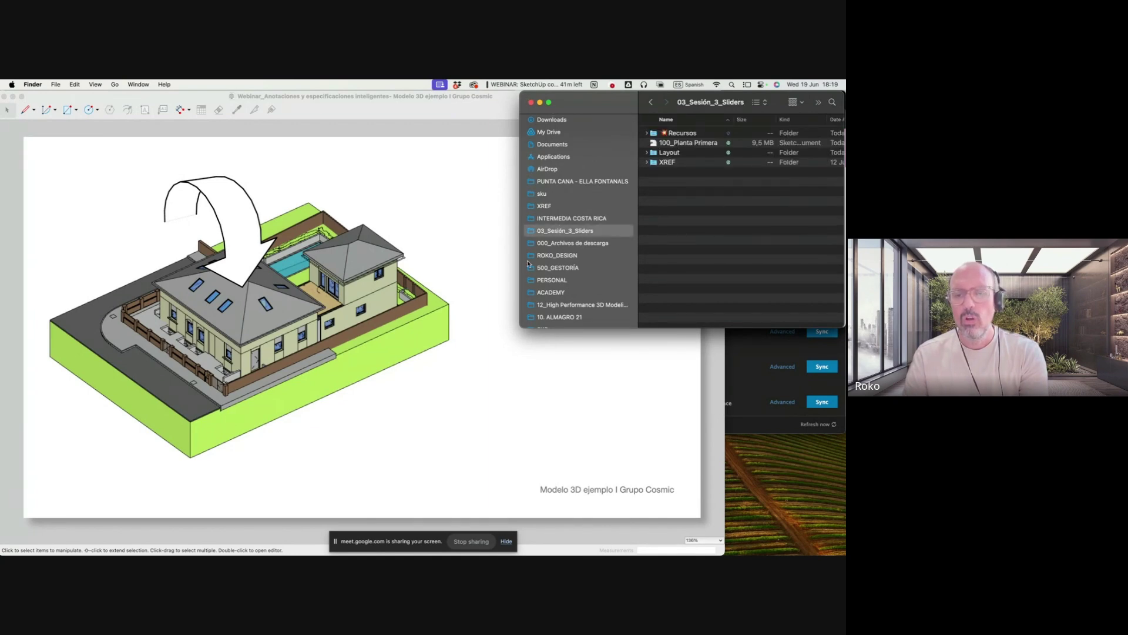
drag(521, 323, 2, 554)
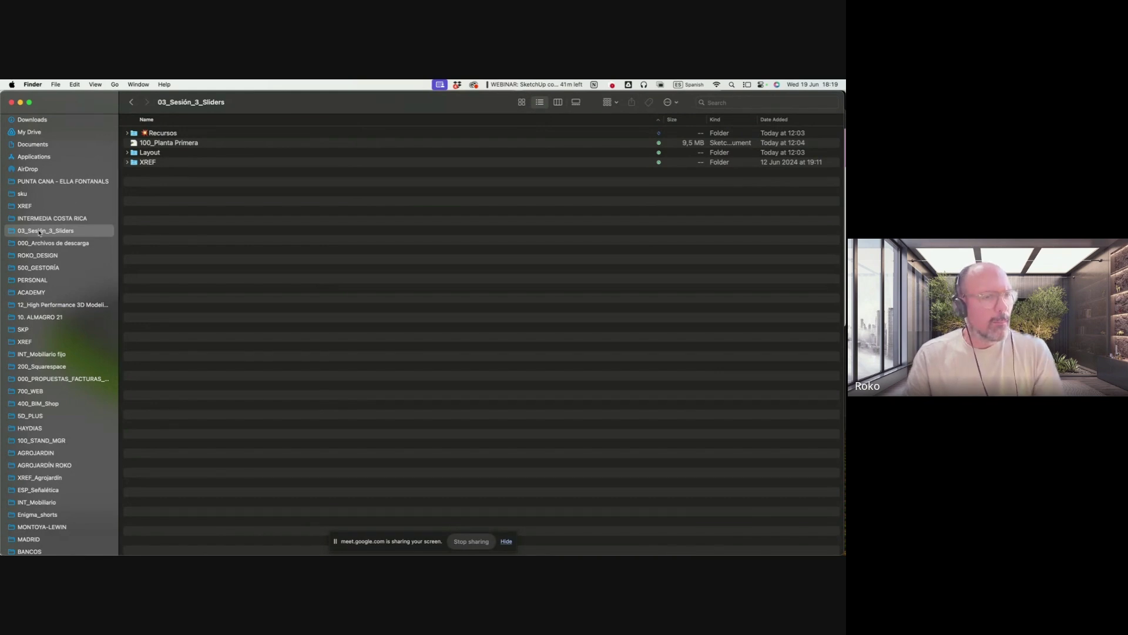
click(40, 219)
double_click(159, 145)
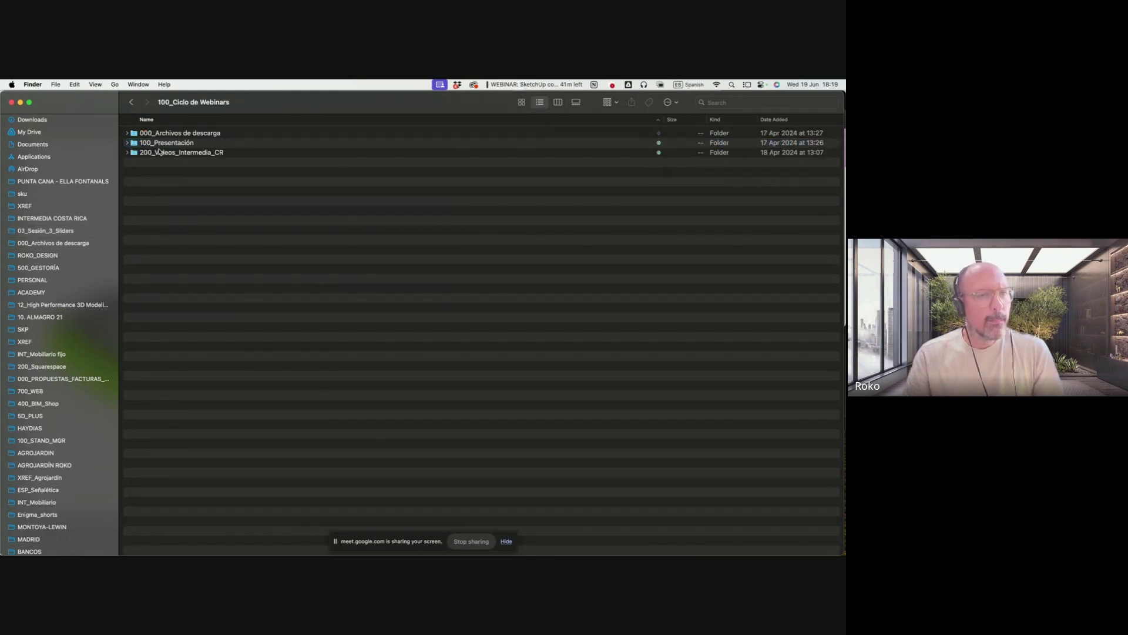
click(159, 152)
double_click(160, 136)
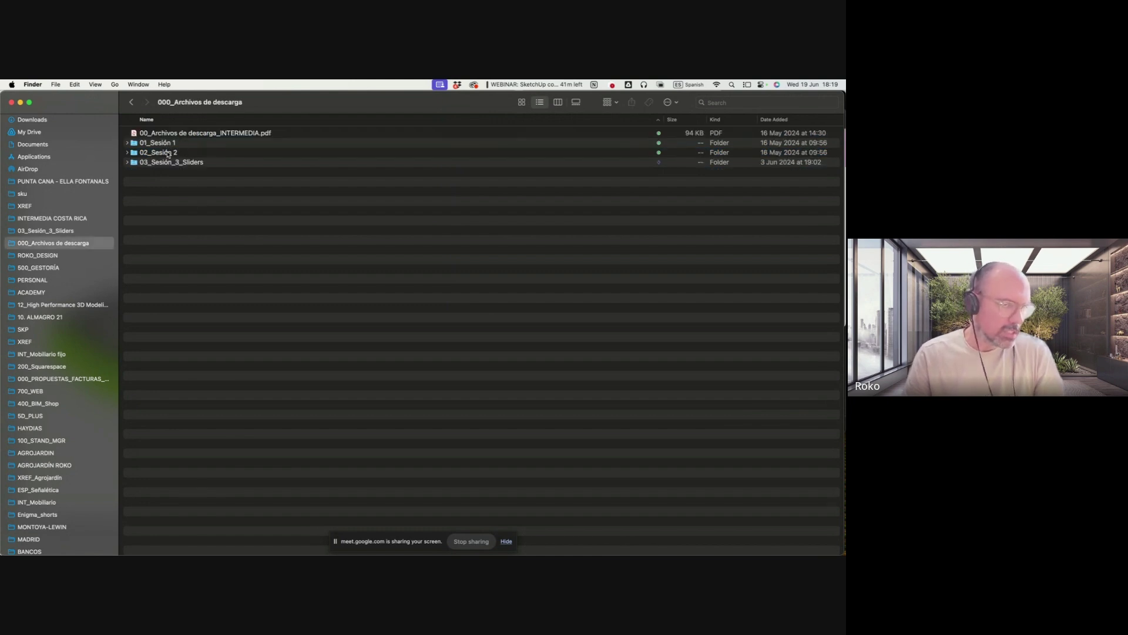
Enter the 03_Sesión_3_Sliders folder and open the 100_Planta Primera model
click(165, 162)
click(281, 231)
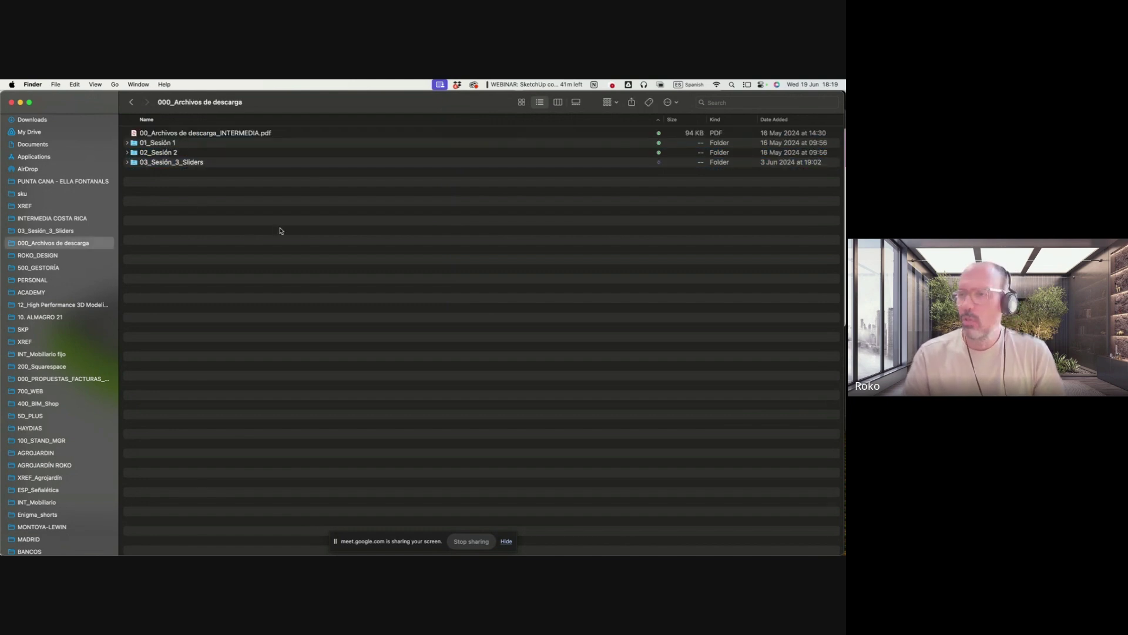
click(162, 164)
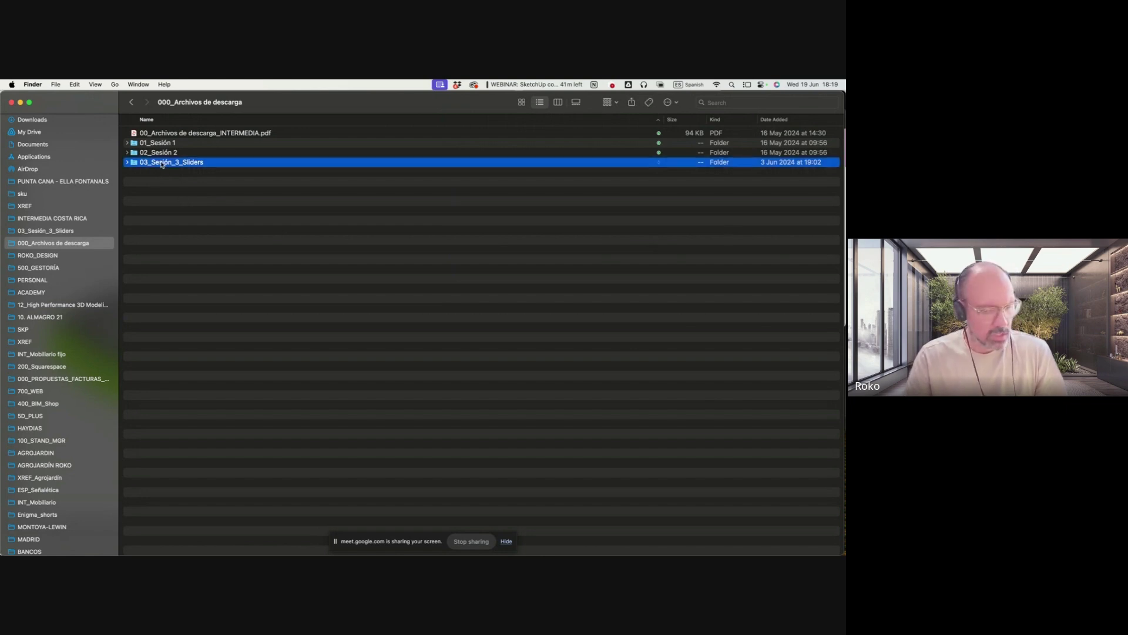
key(super+a)
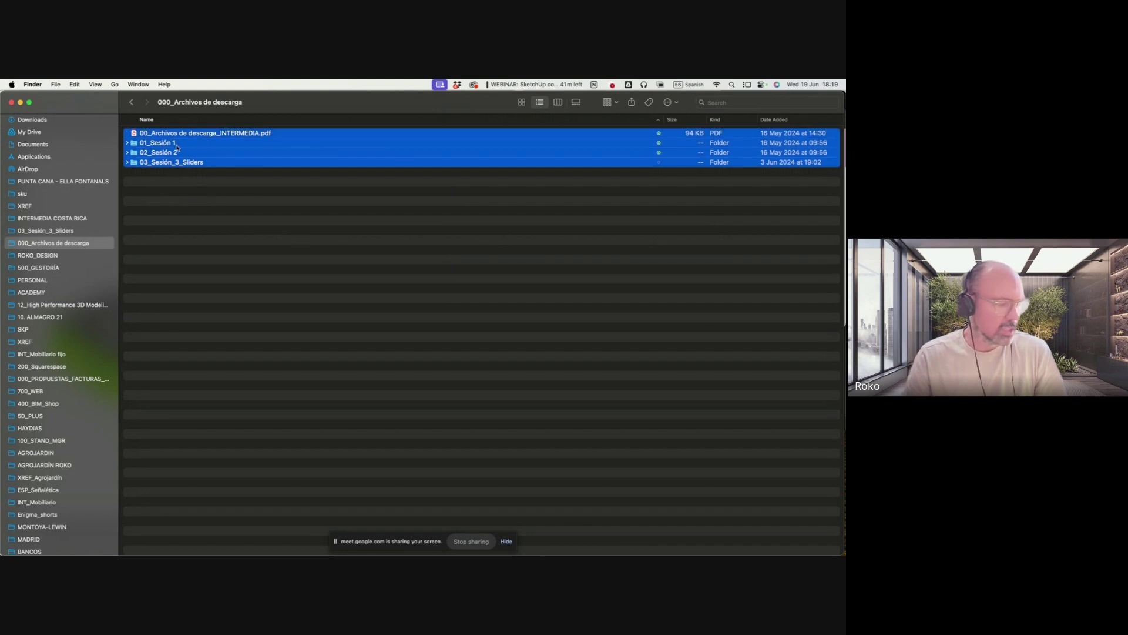
click(299, 239)
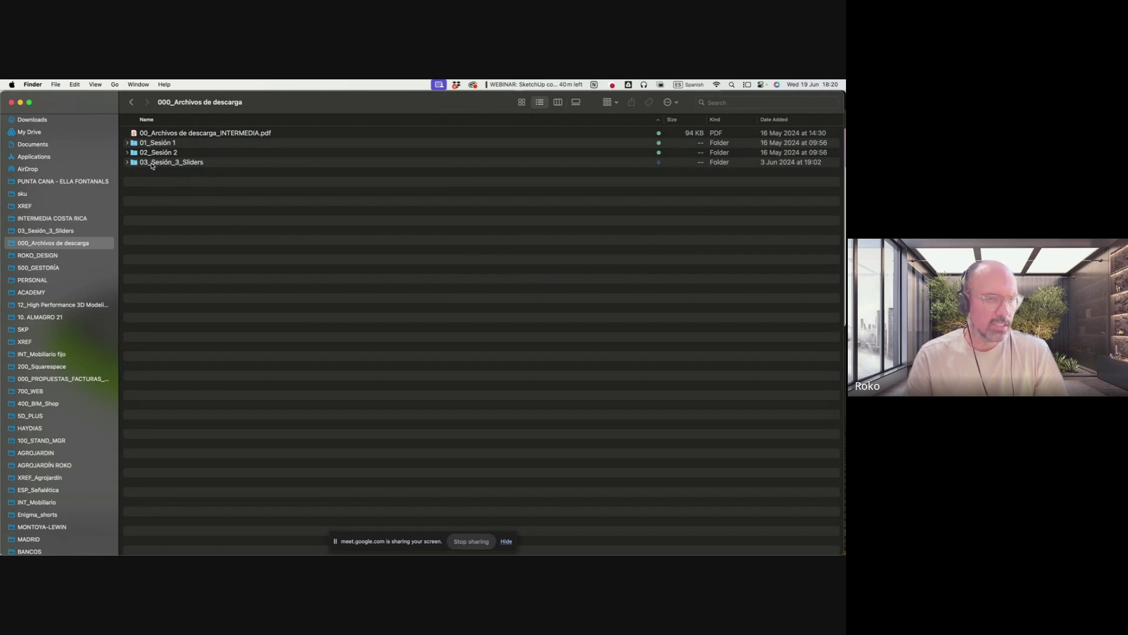
click(152, 164)
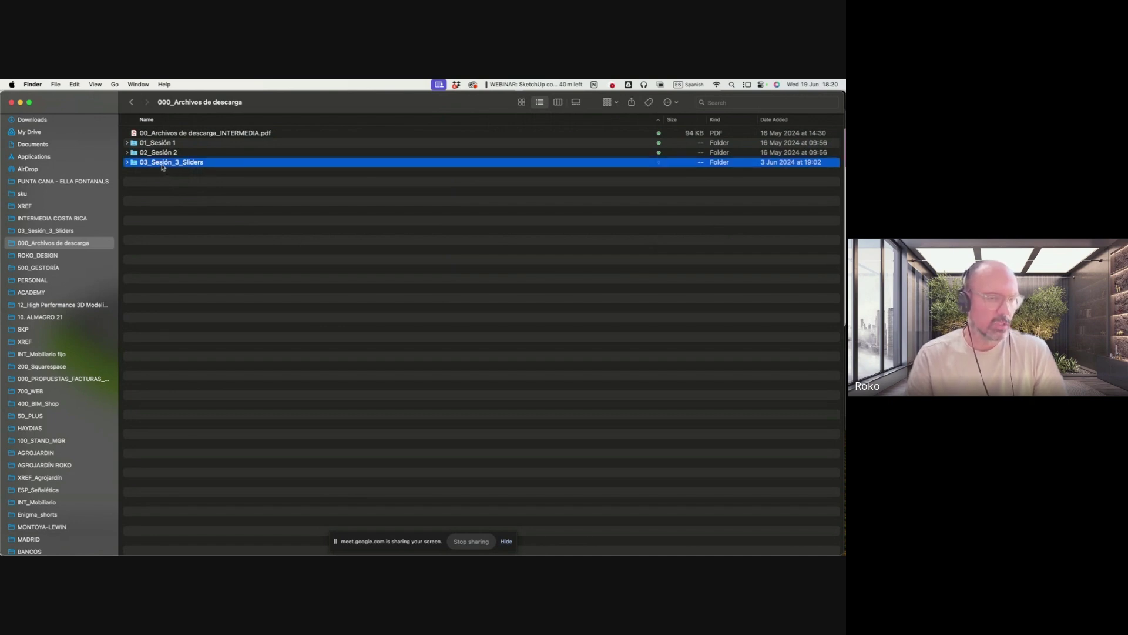
double_click(161, 164)
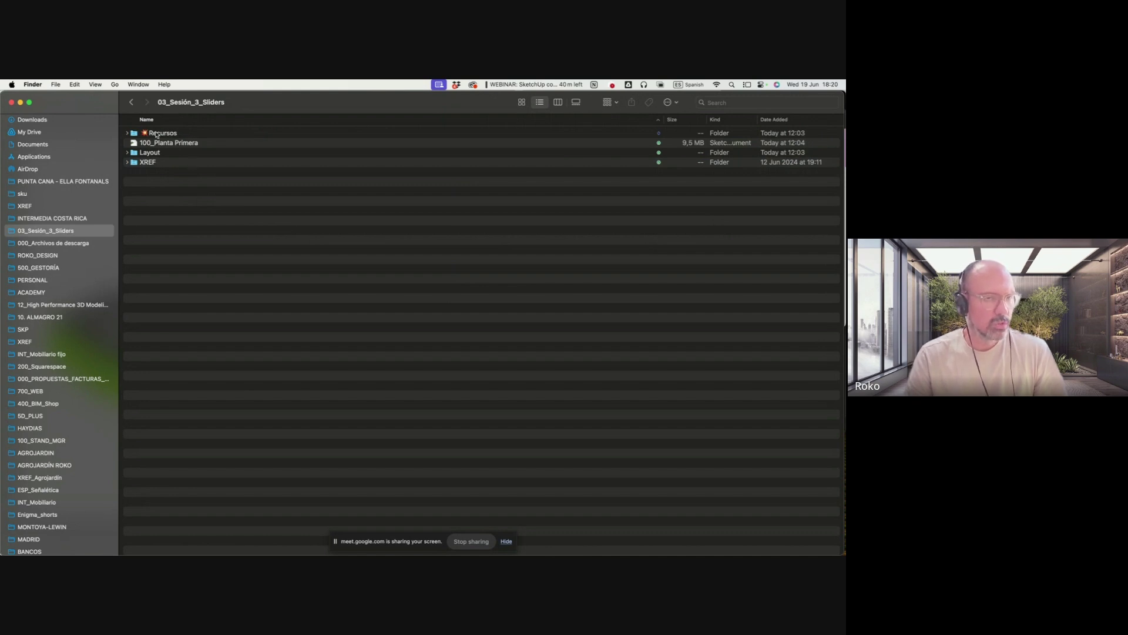
click(152, 145)
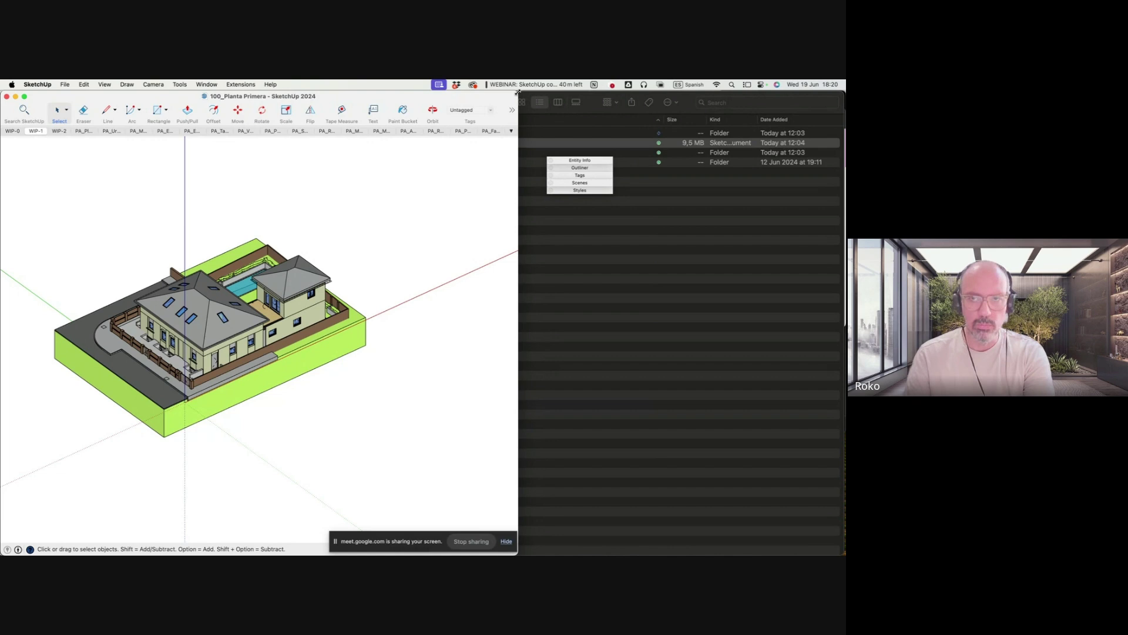
Widen SketchUp to full screen, zoom in on the house, and dock the expanded Outliner on the right
drag(518, 93, 845, 82)
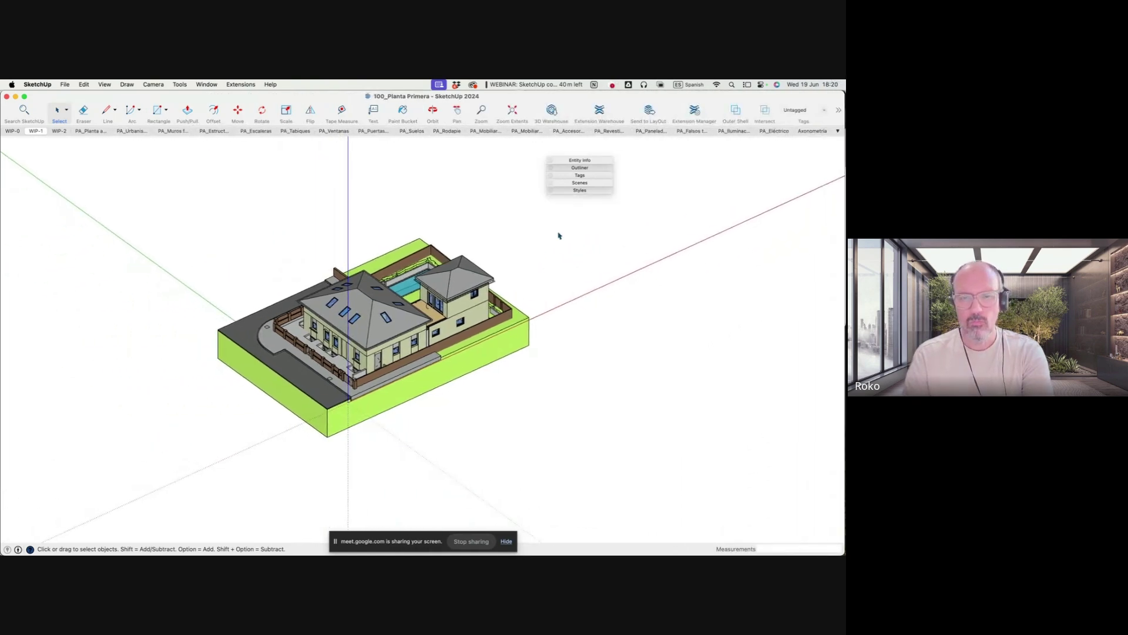
mouse_move(472, 231)
shift+middle_down()
mouse_move(335, 244)
mouse_move(273, 329)
shift+middle_up()
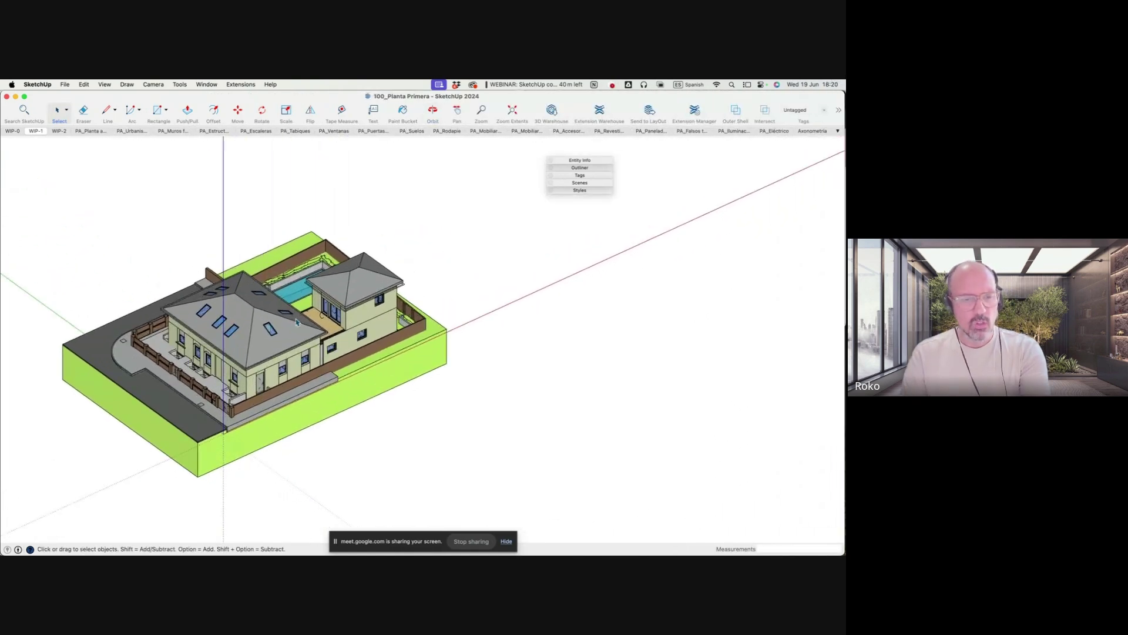
scroll(314, 315, up, 2)
click(579, 170)
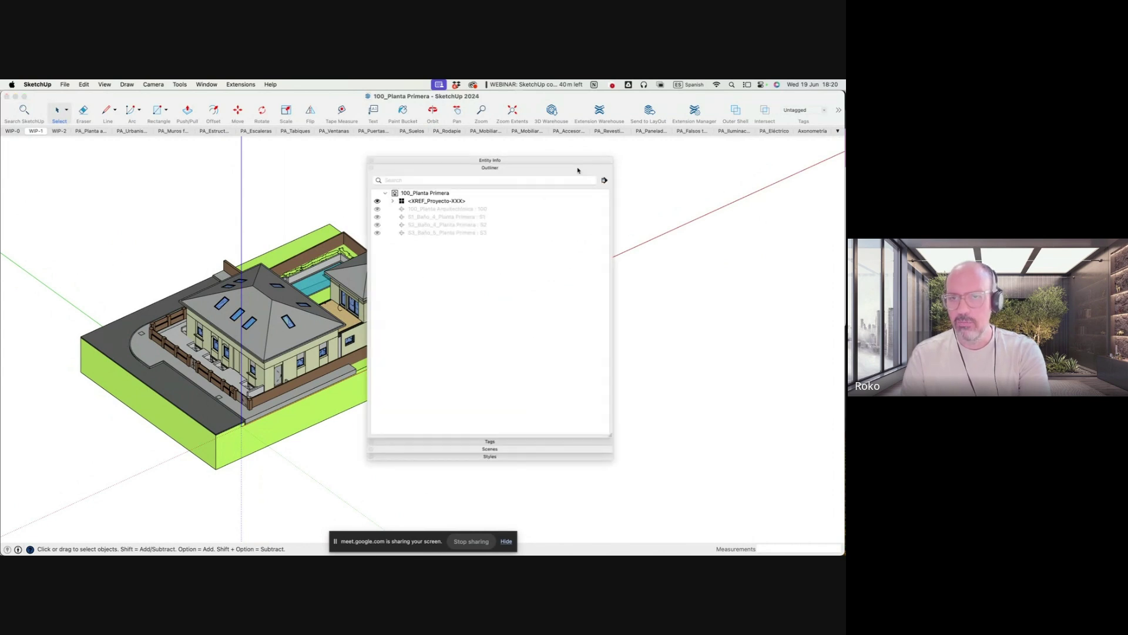
drag(544, 159, 702, 165)
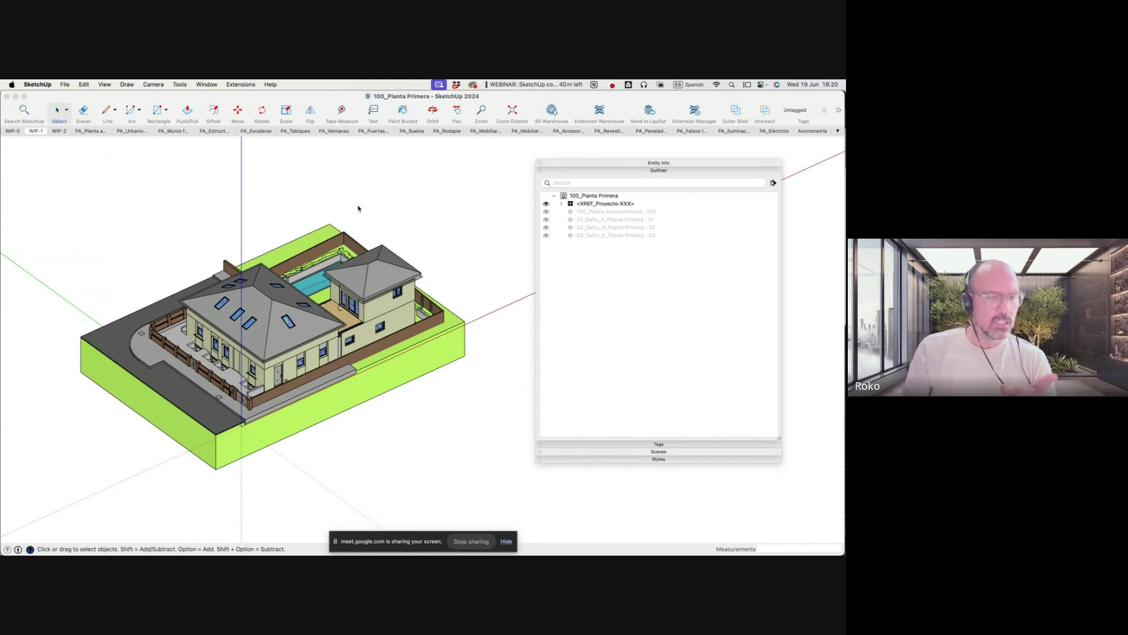
click(237, 84)
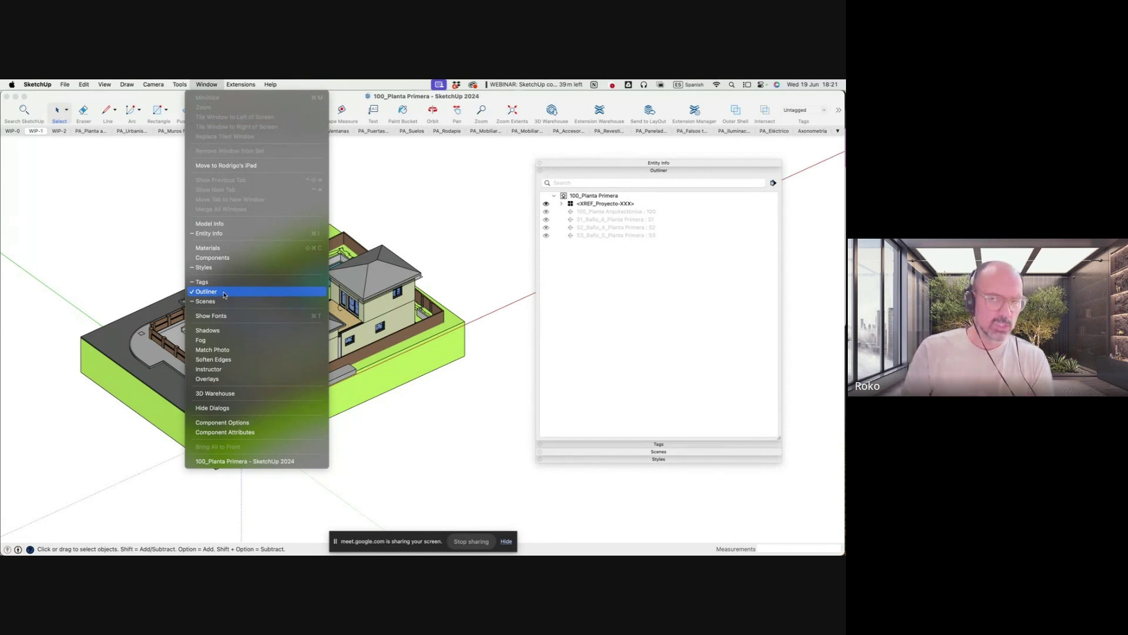
click(708, 168)
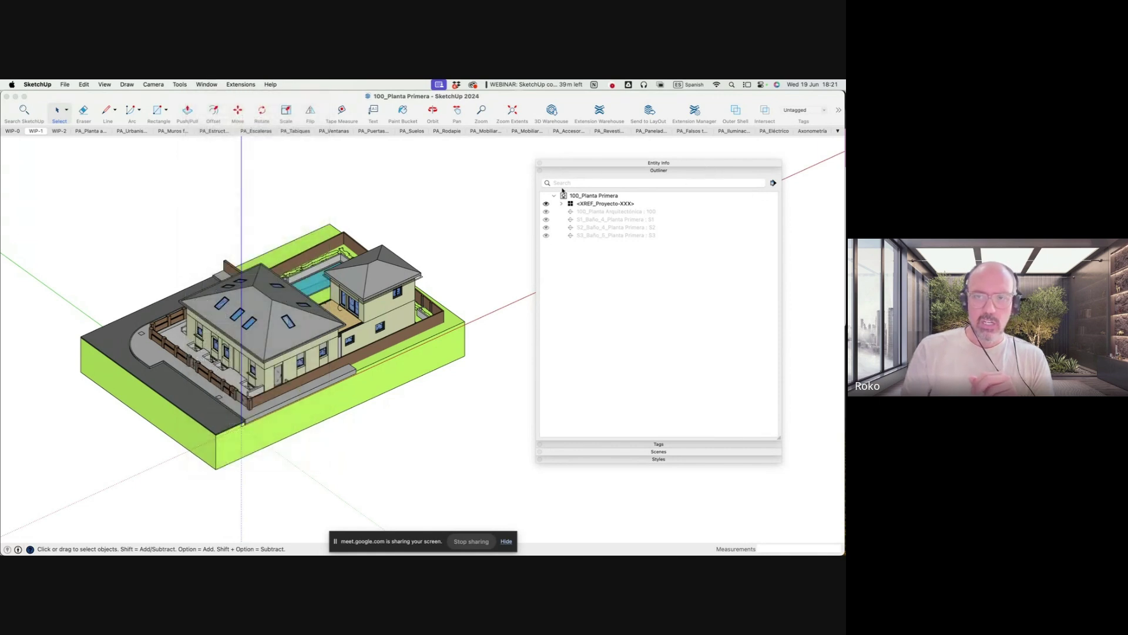
click(206, 84)
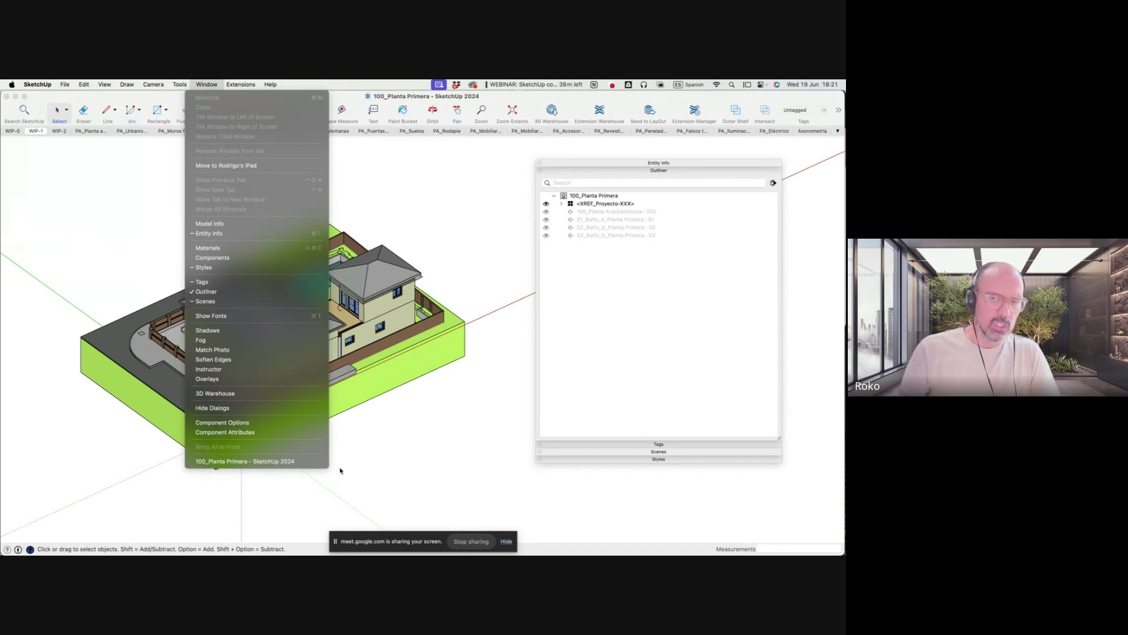
click(644, 353)
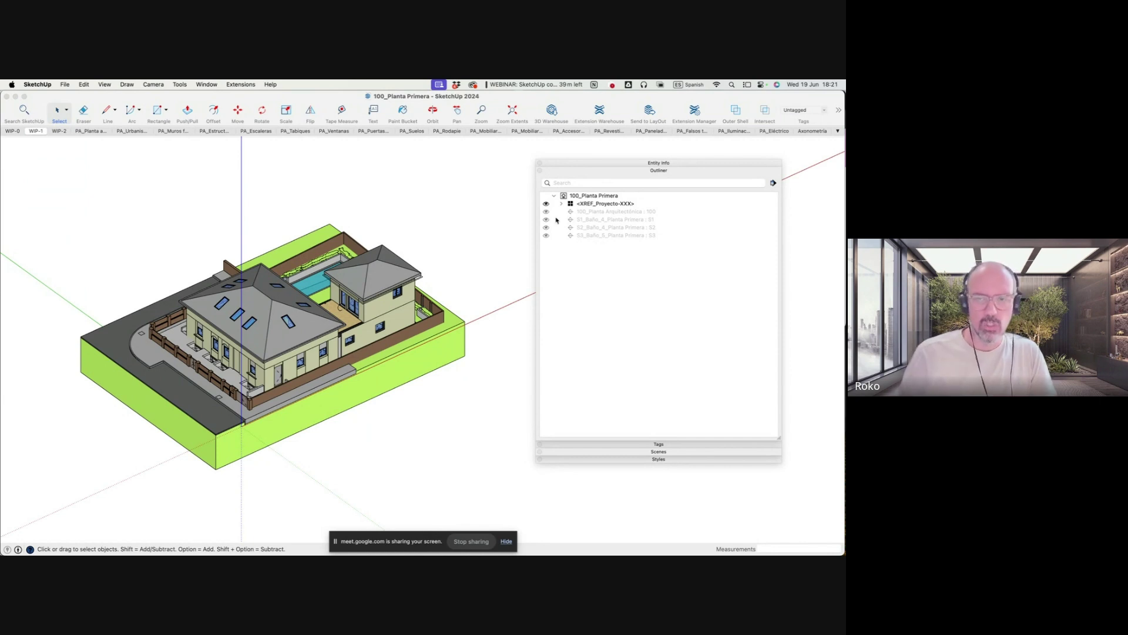
Expand <XREF_Proyecto-XXX> into its five level subgroups and hide 000_Urbanismo
click(599, 204)
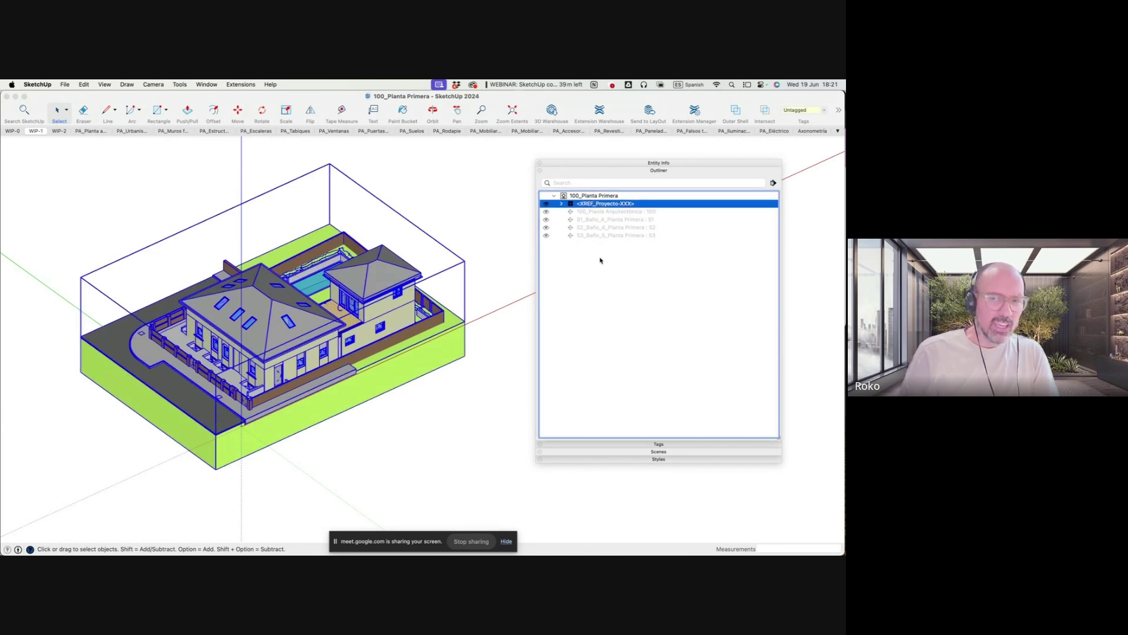
click(561, 203)
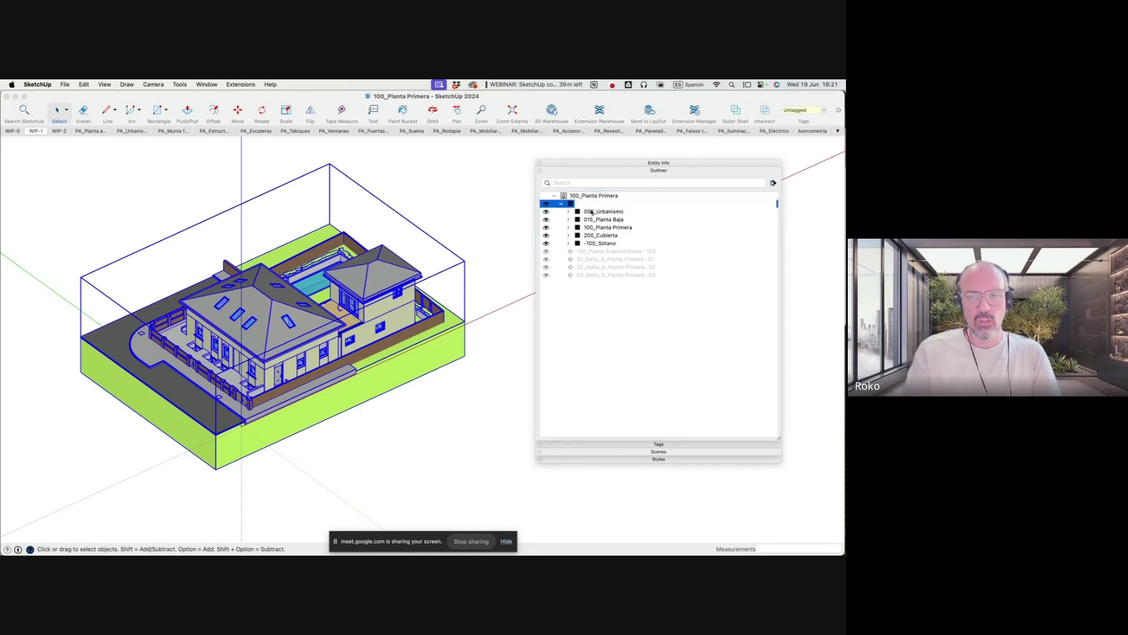
click(607, 286)
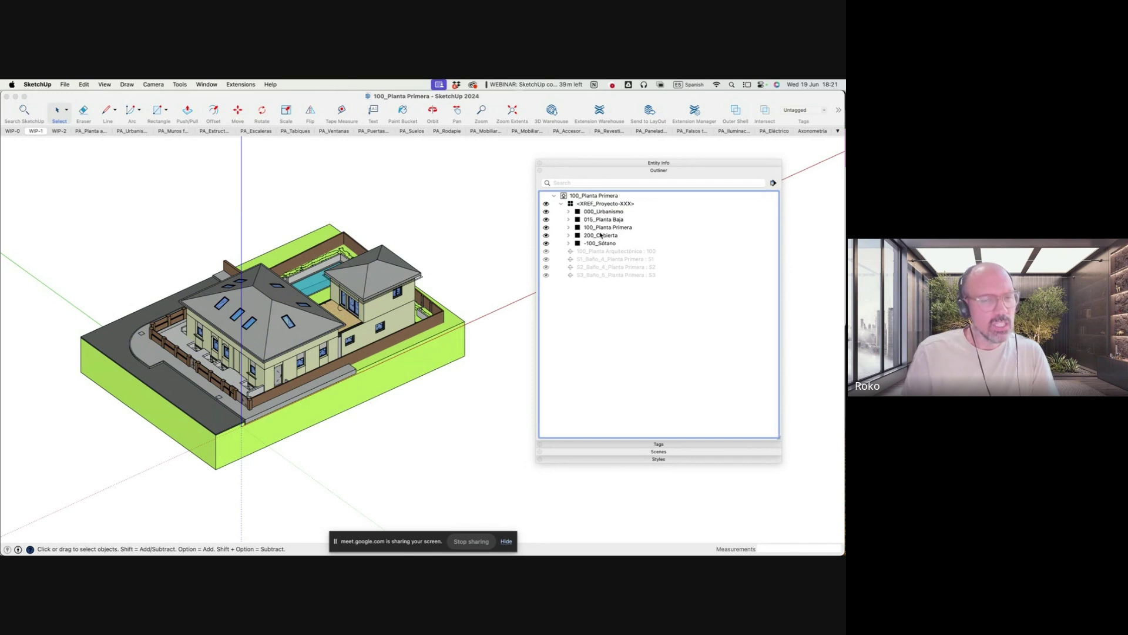
click(546, 212)
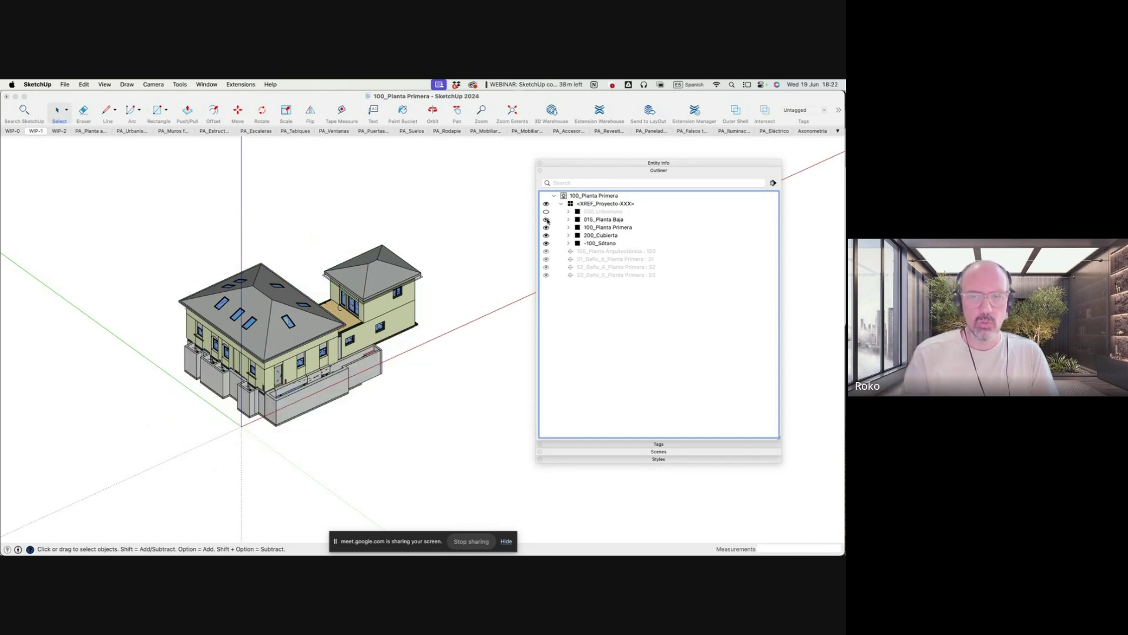
Hide the 015_Planta Baja, 100_Planta Primera, 200_Cubierta and -100_Sótano subgroups
click(546, 219)
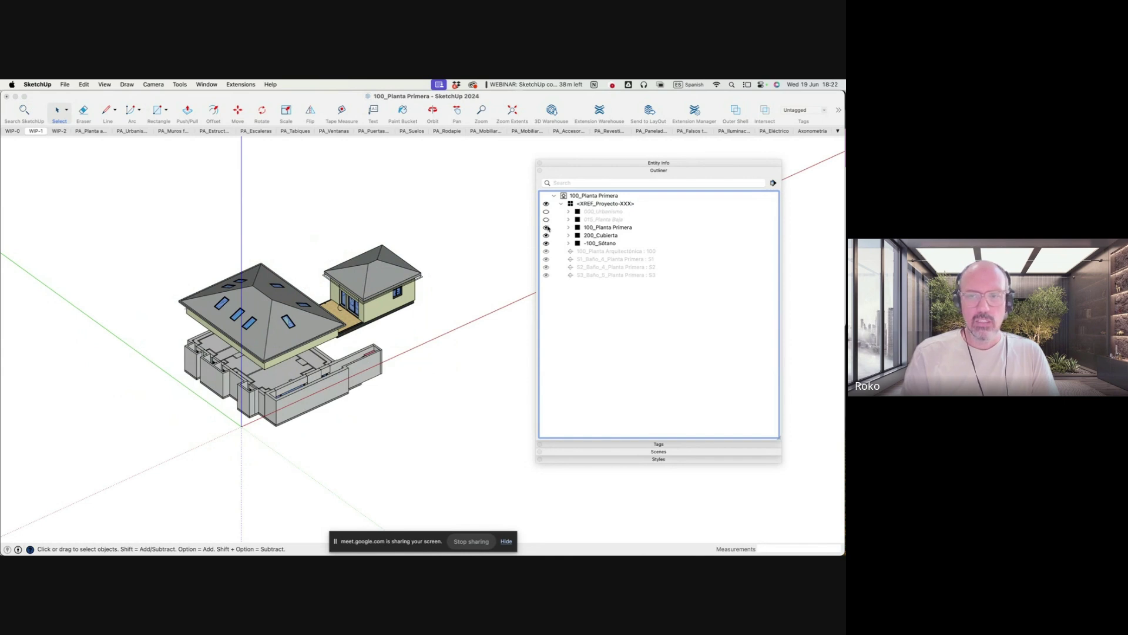
click(546, 227)
click(547, 235)
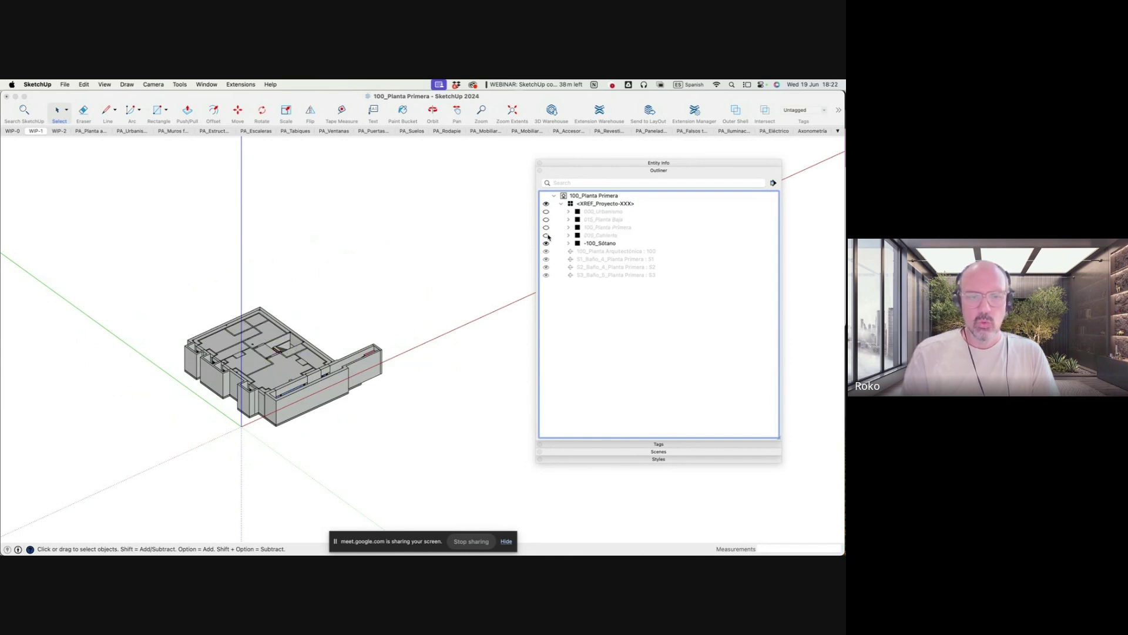
click(547, 243)
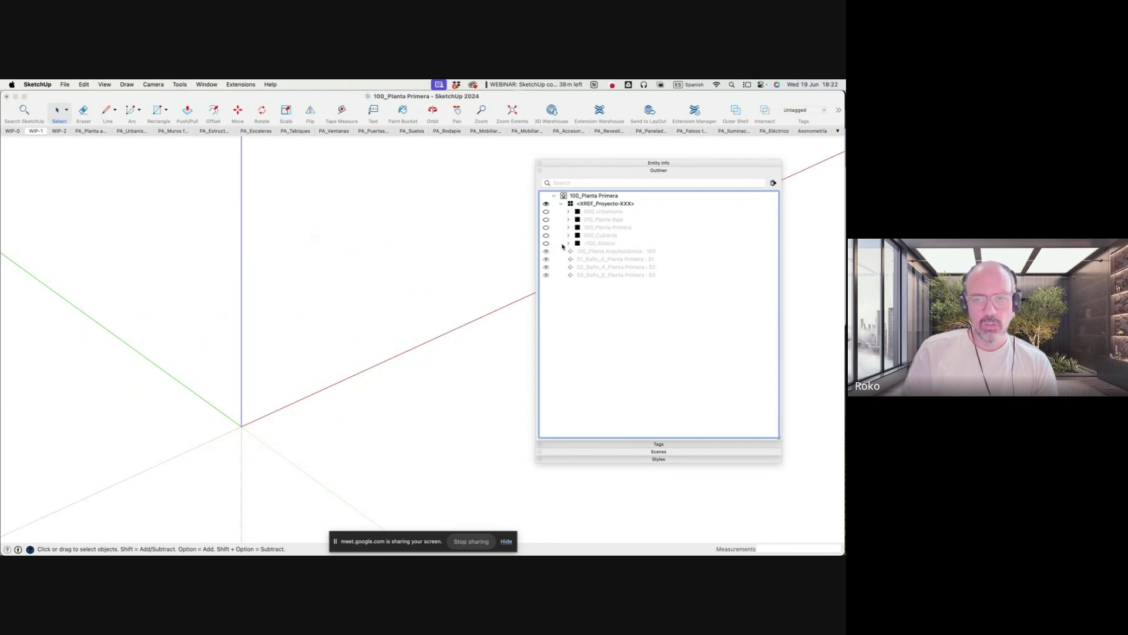
Shift-select all five level subgroups and make them visible again
click(565, 243)
shift+click(598, 214)
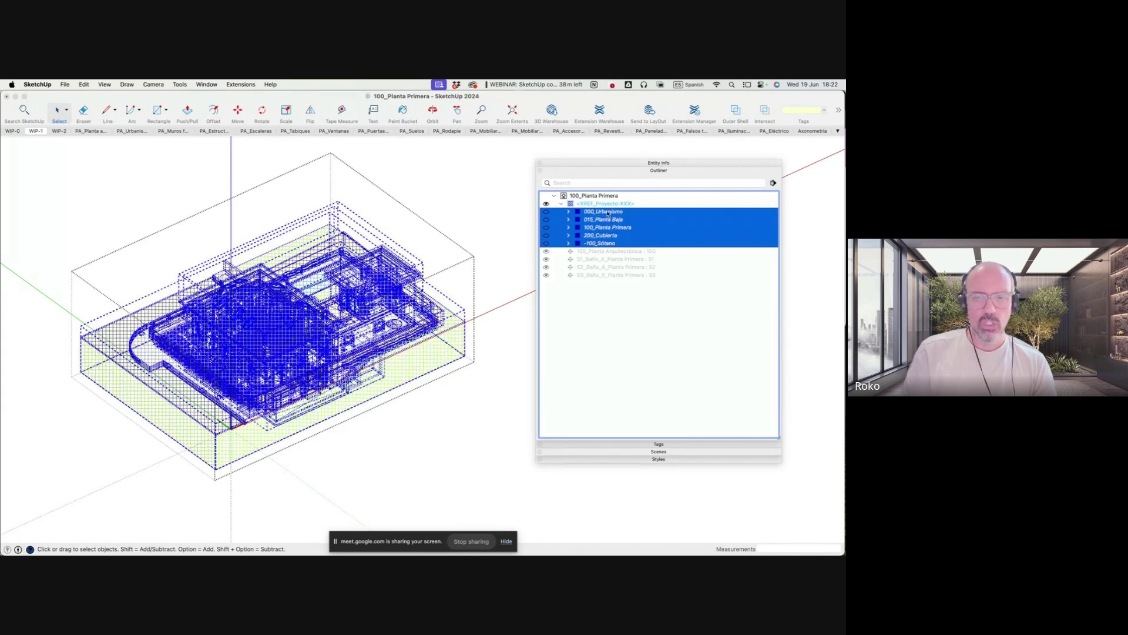
click(546, 214)
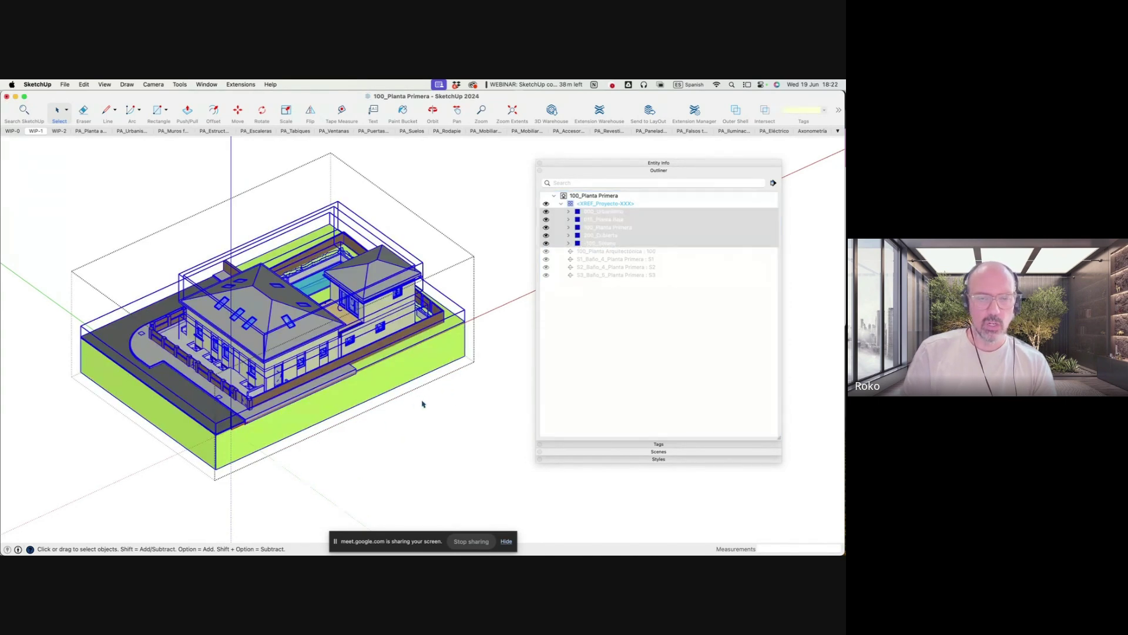
click(456, 406)
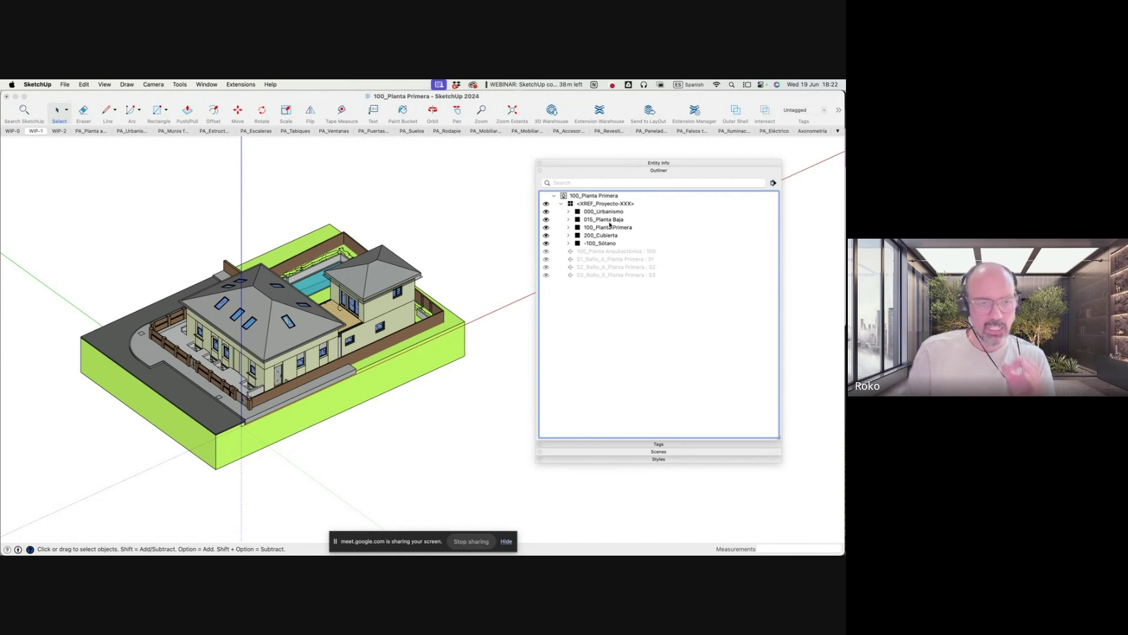
Select the <XREF_Proyecto-XXX> row in the Outliner to outline the whole model component
click(595, 204)
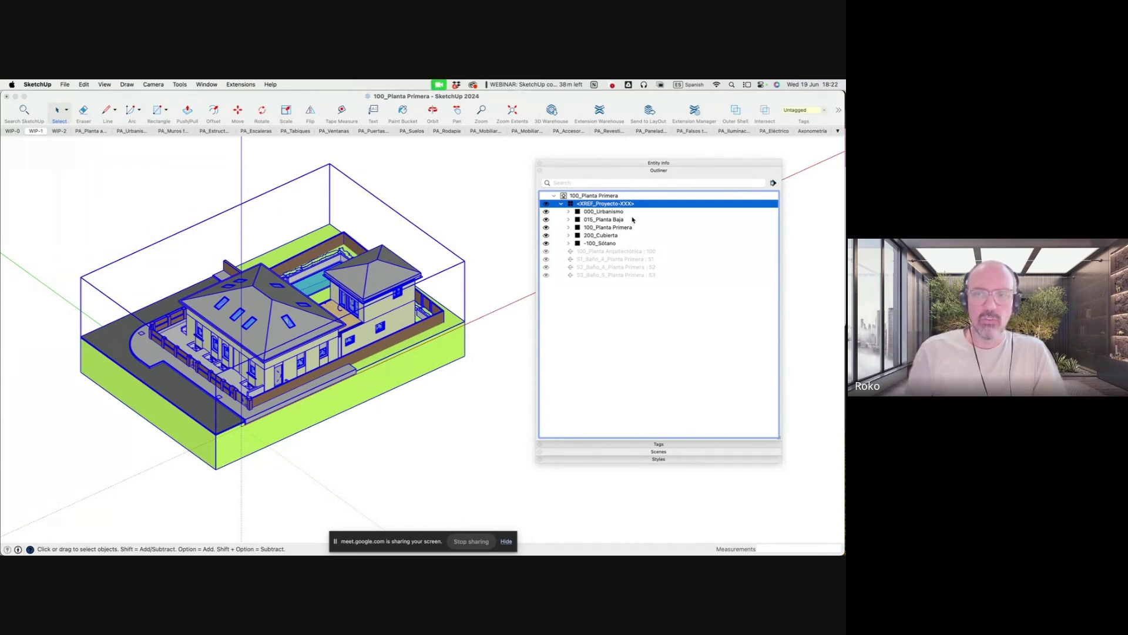
Rename the XREF component's definition to XREF_118 in Entity Info
right_click(292, 323)
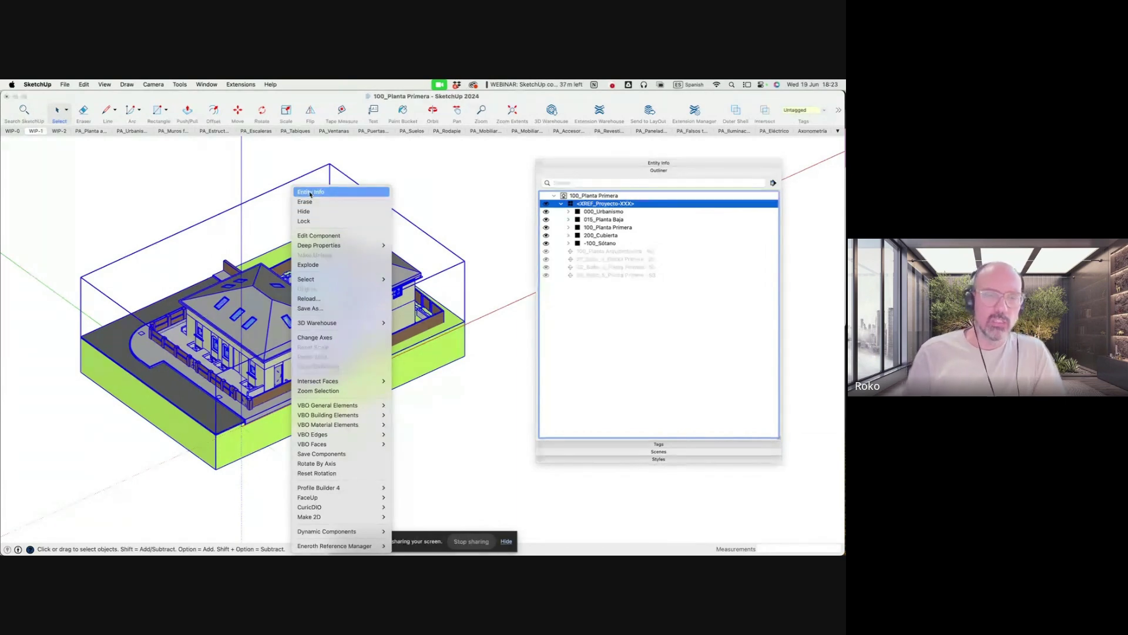
click(310, 193)
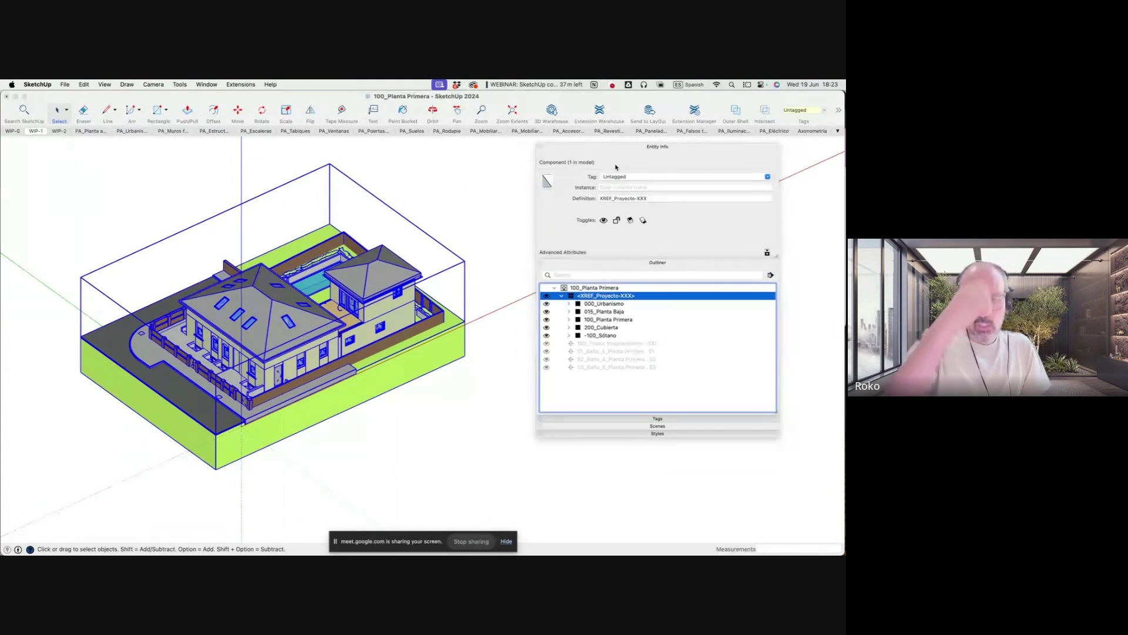
click(623, 199)
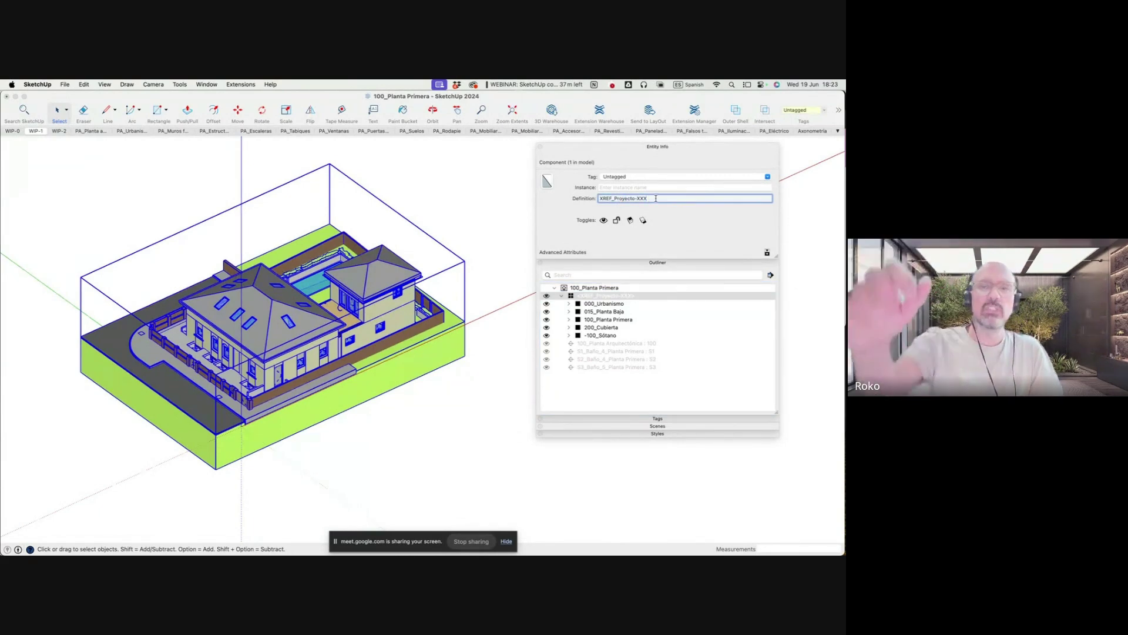
drag(651, 198, 638, 200)
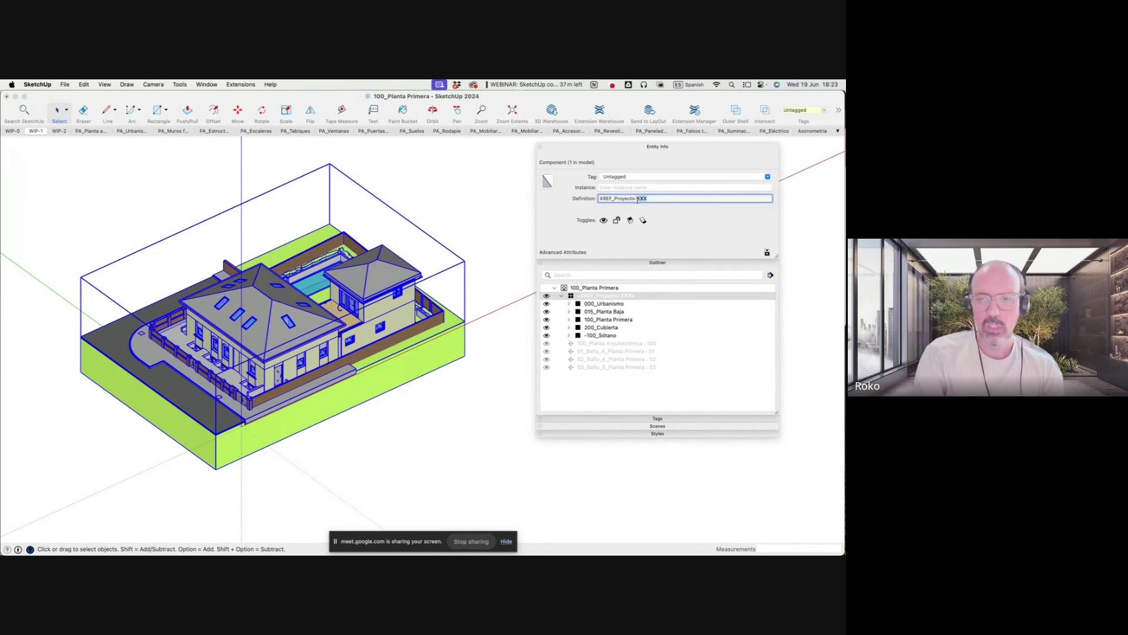
key(BackSpace)
key(BackSpace)
key(BackSpace)
key(BackSpace)
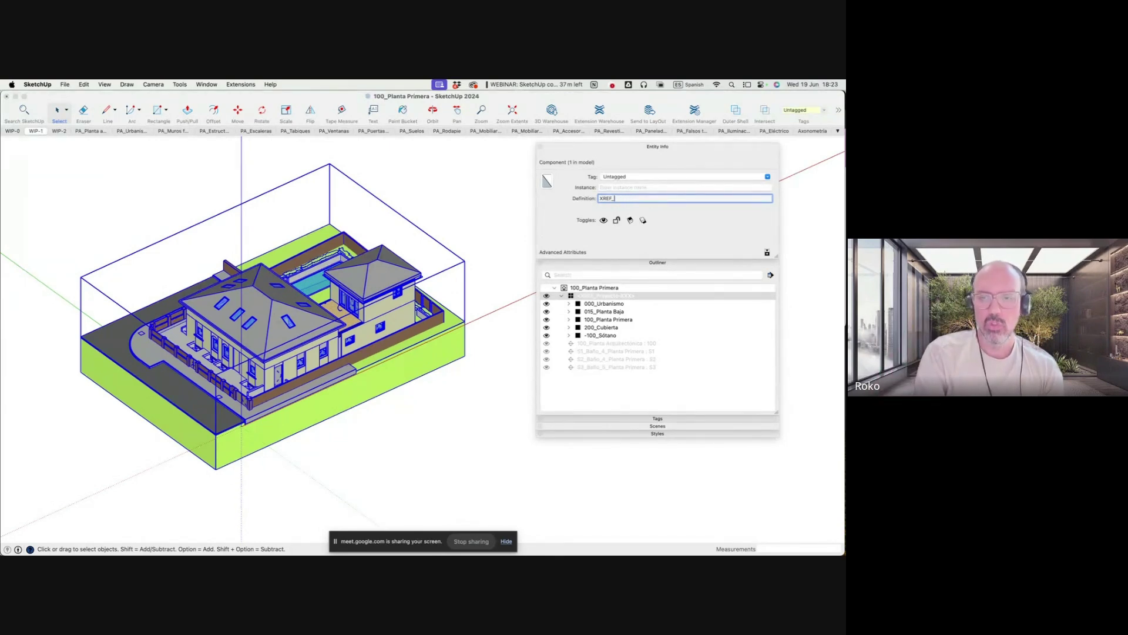
text(1189)
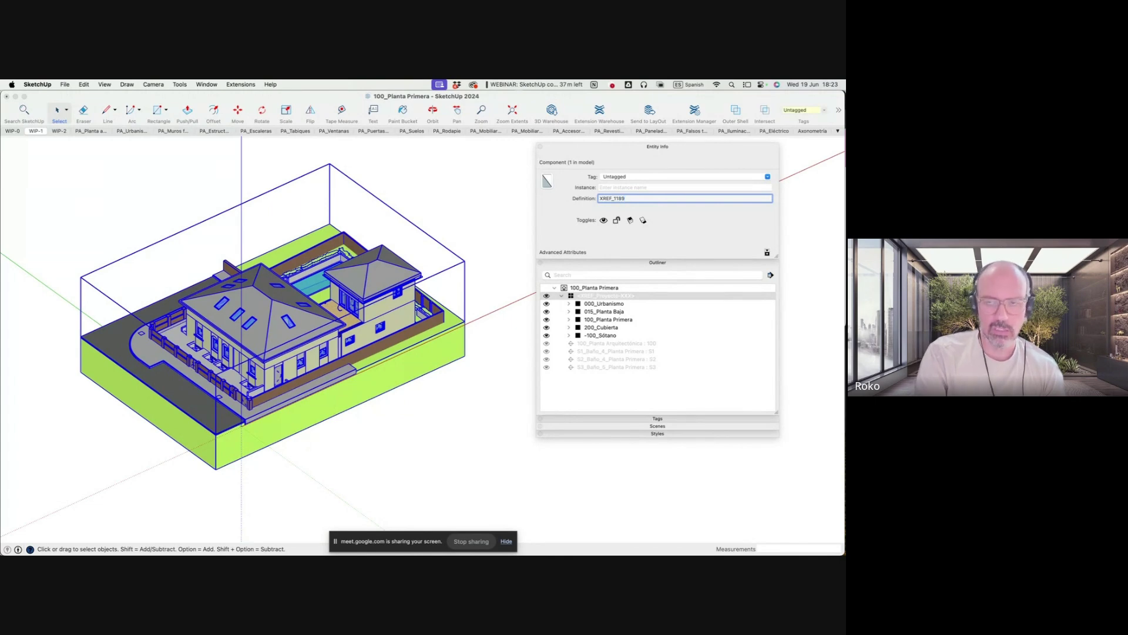
key(Return)
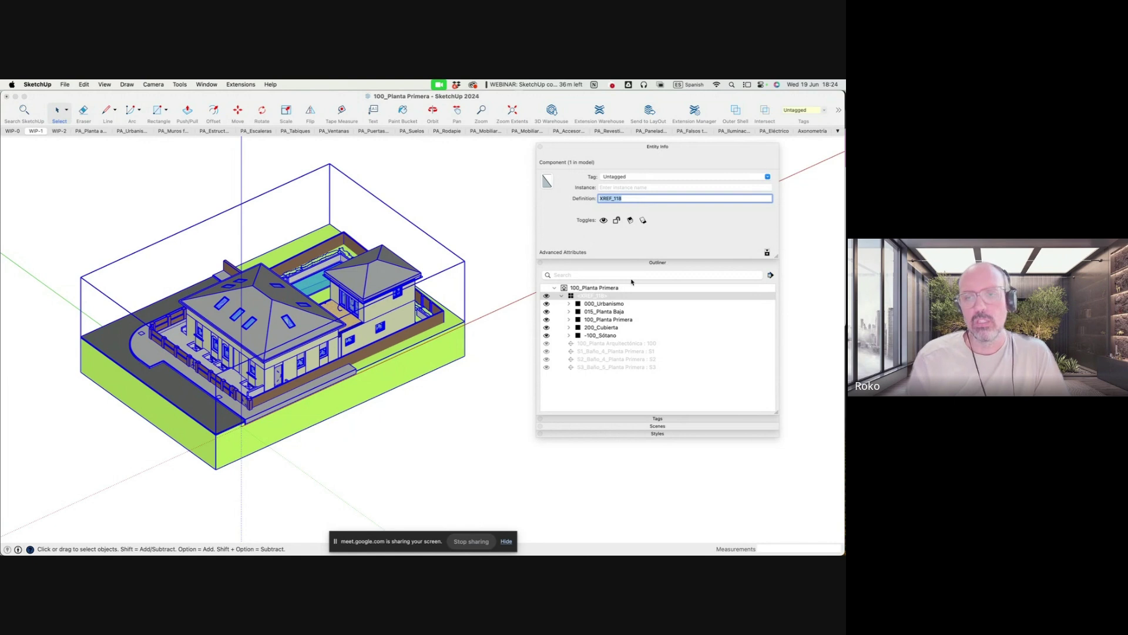
click(599, 387)
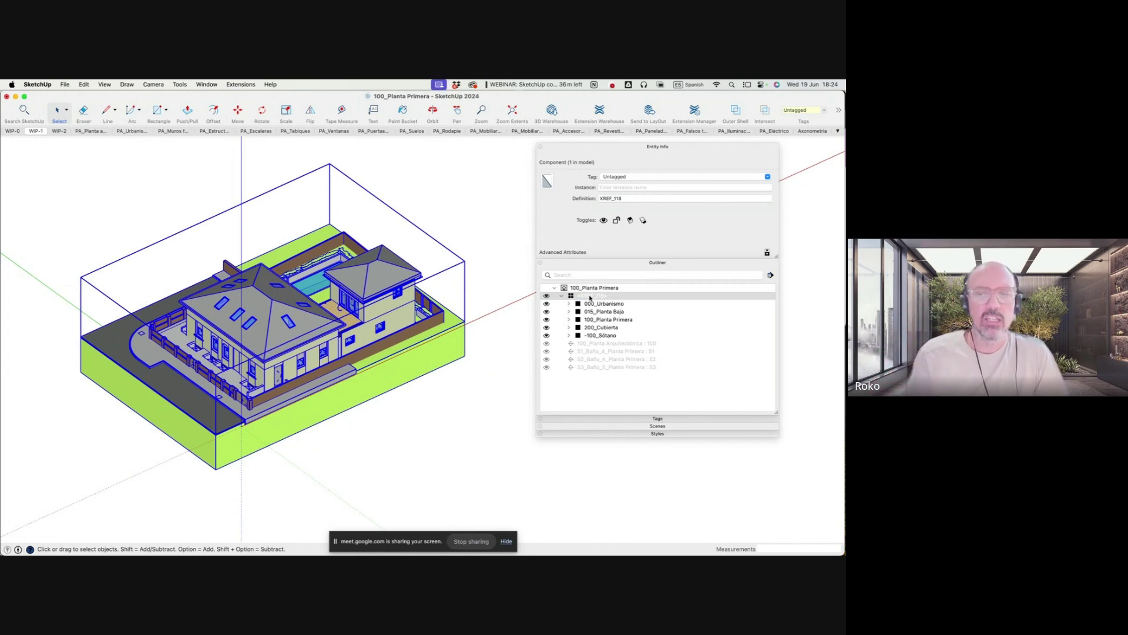
Save the XREF_118 component as XREF_118.skp in the XREF folder, replacing the existing file
right_click(590, 297)
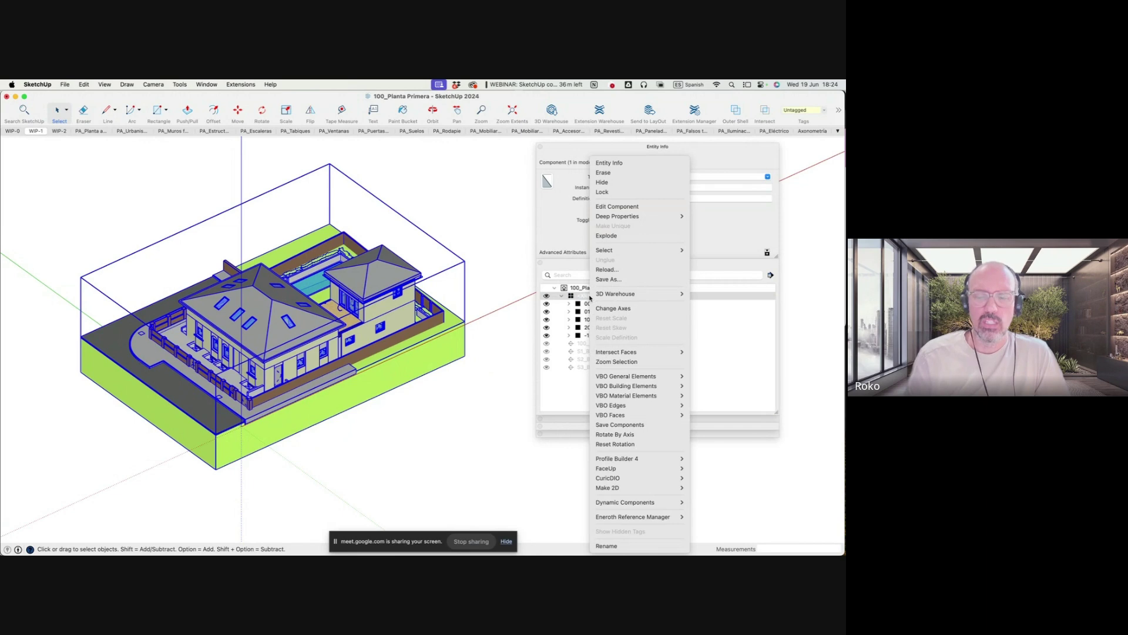
key(Escape)
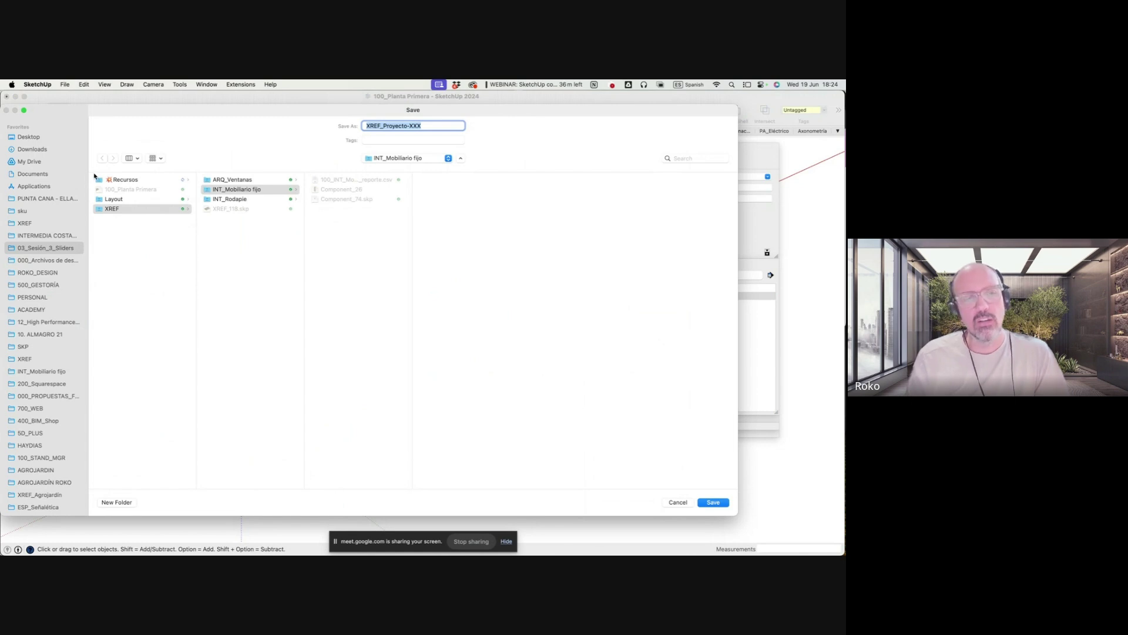
click(109, 207)
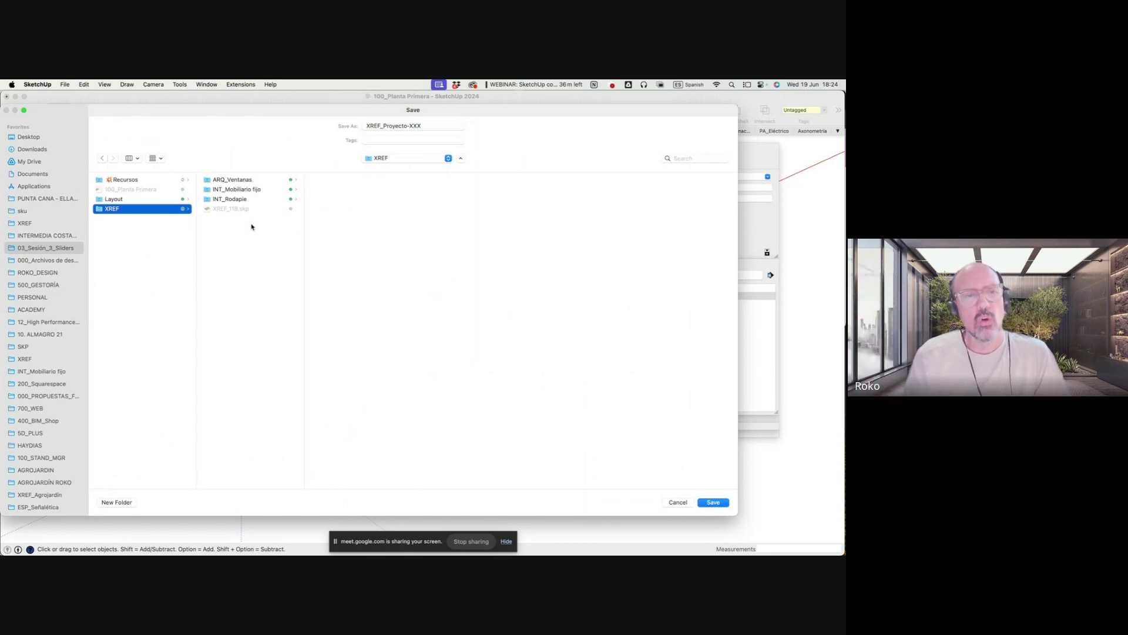
click(241, 210)
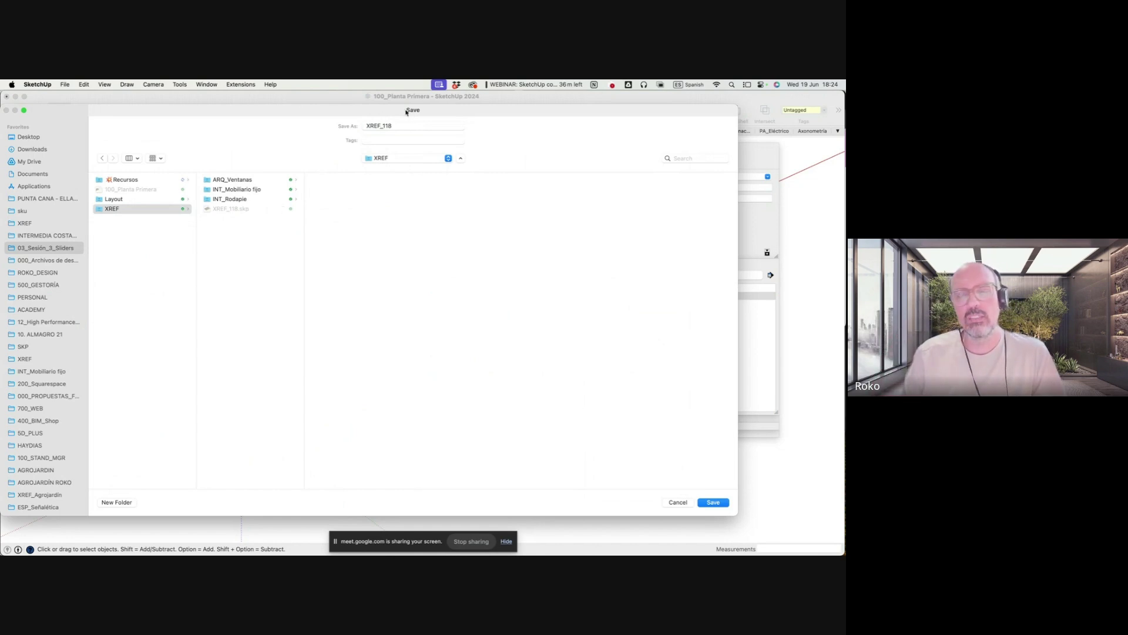
click(715, 503)
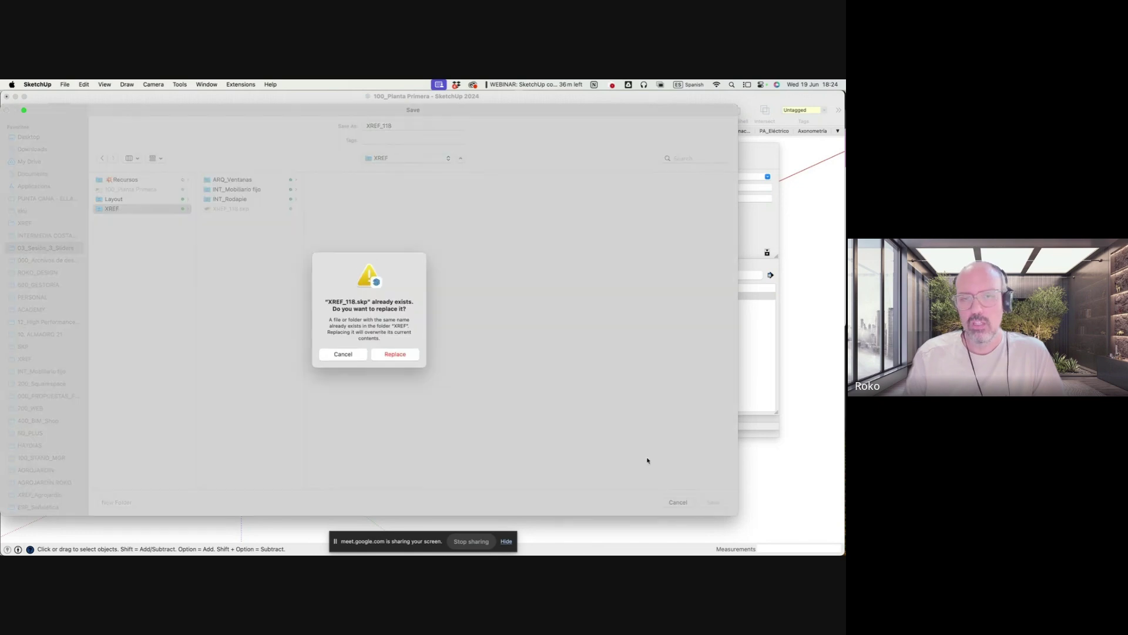
click(385, 354)
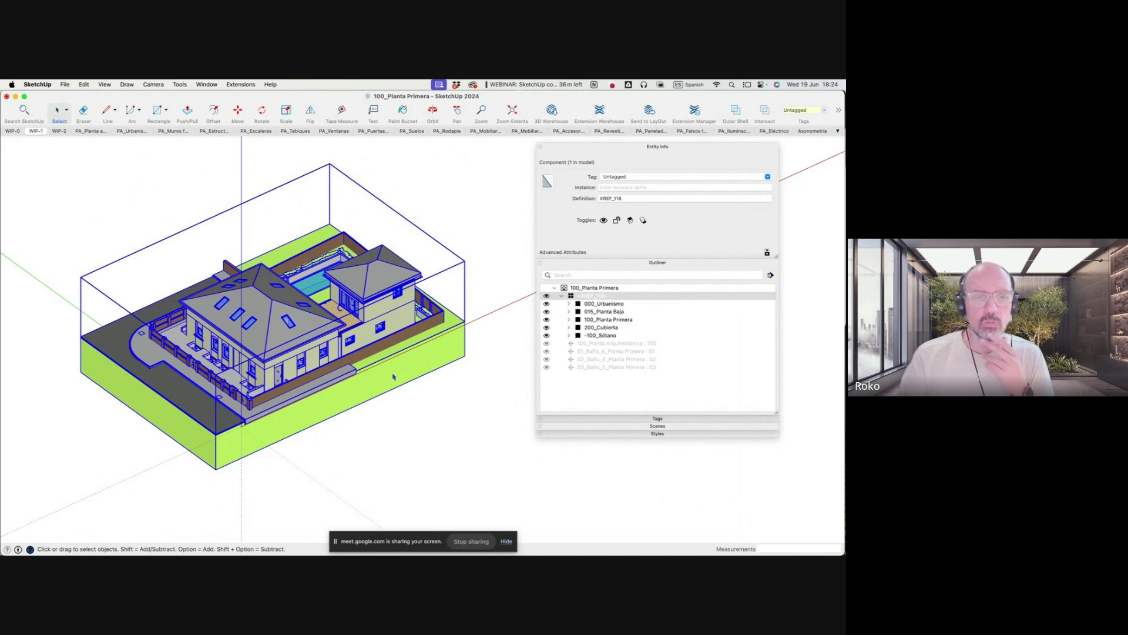
click(411, 401)
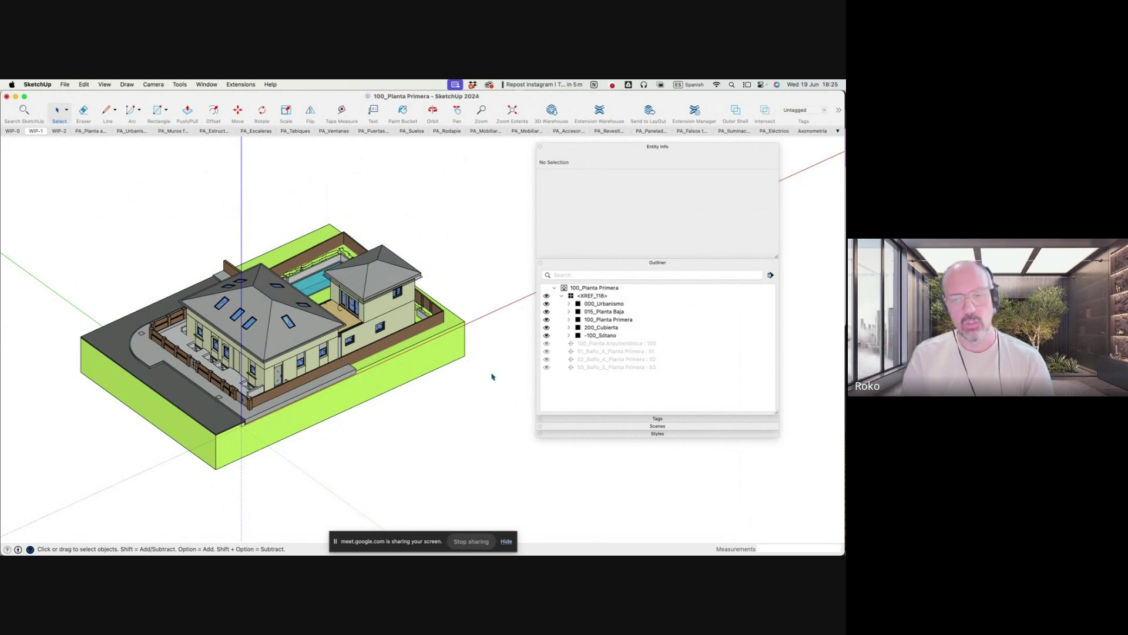
click(599, 304)
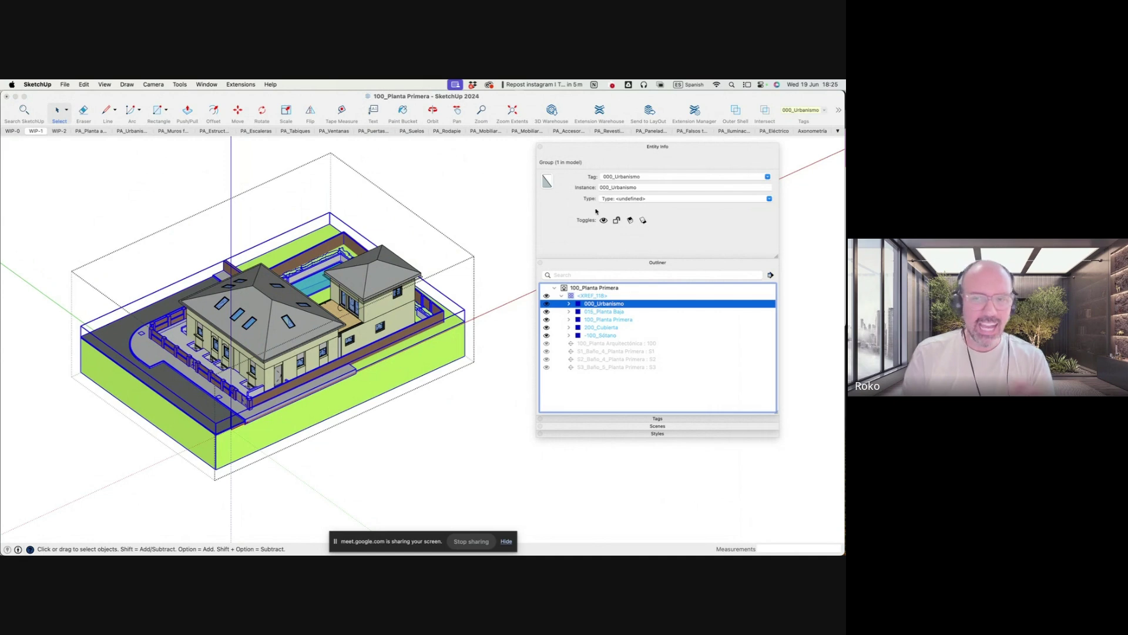
key(Down)
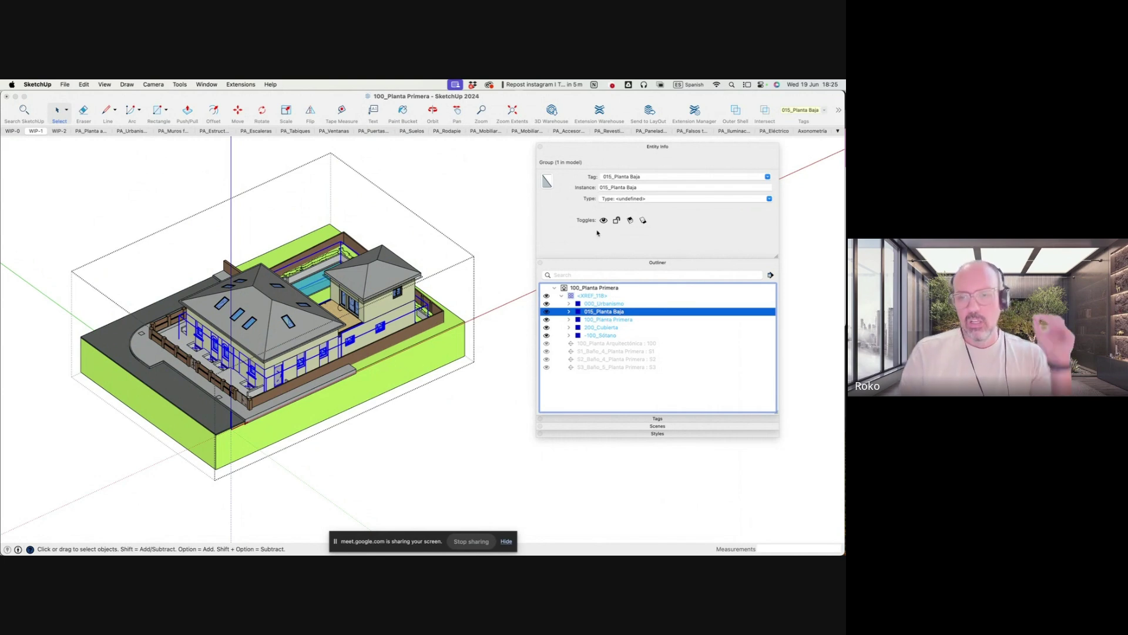
click(605, 304)
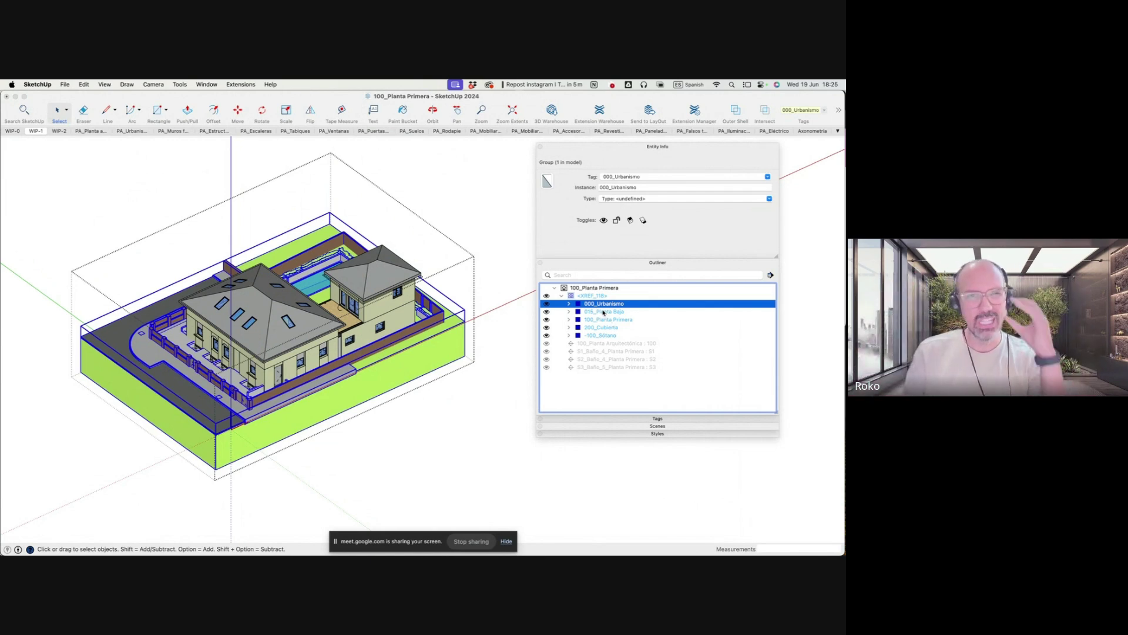
shift+click(602, 335)
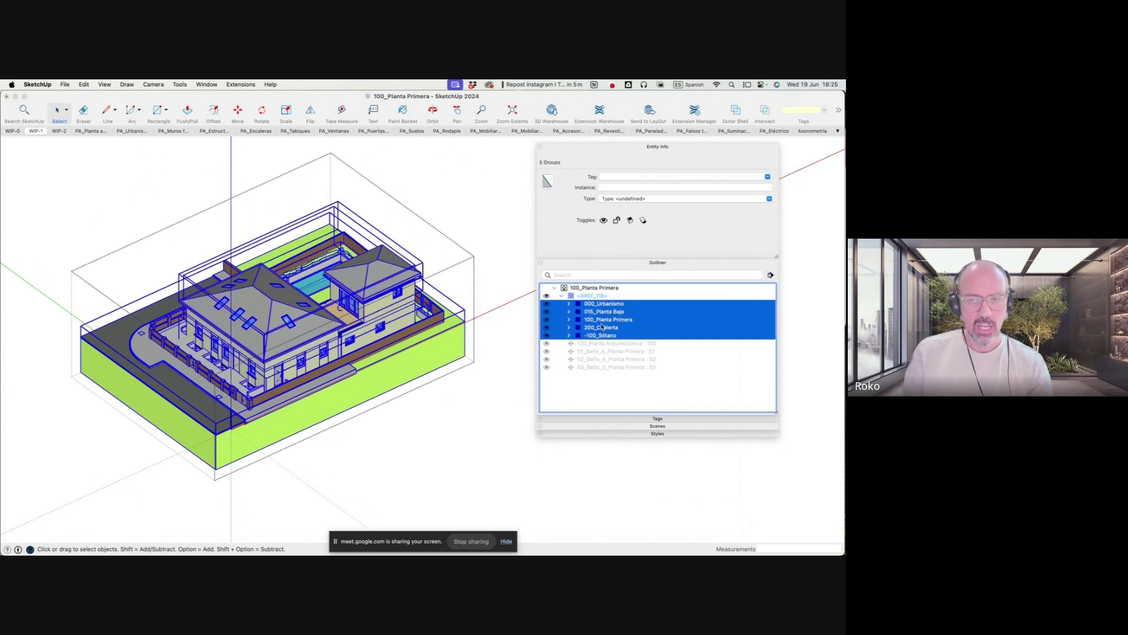
click(604, 353)
click(597, 305)
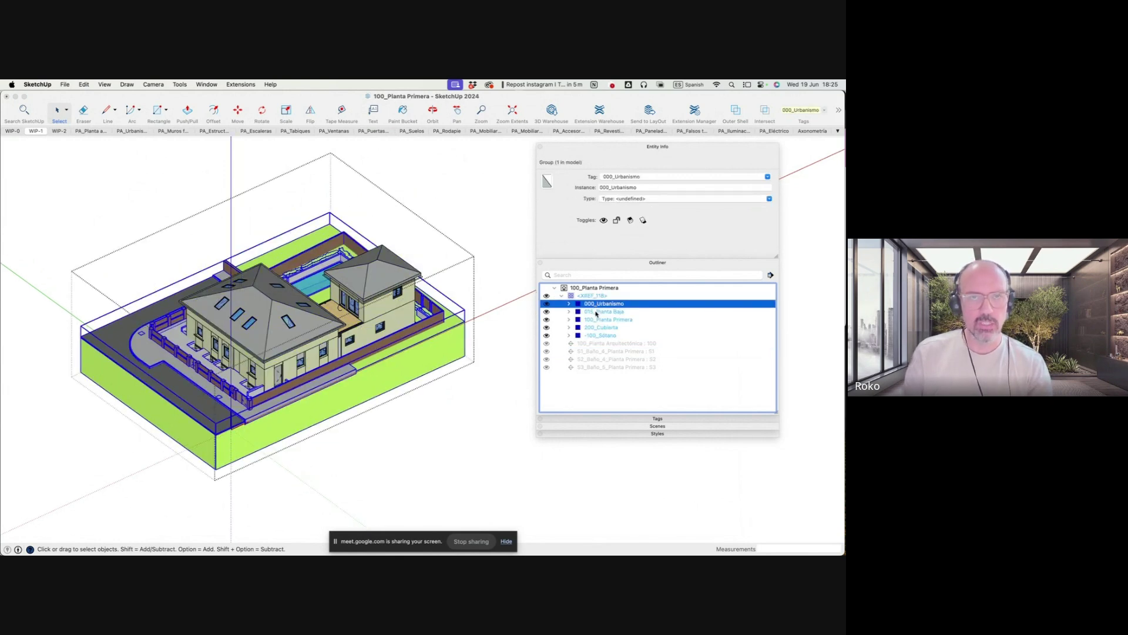
click(597, 313)
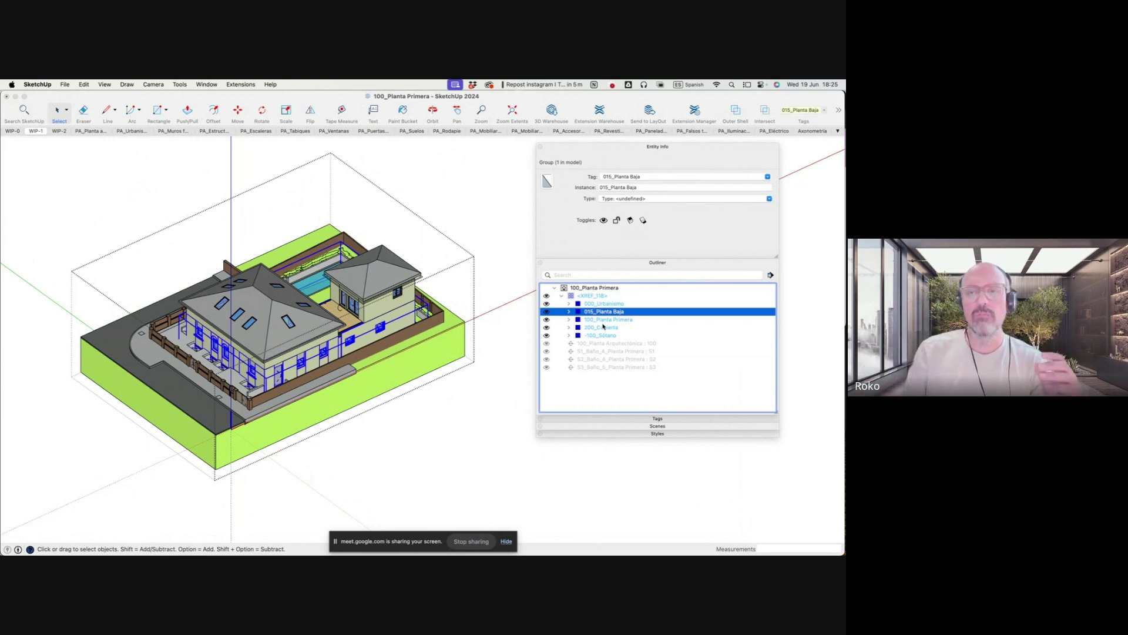
click(604, 321)
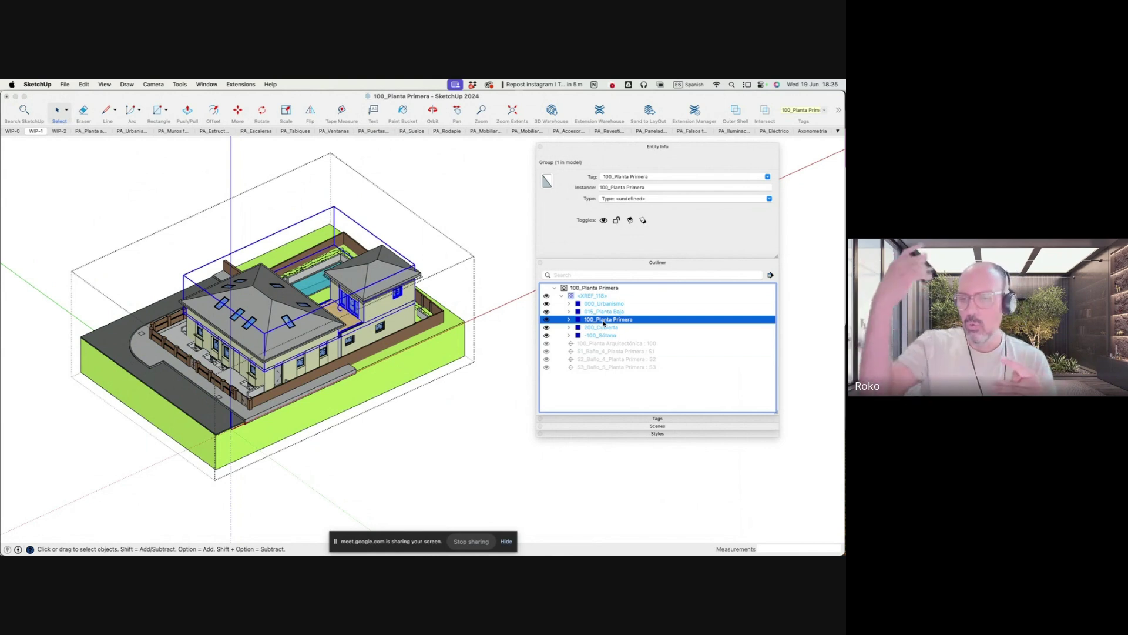
click(601, 328)
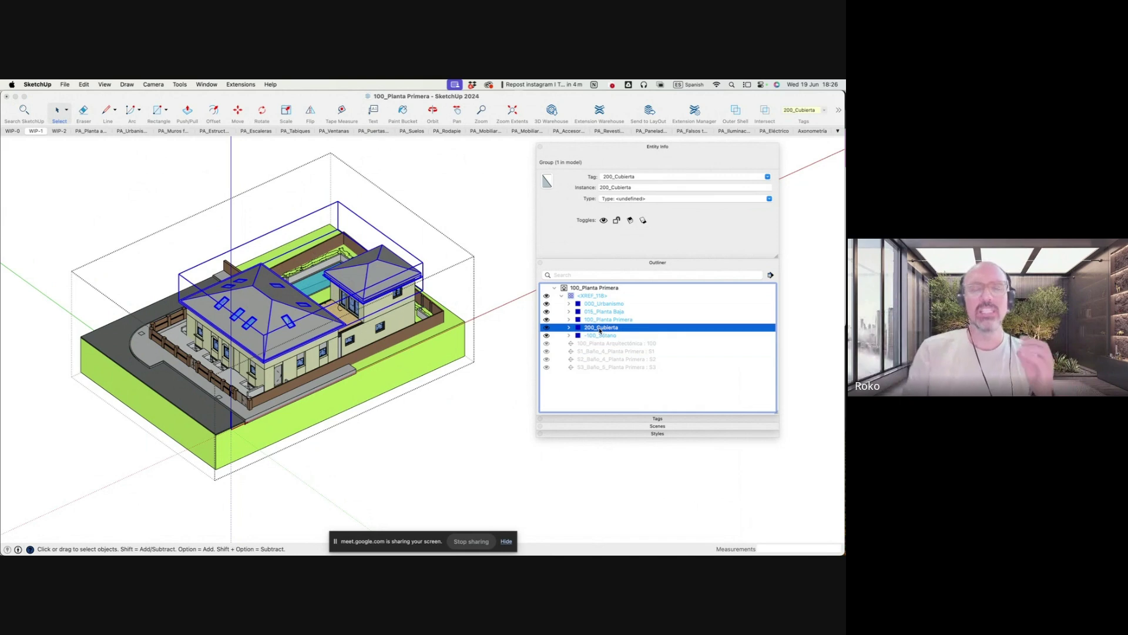
click(594, 305)
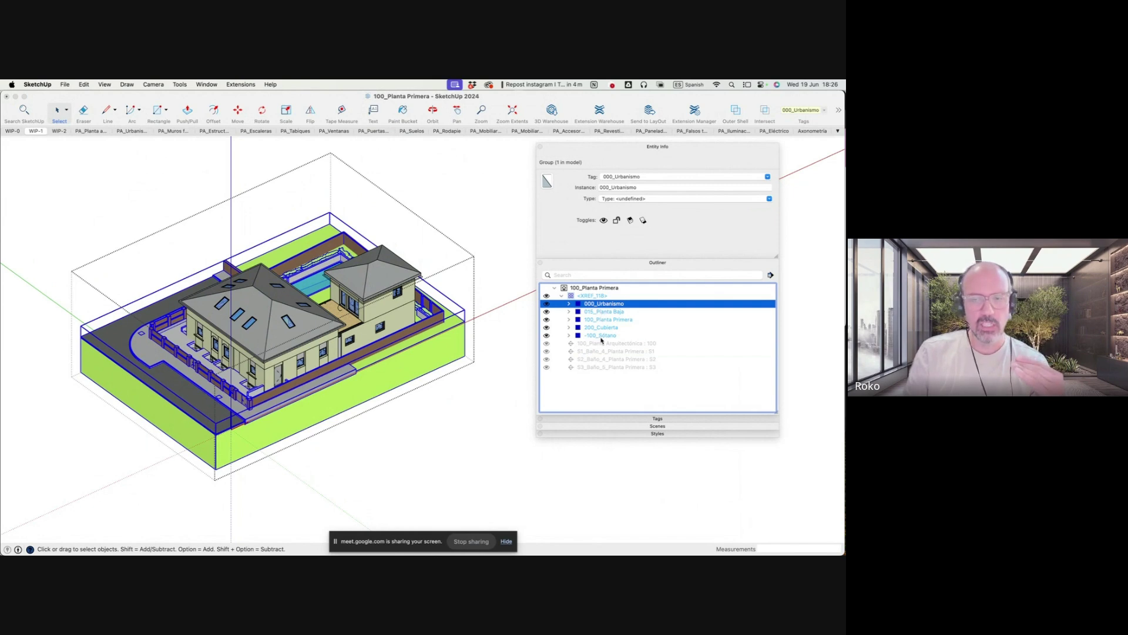
click(601, 339)
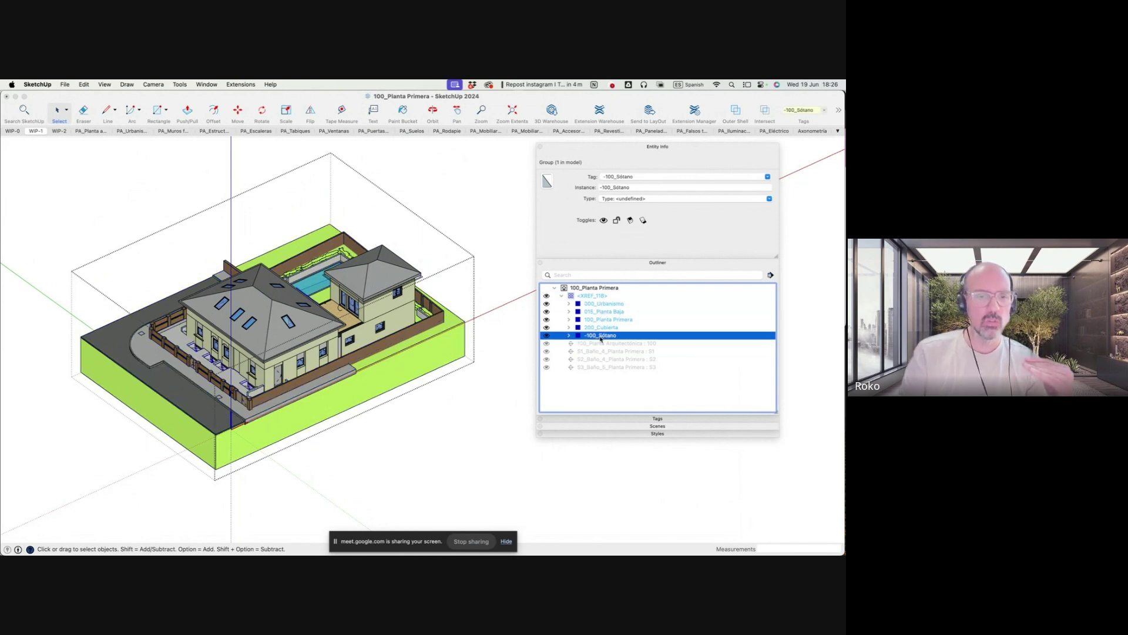
double_click(594, 335)
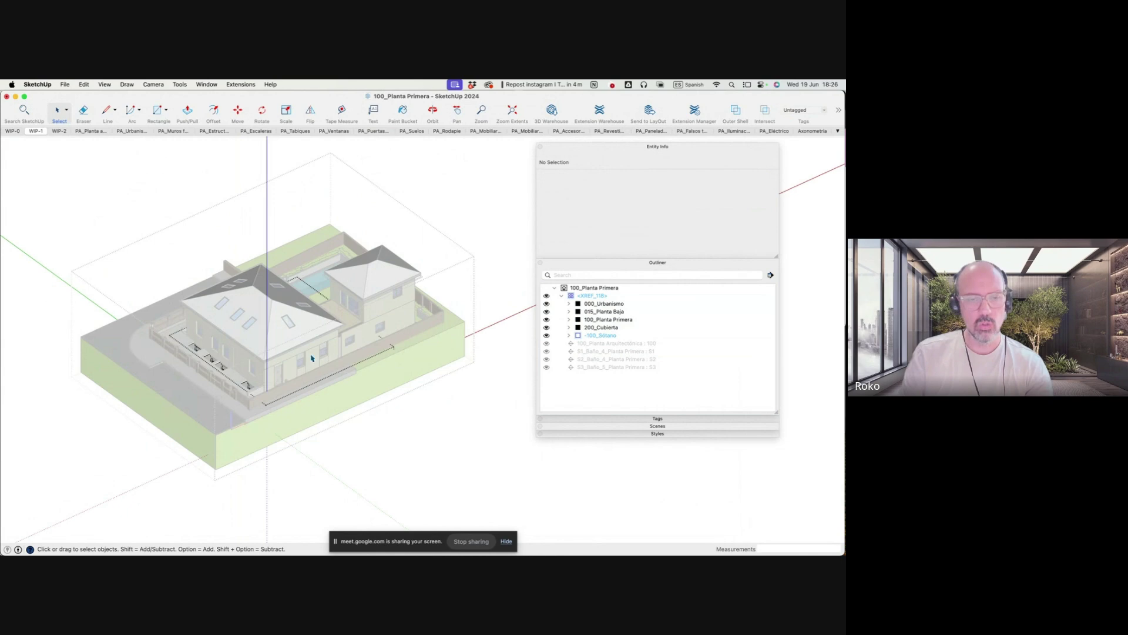
click(298, 381)
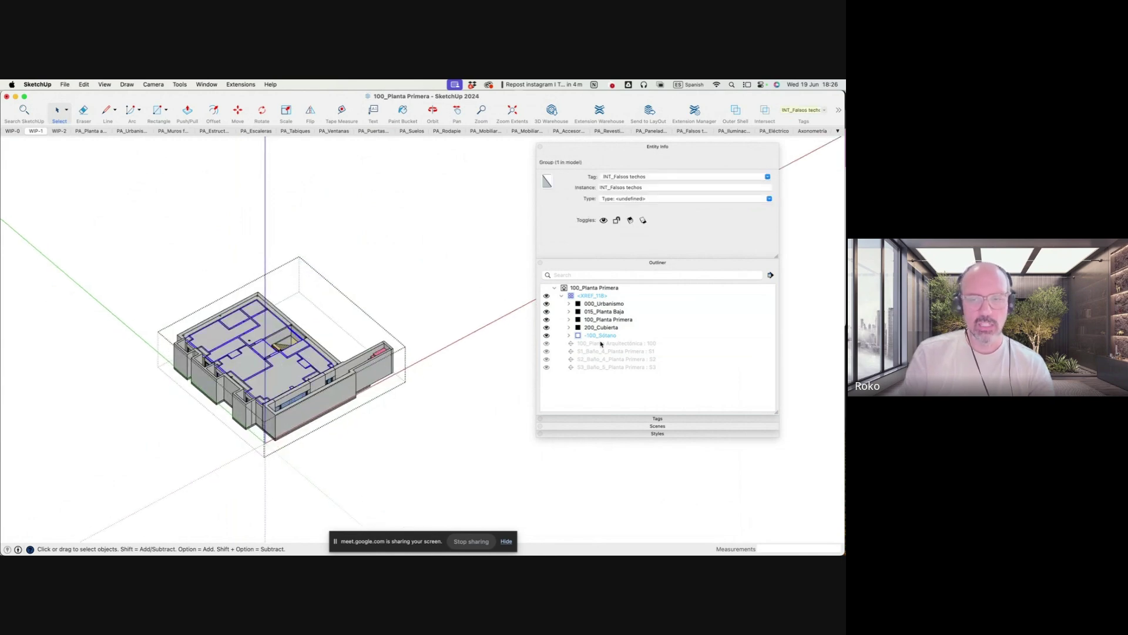
key(Delete)
scroll(292, 401, up, 3)
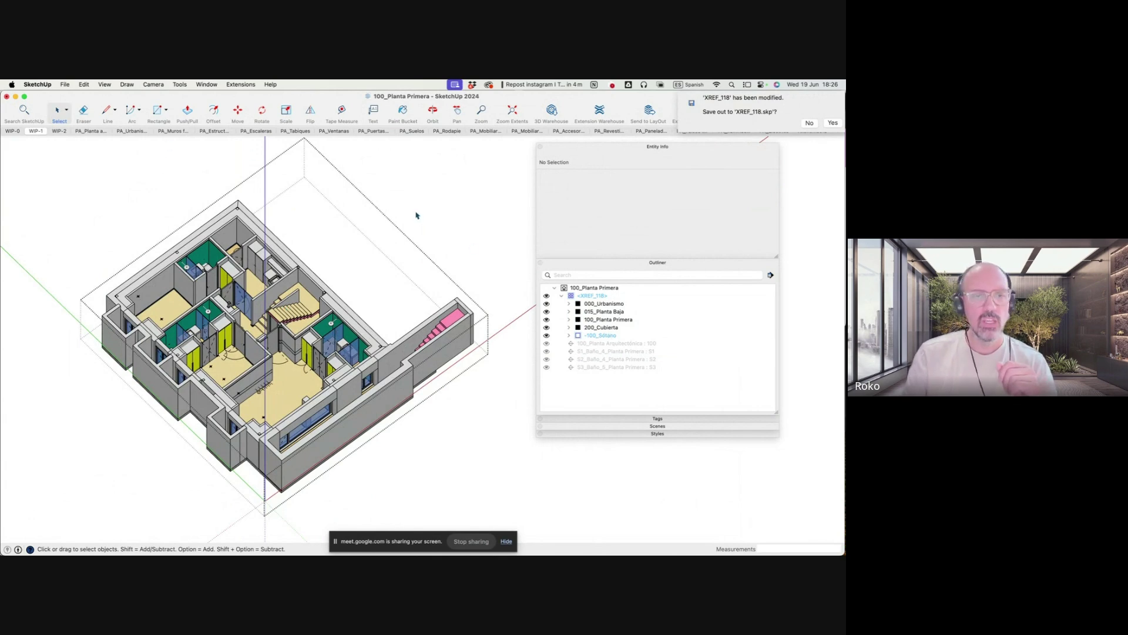
key(Escape)
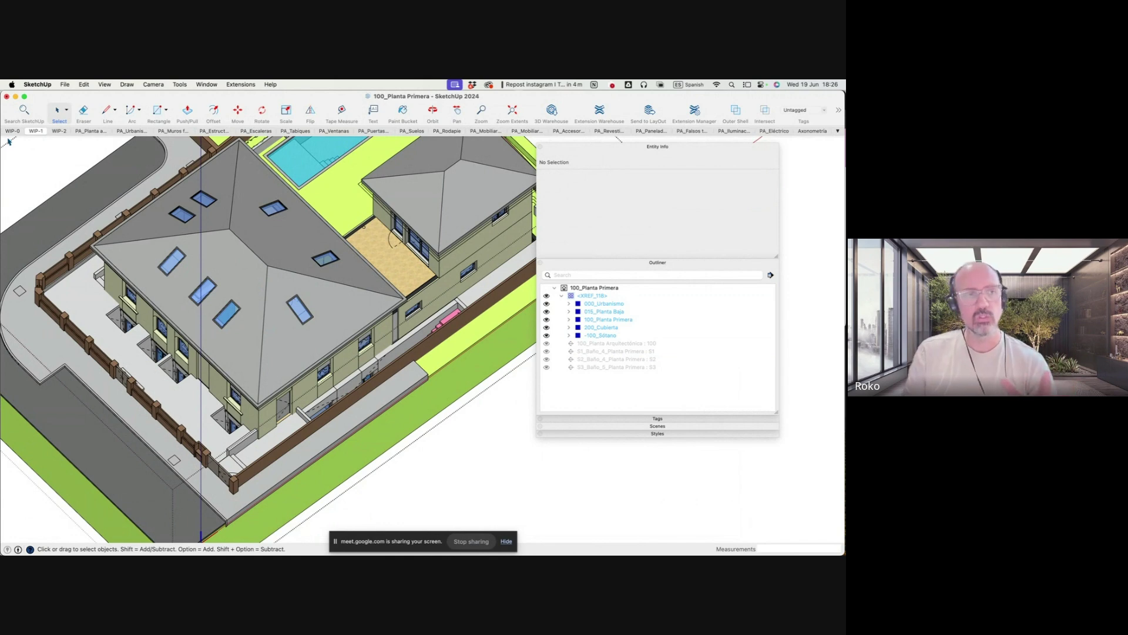
Compare the WIP-1 and monochrome WIP-2 scenes, ending on the coloured WIP-1 site view
click(36, 131)
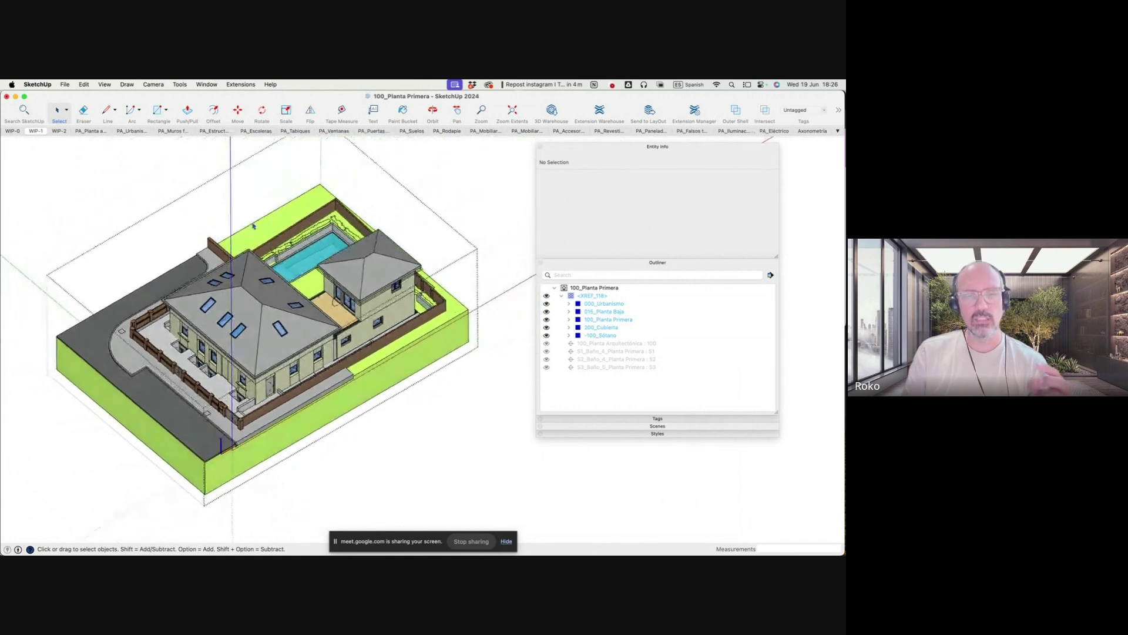
click(30, 133)
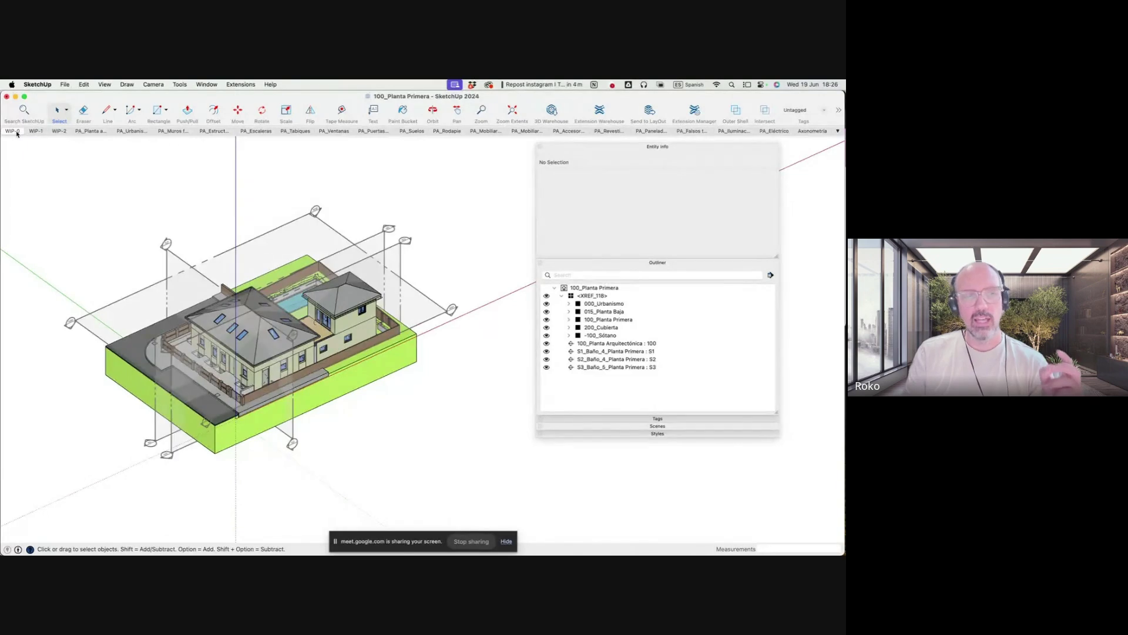
click(59, 132)
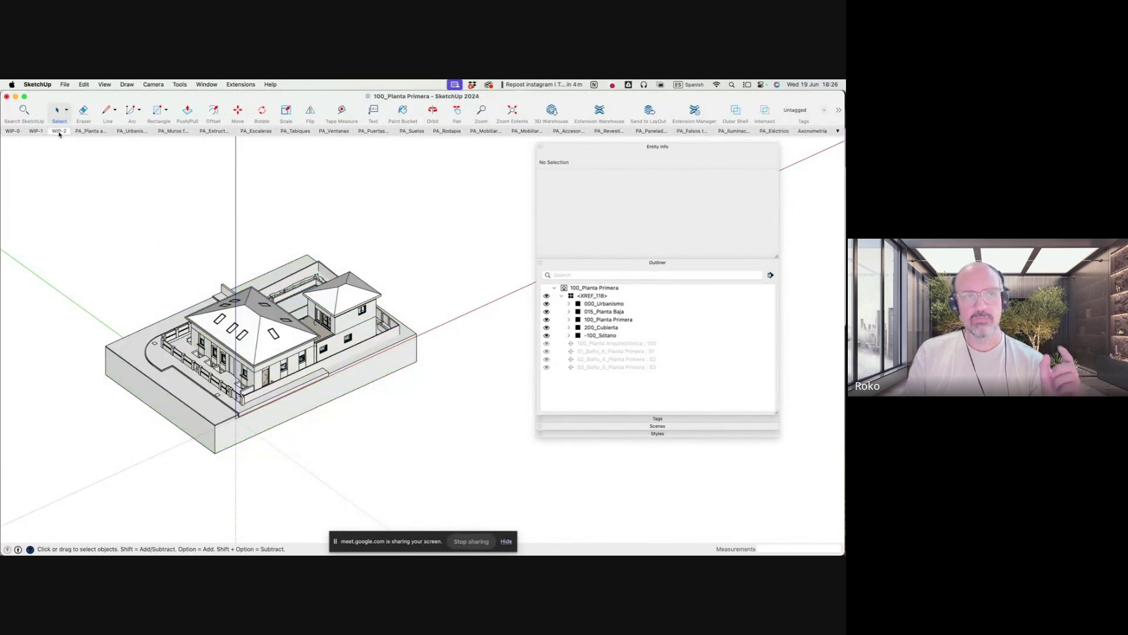
click(41, 134)
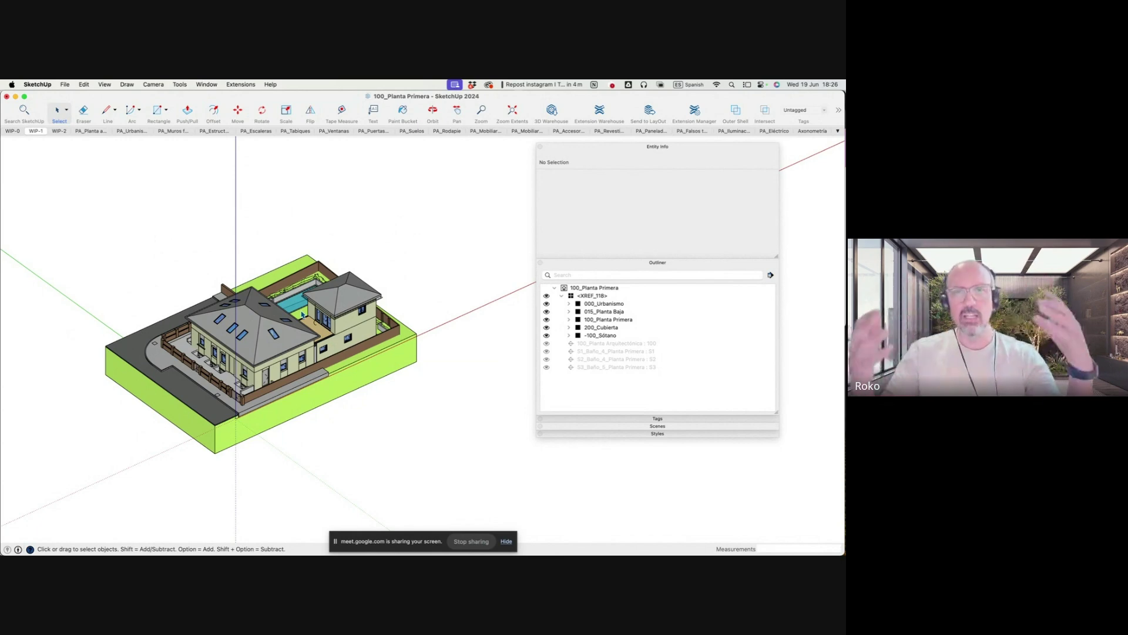
Select the level groups 000_Urbanismo through -100_Sótano together in the Outliner
middle_drag(302, 315, 374, 393)
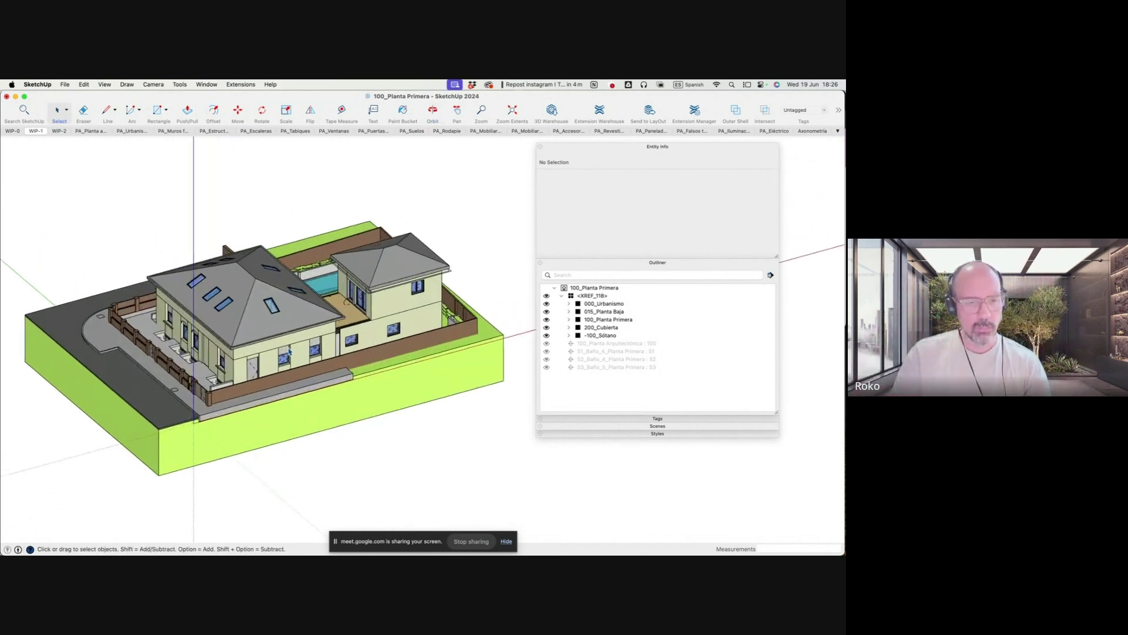
scroll(236, 355, up, 5)
scroll(235, 355, down, 3)
scroll(236, 355, down, 3)
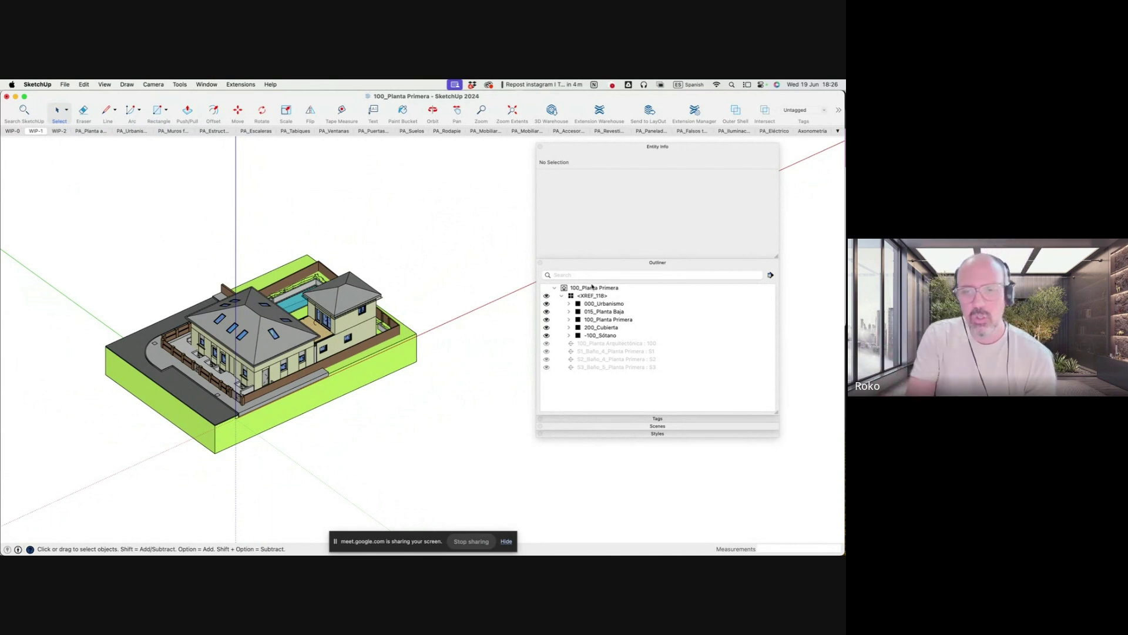
click(594, 304)
shift+click(594, 335)
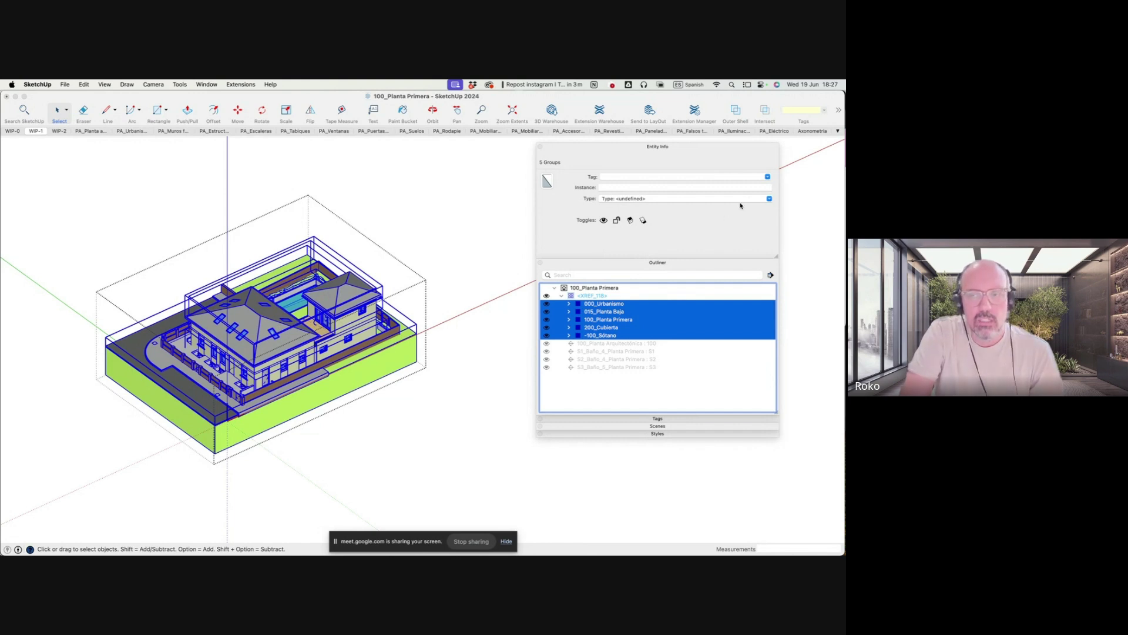
Set the five level groups' tag to Untagged, then select only 000_Urbanismo
click(768, 177)
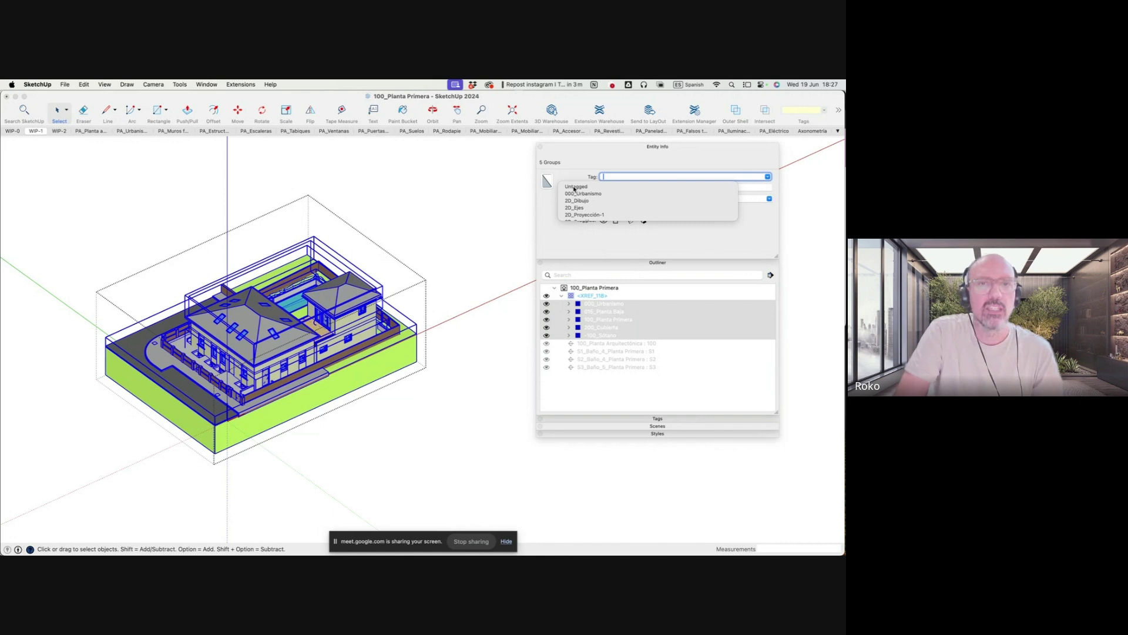
click(574, 187)
click(570, 384)
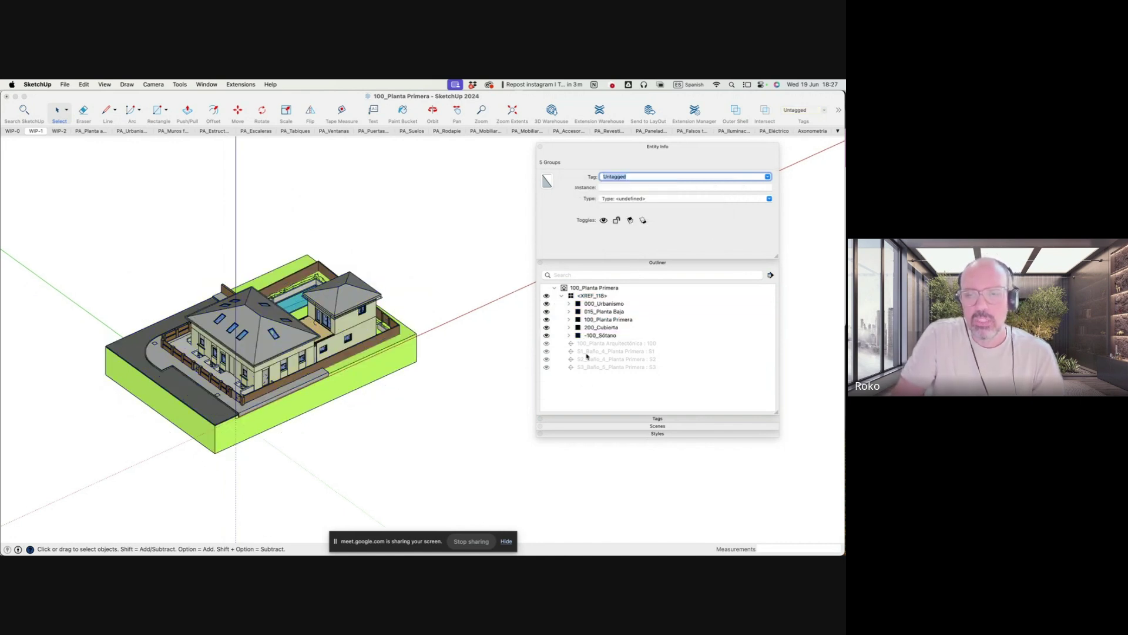
click(614, 304)
Show the Tags panel with the 00_Niveles folder expanded in an enlarged tray
click(657, 270)
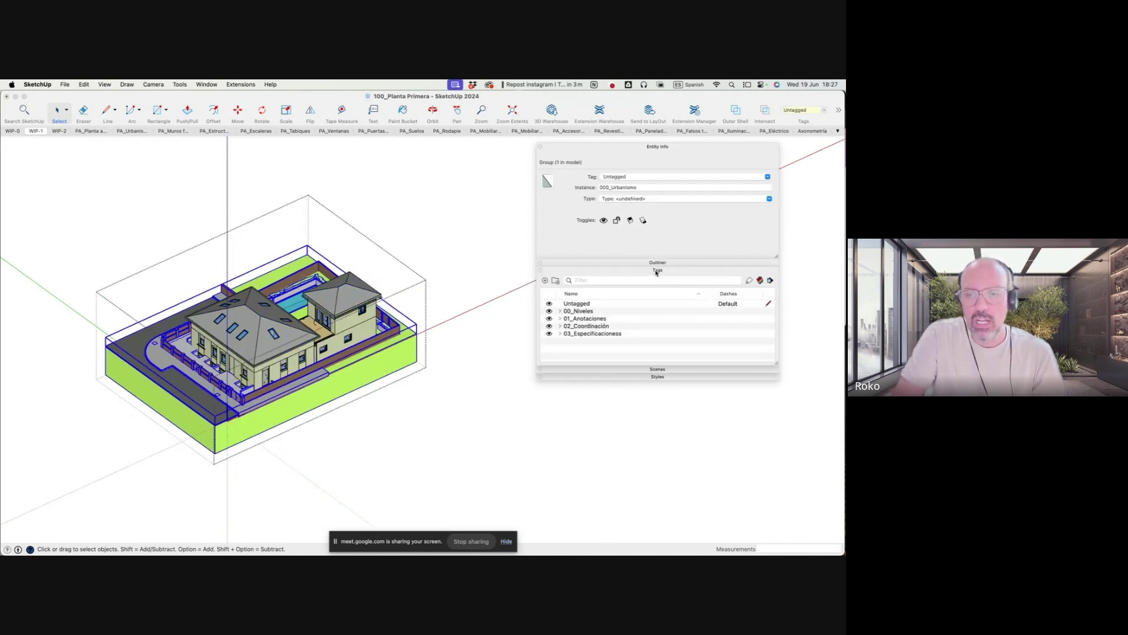
click(560, 311)
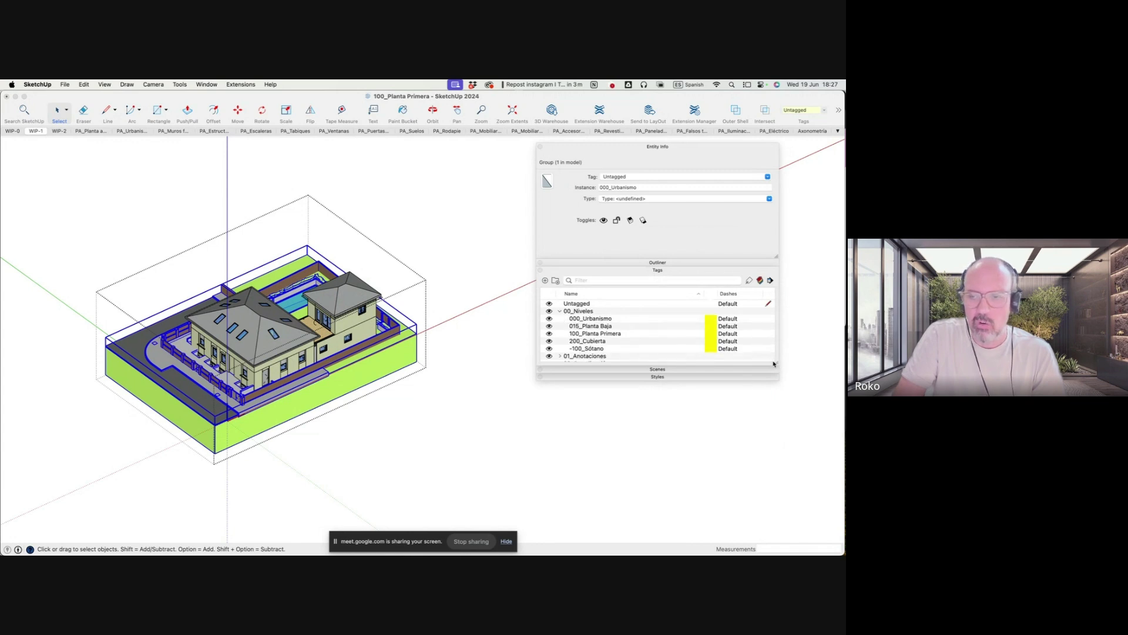
drag(773, 364, 800, 468)
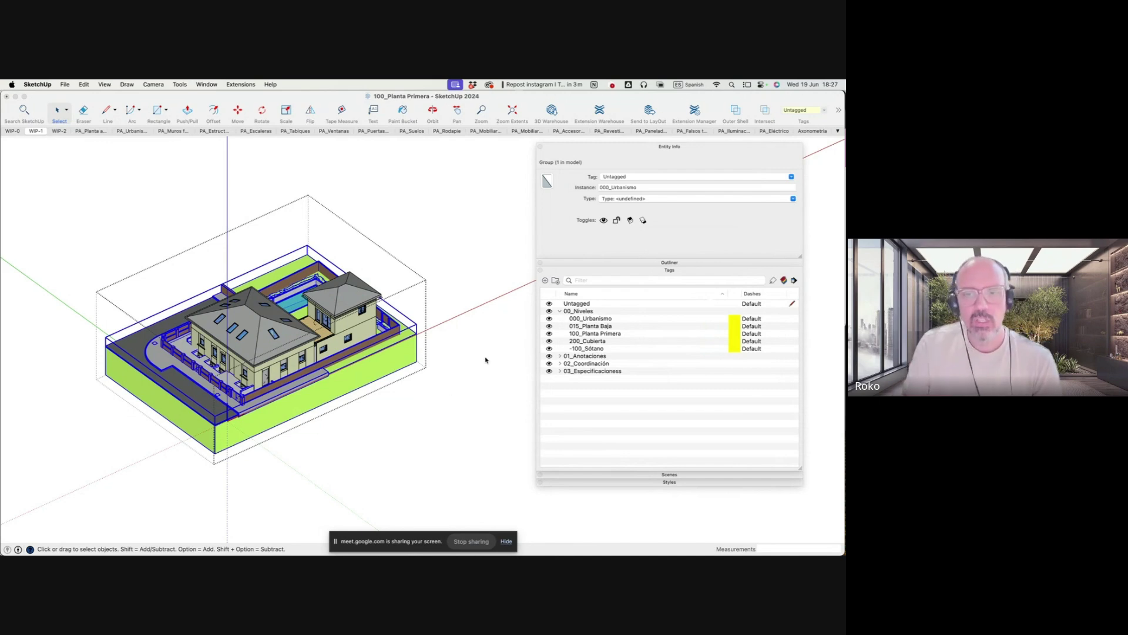
Bring the Outliner group tree back into view with 000_Urbanismo selected
click(644, 264)
click(600, 303)
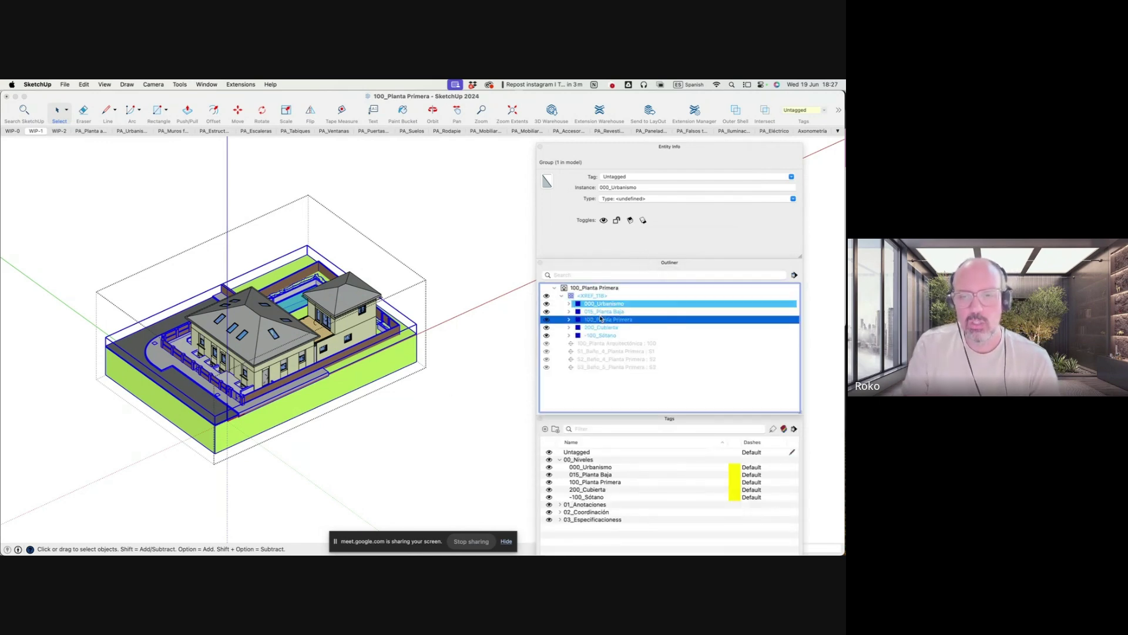
click(600, 305)
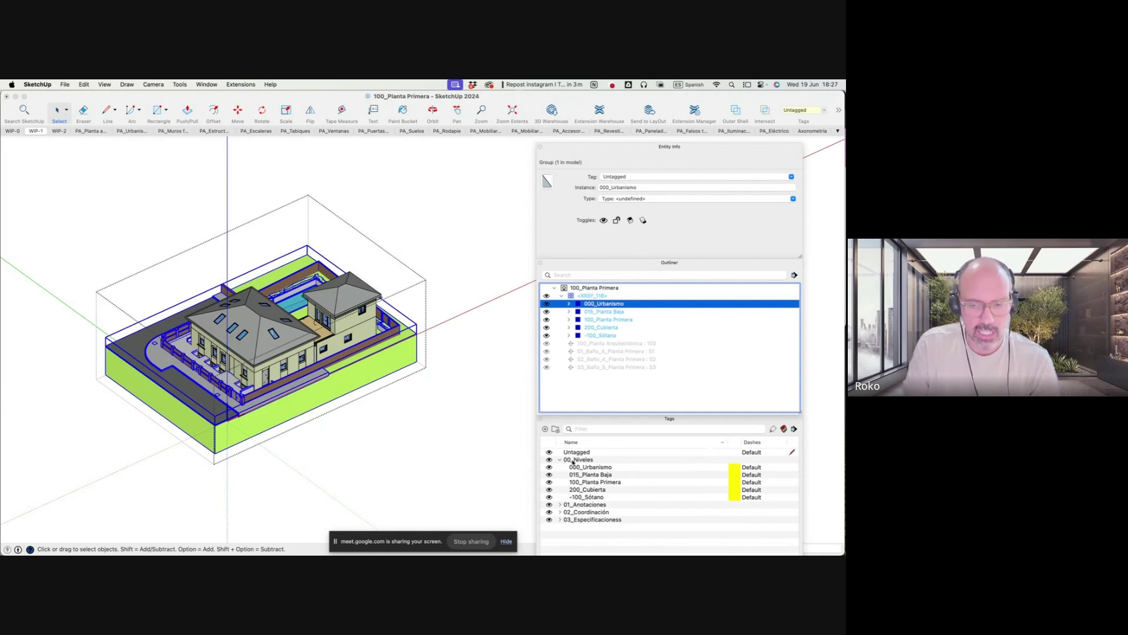
Hide the 000_Urbanismo, 015_Planta Baja, 100_Planta Primera and 200_Cubierta tags, then check the group's tag list
click(551, 467)
click(549, 475)
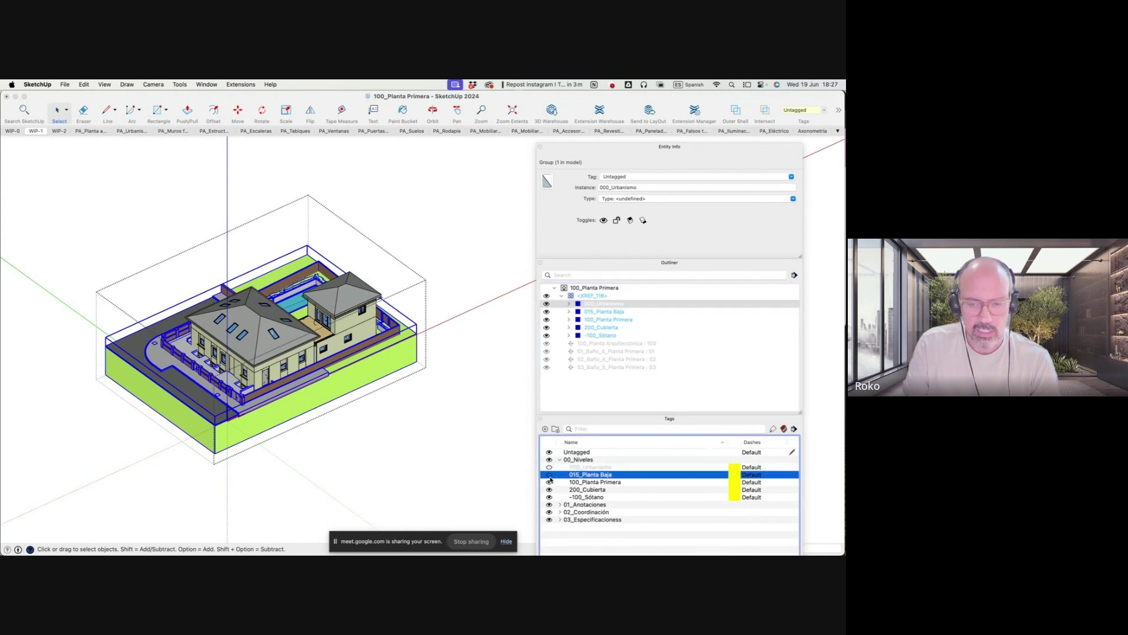
click(549, 490)
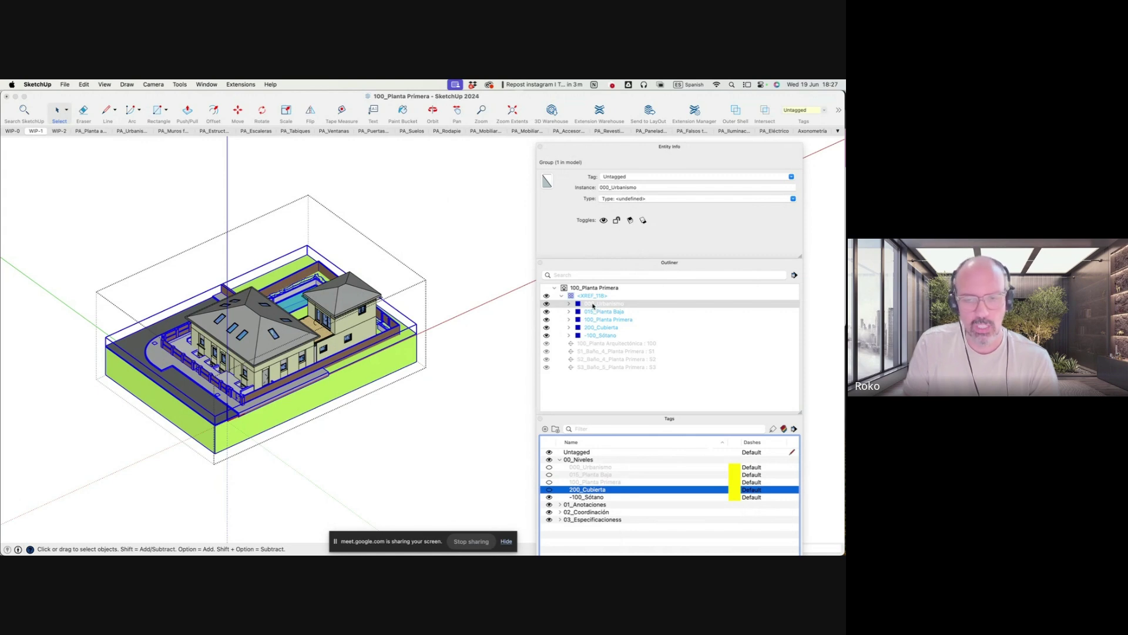
click(793, 177)
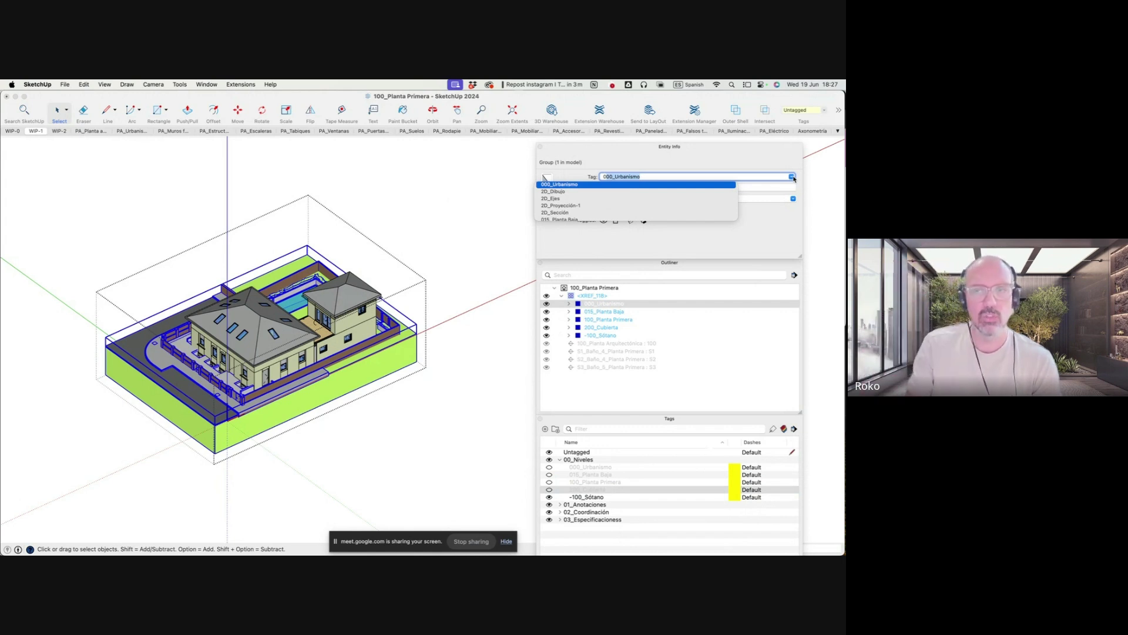
Tag the site group 000_Urbanismo and the ground floor group 015_Planta Baja
click(558, 185)
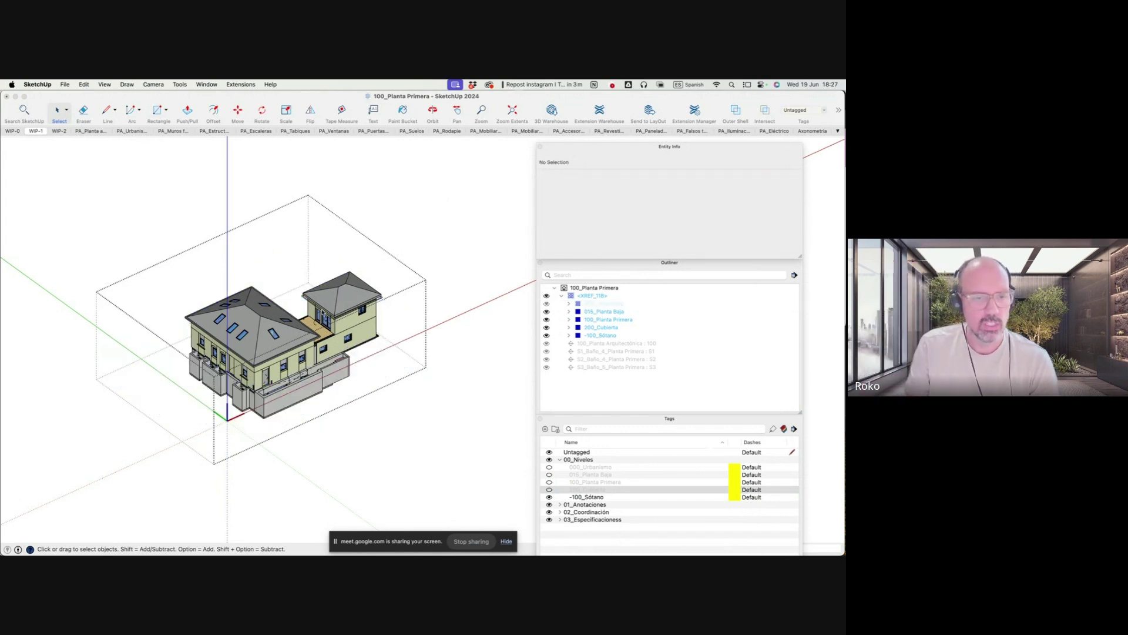
click(586, 313)
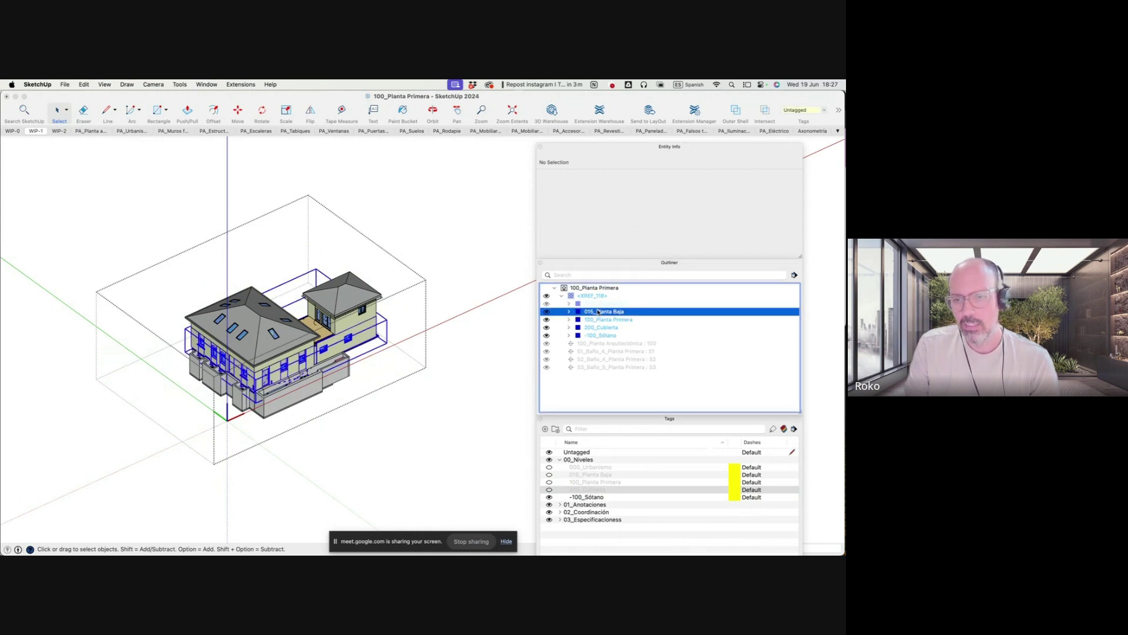
click(792, 176)
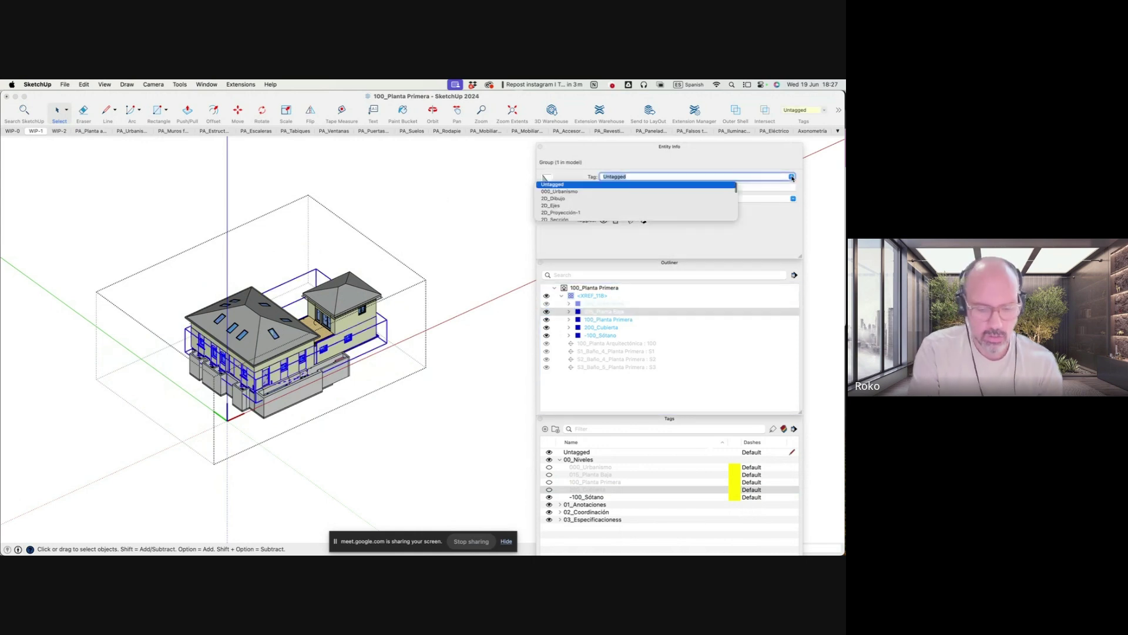
text(015_Planta Baja)
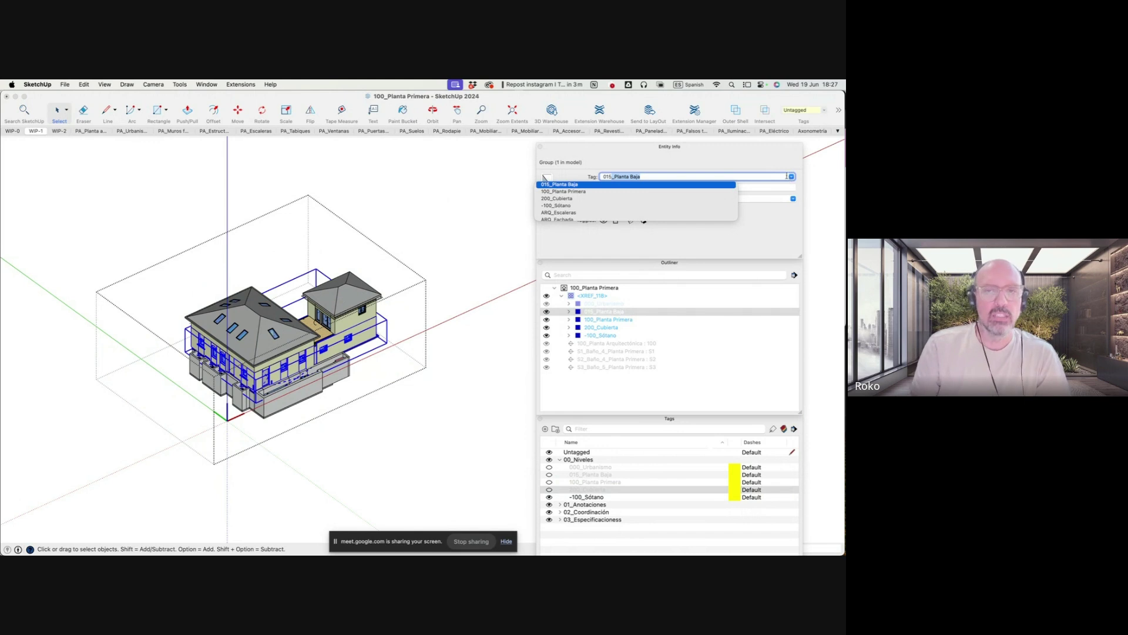
click(556, 186)
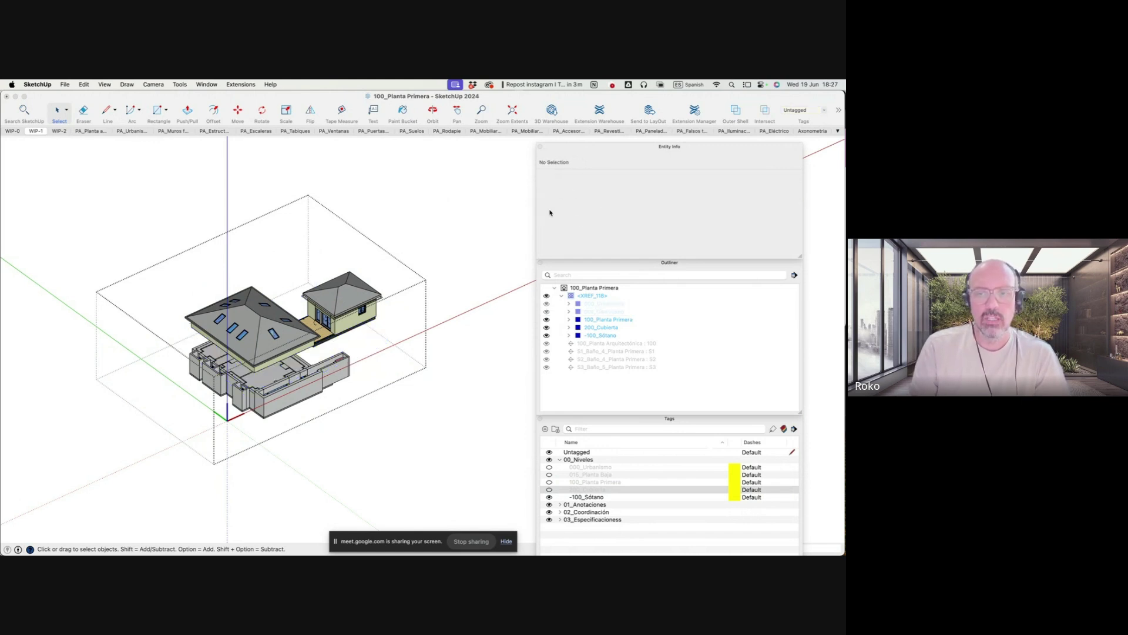
Tag the first-floor group 100_Planta Primera
click(605, 319)
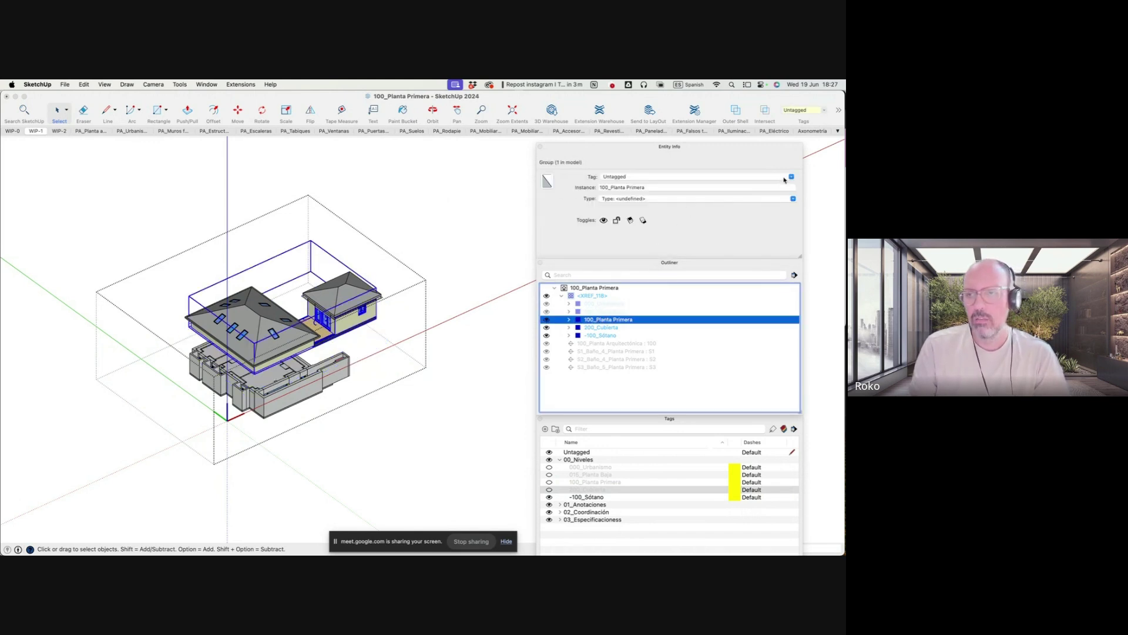
click(788, 178)
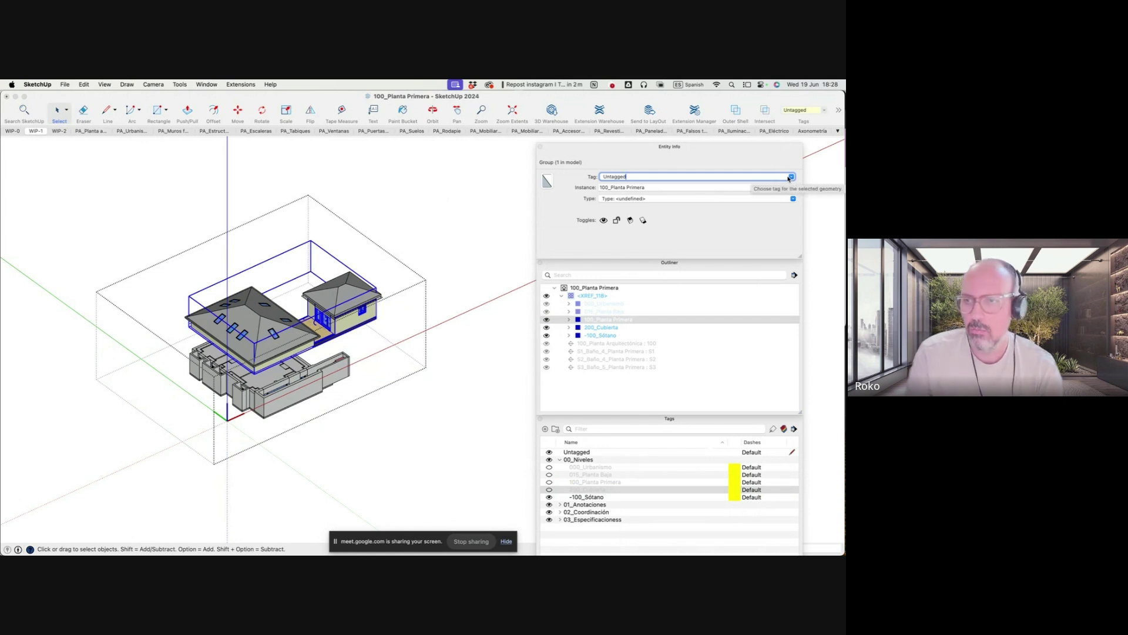
click(791, 178)
text(100)
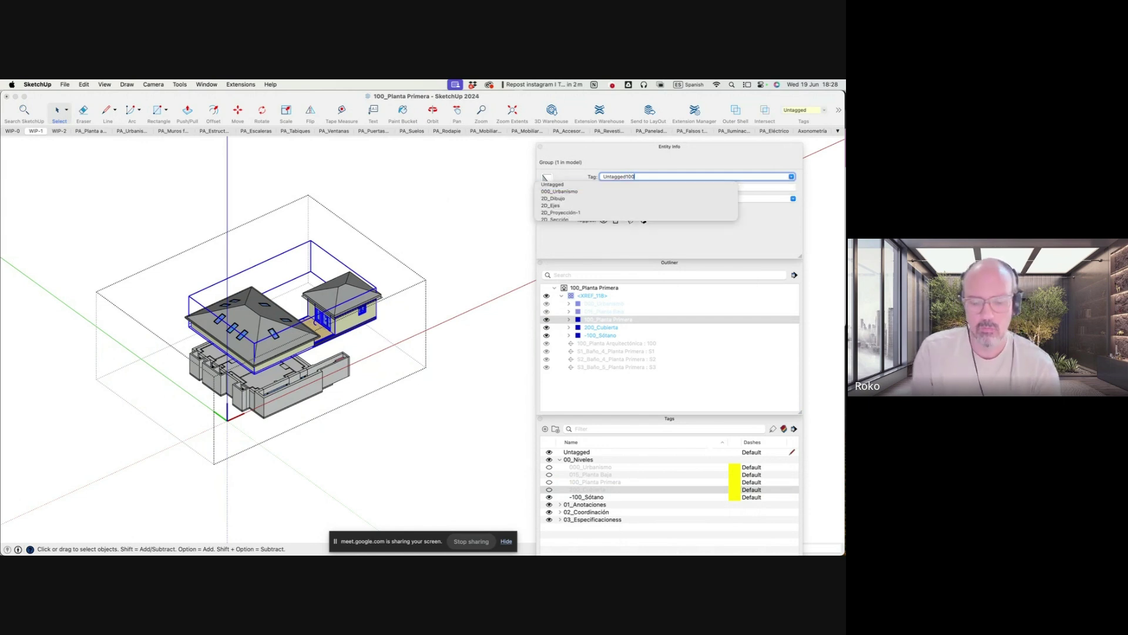
key(super+v)
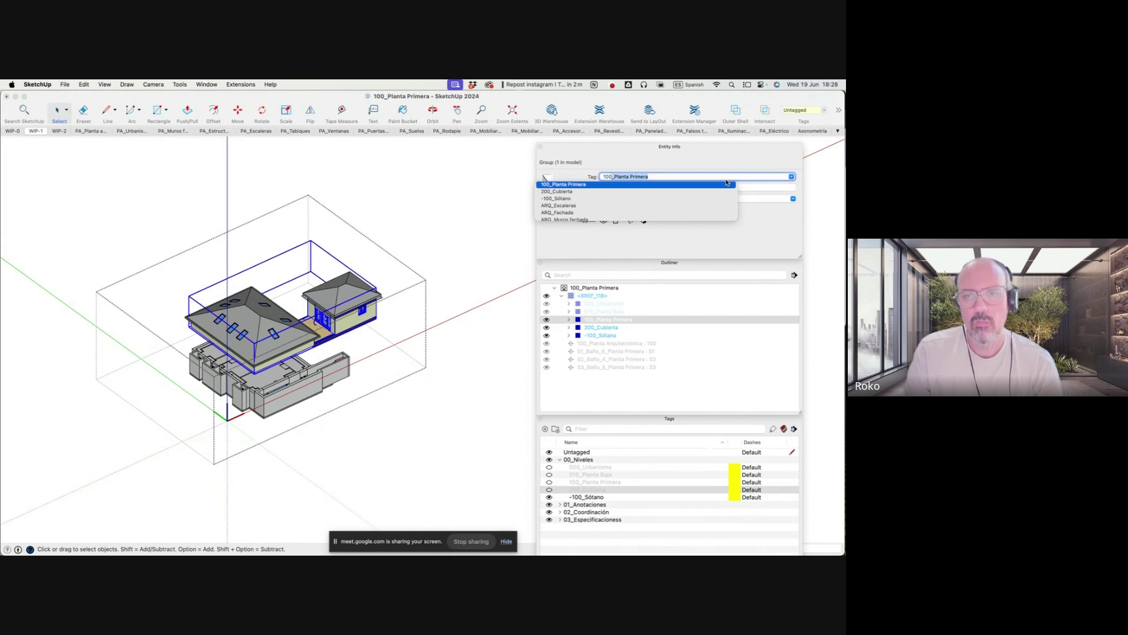
click(570, 191)
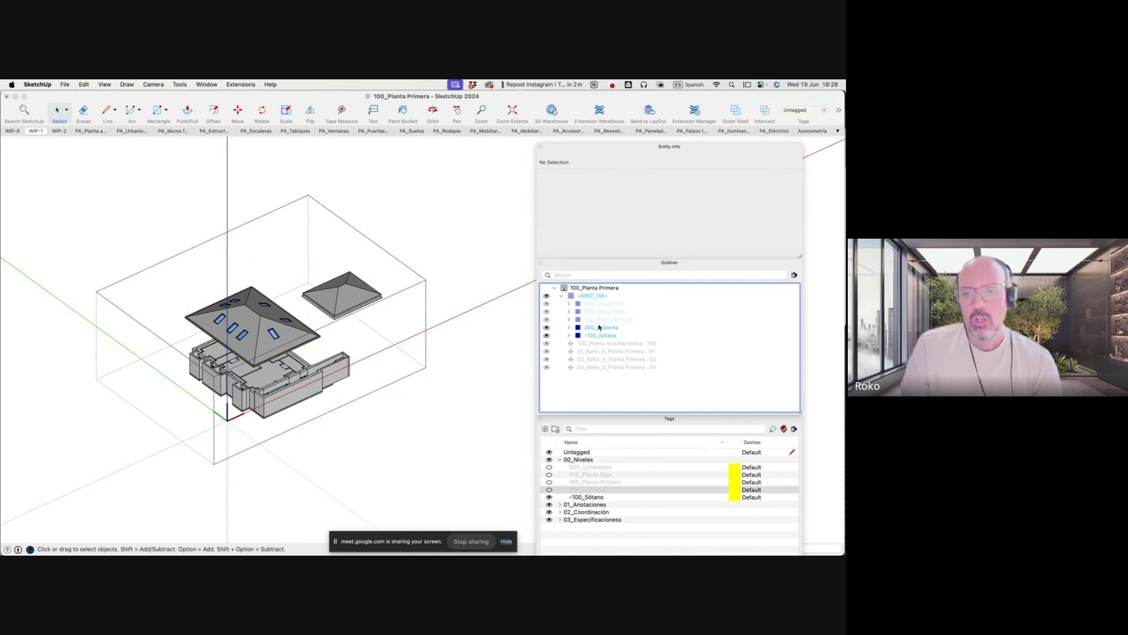
Tag the roof group 200_Cubierta
click(791, 177)
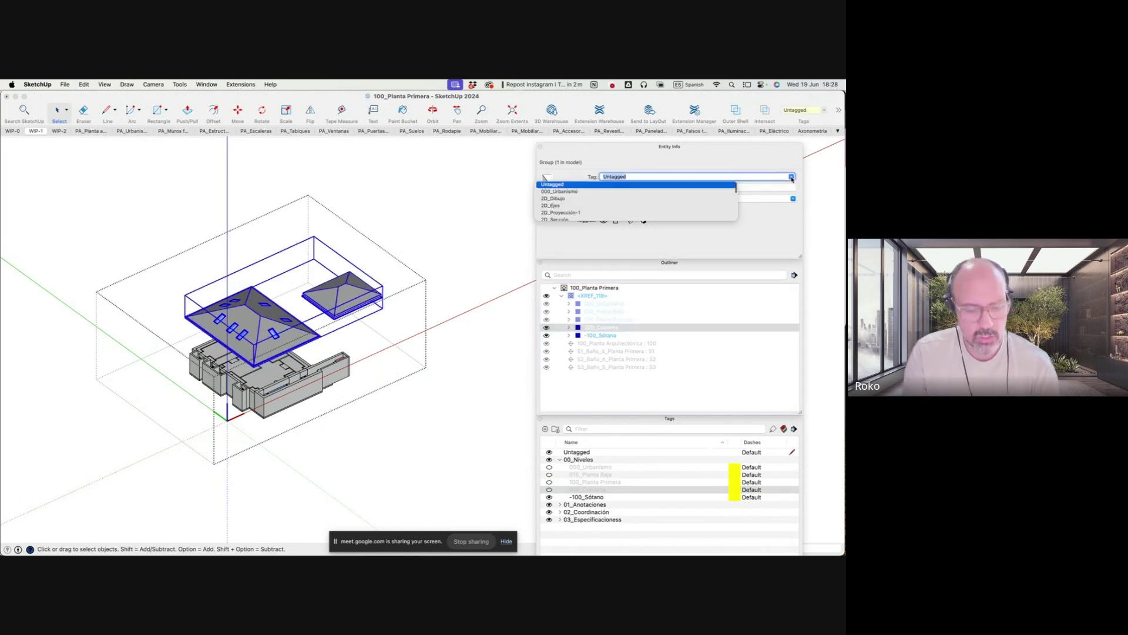
text(200_Cubierta)
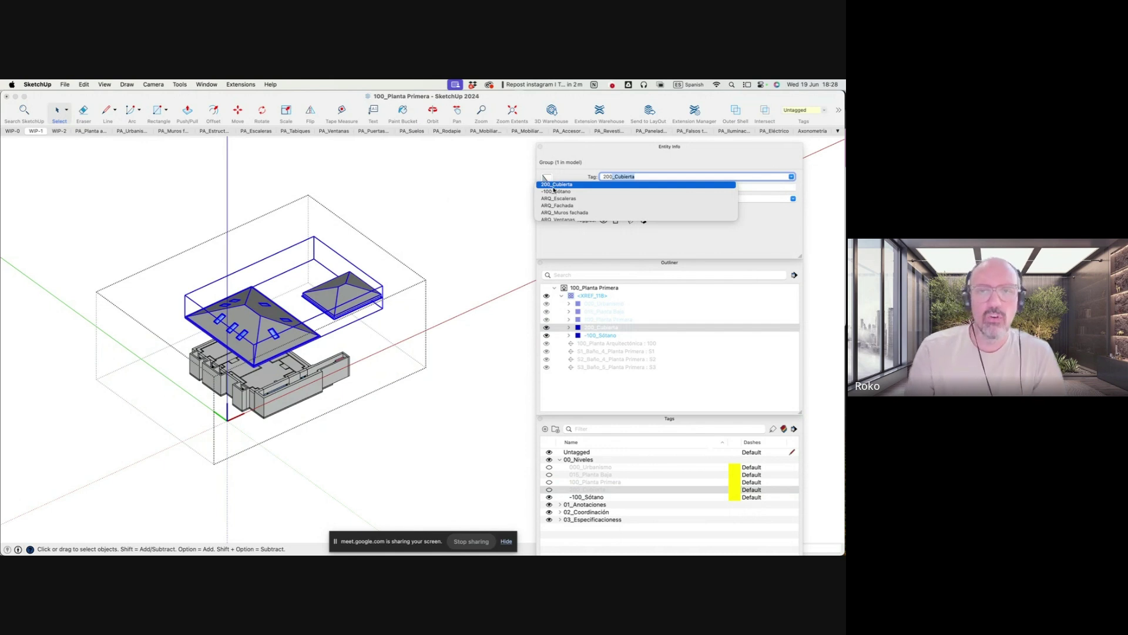
key(Return)
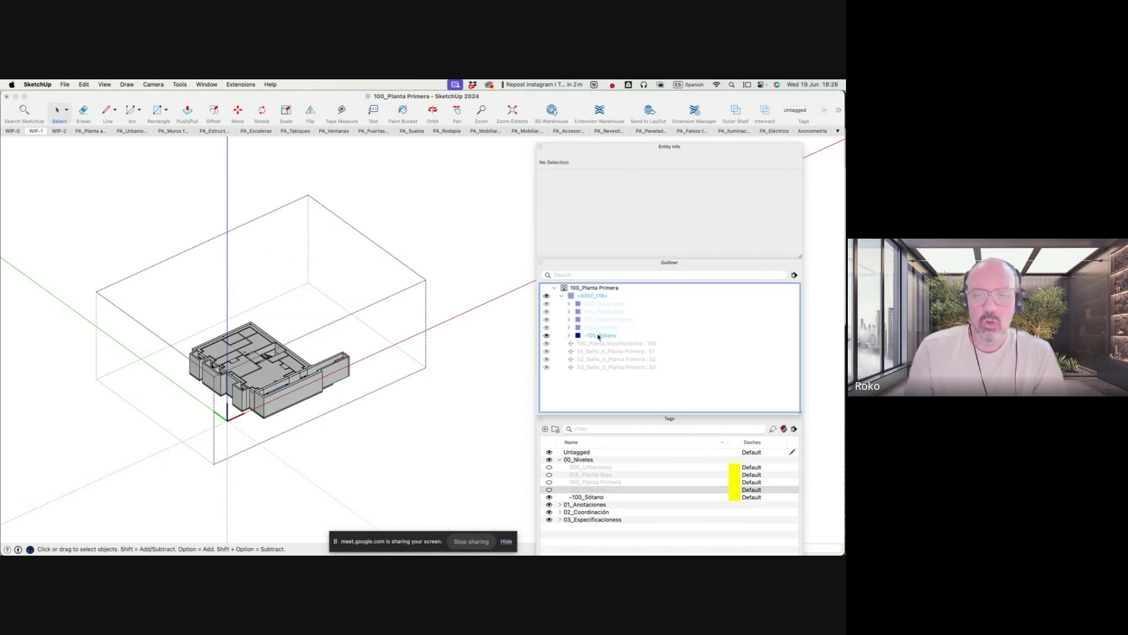
click(600, 334)
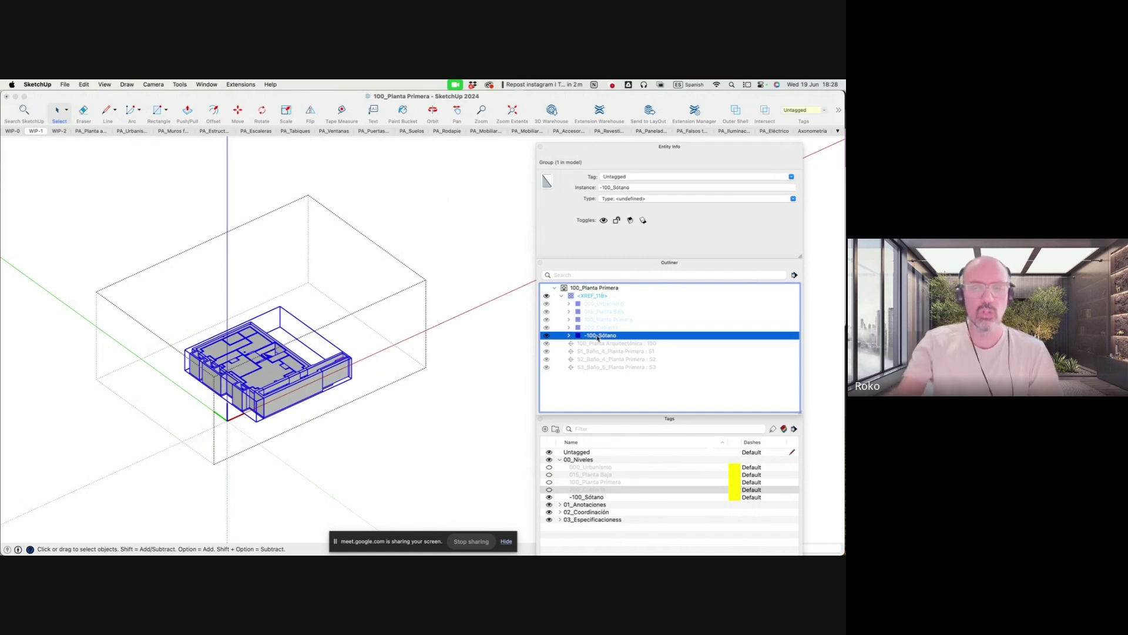
Tag the basement group -100_Sótano
click(791, 176)
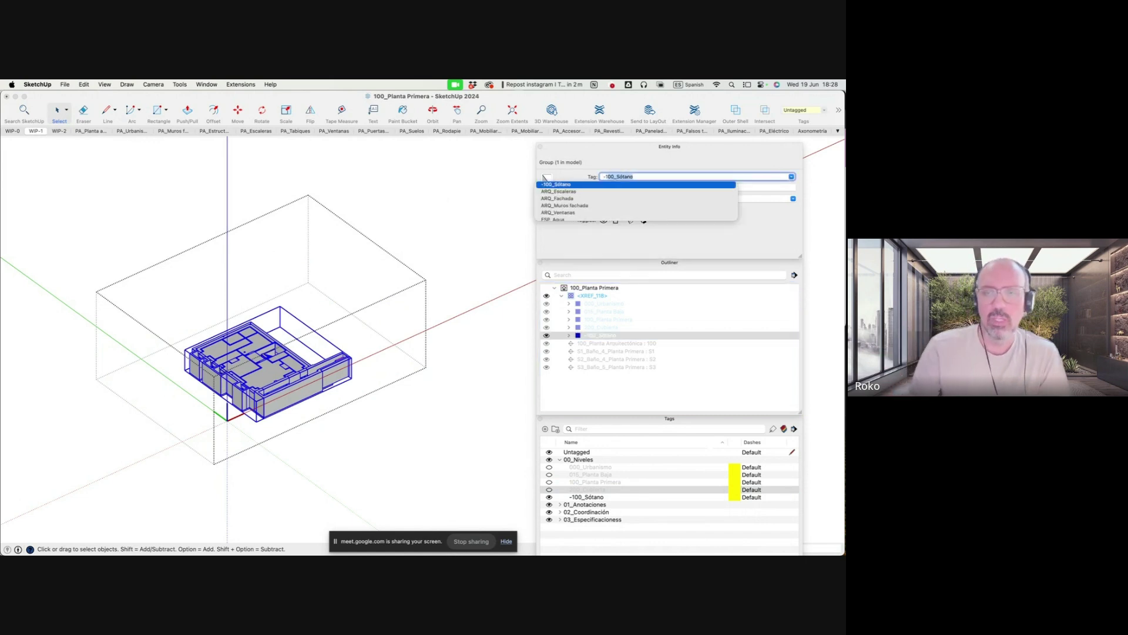
click(563, 185)
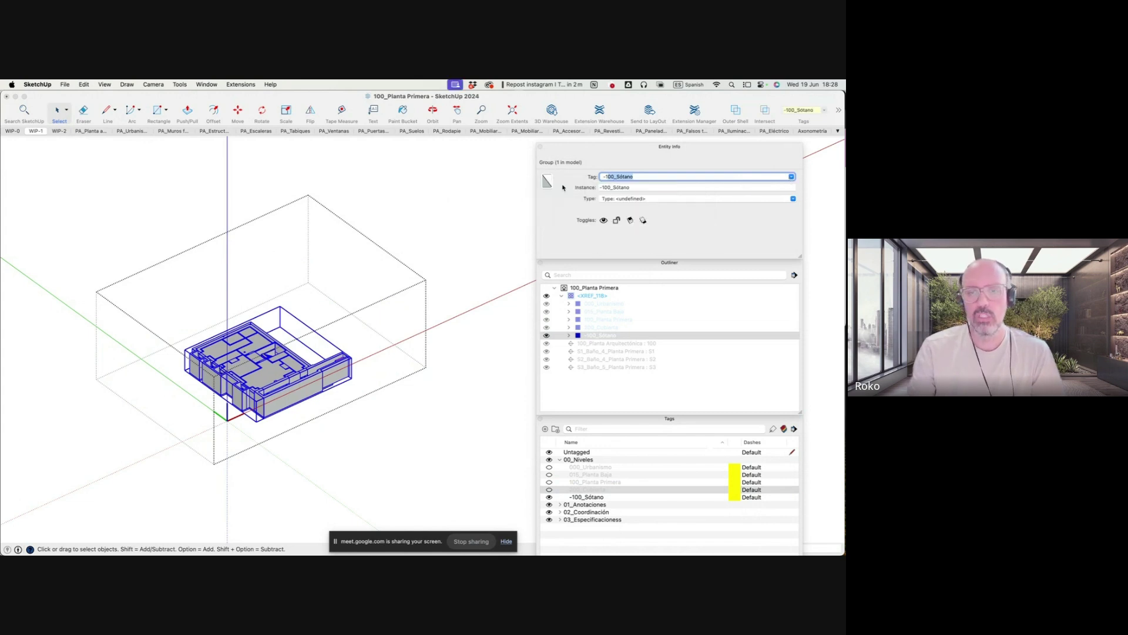
click(583, 541)
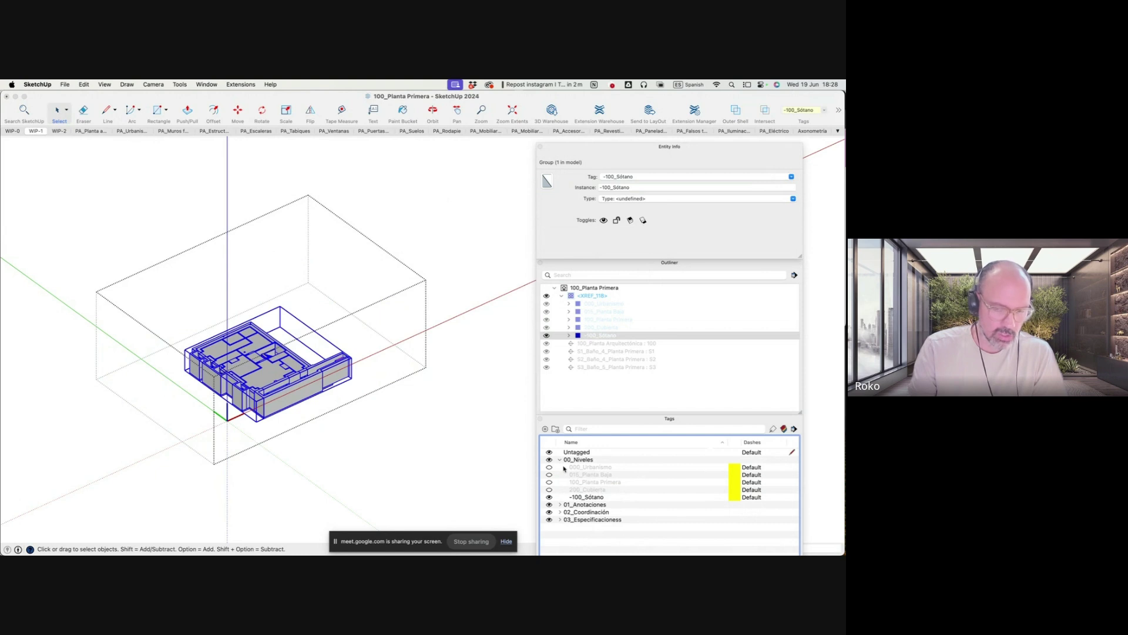
Make the 200_Cubierta, 100_Planta Primera, 015_Planta Baja and 000_Urbanismo tags visible, then exit group editing
click(549, 491)
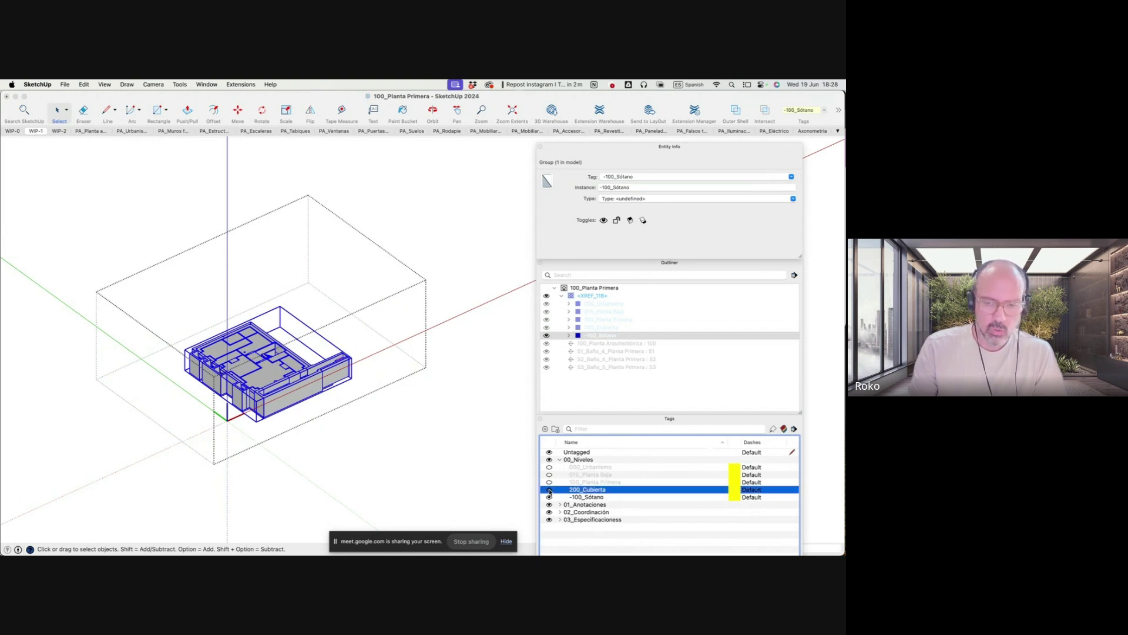
click(549, 482)
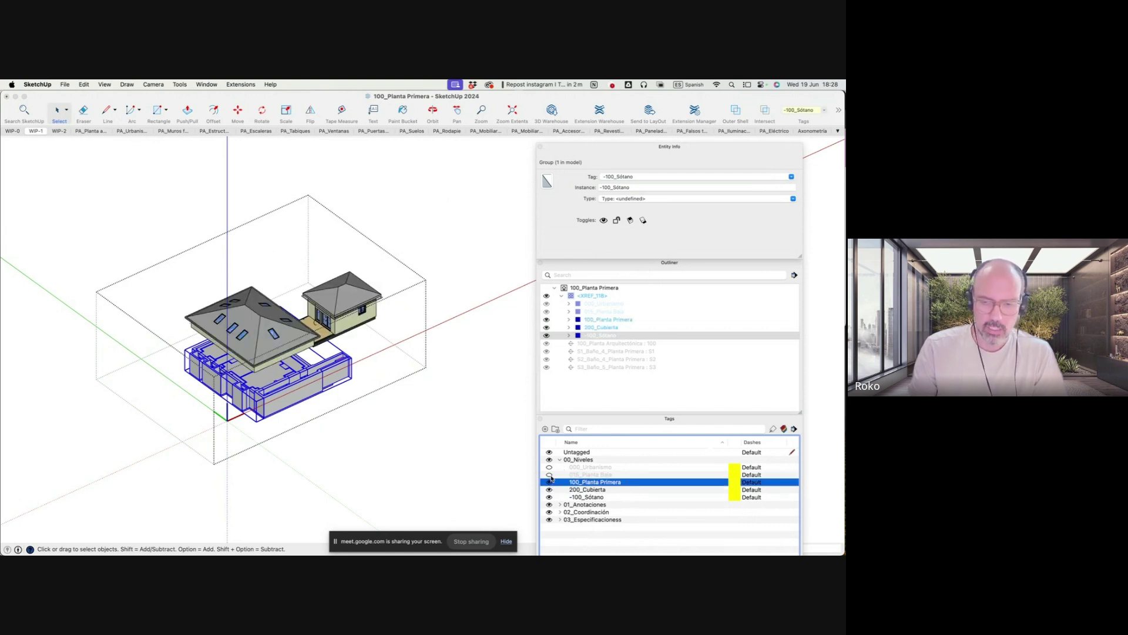
click(549, 475)
click(550, 468)
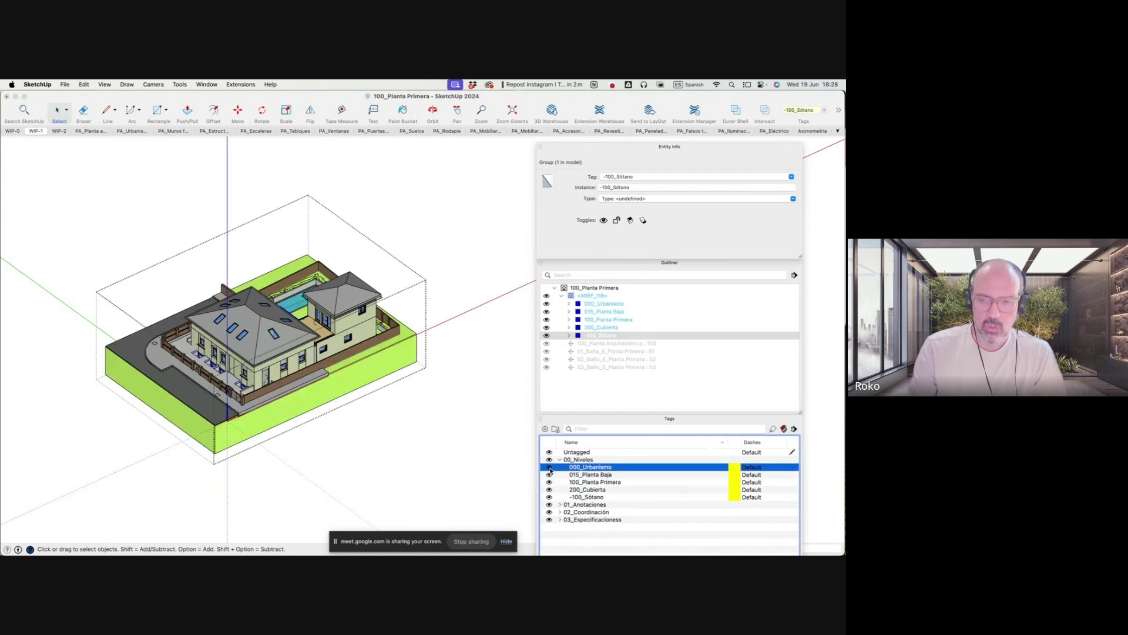
click(580, 541)
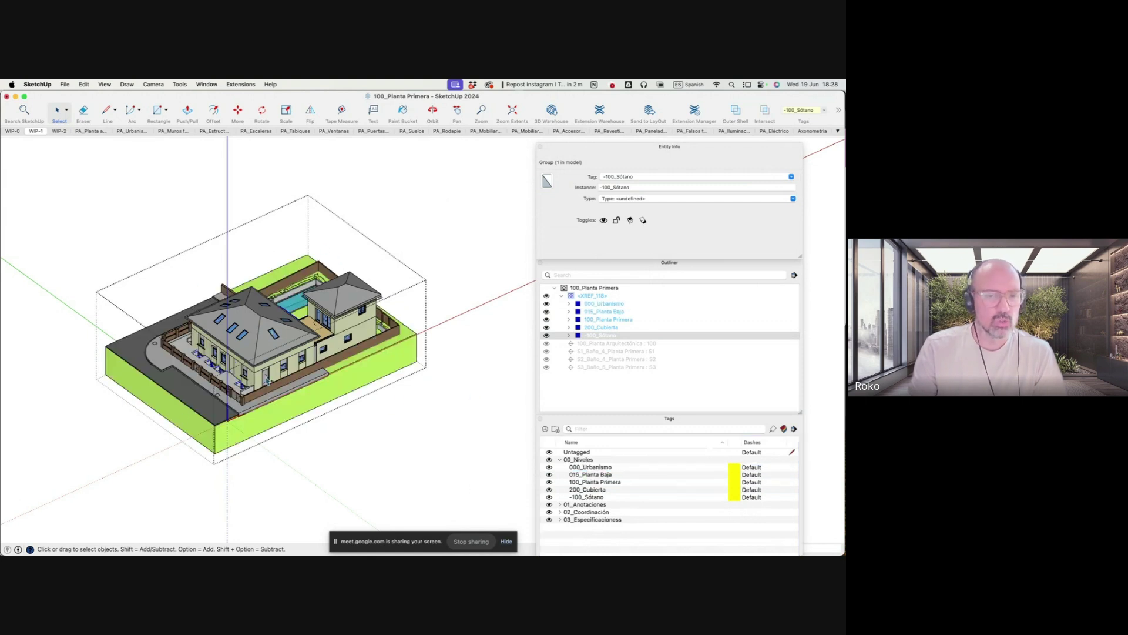
click(452, 367)
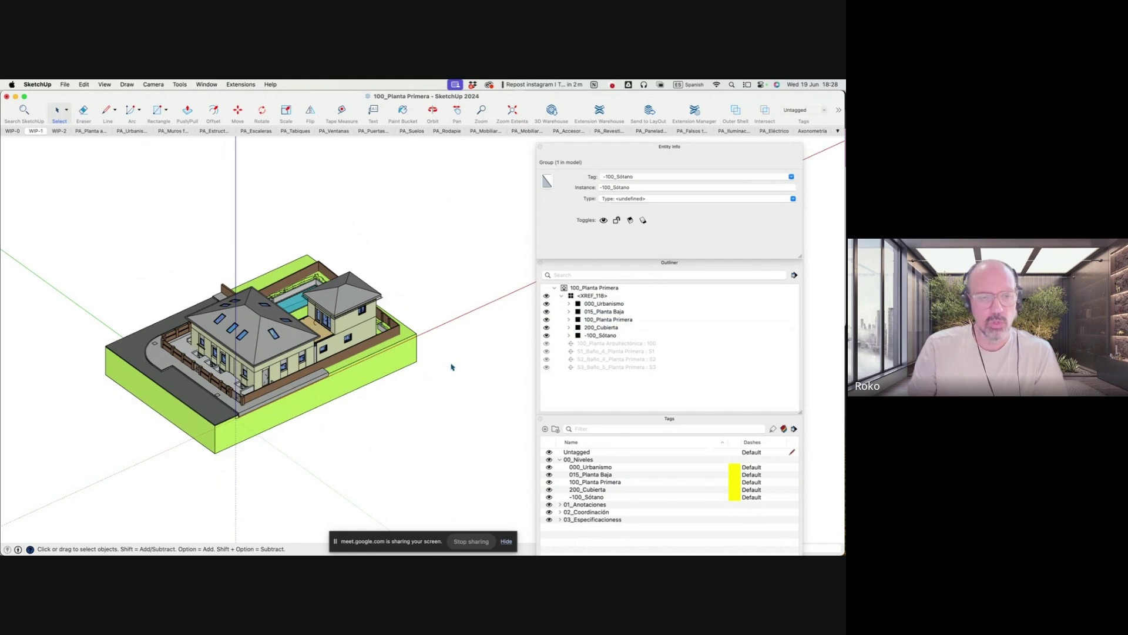
mouse_move(452, 367)
middle_down()
mouse_move(337, 328)
mouse_move(324, 334)
middle_up()
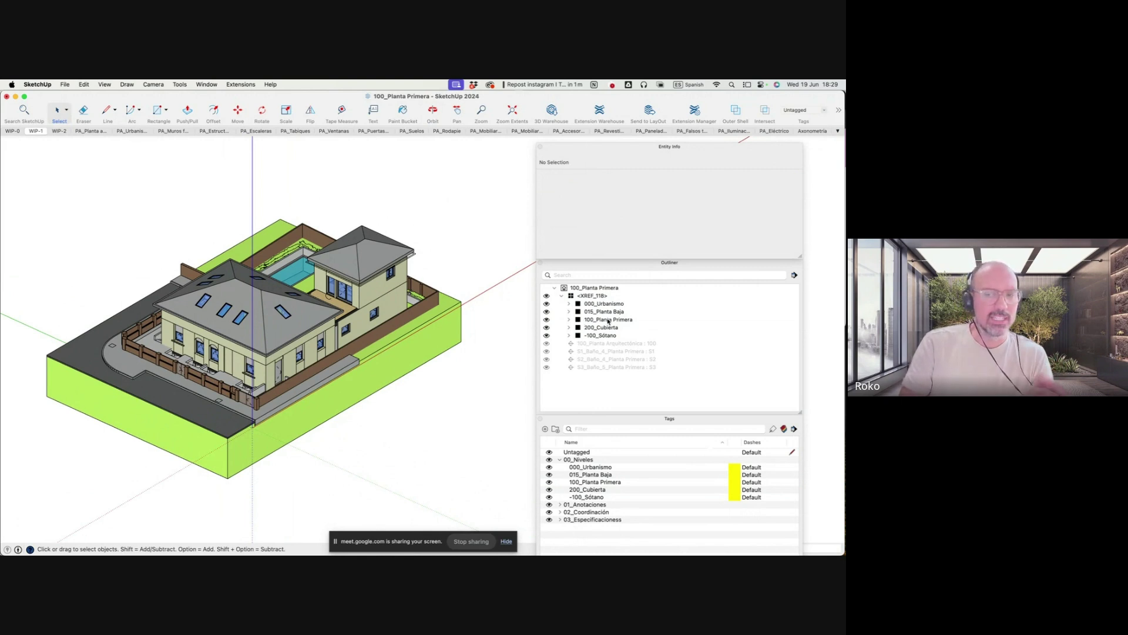
Enter the 100_Planta Primera group in isolation, then exit back to the whole model
double_click(609, 321)
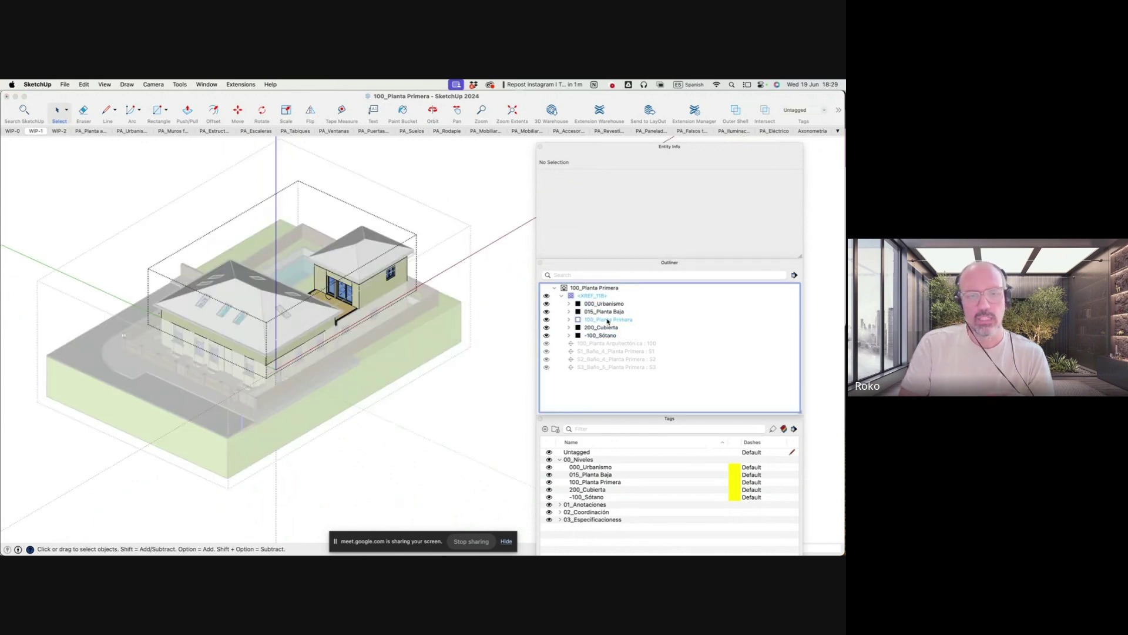
click(461, 414)
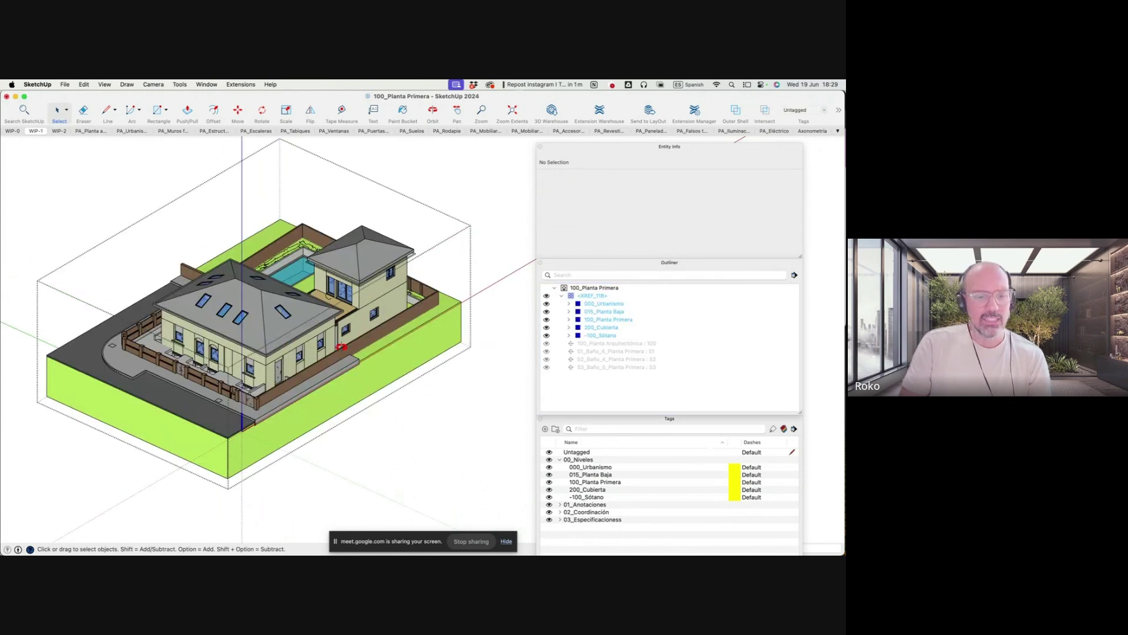
double_click(616, 320)
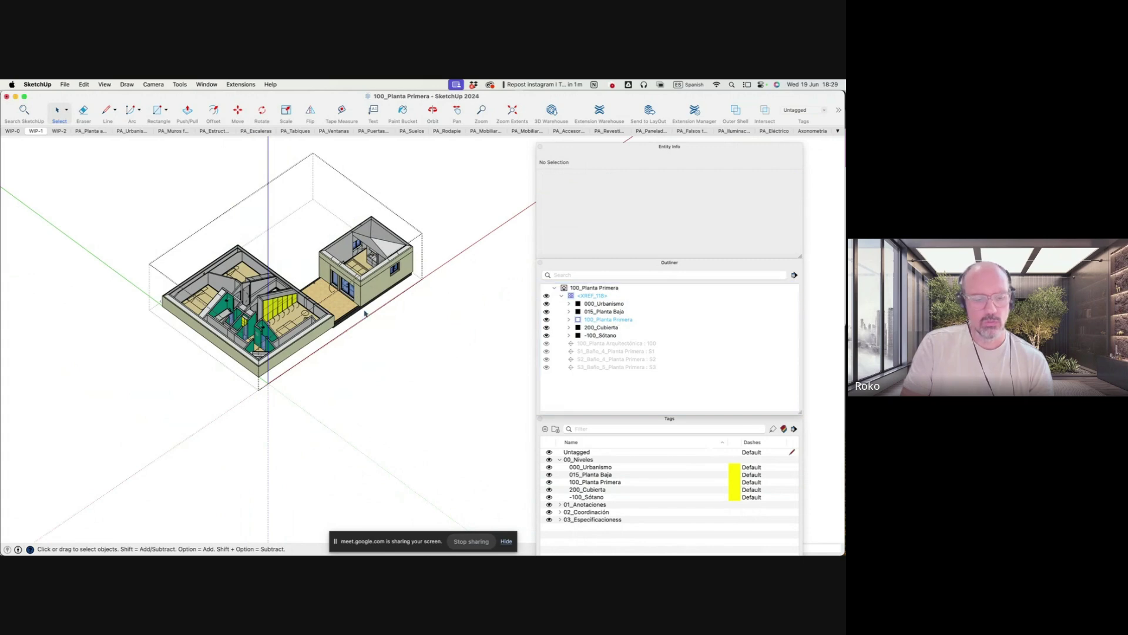
scroll(366, 322, up, 3)
scroll(366, 322, up, 2)
scroll(365, 322, up, 2)
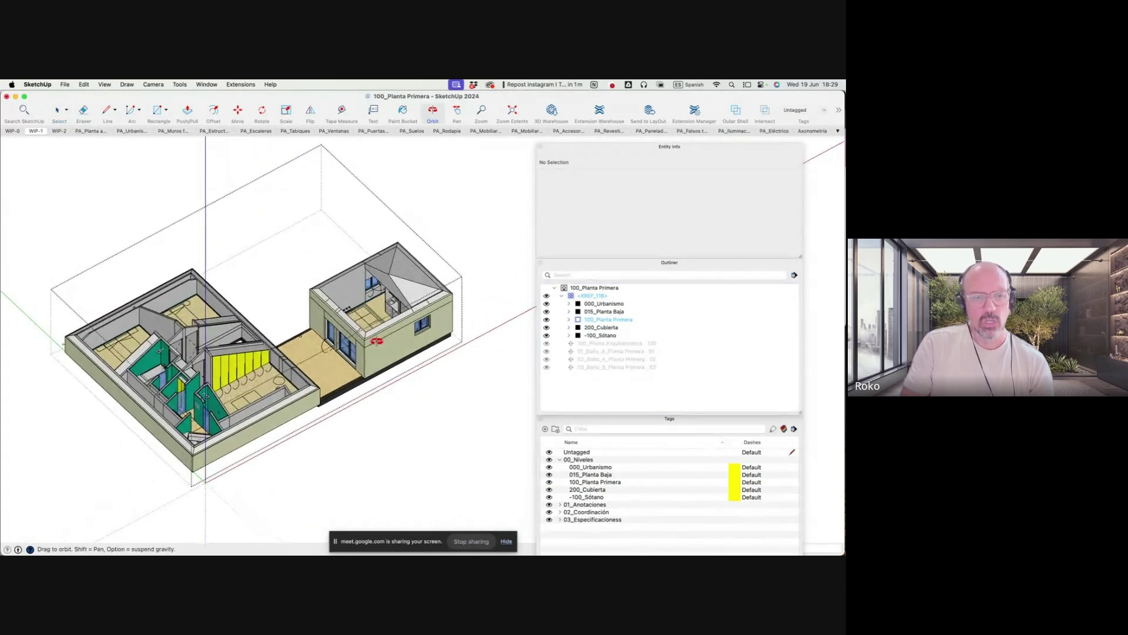
click(487, 355)
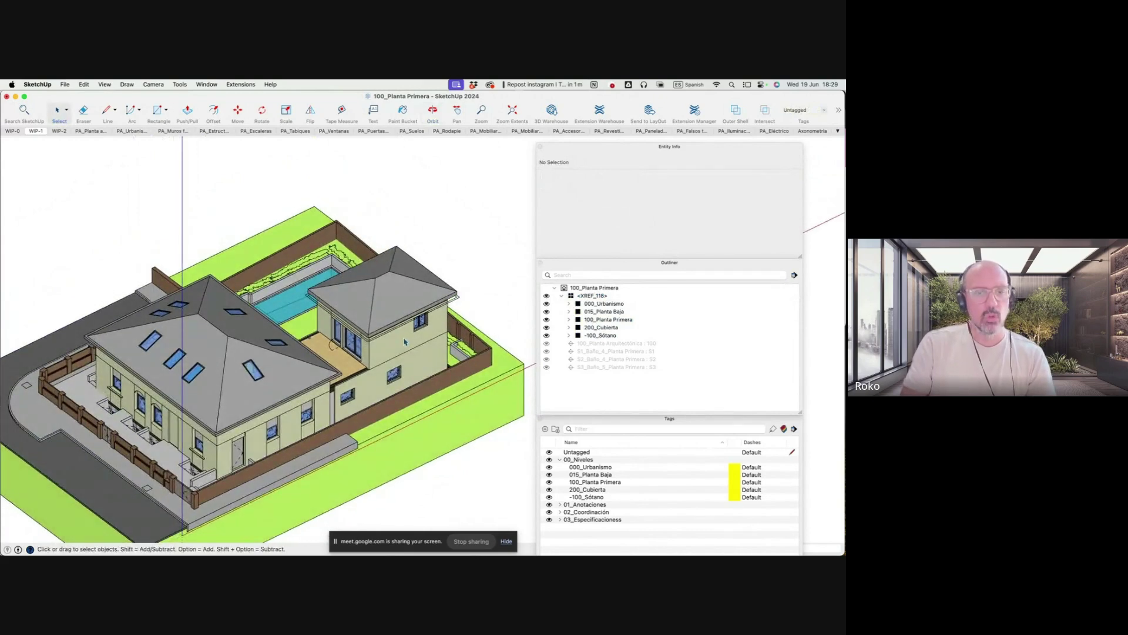
Reopen 100_Planta Primera inside the XREF group, then close it to show the full house
double_click(405, 342)
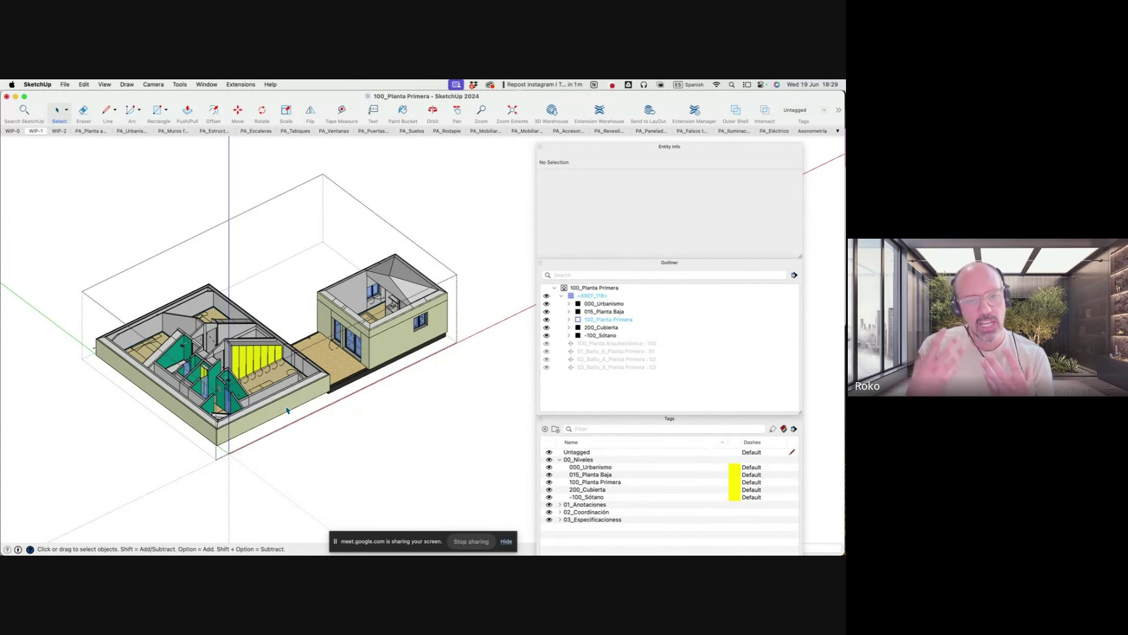
click(411, 170)
middle_drag(381, 266, 373, 308)
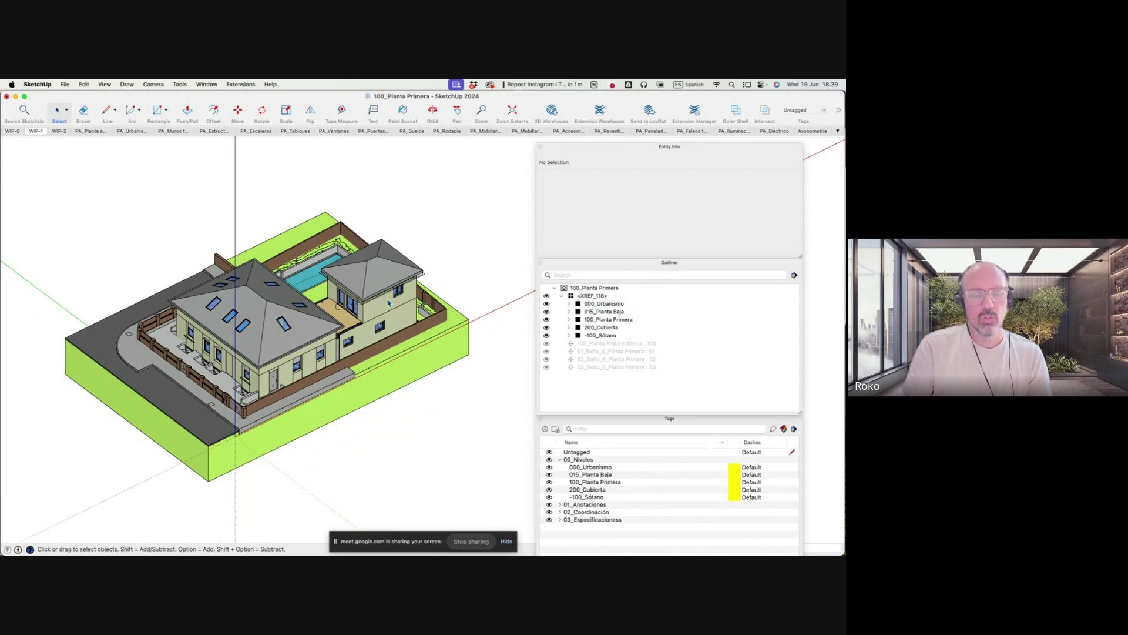
click(388, 302)
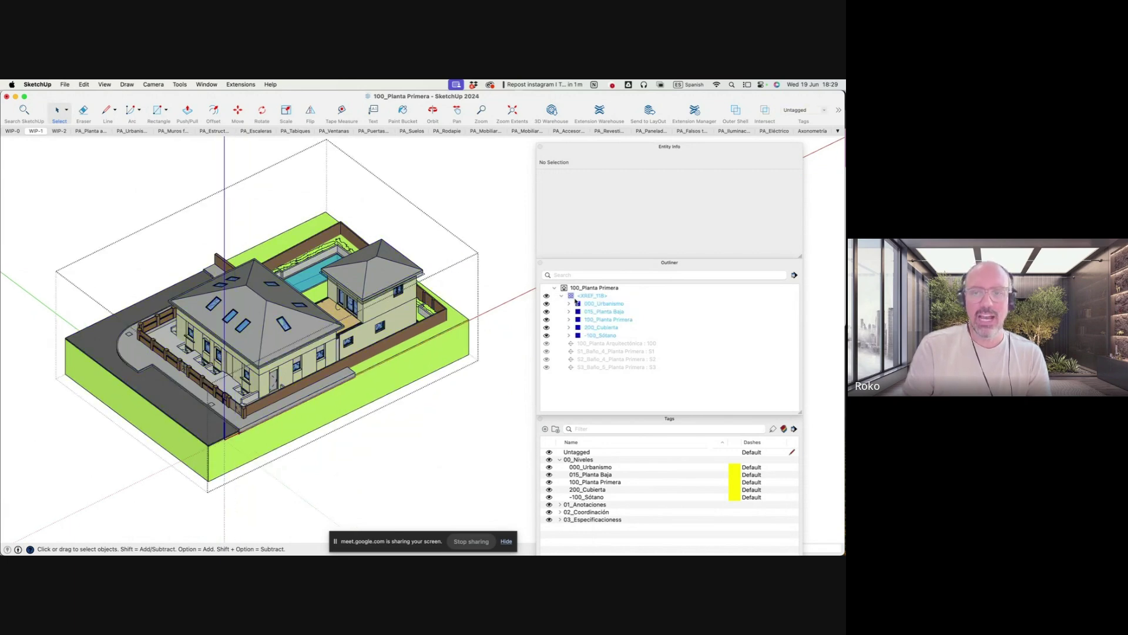
double_click(396, 305)
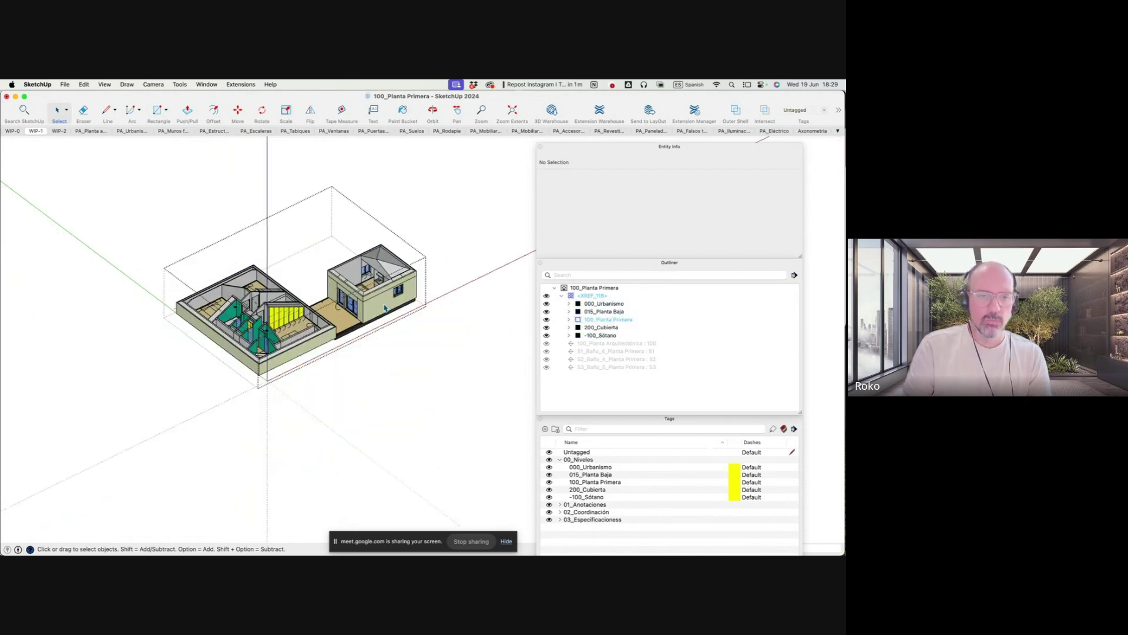
double_click(374, 290)
click(440, 249)
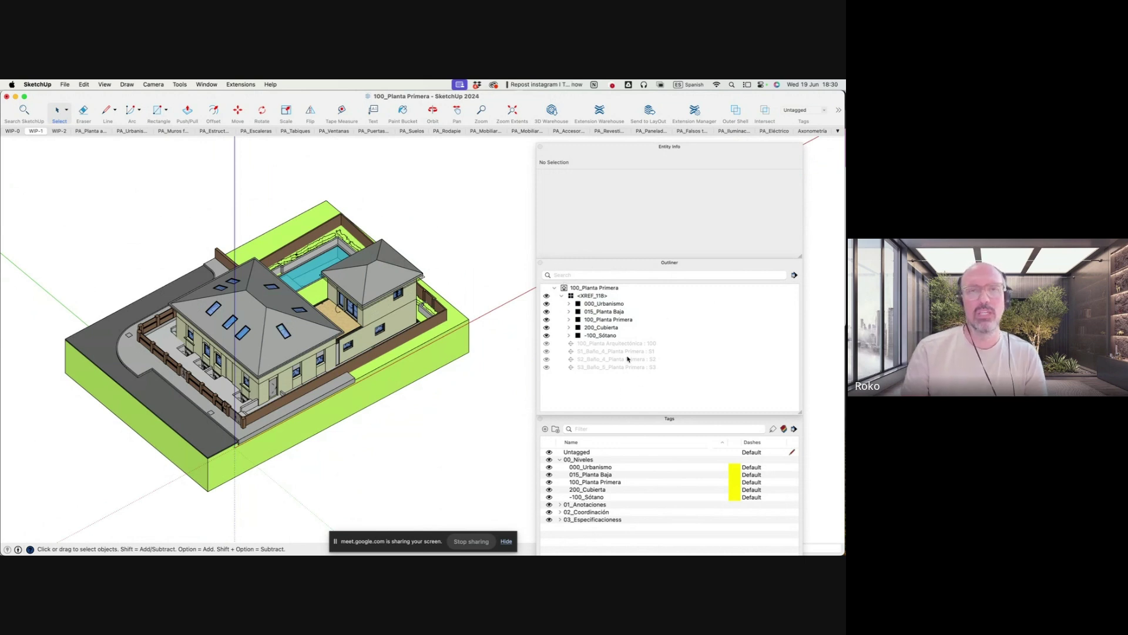
Isolate 100_Planta Primera and expand its Outliner subgroups, 3D_Dibujo through TEC_Eléctrico
double_click(609, 321)
scroll(267, 329, up, 5)
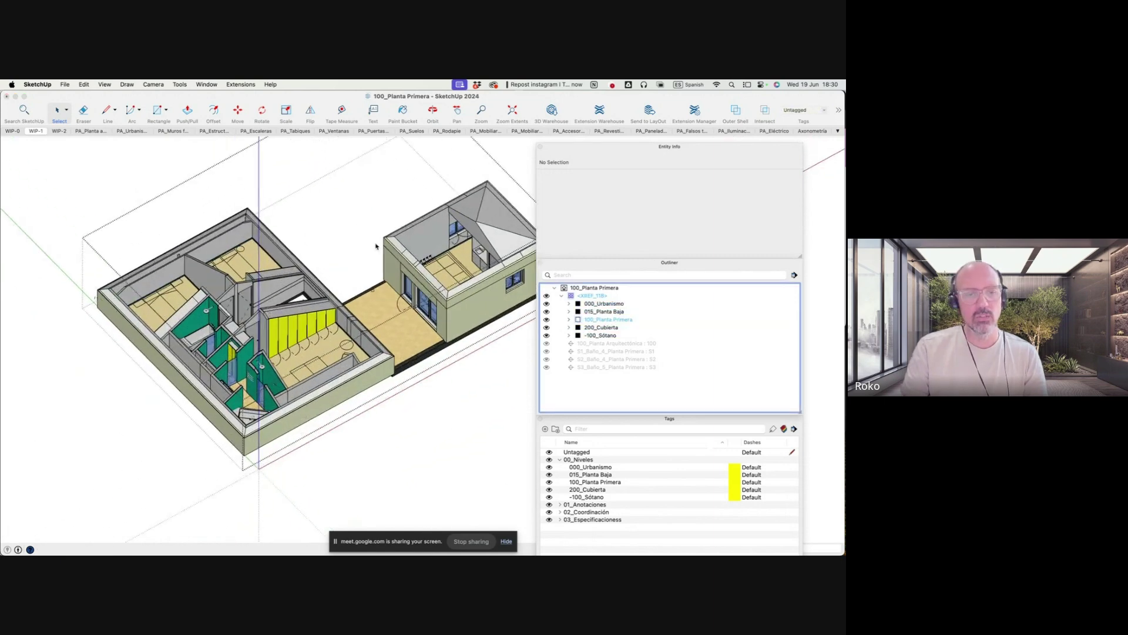
click(568, 320)
drag(805, 411, 819, 523)
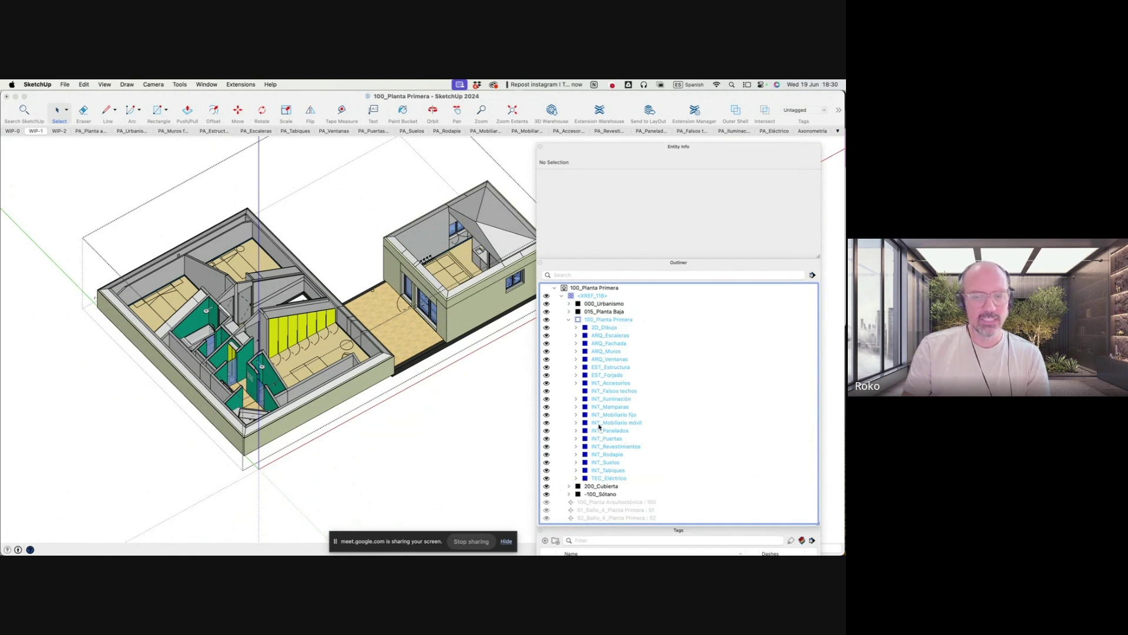
Open INT_Mobiliario móvil, then INT_Mobiliario fijo, and orbit and pan to inspect the fixed furniture
click(599, 424)
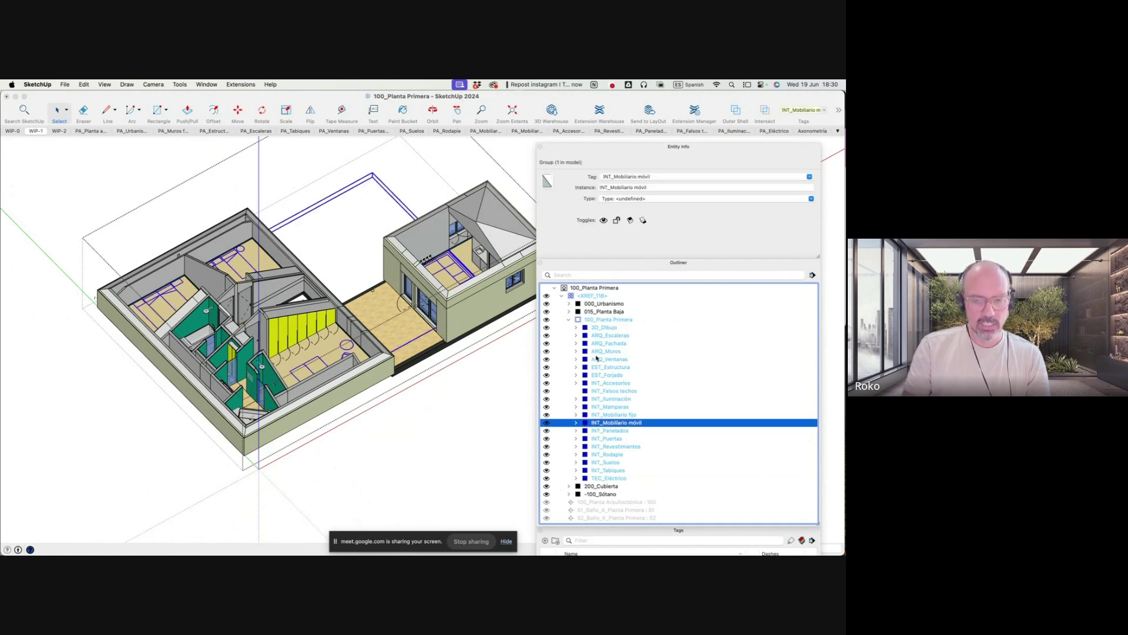
double_click(642, 423)
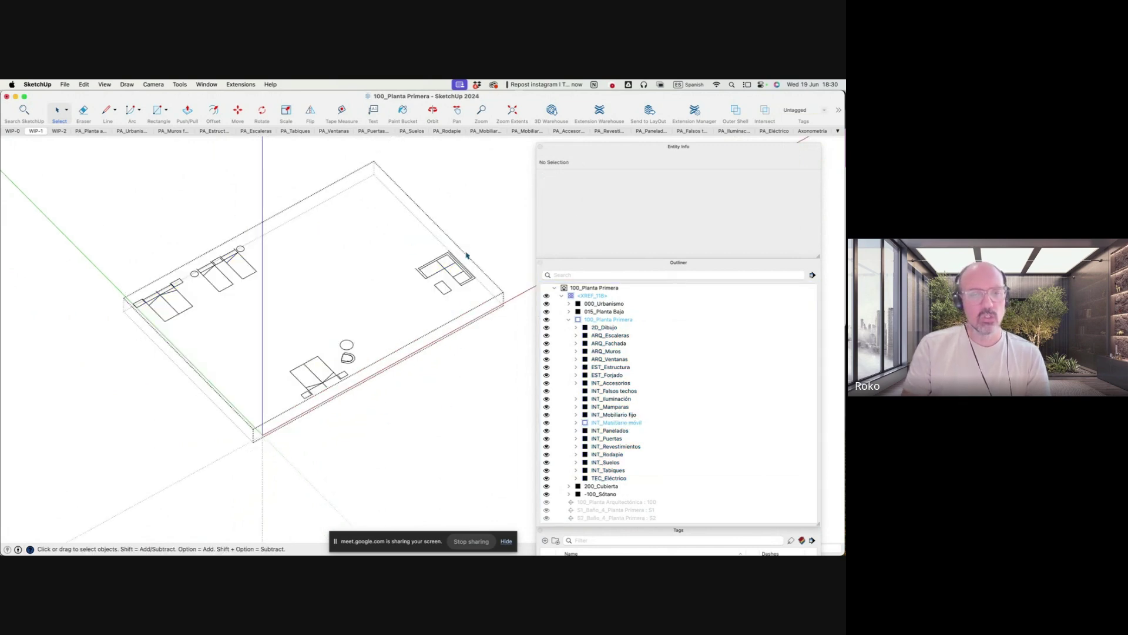
double_click(615, 415)
mouse_move(423, 320)
middle_down()
mouse_move(392, 352)
mouse_move(65, 302)
mouse_move(224, 289)
middle_up()
scroll(225, 227, up, 3)
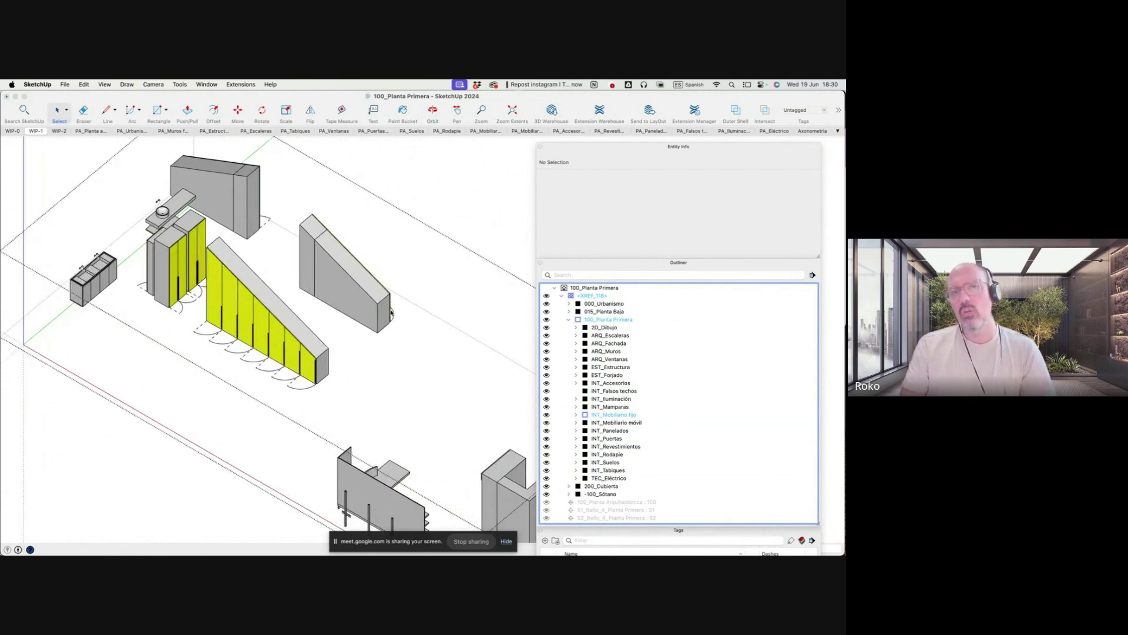
scroll(400, 320, down, 2)
scroll(377, 329, down, 2)
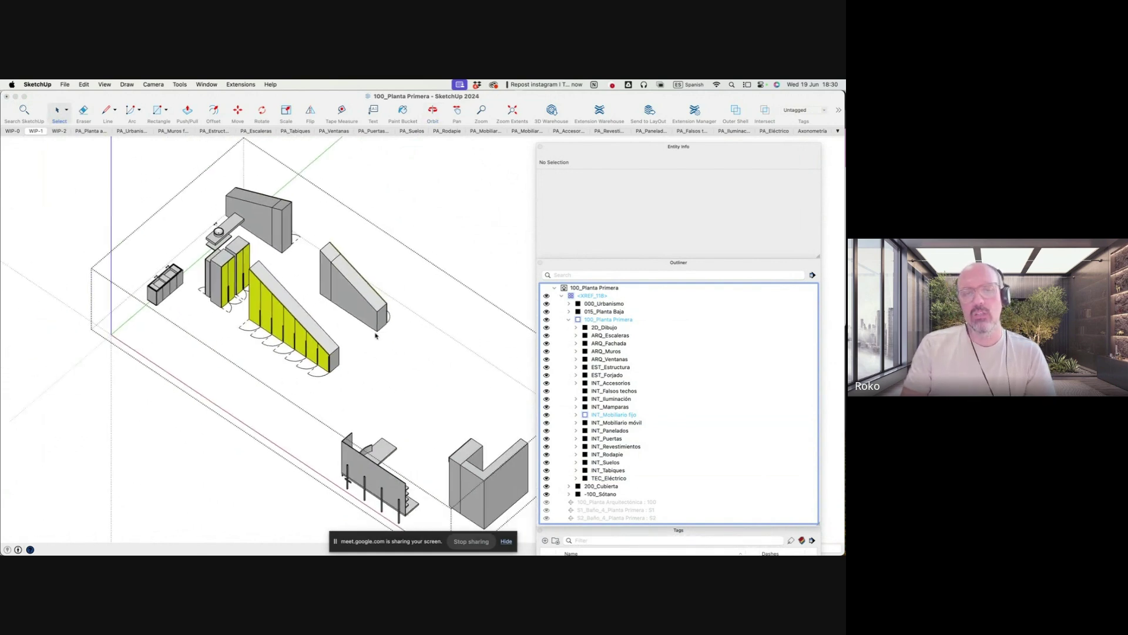
scroll(375, 336, down, 2)
shift+middle_drag(403, 305, 330, 336)
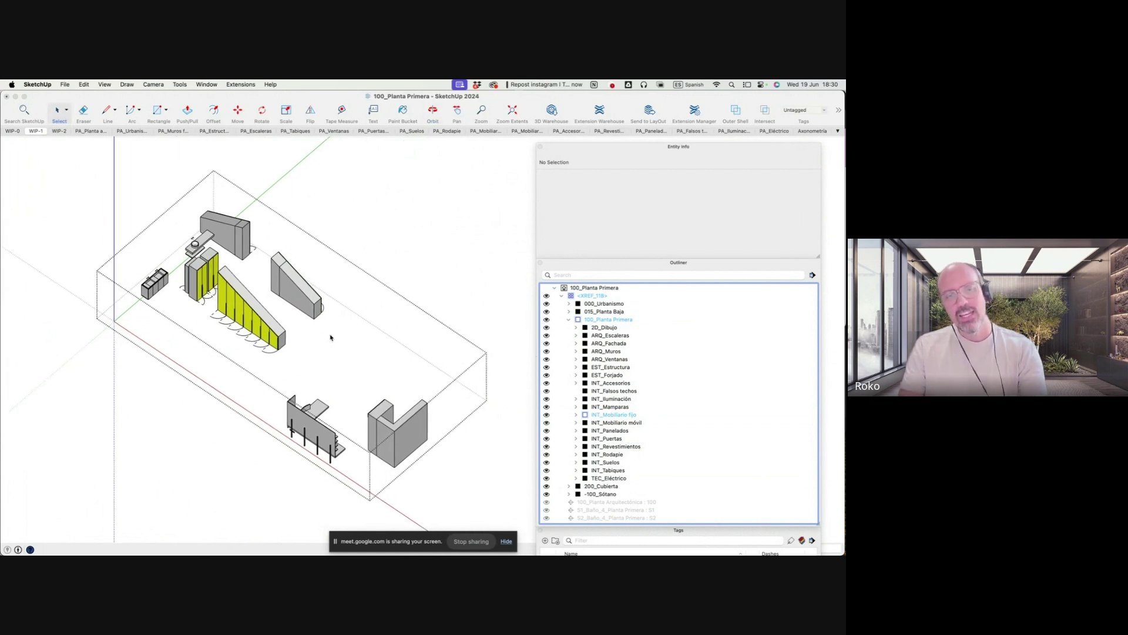
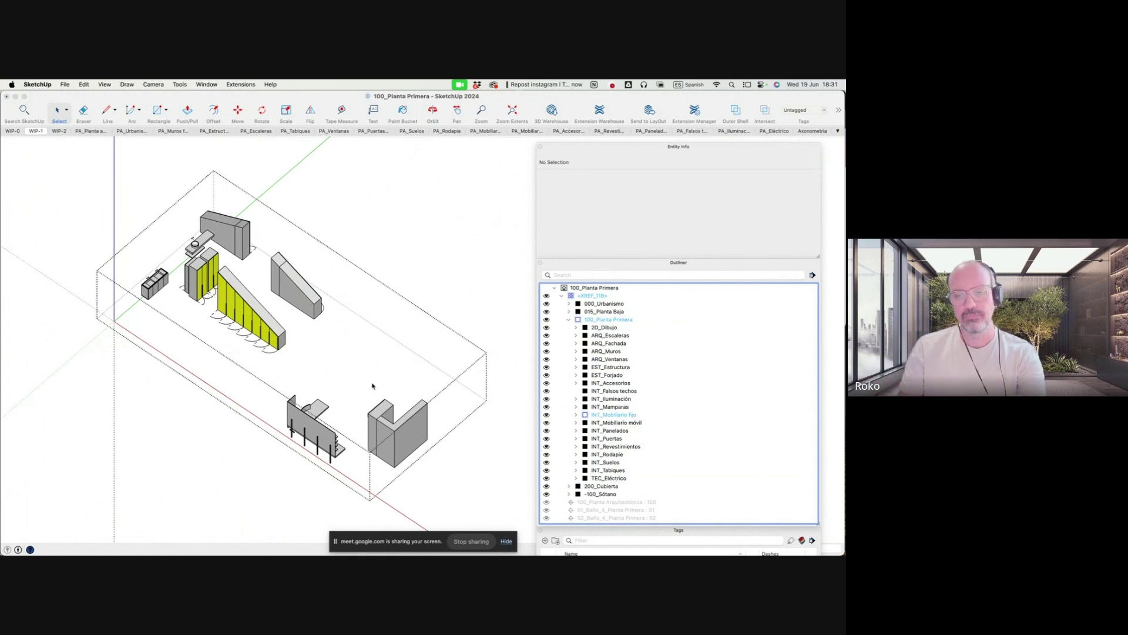
Exit the first-floor group, collapse 100_Planta Primera, and open 015_Planta Baja for editing
click(499, 415)
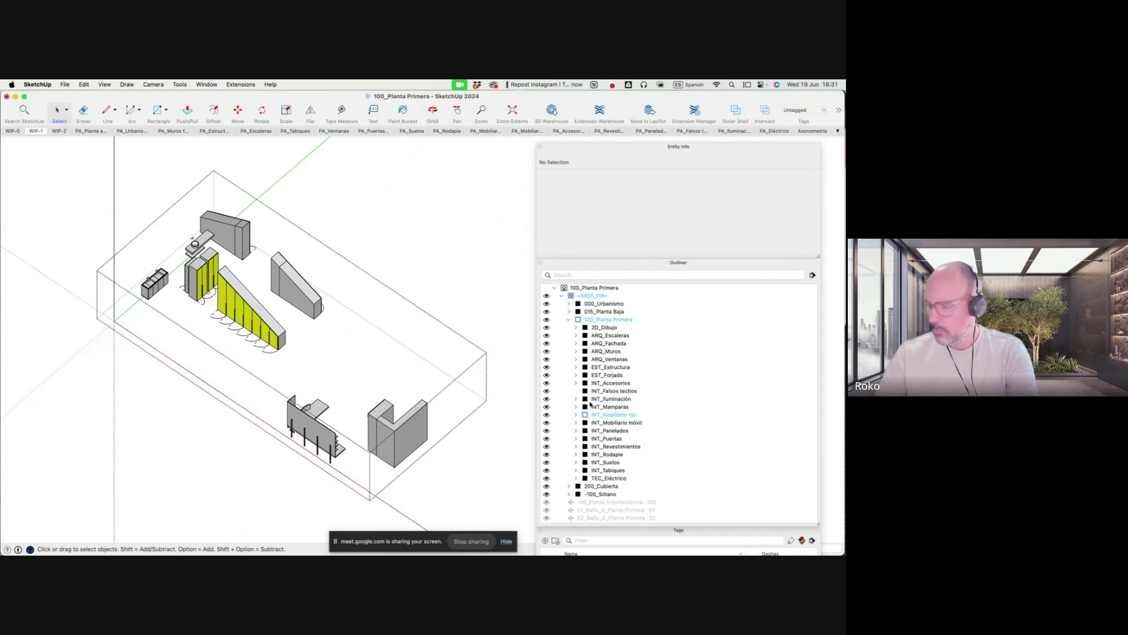
click(425, 352)
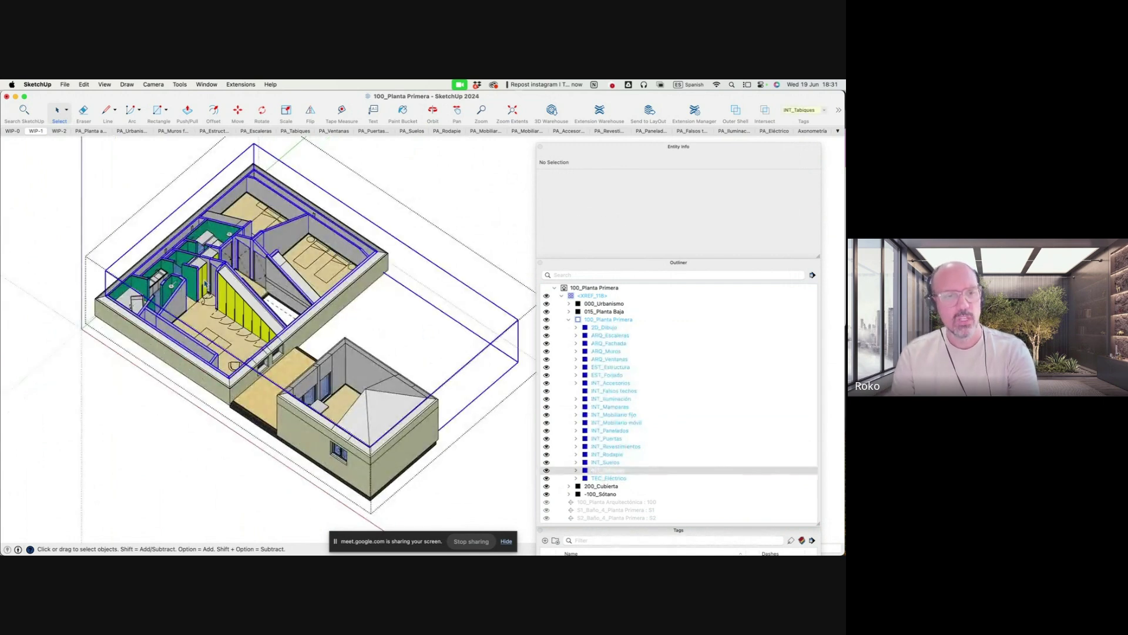
click(205, 284)
click(305, 348)
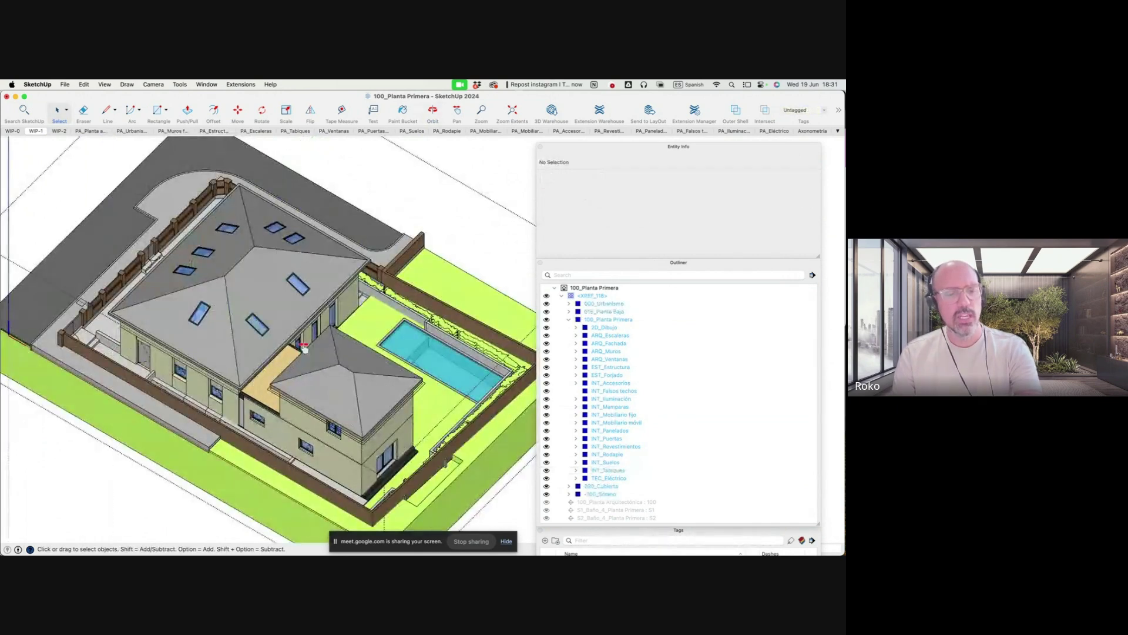
middle_drag(304, 348, 504, 342)
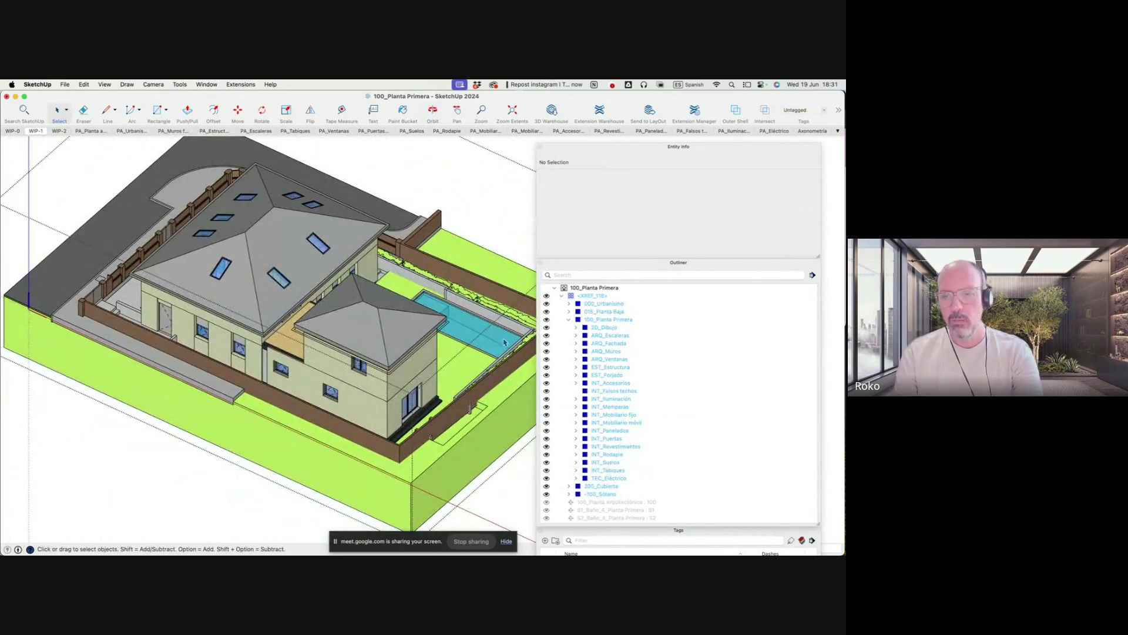
click(568, 320)
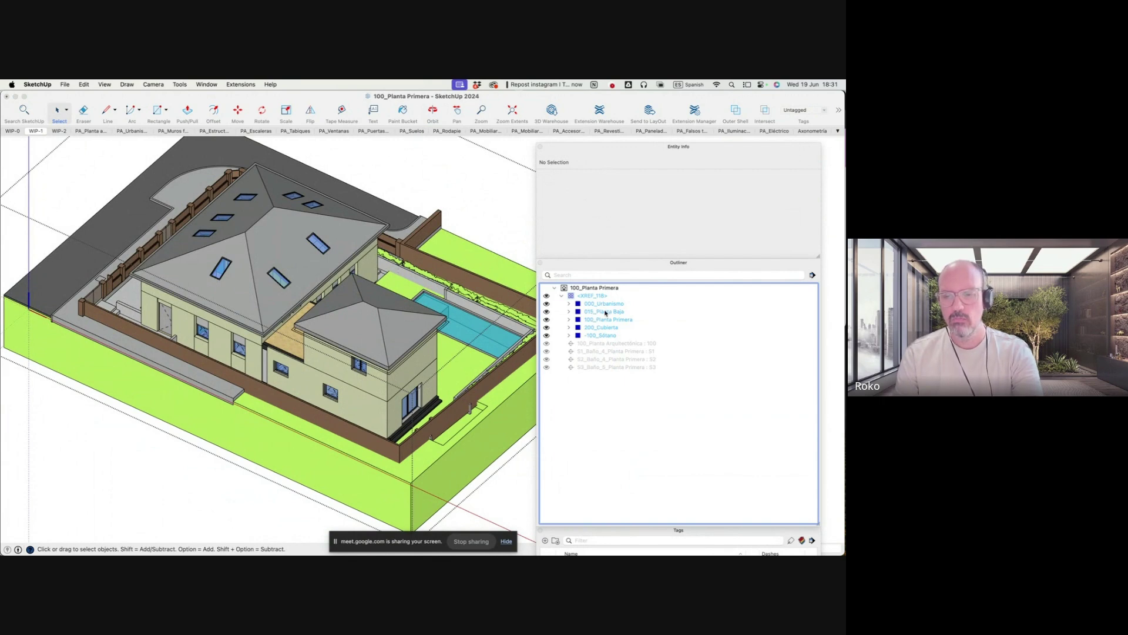
double_click(600, 312)
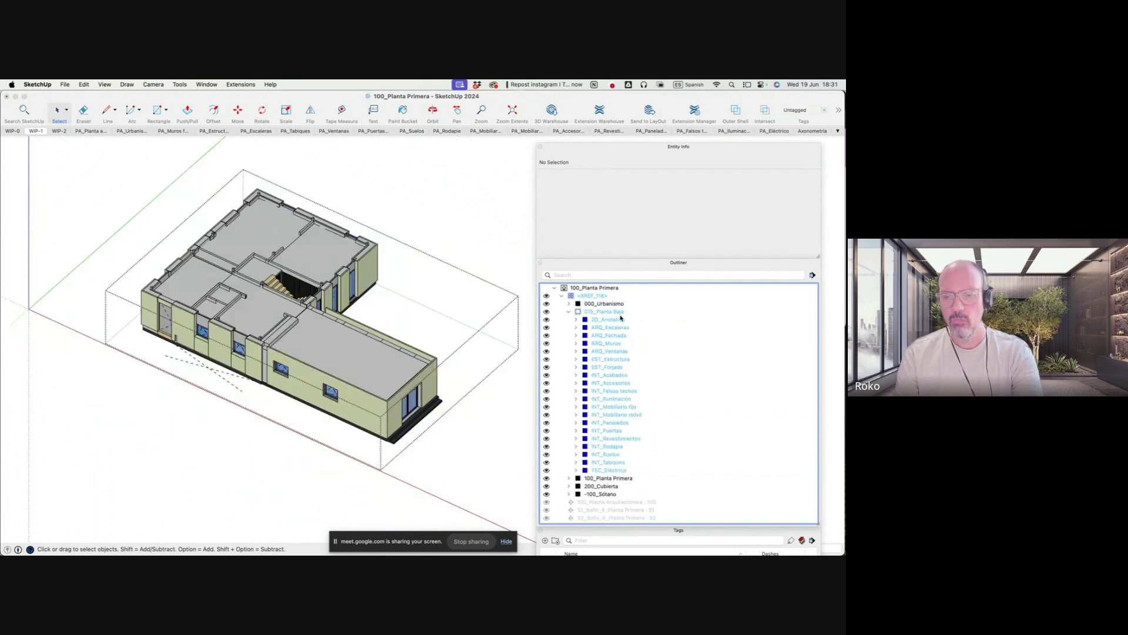
Inspect the INT_Suelos floor slabs, then return to the ground-floor group and show the tag list
double_click(608, 454)
scroll(363, 393, up, 5)
mouse_move(363, 393)
middle_down()
mouse_move(358, 315)
mouse_move(332, 355)
middle_up()
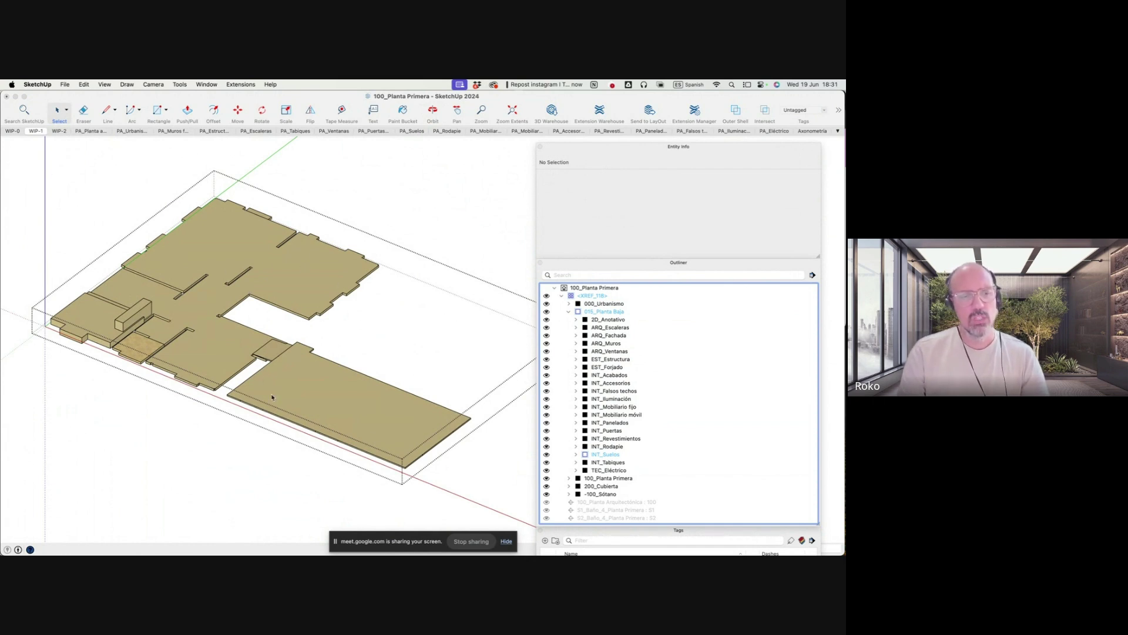
click(139, 353)
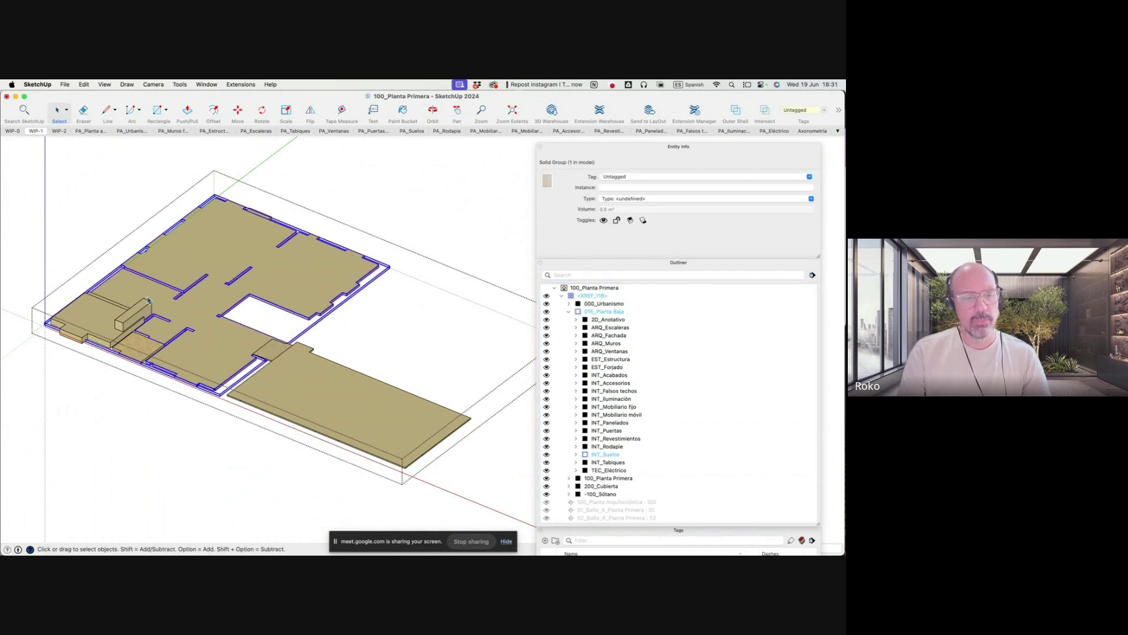
scroll(365, 344, down, 2)
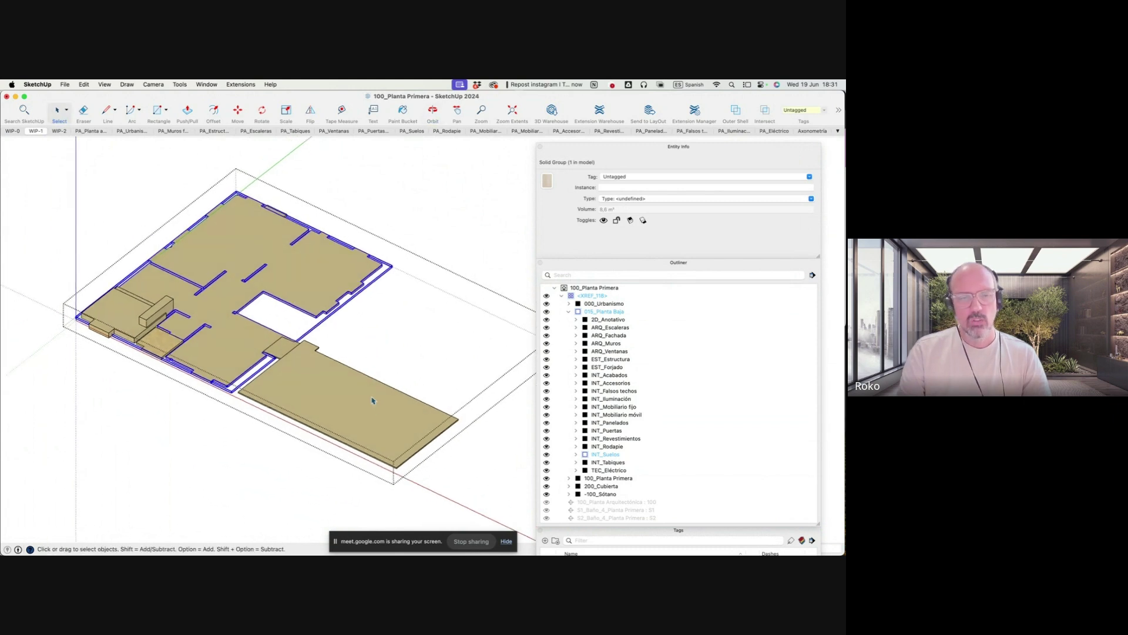
scroll(373, 393, down, 1)
shift+middle_drag(376, 388, 336, 383)
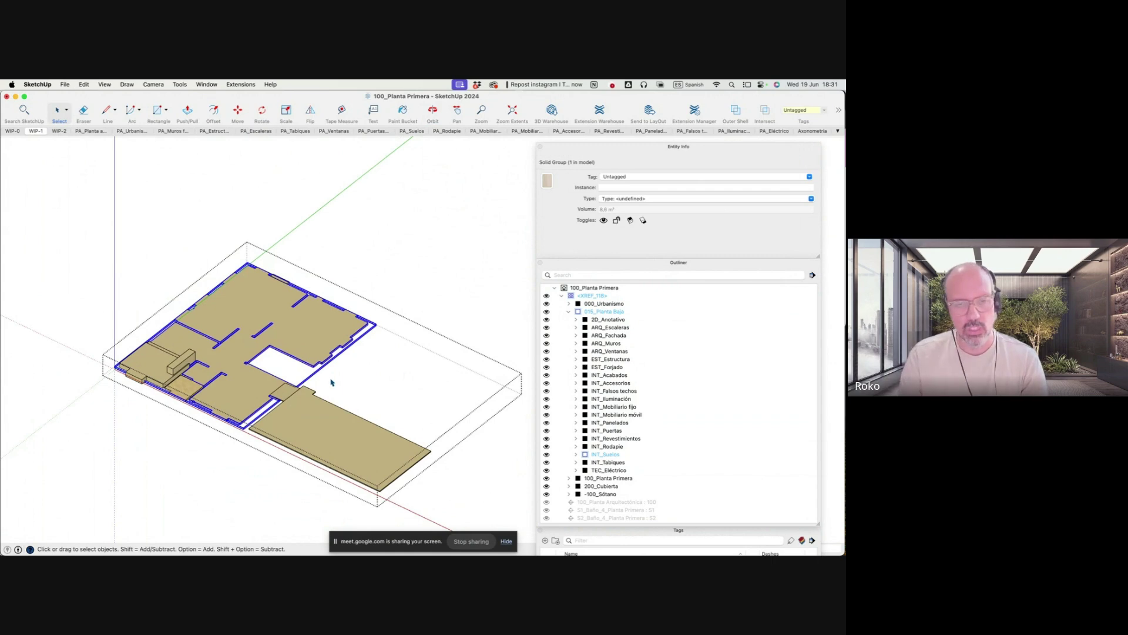
click(451, 346)
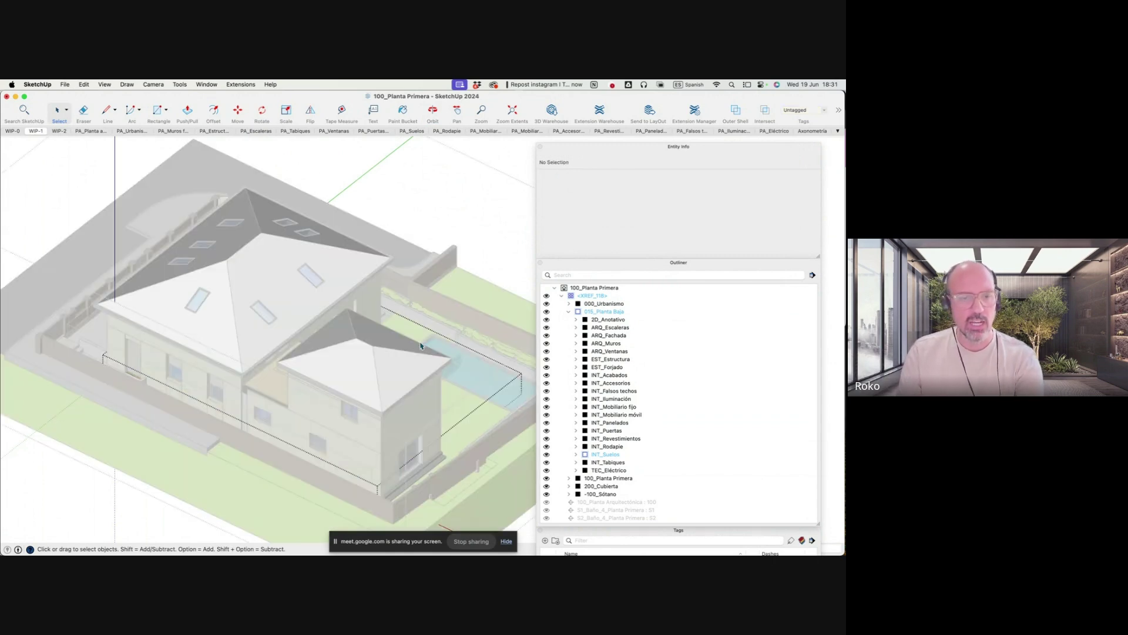
key(h)
scroll(322, 336, down, 3)
scroll(352, 332, down, 2)
scroll(417, 329, up, 2)
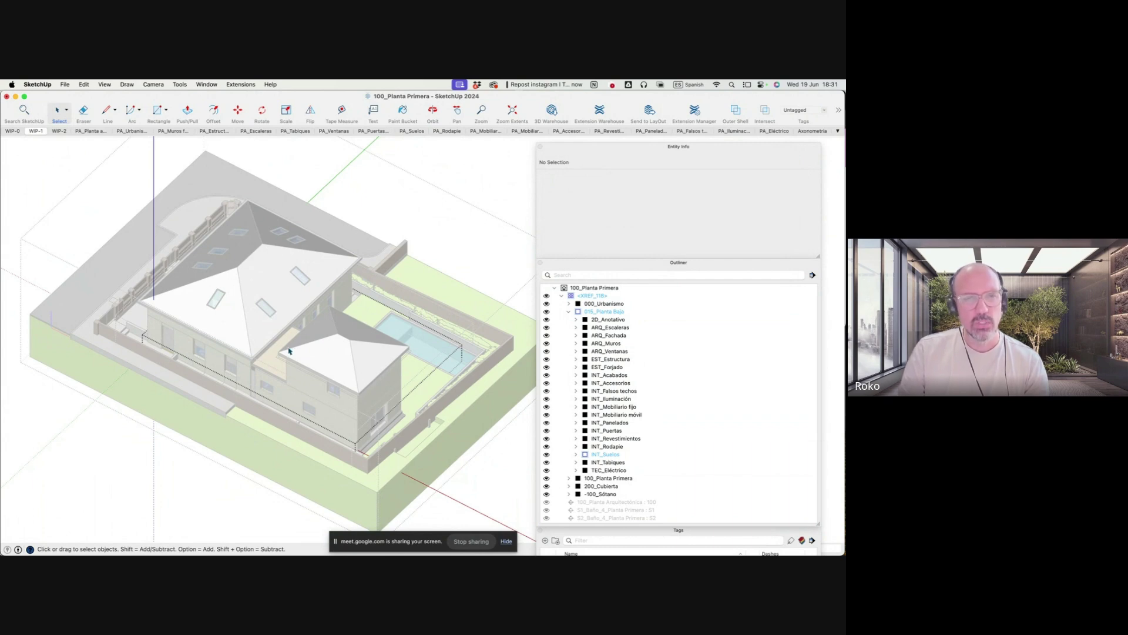
click(674, 264)
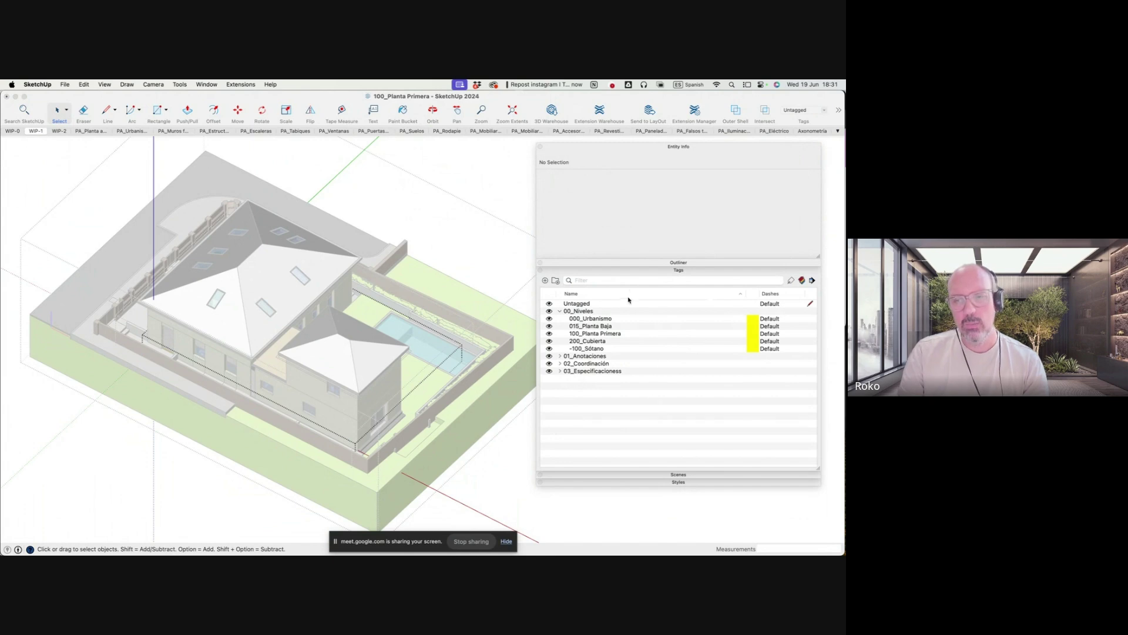
Hide the 200_Cubierta, 100_Planta Primera and INT_Falsos techos tags
click(549, 341)
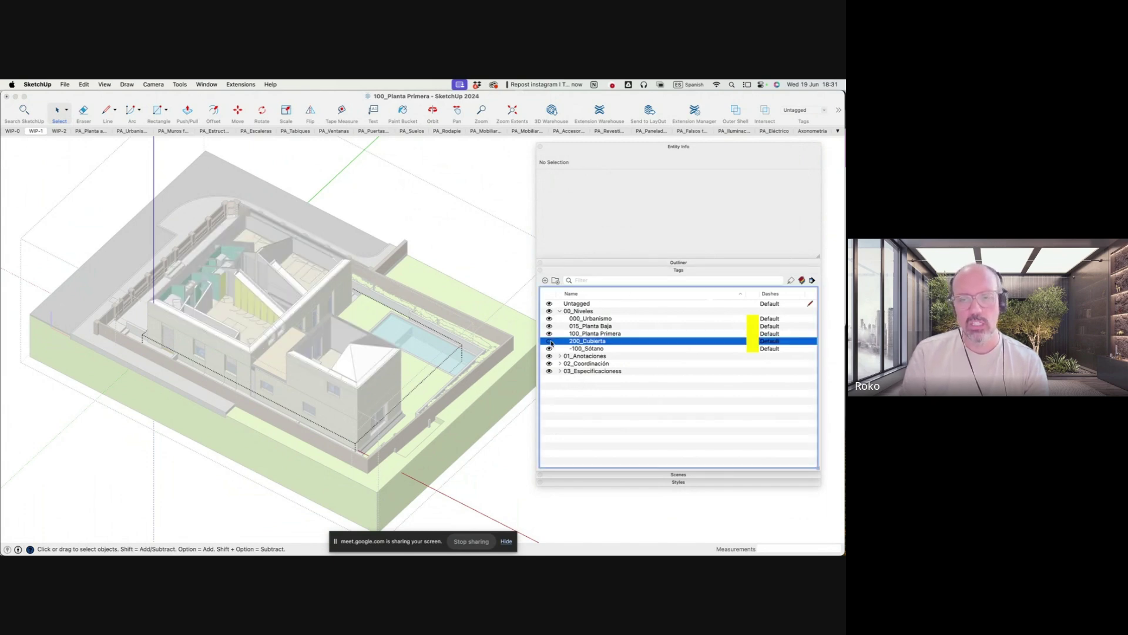
click(549, 333)
middle_drag(470, 355, 493, 362)
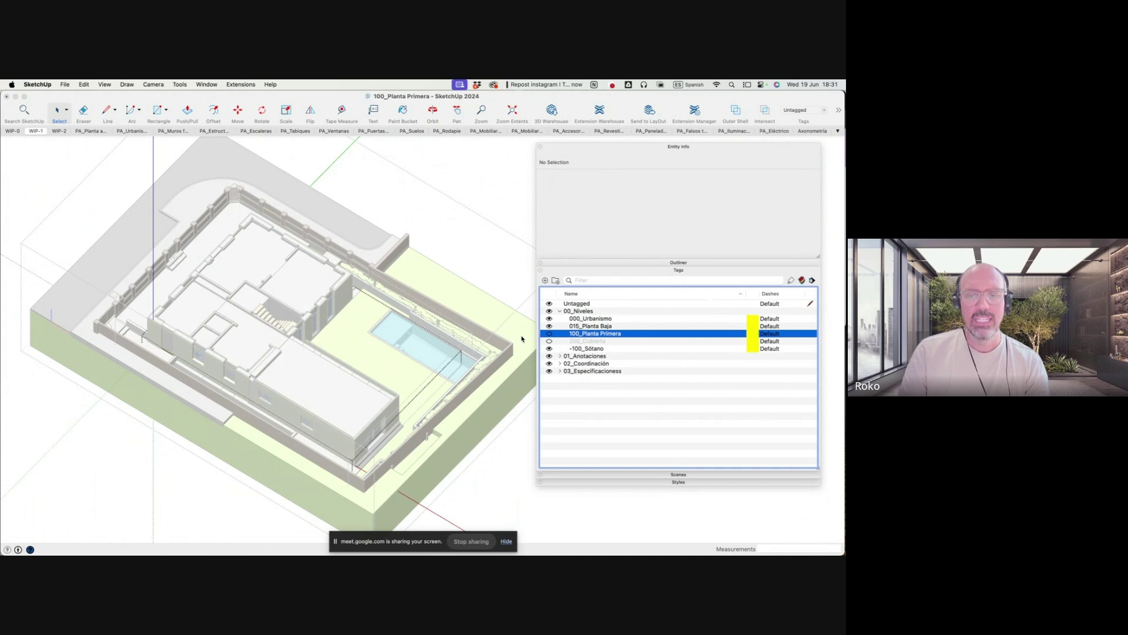
click(559, 364)
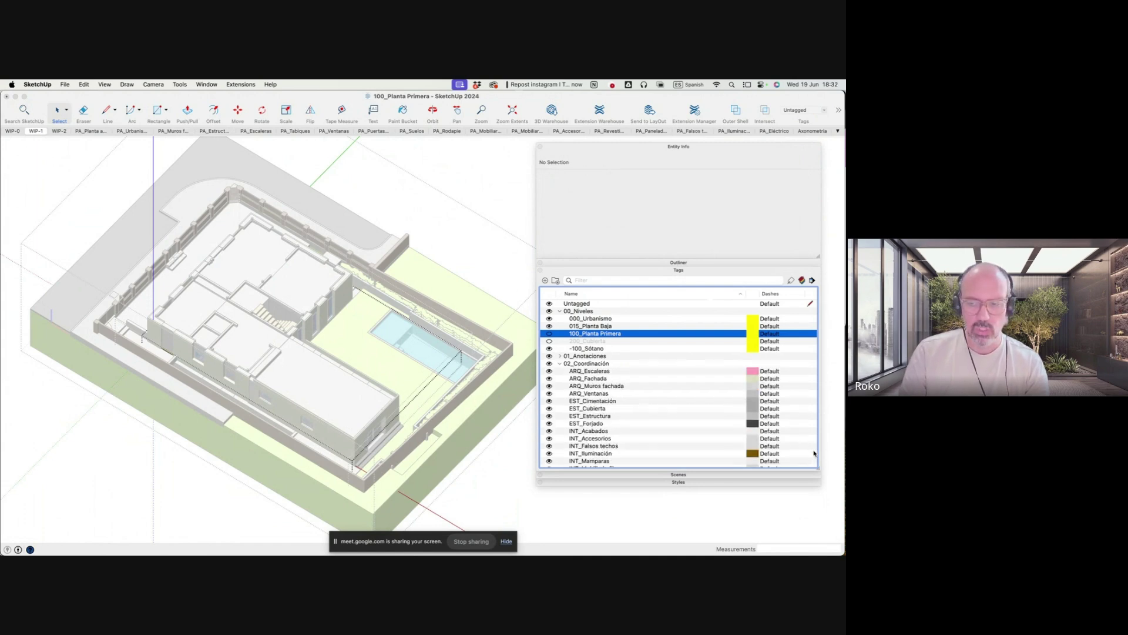
drag(819, 469, 830, 530)
scroll(602, 460, down, 3)
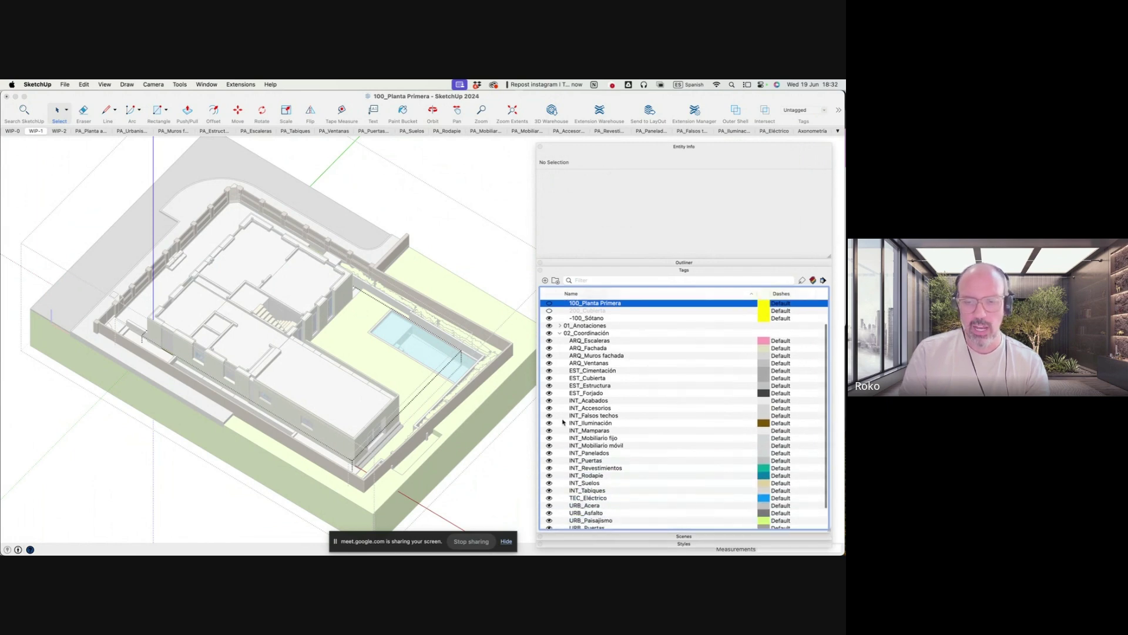
click(549, 415)
Open and close the ground-floor slab group, then orbit over the slab-only ground floor
middle_drag(329, 364, 283, 379)
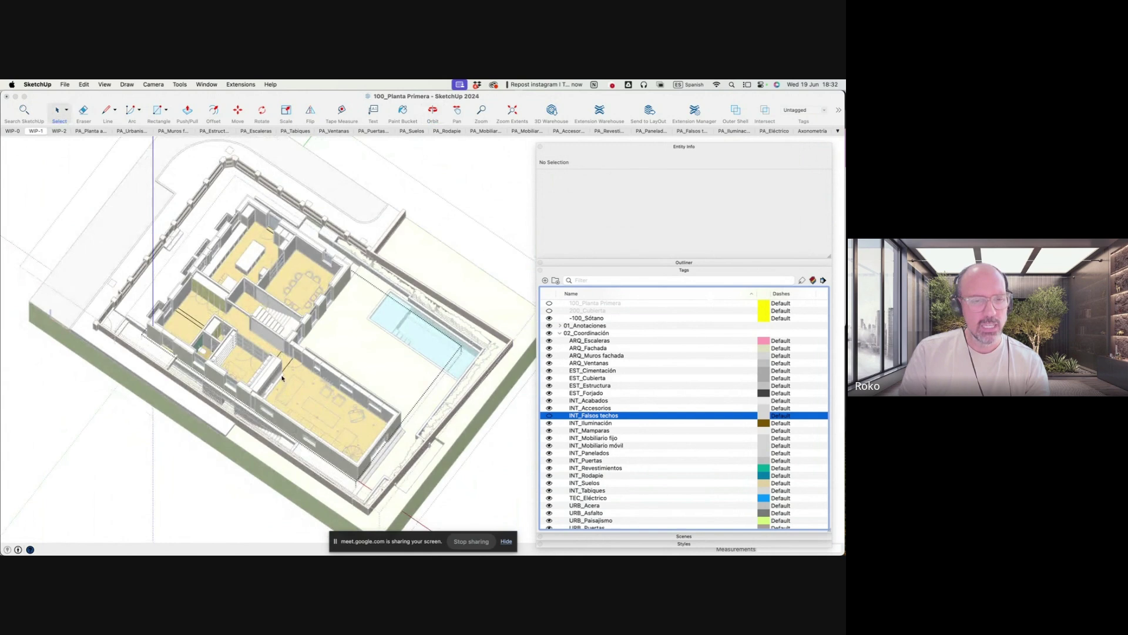
scroll(282, 378, up, 3)
double_click(316, 373)
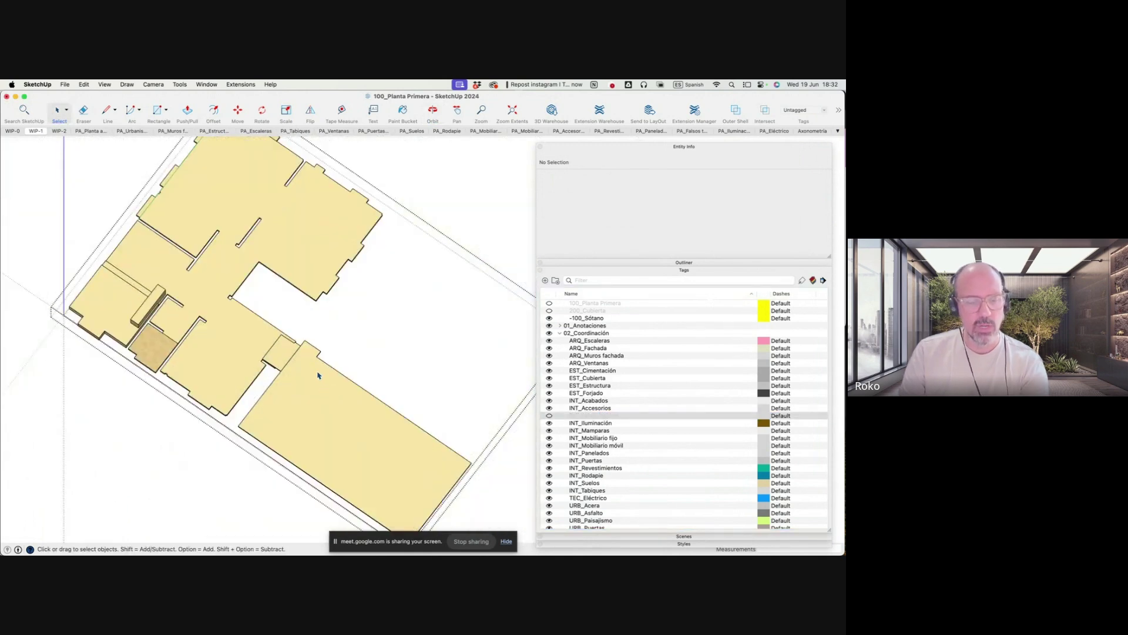
key(Escape)
double_click(317, 373)
key(Escape)
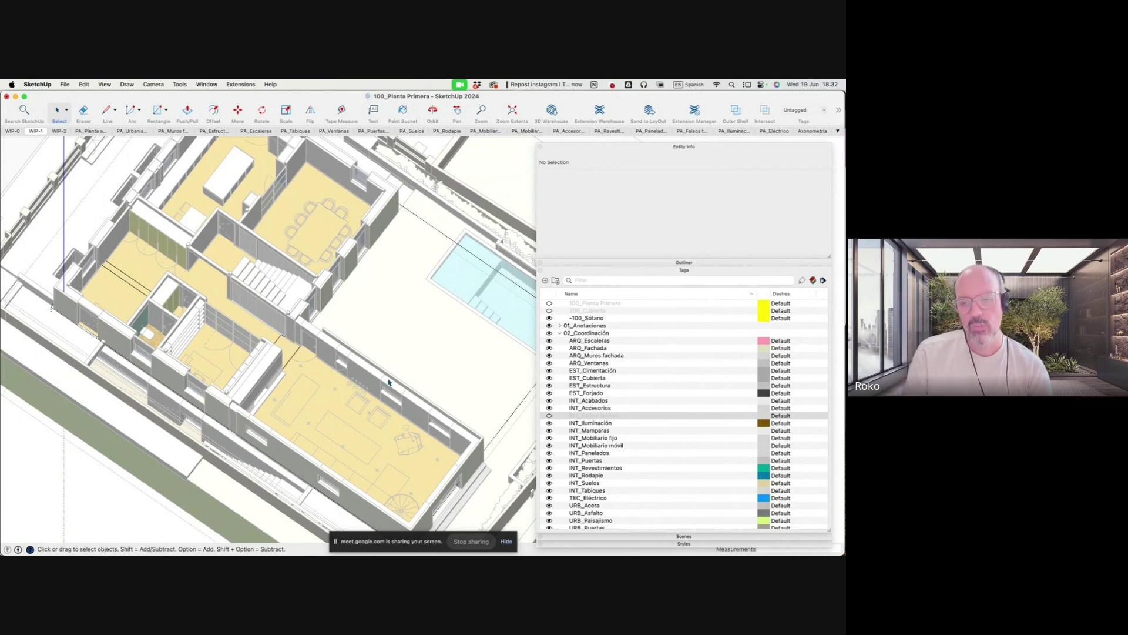
middle_drag(313, 392, 279, 350)
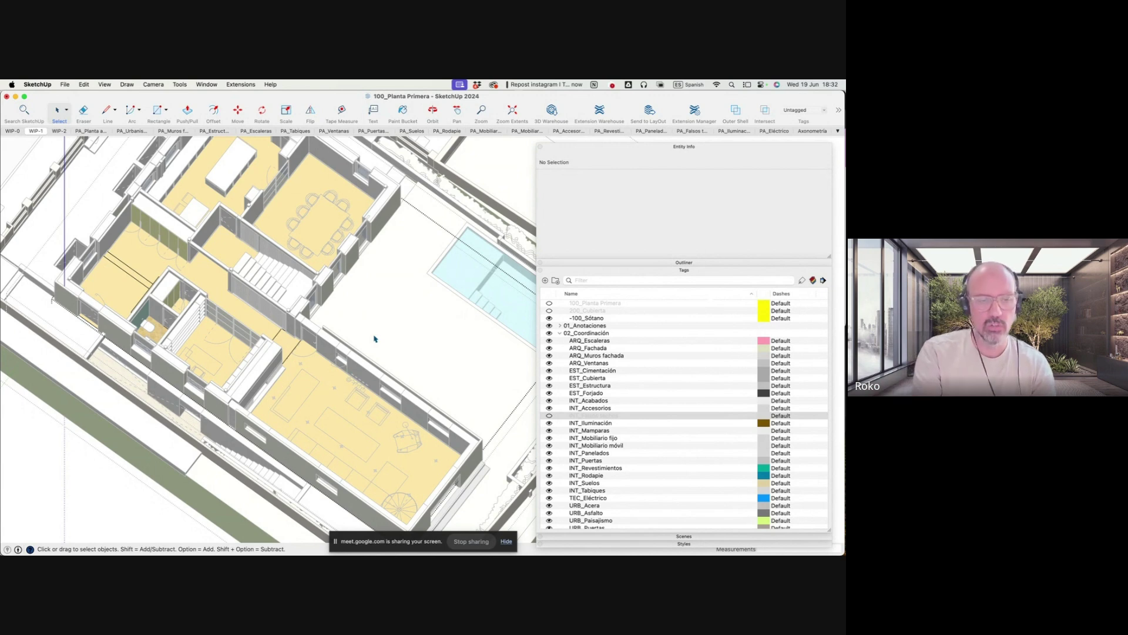
middle_drag(373, 335, 317, 353)
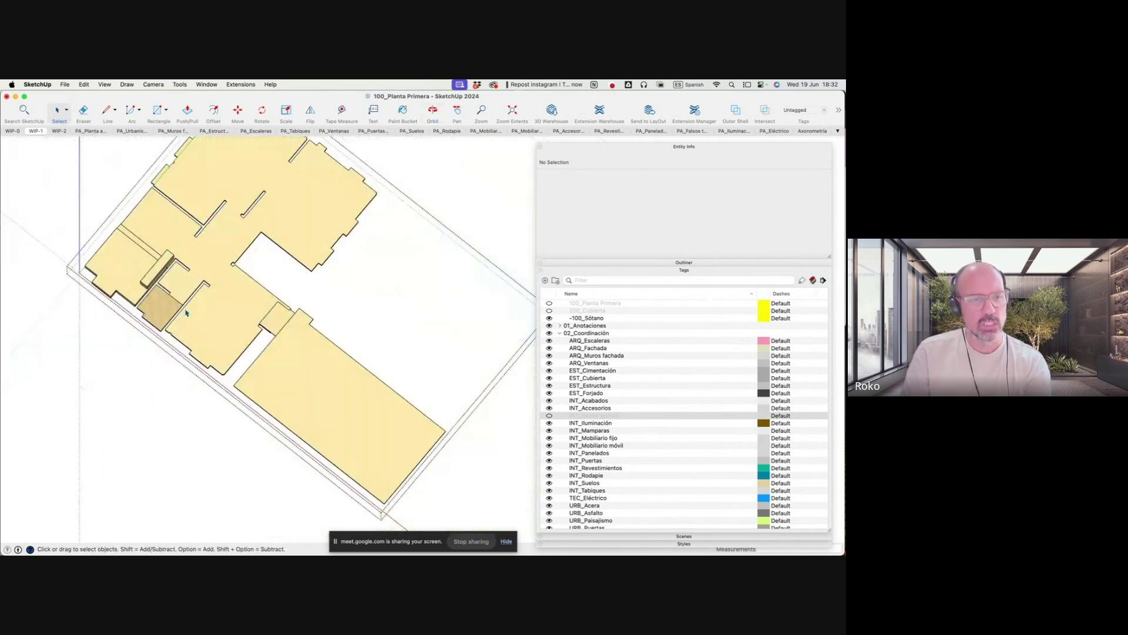
Select the travertine floor slab and review its tag and instance name in Entity Info
scroll(157, 306, up, 5)
scroll(157, 306, up, 1)
scroll(179, 333, down, 1)
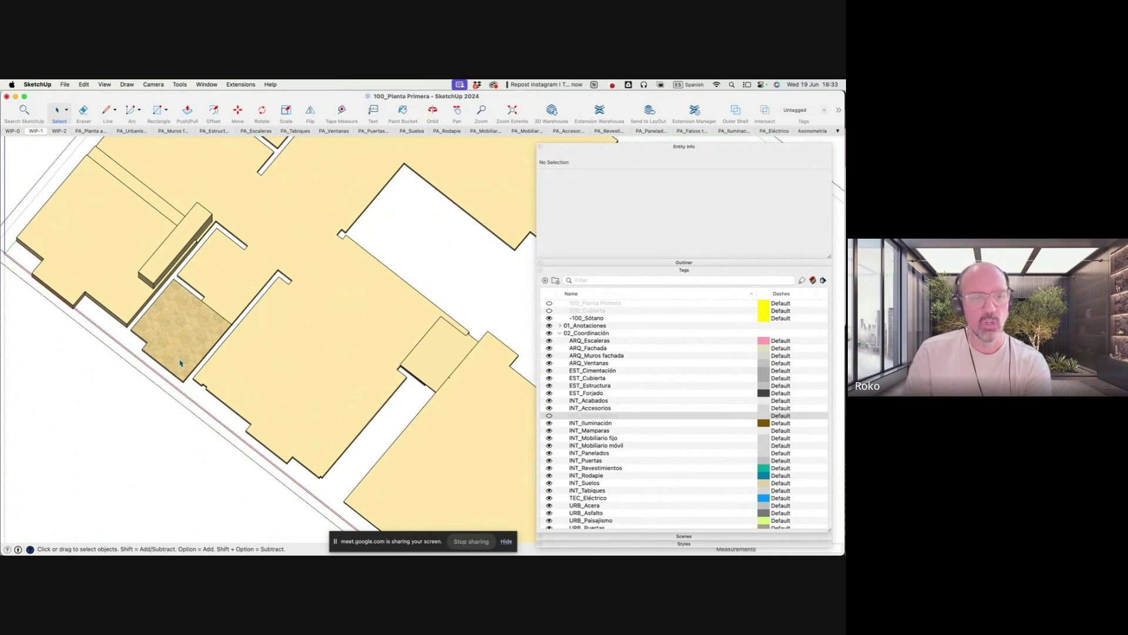
click(200, 342)
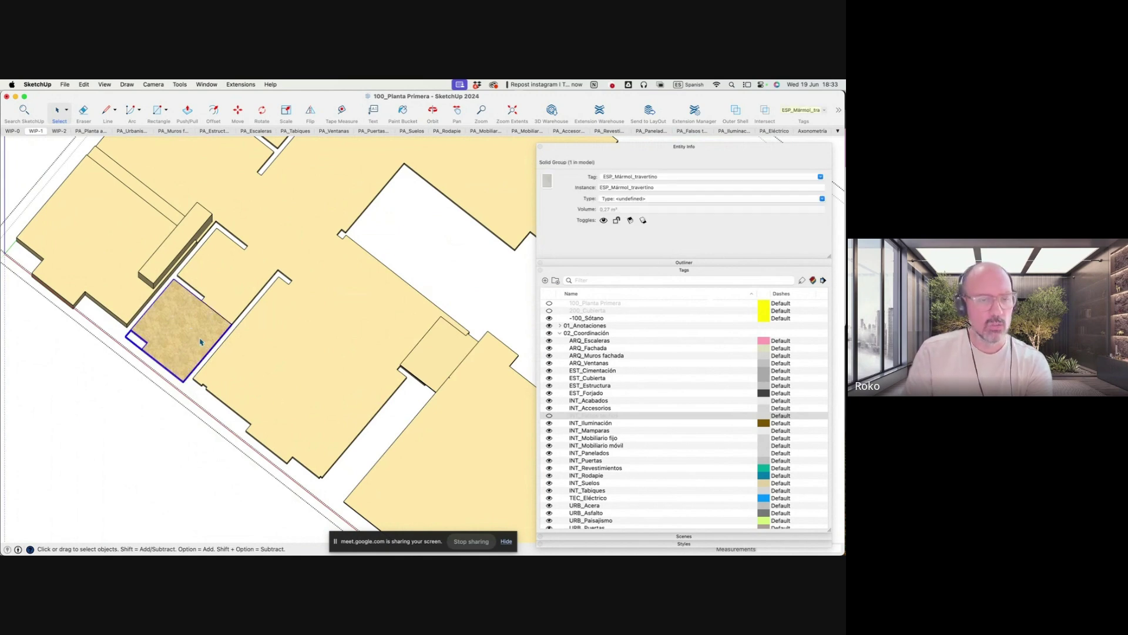
click(638, 186)
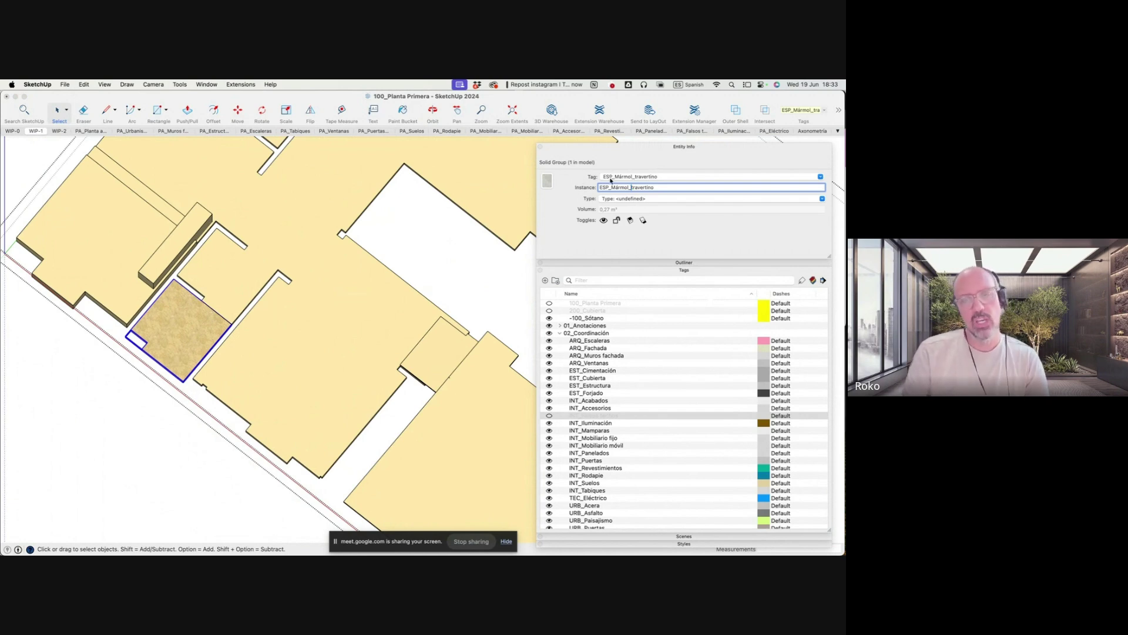
double_click(610, 177)
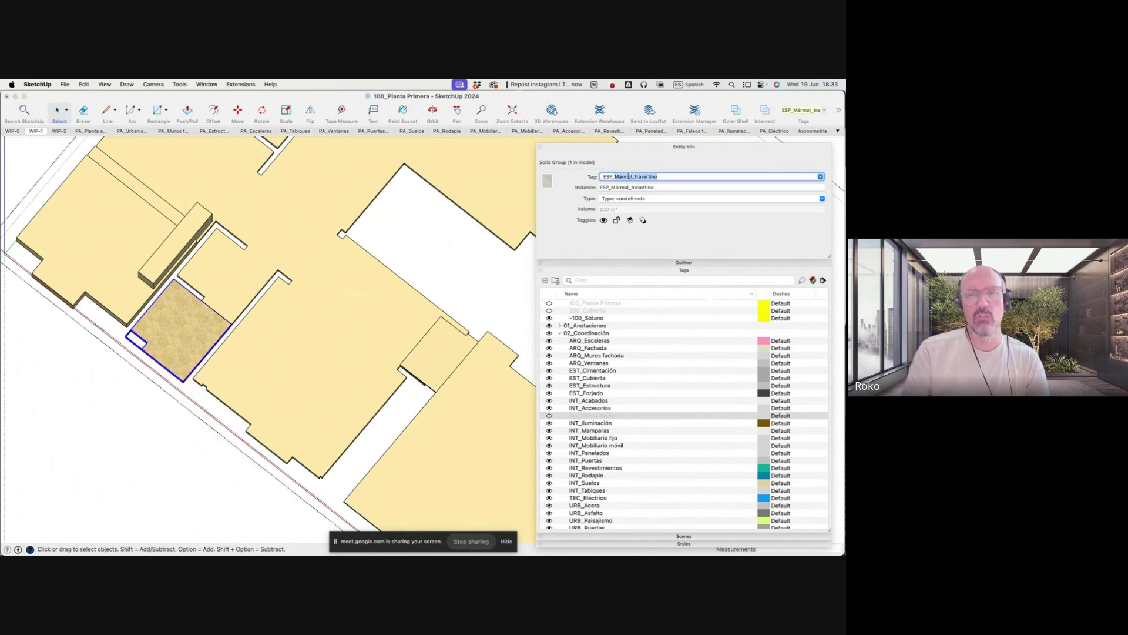
double_click(628, 176)
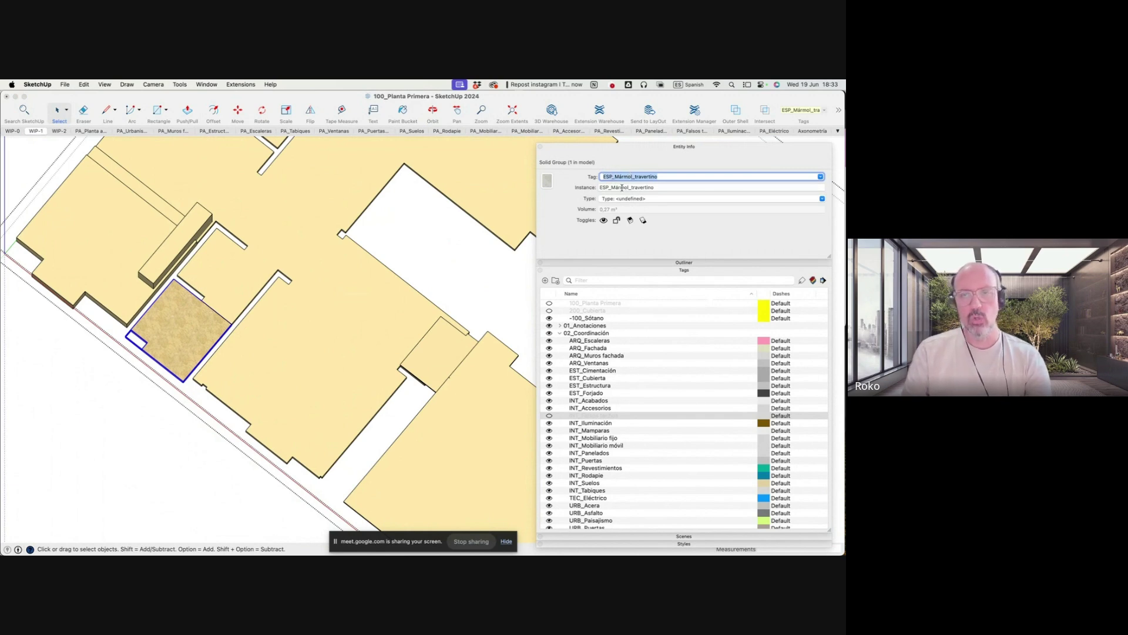
click(621, 188)
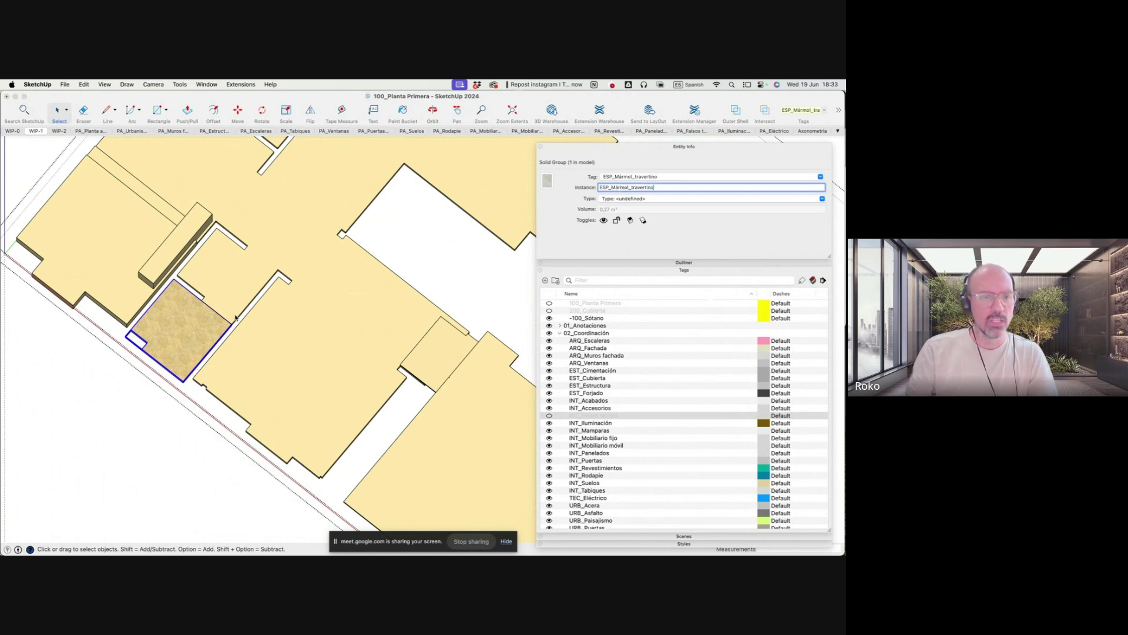
Expand INT_Suelos in the Outliner and collapse Entity Info to locate ESP_Mármol_travertino
click(679, 262)
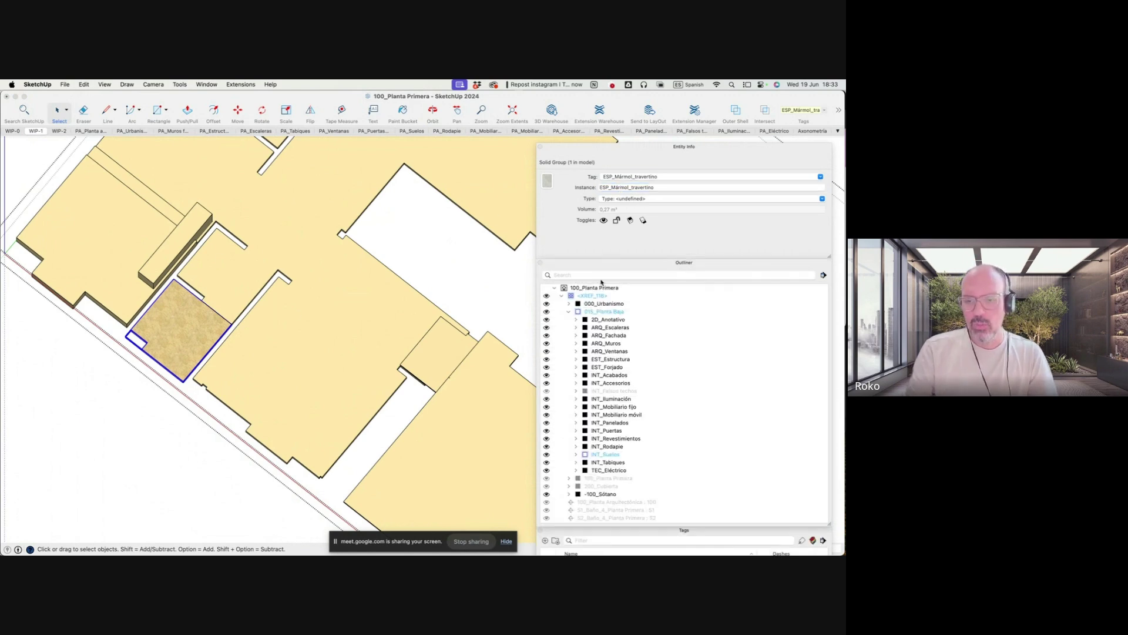
click(575, 455)
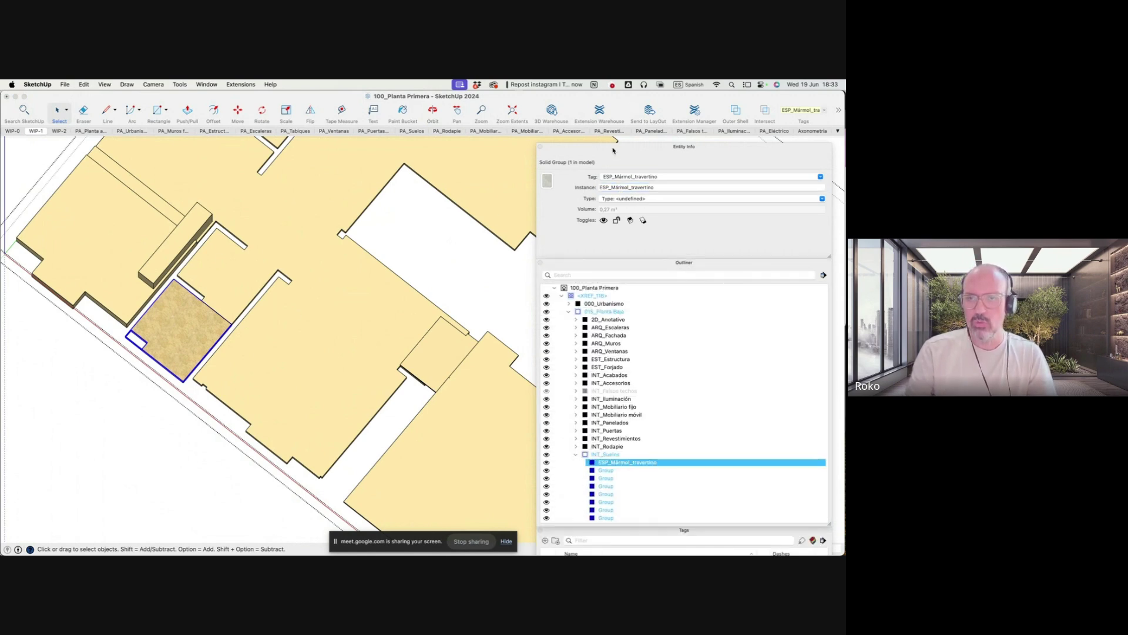
click(613, 149)
scroll(600, 308, down, 2)
scroll(611, 297, down, 1)
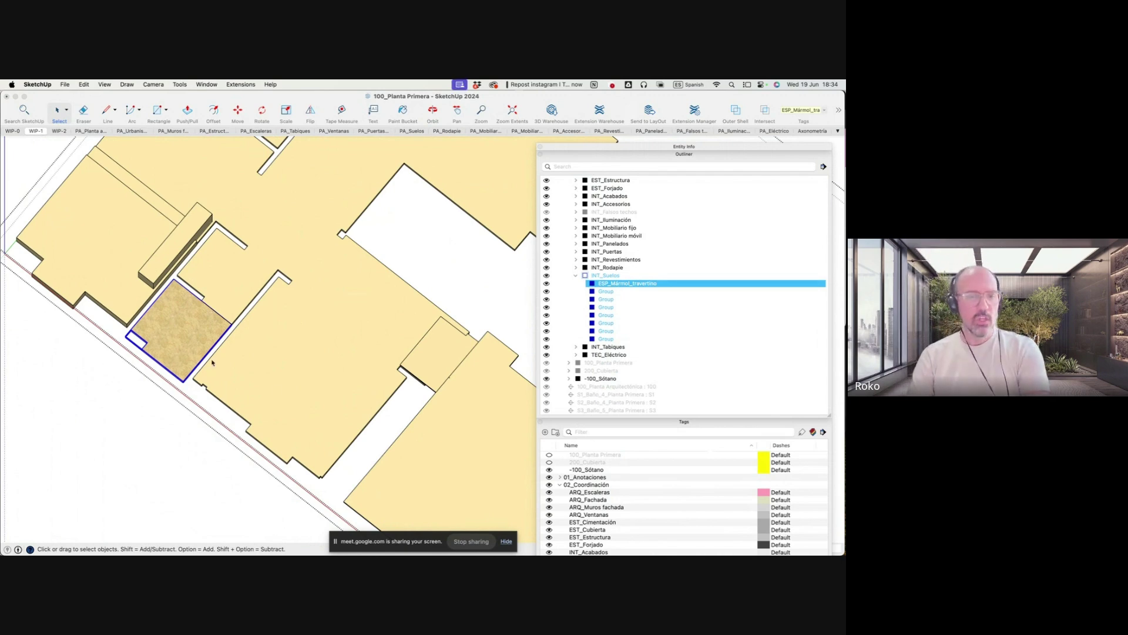
Select the seven plain floor groups, excluding the marble floor
scroll(305, 297, down, 1)
scroll(305, 297, down, 2)
scroll(355, 350, down, 3)
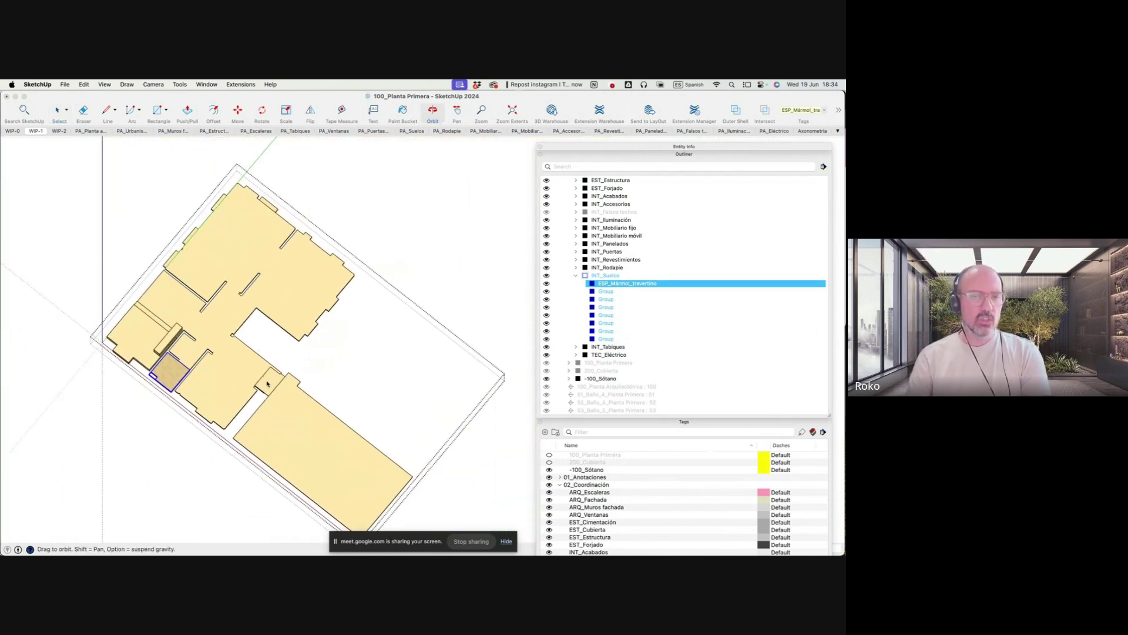
middle_drag(355, 351, 348, 328)
key(super+a)
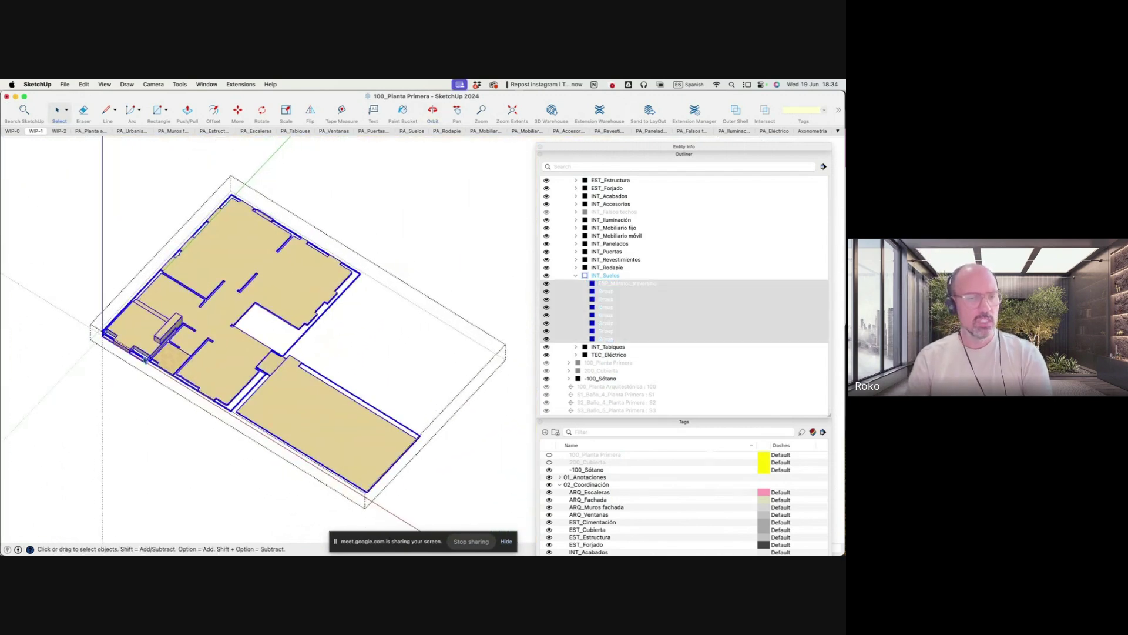
scroll(164, 352, up, 2)
shift+click(176, 359)
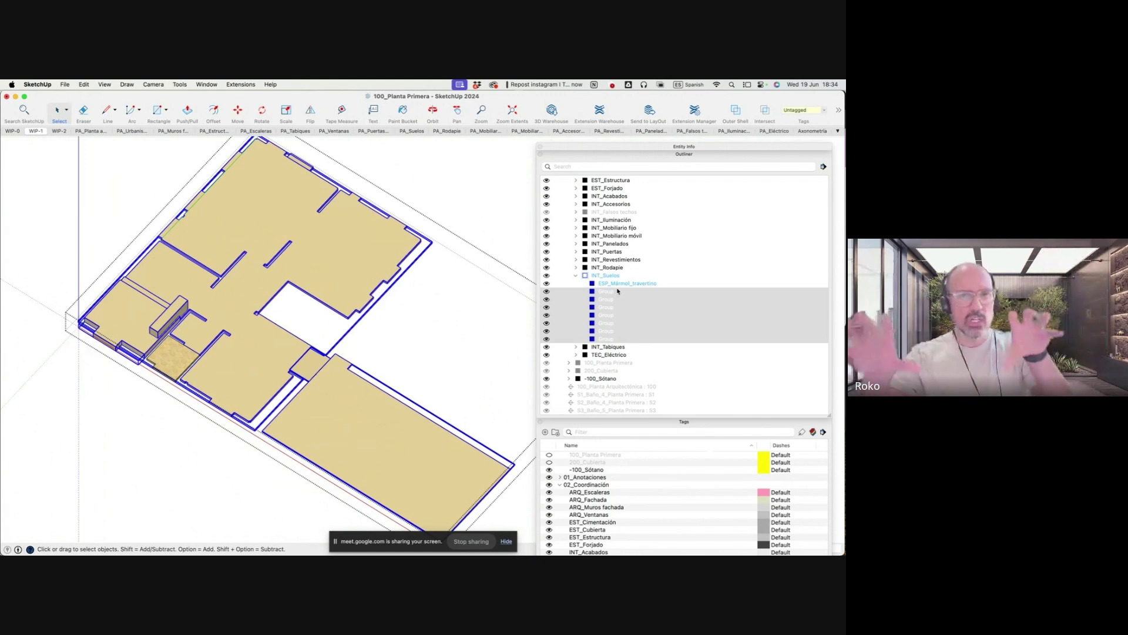
click(607, 338)
click(607, 339)
shift+click(600, 294)
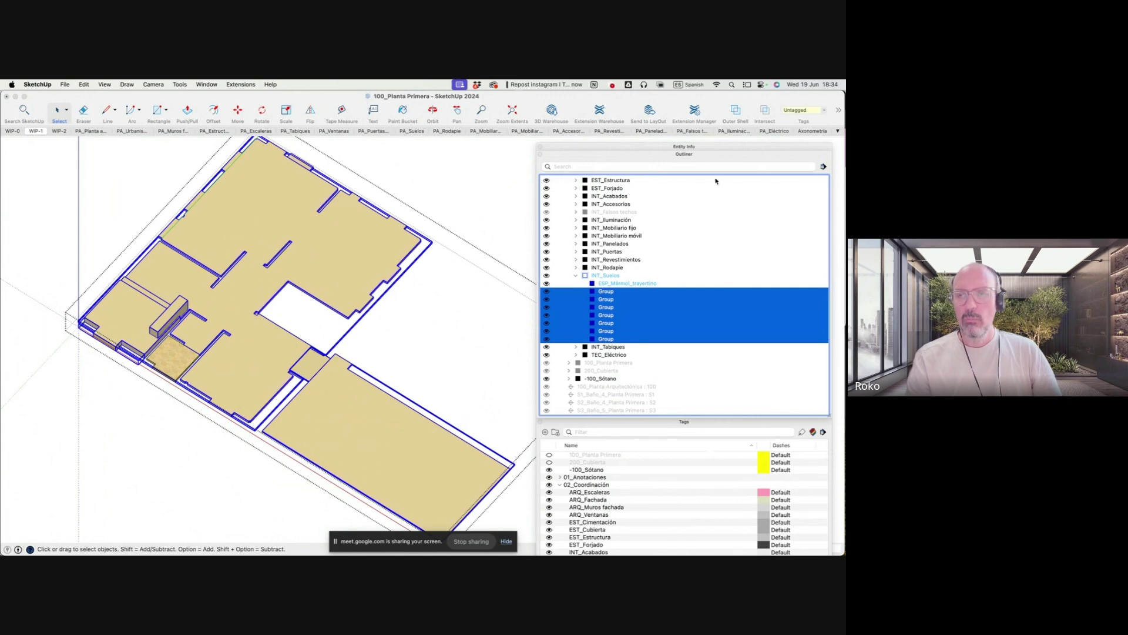
Collapse the Outliner, 02_Coordinación and 00_Niveles, and expand the 03_Especificaciones tag folder
click(691, 157)
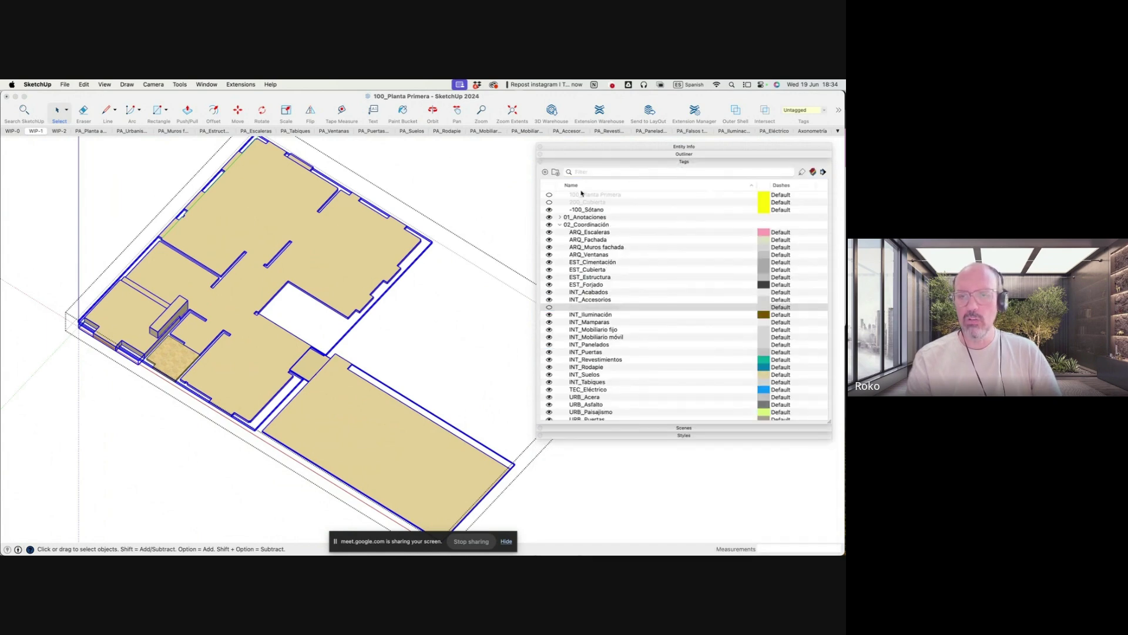
click(557, 225)
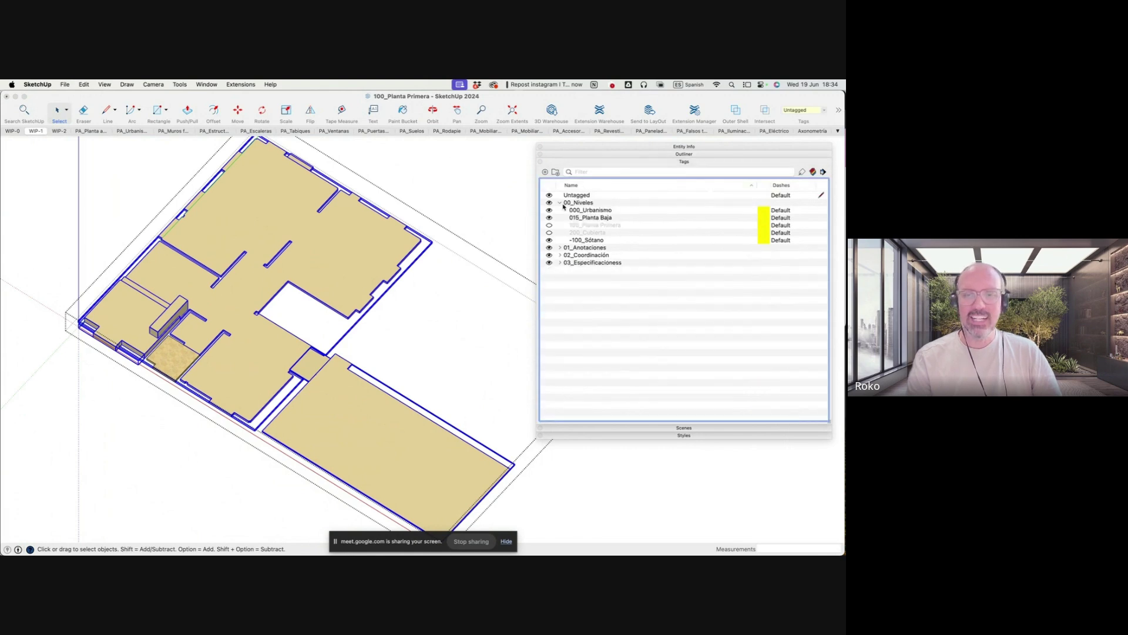
click(561, 203)
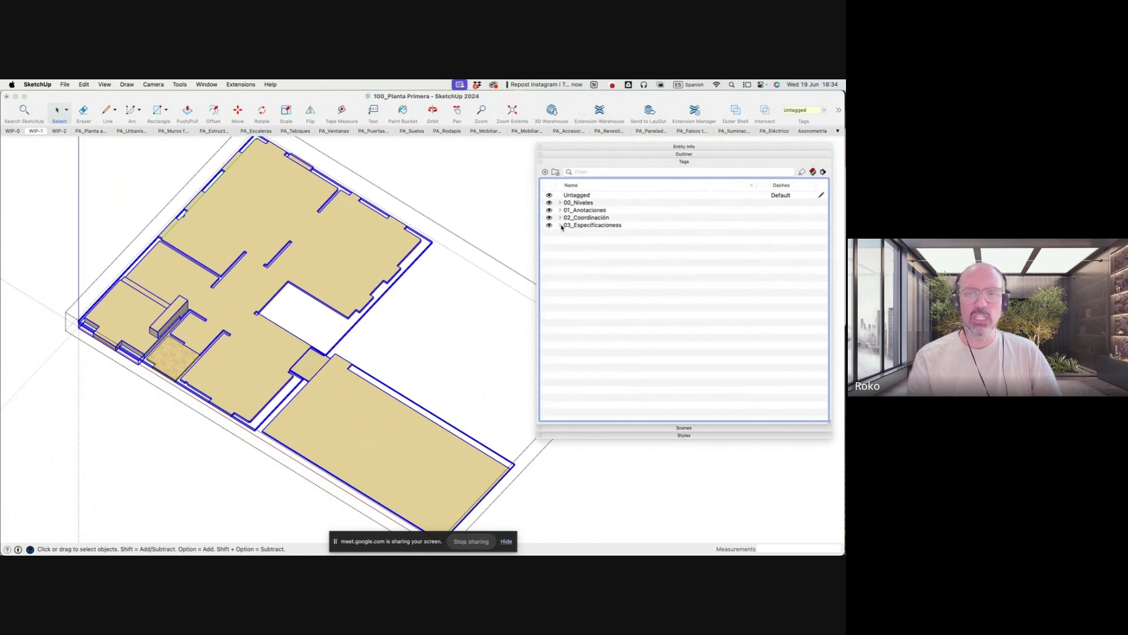
click(560, 225)
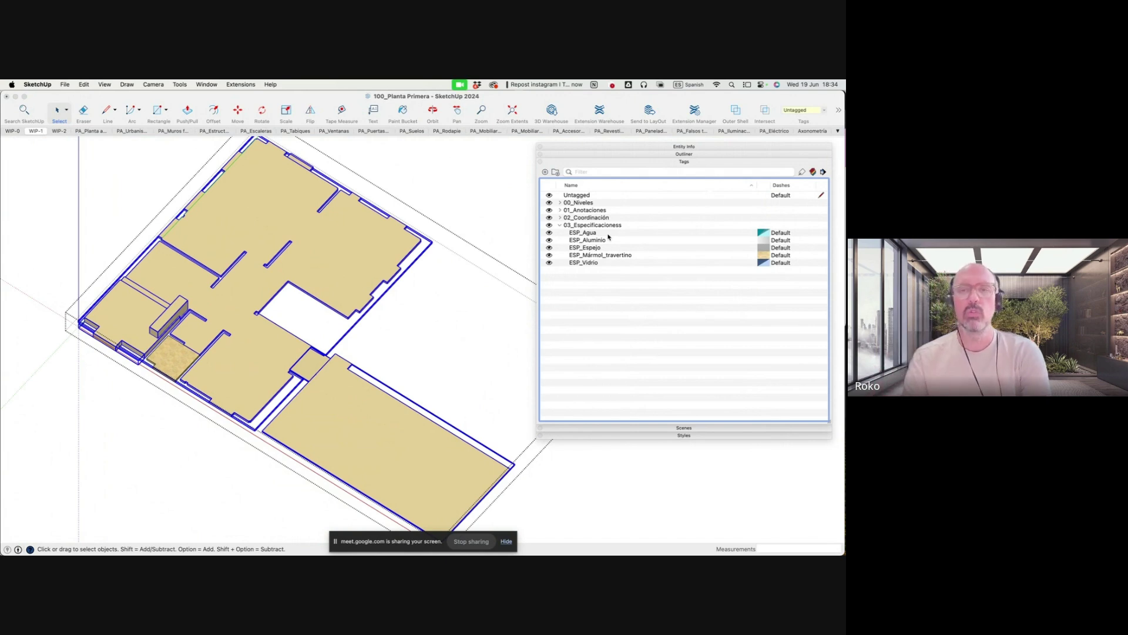
click(579, 227)
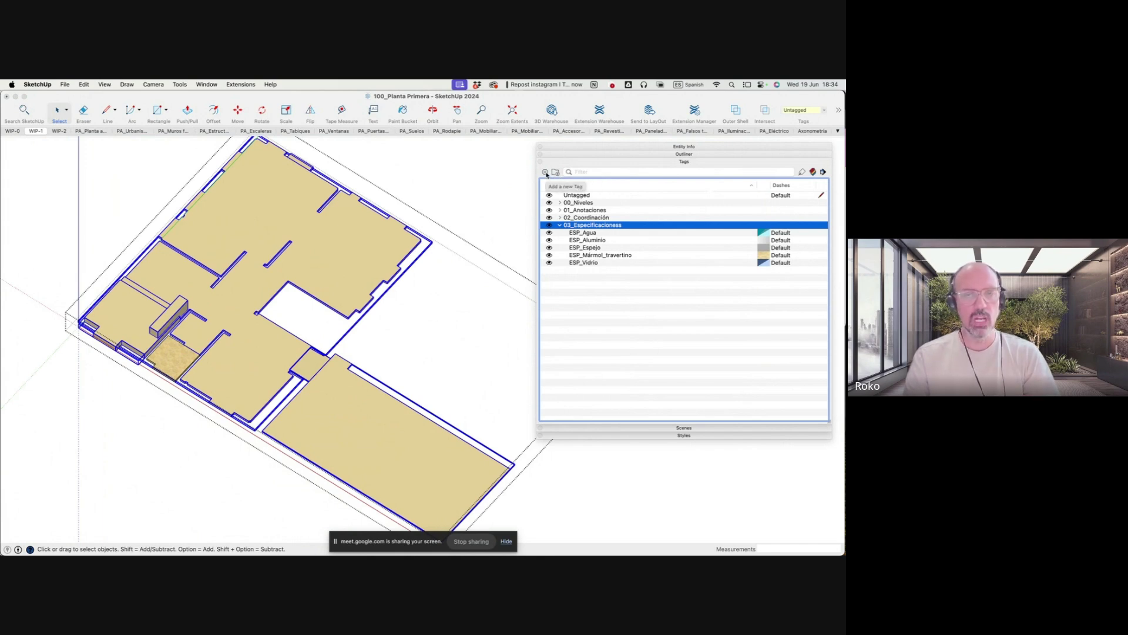
Add a new ESP_Madera tag in 03_Especificaciones and turn on colour by tag
click(546, 172)
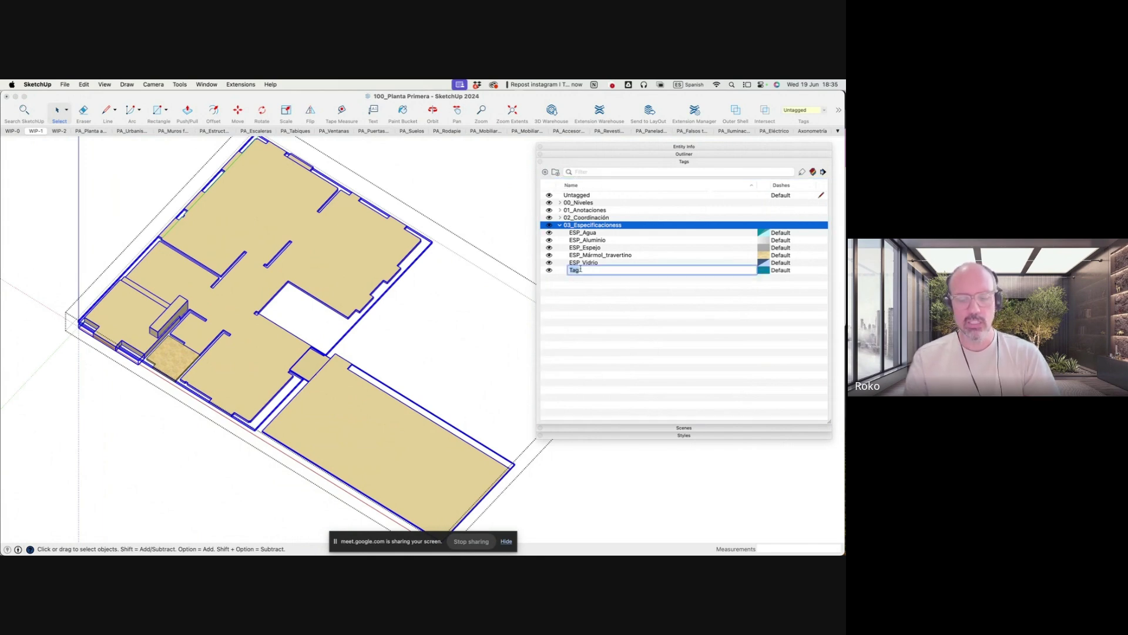
text(ESP)
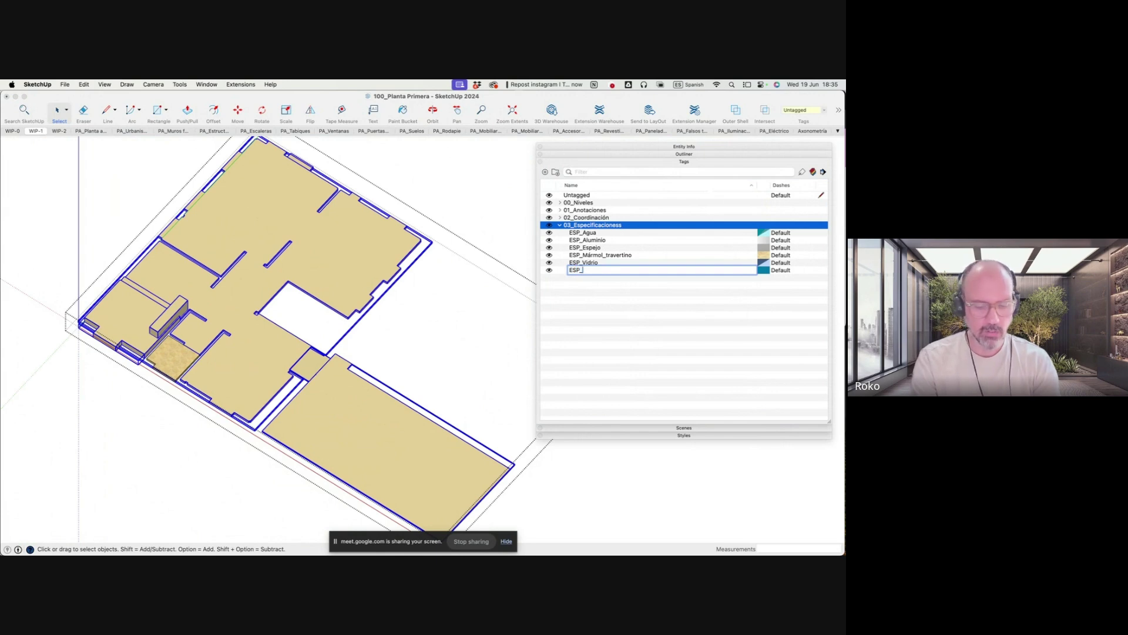
text(_Madera)
key(Return)
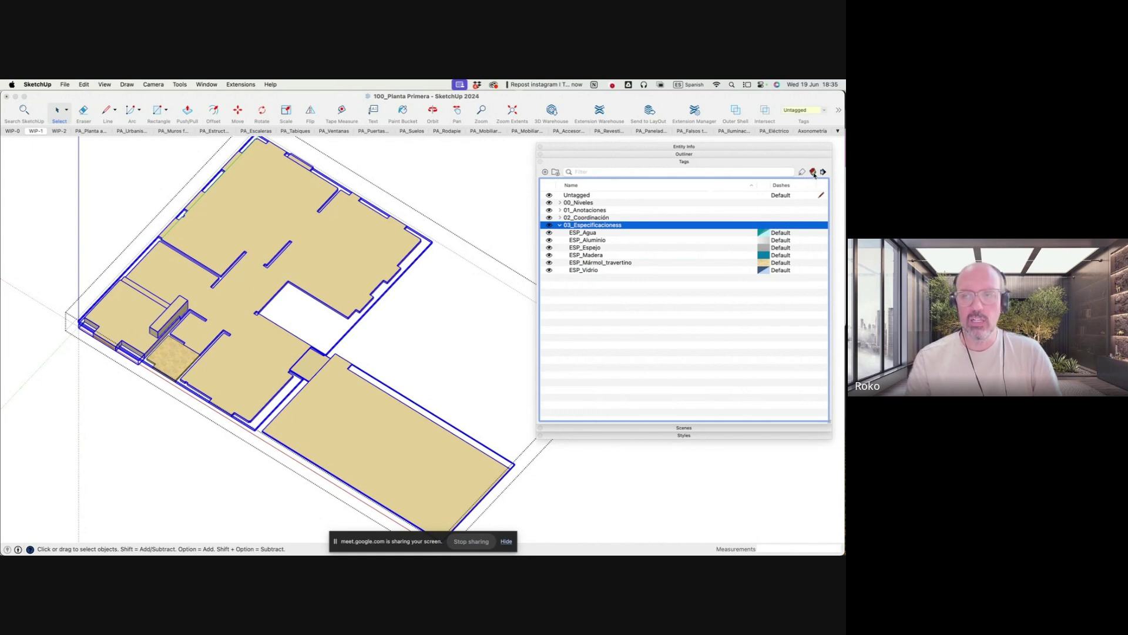
click(813, 172)
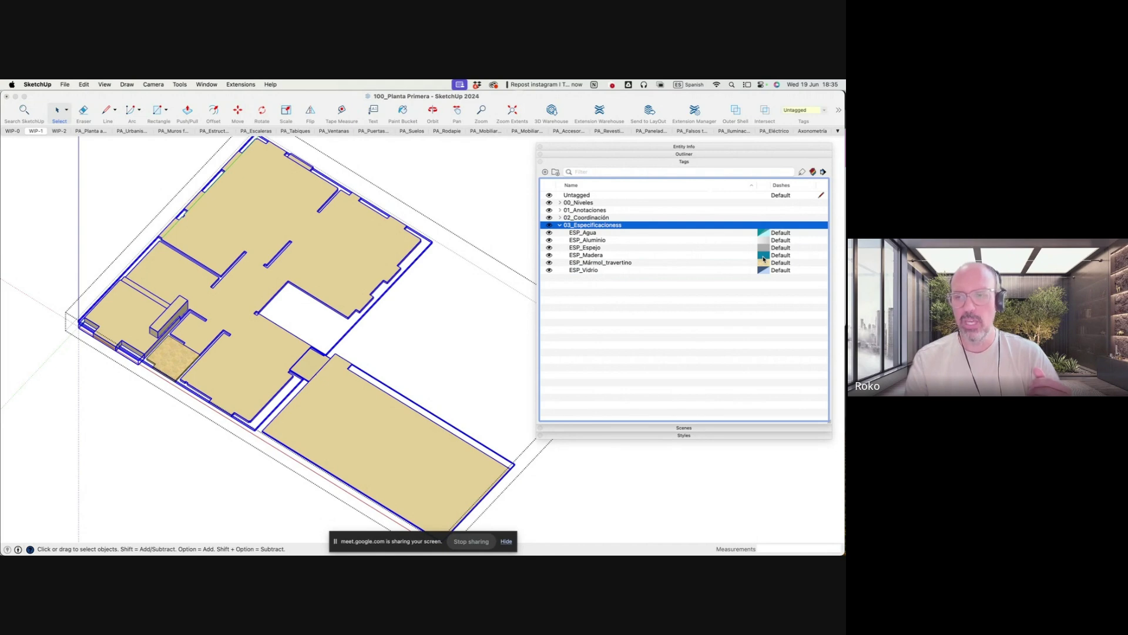
Give the ESP_Madera tag a wood texture as its colour
click(764, 256)
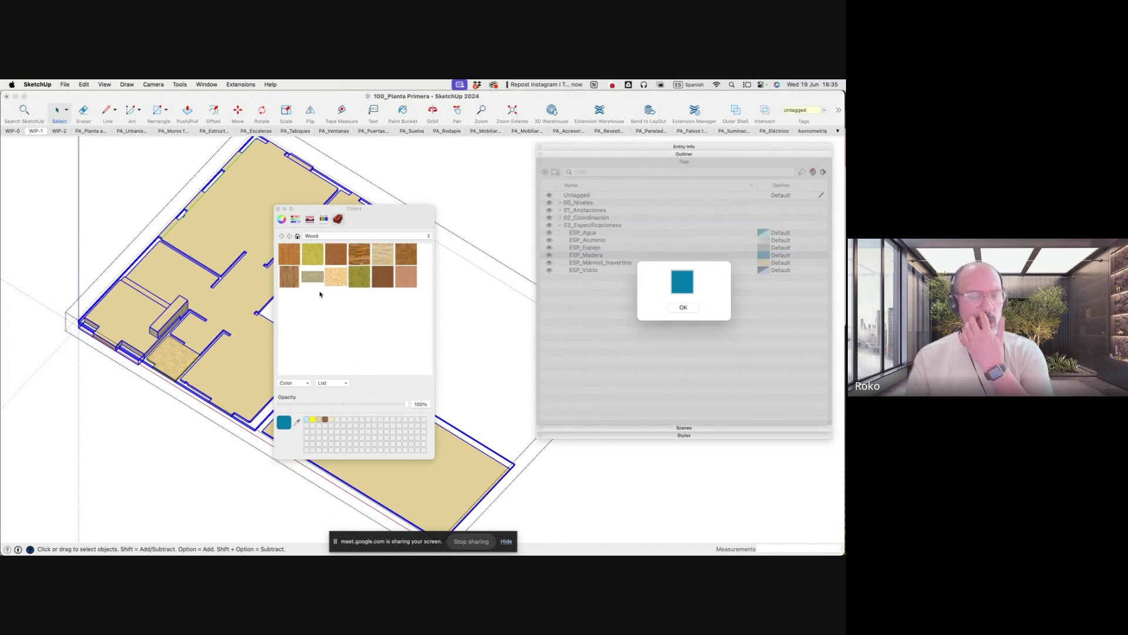
click(287, 283)
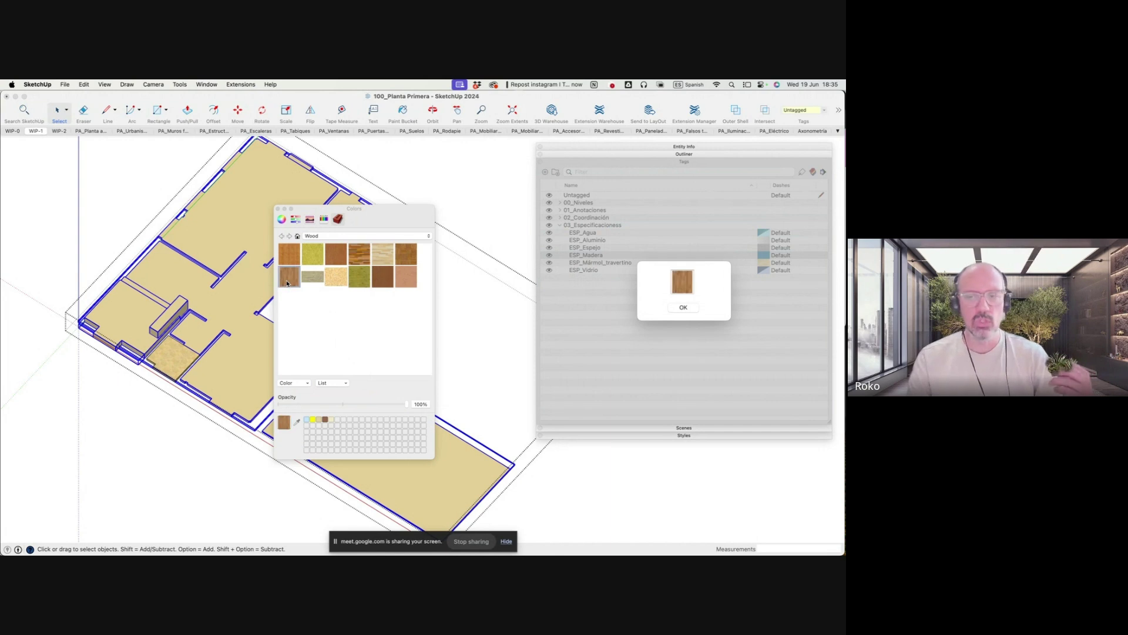
click(687, 308)
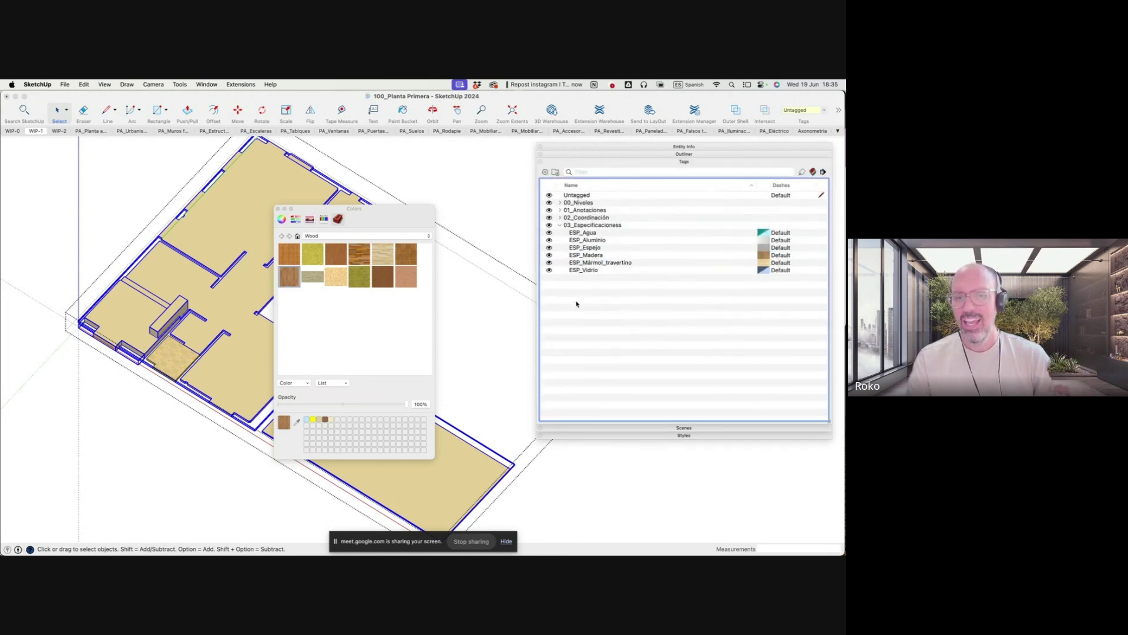
click(277, 209)
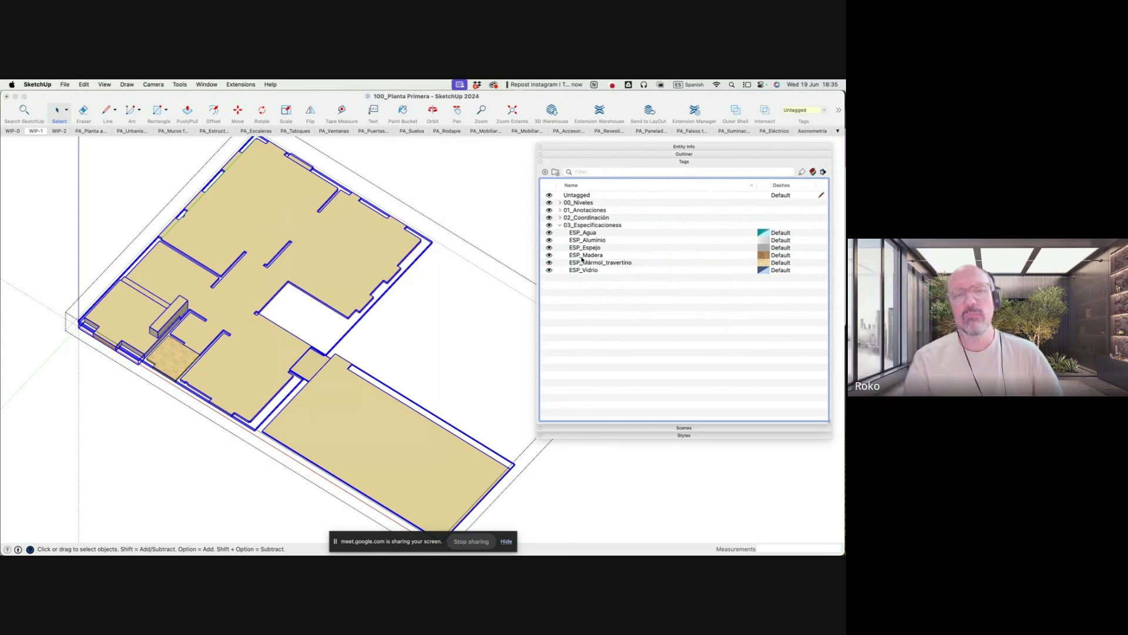
Assign the ESP_Madera tag to the seven selected floor groups in Entity Info
click(681, 154)
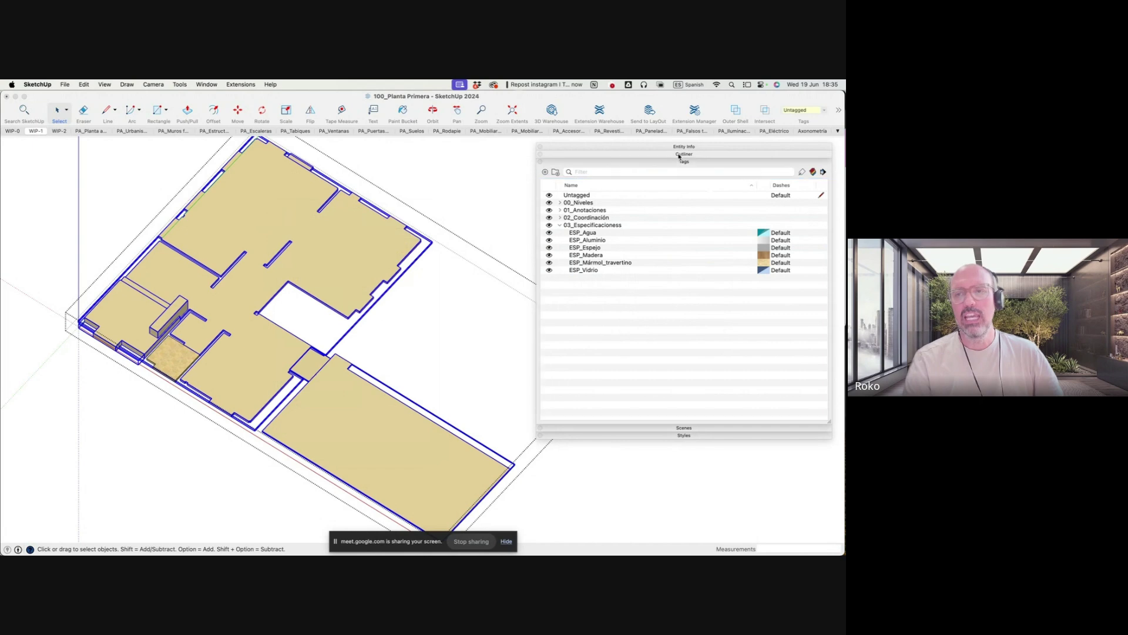
drag(830, 416, 834, 448)
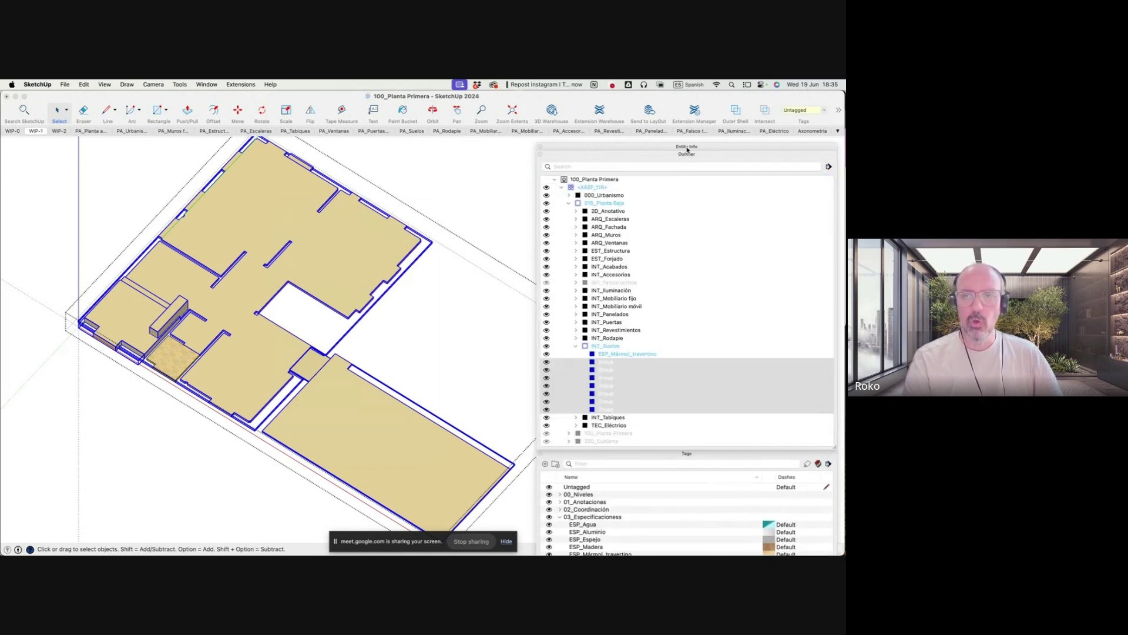
click(687, 147)
click(826, 176)
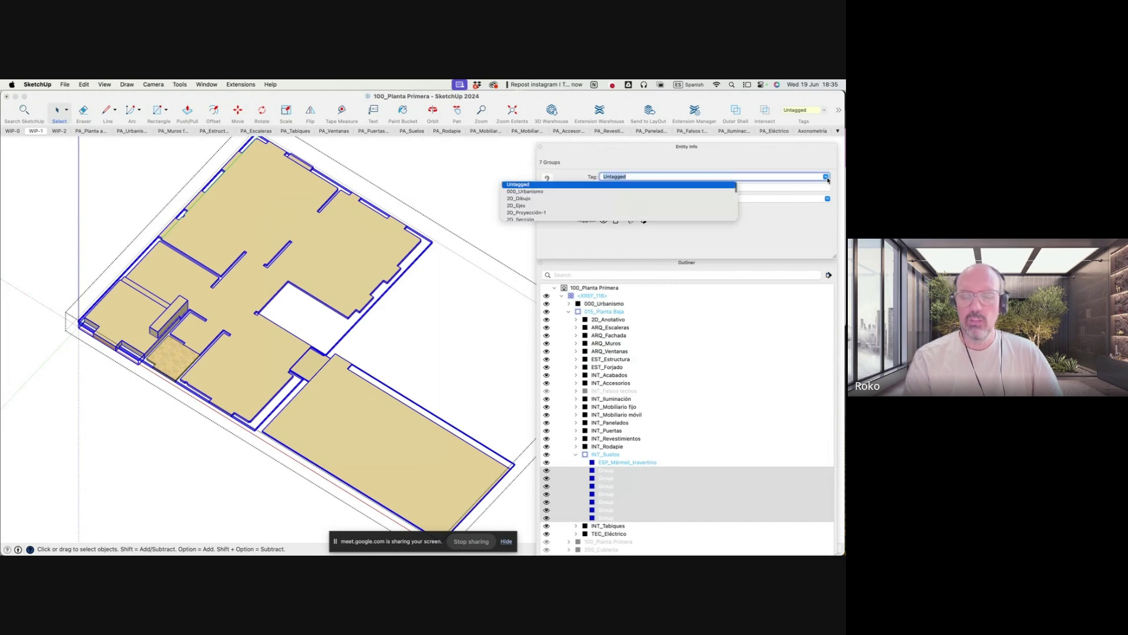
text(ESP_Madera)
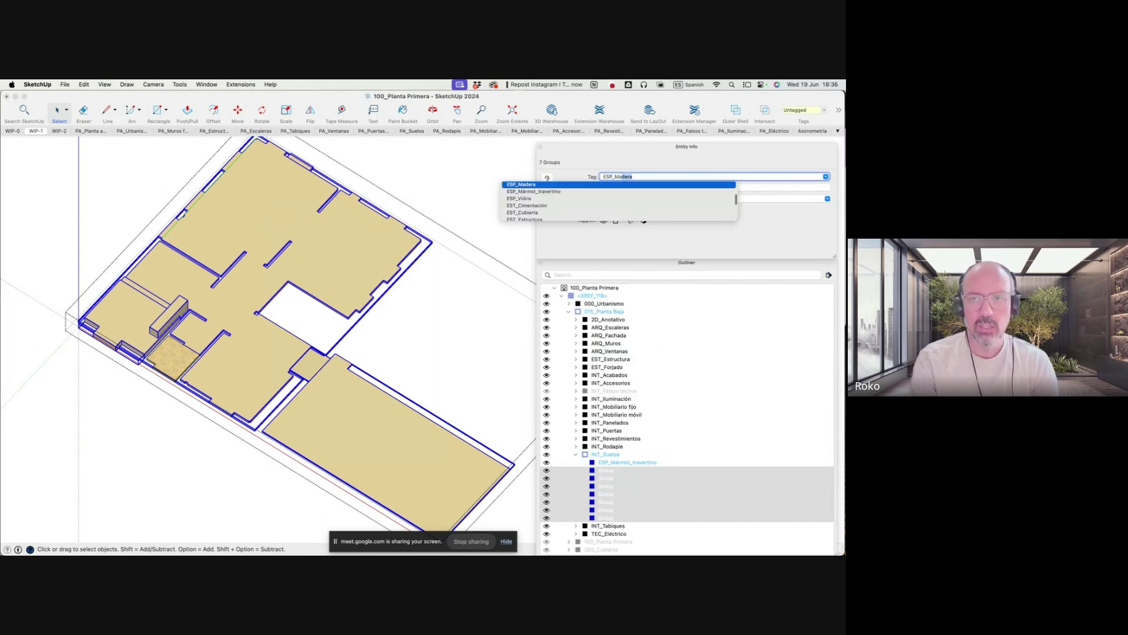
key(Return)
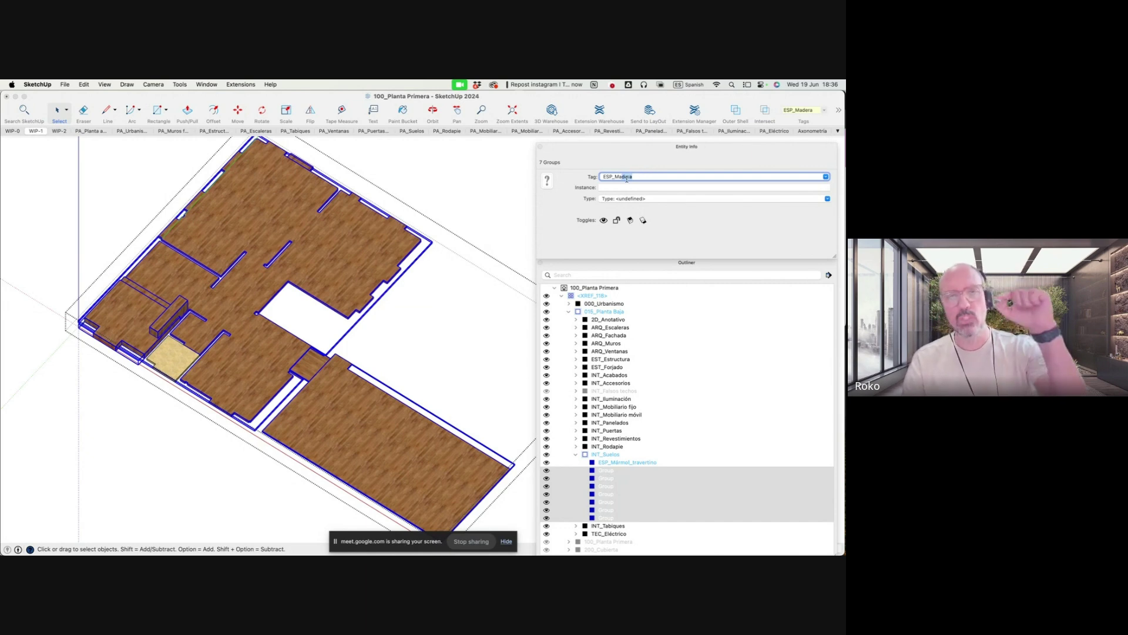
Name the seven floor groups ESP_Madera by pasting the tag name into Instance
double_click(623, 177)
key(super+c)
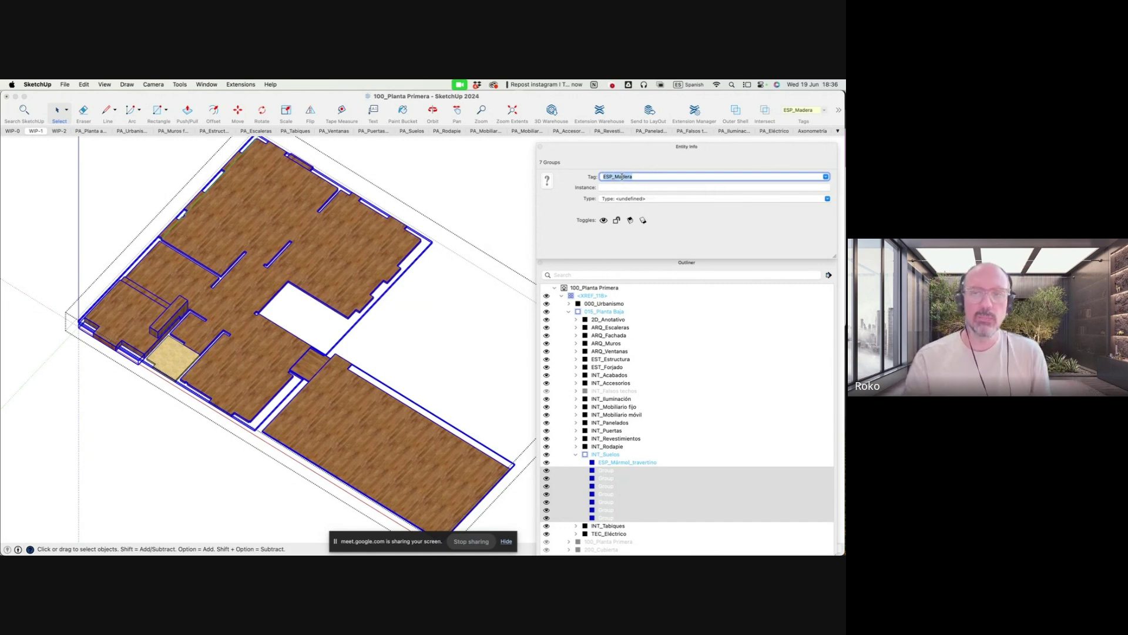
key(Tab)
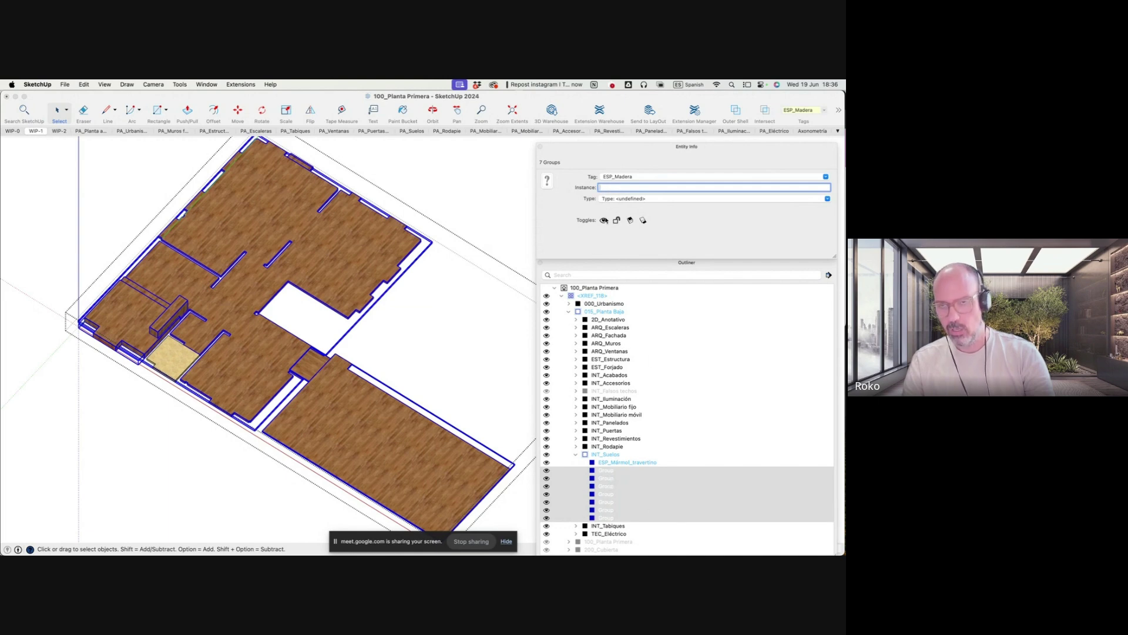
drag(615, 154, 603, 149)
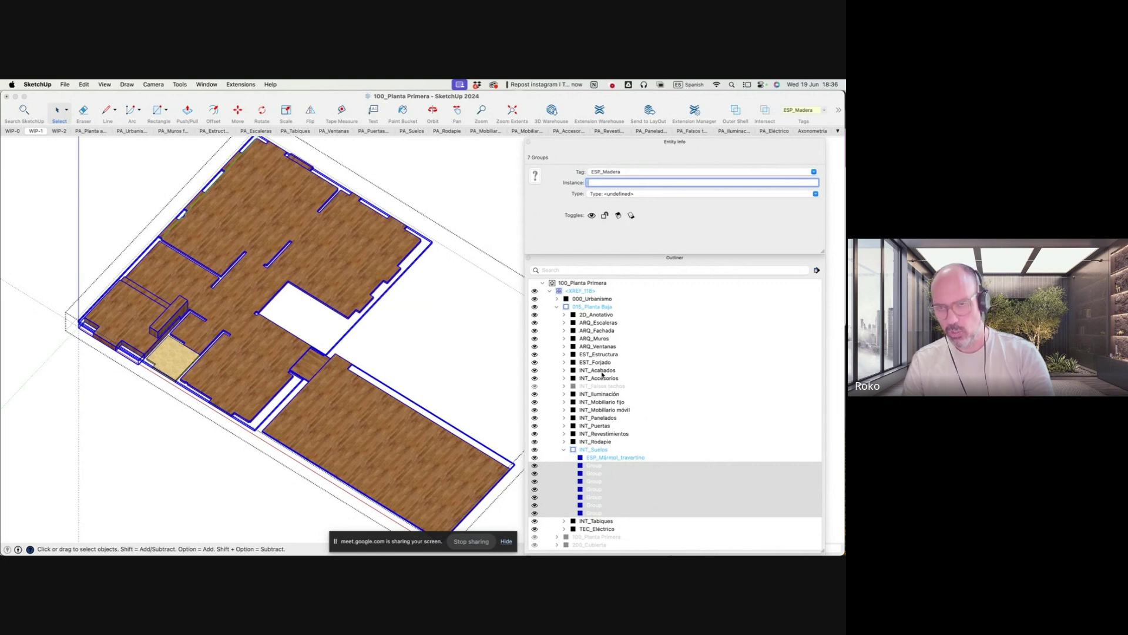
key(super+v)
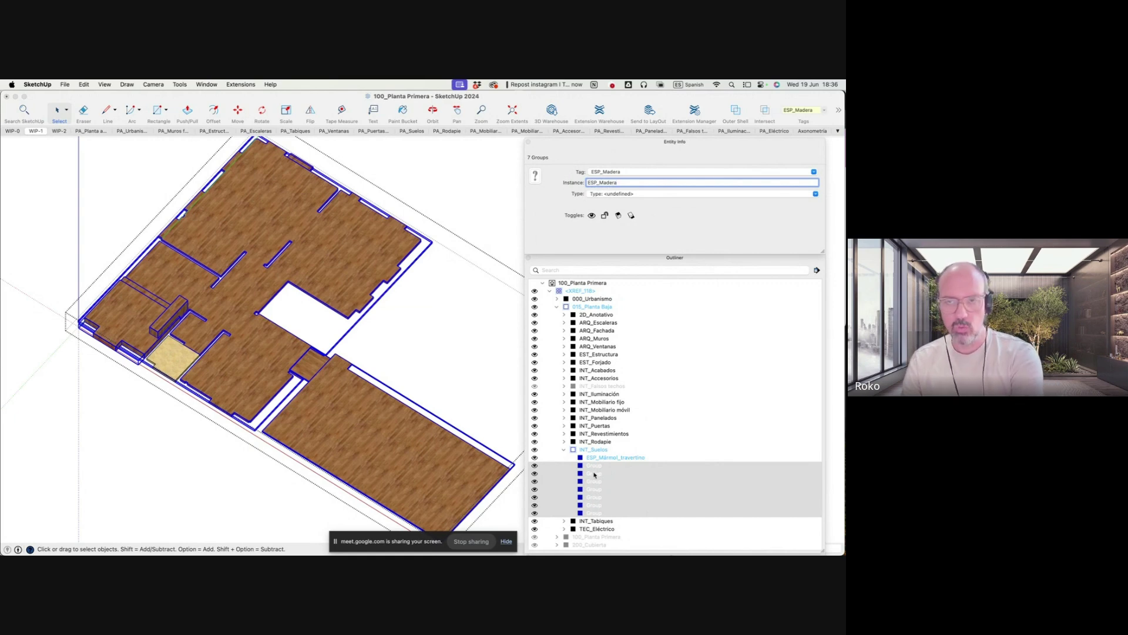
key(Return)
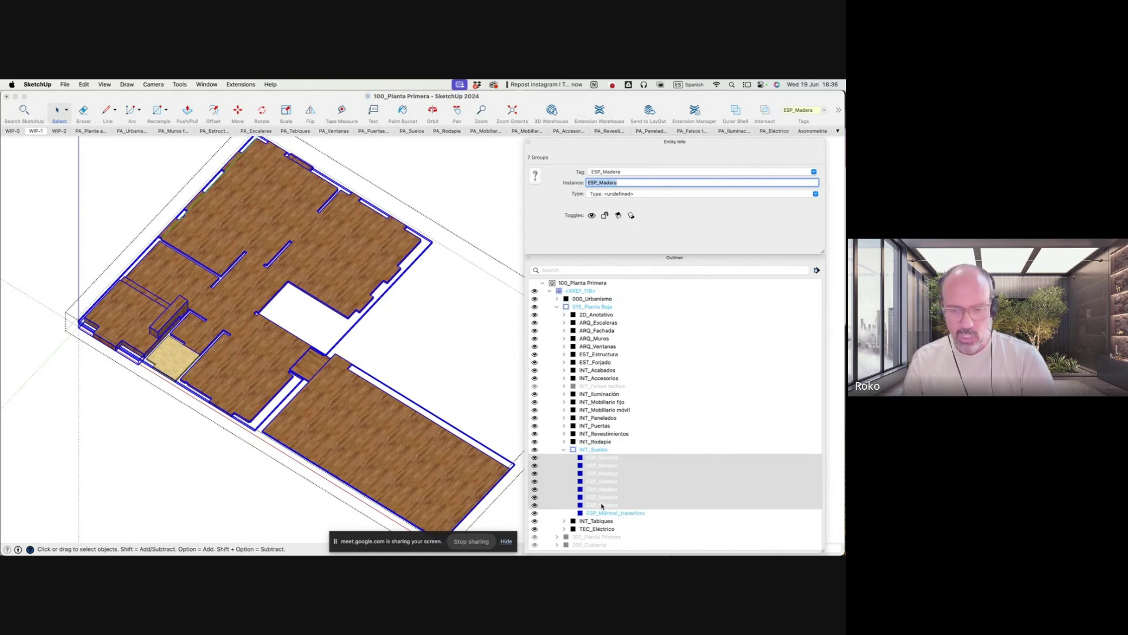
Select the ESP_Mármol_travertino floor group in the Outliner to inspect its tag and name
click(605, 513)
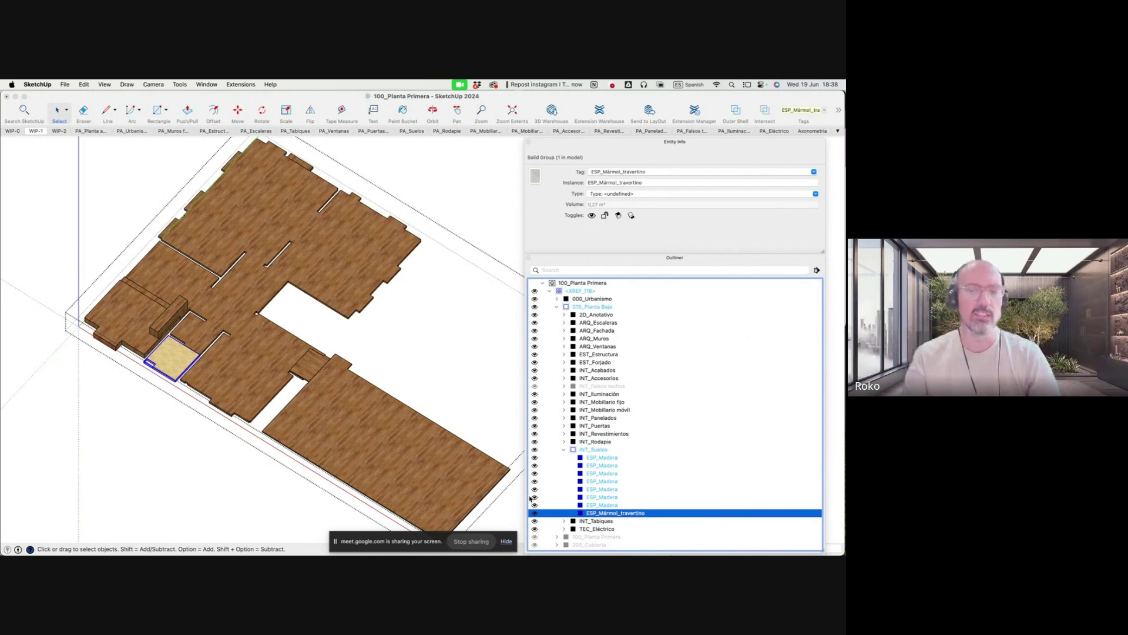
Leave the floor group and orbit around the whole house model
click(641, 262)
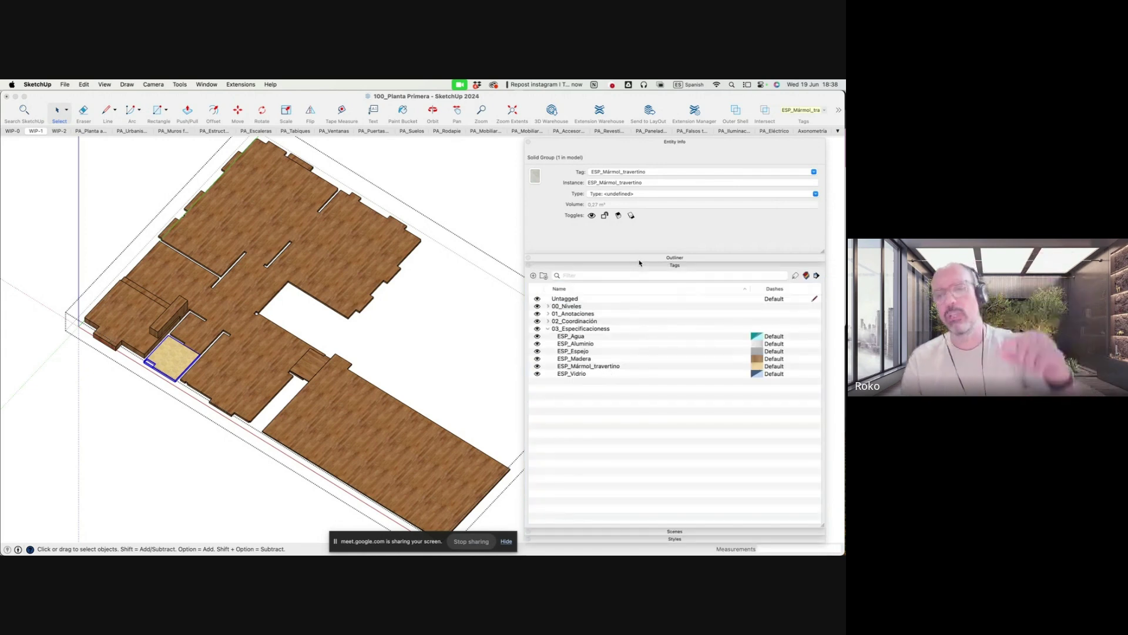
scroll(403, 224, down, 3)
key(Escape)
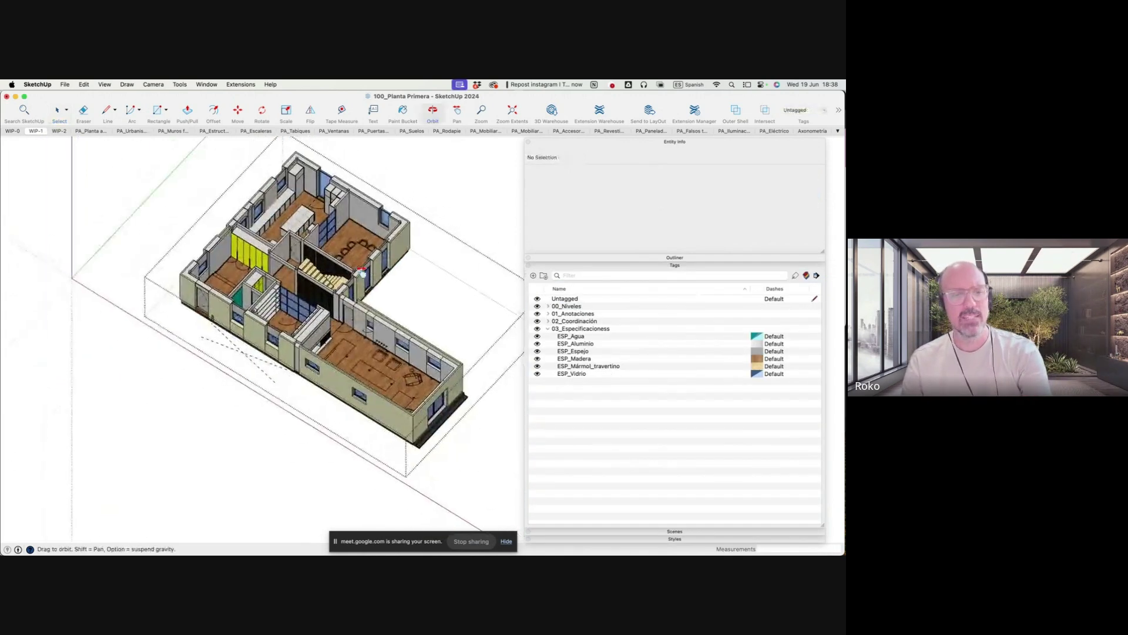
scroll(313, 253, up, 3)
middle_drag(313, 253, 333, 281)
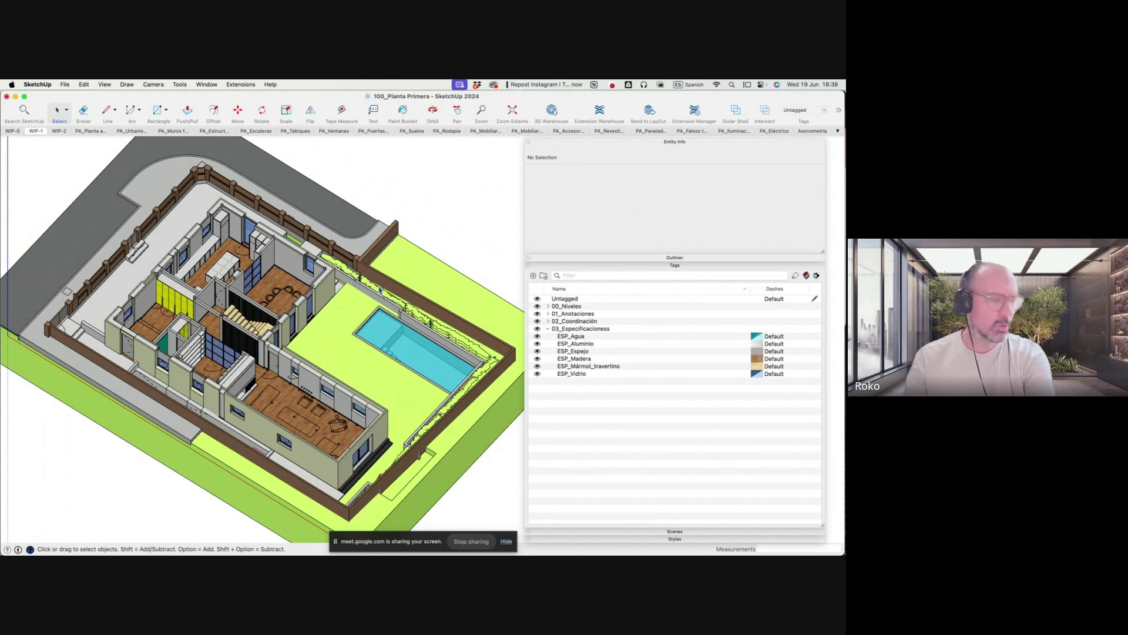
Switch to the WIP-1 scene and save the 100_Planta Primera model
click(30, 132)
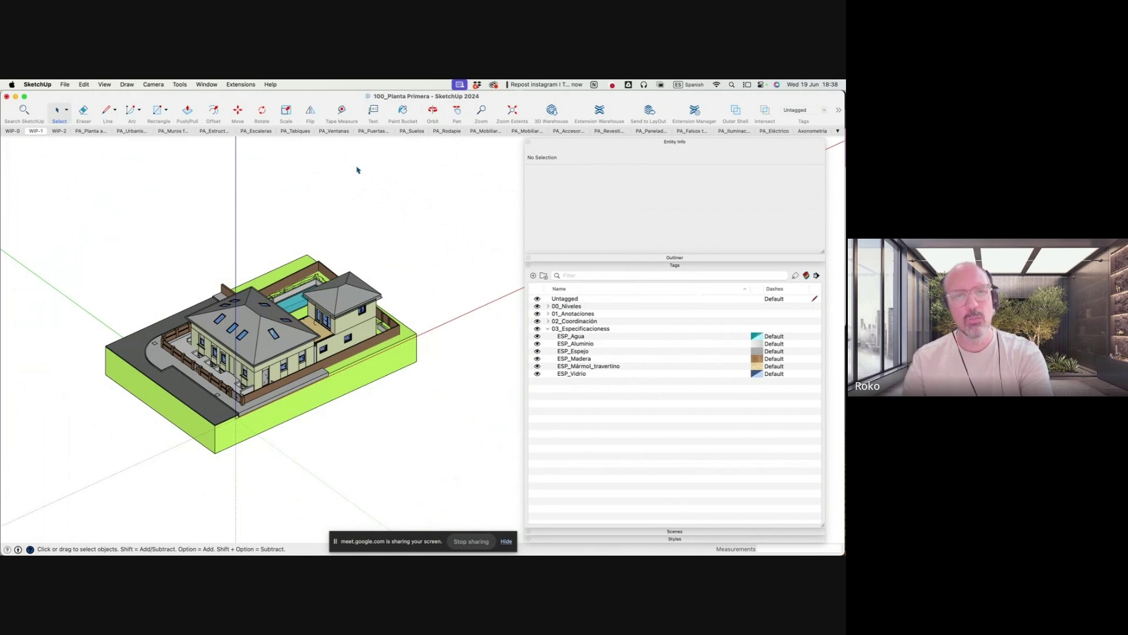
click(62, 84)
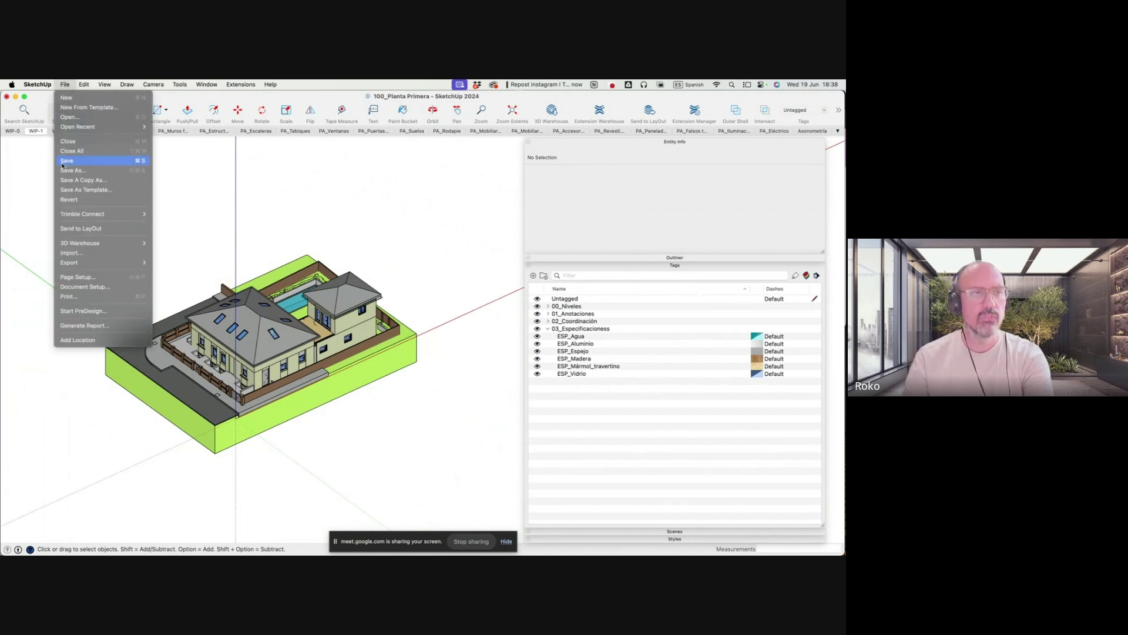
click(62, 162)
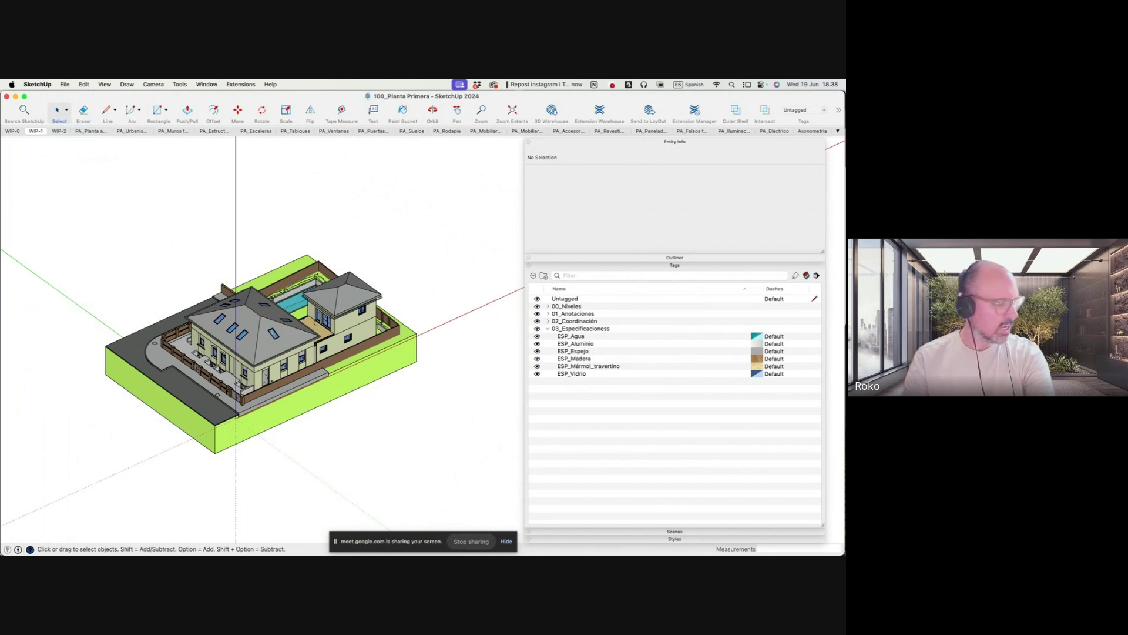
In Finder, open Layout_Template_Planta arquitectónica.layout from the Recursos folder in LayOut
key(super+Tab)
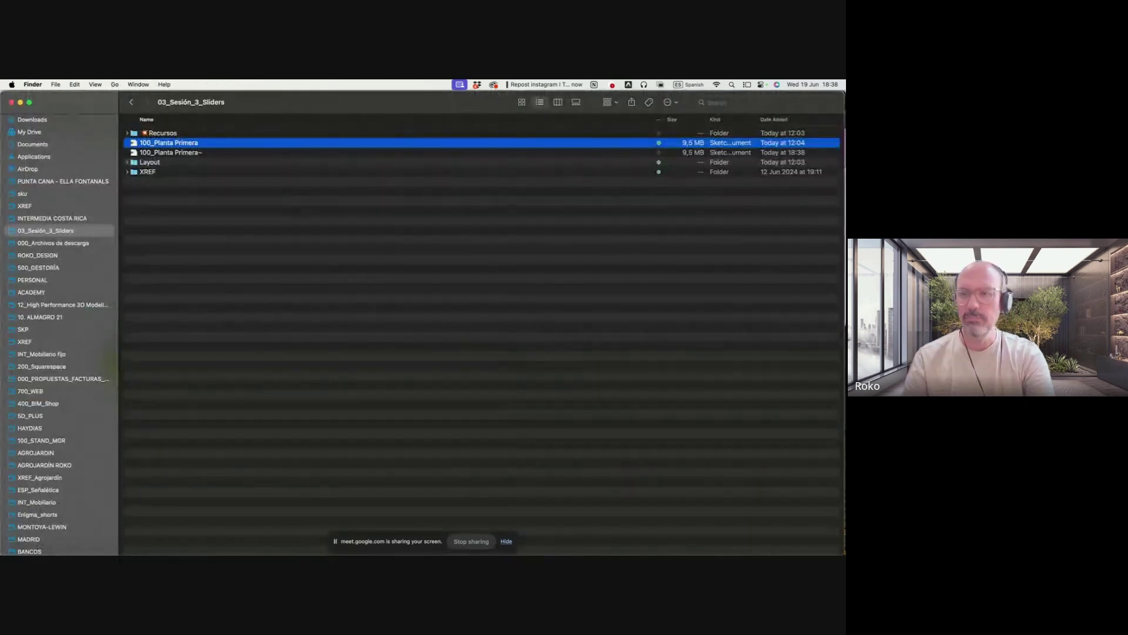
click(205, 482)
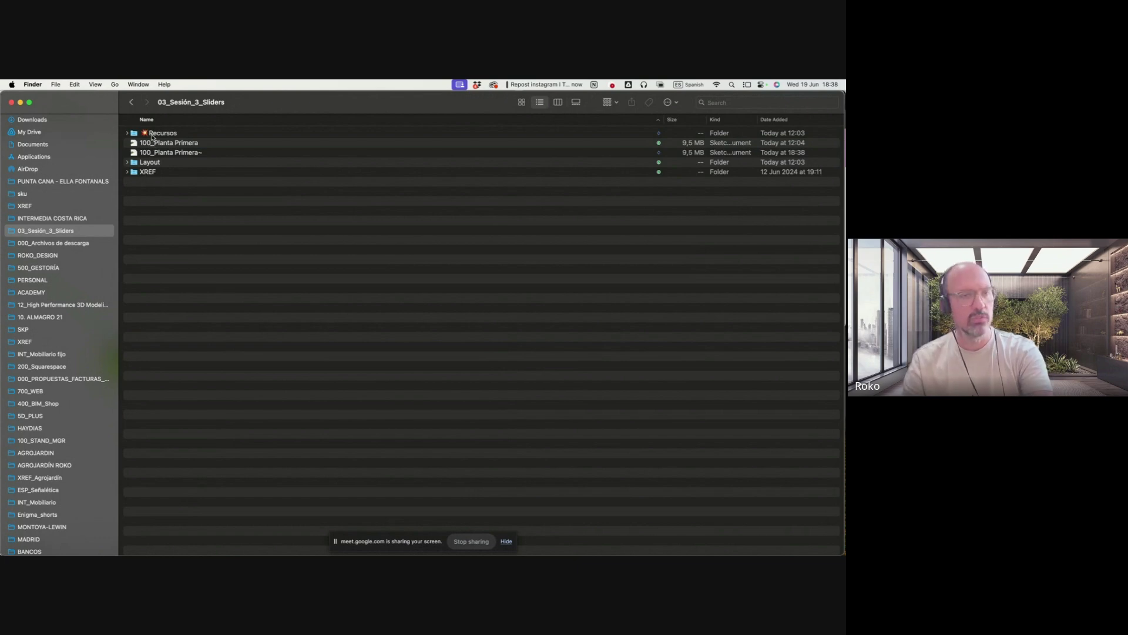
double_click(153, 133)
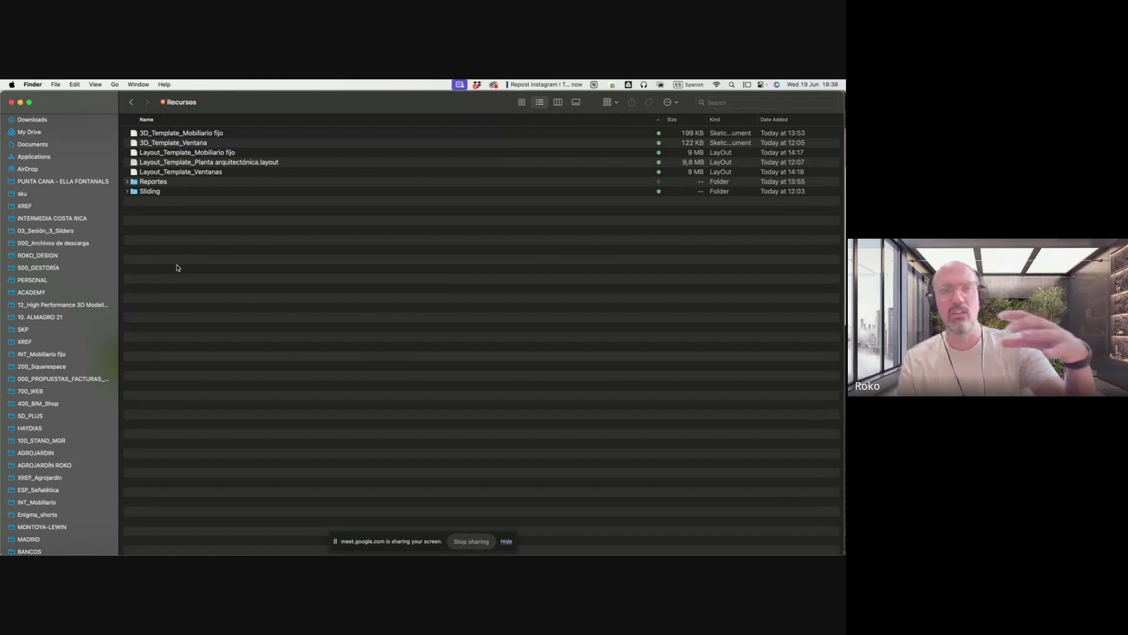
click(212, 165)
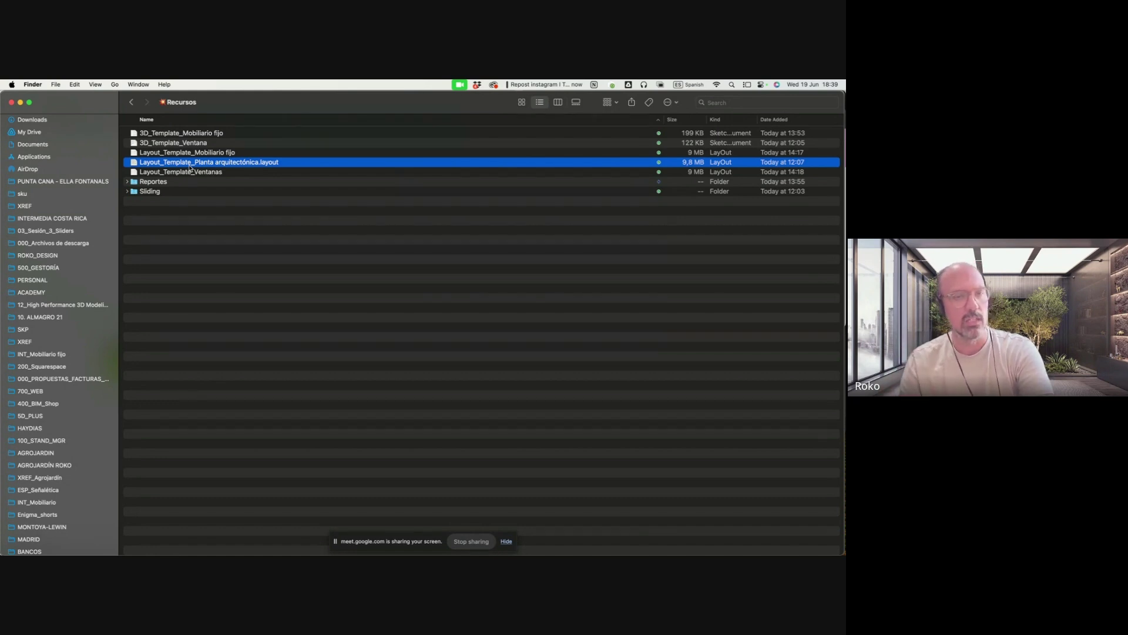
double_click(188, 163)
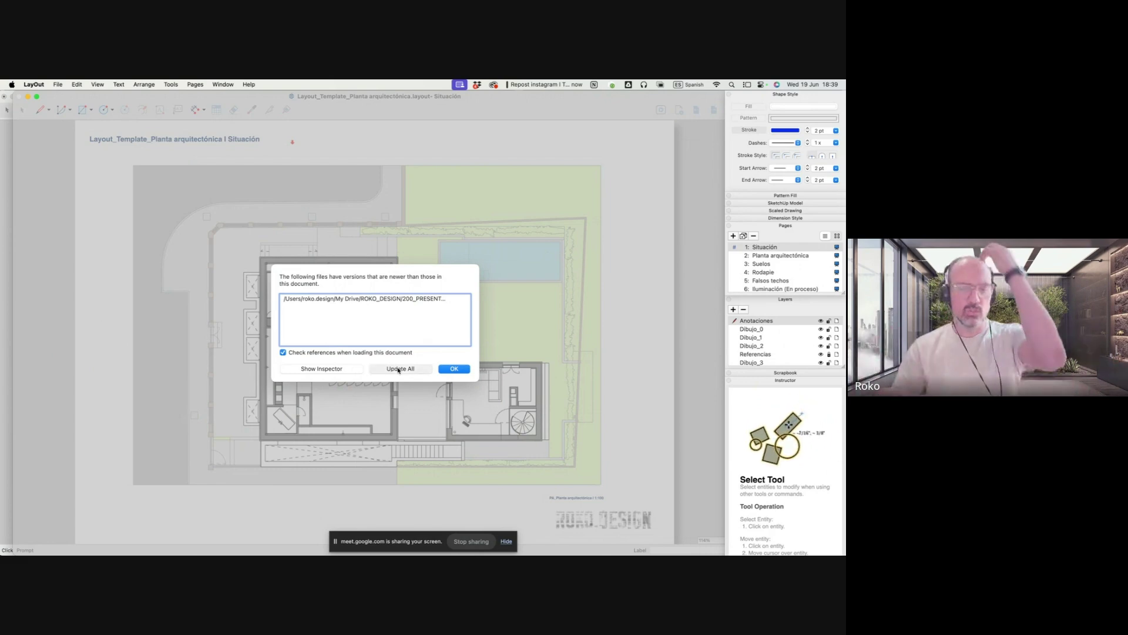
Update all model references and review the Planta arquitectónica, Rodapie and Suelos pages, then return to SketchUp
click(398, 369)
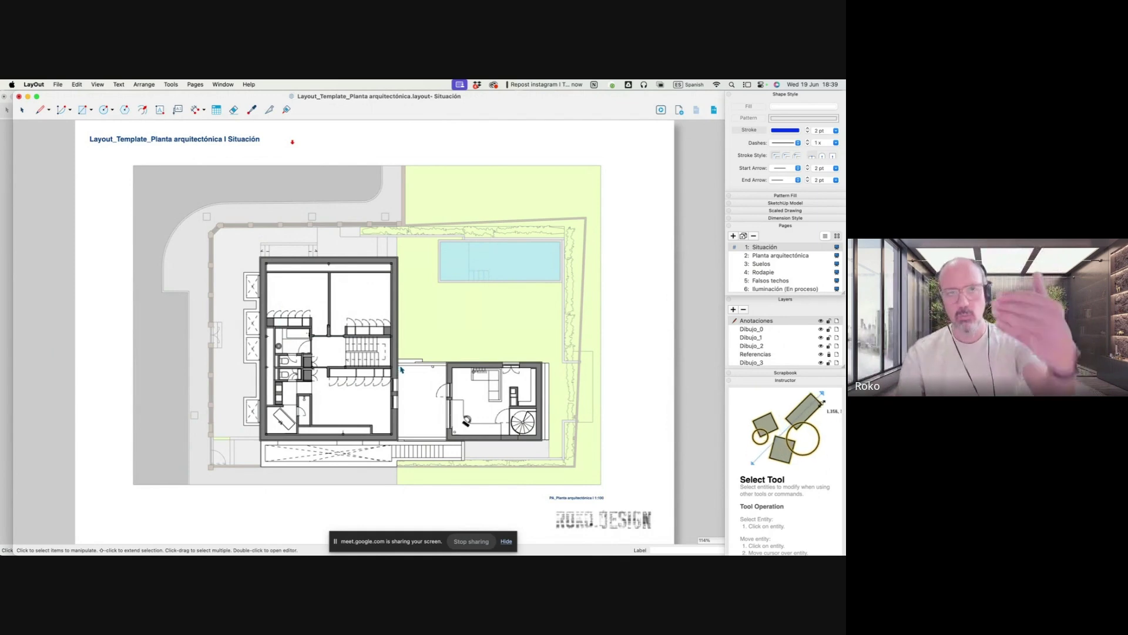
click(759, 256)
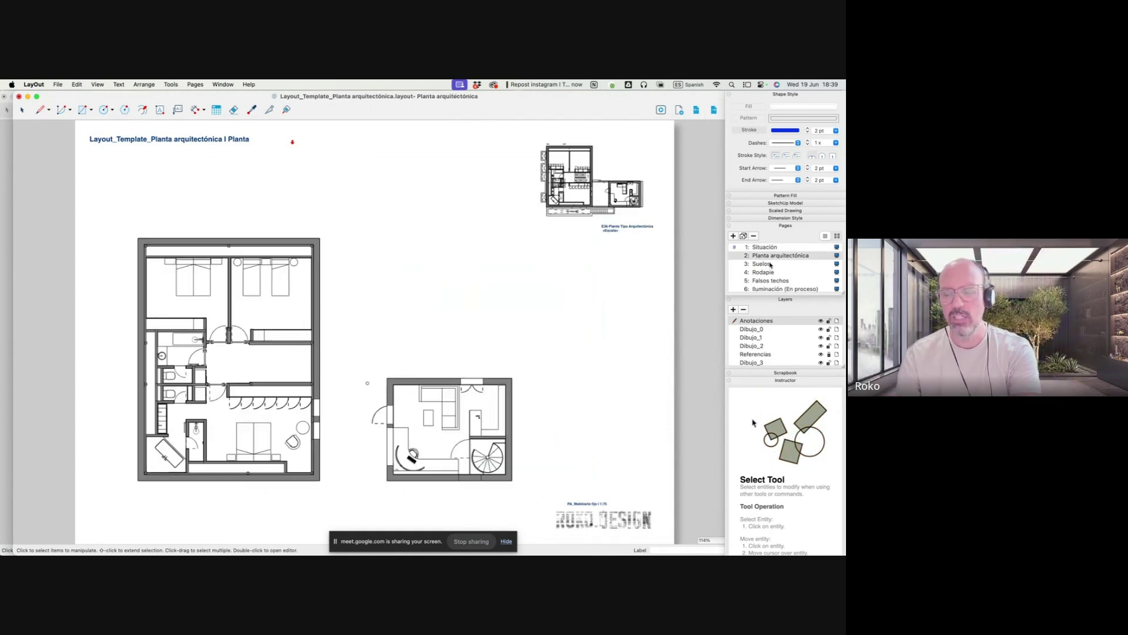
click(767, 264)
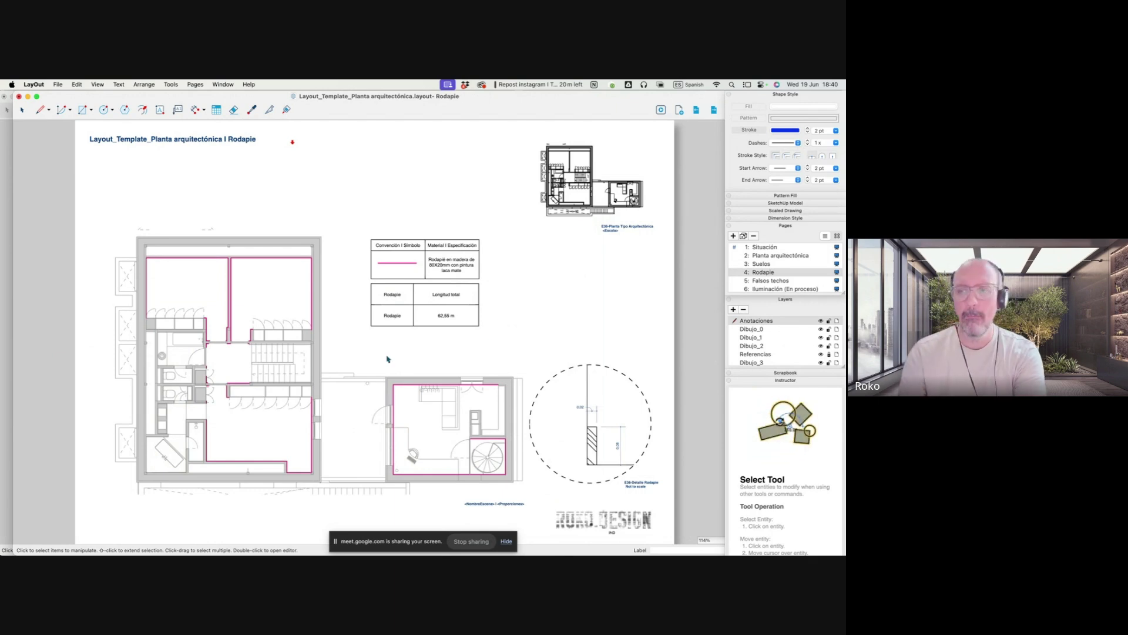
click(757, 257)
click(760, 264)
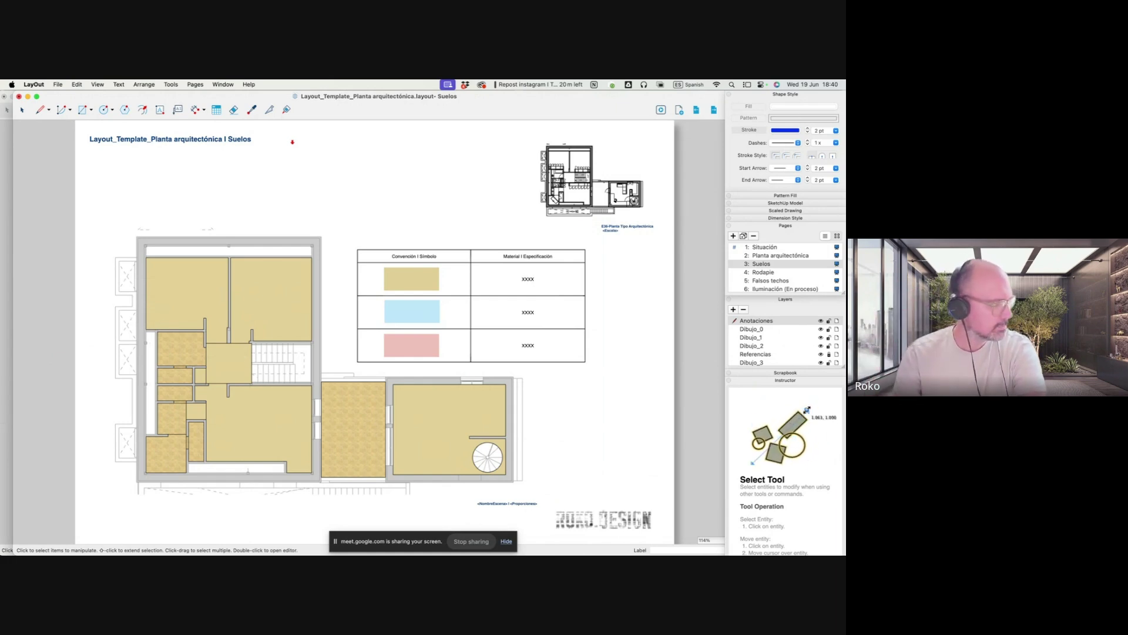
key(super+Tab)
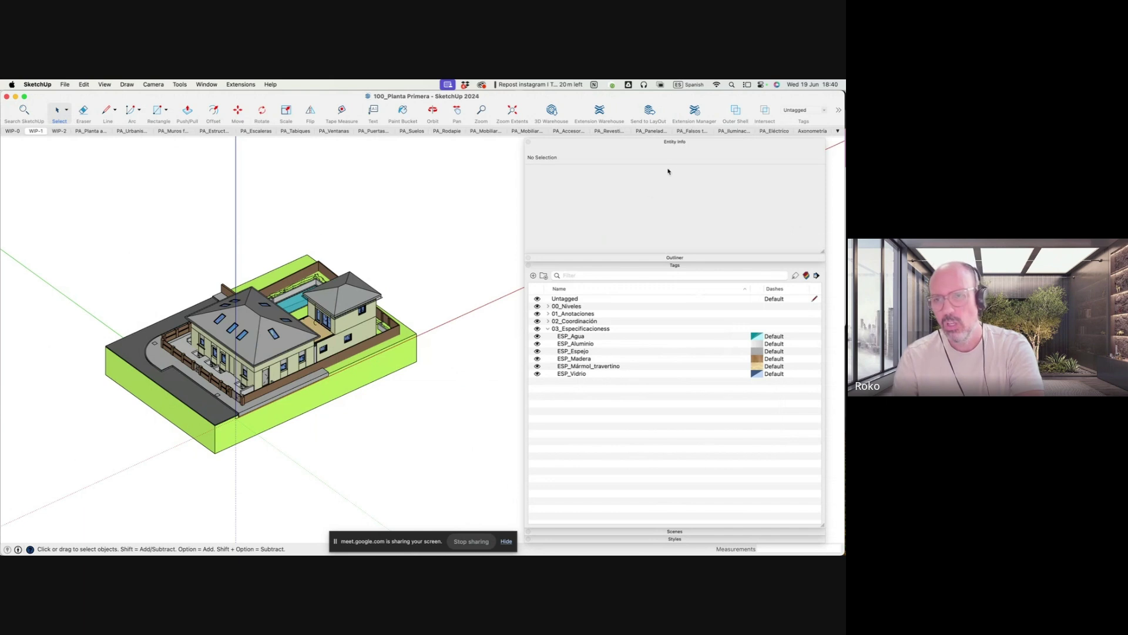
In the Outliner, expand 100_Planta Primera and enter its INT_Suelos floor-slab group for editing
click(693, 142)
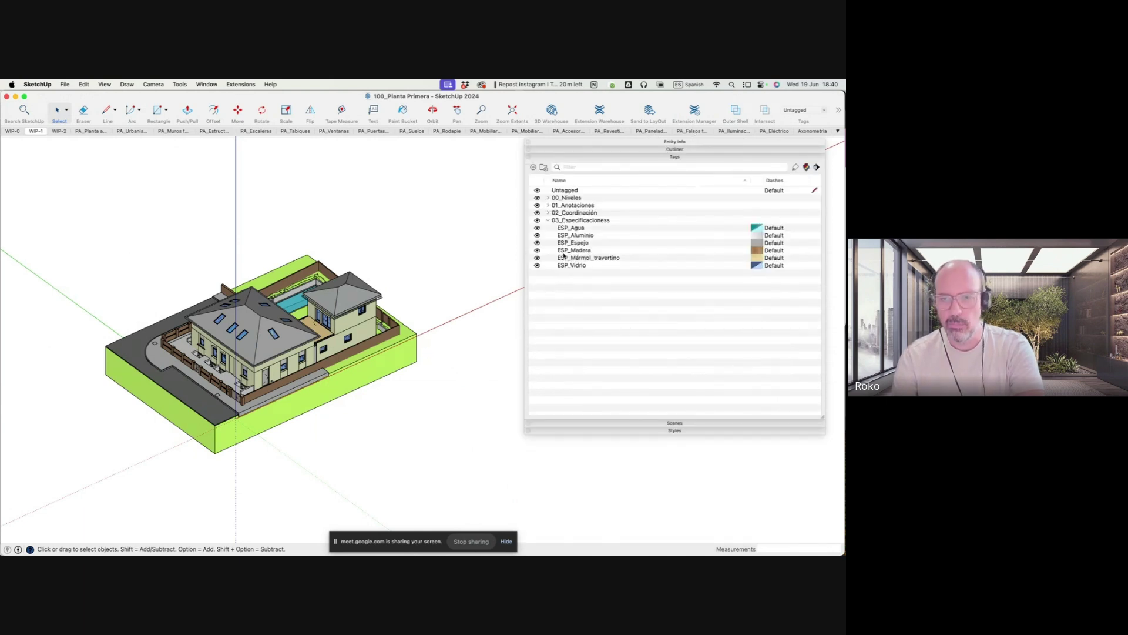
click(548, 222)
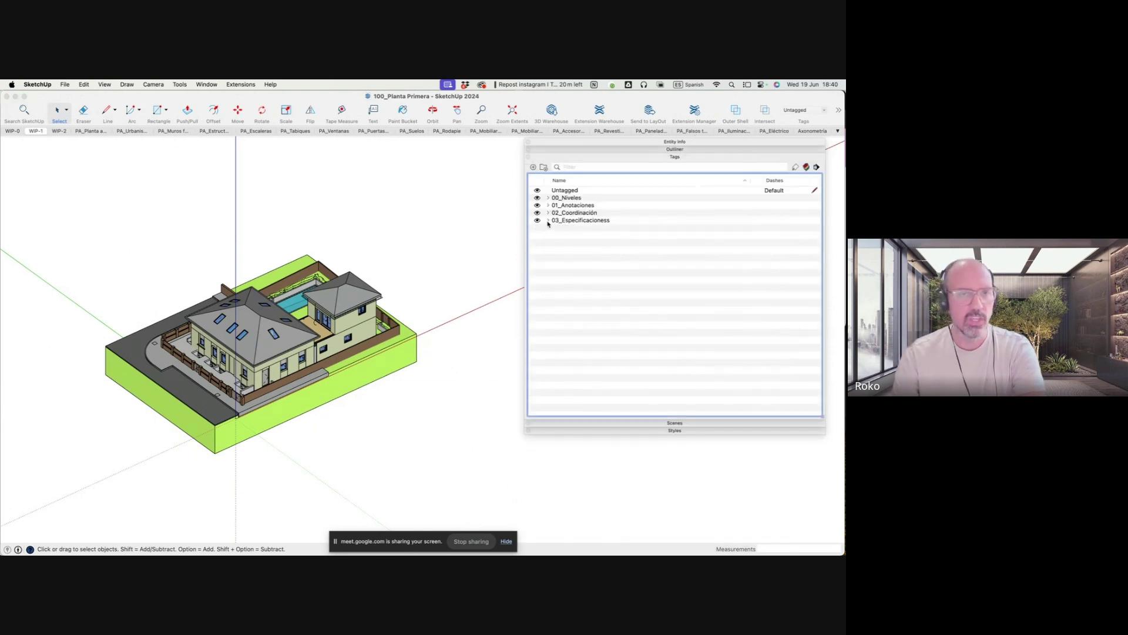
click(675, 149)
click(558, 199)
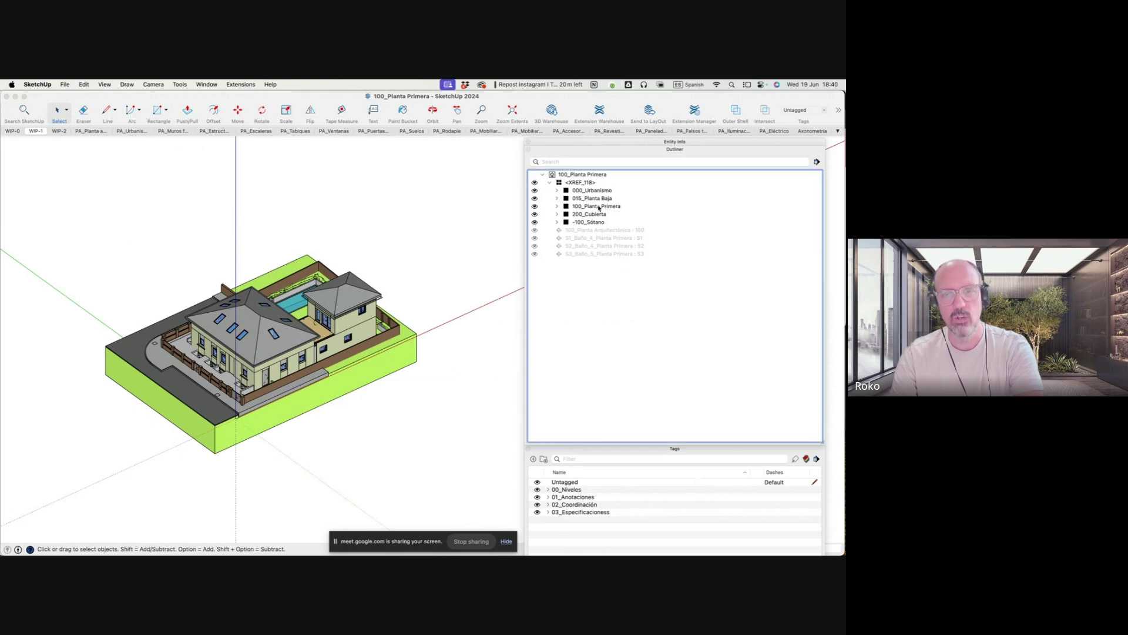
click(600, 206)
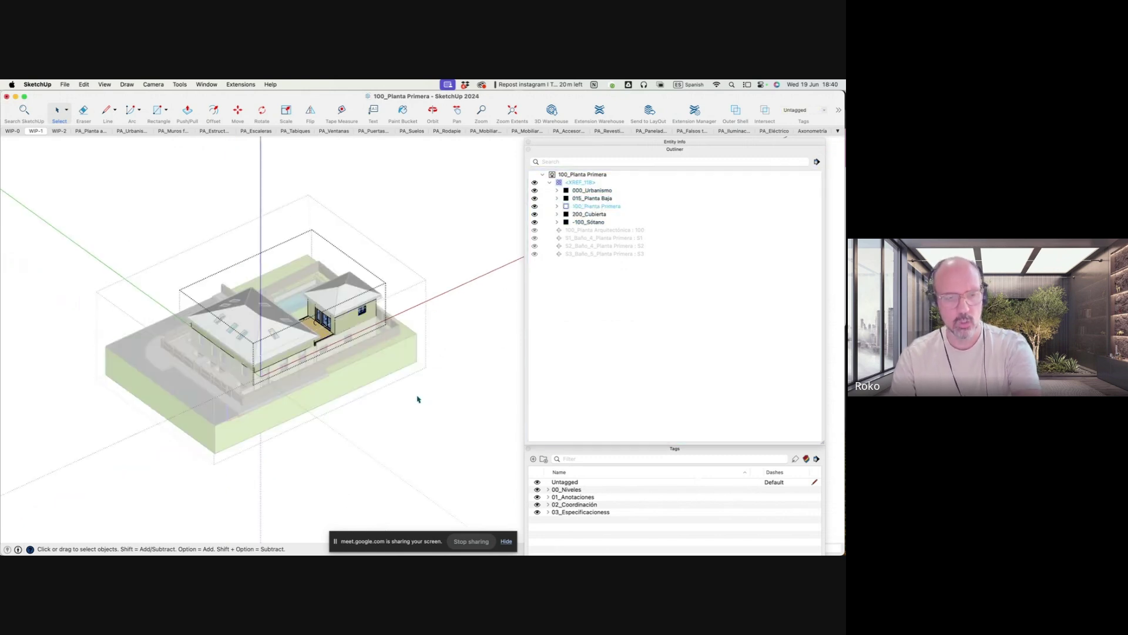
scroll(317, 371, up, 5)
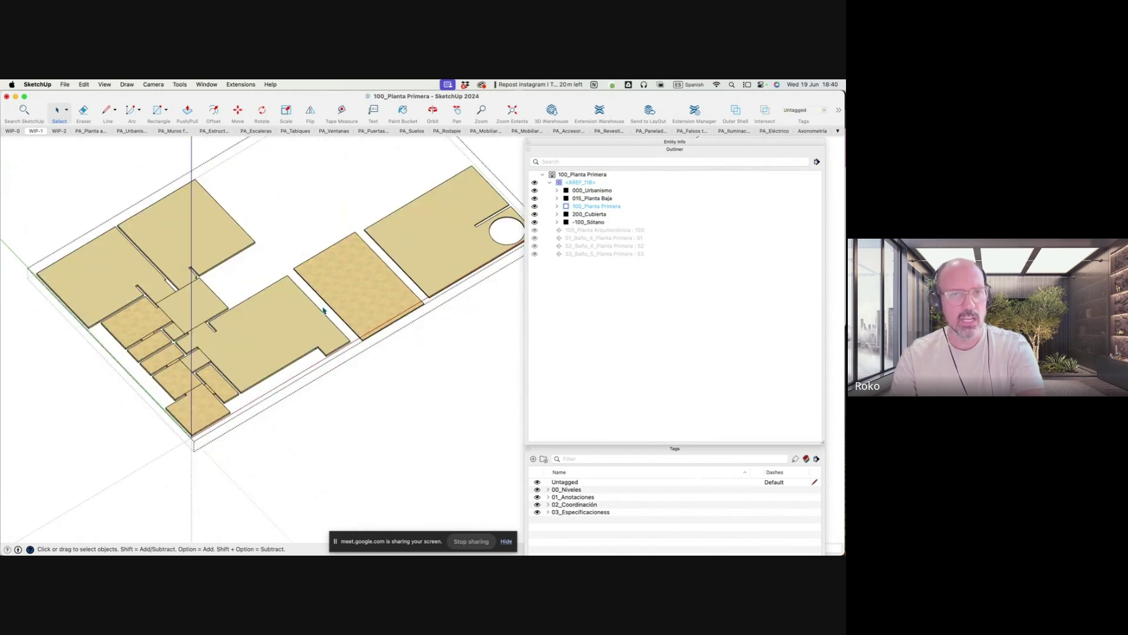
click(557, 206)
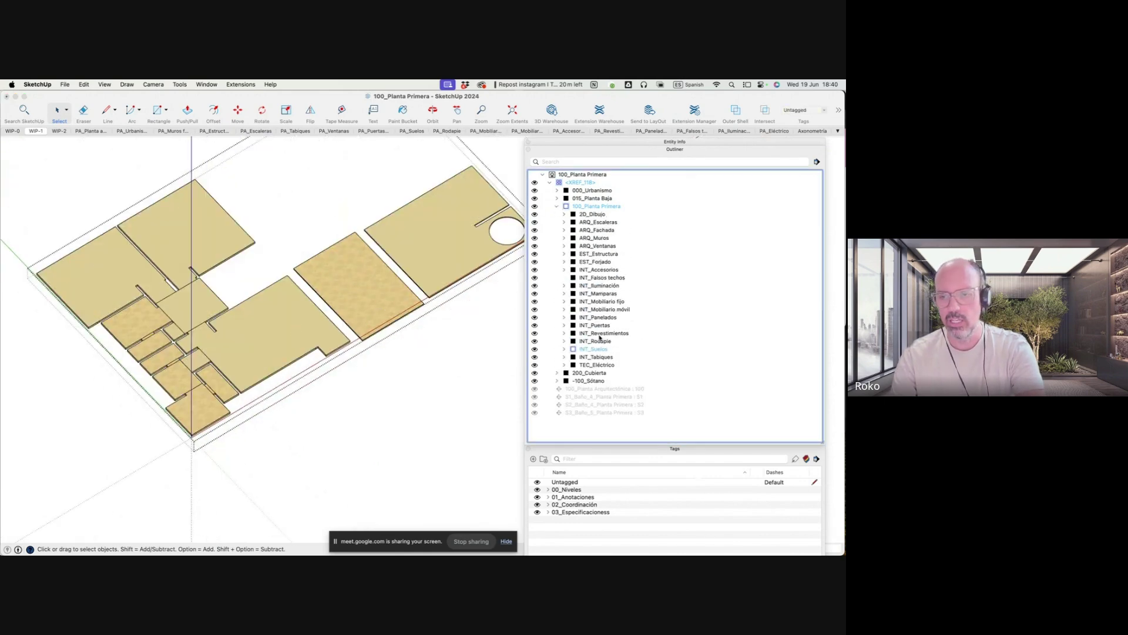
click(599, 340)
double_click(597, 350)
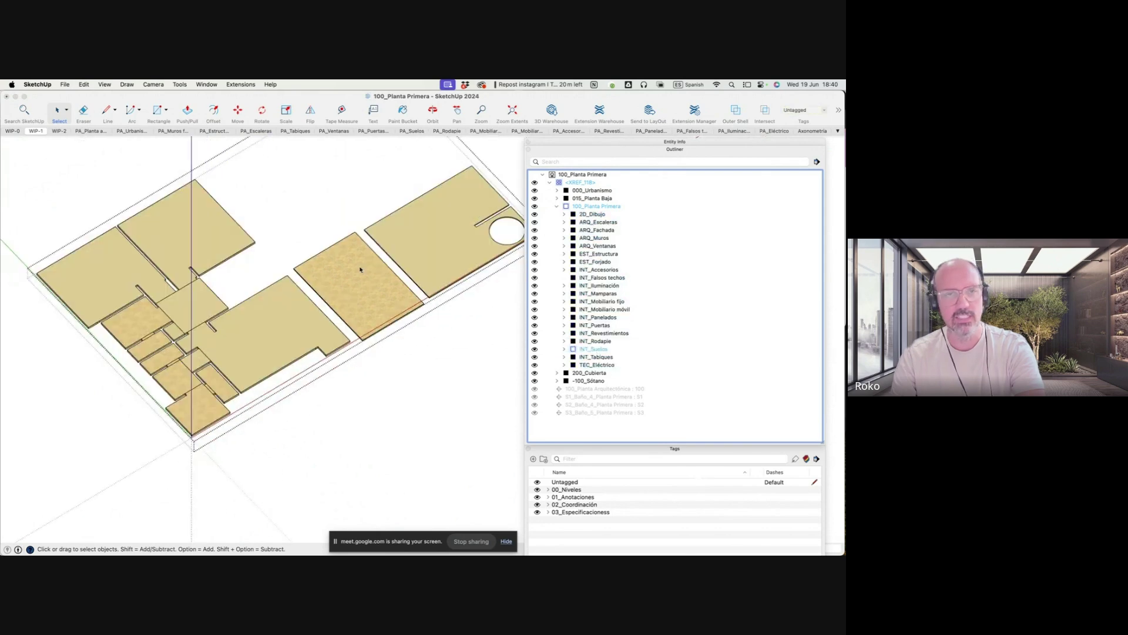
shift+scroll(379, 282, up, 3)
shift+scroll(397, 309, up, 3)
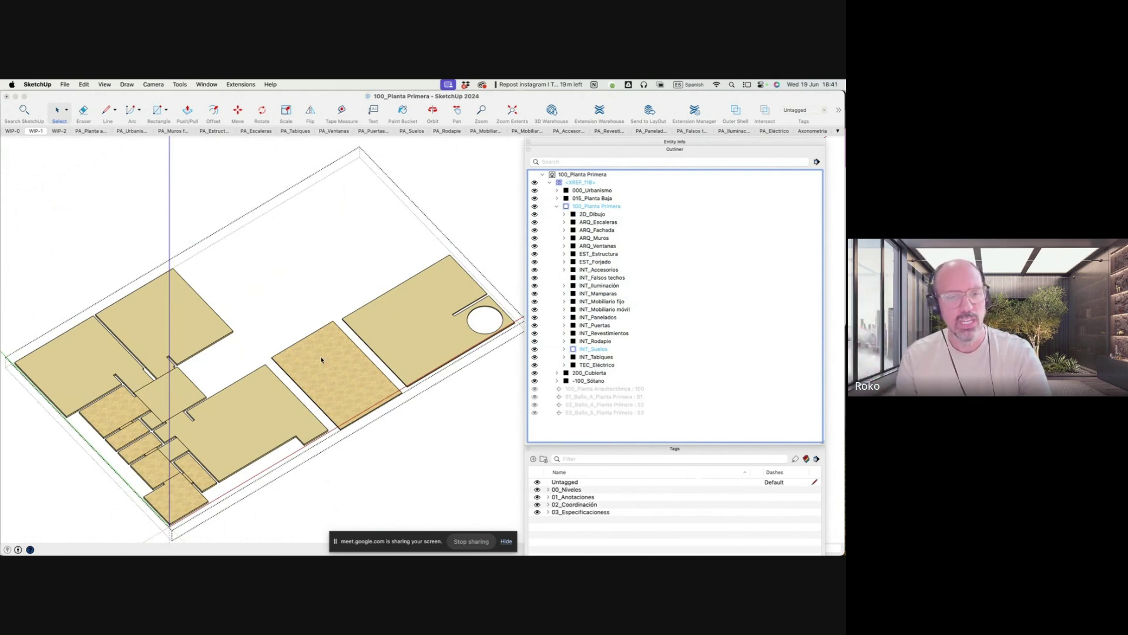
Select all ten floor slabs sharing the ESP_Mármol_travertino tag
middle_drag(284, 347, 270, 380)
click(257, 399)
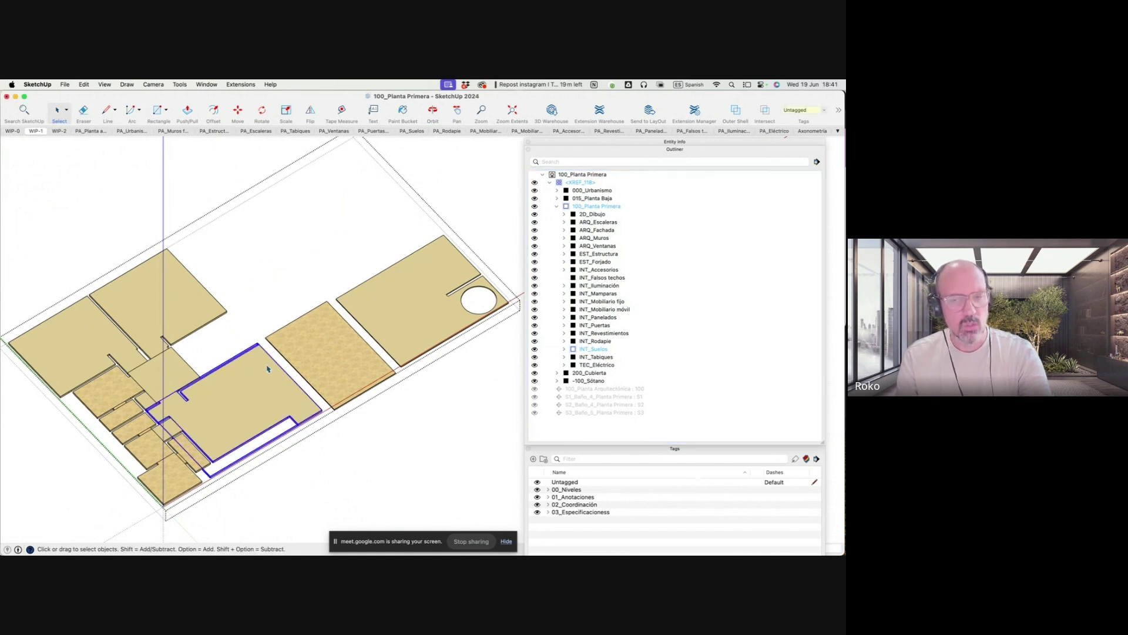
click(665, 142)
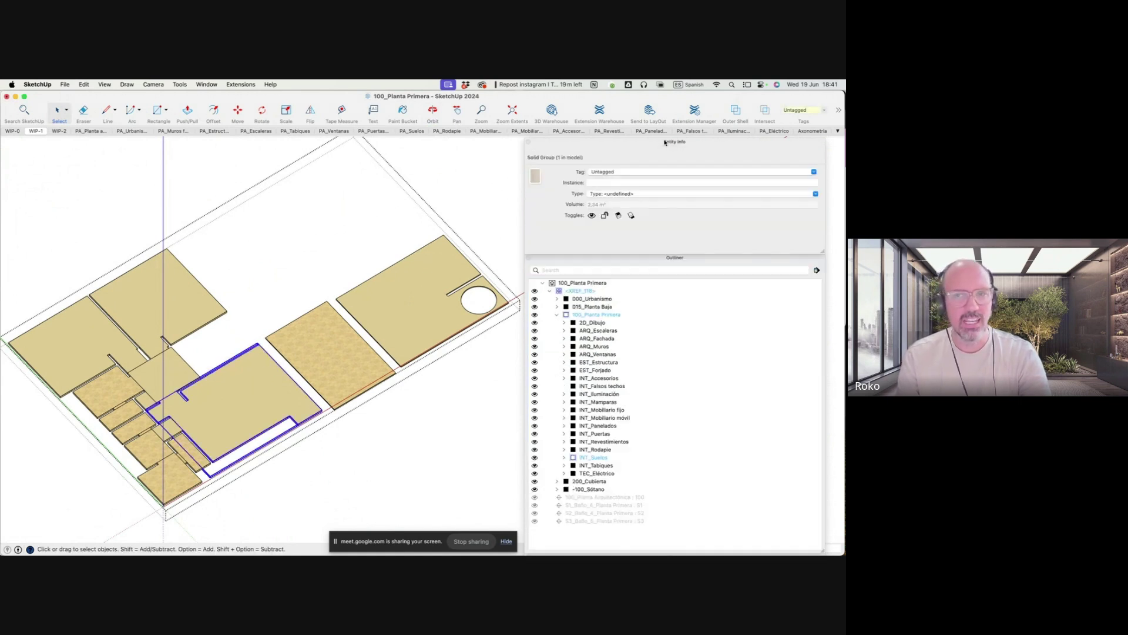
click(321, 366)
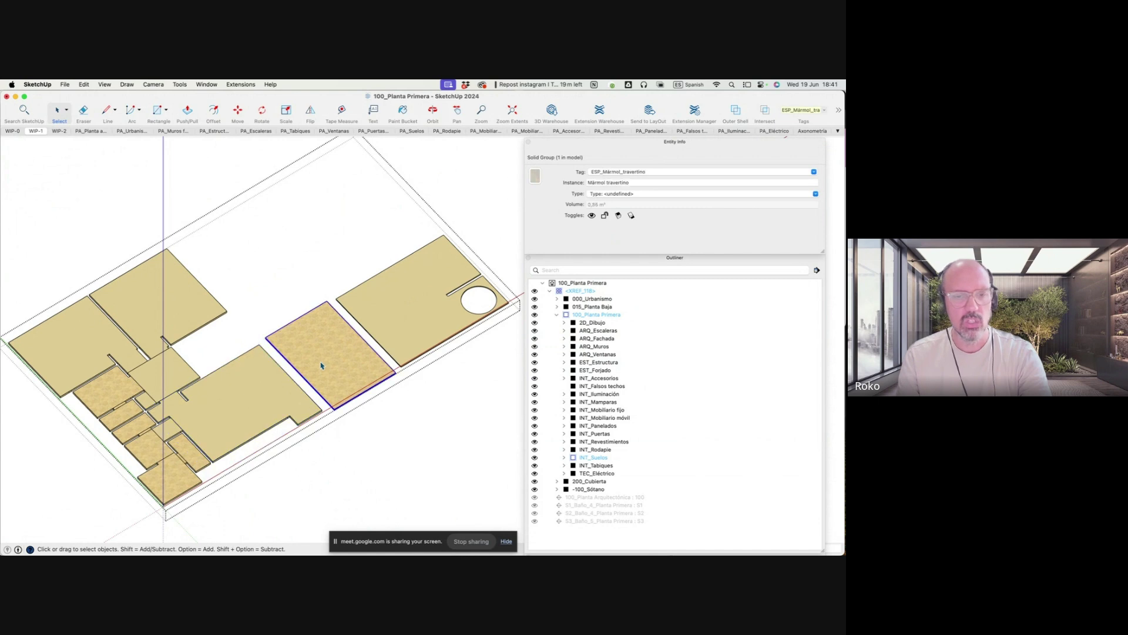
scroll(327, 364, down, 2)
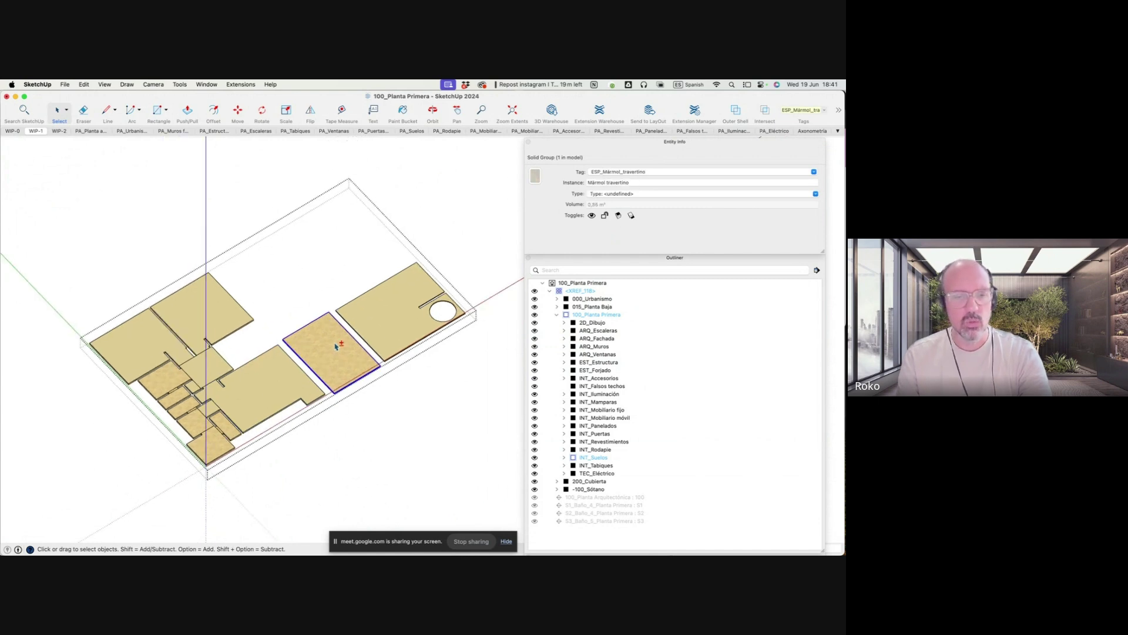
scroll(330, 344, up, 3)
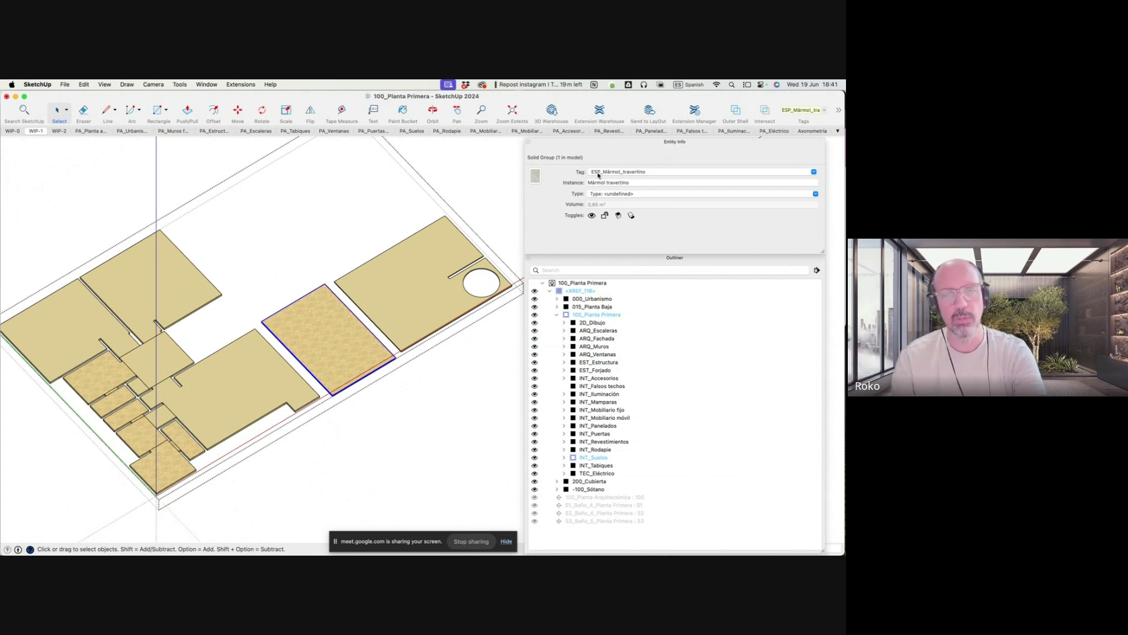
right_click(315, 333)
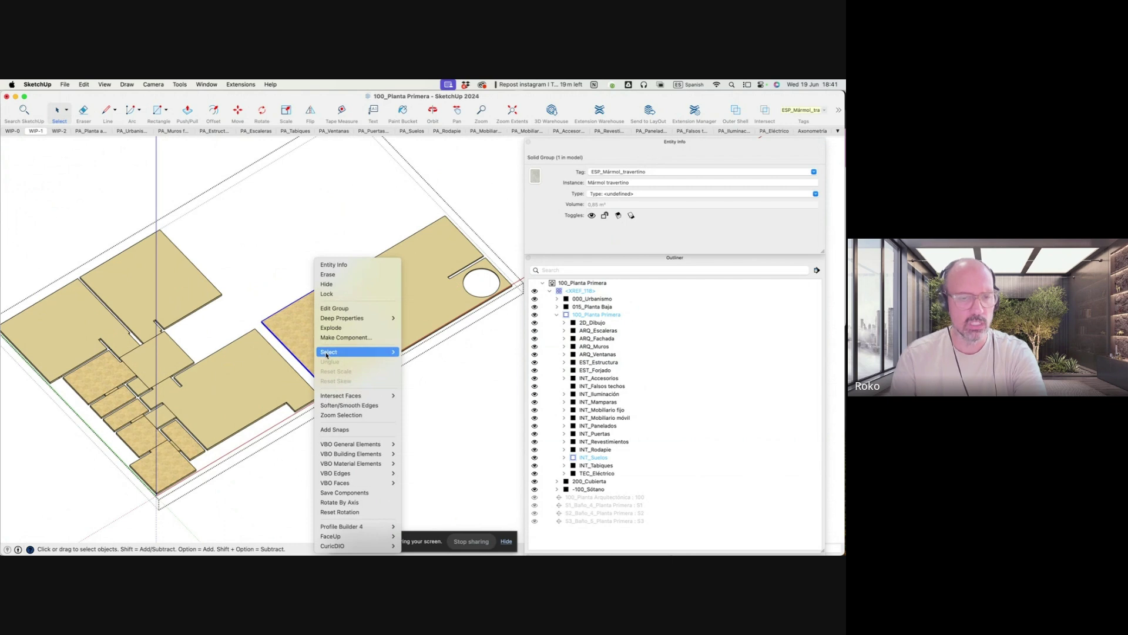
mouse_move(329, 351)
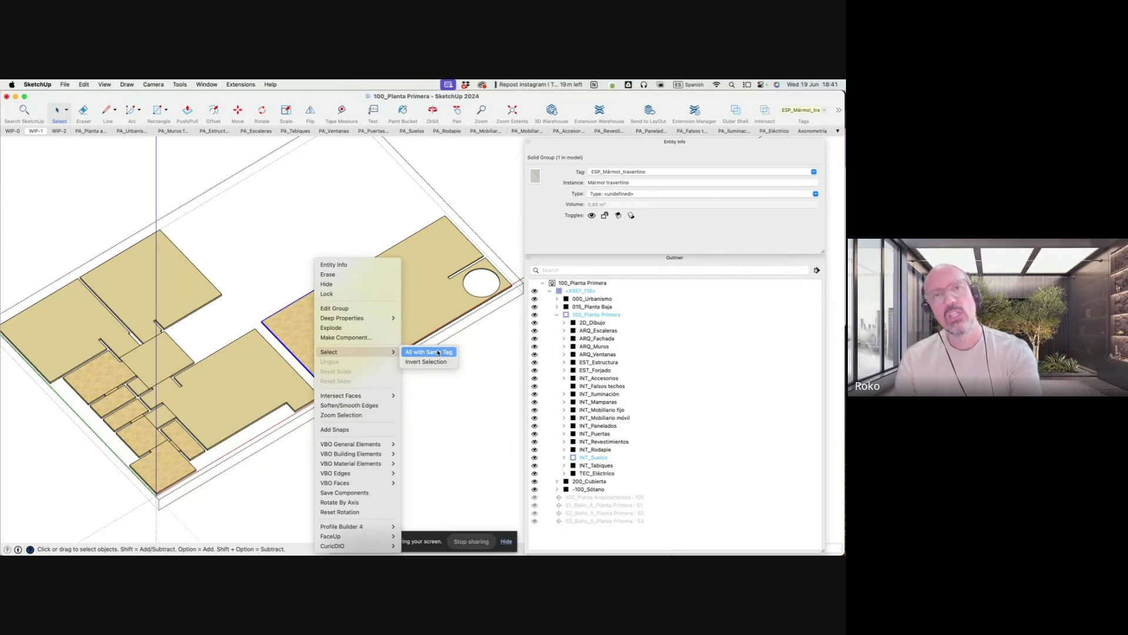
click(438, 352)
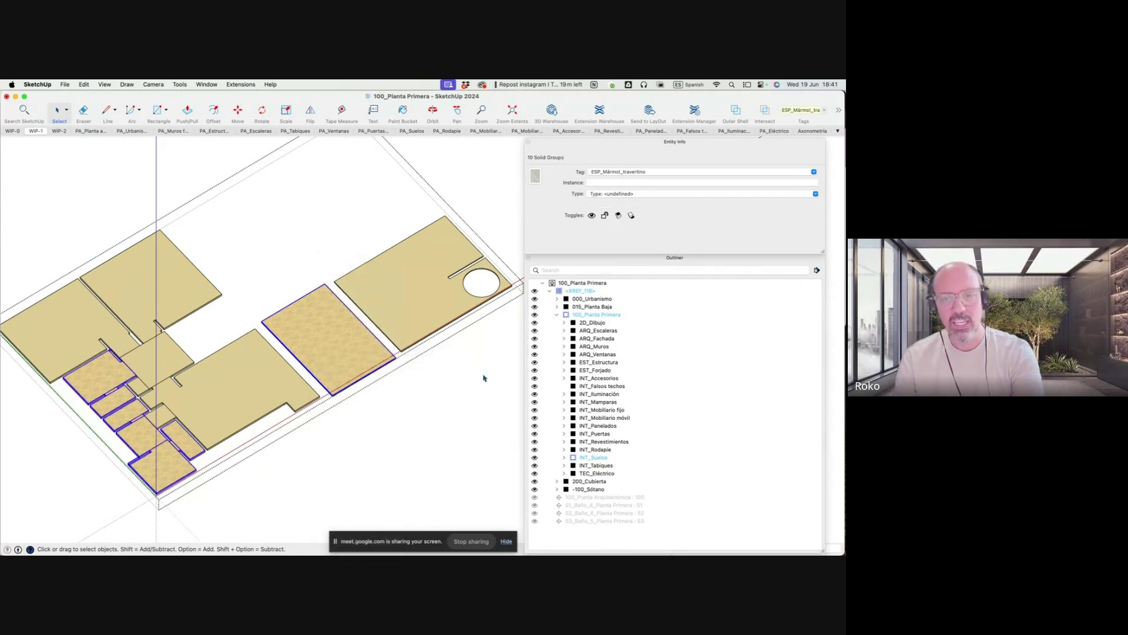
Name the ten selected groups ESP_Mármol_travertino by pasting in their tag name
click(564, 458)
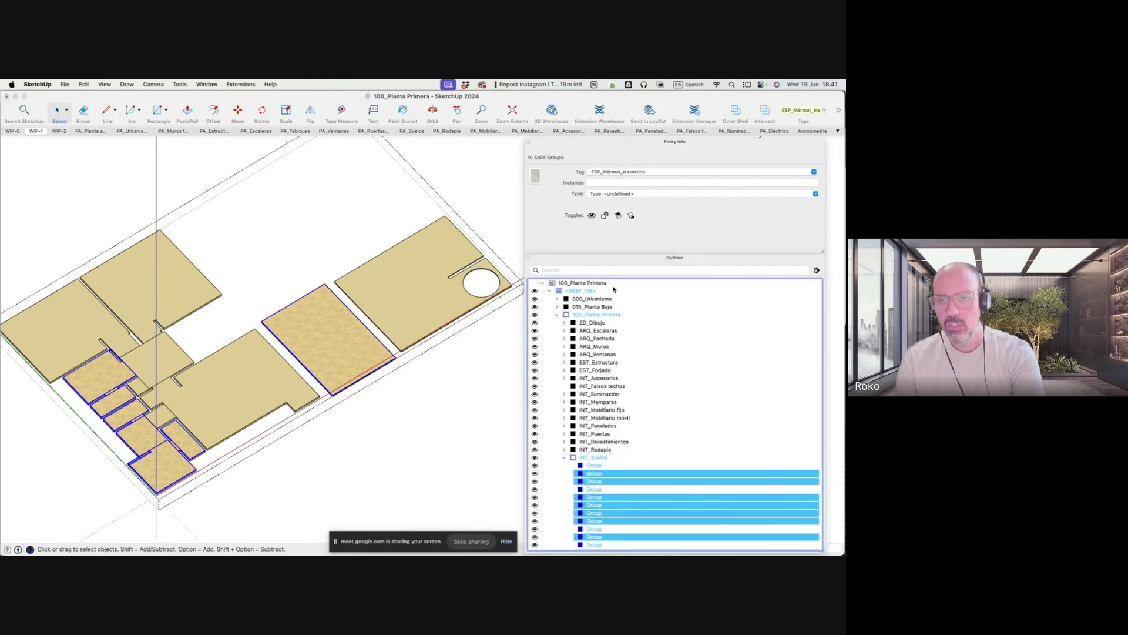
click(605, 144)
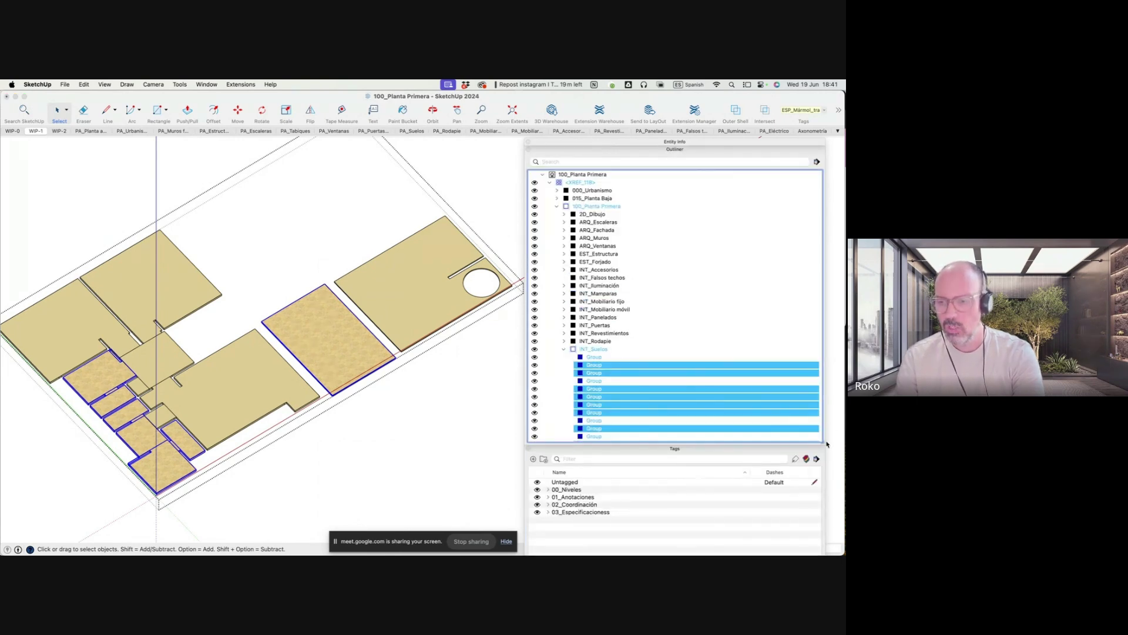
drag(827, 444, 822, 489)
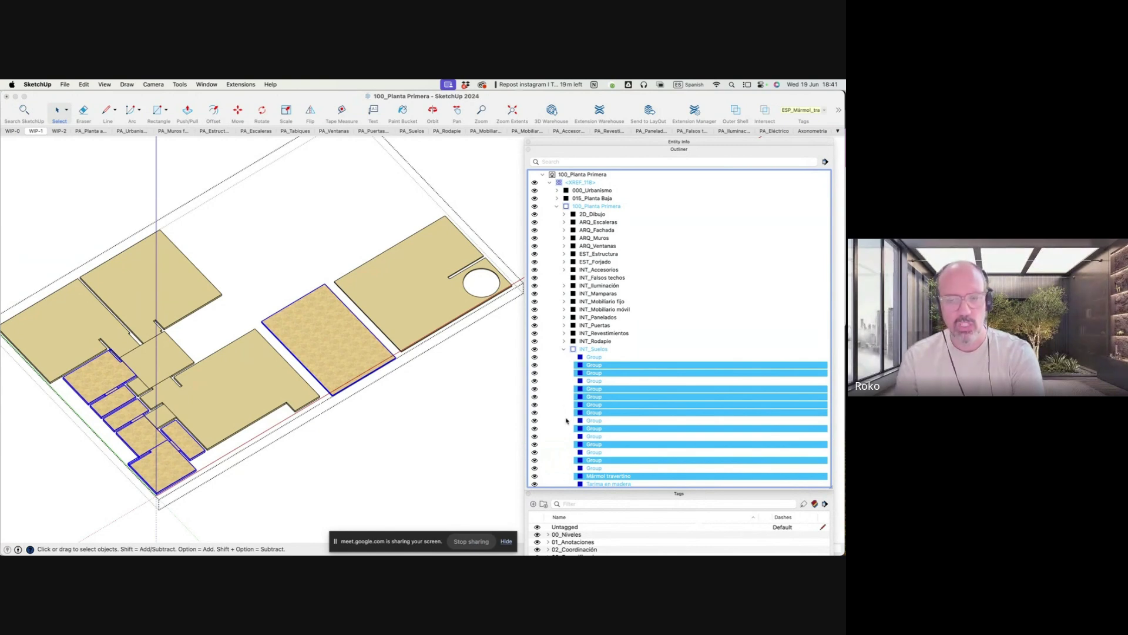
click(645, 143)
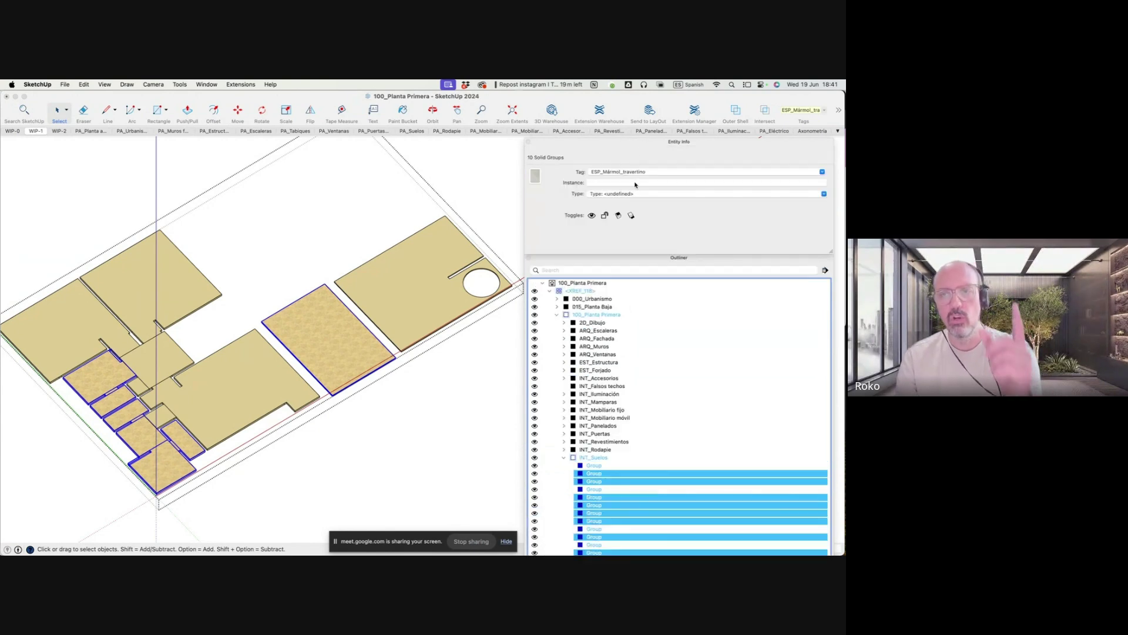
double_click(620, 172)
key(super+c)
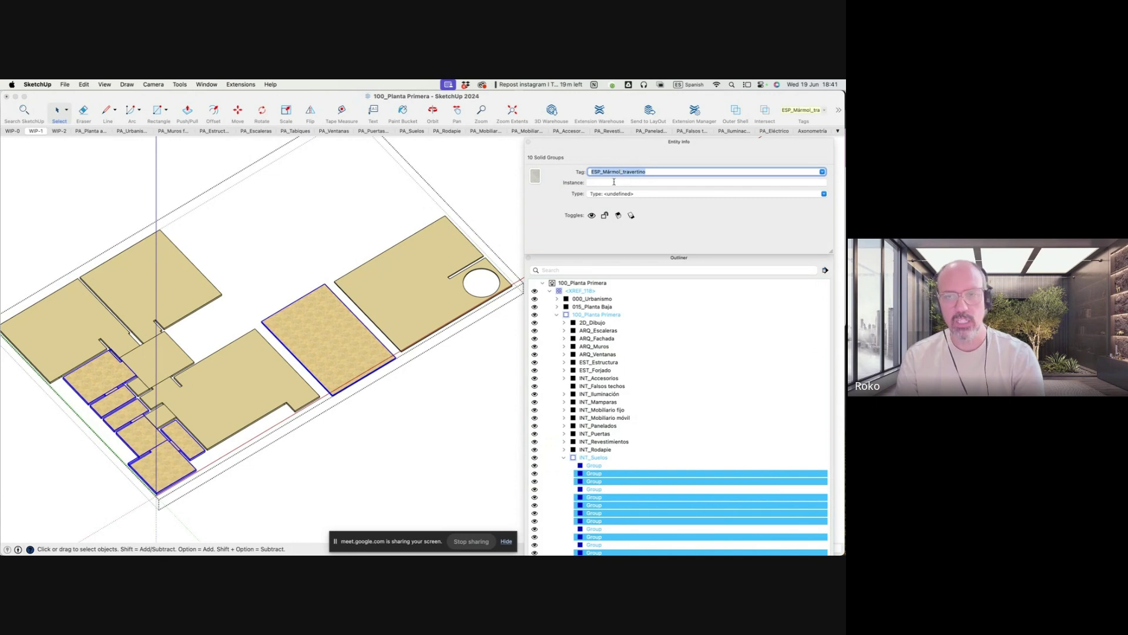
click(614, 181)
key(super+v)
key(Return)
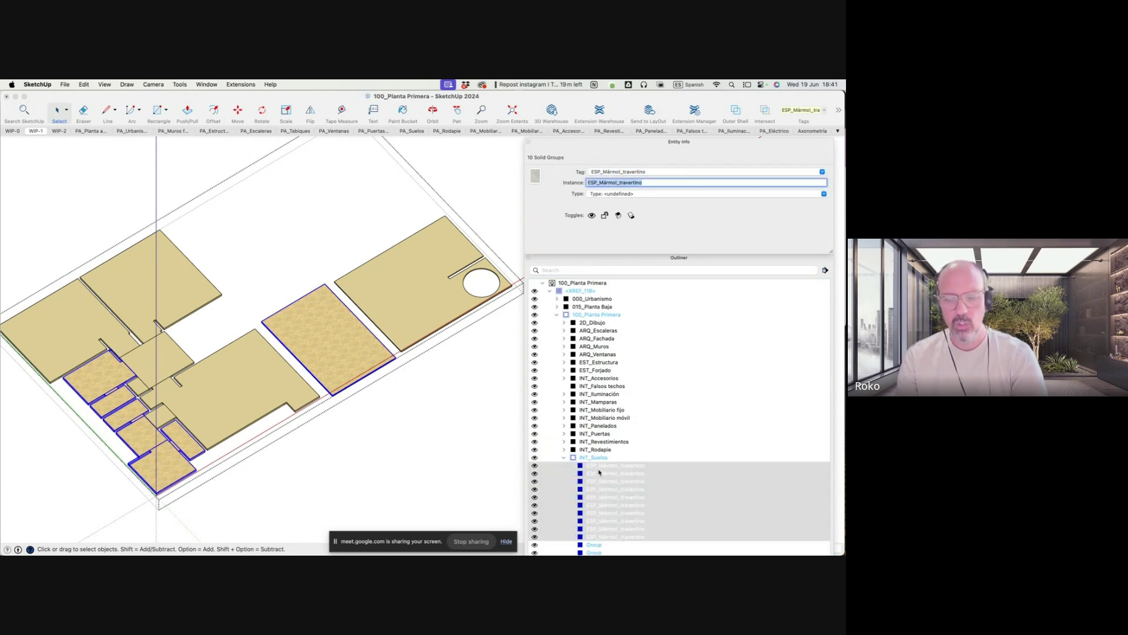
Hide the ten travertine floor groups in the Outliner
scroll(599, 472, down, 3)
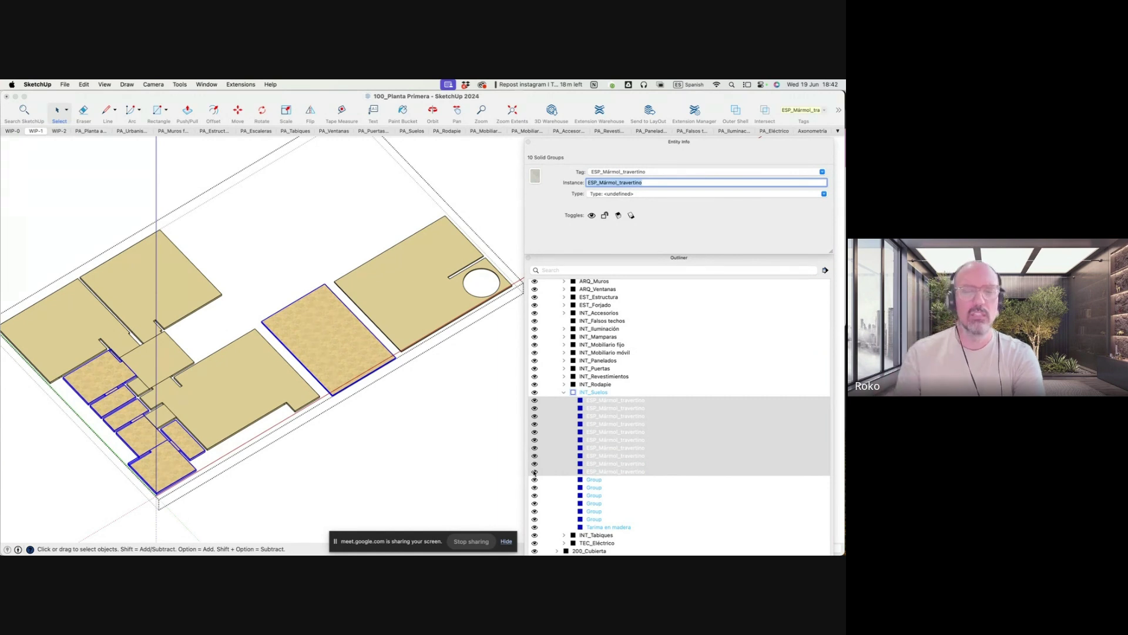
click(535, 472)
click(604, 503)
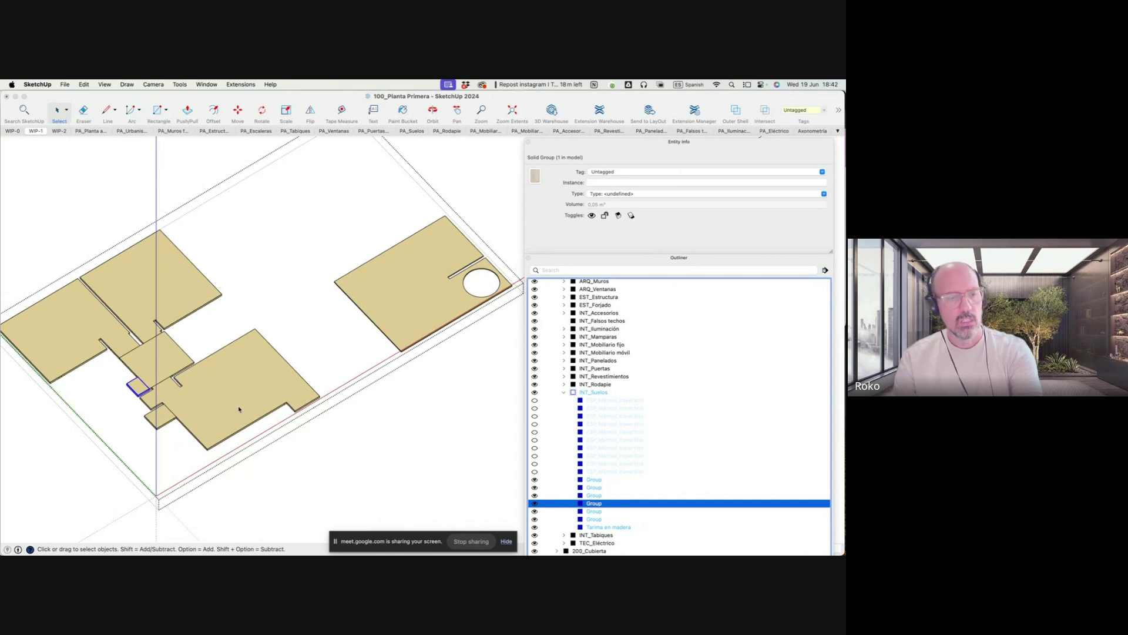
Give the seven remaining floor groups the ESP_Madera tag and name, then exit the group
key(super+a)
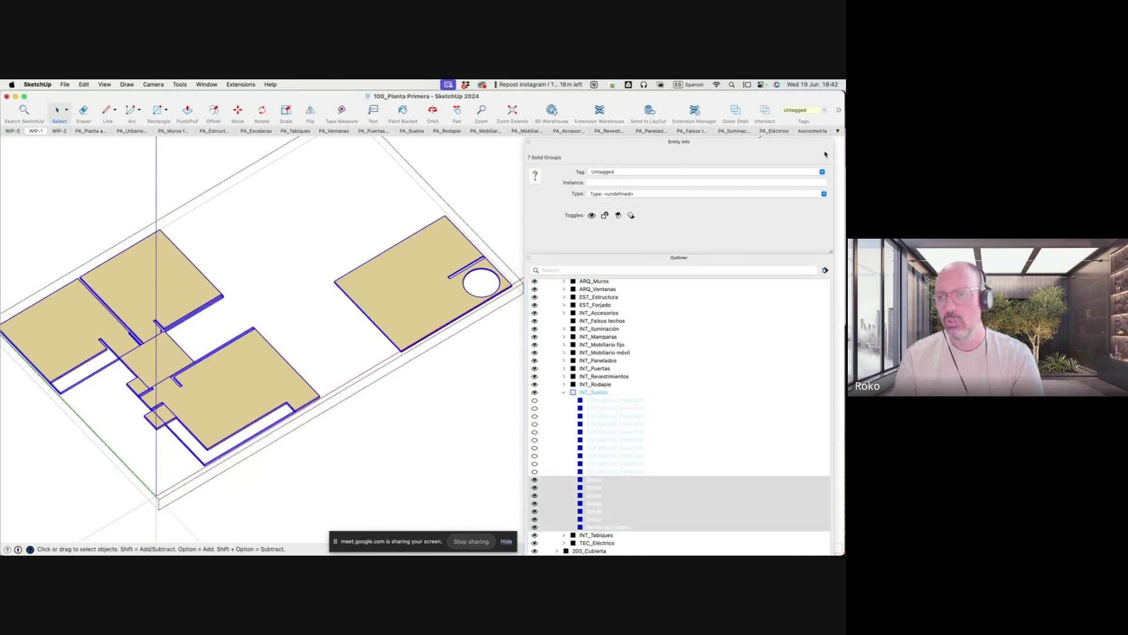
click(822, 171)
text(ESP)
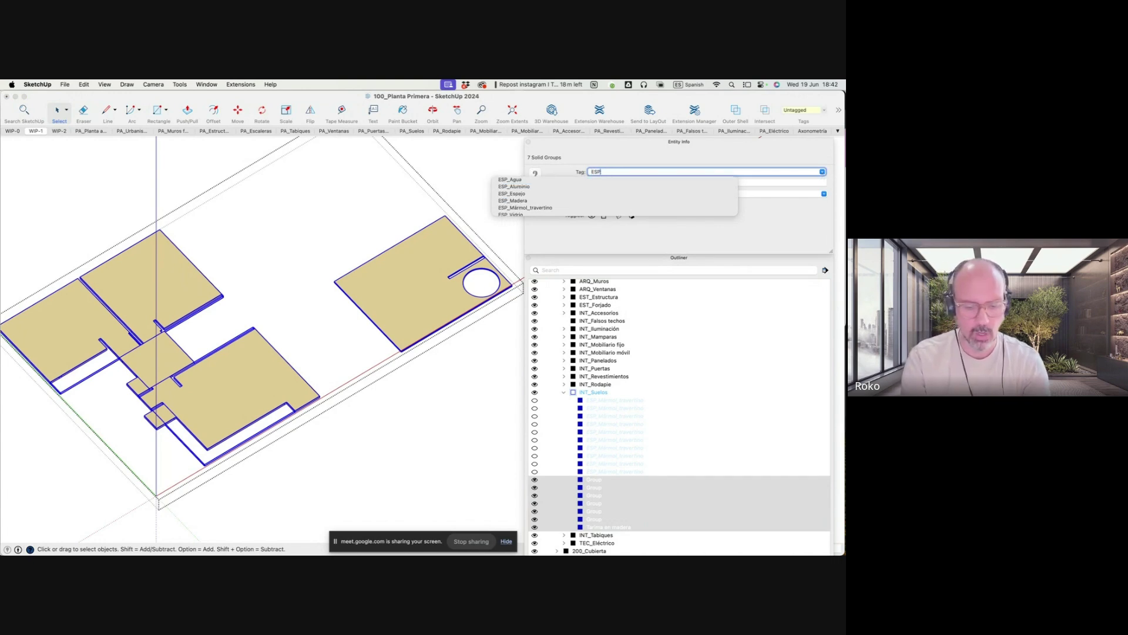
text(;m_Madera)
key(Return)
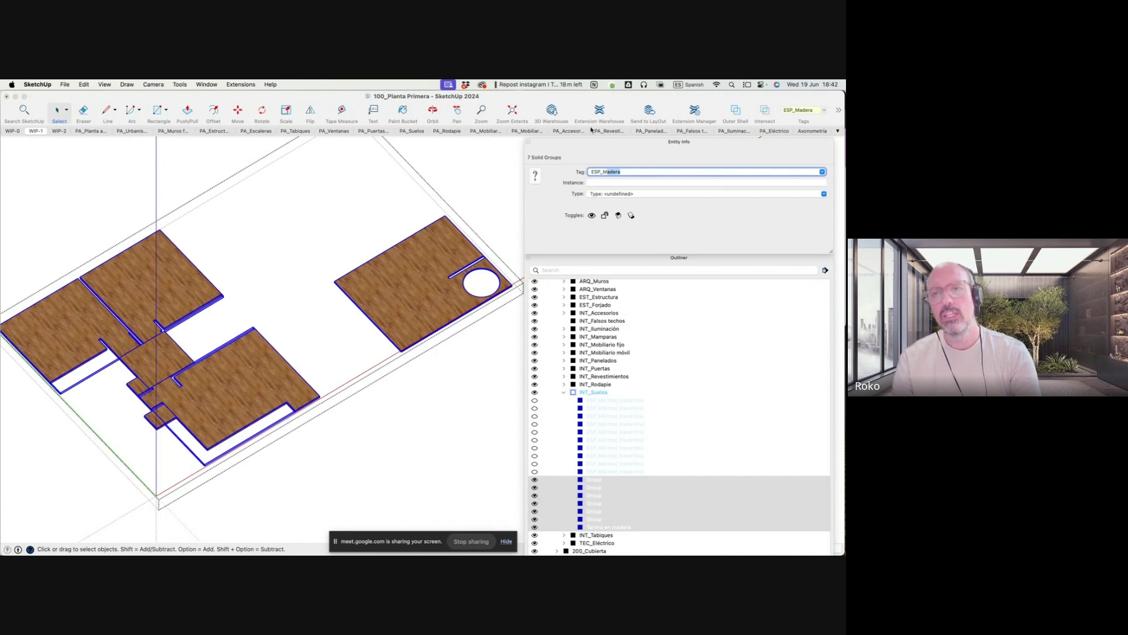
click(608, 182)
text(ESP_Madera)
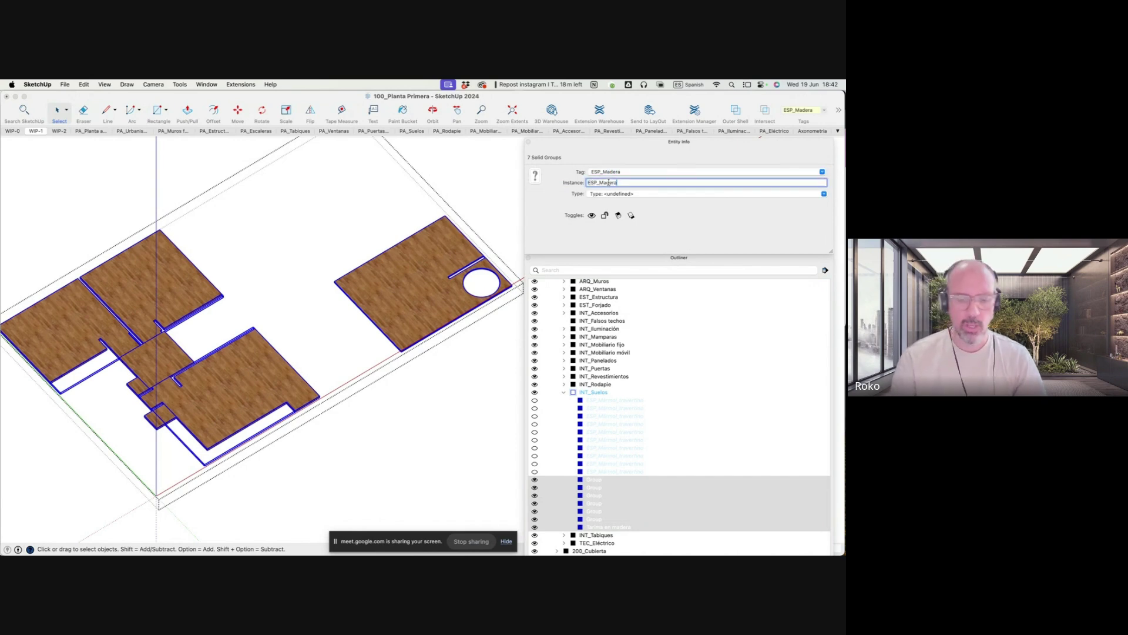
key(Return)
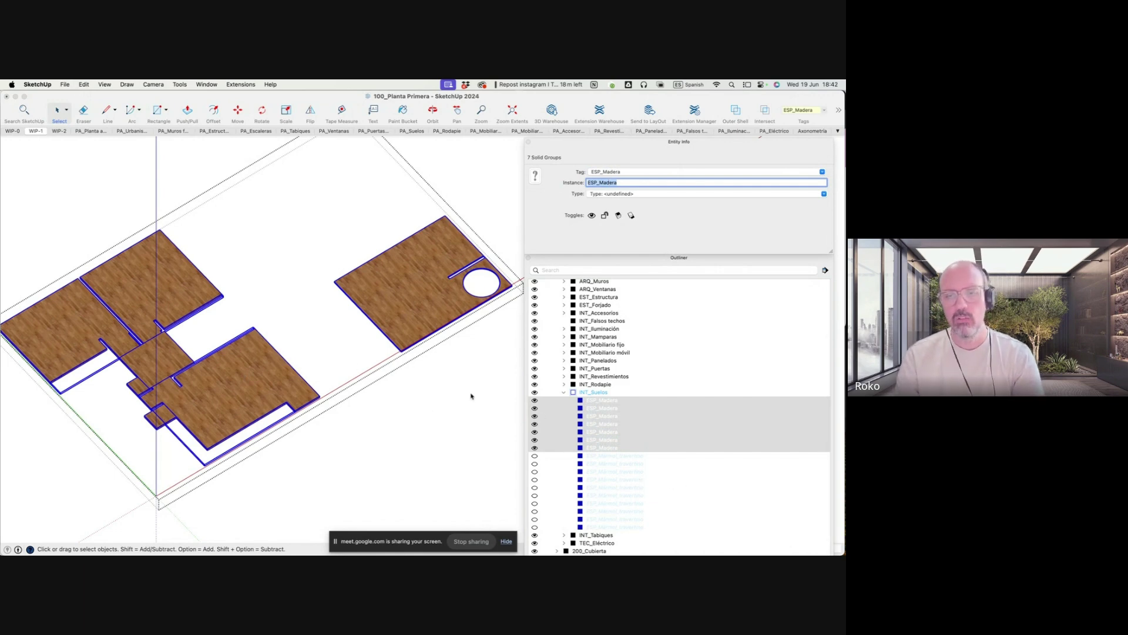
click(240, 238)
key(Escape)
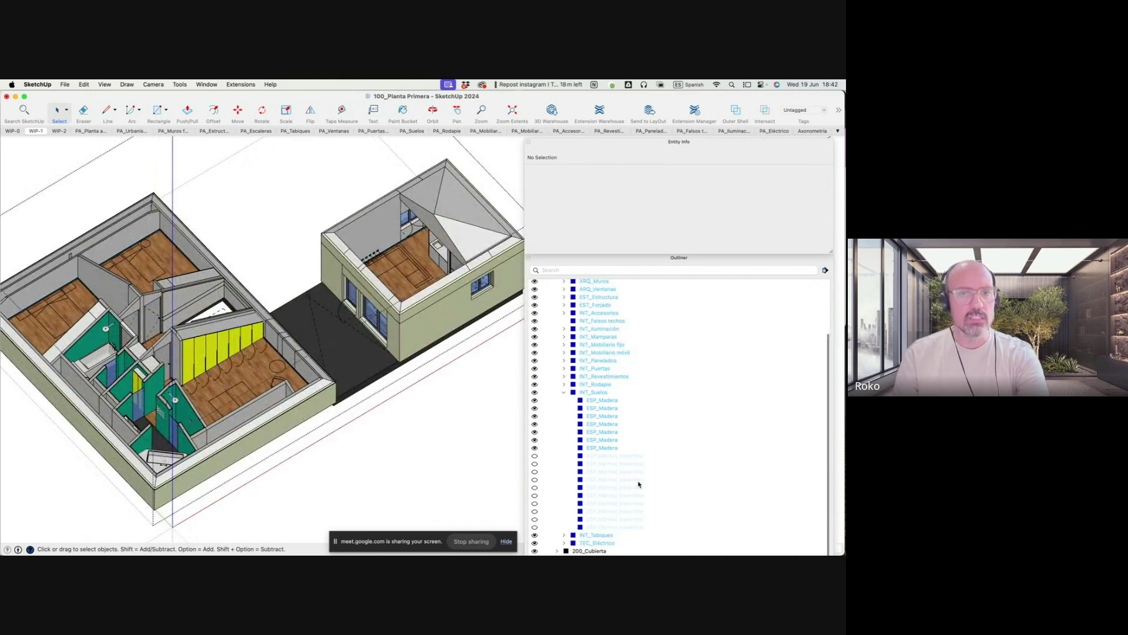
Orbit and zoom to inspect the newly textured first-floor slabs
middle_drag(206, 345, 346, 312)
scroll(347, 313, up, 3)
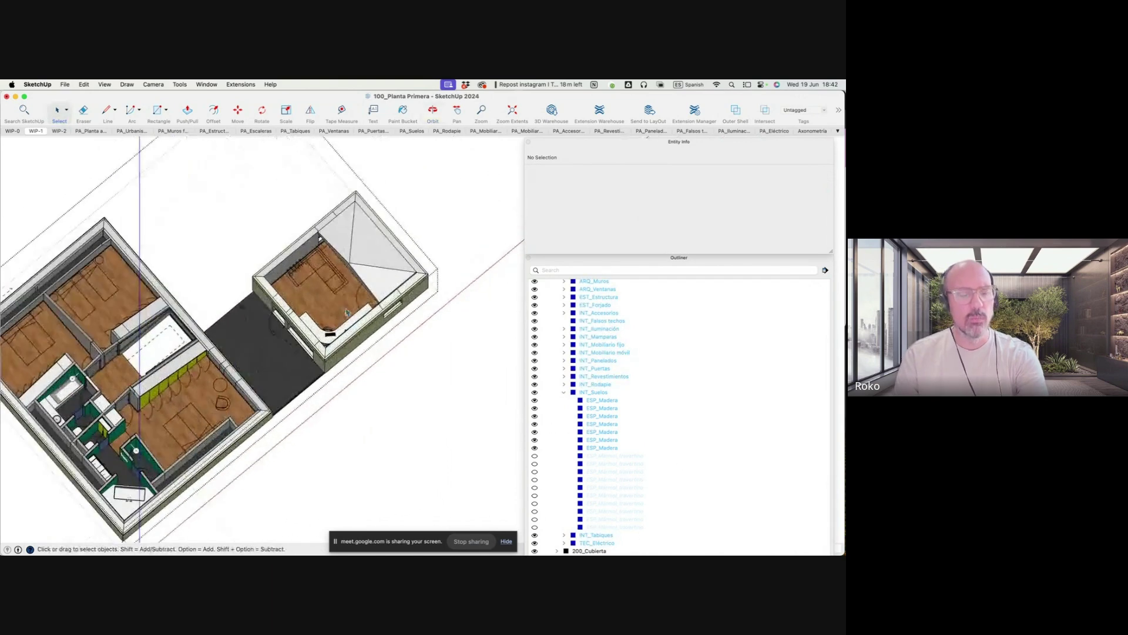
shift+middle_drag(253, 340, 306, 323)
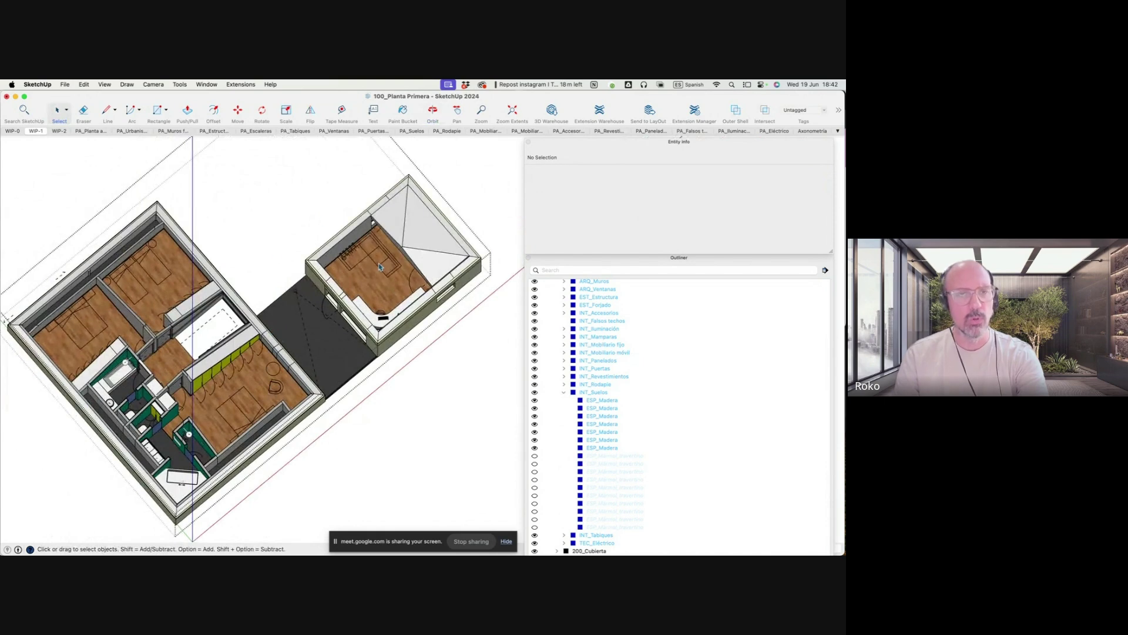
key(Page_Down)
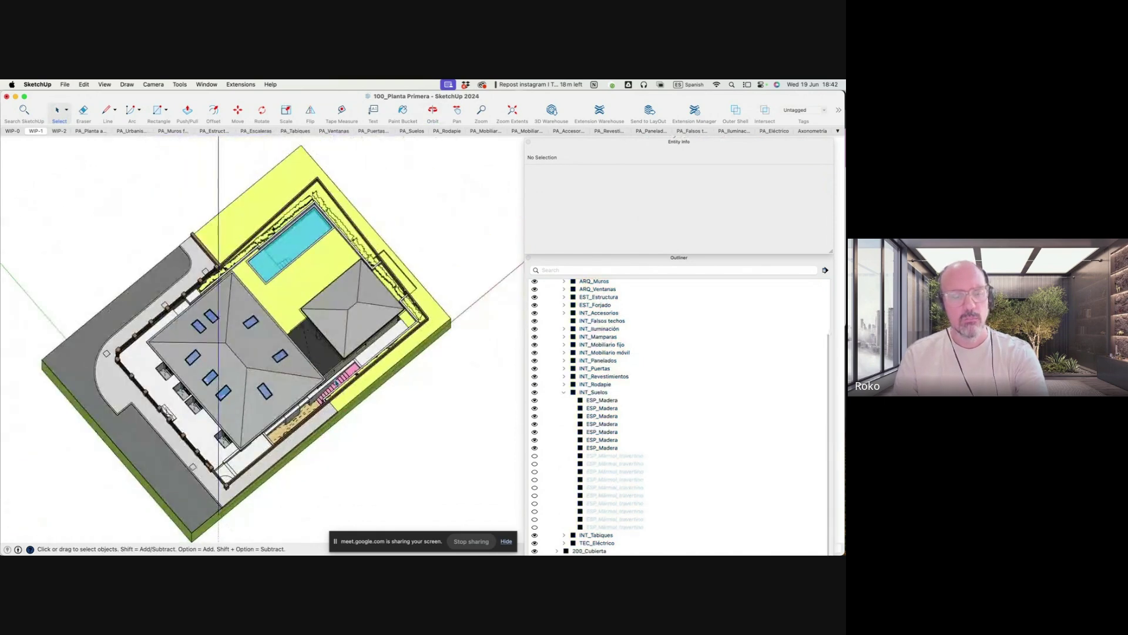
scroll(302, 322, up, 3)
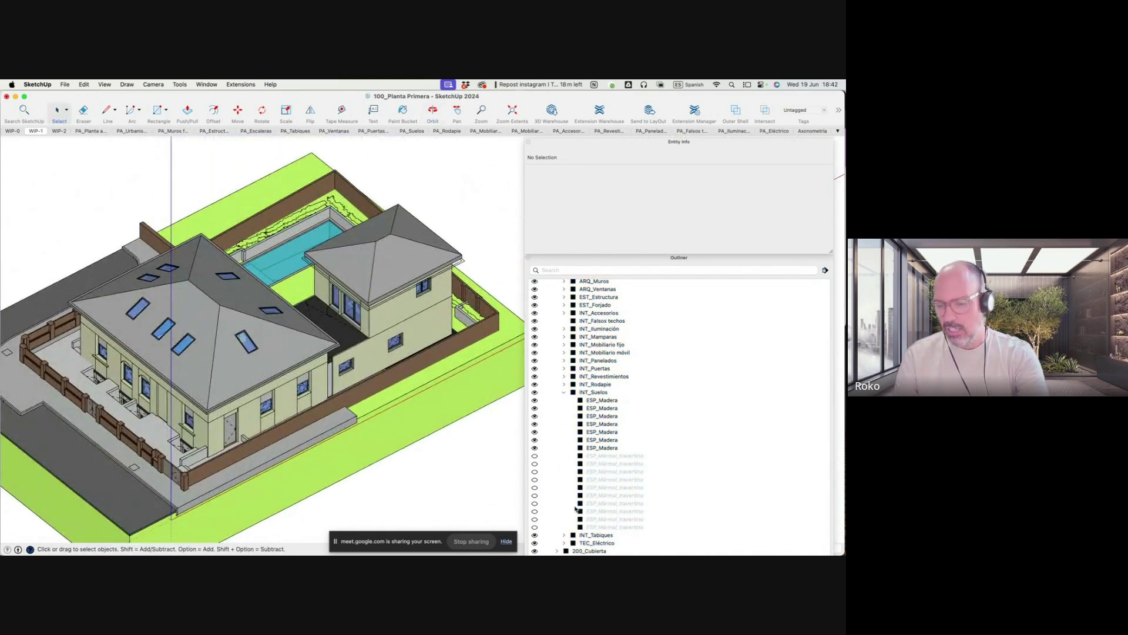
click(565, 393)
double_click(384, 323)
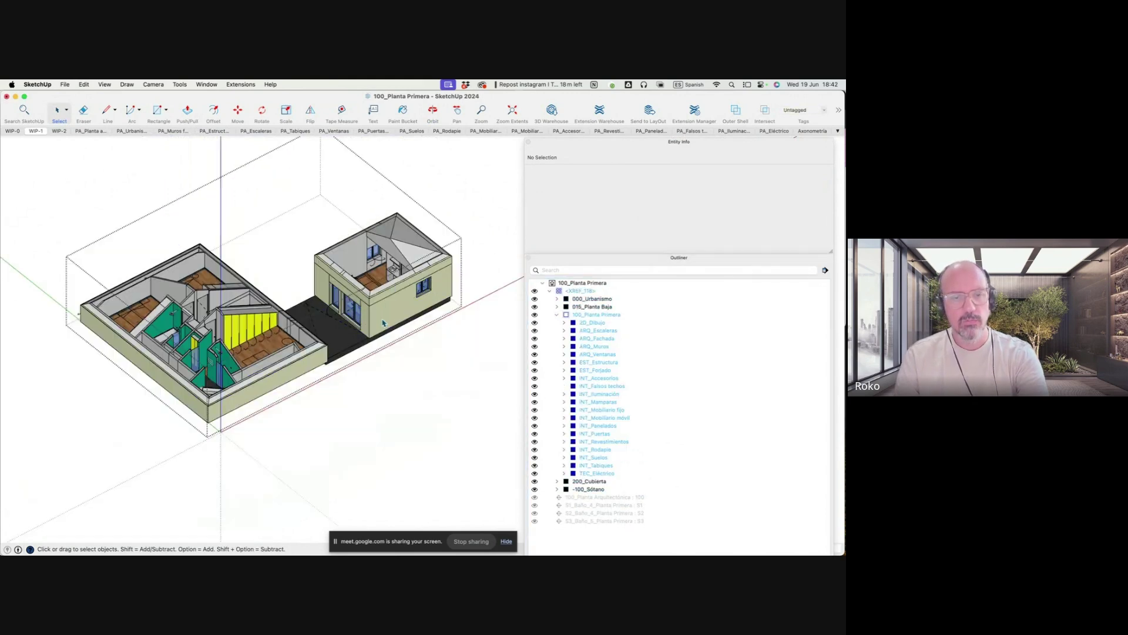
middle_drag(374, 291, 247, 376)
scroll(194, 411, up, 3)
double_click(171, 435)
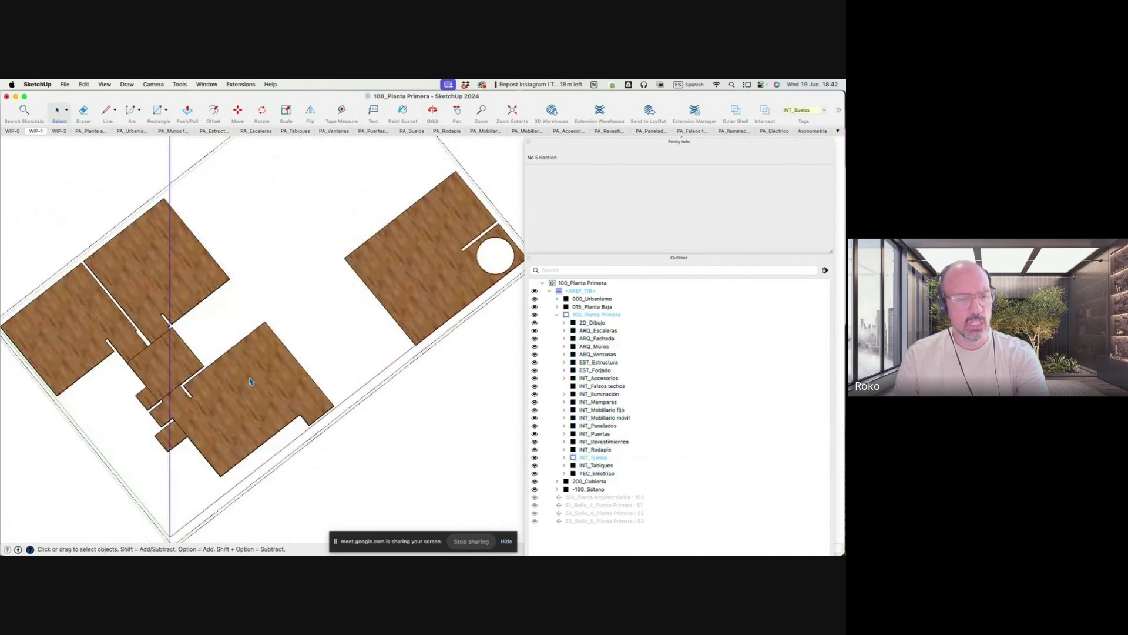
click(150, 441)
scroll(230, 382, up, 2)
scroll(231, 382, up, 2)
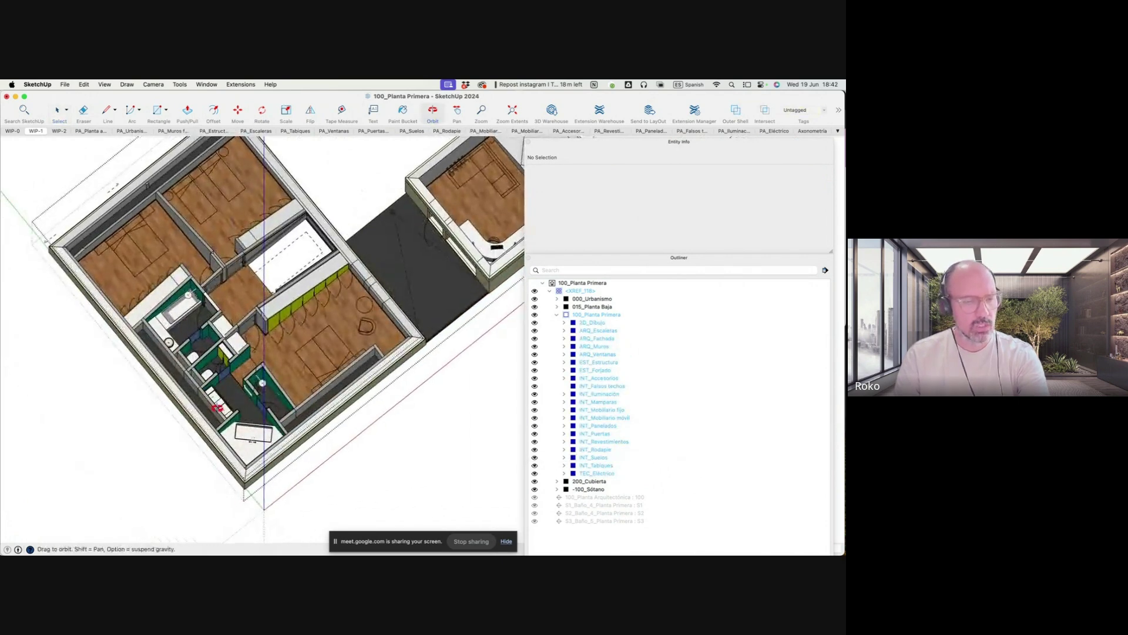
scroll(231, 382, up, 2)
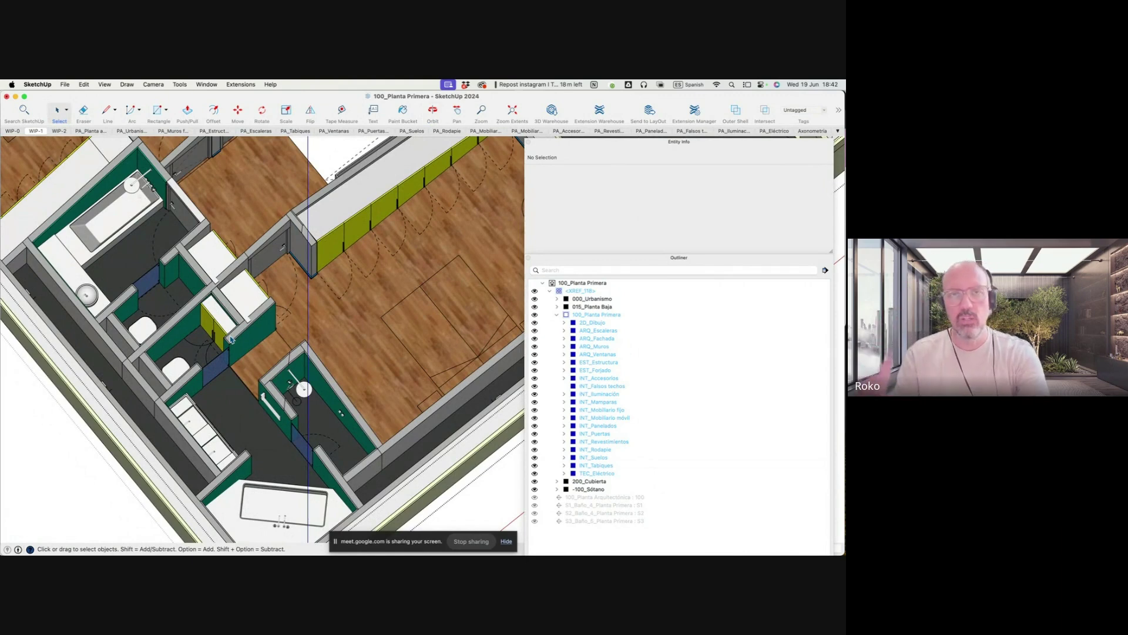
Check the ceiling and roof scenes, stepping into the model and 200_Cubierta roof
click(30, 157)
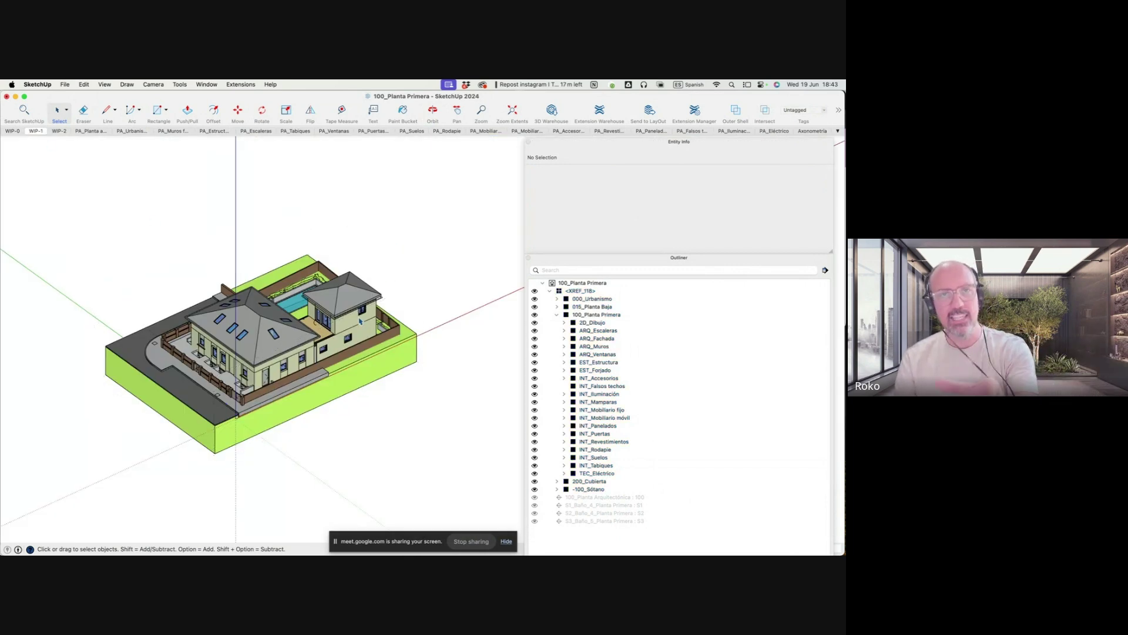
click(361, 321)
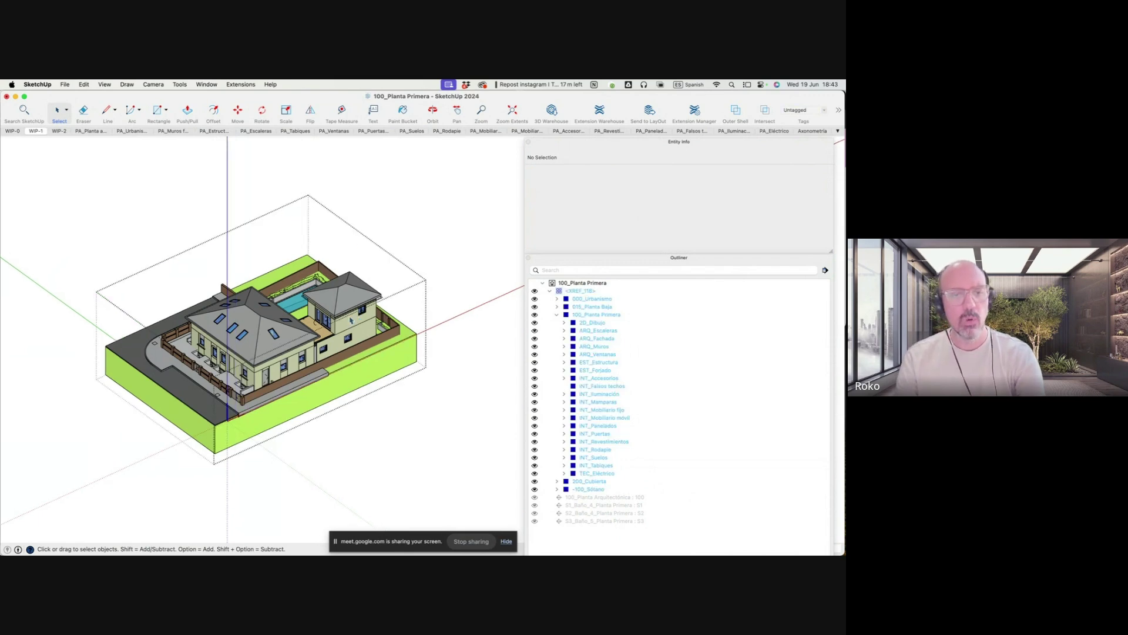
double_click(352, 321)
middle_drag(352, 320, 342, 391)
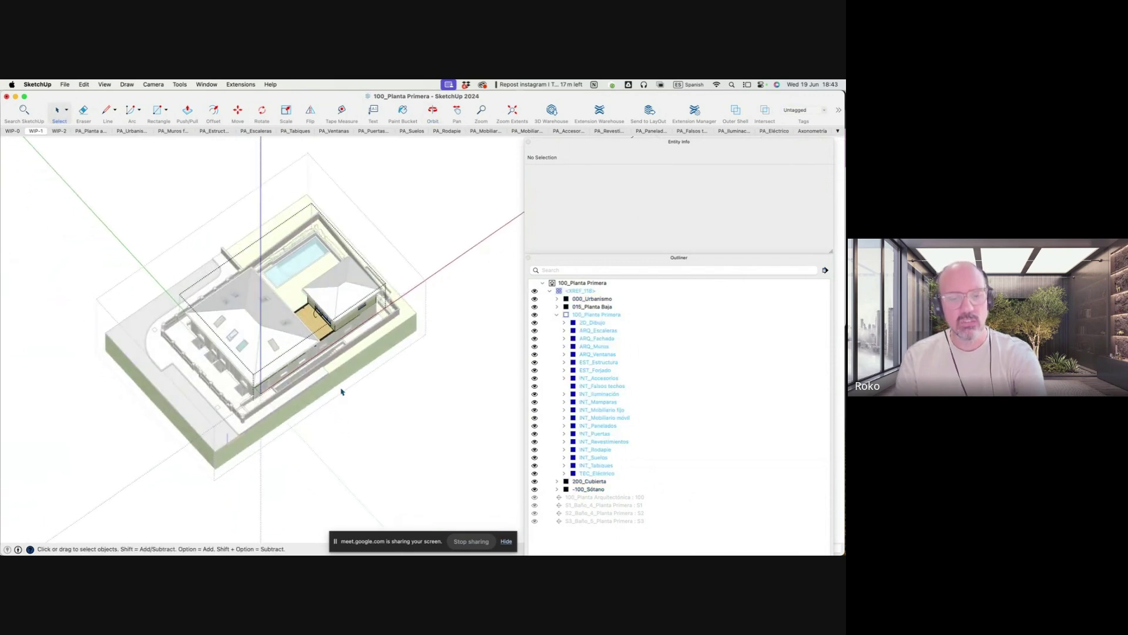
scroll(342, 392, up, 3)
double_click(347, 318)
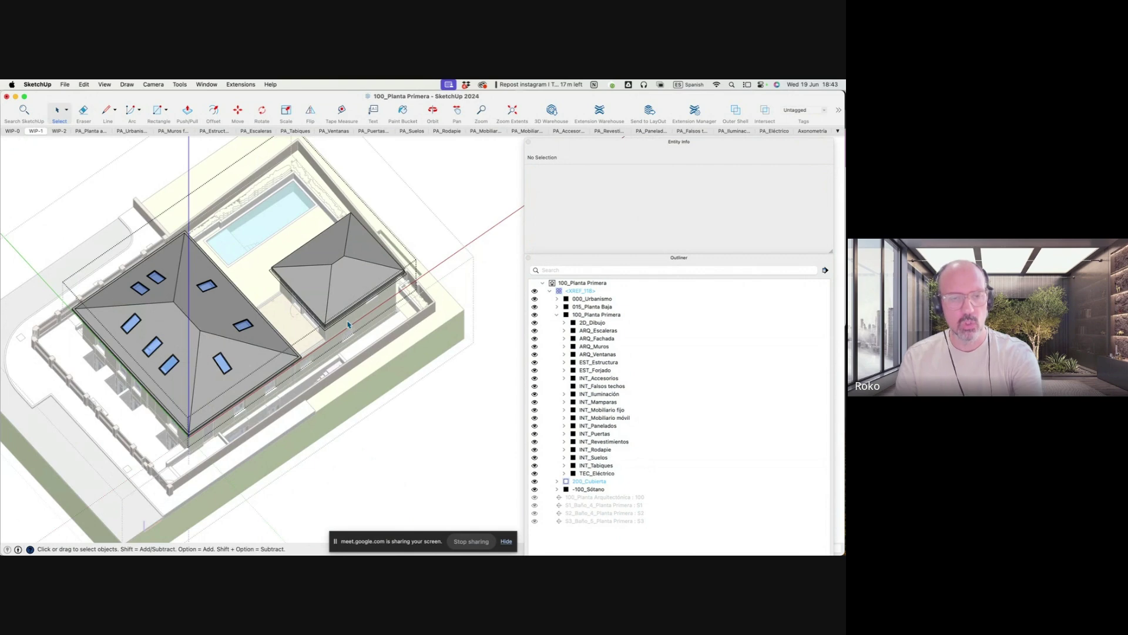
double_click(349, 323)
scroll(349, 324, up, 3)
middle_drag(348, 324, 329, 318)
scroll(329, 317, up, 5)
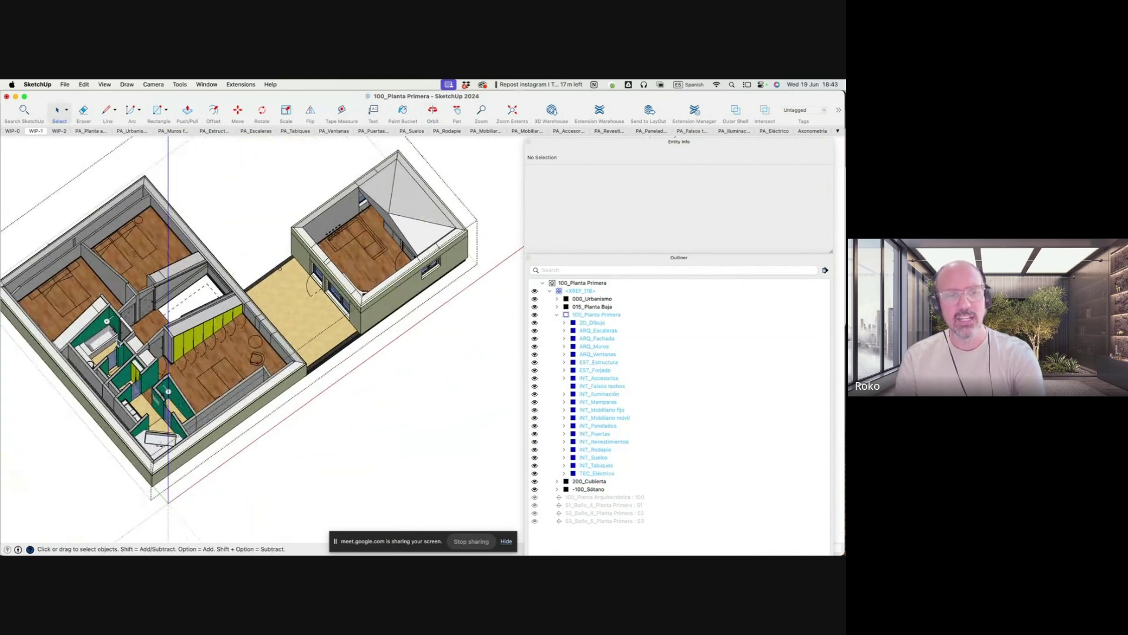
scroll(147, 353, up, 2)
scroll(176, 382, up, 3)
scroll(197, 416, up, 2)
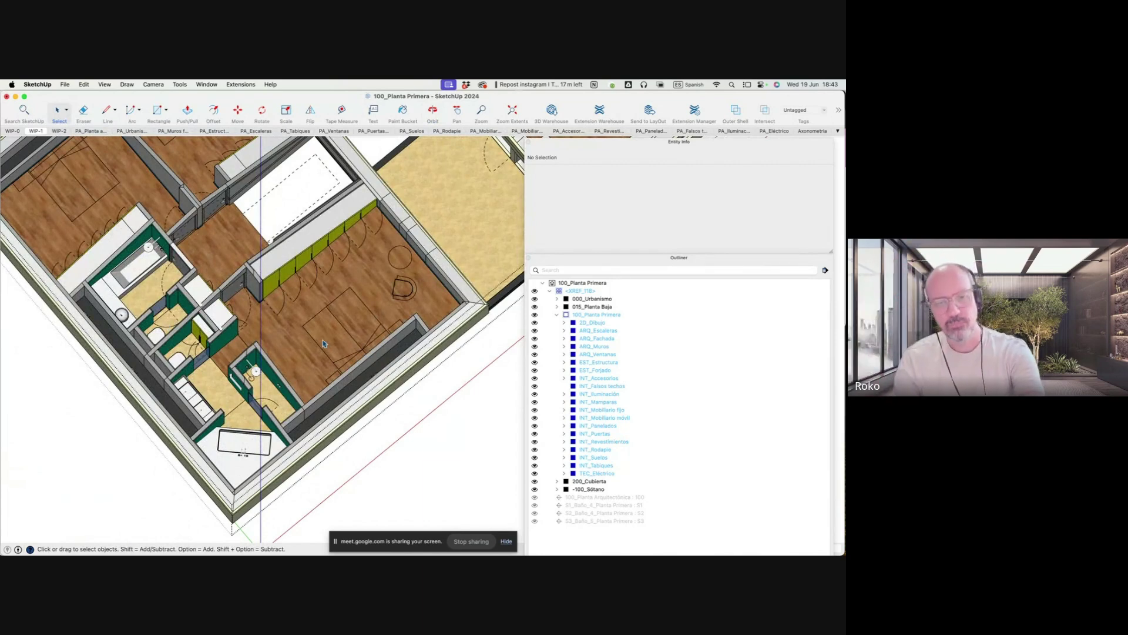
click(54, 132)
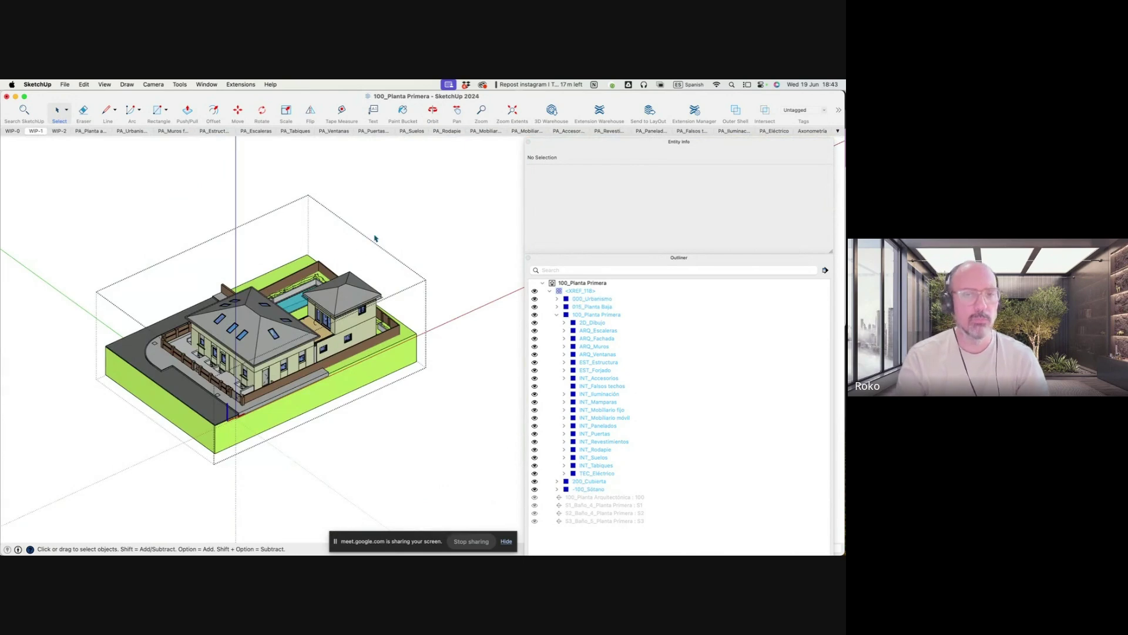
Purge unused items from Model Info Statistics and save the model
key(super+shift+i)
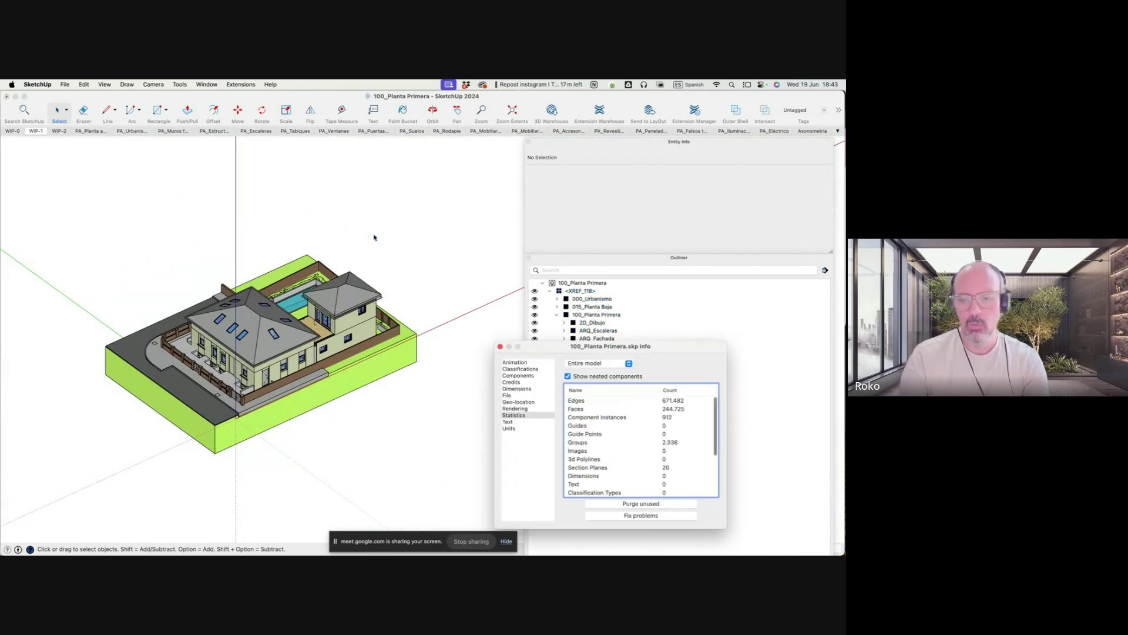
click(645, 505)
click(500, 346)
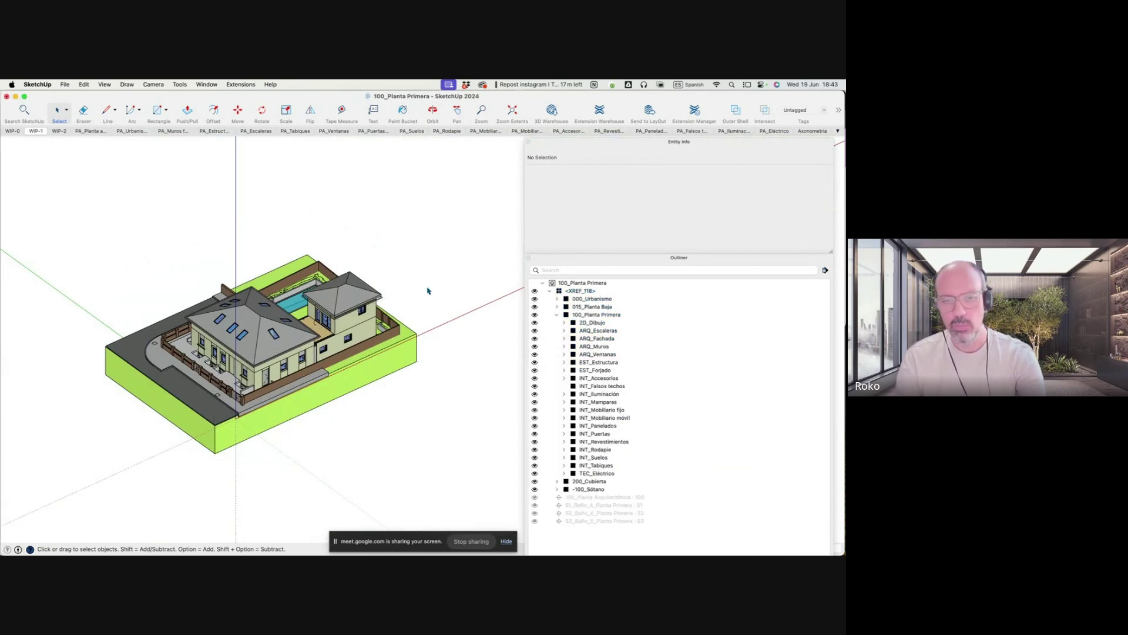
key(super+s)
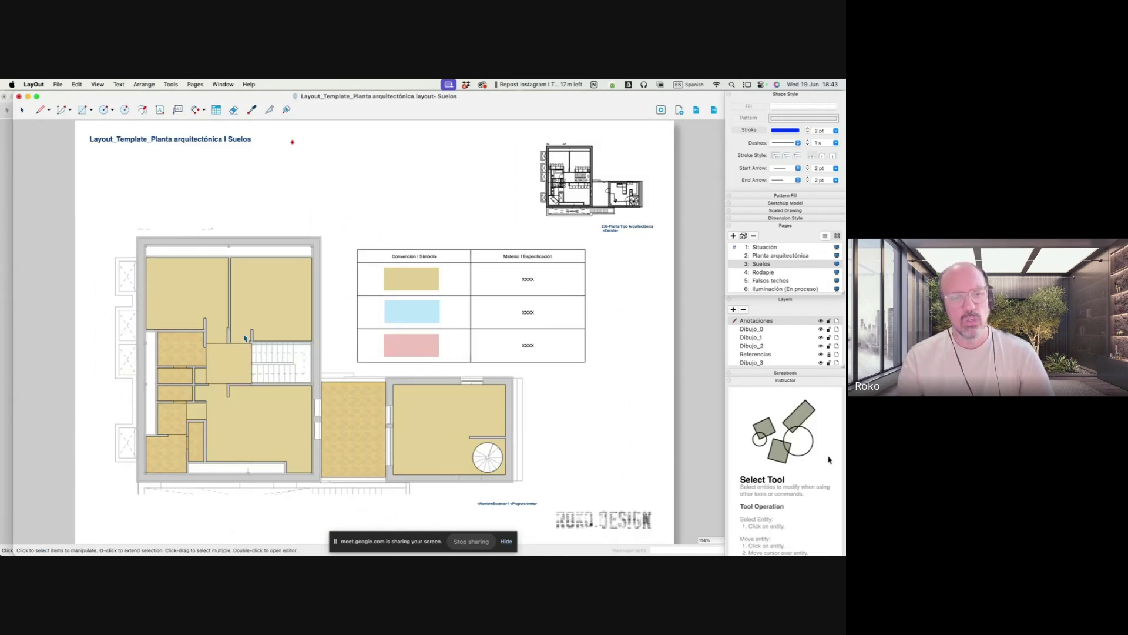
Update the outdated 100_Planta Primera.skp reference in Document Setup References
click(448, 416)
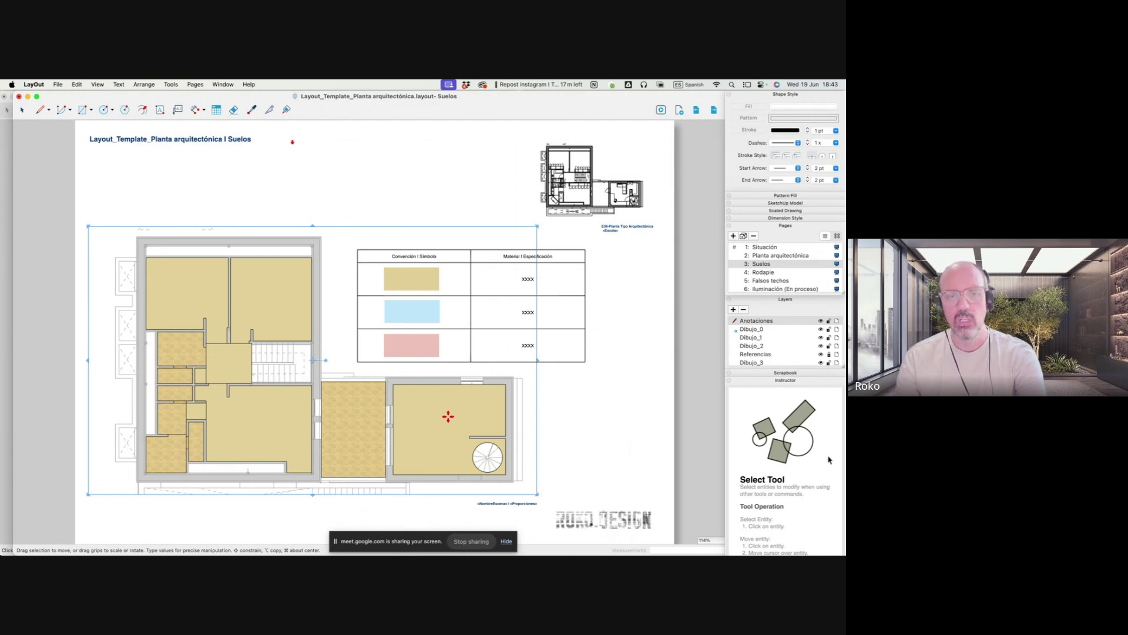
key(super+shift+d)
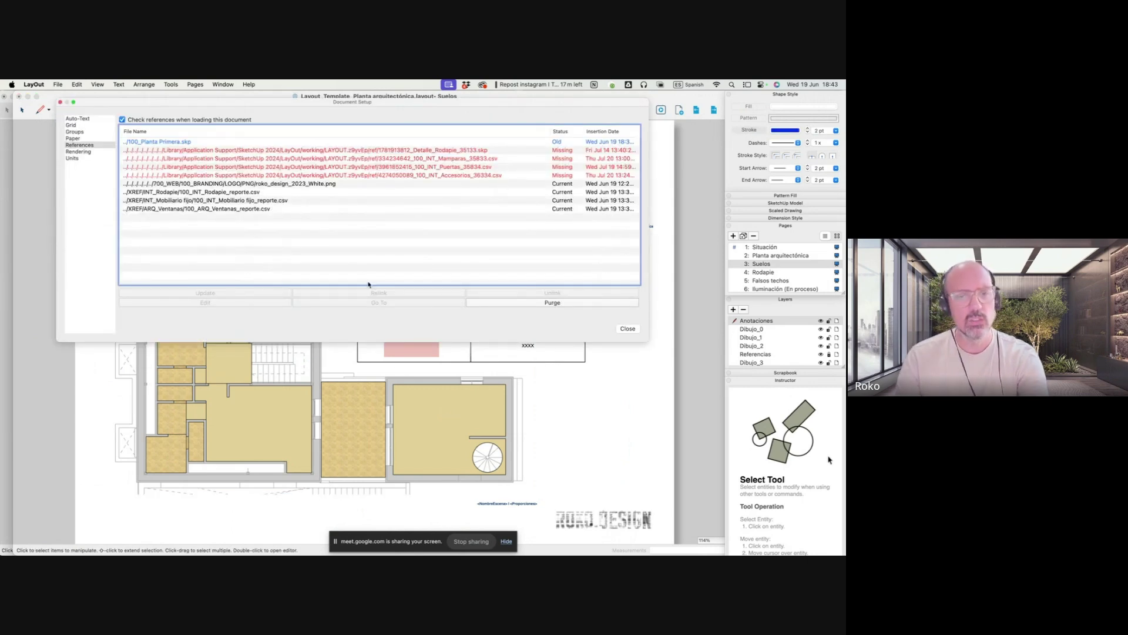
click(428, 429)
click(429, 418)
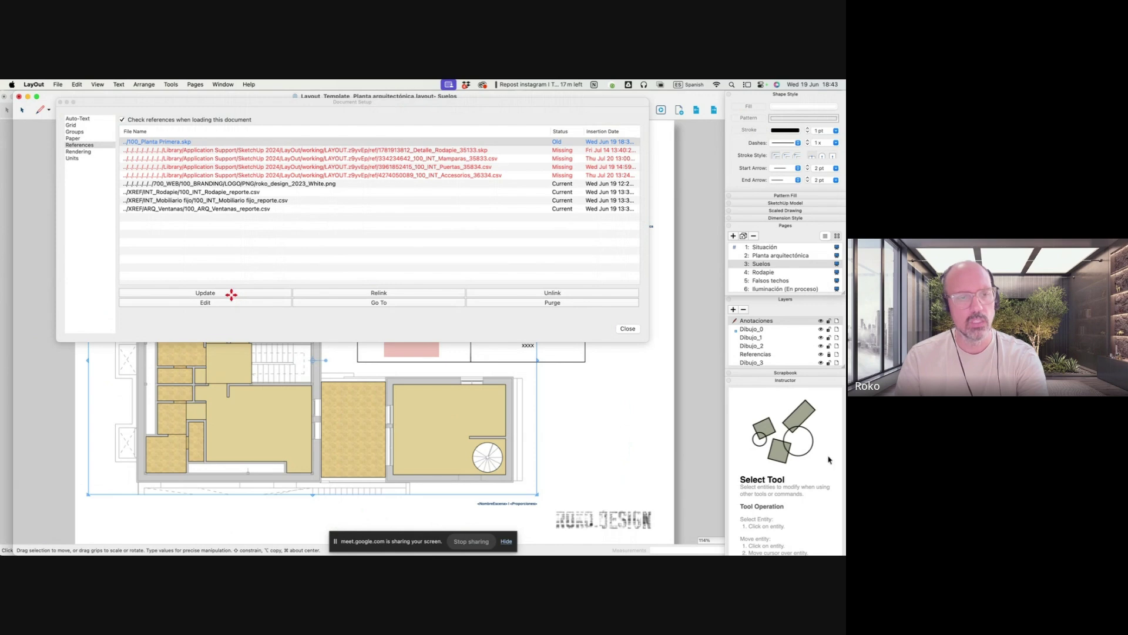
click(231, 294)
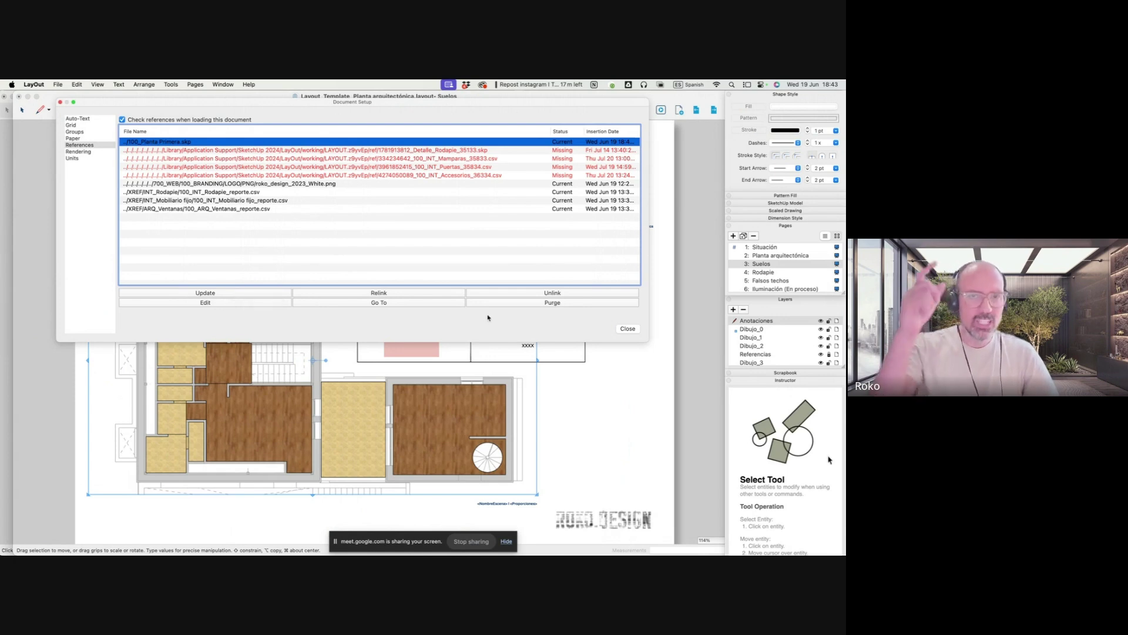
click(635, 329)
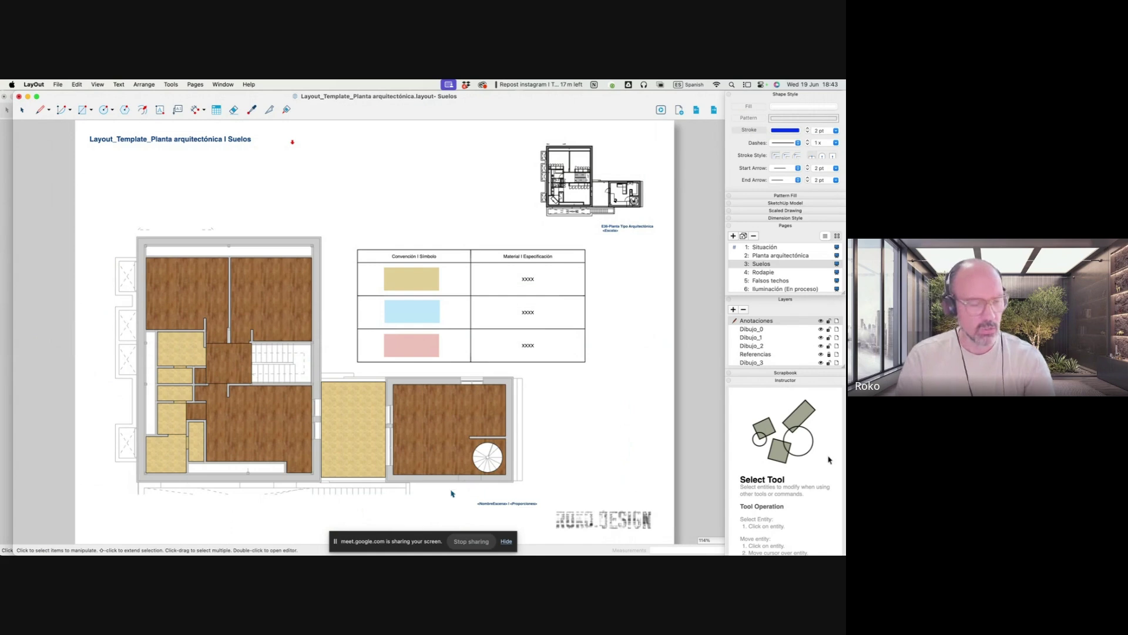
click(280, 329)
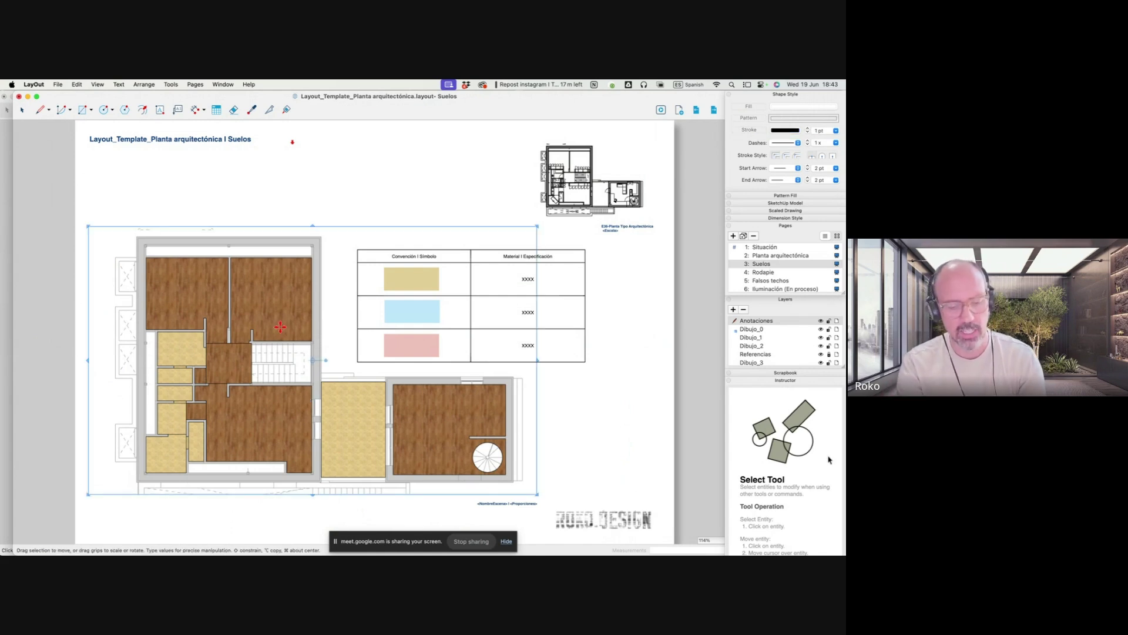
click(58, 84)
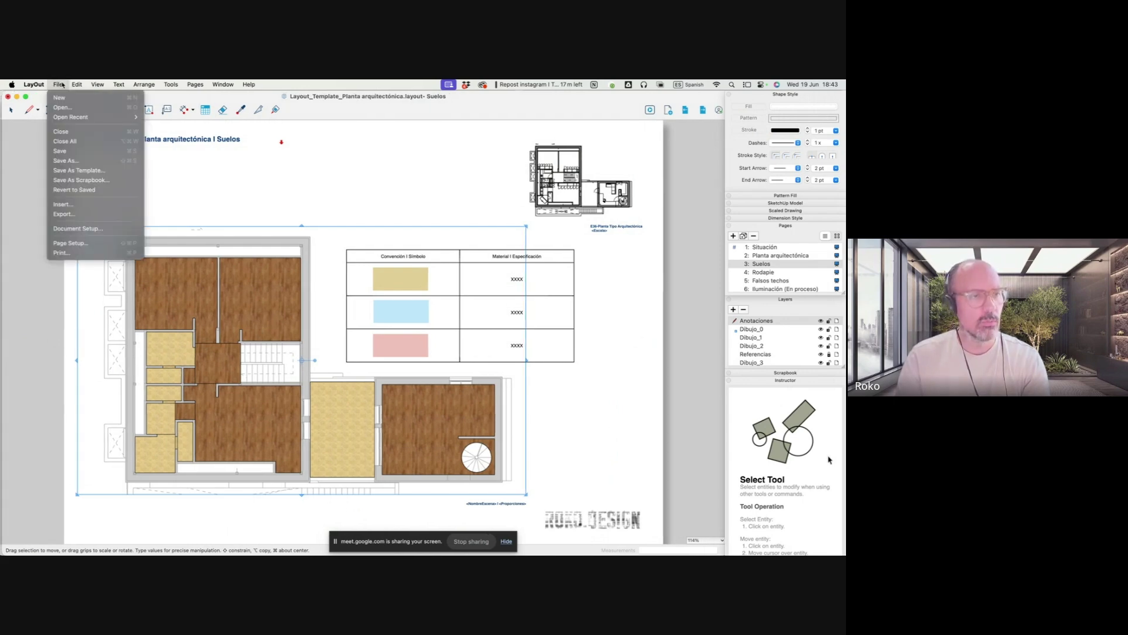
click(67, 229)
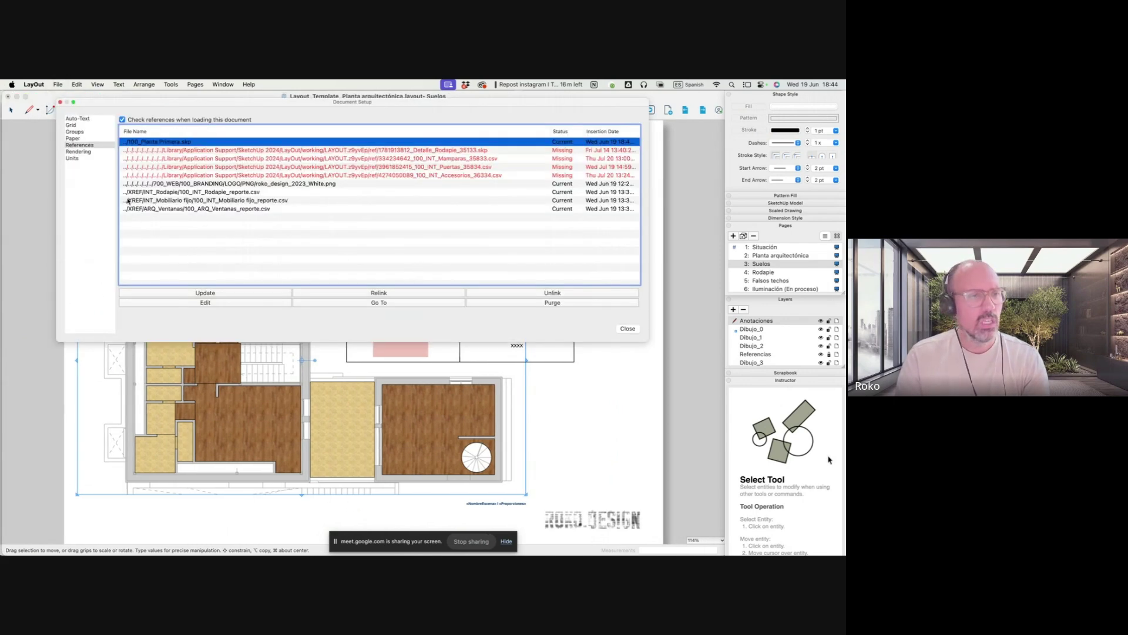
click(82, 152)
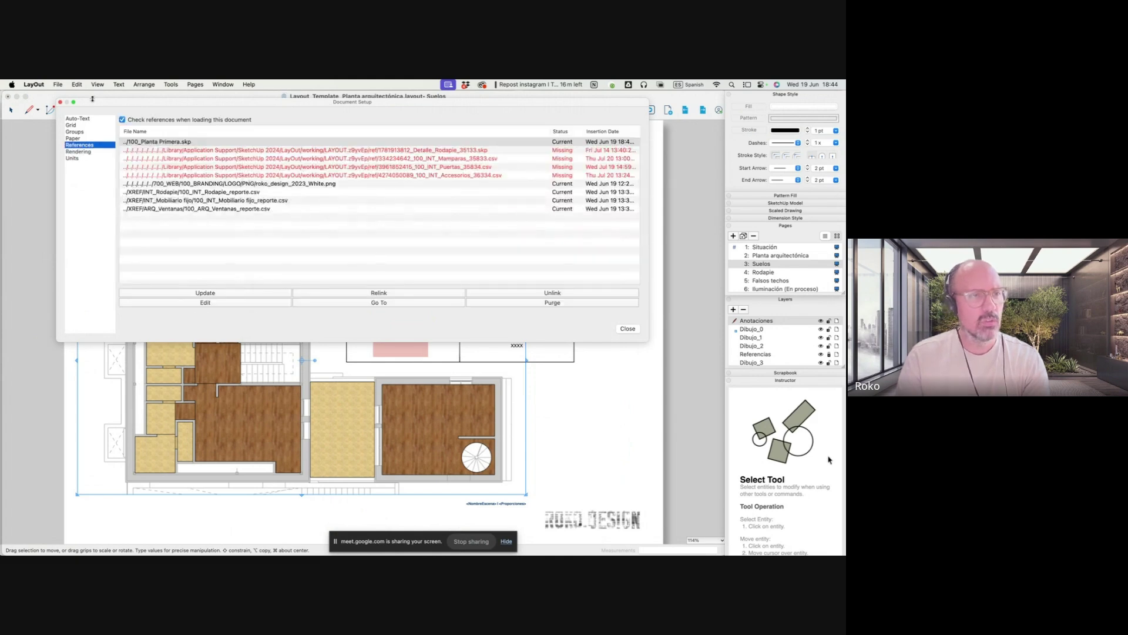
mouse_move(93, 104)
mouse_down()
mouse_move(342, 154)
mouse_move(537, 225)
mouse_up()
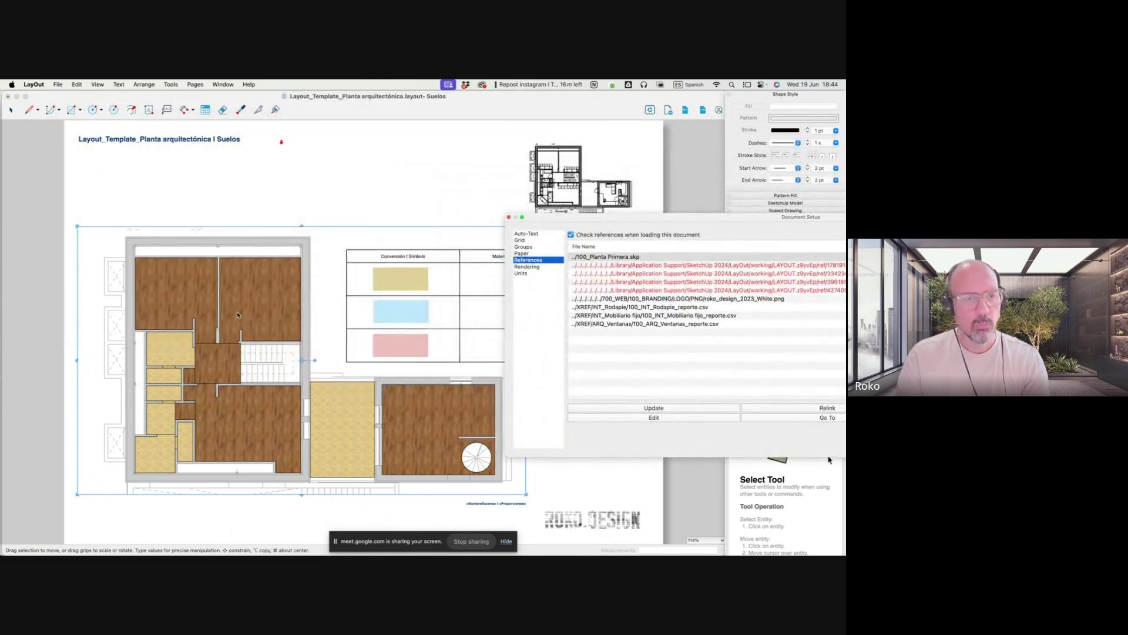
click(36, 245)
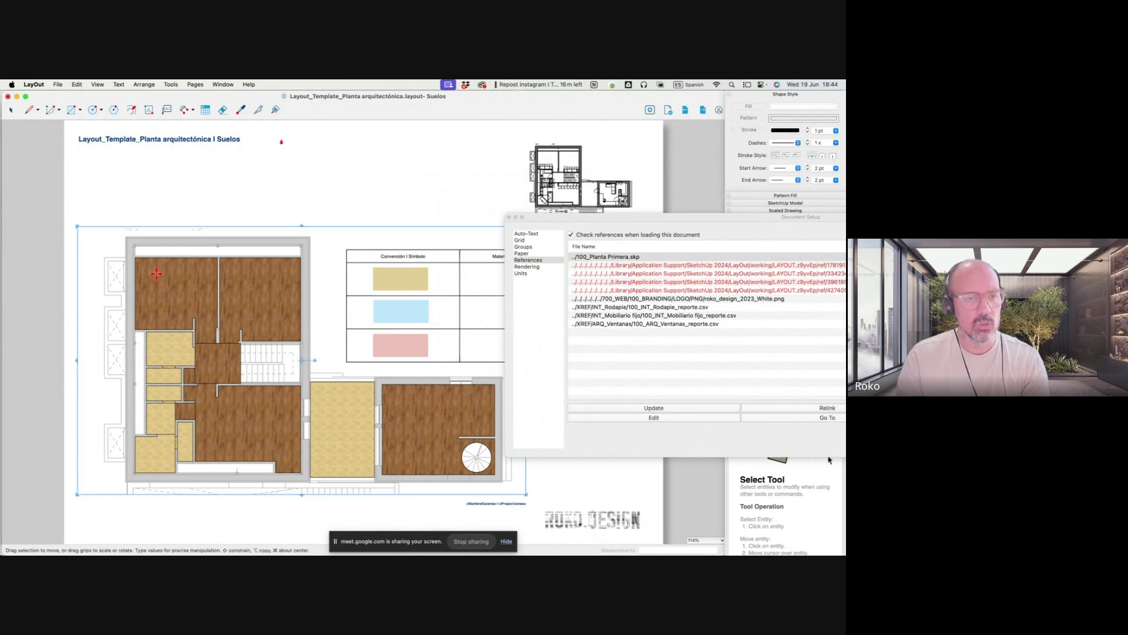
drag(596, 215, 236, 195)
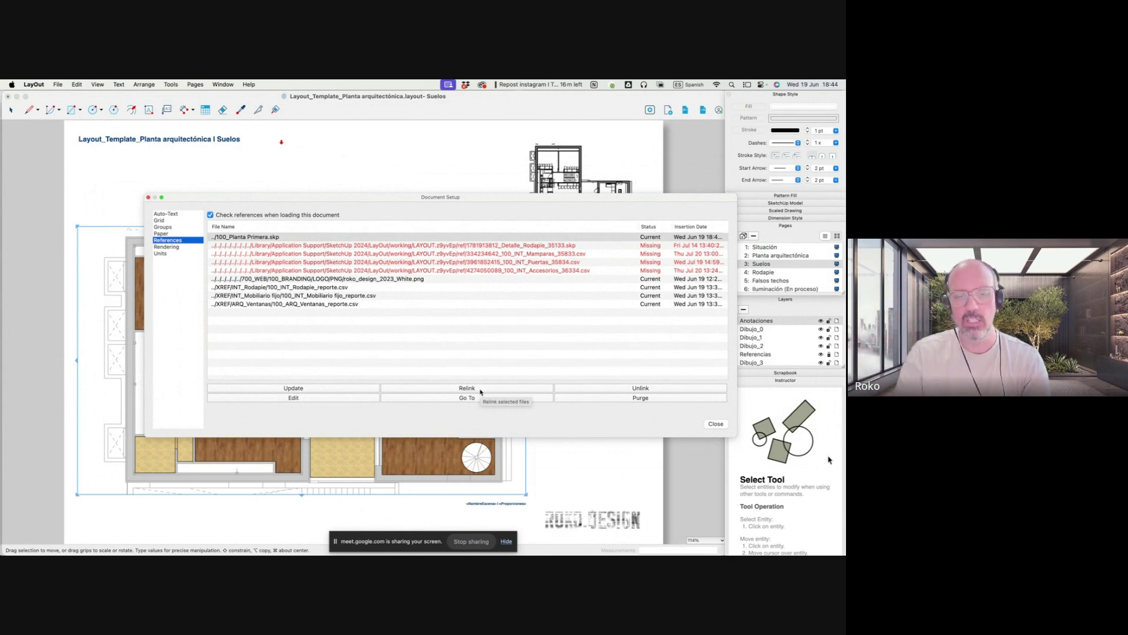
click(715, 423)
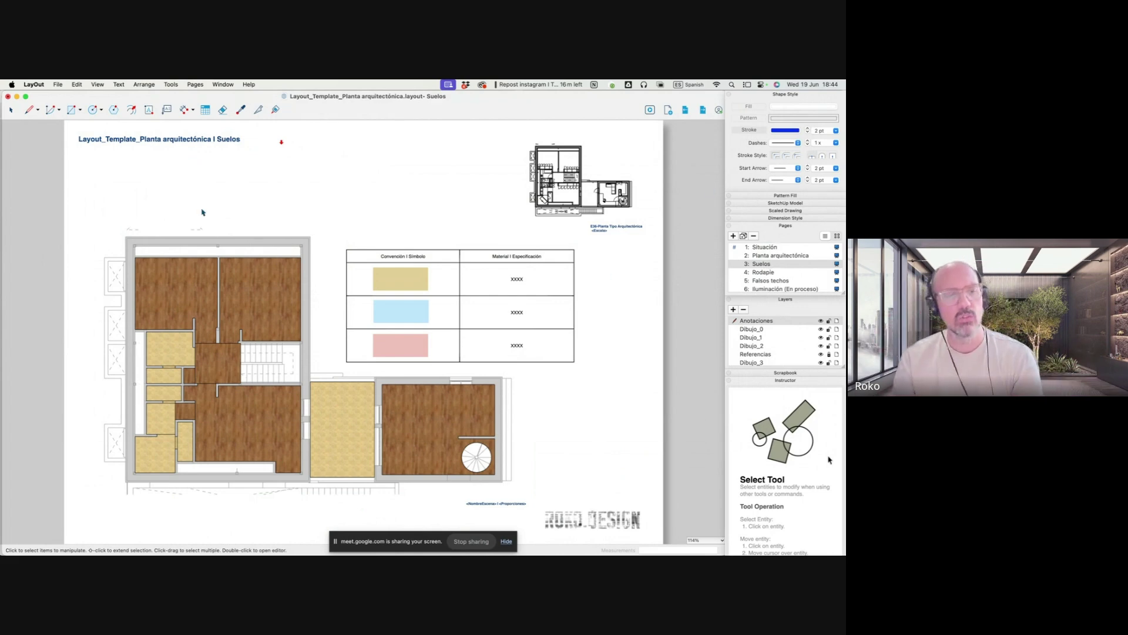
click(259, 307)
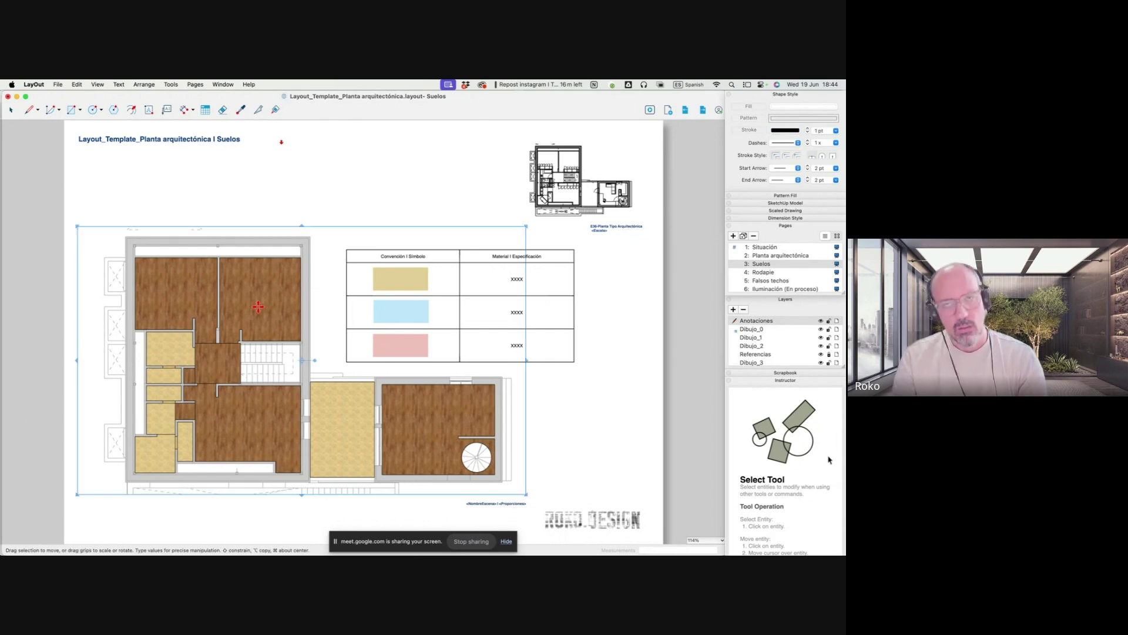
click(44, 300)
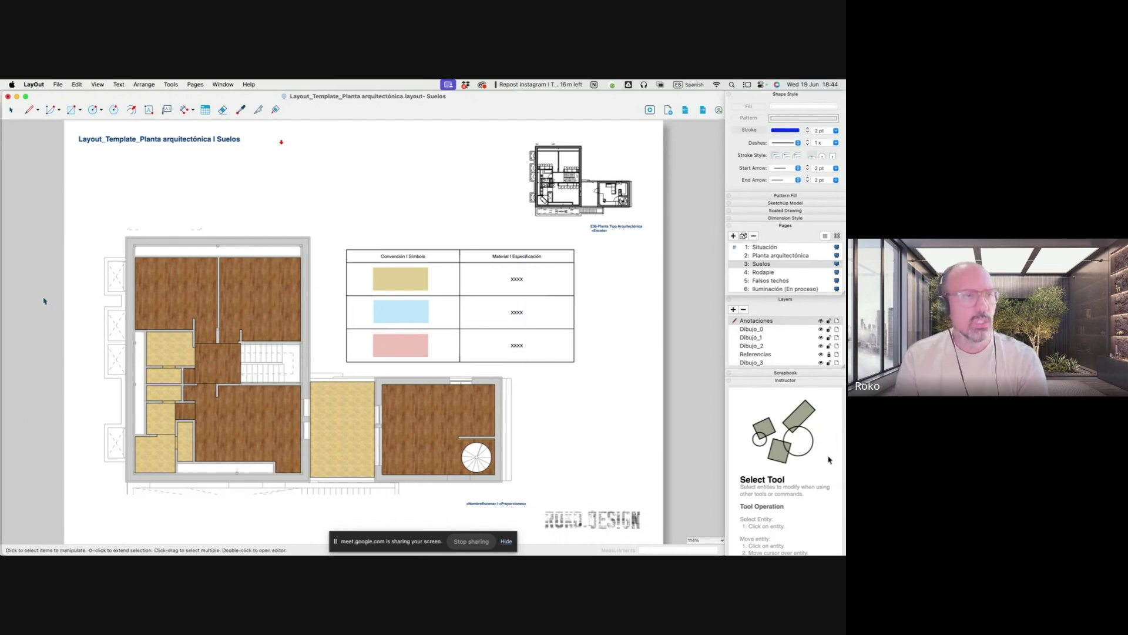
click(168, 111)
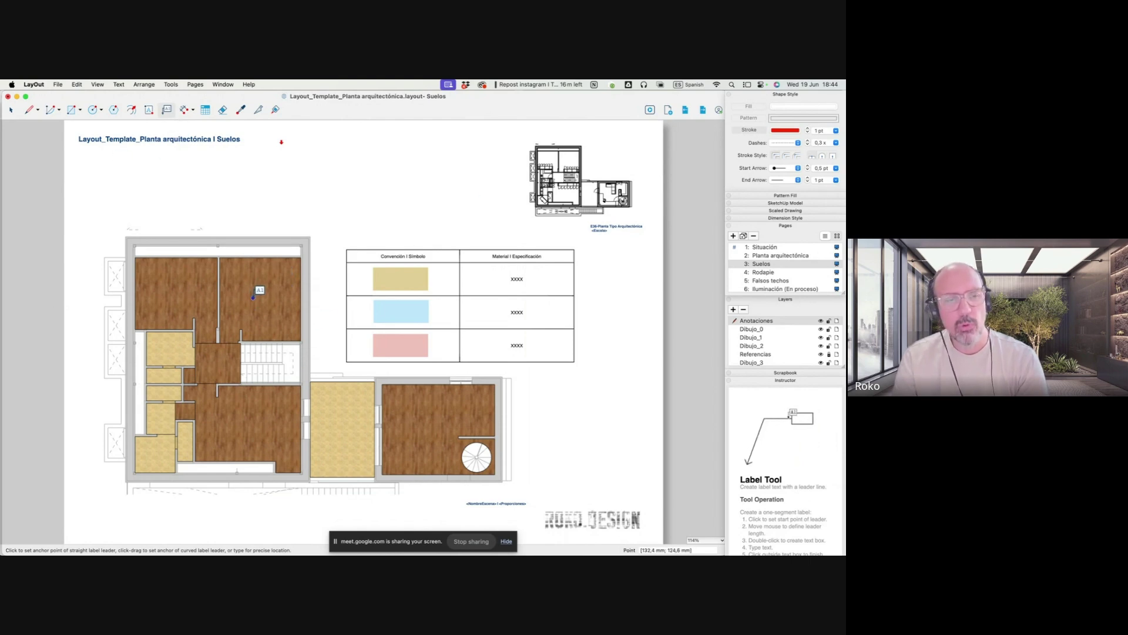
Add a leader label on the upper-left room's floor showing ESP_Madera
click(254, 297)
click(253, 199)
double_click(339, 198)
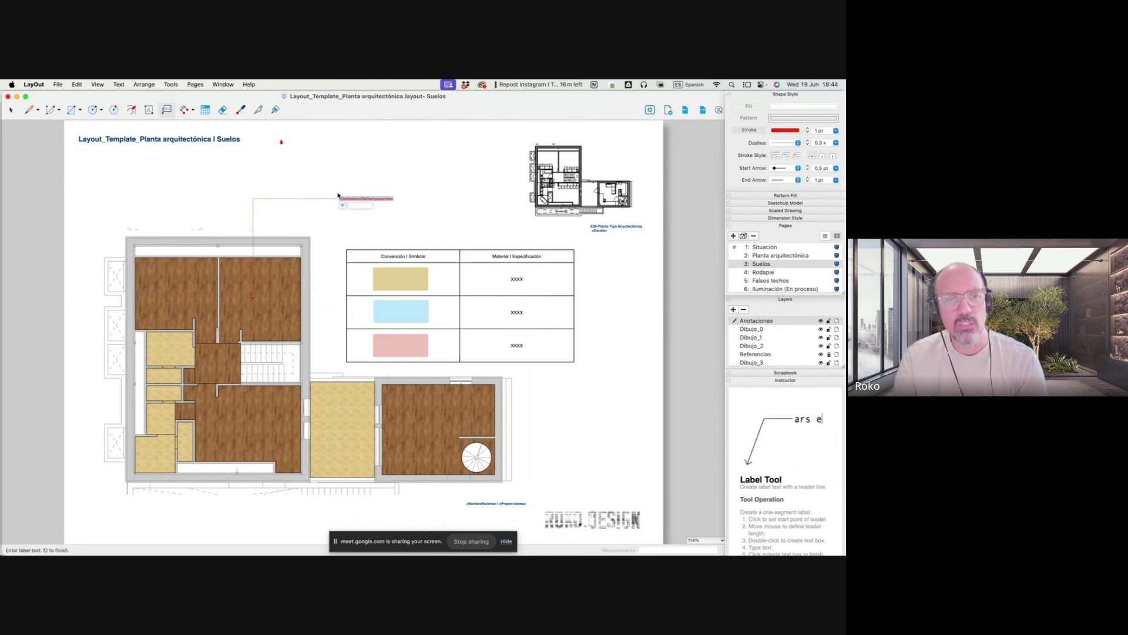
click(341, 206)
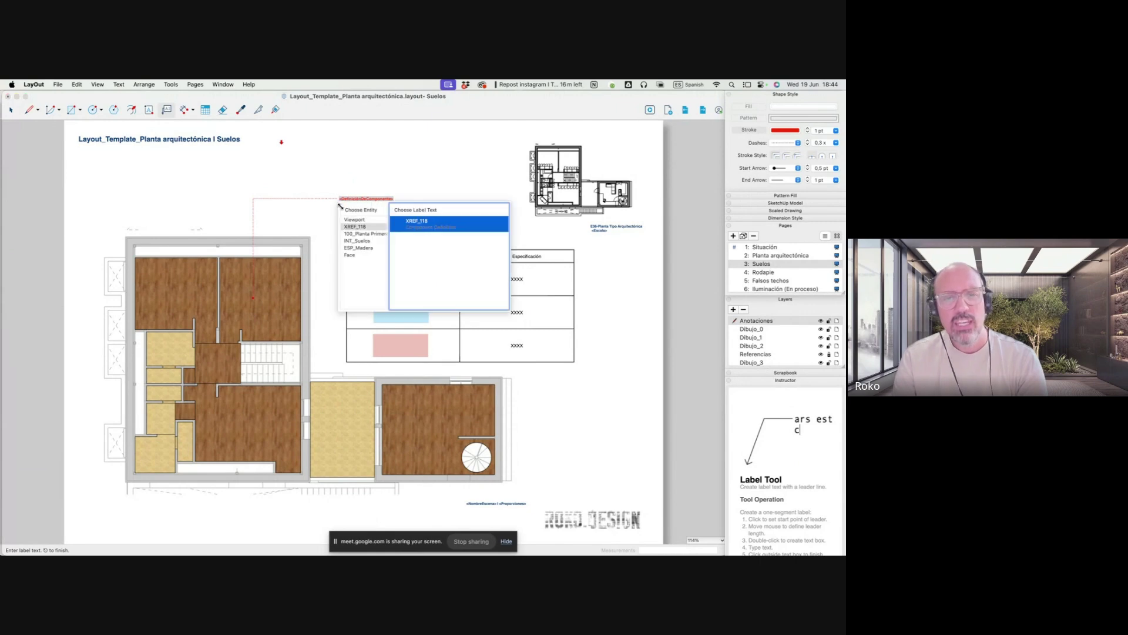
click(359, 248)
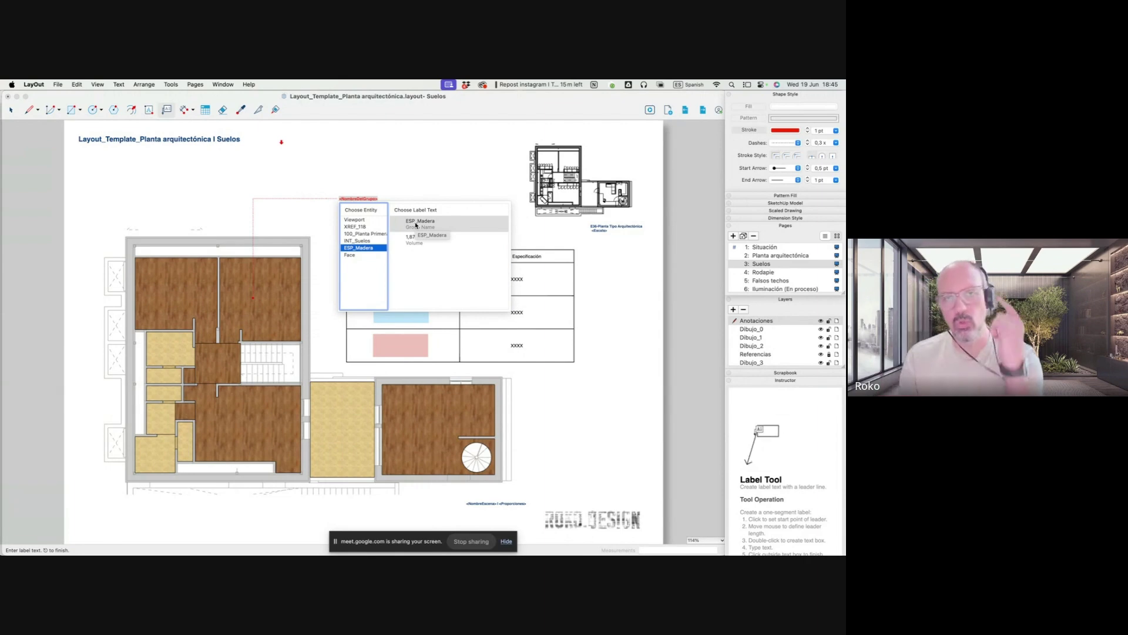
click(415, 225)
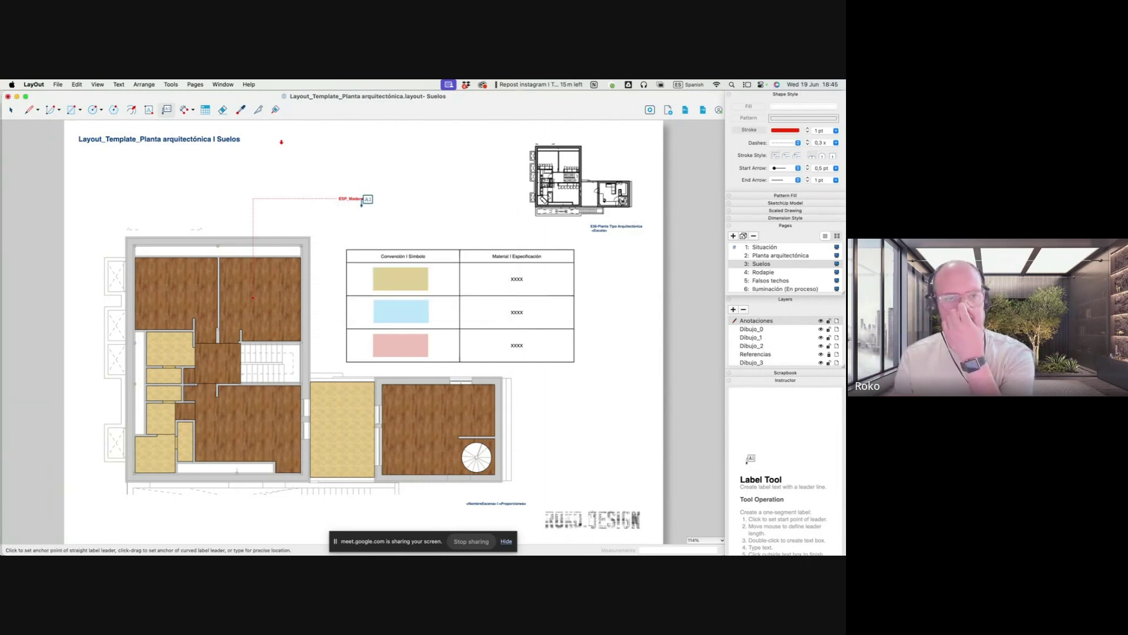
Add a second label on the same floor showing its face area 18,7 m²
click(266, 296)
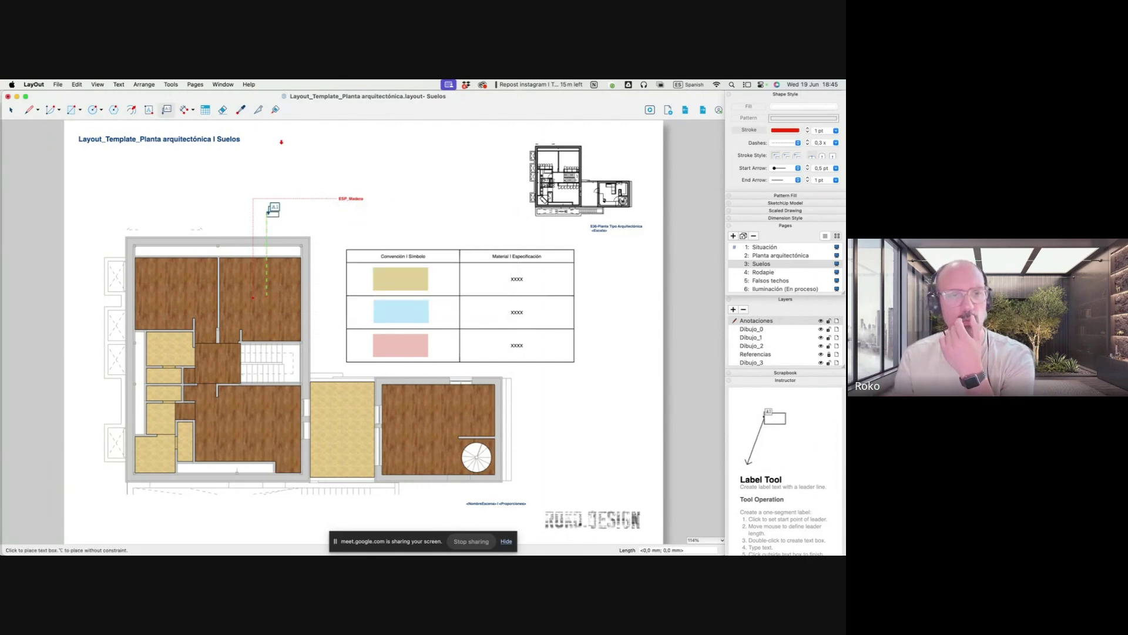
click(339, 214)
click(340, 222)
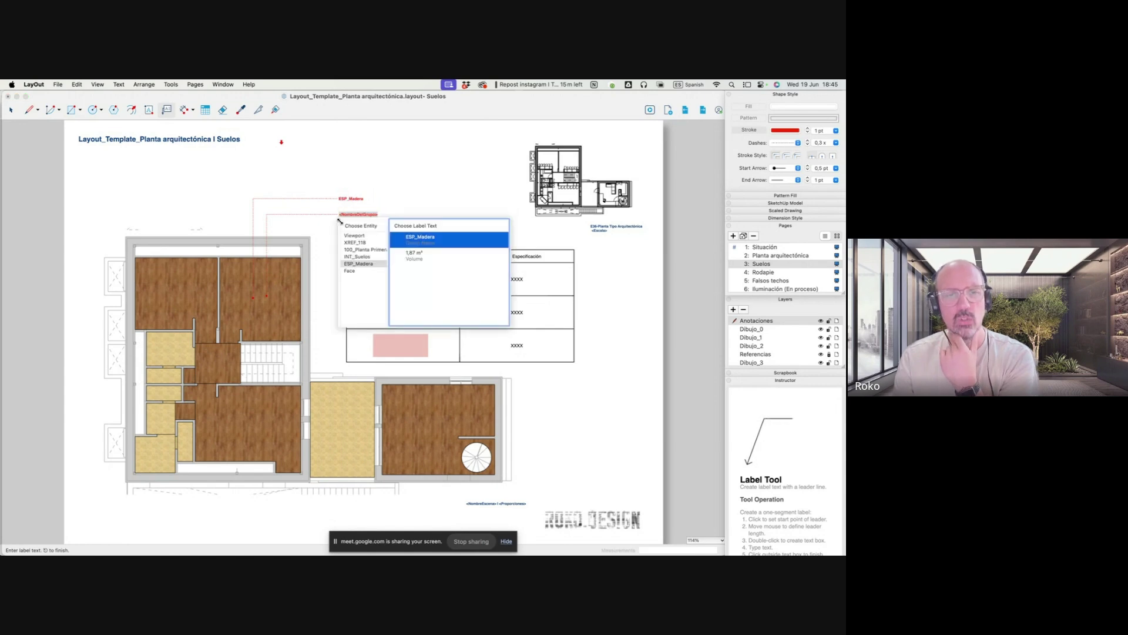
click(359, 236)
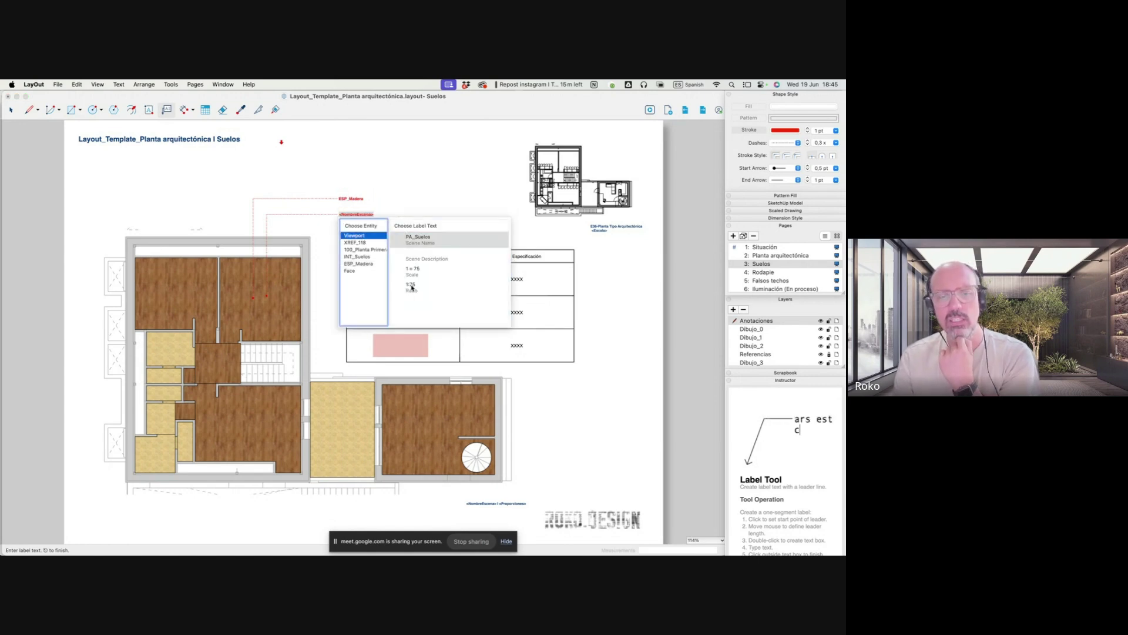
click(350, 270)
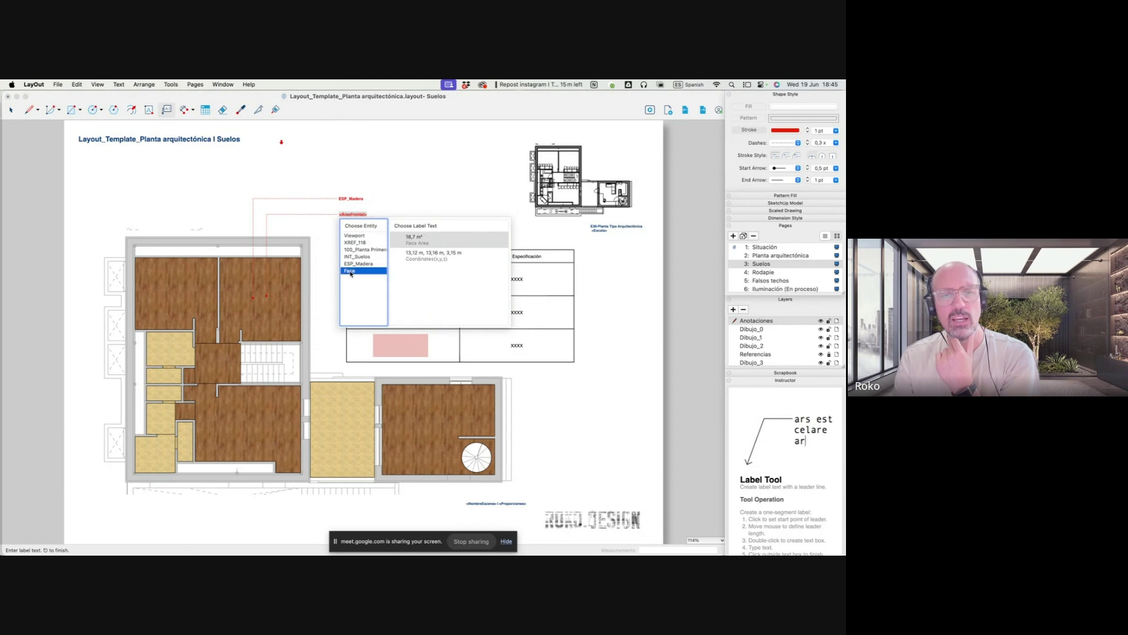
double_click(415, 241)
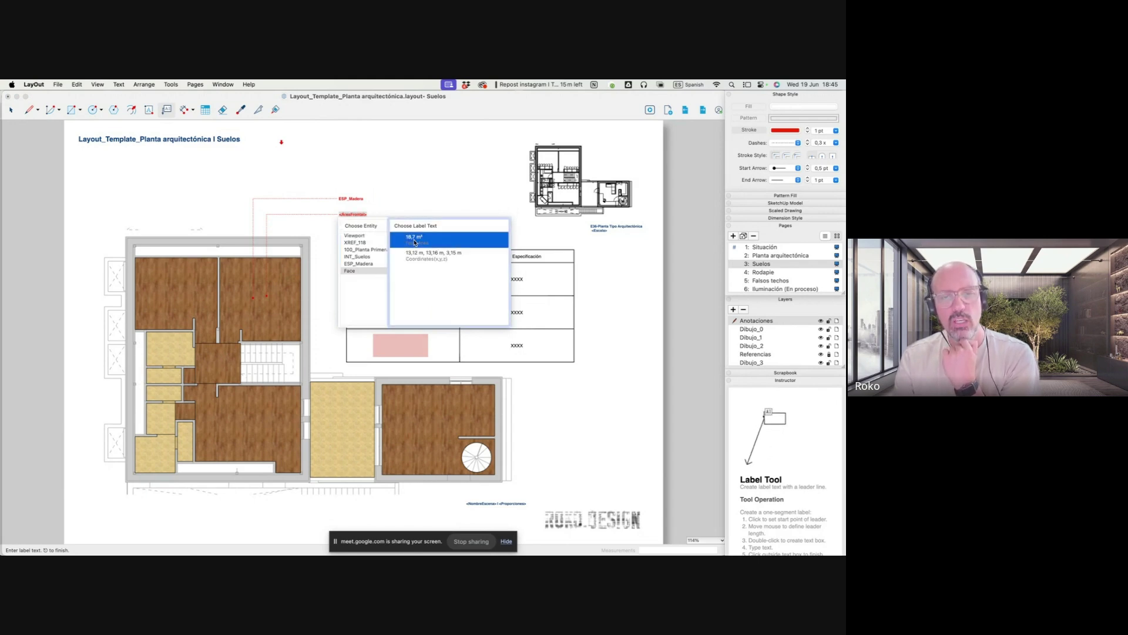
click(364, 222)
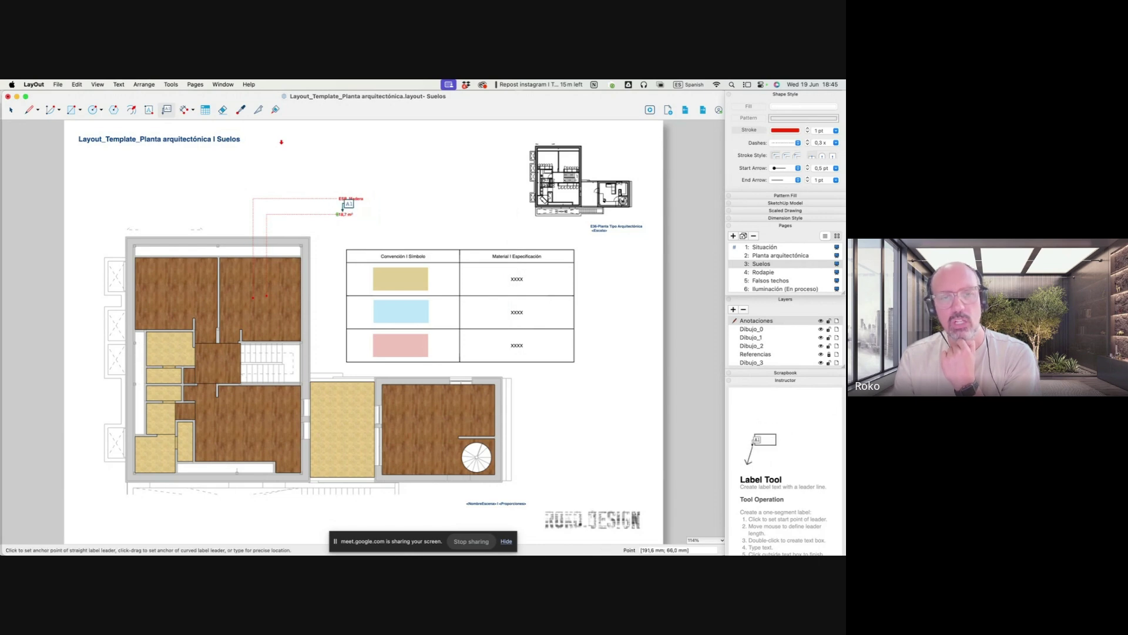
scroll(349, 211, up, 10)
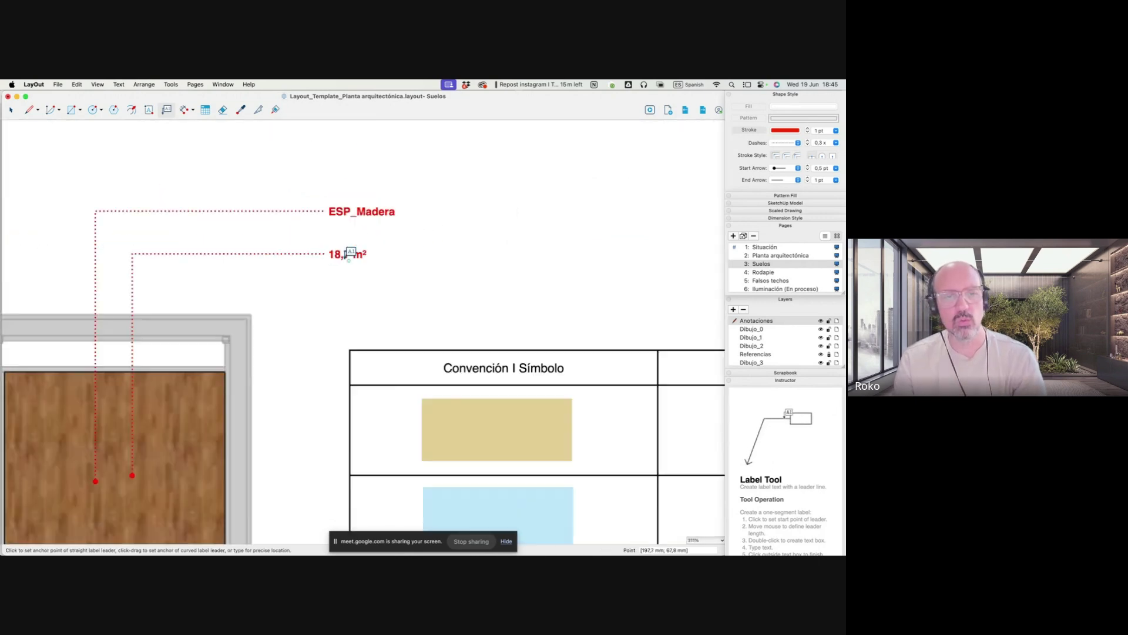
scroll(351, 252, down, 10)
Add a third leader label above the plan and review its text
click(265, 306)
click(268, 231)
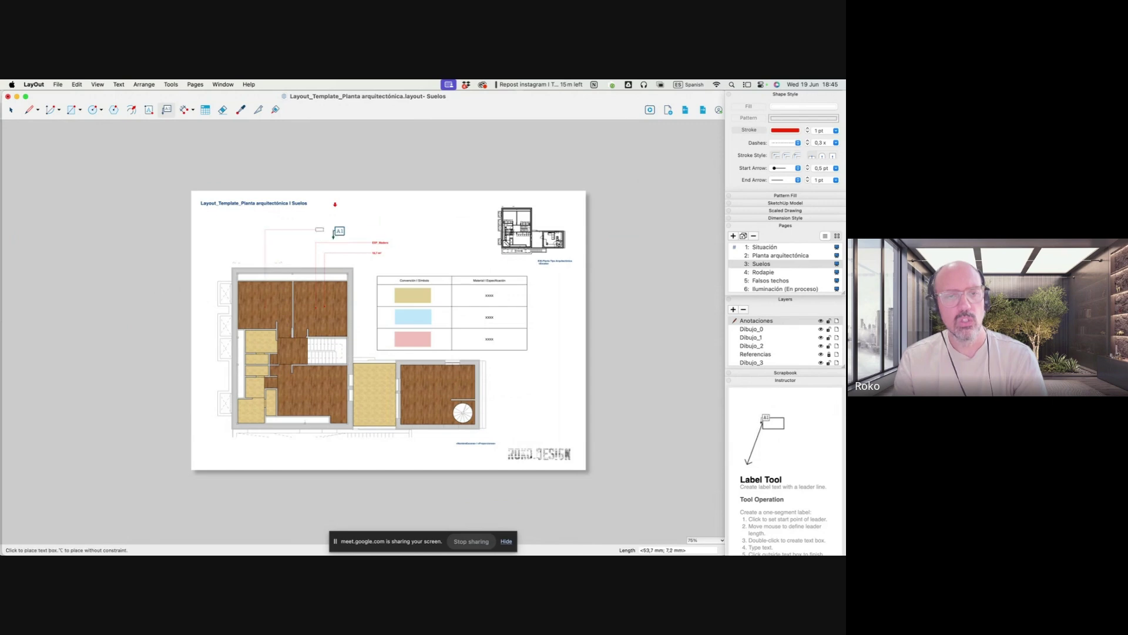
double_click(374, 234)
key(Escape)
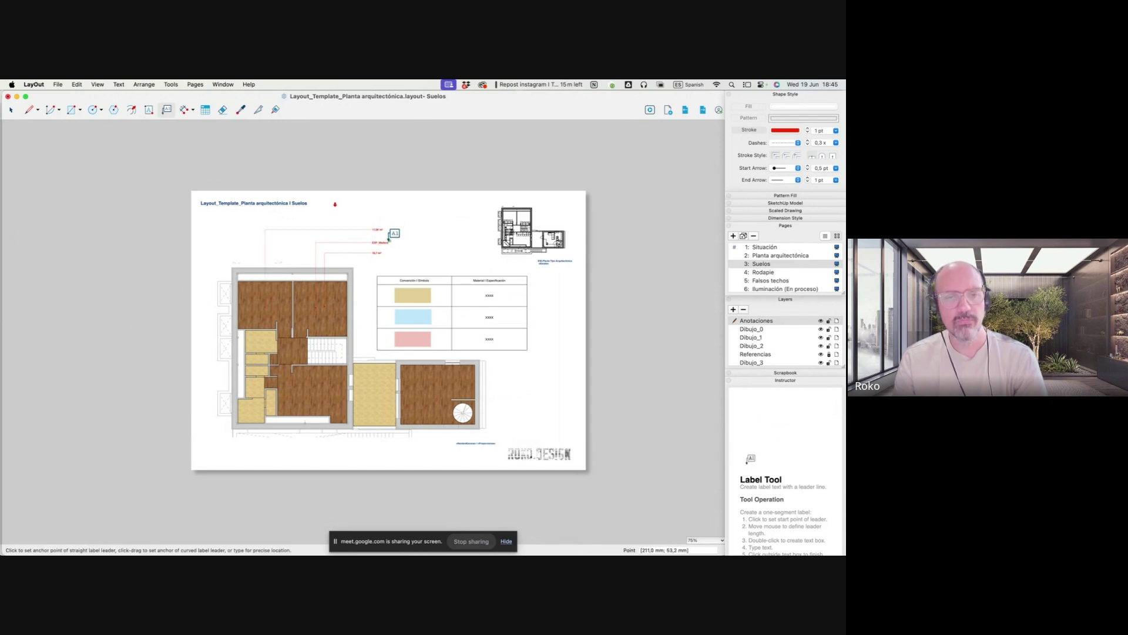
scroll(389, 226, up, 10)
scroll(389, 241, down, 12)
scroll(352, 317, up, 10)
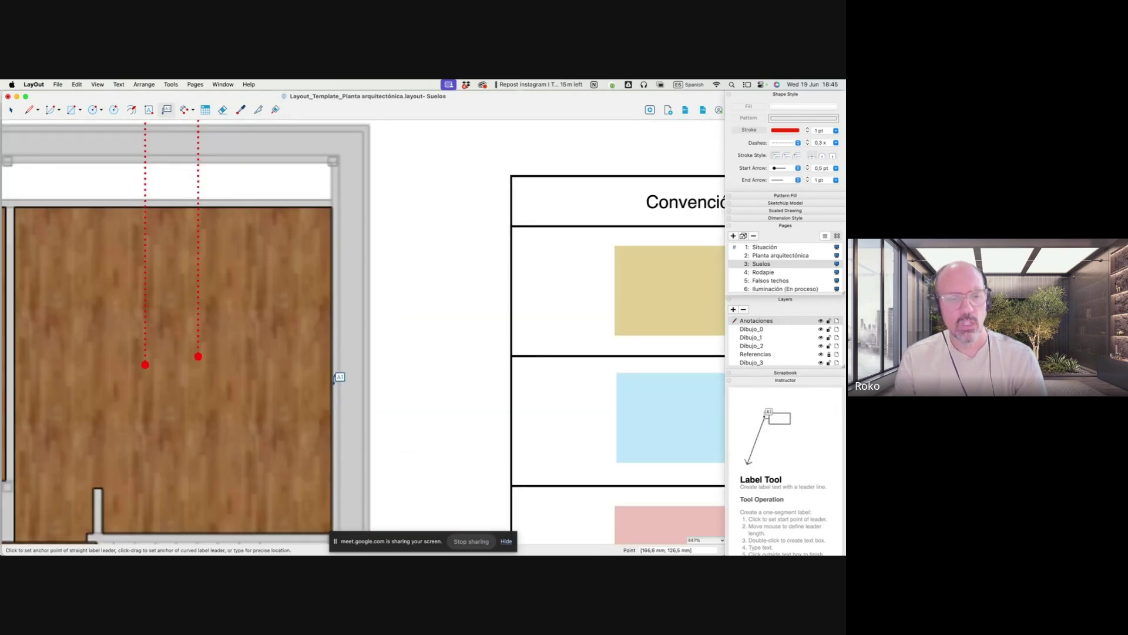
scroll(329, 323, down, 10)
scroll(302, 325, up, 1)
scroll(294, 326, up, 1)
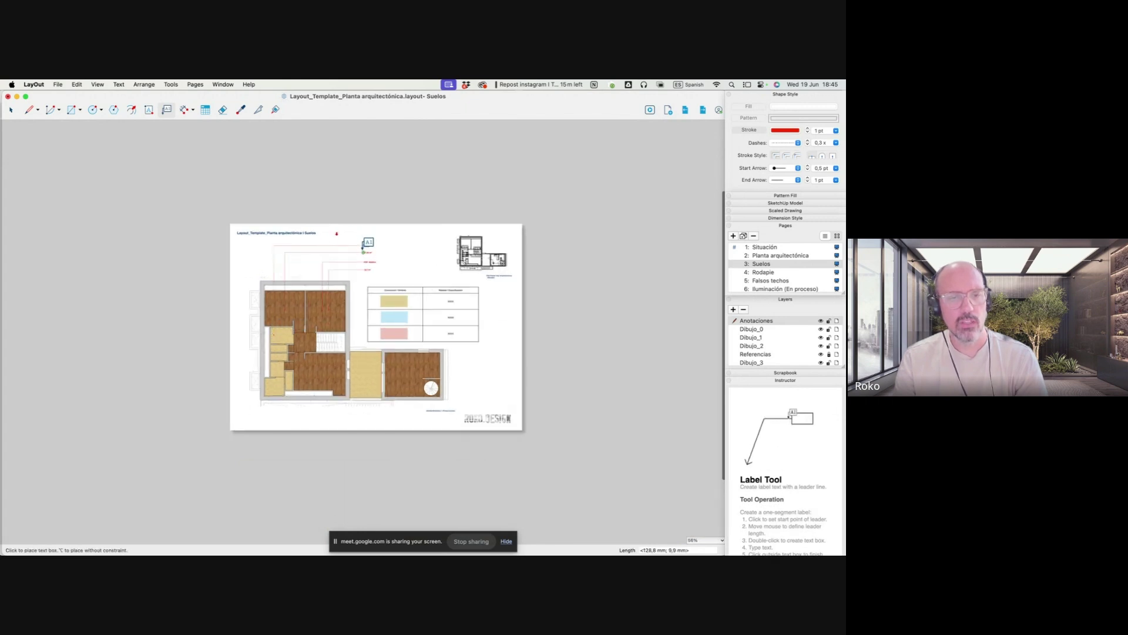
double_click(366, 252)
key(Escape)
scroll(376, 255, up, 1)
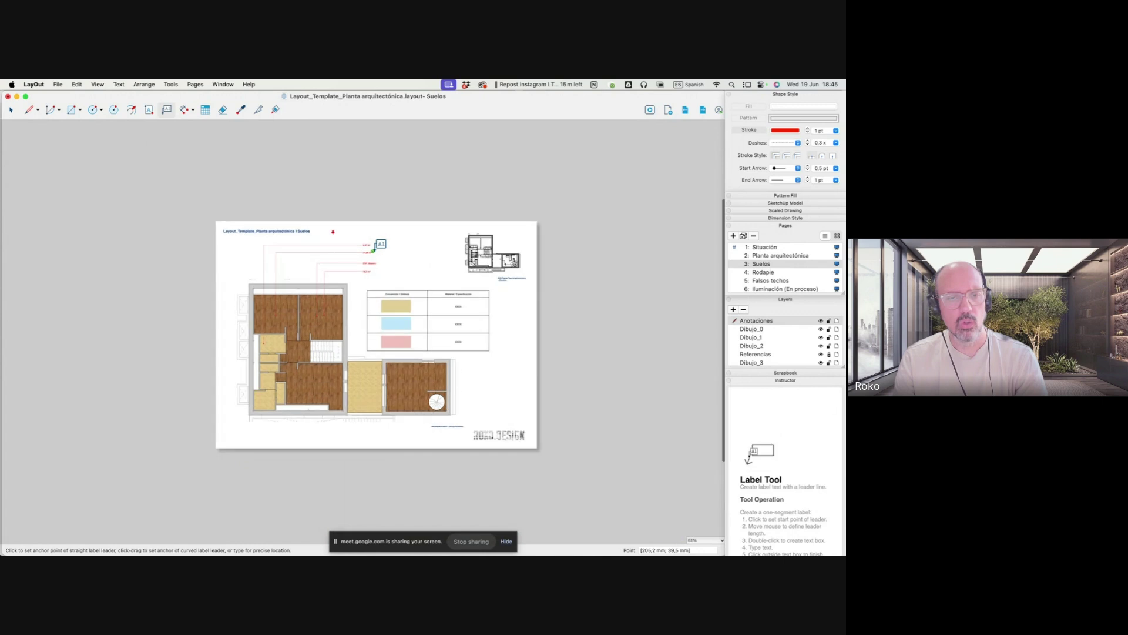
scroll(376, 256, up, 1)
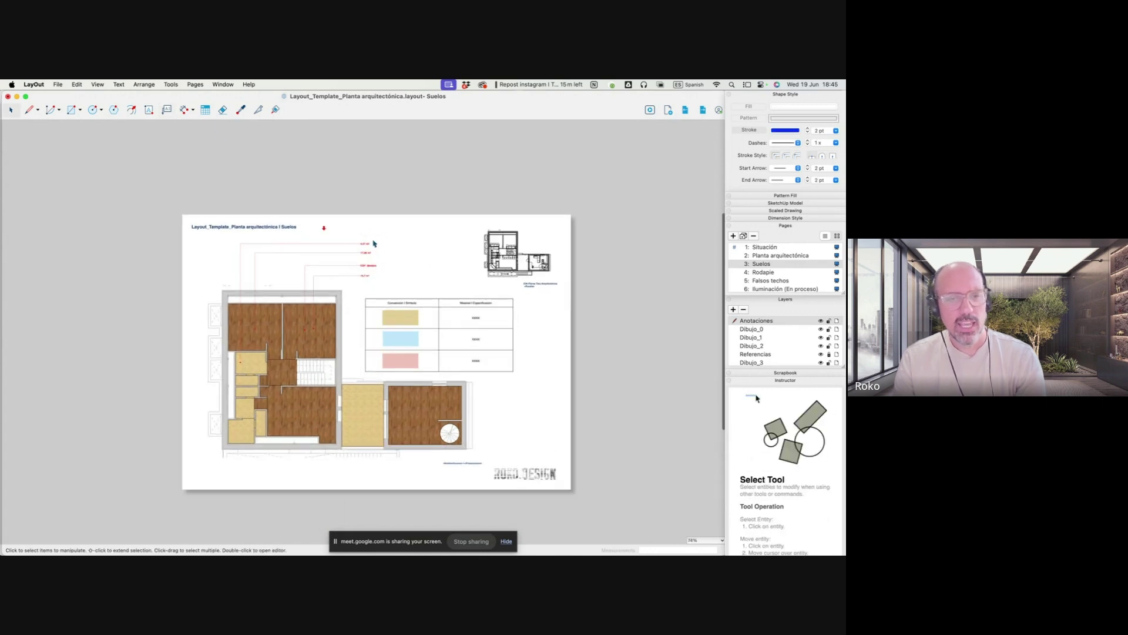
Move the selected area labels and leader lines onto the Dibujo_0 layer
drag(373, 243, 365, 273)
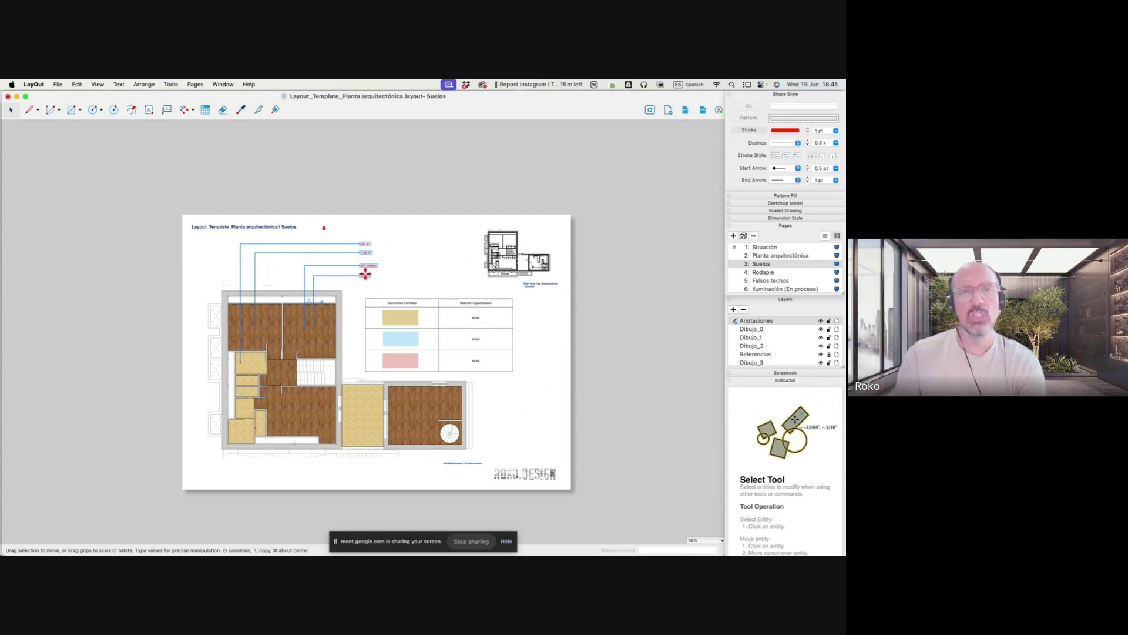
scroll(365, 273, up, 3)
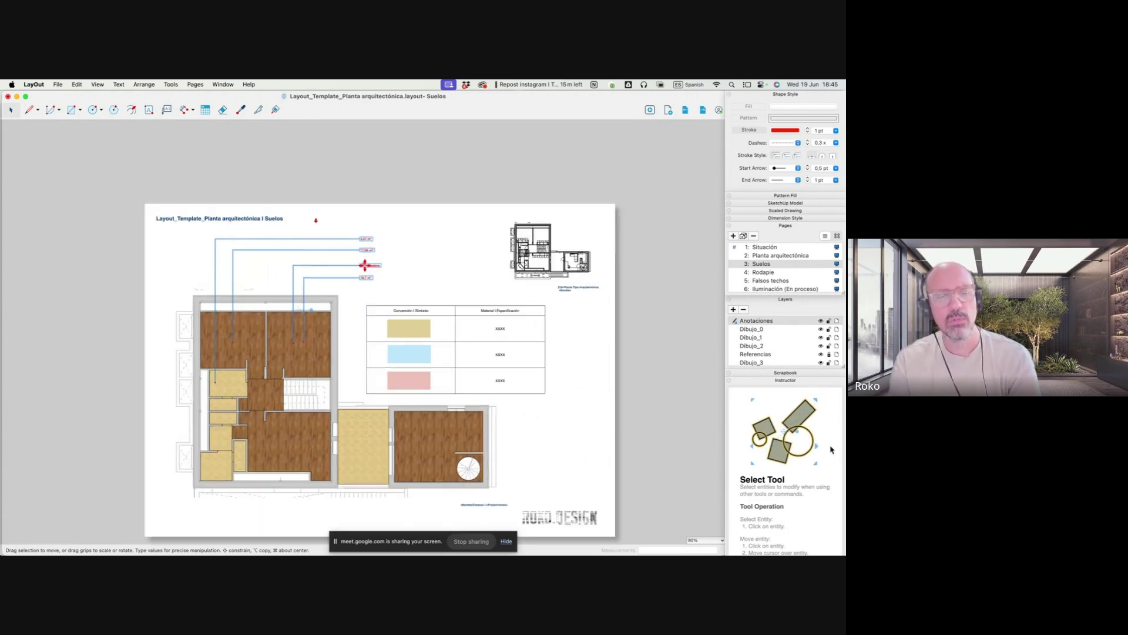
right_click(365, 265)
mouse_move(395, 347)
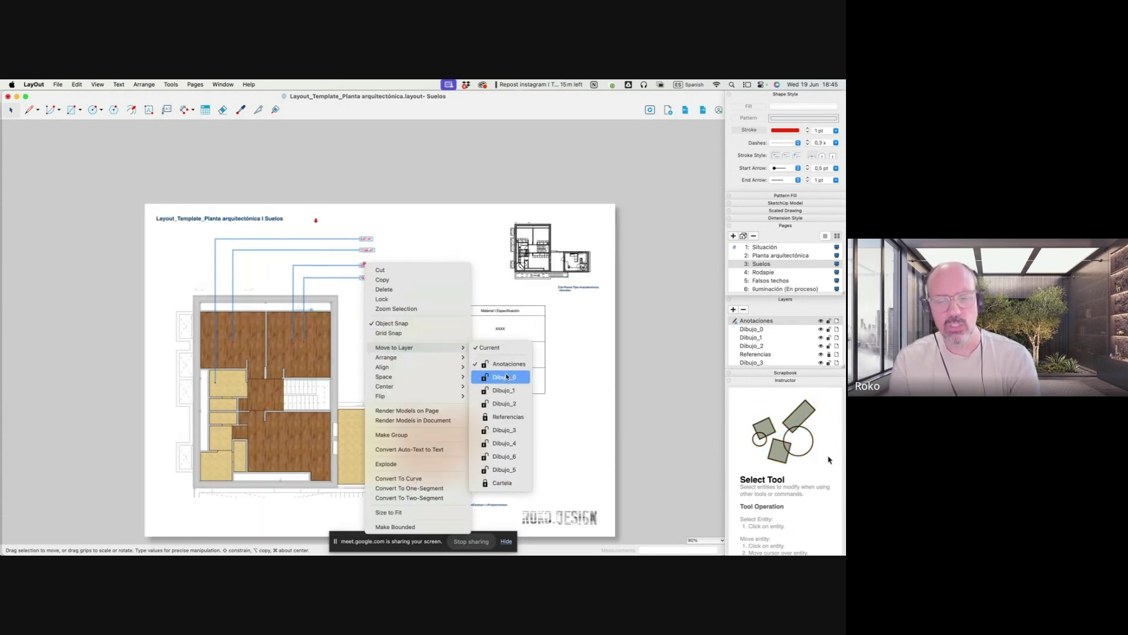
click(507, 377)
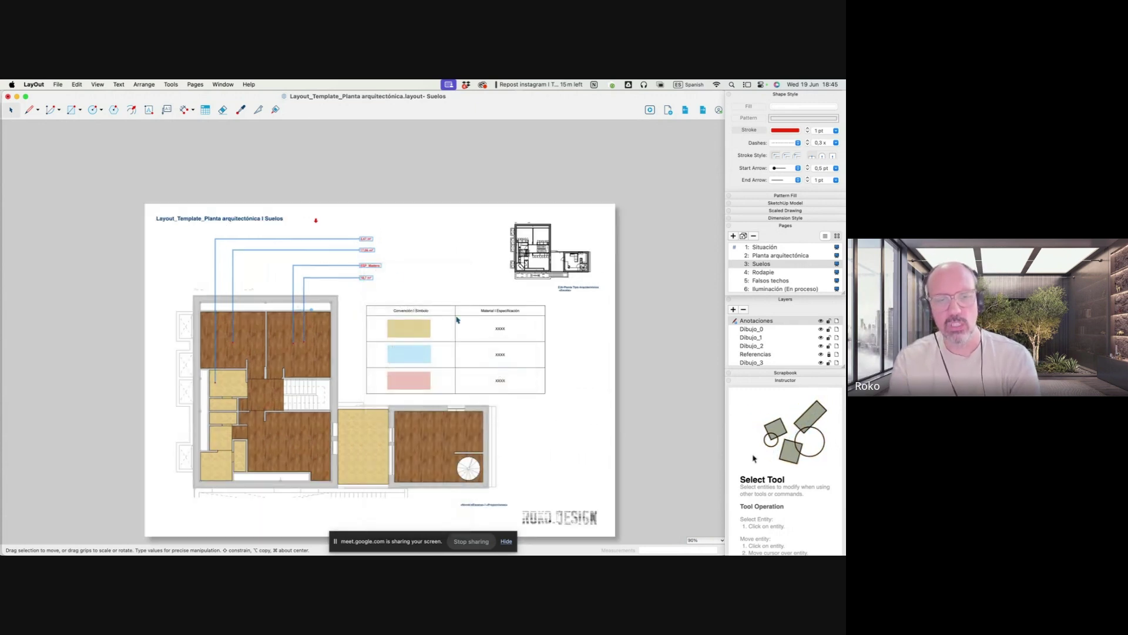
Select all the leader-line callouts, then delete and restore them with undo
right_click(368, 265)
click(411, 436)
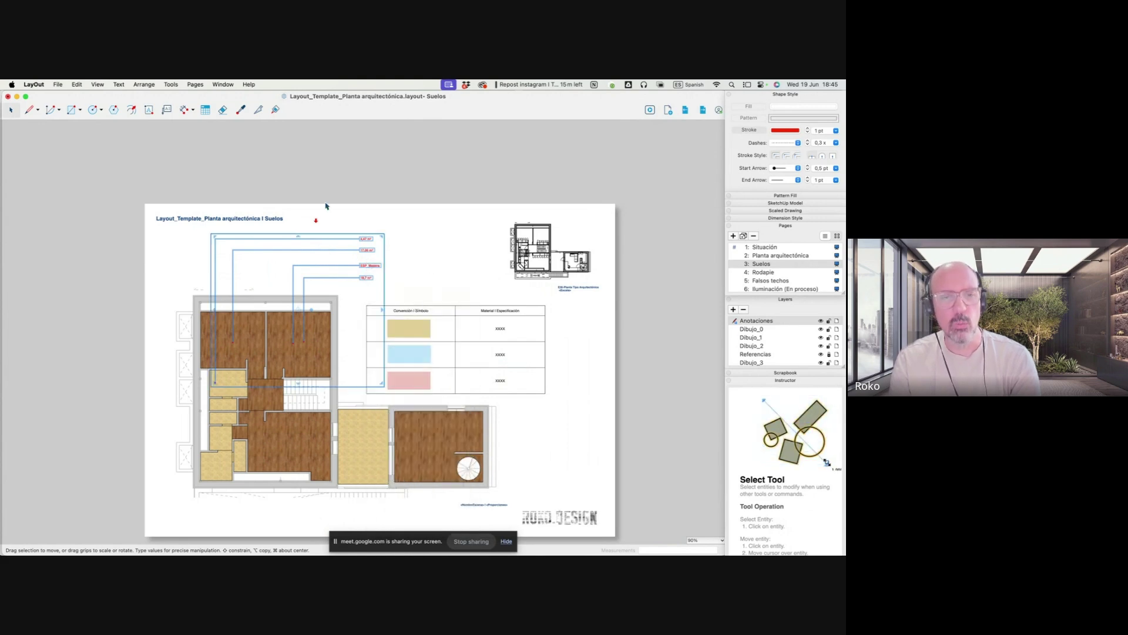
click(326, 206)
scroll(355, 279, up, 2)
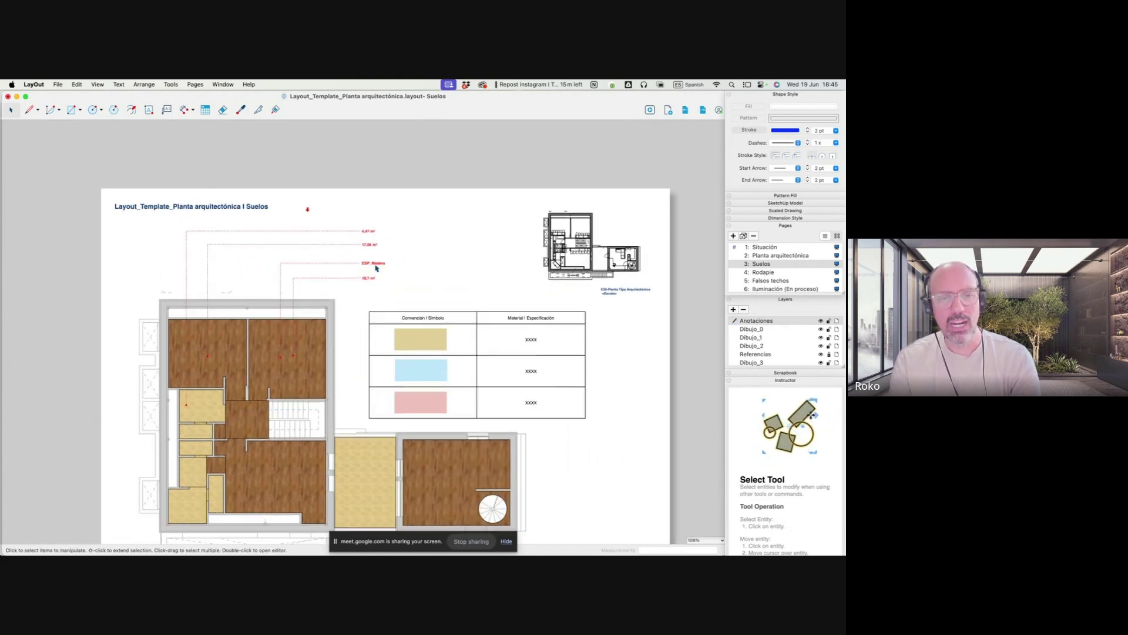
click(377, 268)
right_click(377, 268)
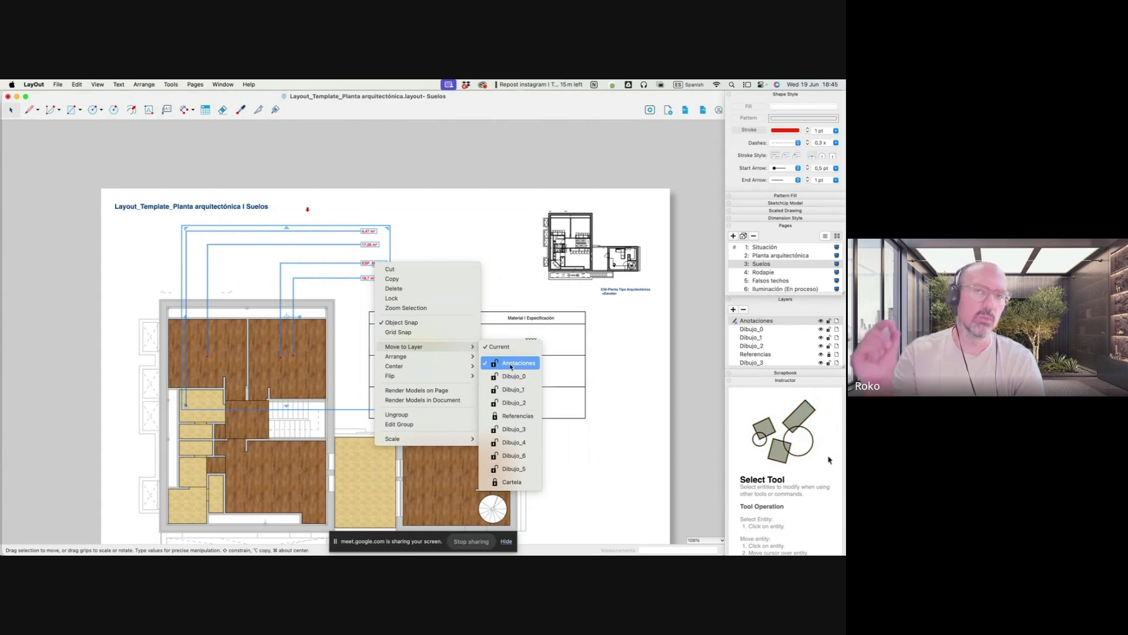
click(450, 168)
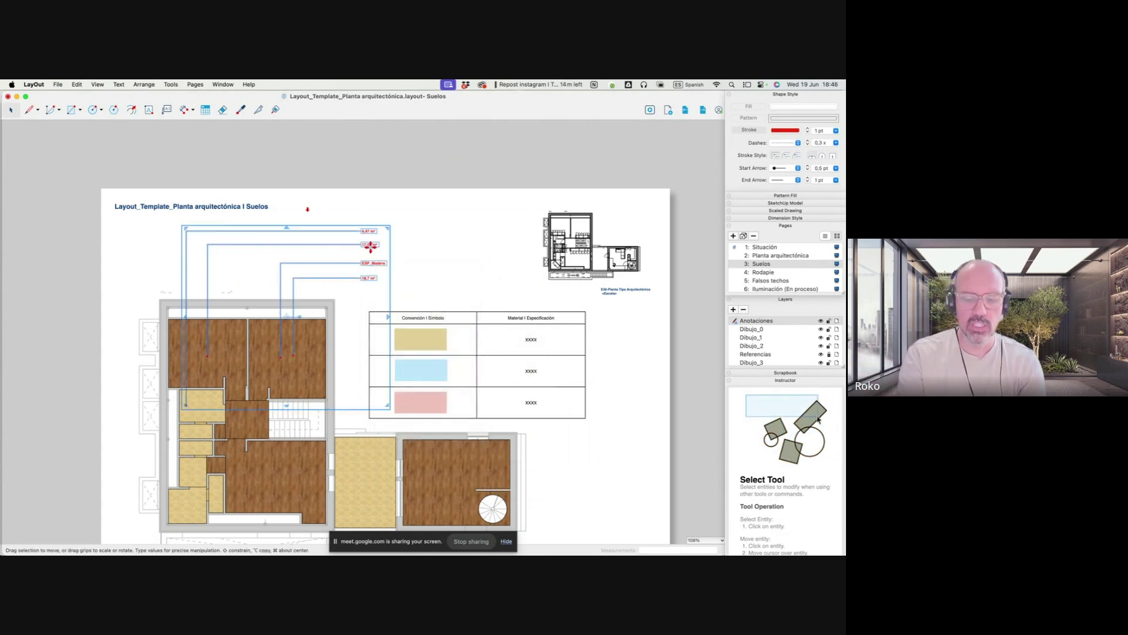
key(Delete)
key(super+z)
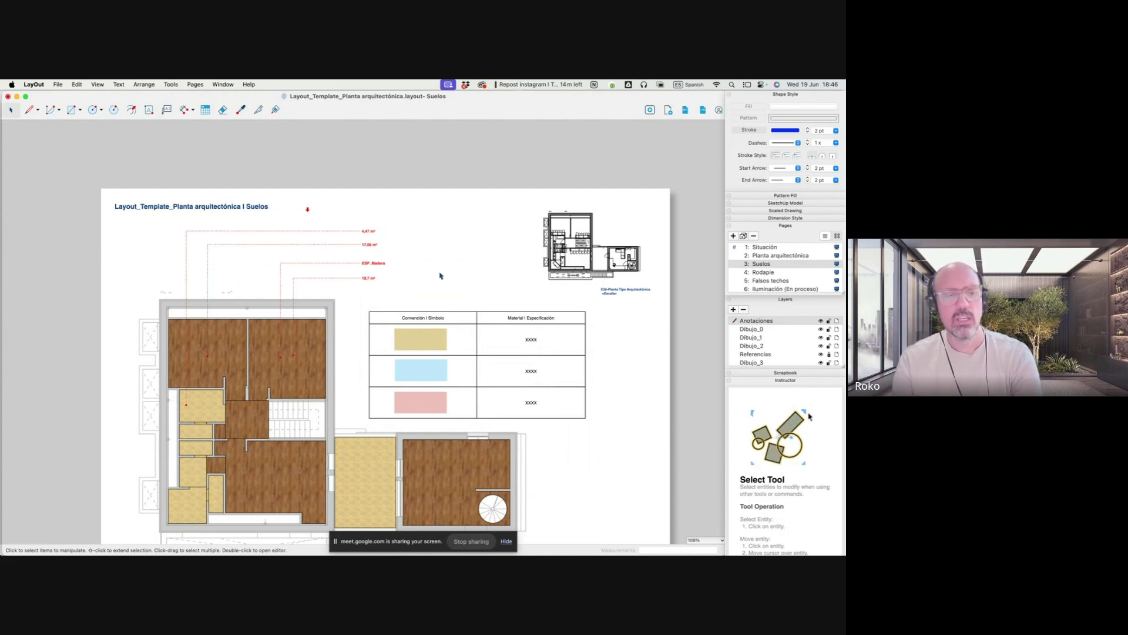
scroll(441, 276, down, 3)
scroll(417, 247, down, 1)
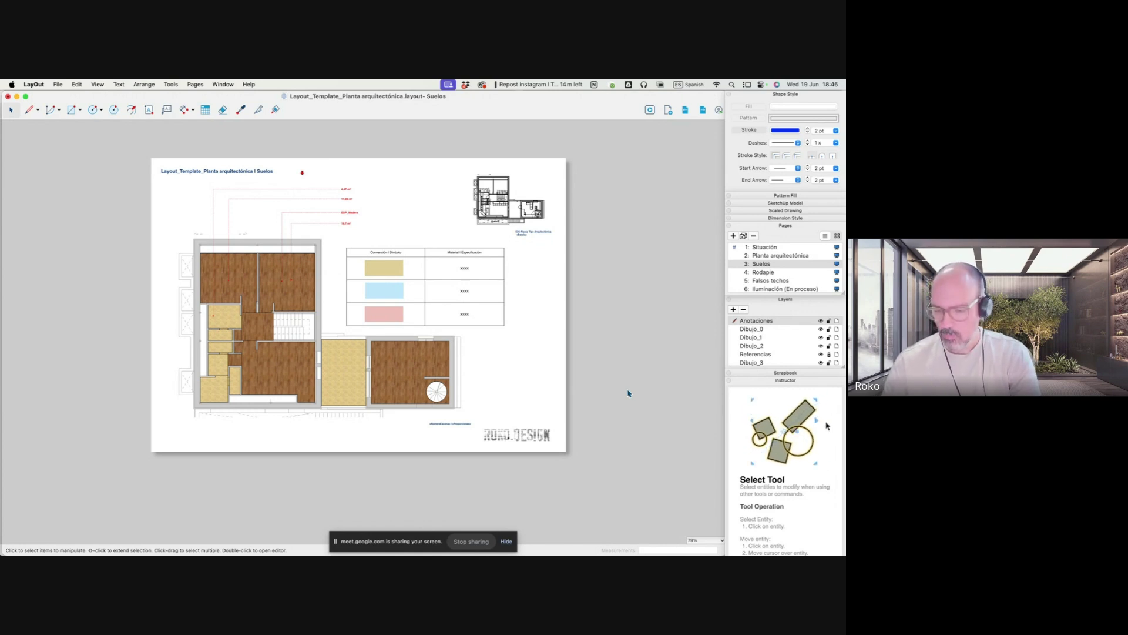
Zoom in on the Suelos page's labelled floor plan
scroll(590, 265, up, 2)
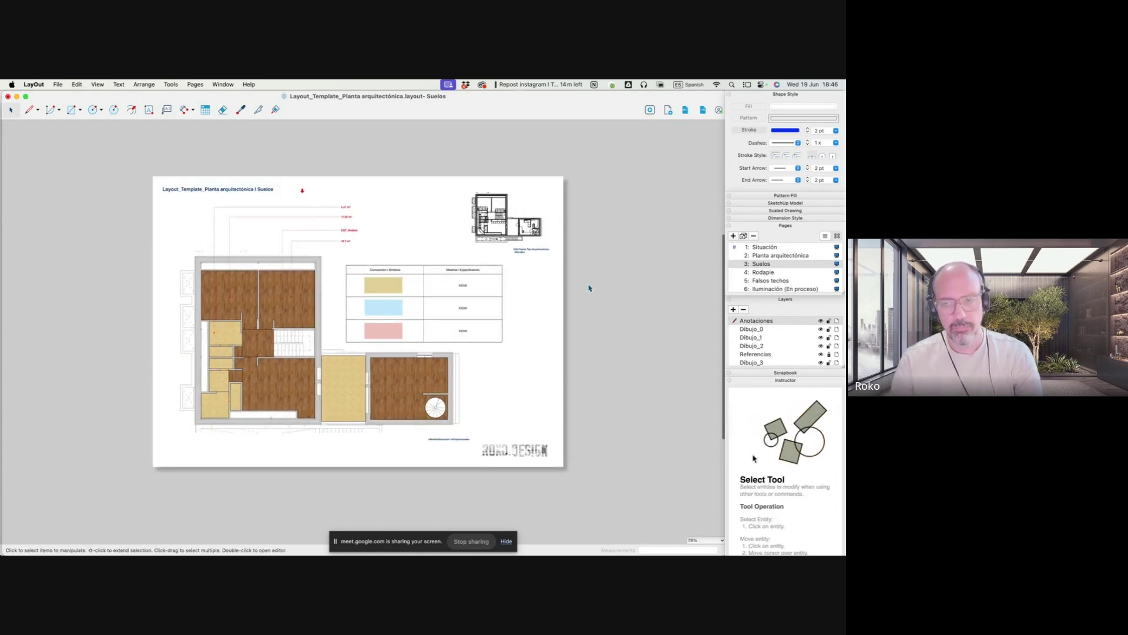
scroll(590, 282, up, 2)
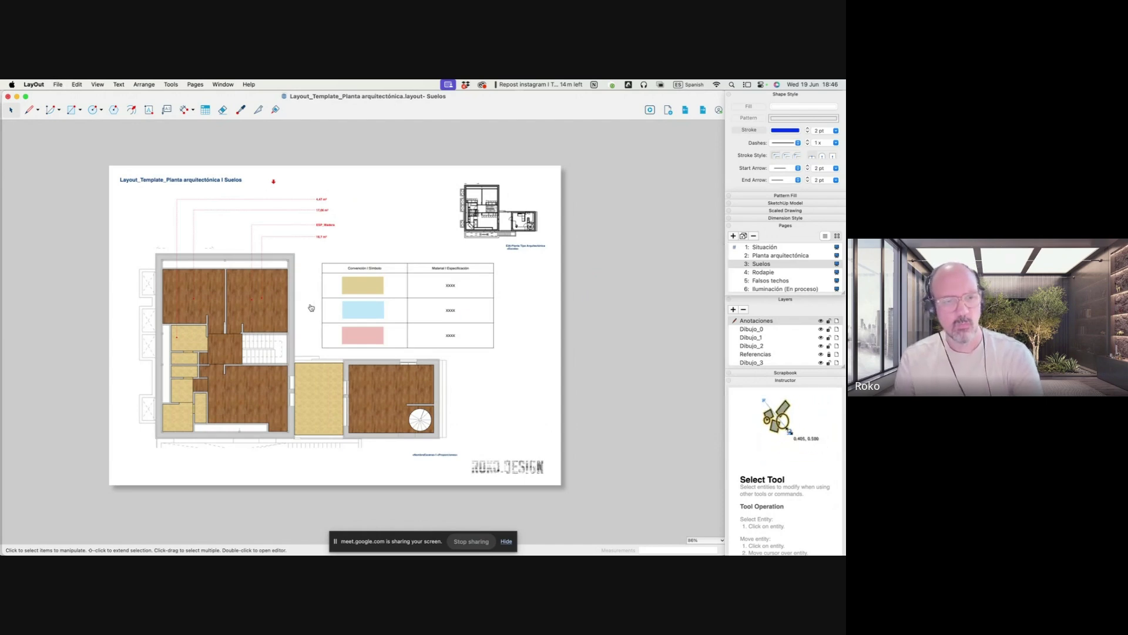
In SketchUp, deselect the house, collapse Entity Info, Outliner and Tags, and float the tray
key(super+Tab)
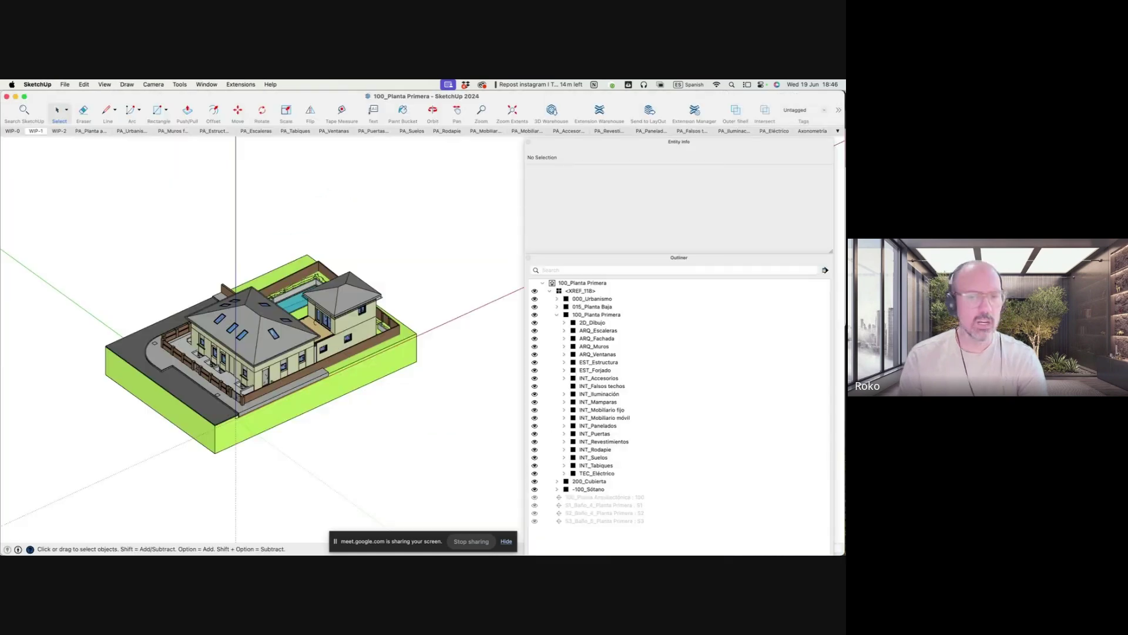
click(330, 354)
click(679, 142)
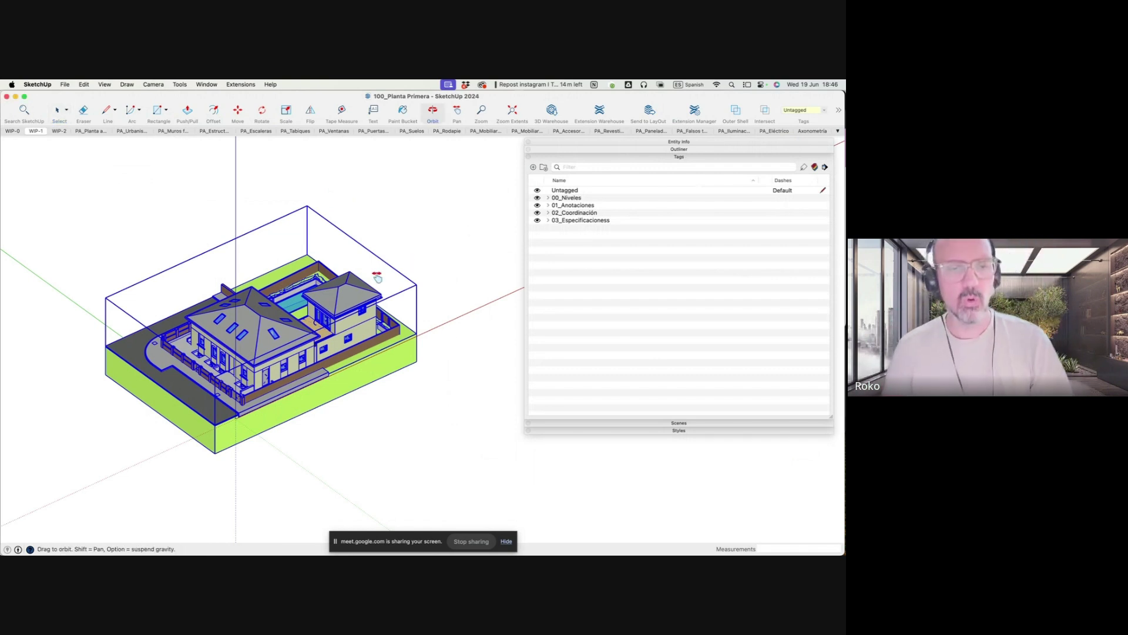
shift+middle_drag(380, 240, 406, 222)
click(406, 222)
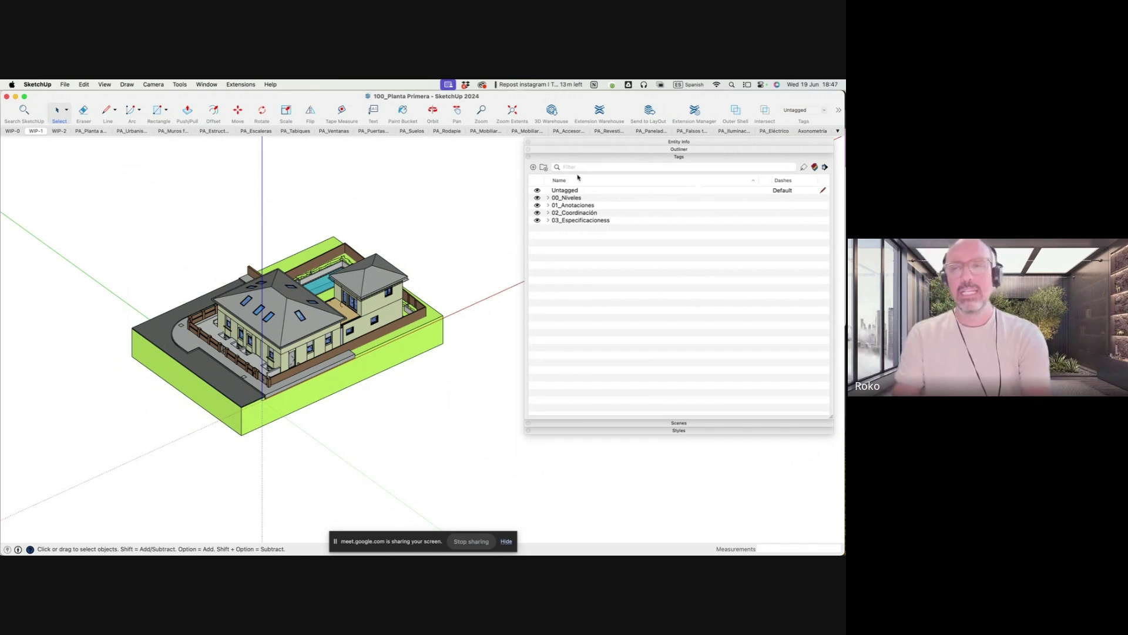
click(663, 156)
drag(790, 141, 641, 171)
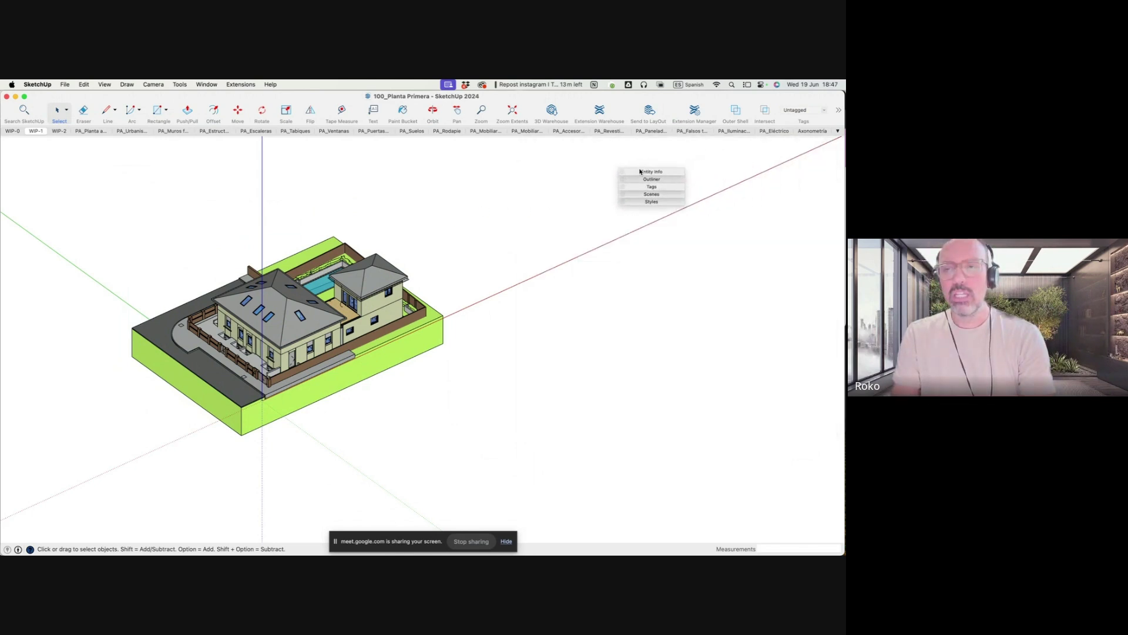
Open and enlarge the Scenes panel, then step through PA_Planta arquitectónica to PA_Ventanas
click(651, 194)
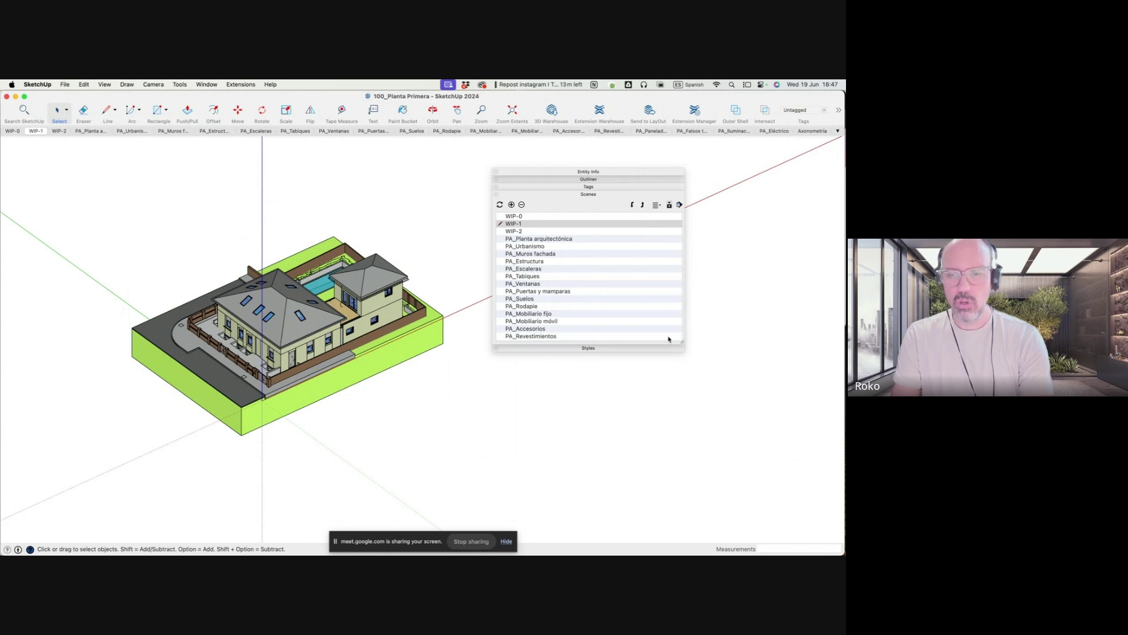
drag(684, 345, 783, 435)
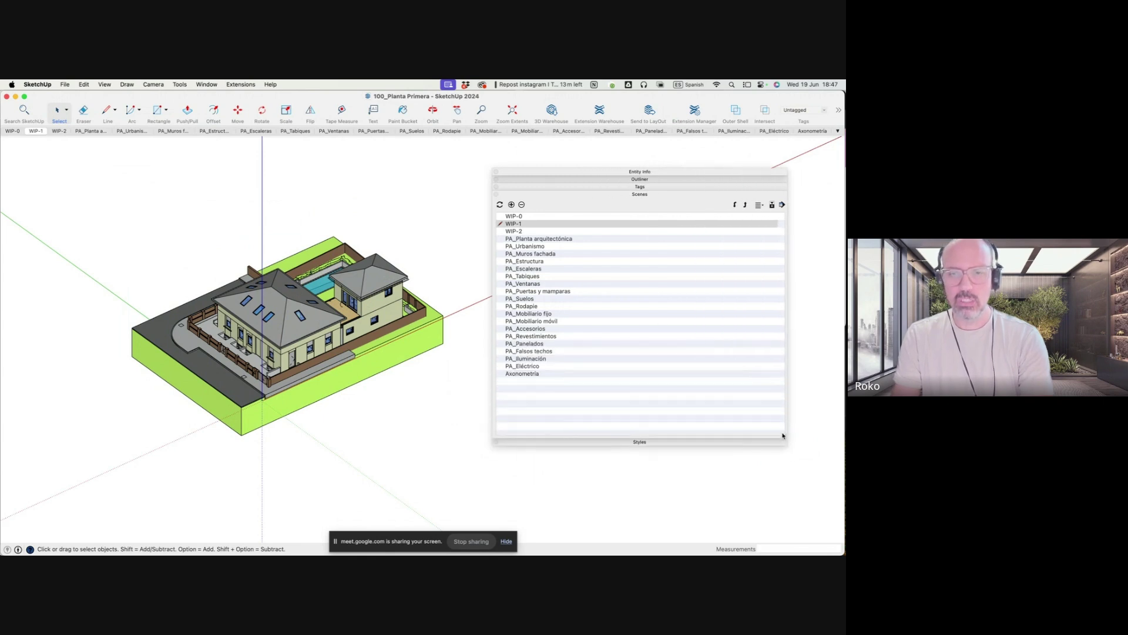
double_click(521, 240)
double_click(525, 246)
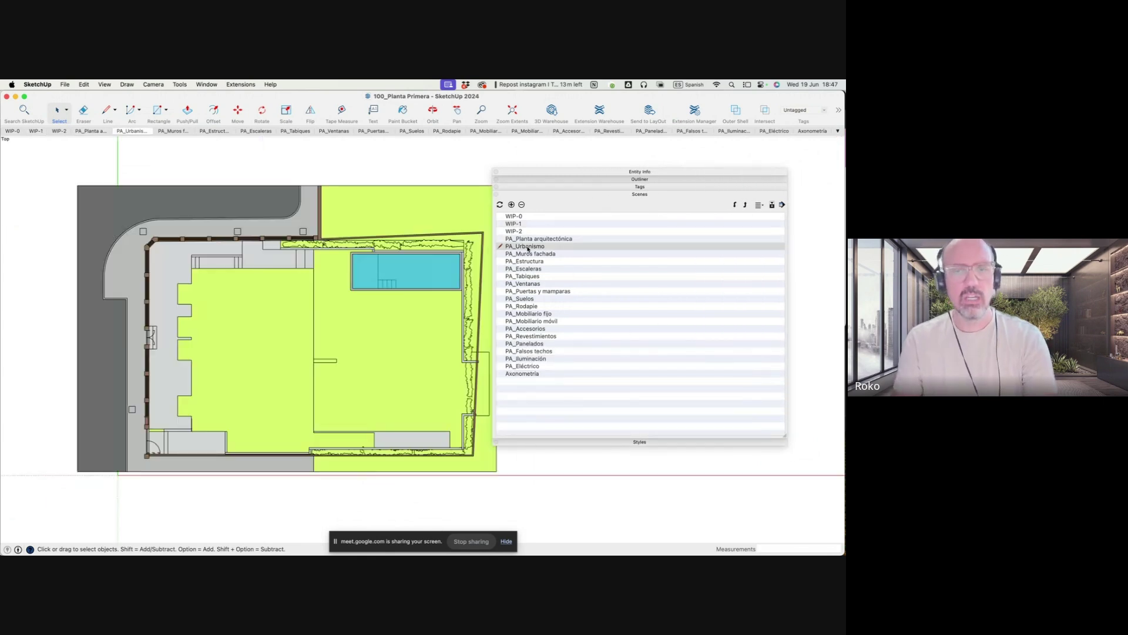
double_click(529, 254)
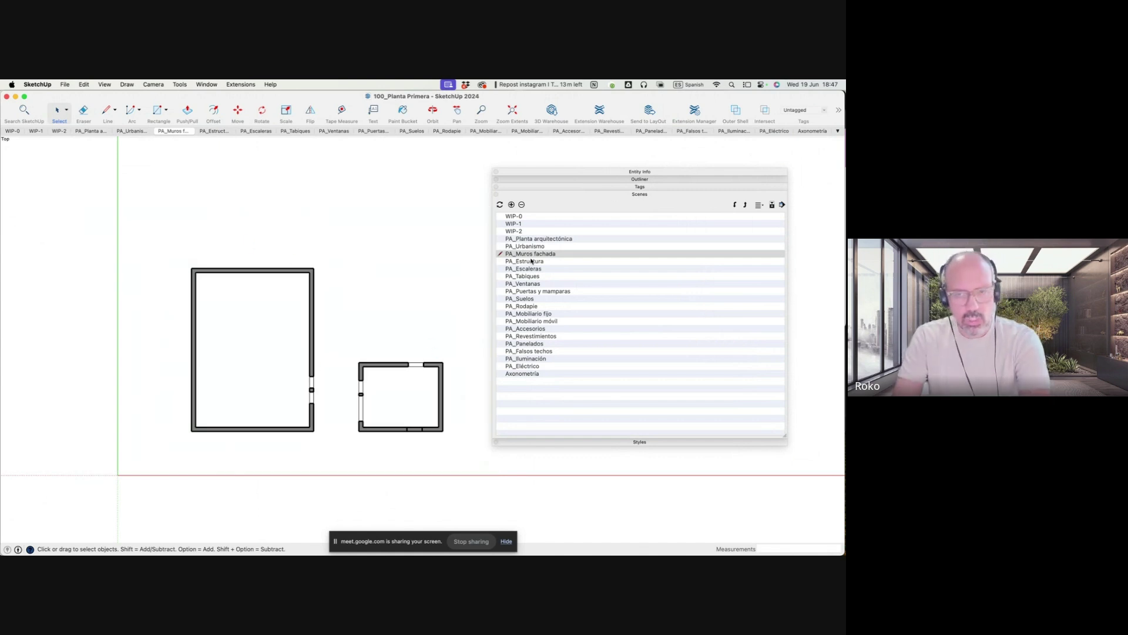
click(531, 262)
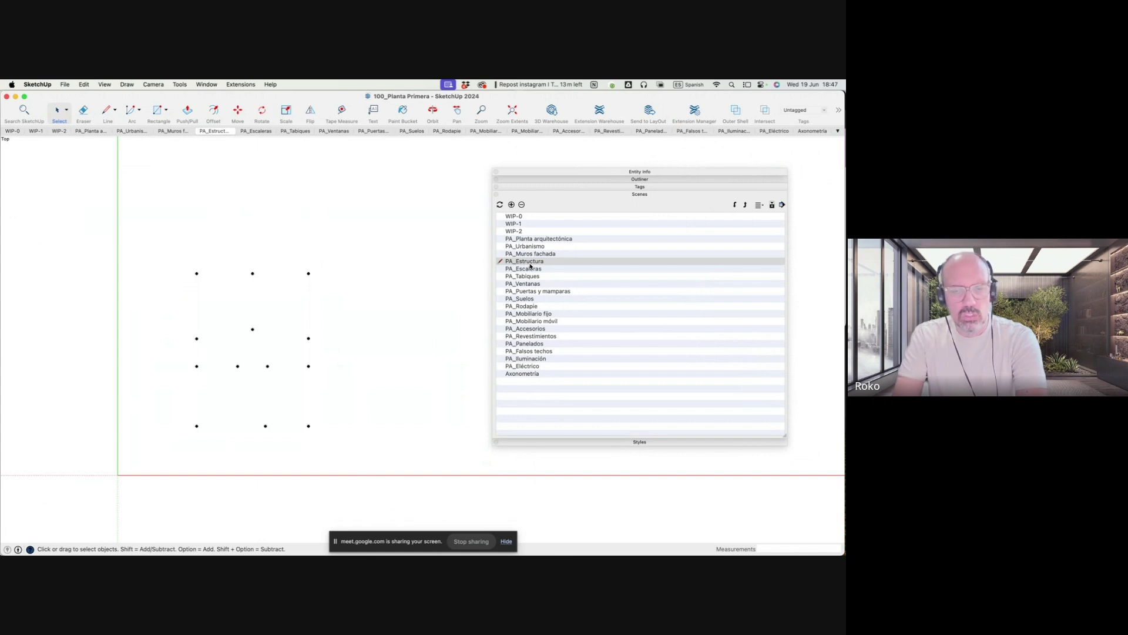
click(525, 270)
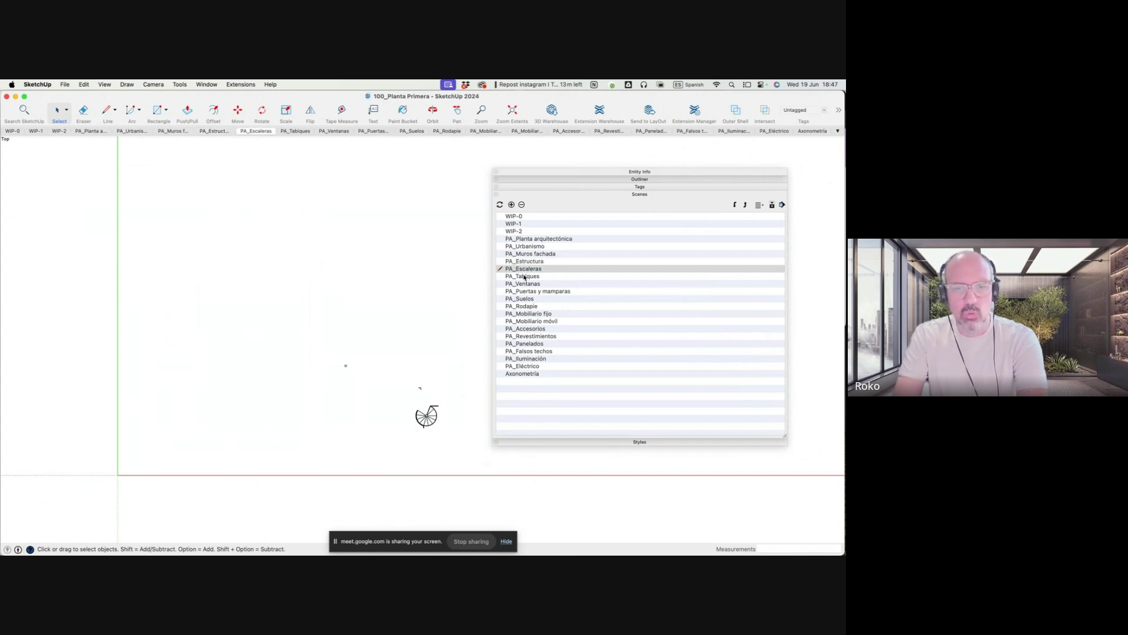
click(525, 277)
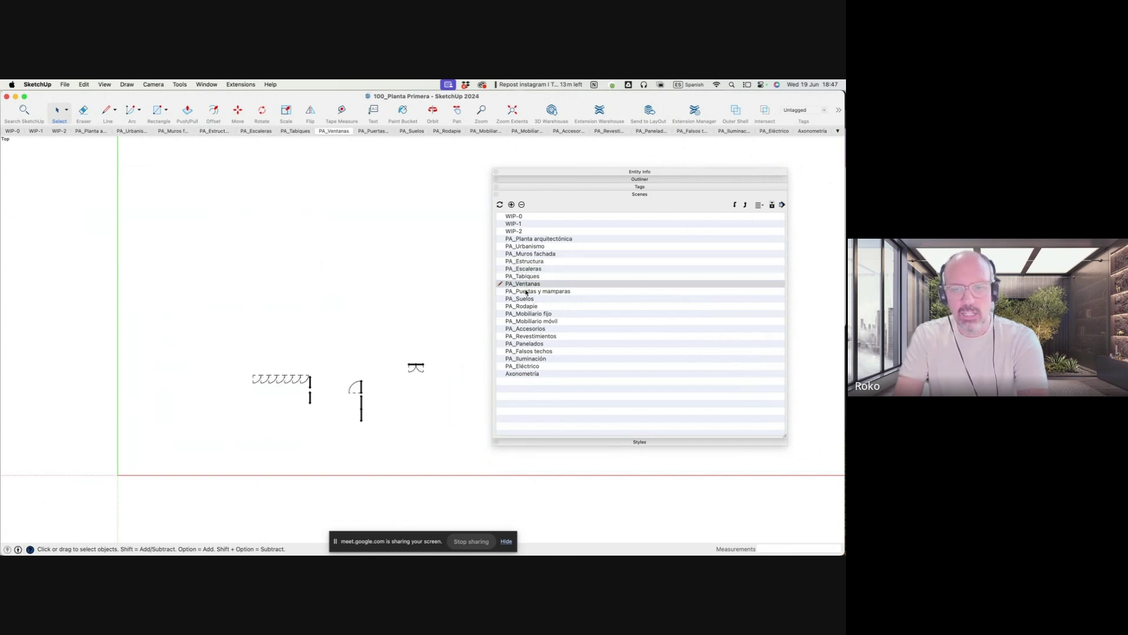
Review scenes PA_Puertas y mamparas through PA_Accesorios one by one
click(526, 292)
click(524, 299)
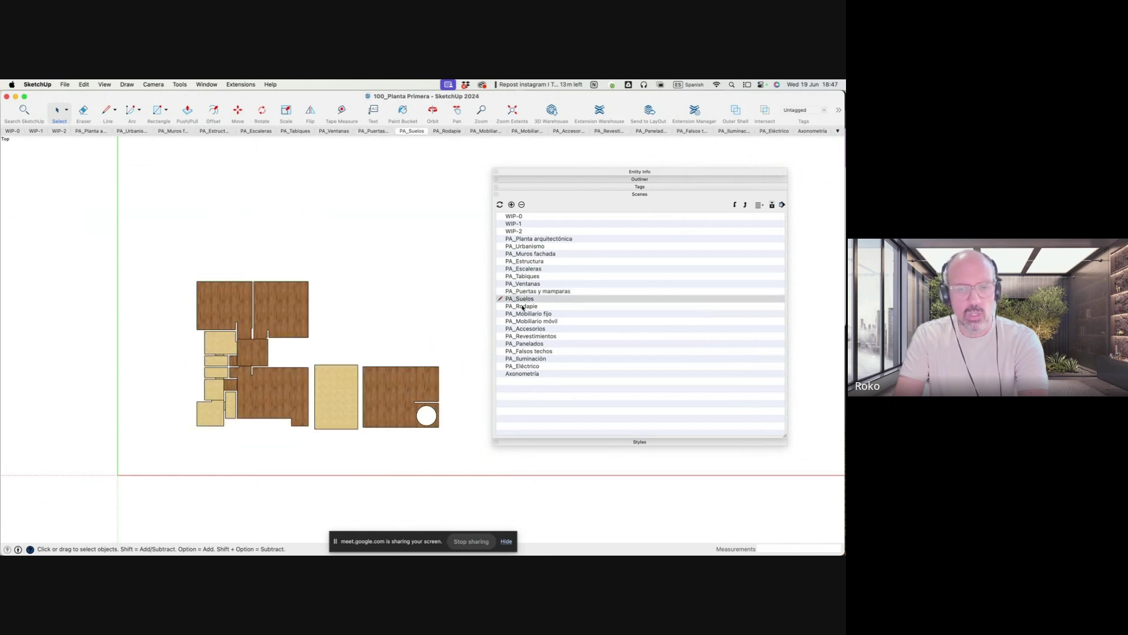
click(523, 307)
click(523, 314)
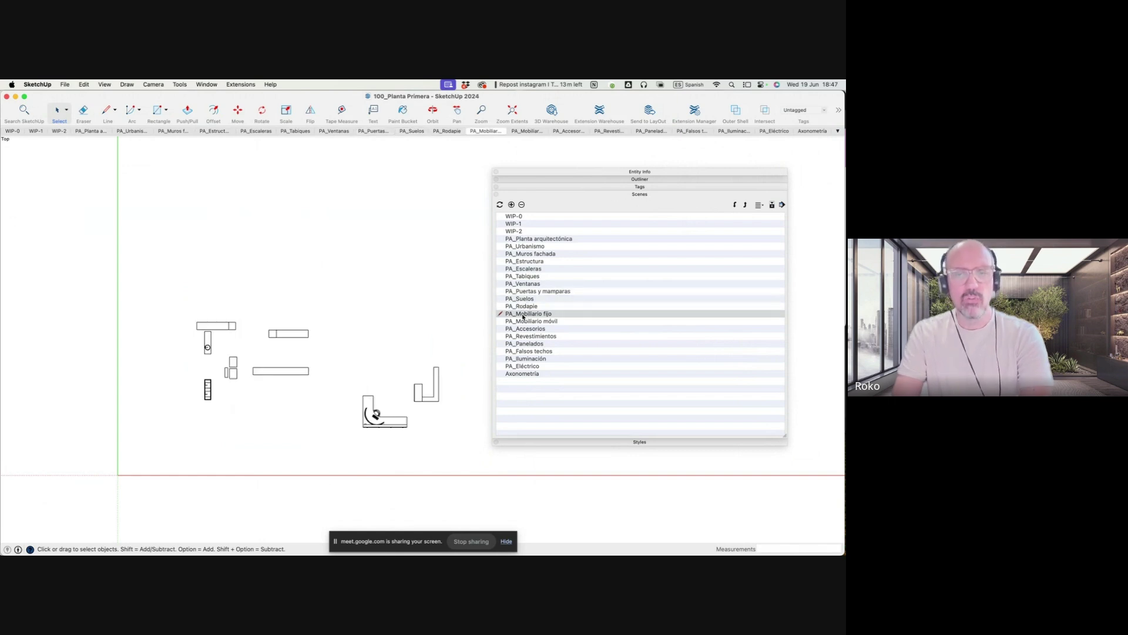
click(521, 367)
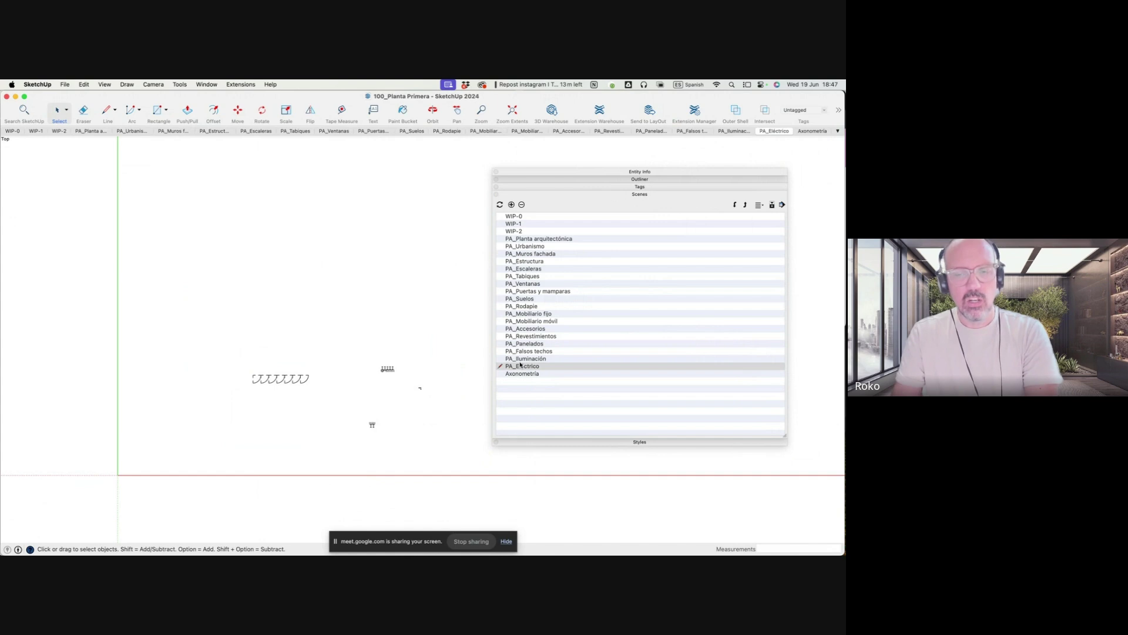
click(523, 359)
double_click(524, 351)
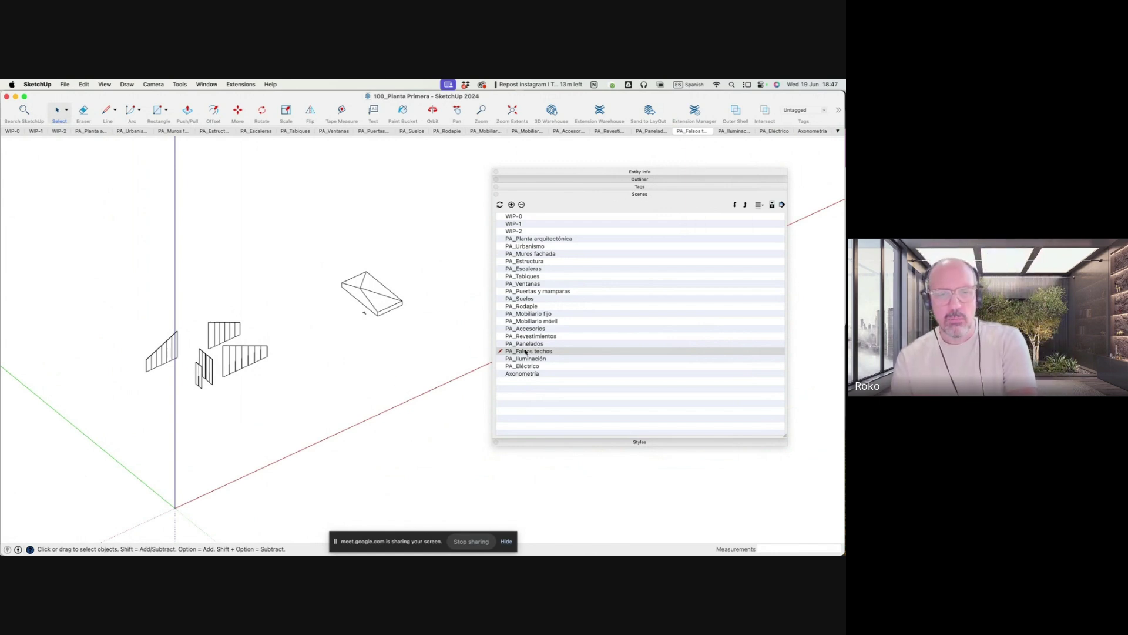
double_click(525, 328)
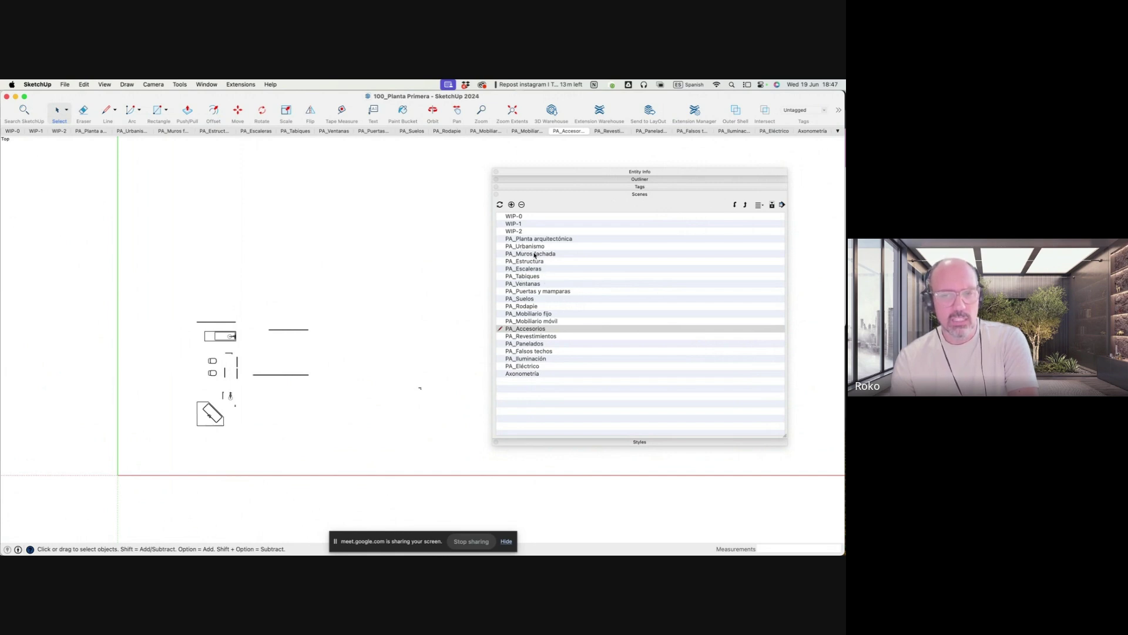
Revisit PA_Muros fachada in 3D, then return to the WIP-1 whole-house view
double_click(535, 254)
middle_drag(339, 423, 230, 186)
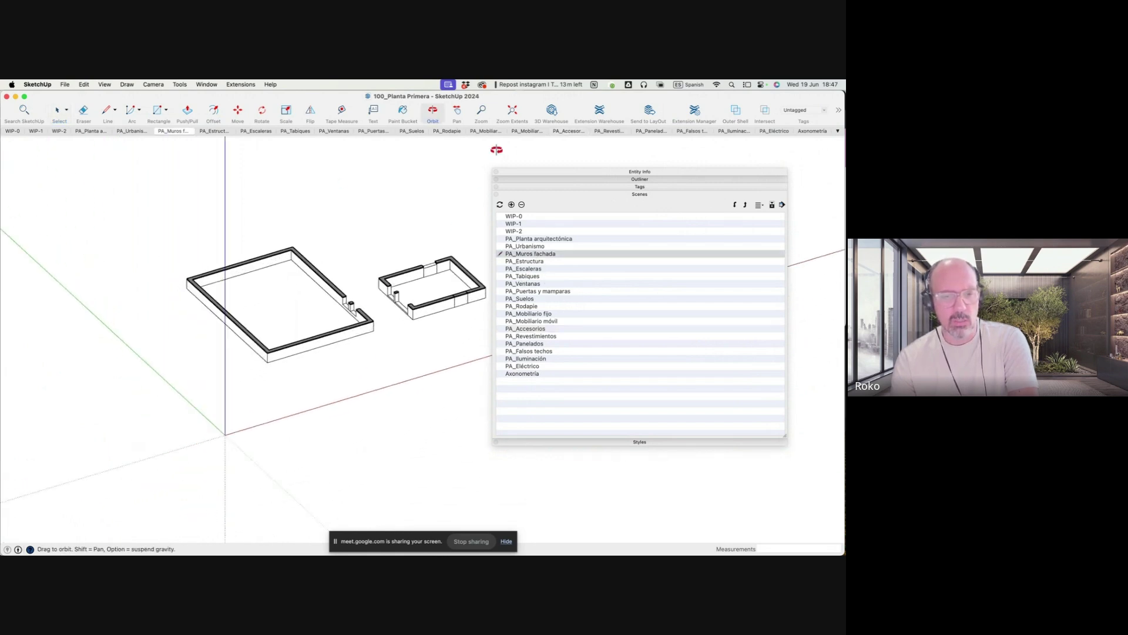
click(33, 131)
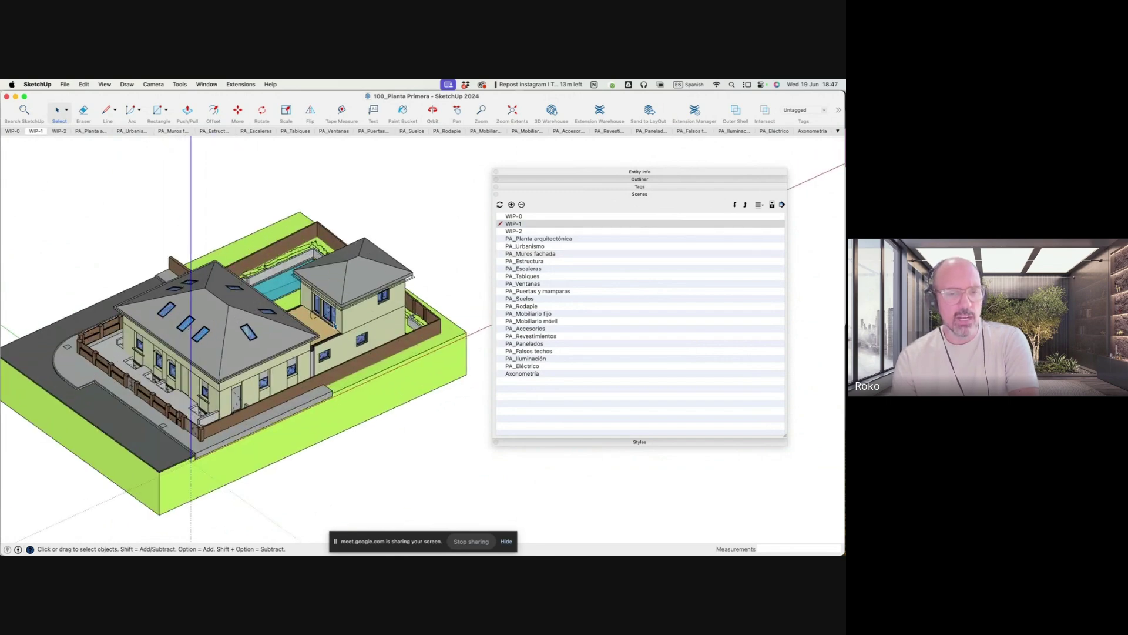
middle_drag(334, 325, 225, 262)
click(354, 304)
Inspect the upper-floor block and facade walls, then return to WIP-1 and save
double_click(338, 301)
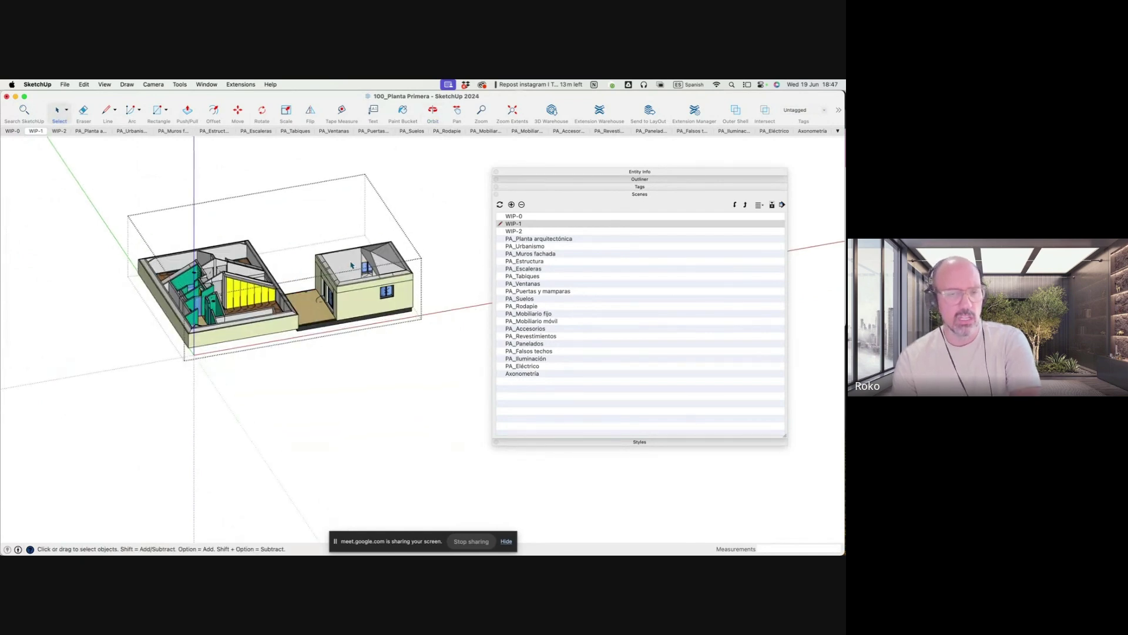
middle_drag(351, 265, 365, 341)
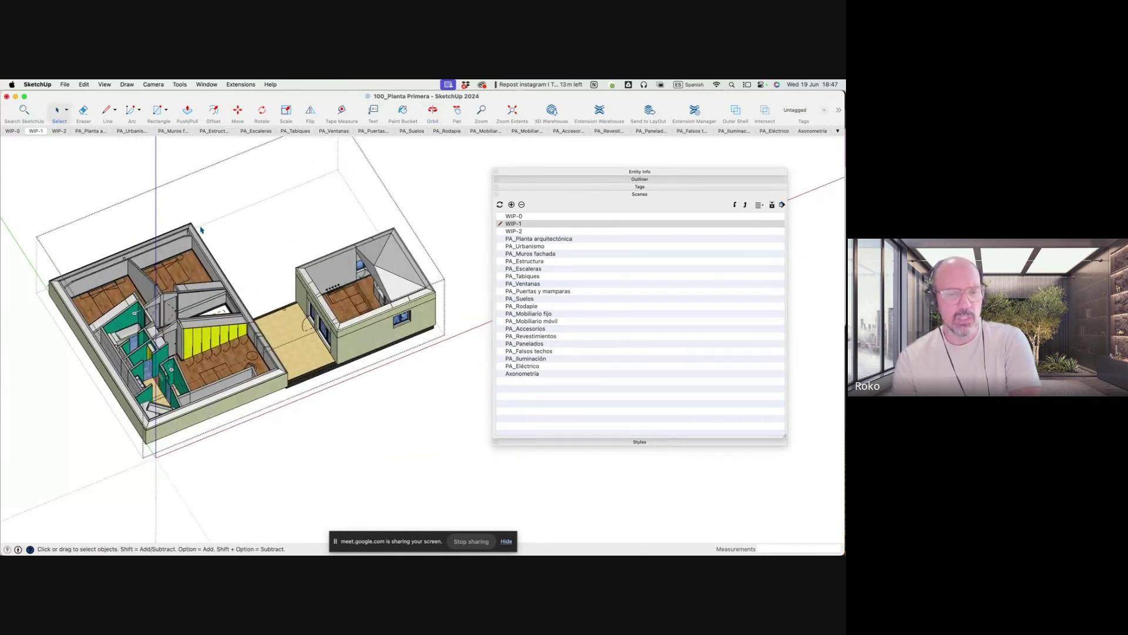
click(527, 254)
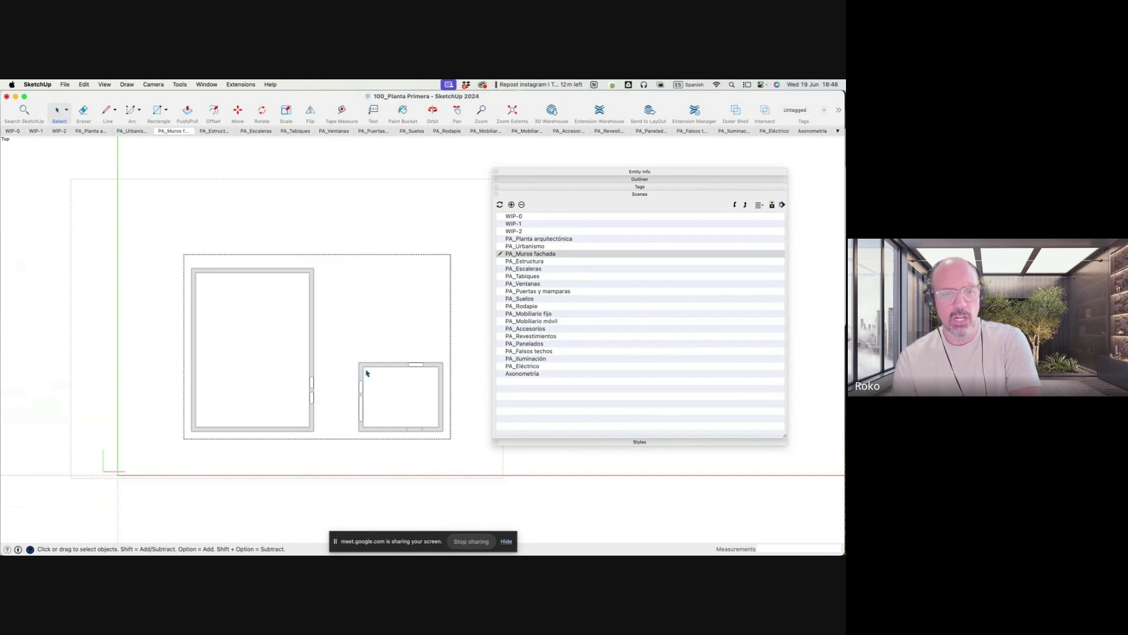
middle_drag(366, 373, 428, 327)
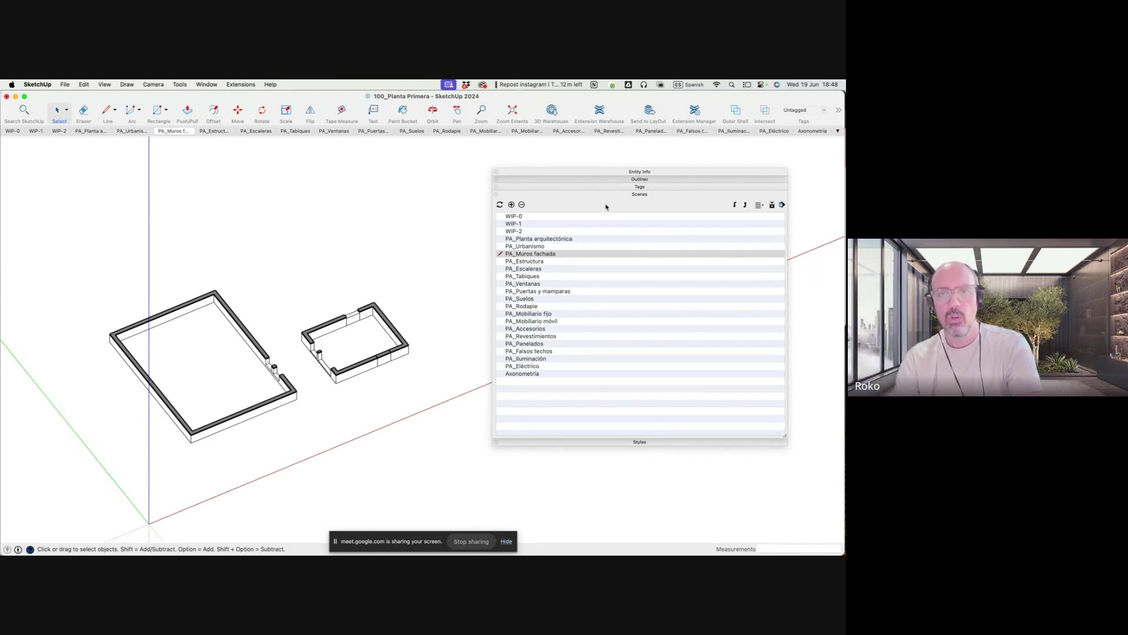
click(36, 130)
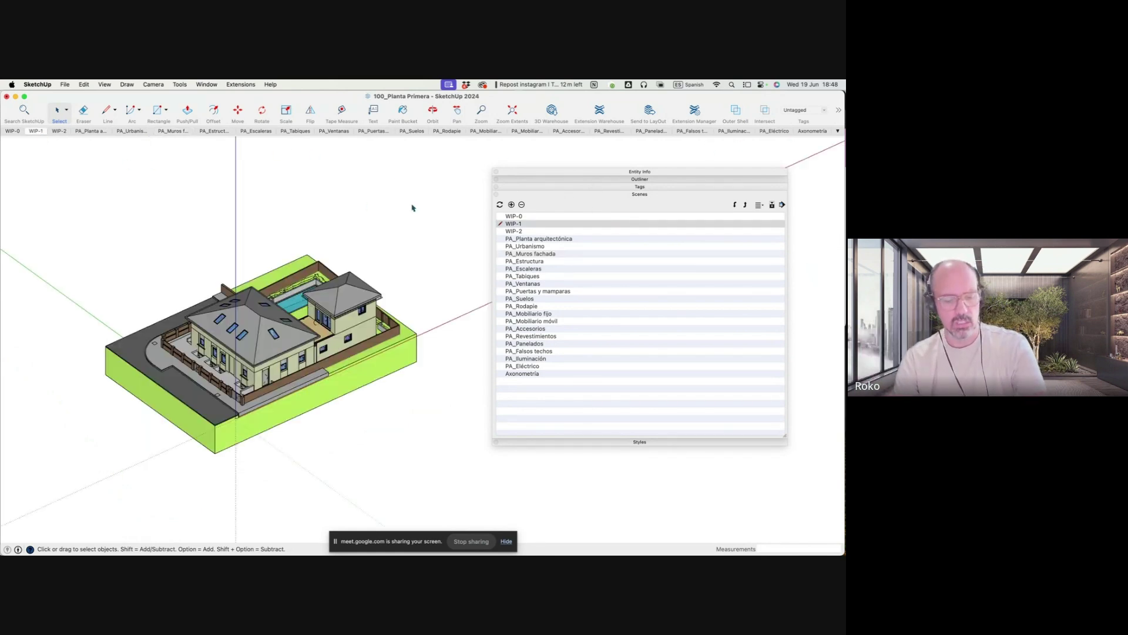
key(super+s)
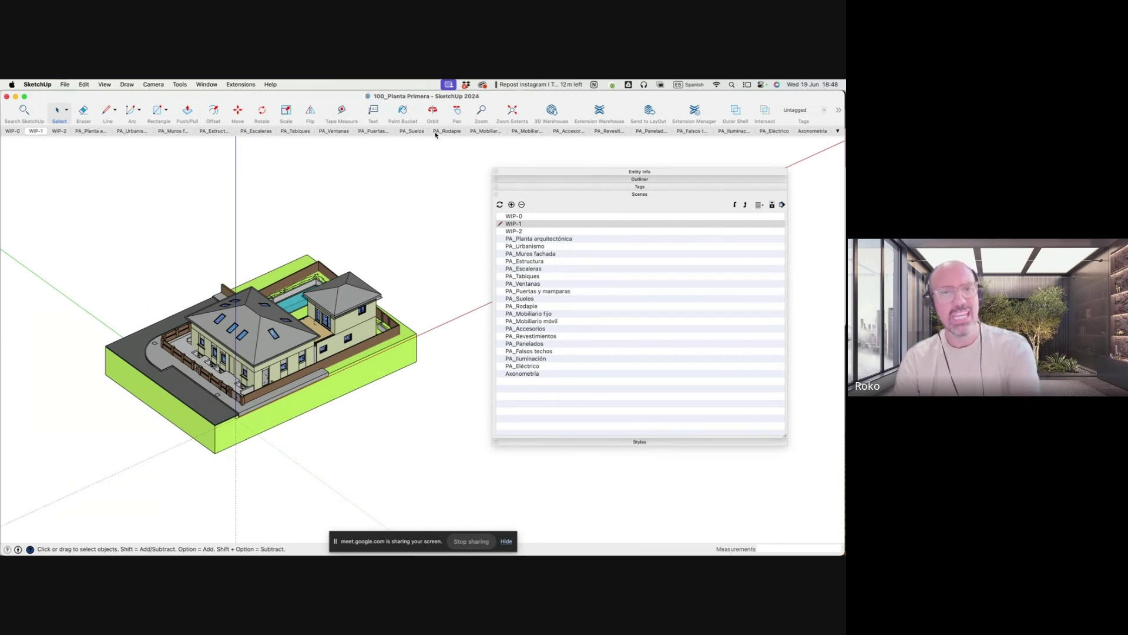
Use Save As to store the model as 000_Planta Baja in 03_Sesión_3_Sliders
click(49, 84)
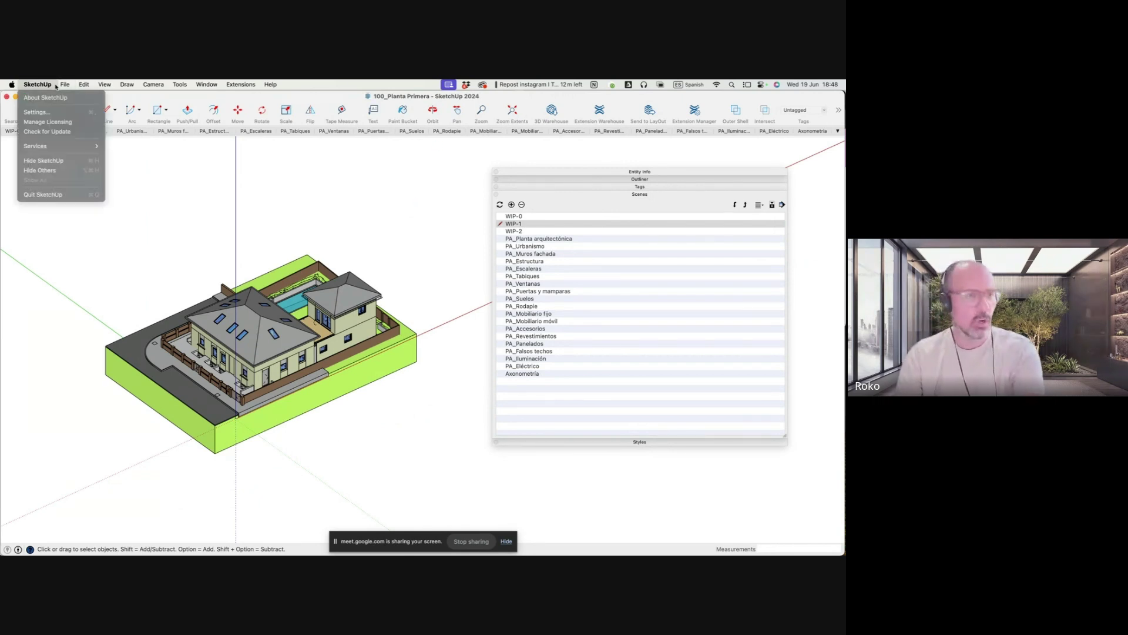
click(209, 223)
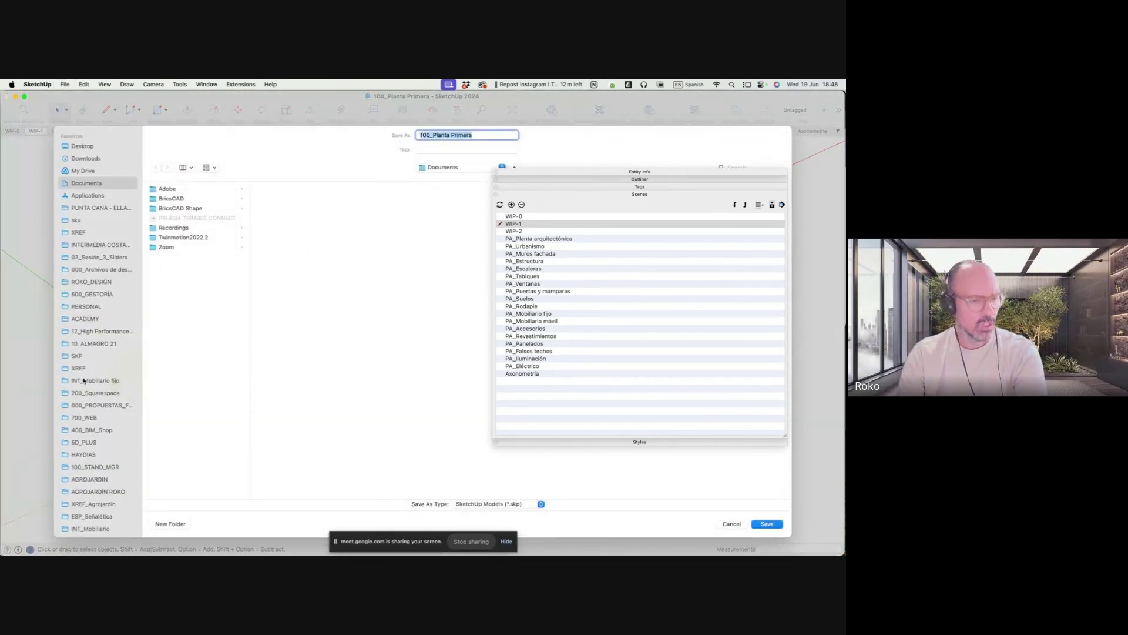
click(91, 257)
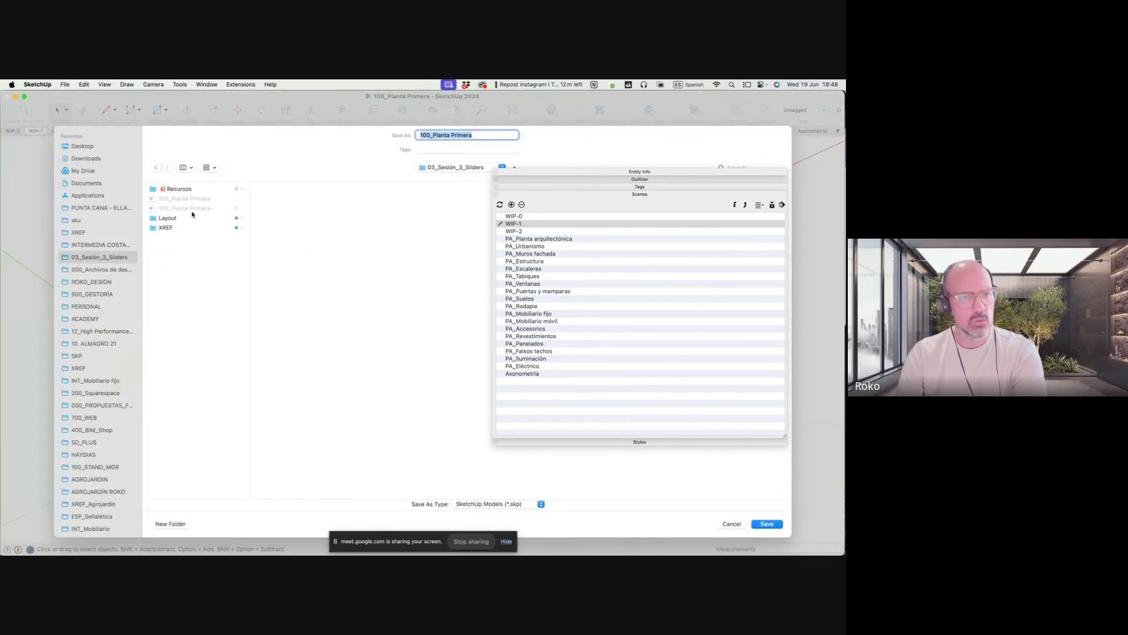
click(429, 136)
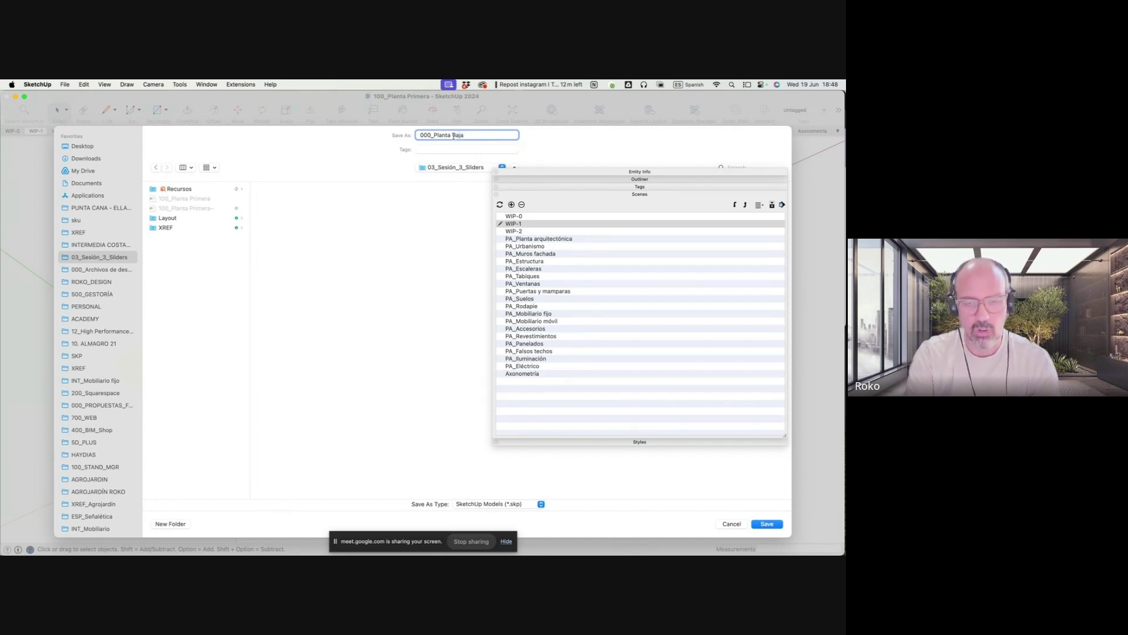
key(Return)
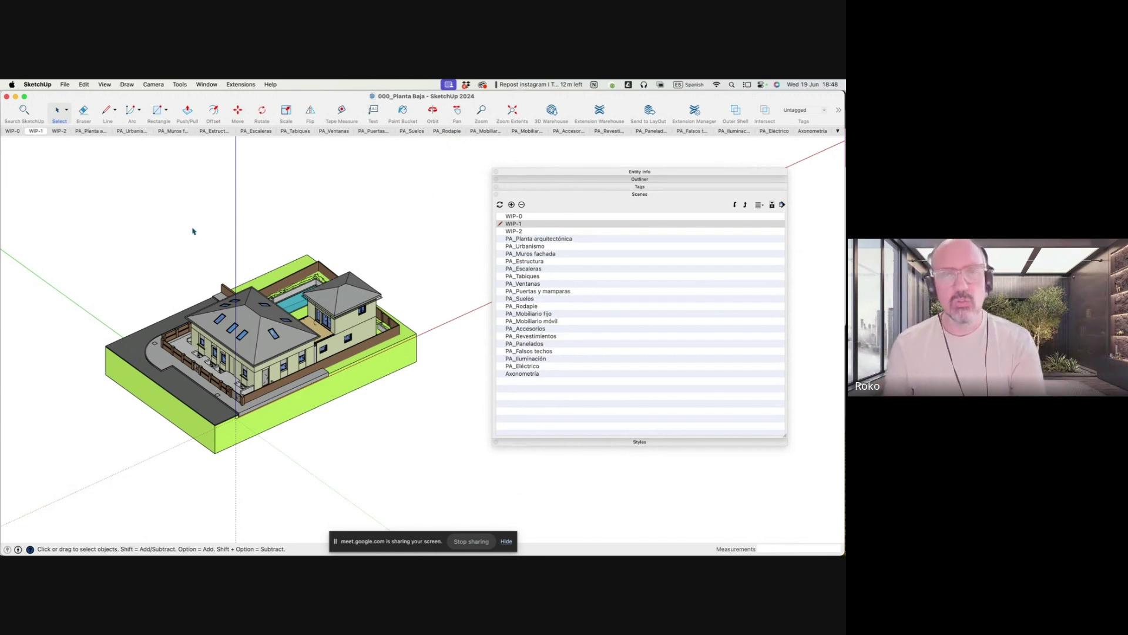
Switch to WIP-0 and activate the horizontal 100_Planta Arquitectónica section plane
click(12, 132)
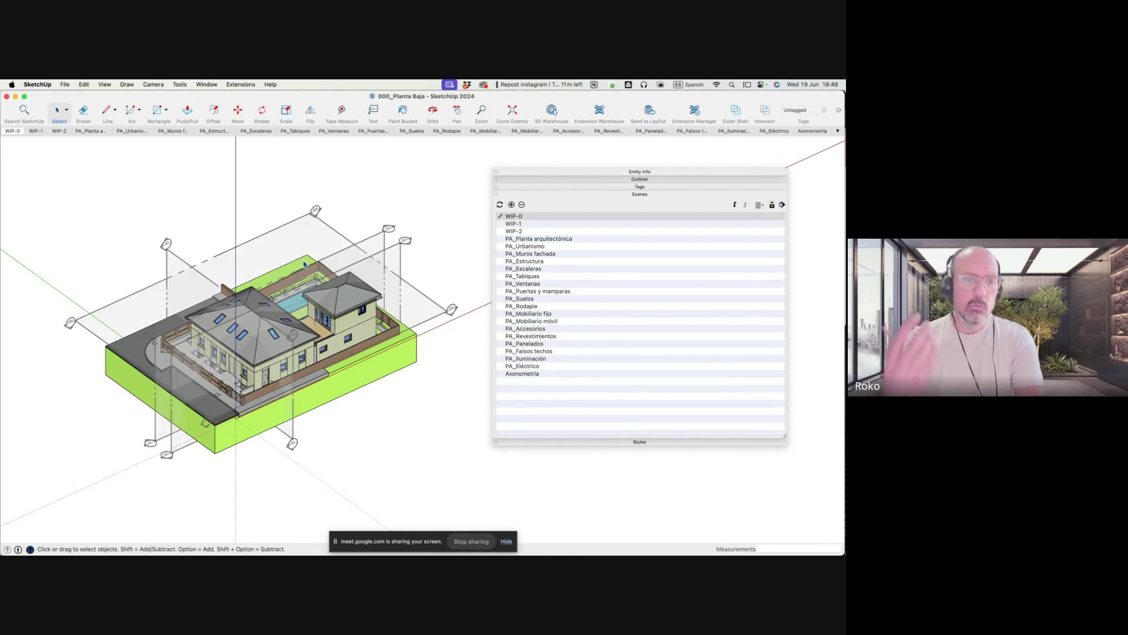
double_click(398, 257)
double_click(377, 240)
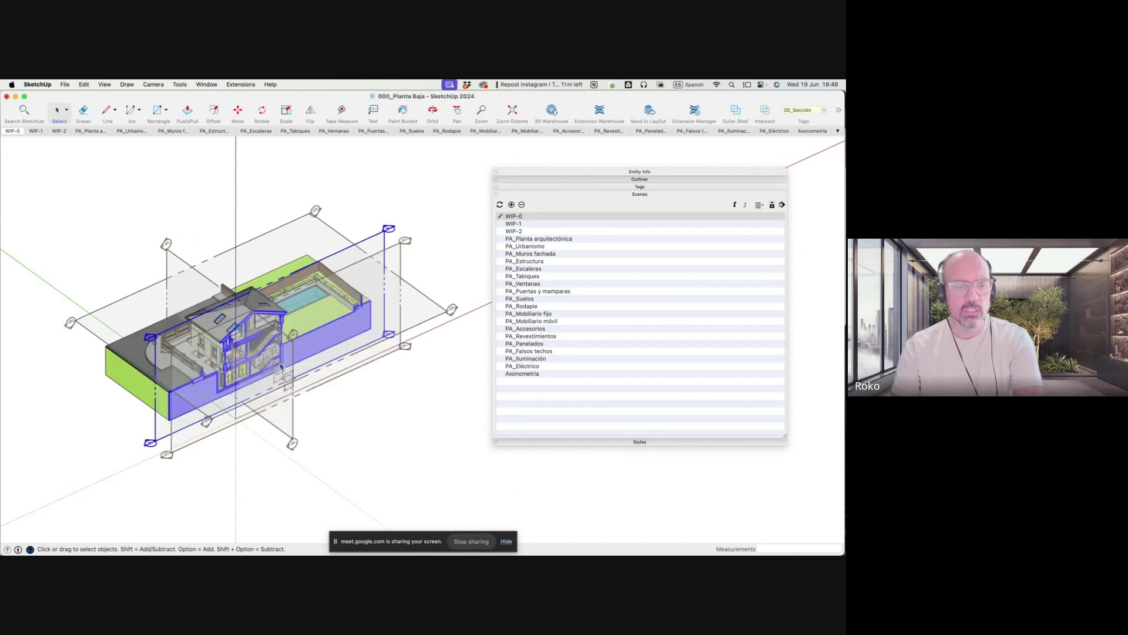
double_click(436, 312)
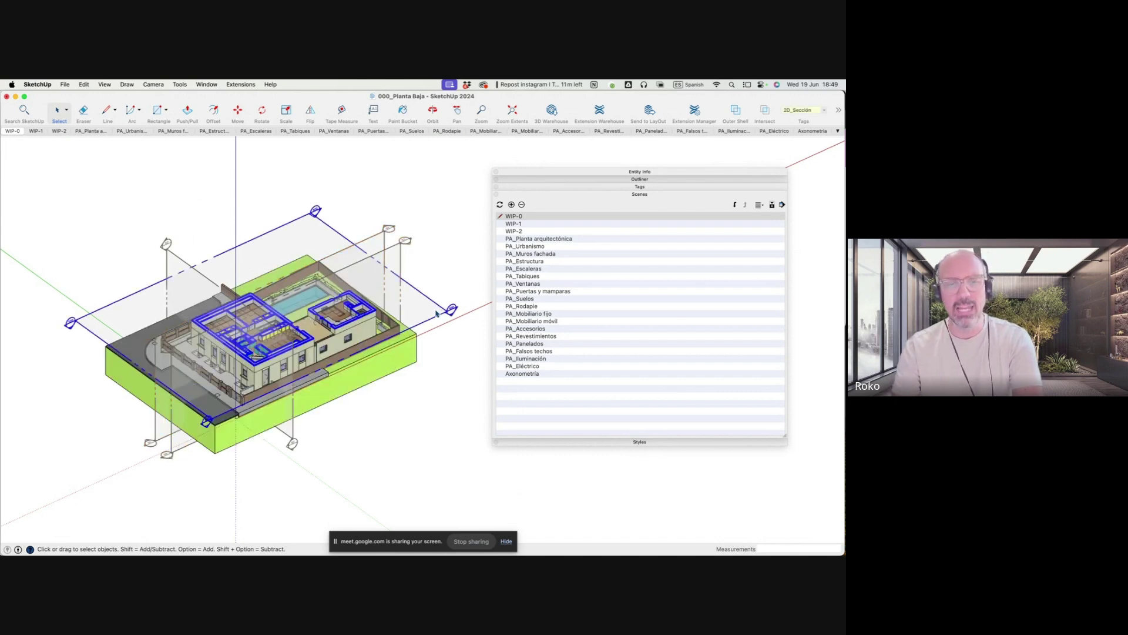
Zoom in on the cut house and display the section plane's Entity Info properties
middle_drag(402, 298, 459, 299)
scroll(462, 301, up, 3)
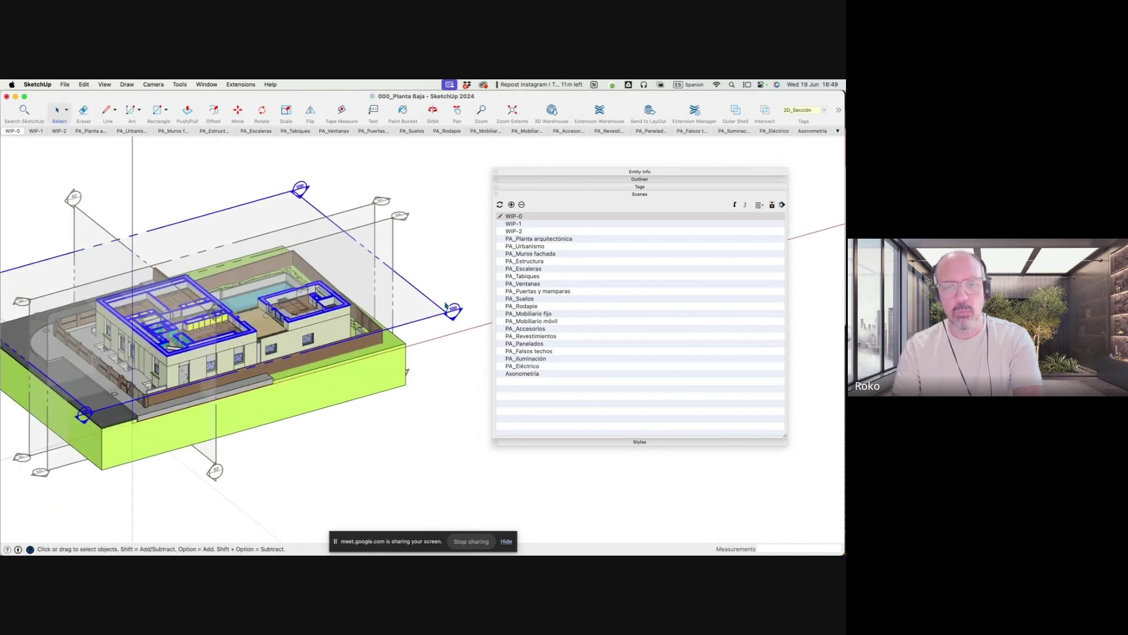
scroll(463, 301, up, 2)
scroll(473, 311, up, 2)
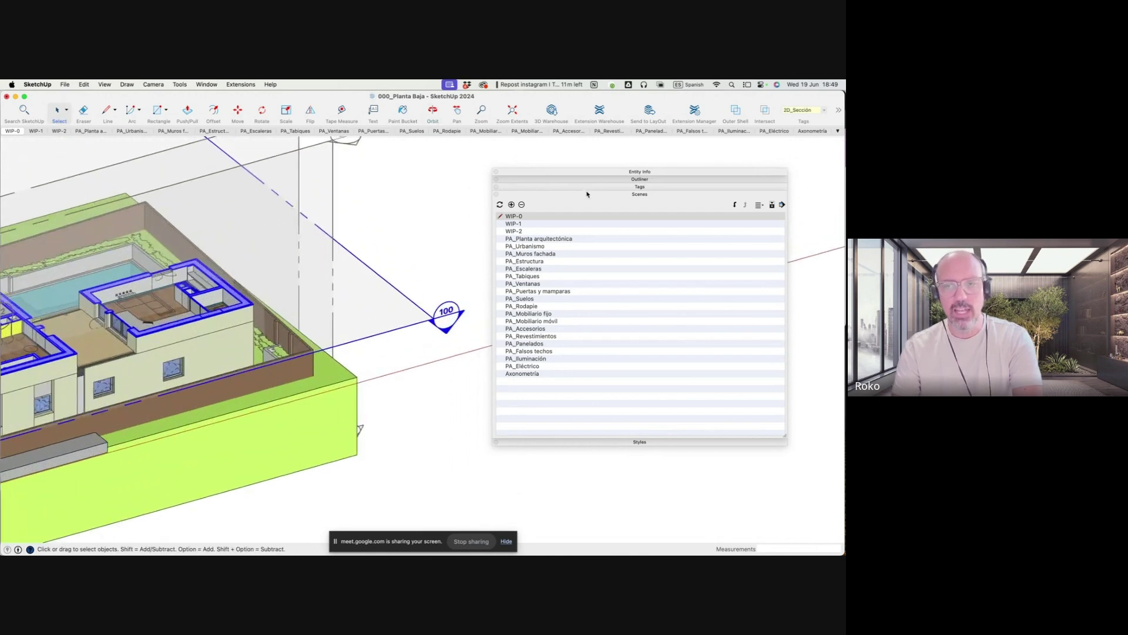
click(605, 172)
drag(605, 171, 646, 143)
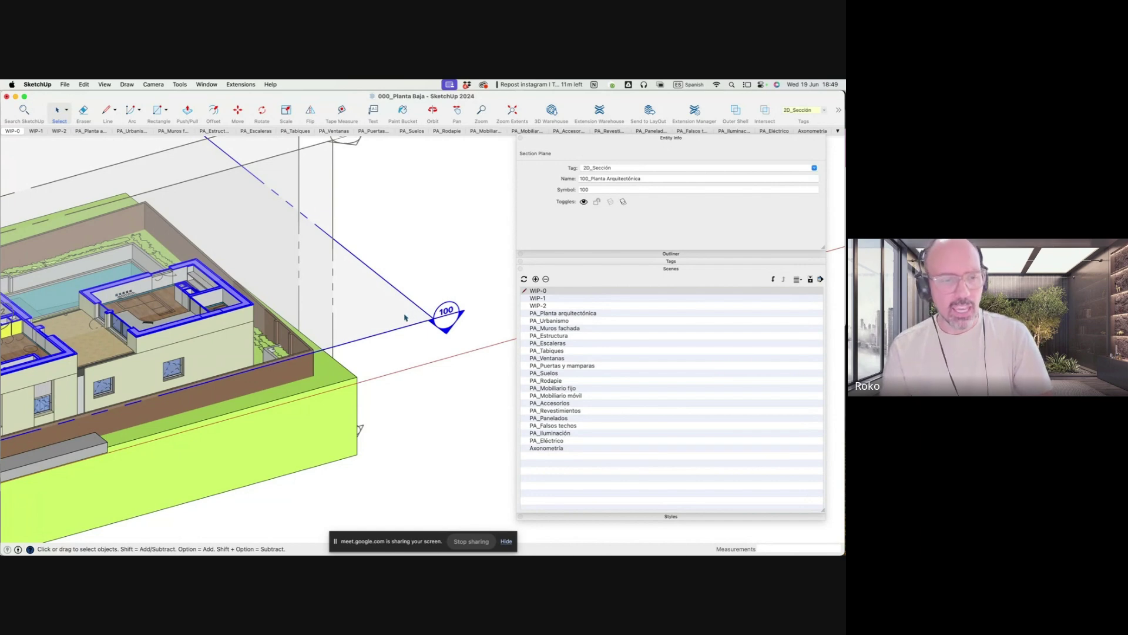
Orbit around the building and reposition the 100 section plane
scroll(405, 318, down, 2)
key(o)
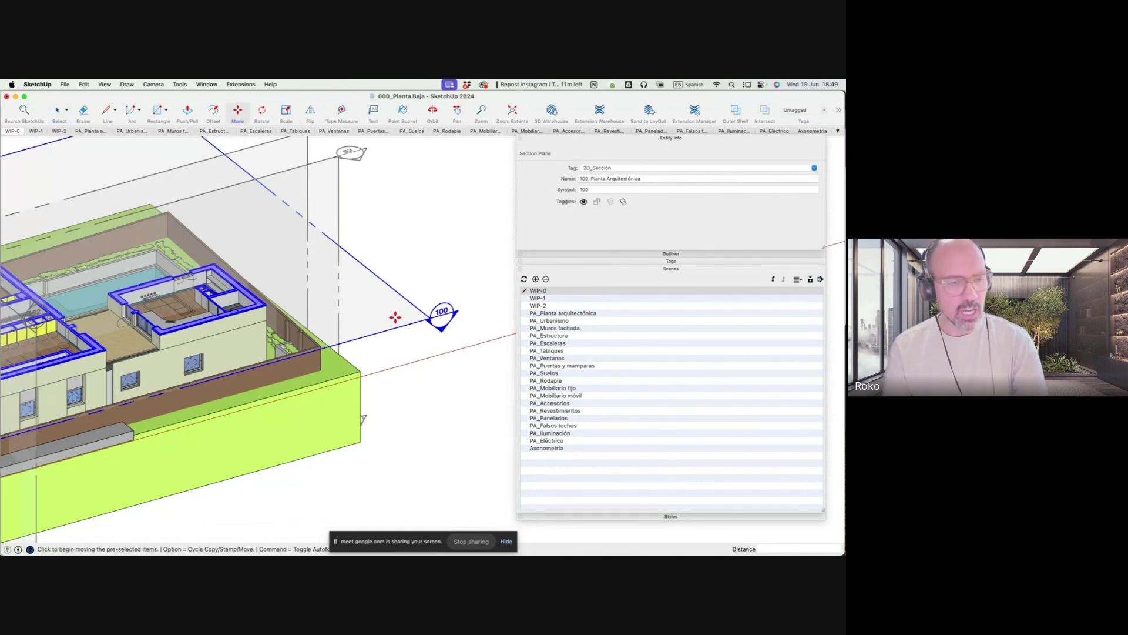
drag(390, 320, 527, 290)
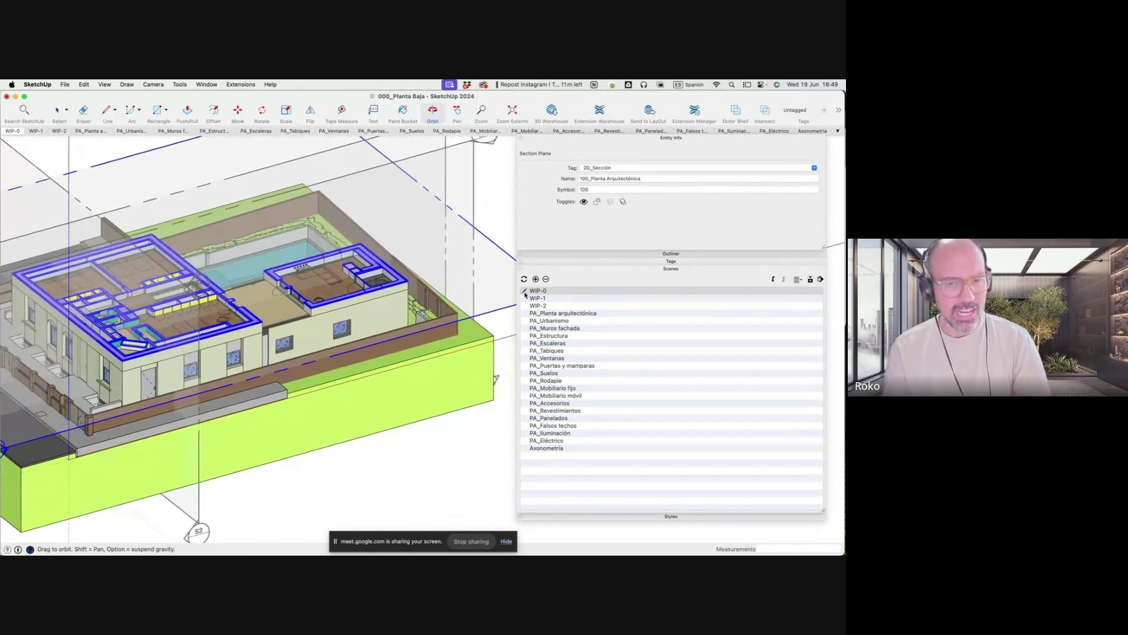
key(m)
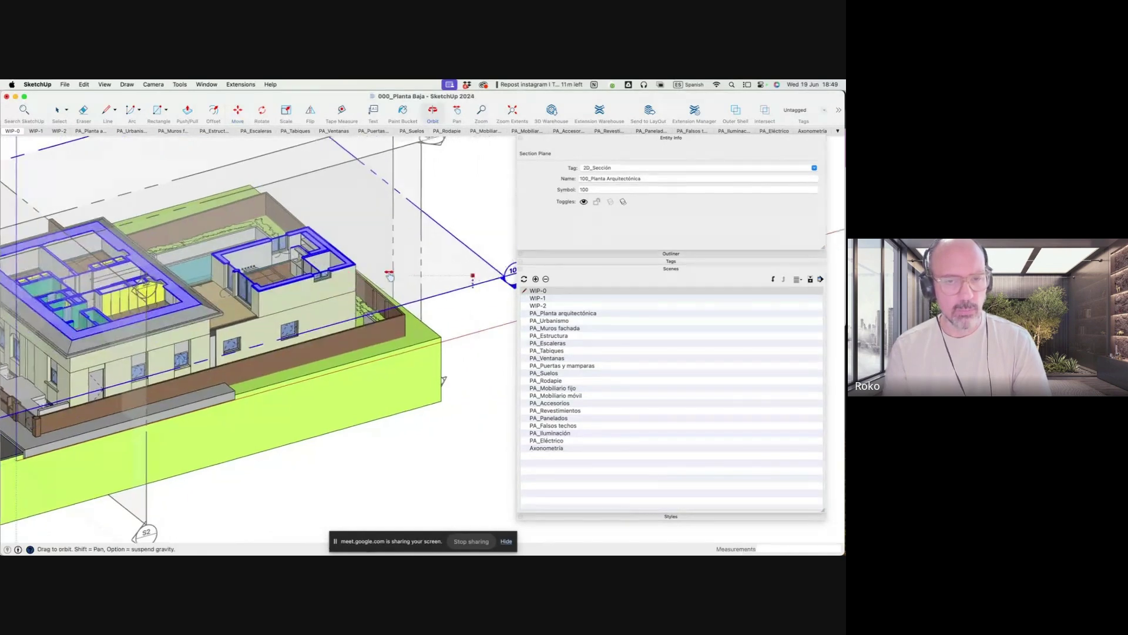
middle_drag(348, 283, 415, 290)
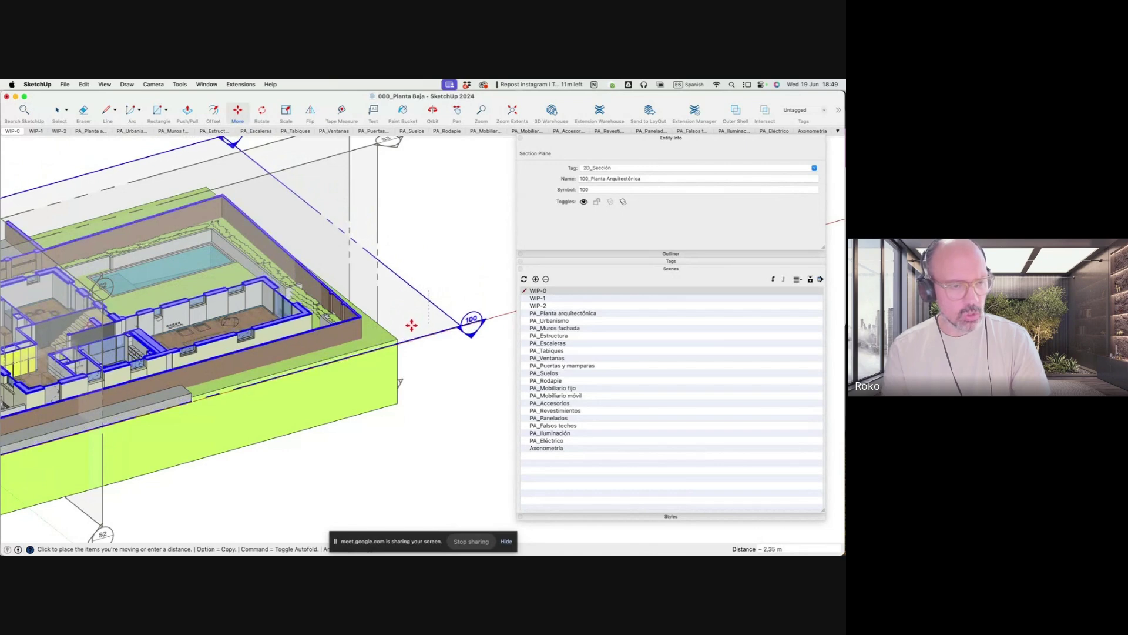
click(411, 326)
scroll(412, 325, down, 5)
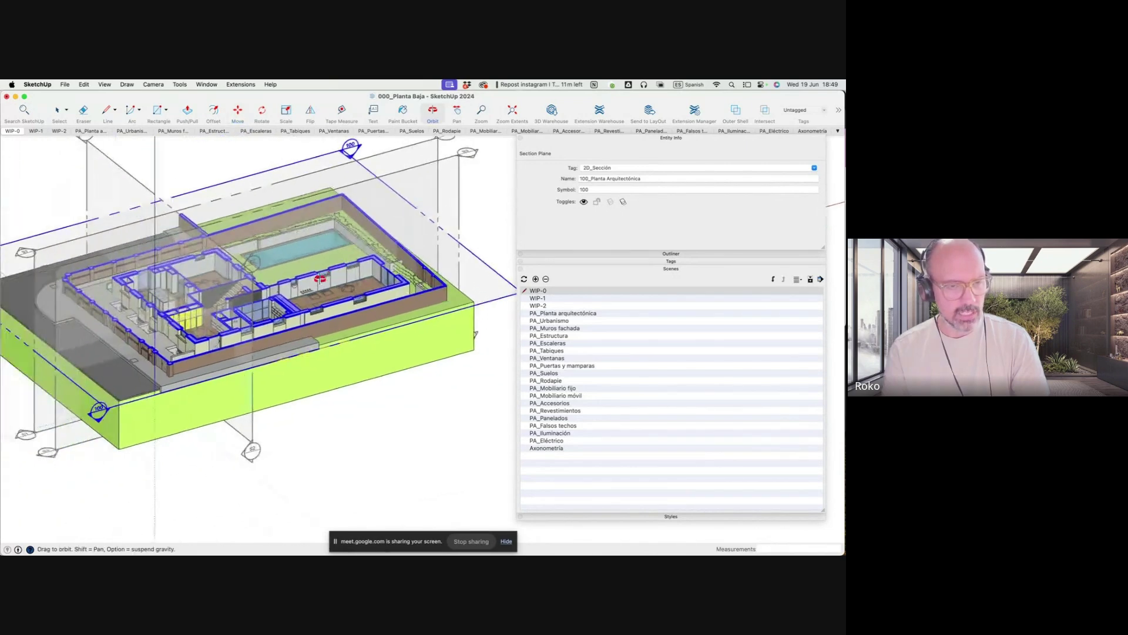
middle_drag(400, 324, 304, 318)
scroll(411, 285, up, 3)
key(space)
Attempt further section plane moves, cancelling each, while orbiting and zooming the model
scroll(383, 287, up, 3)
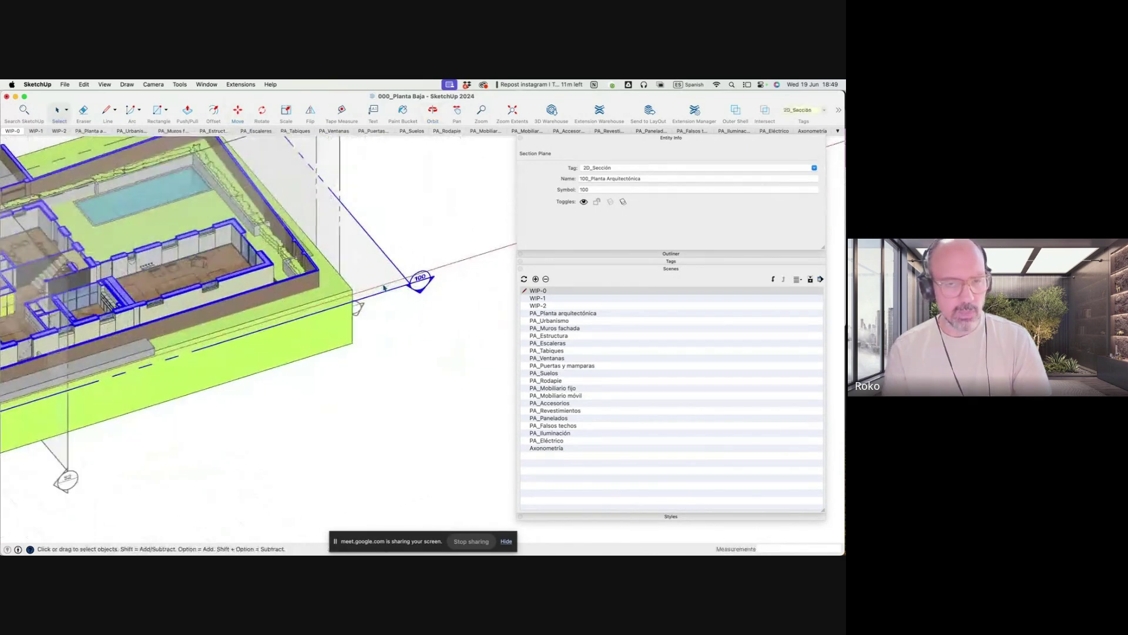
key(m)
click(384, 284)
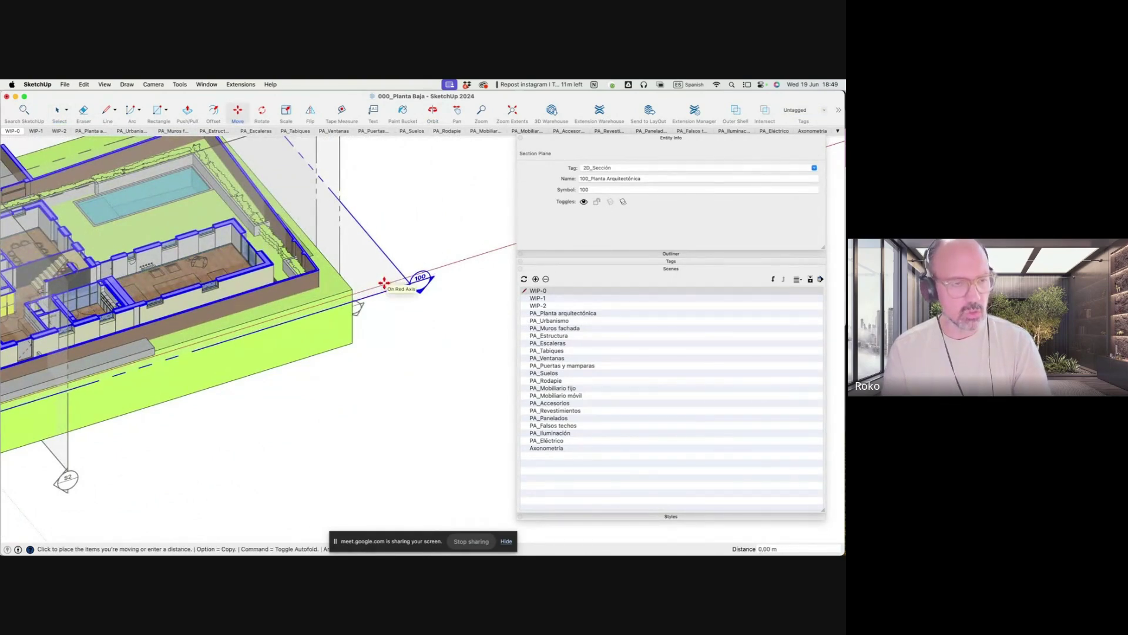
key(Escape)
middle_drag(384, 283, 443, 255)
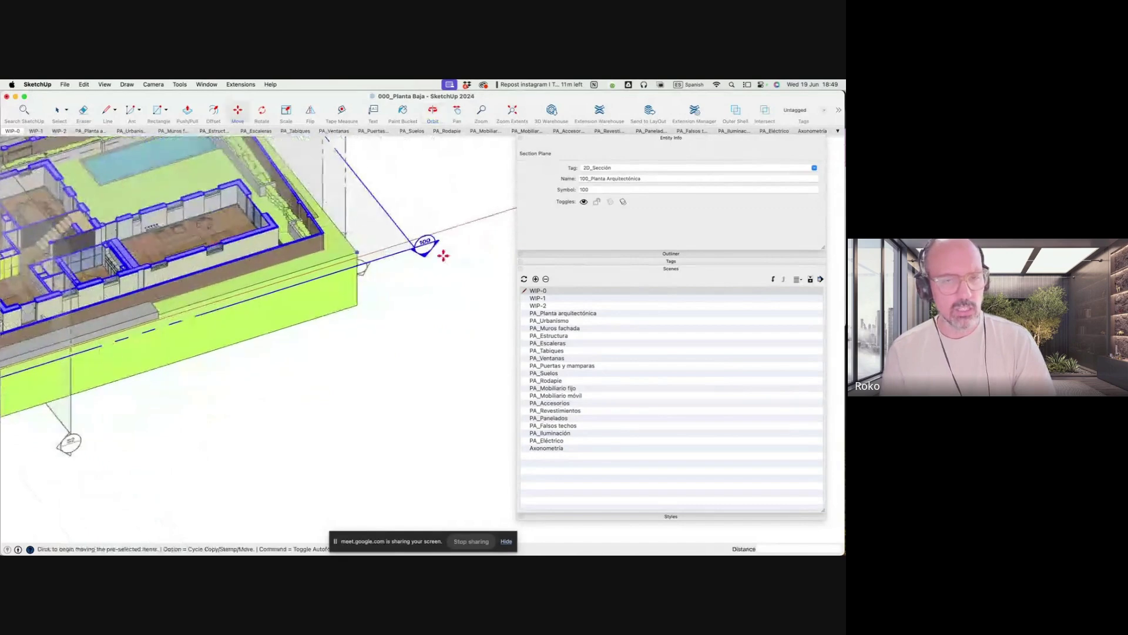
middle_drag(136, 236, 367, 257)
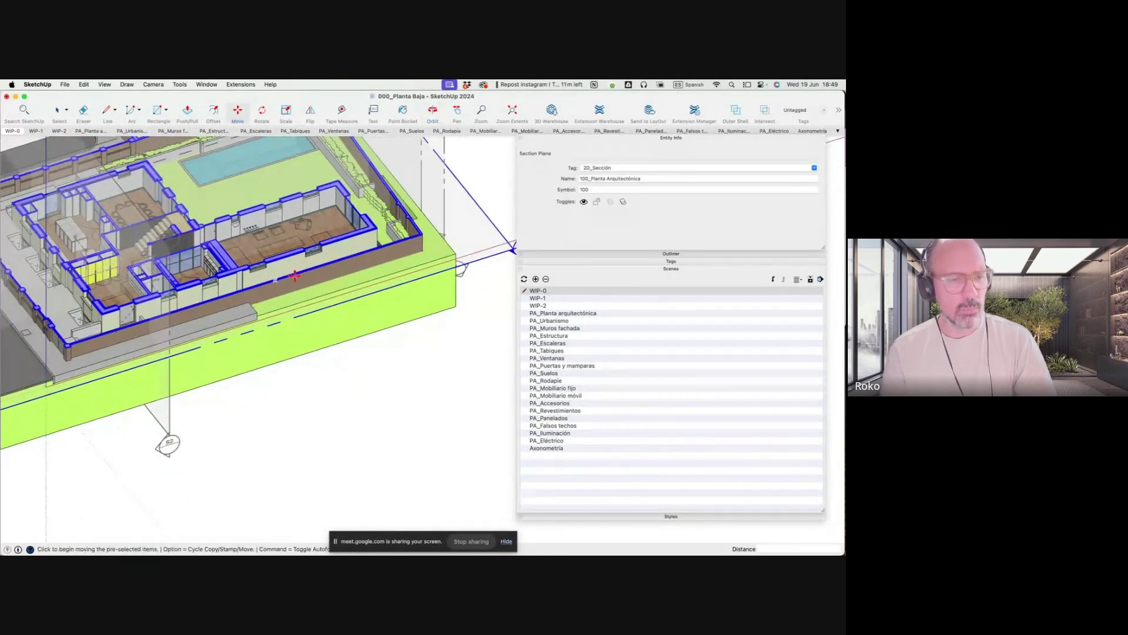
click(422, 236)
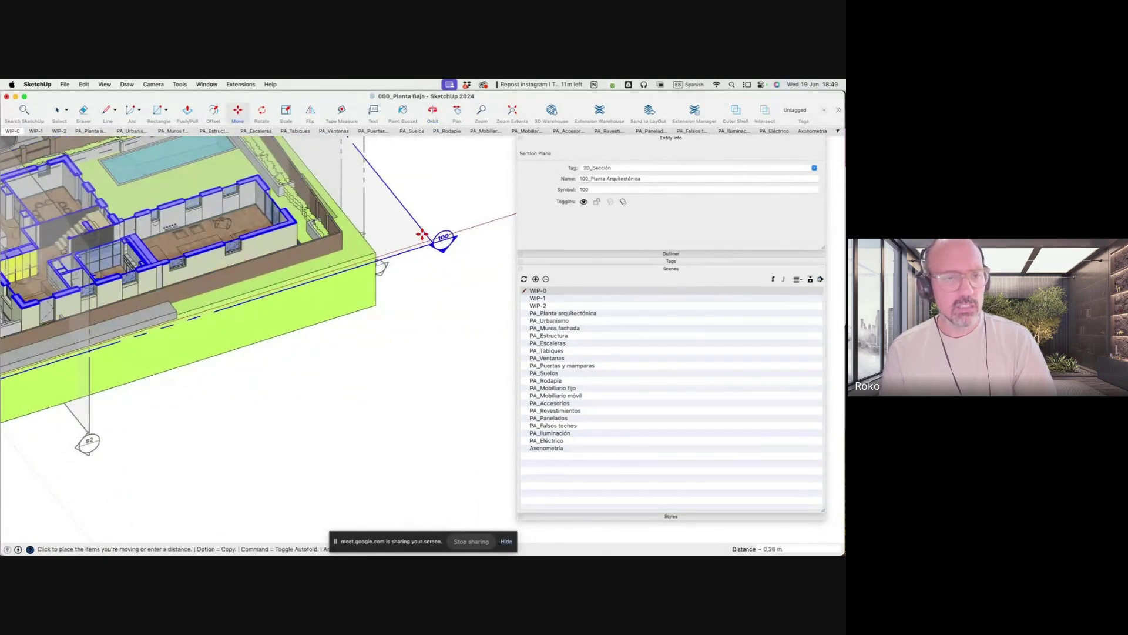
key(Escape)
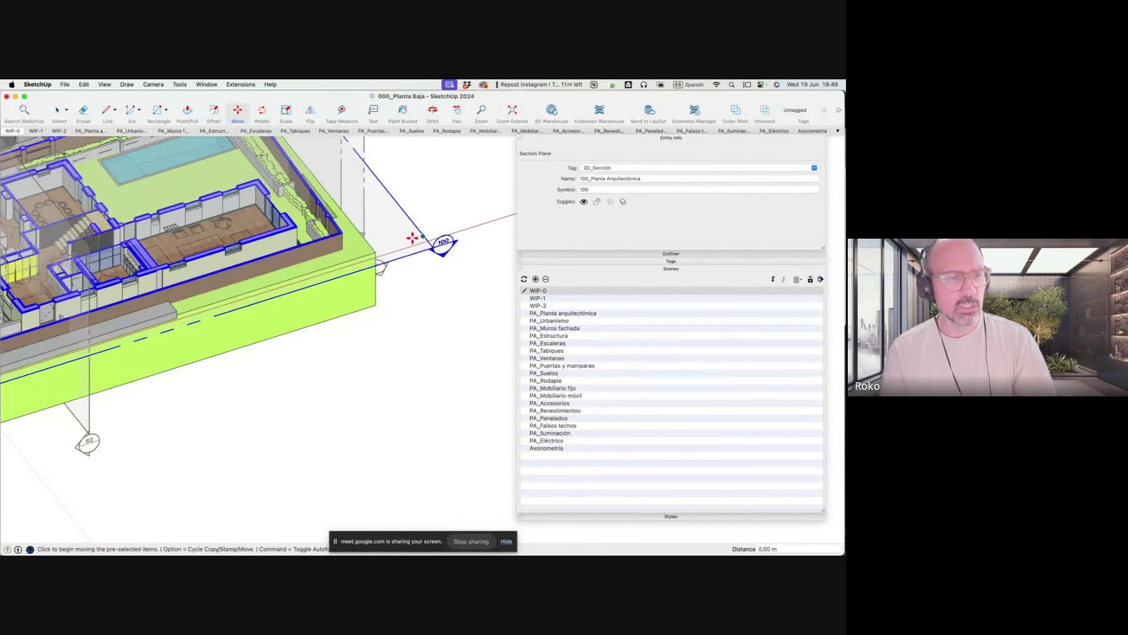
middle_drag(423, 236, 262, 233)
scroll(261, 233, up, 2)
scroll(235, 247, up, 2)
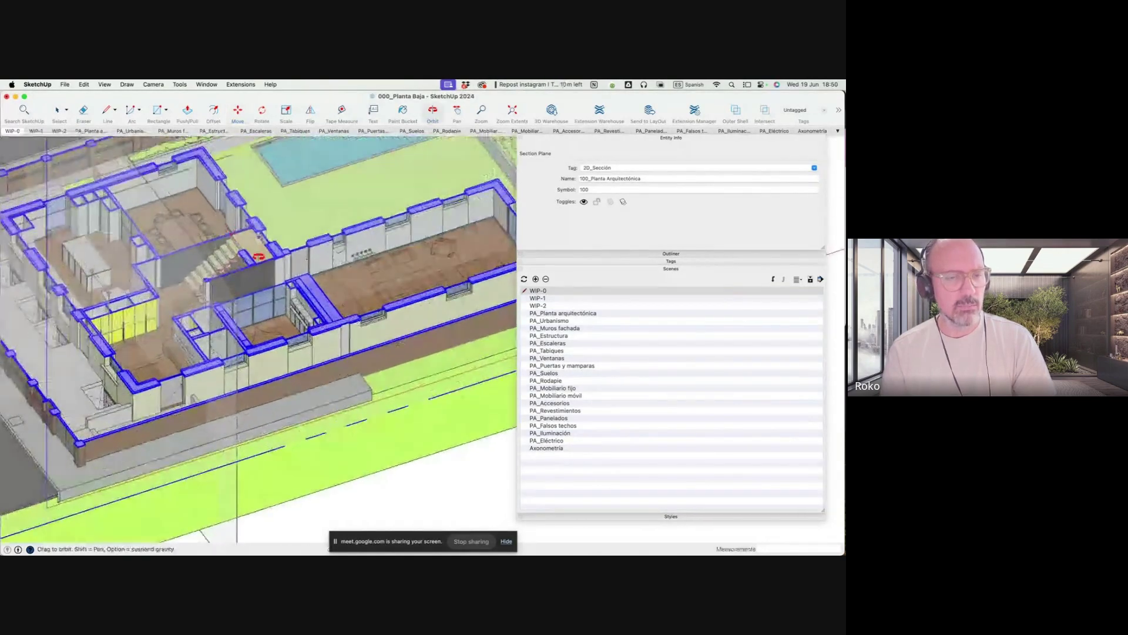
scroll(203, 260, up, 2)
Check the plan from the top view, then orbit back to an oblique 3-D view
scroll(202, 260, down, 3)
scroll(194, 247, down, 1)
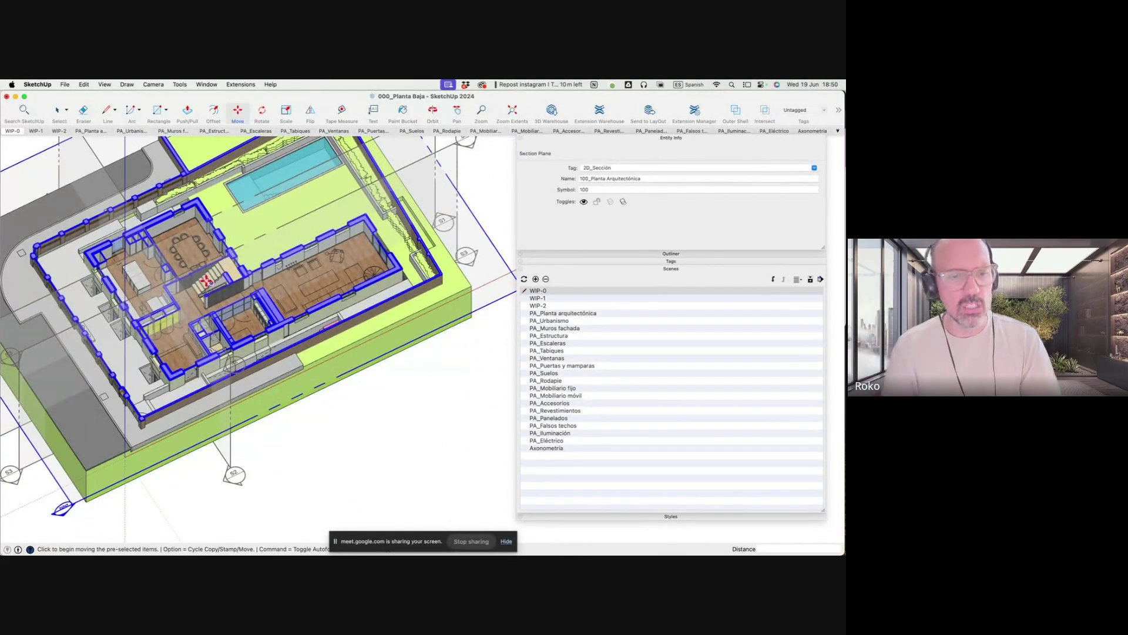
middle_drag(204, 272, 226, 290)
key(super+2)
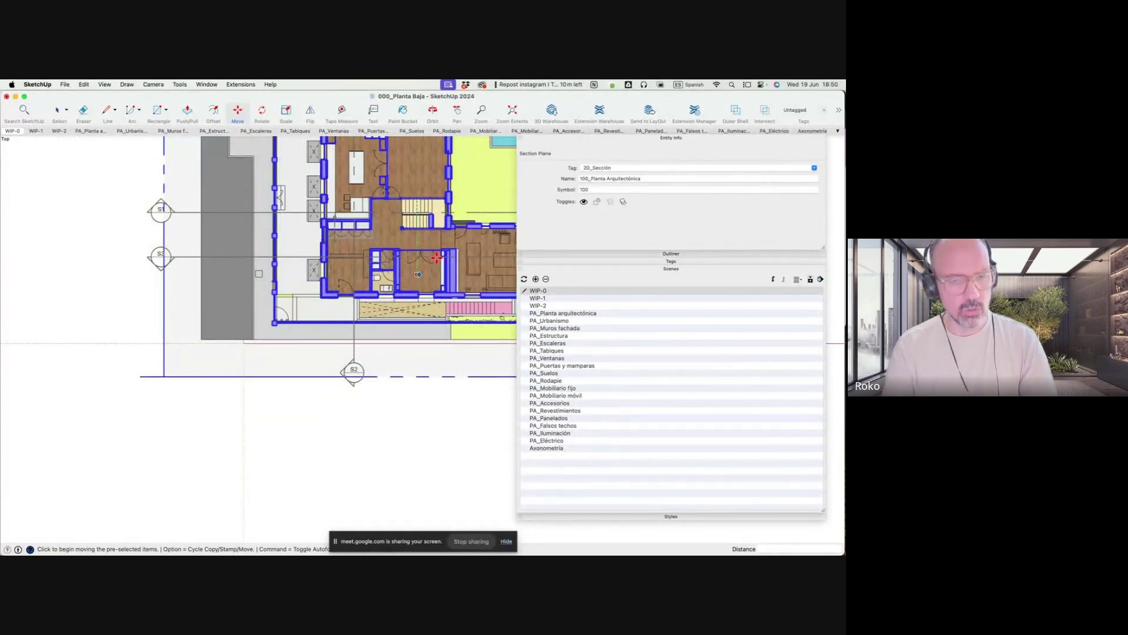
key(m)
scroll(272, 332, up, 2)
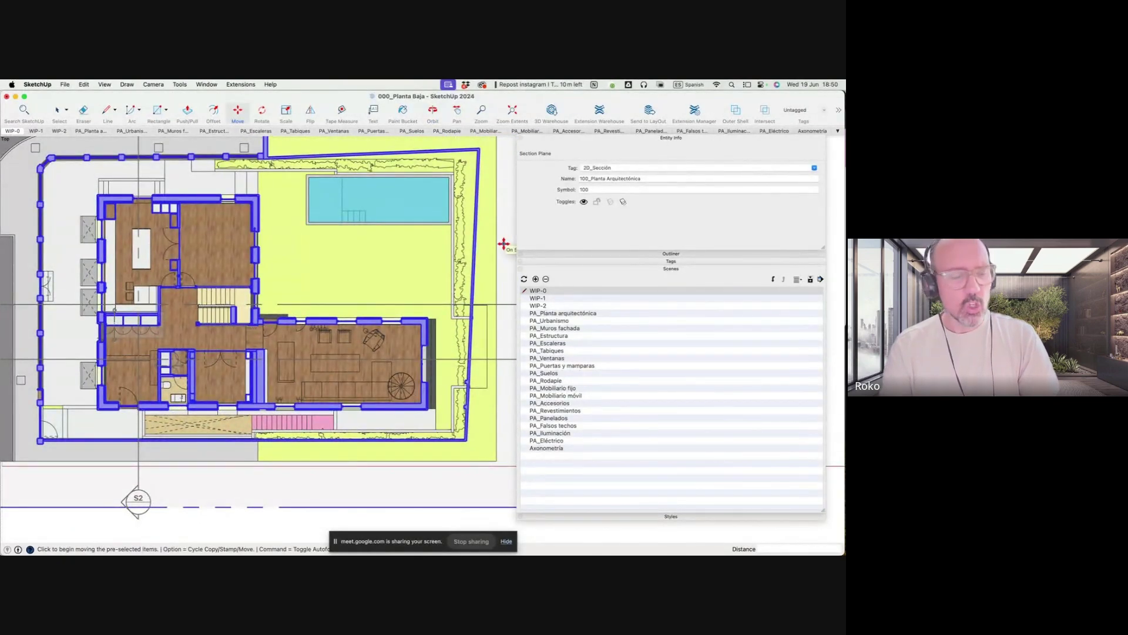
scroll(290, 315, down, 3)
mouse_move(290, 315)
middle_down()
mouse_move(394, 245)
mouse_move(337, 249)
middle_up()
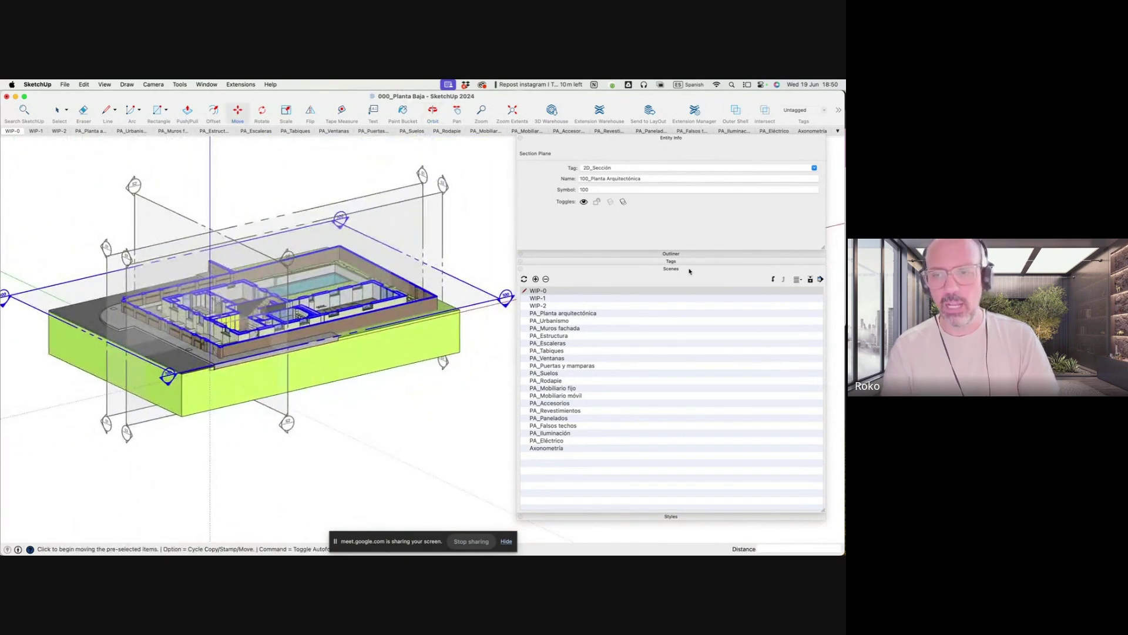
Activate PA_Planta arquitectónica, return to the Select tool, then move on to PA_Urbanismo
double_click(566, 315)
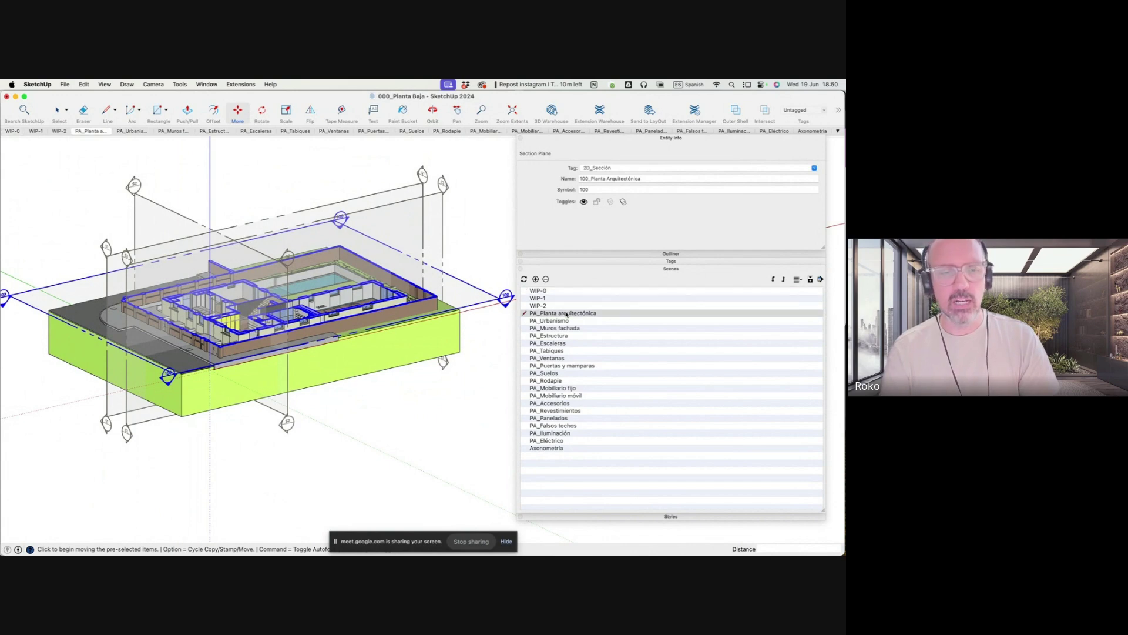
key(space)
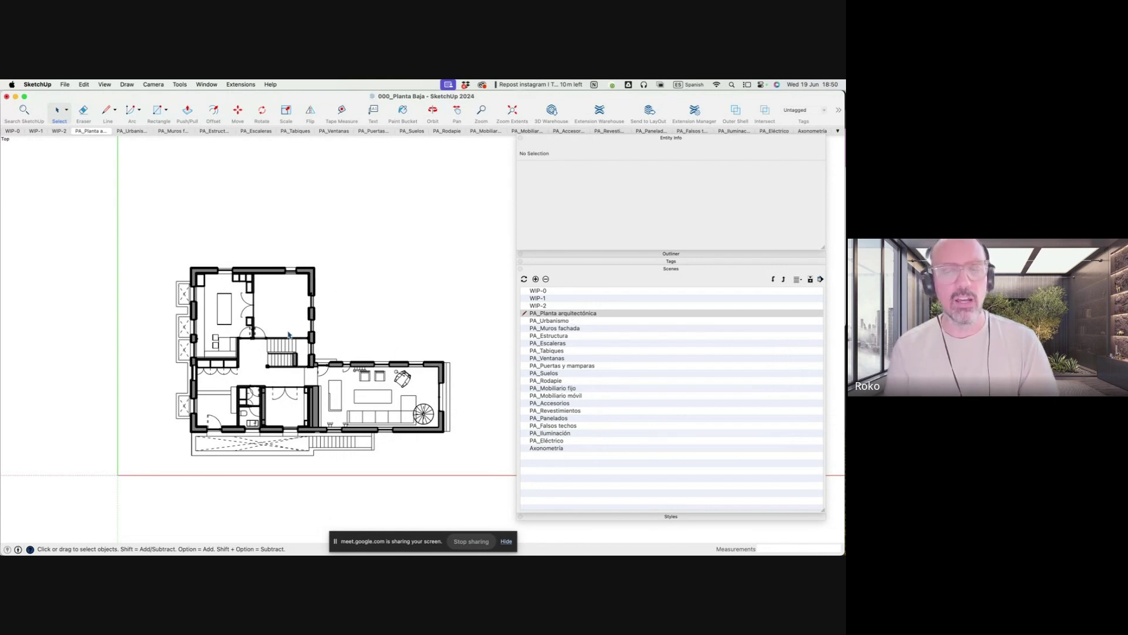
double_click(562, 322)
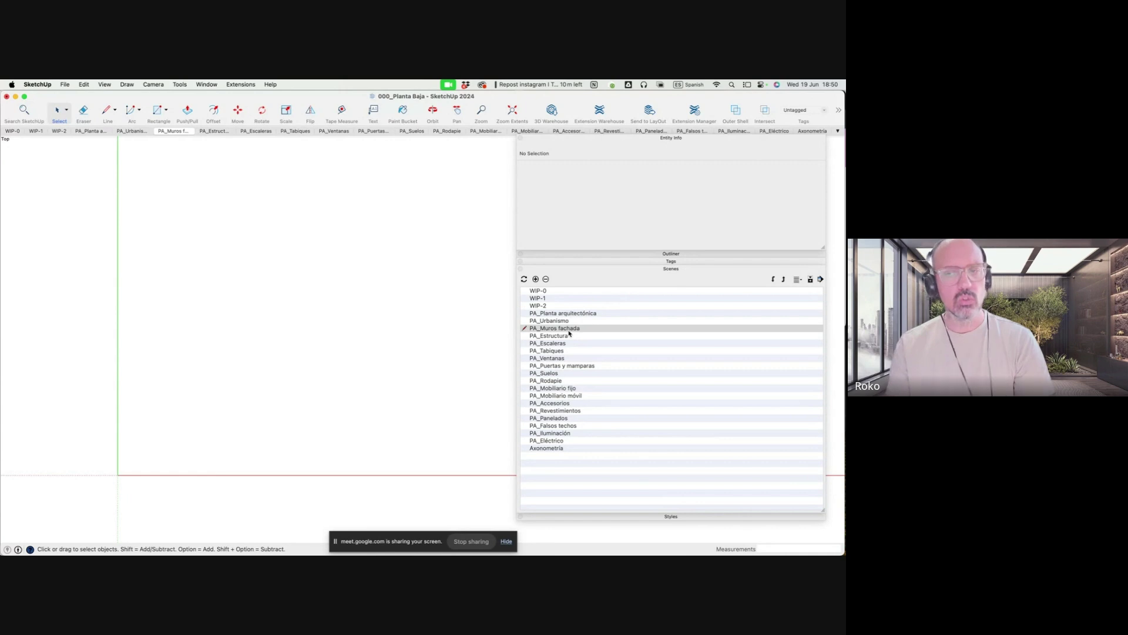
Hide Entity Info, open and resize the Tags panel, and select the PA_Muros fachada scene
click(639, 137)
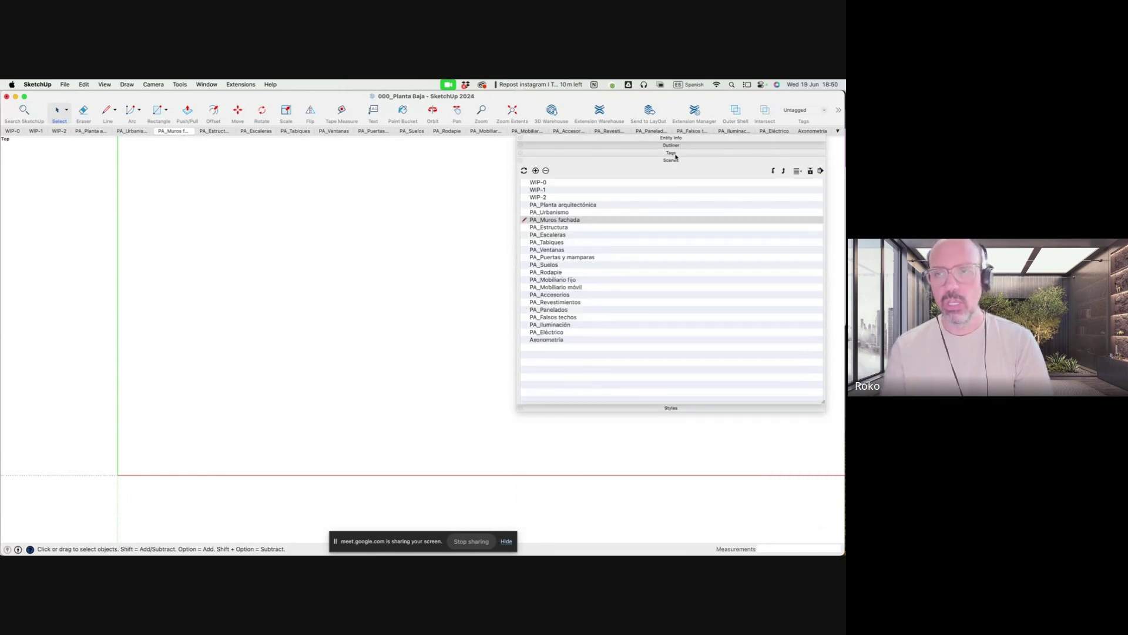
click(676, 154)
drag(823, 416, 812, 260)
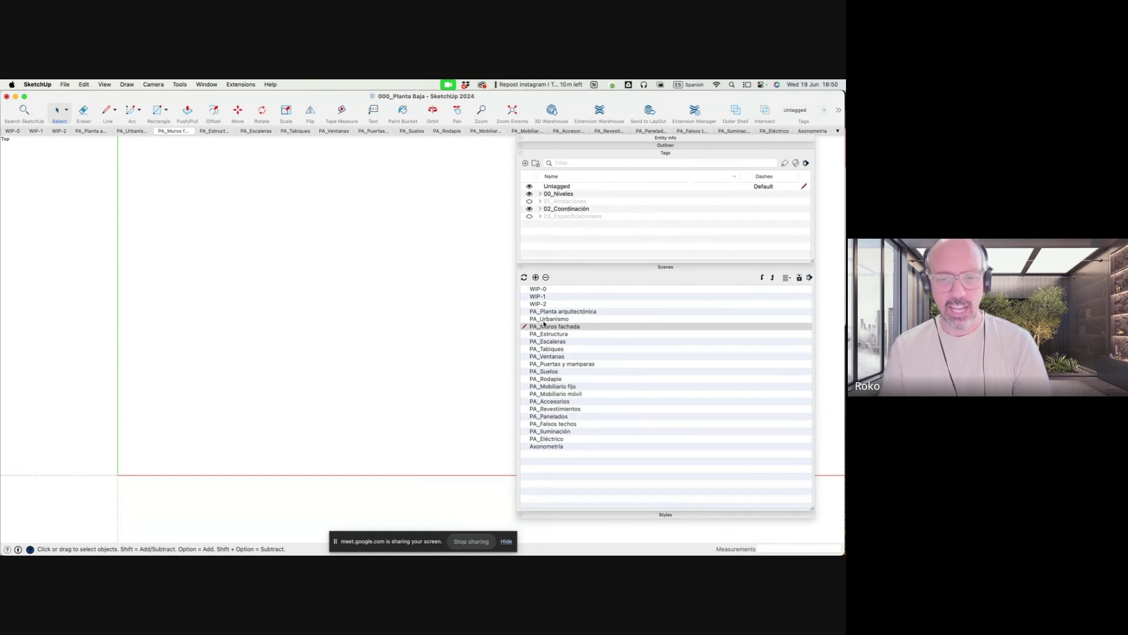
shift+click(551, 440)
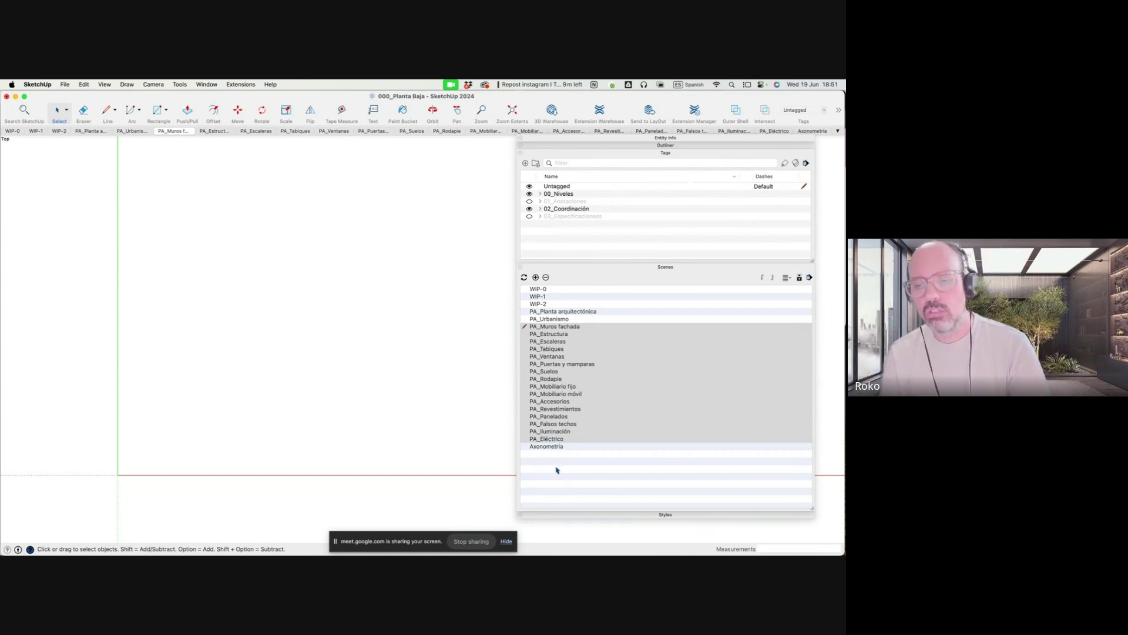
click(556, 467)
click(556, 327)
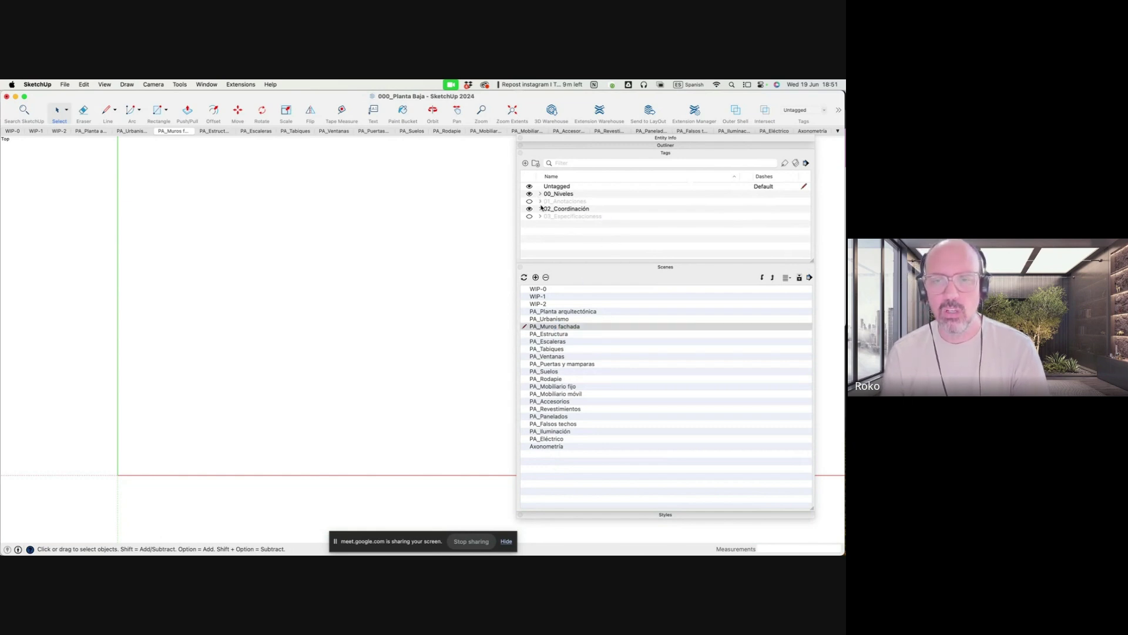
Show 015_Planta Baja, hide 100_Planta Primera, and update the PA_Muros fachada scene
click(541, 195)
drag(814, 262, 815, 271)
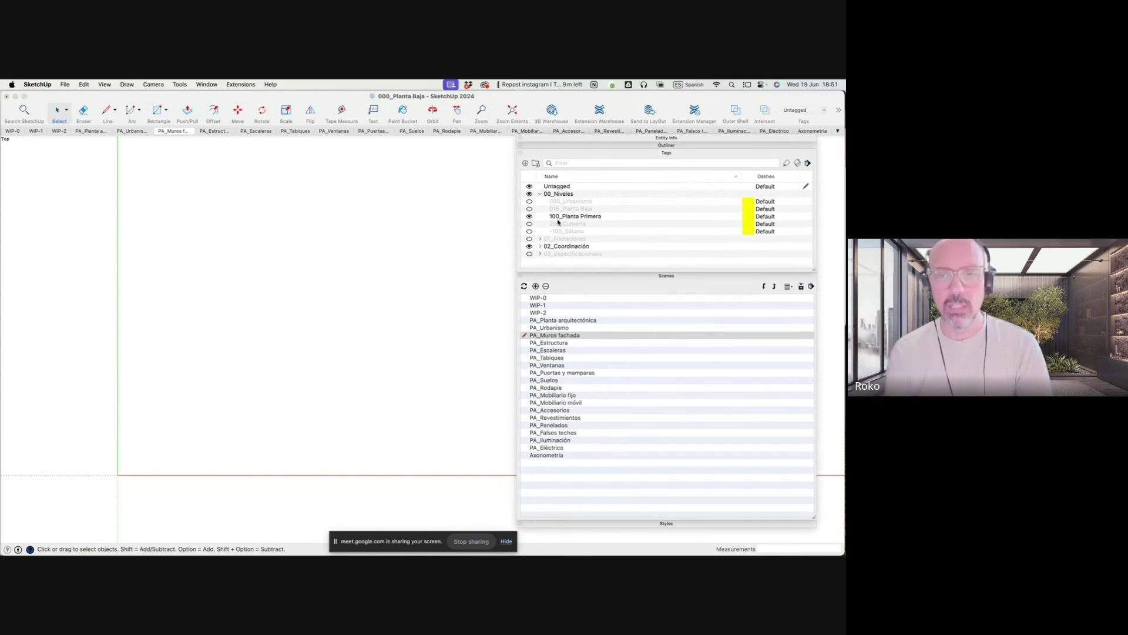
click(529, 217)
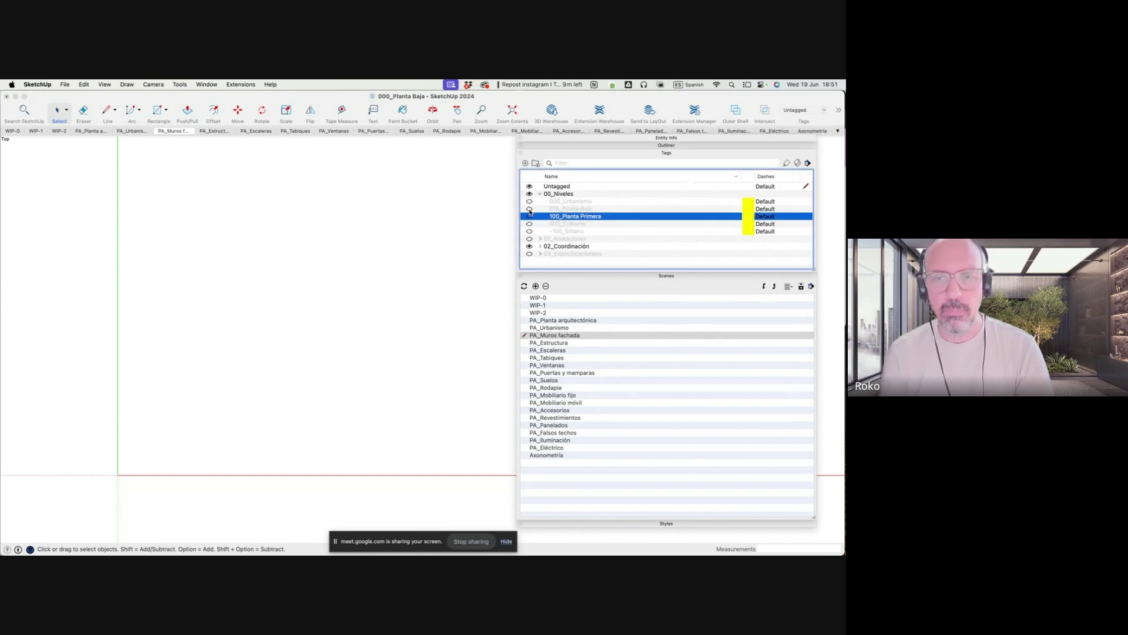
click(530, 209)
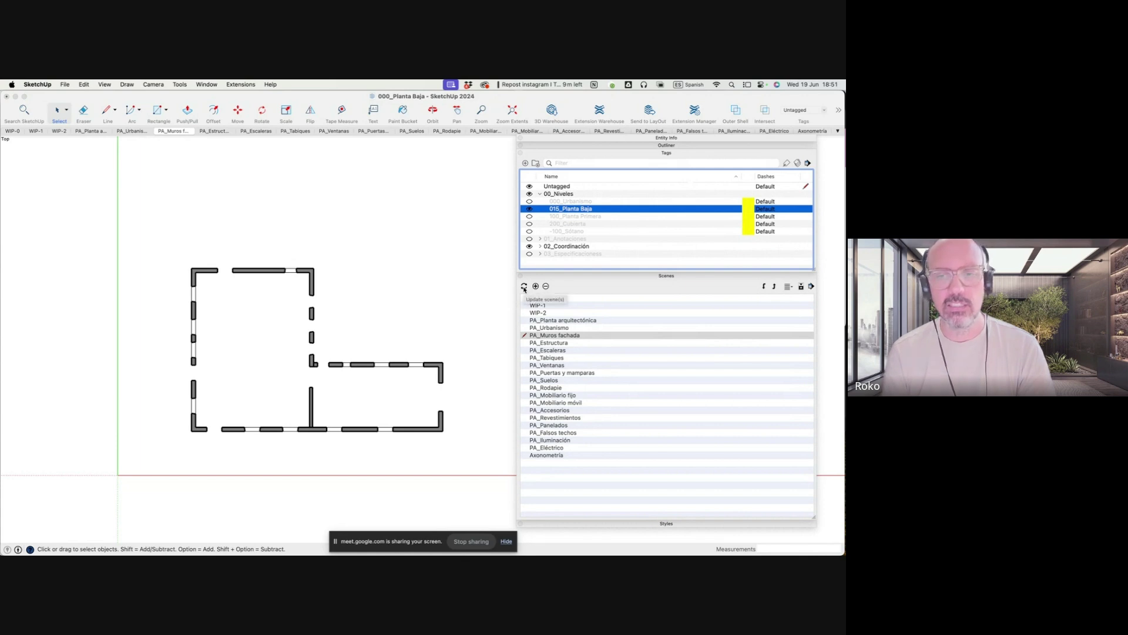
click(524, 287)
click(694, 429)
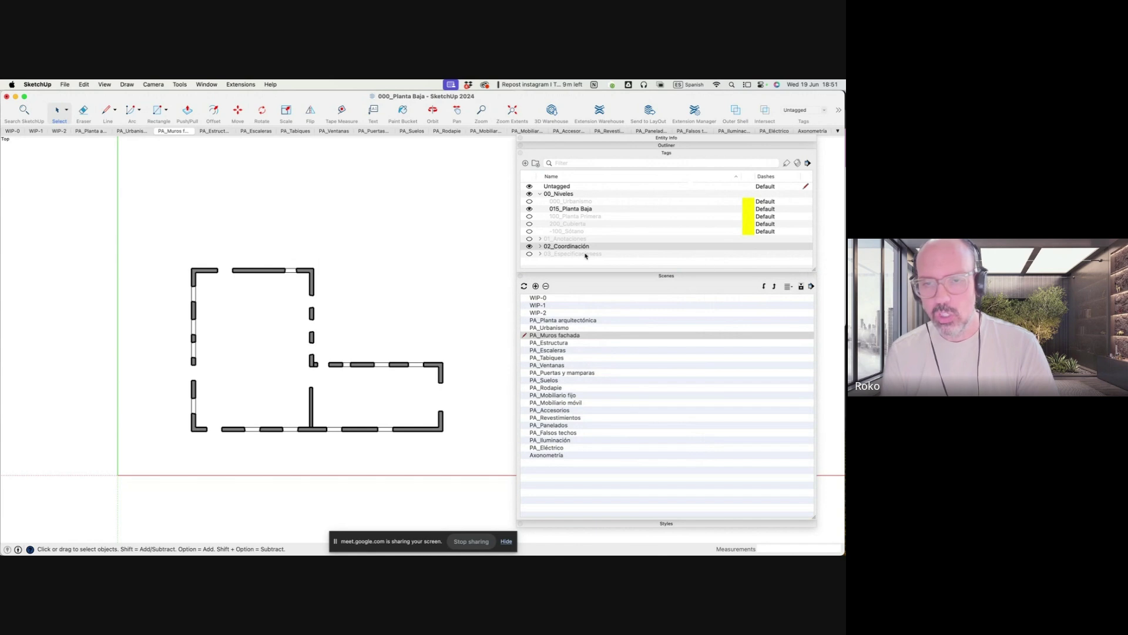
Expand 02_Coordinación to check the ARQ_Muros fachada tag, then collapse it
click(542, 246)
drag(816, 276, 829, 467)
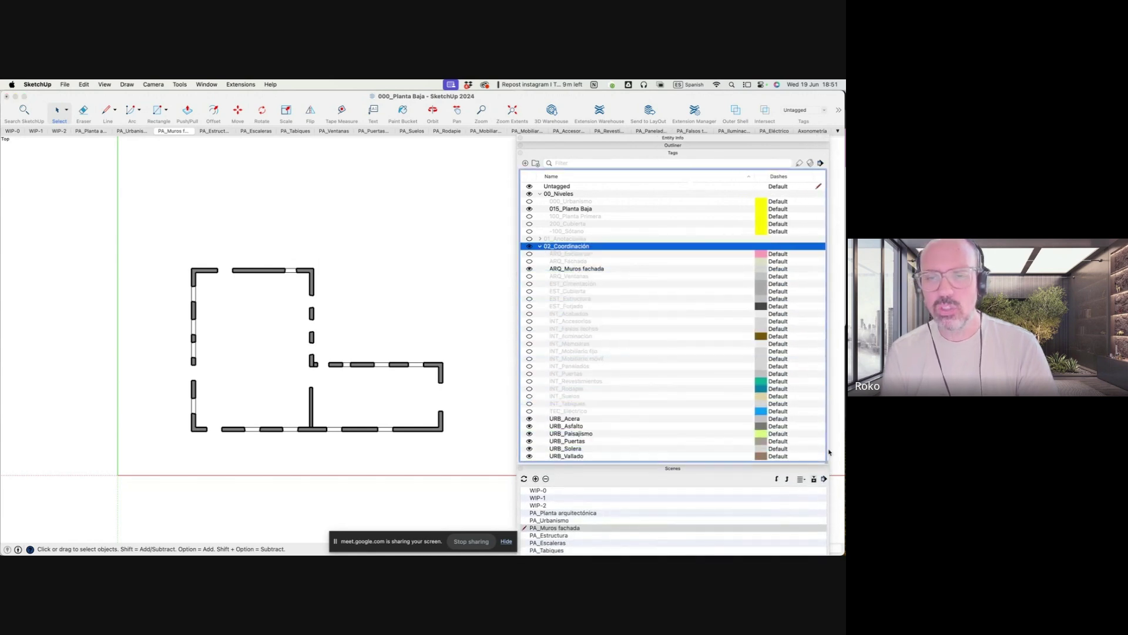
drag(830, 467, 831, 417)
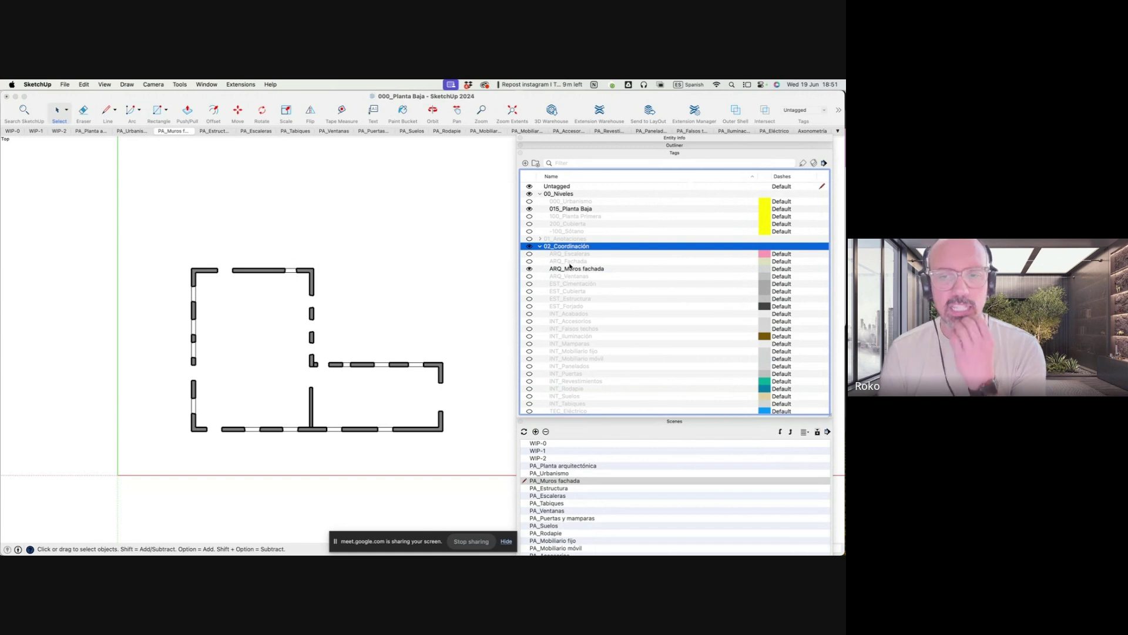
click(530, 269)
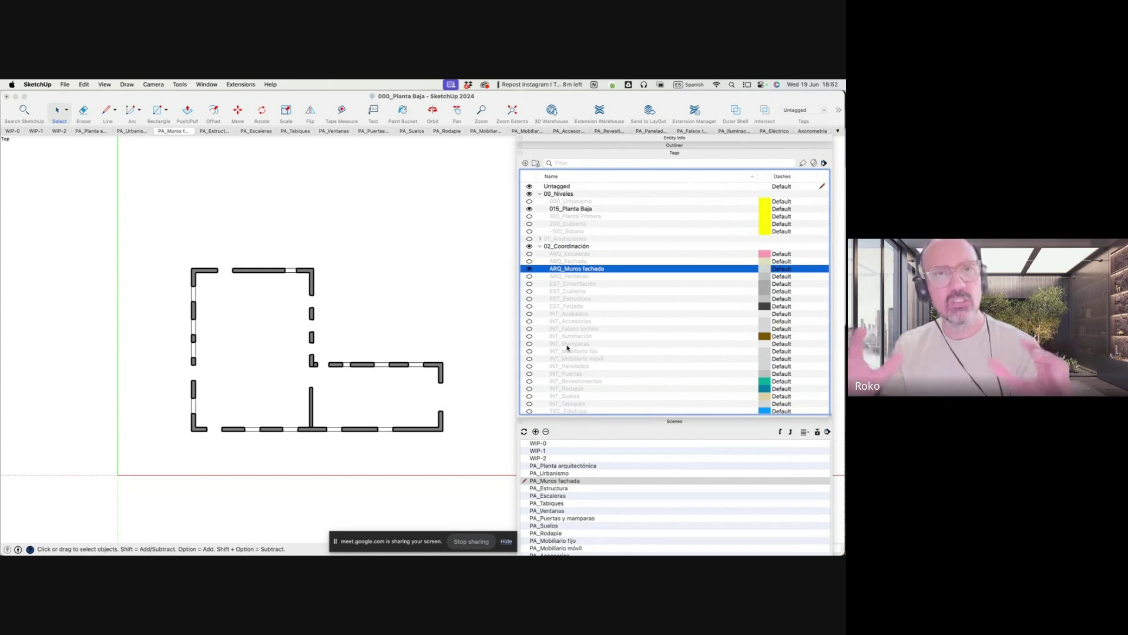
click(542, 245)
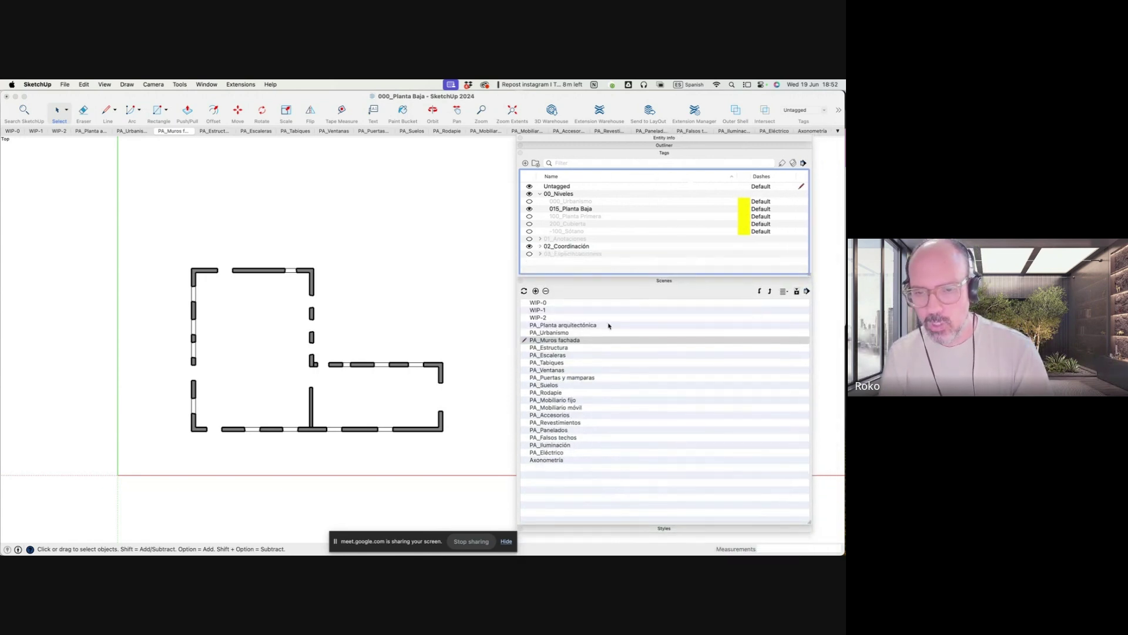
Switch PA_Estructura and PA_Escaleras to show 015_Planta Baja and update both scenes
click(552, 348)
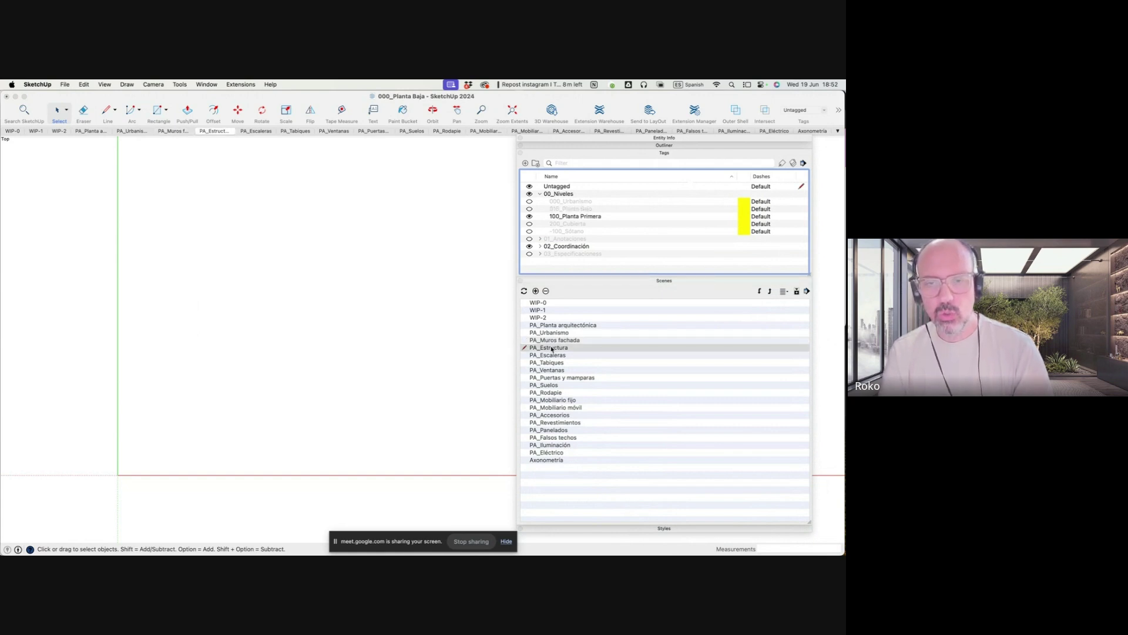
click(529, 209)
click(524, 291)
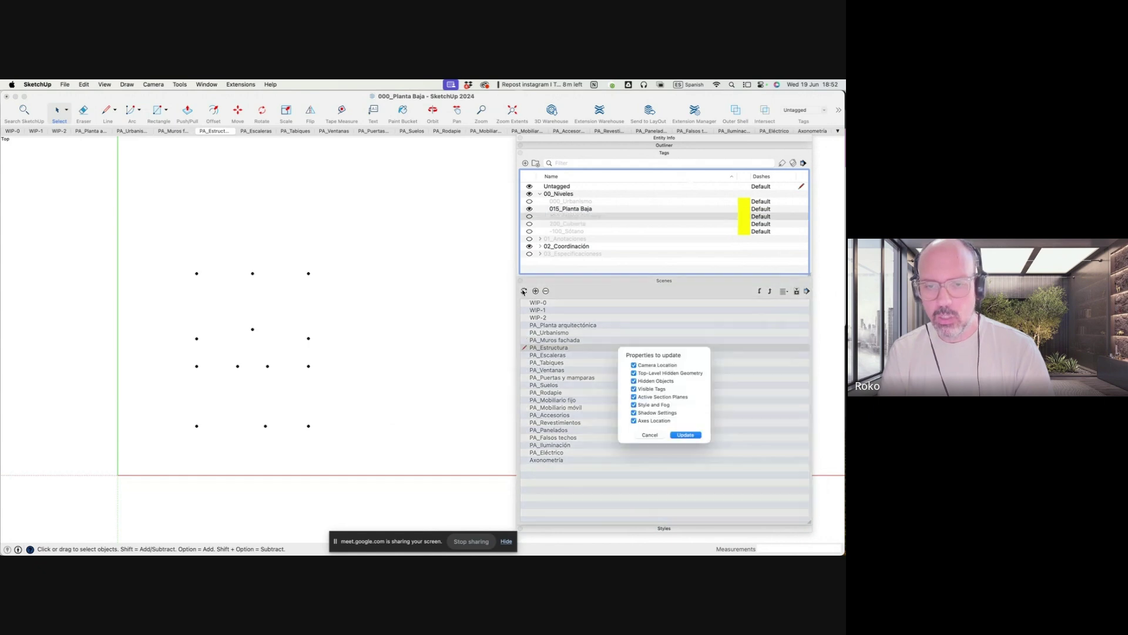
click(624, 383)
click(686, 441)
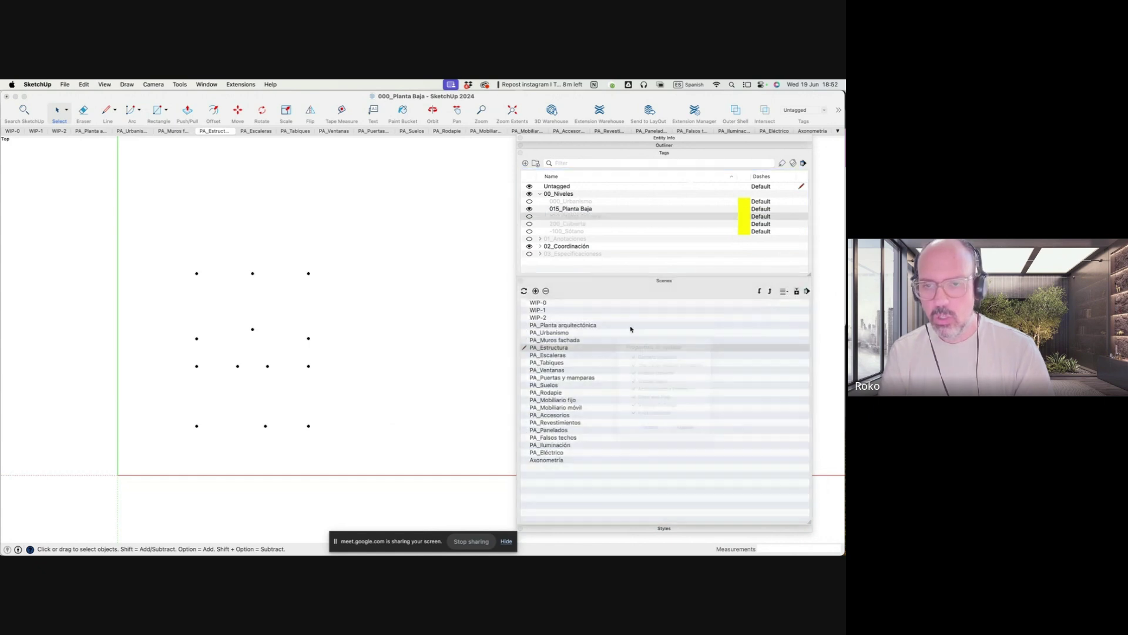
click(549, 355)
click(532, 216)
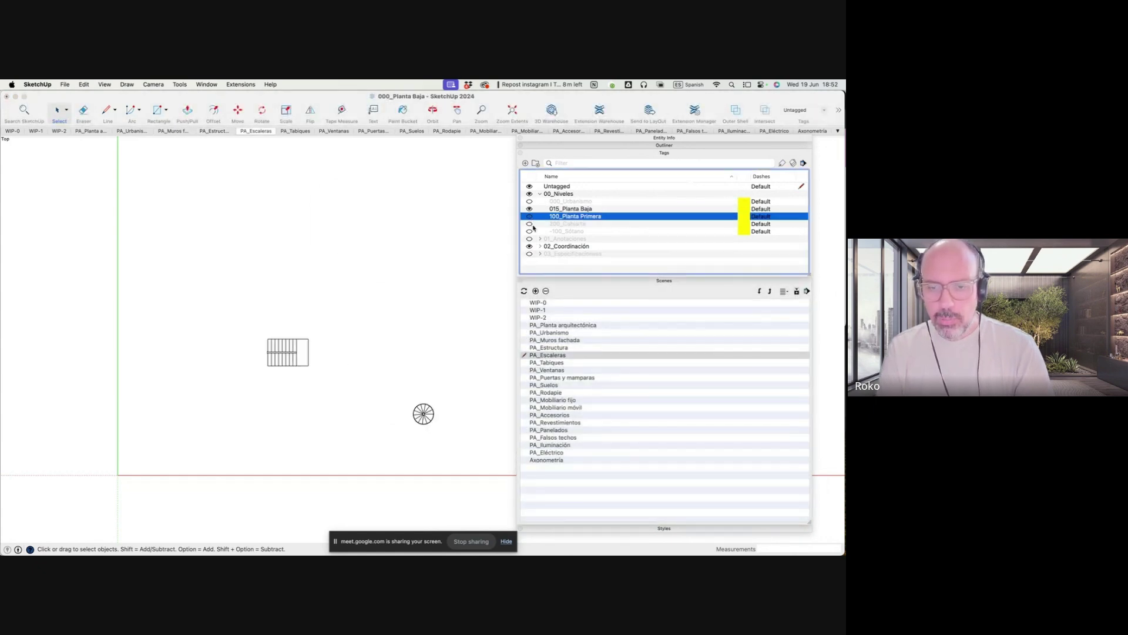
click(524, 292)
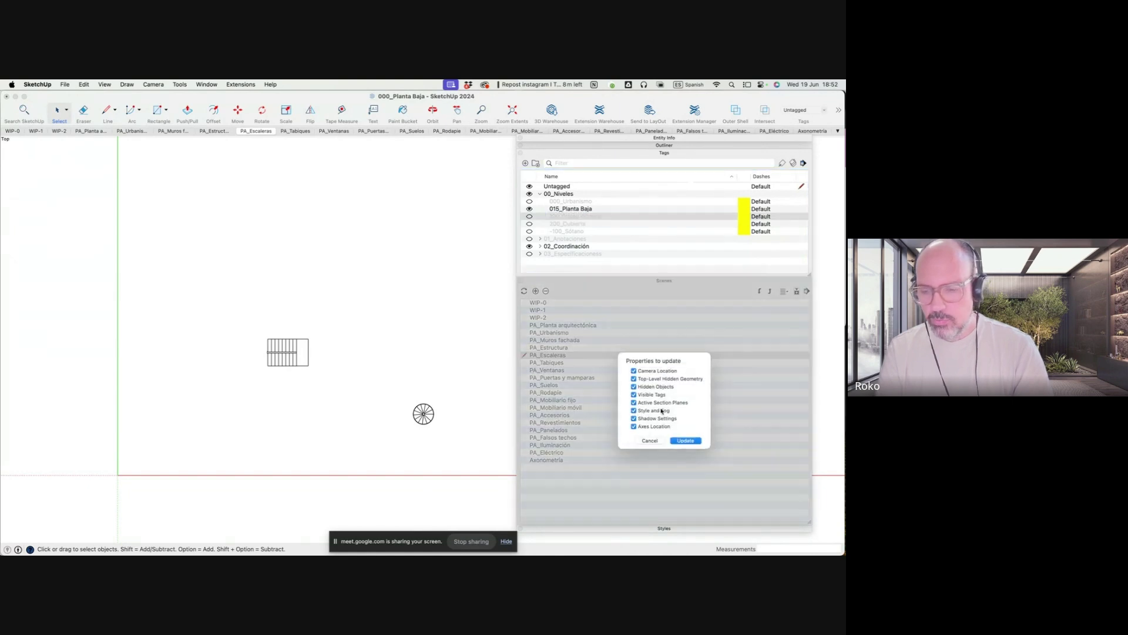
click(679, 440)
Swap to 015_Planta Baja and update the PA_Tabiques and PA_Ventanas scenes
click(543, 363)
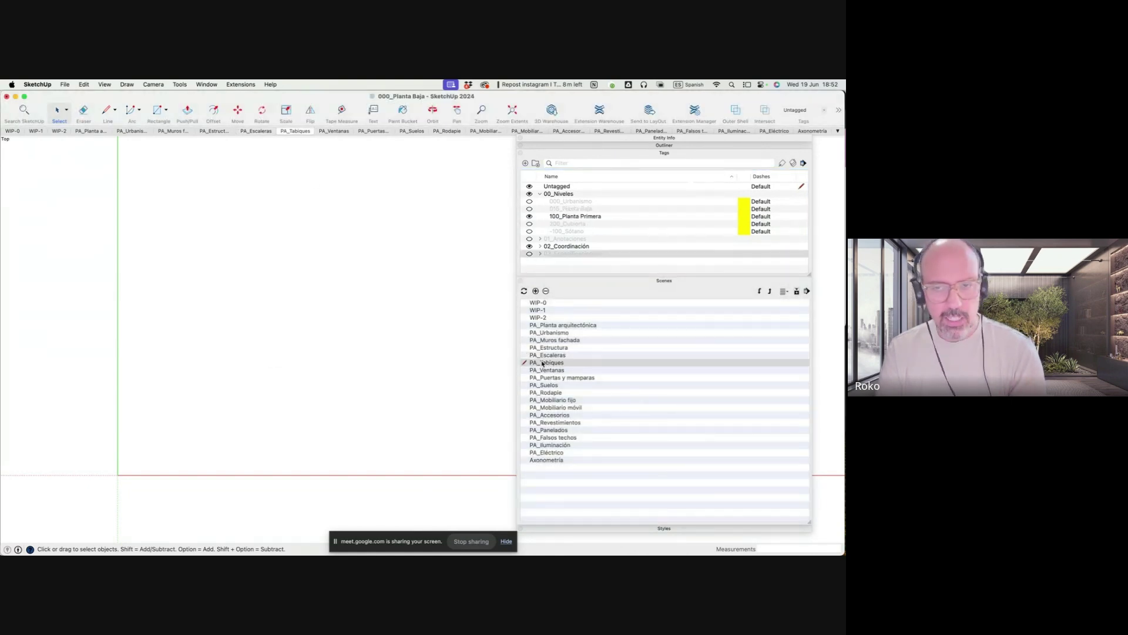
click(528, 216)
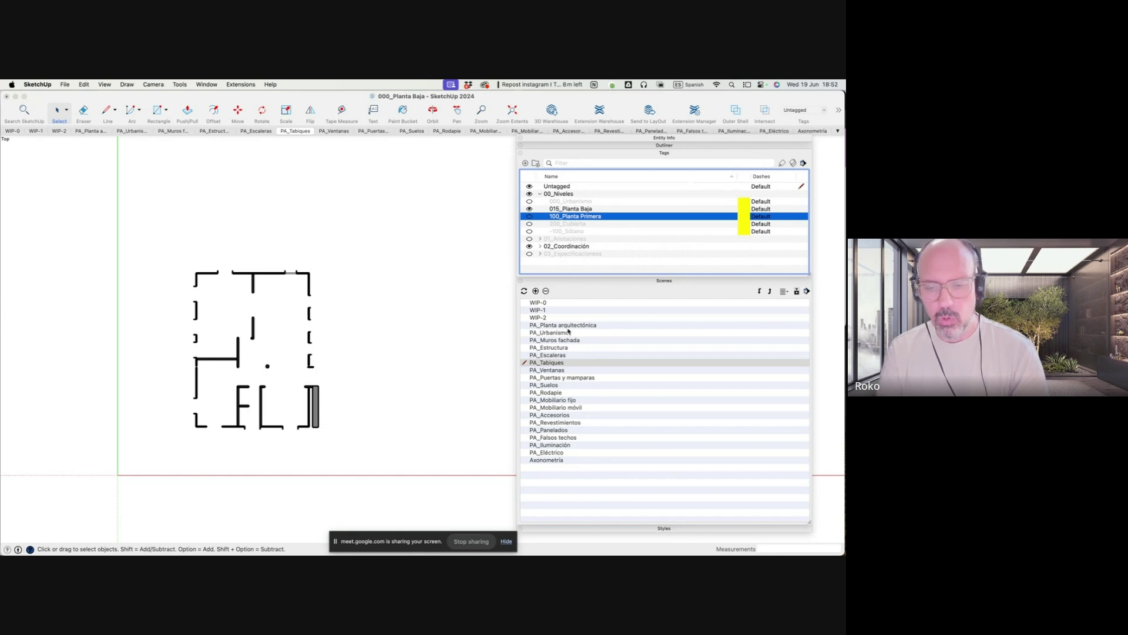
click(525, 291)
click(672, 440)
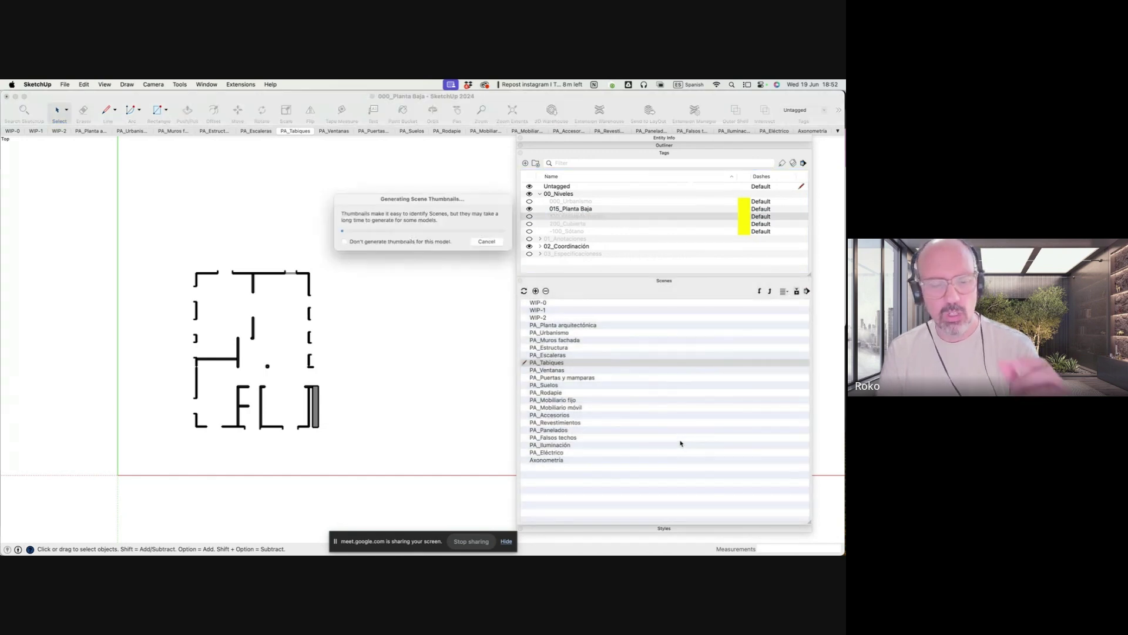
click(547, 370)
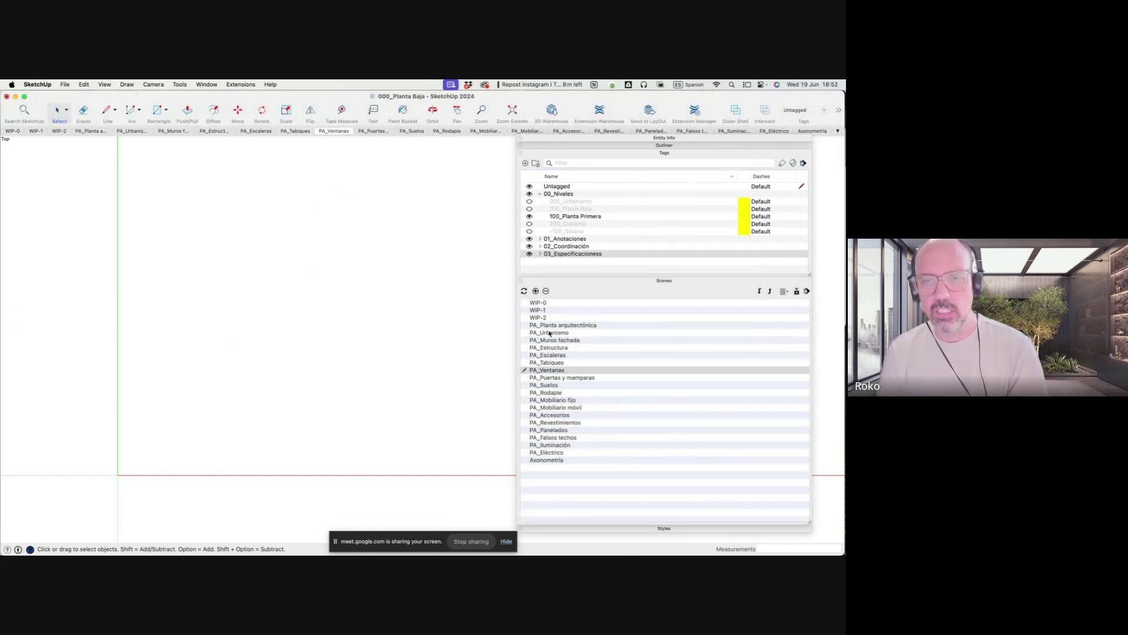
click(529, 209)
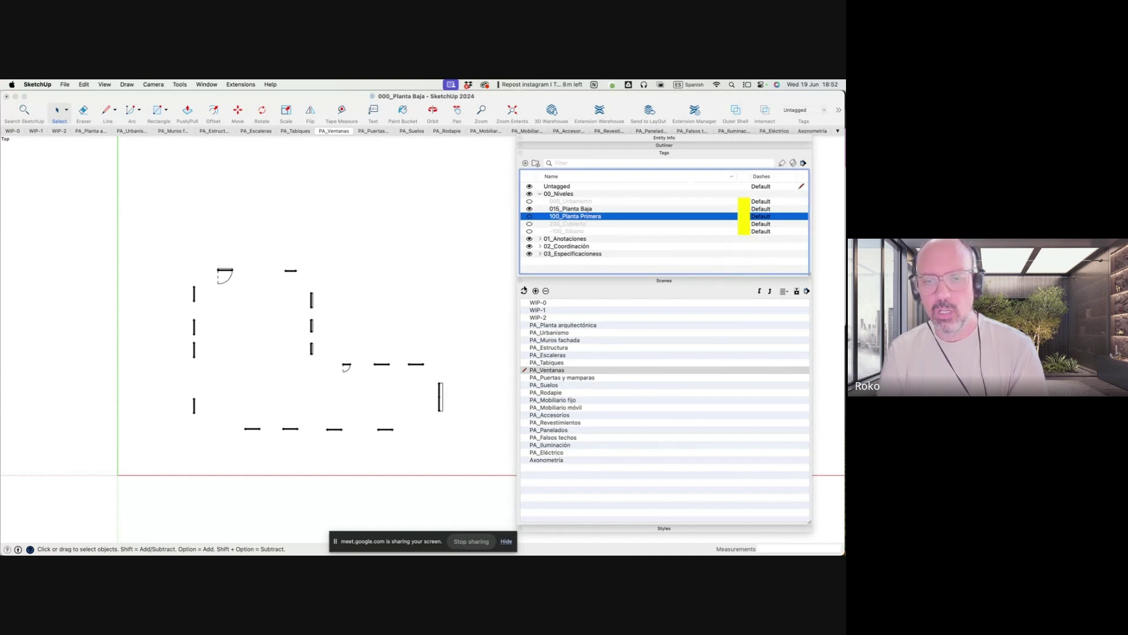
click(524, 291)
click(684, 439)
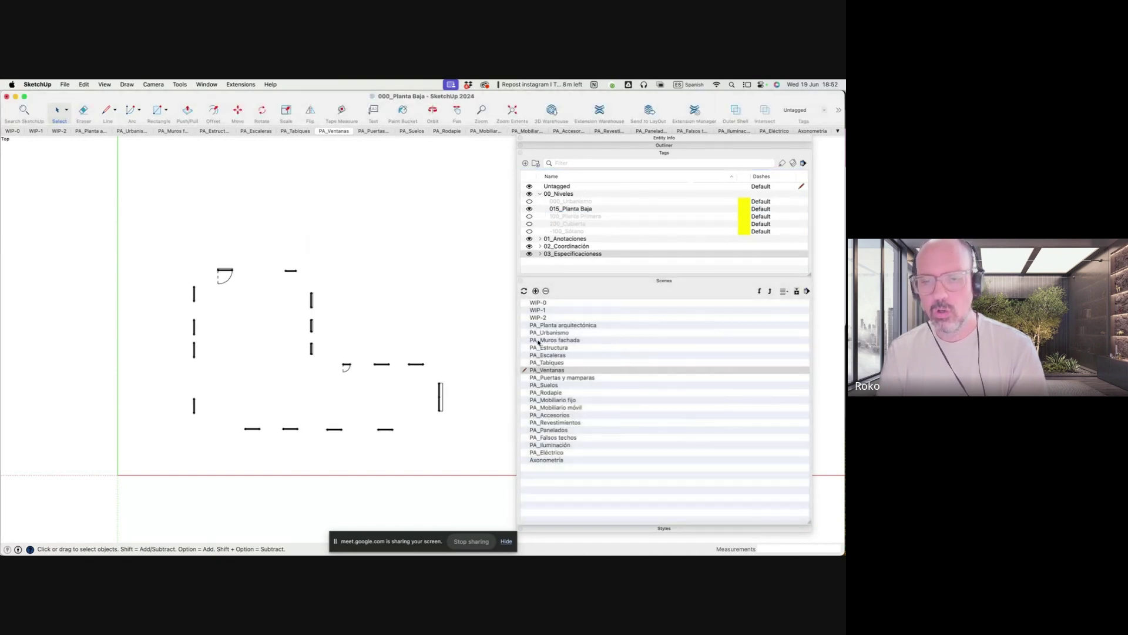
Update PA_Puertas y mamparas to 015_Planta Baja, then show 015_Planta Baja in PA_Suelos
click(543, 380)
click(532, 209)
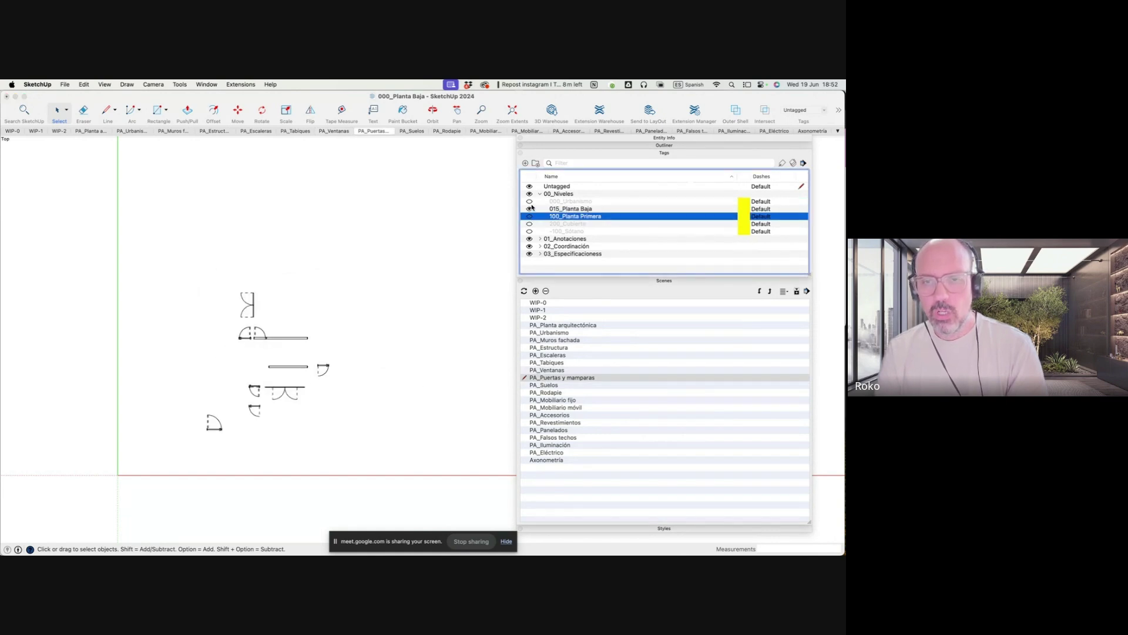
click(525, 291)
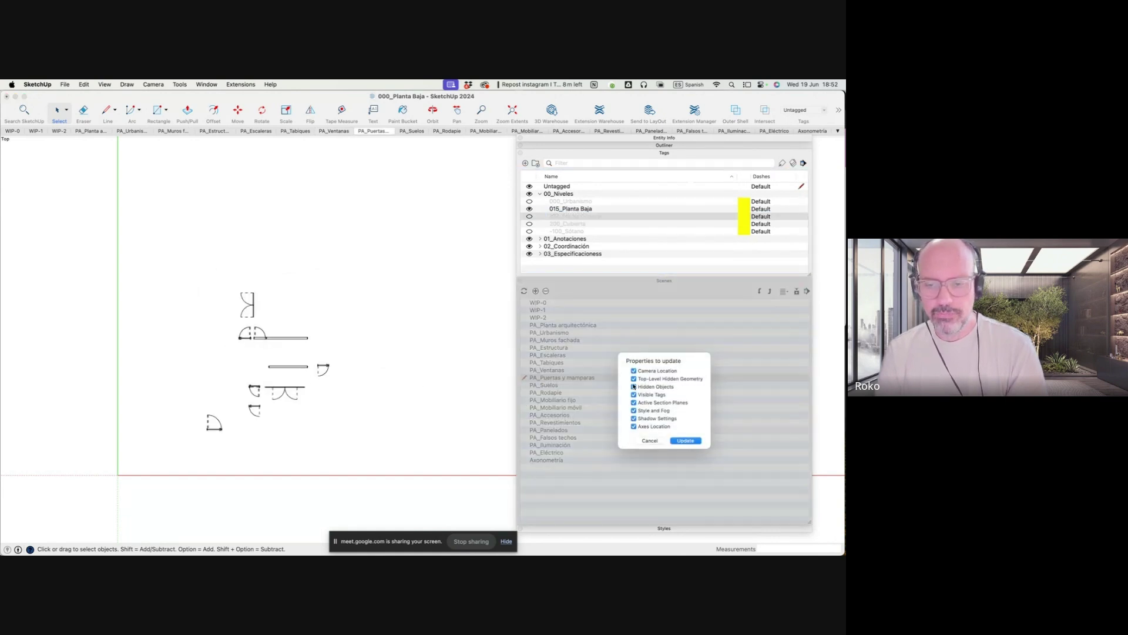
click(677, 441)
click(544, 387)
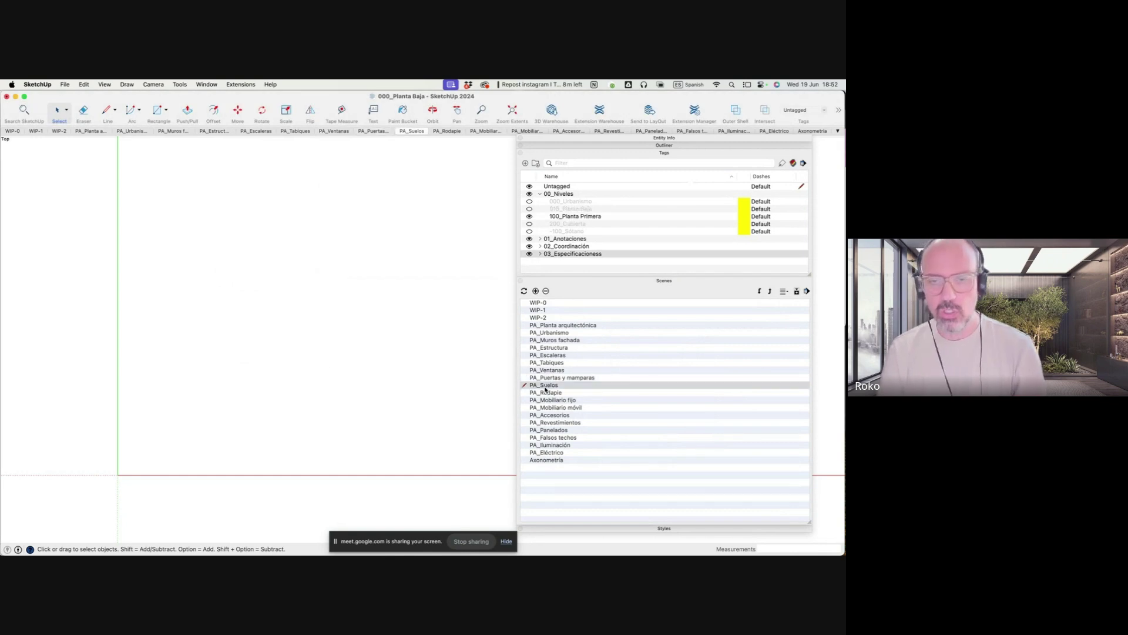
click(529, 210)
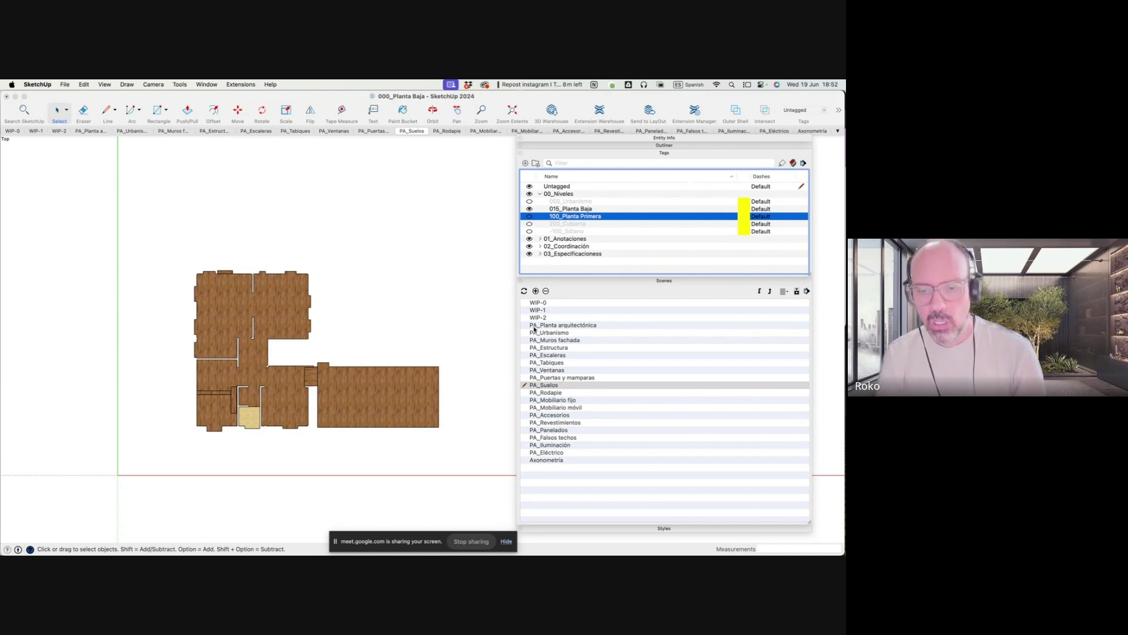
Save PA_Suelos and PA_Rodapie showing 015_Planta Baja with 100_Planta Primera hidden
click(524, 294)
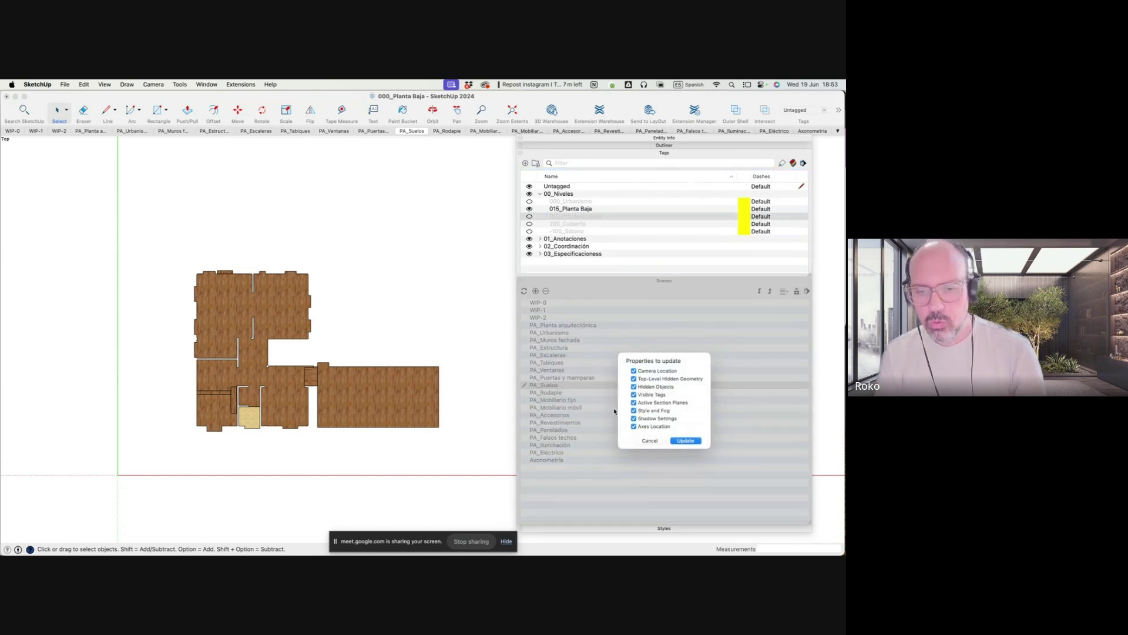
click(685, 441)
double_click(551, 392)
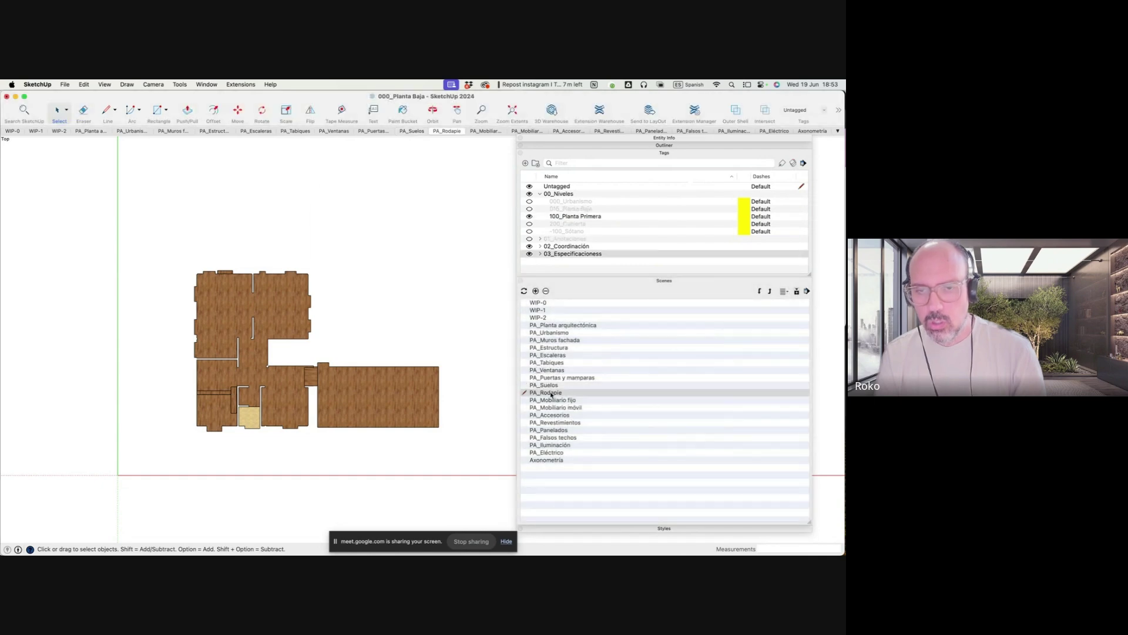
click(529, 208)
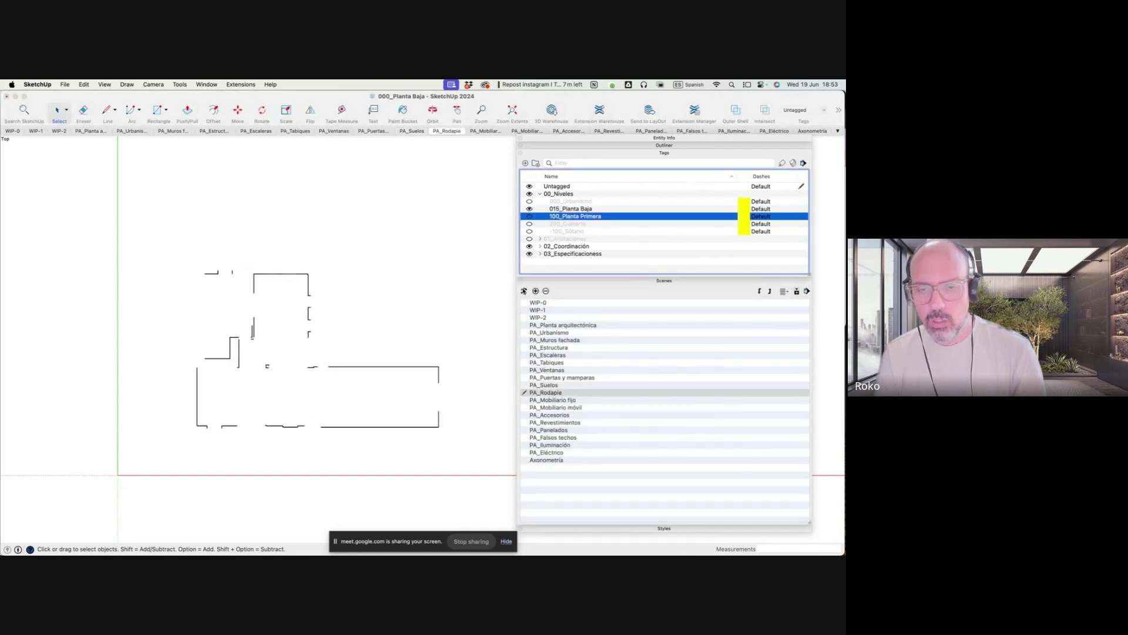
click(524, 291)
click(677, 441)
Update PA_Mobiliario fijo and PA_Mobiliario móvil to show 015_Planta Baja and hide 100_Planta Primera
double_click(555, 400)
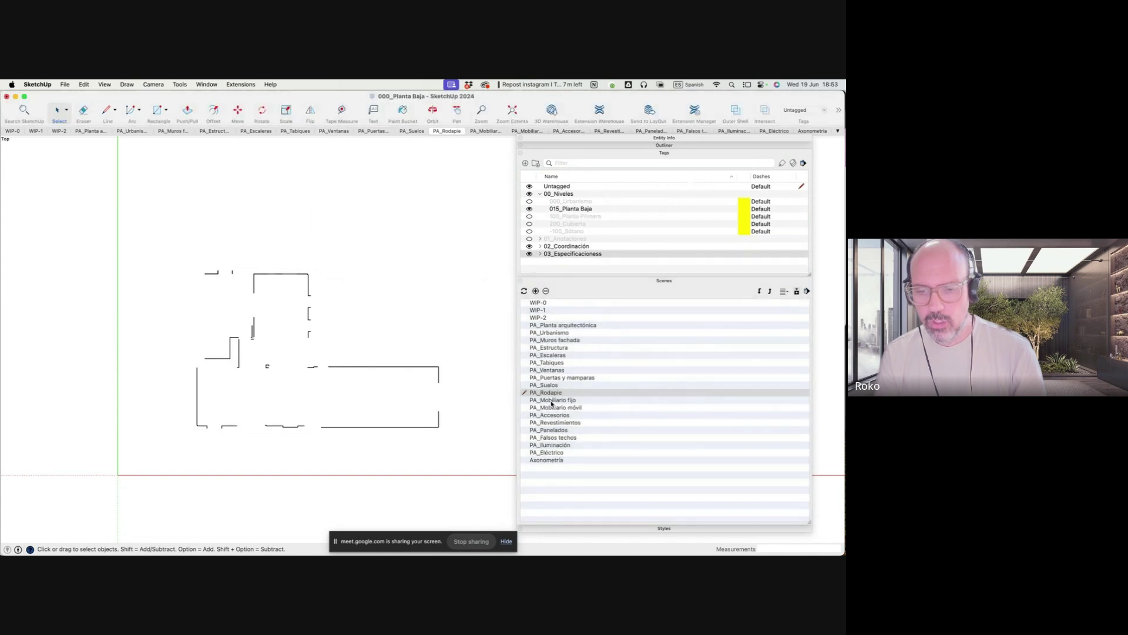
click(529, 209)
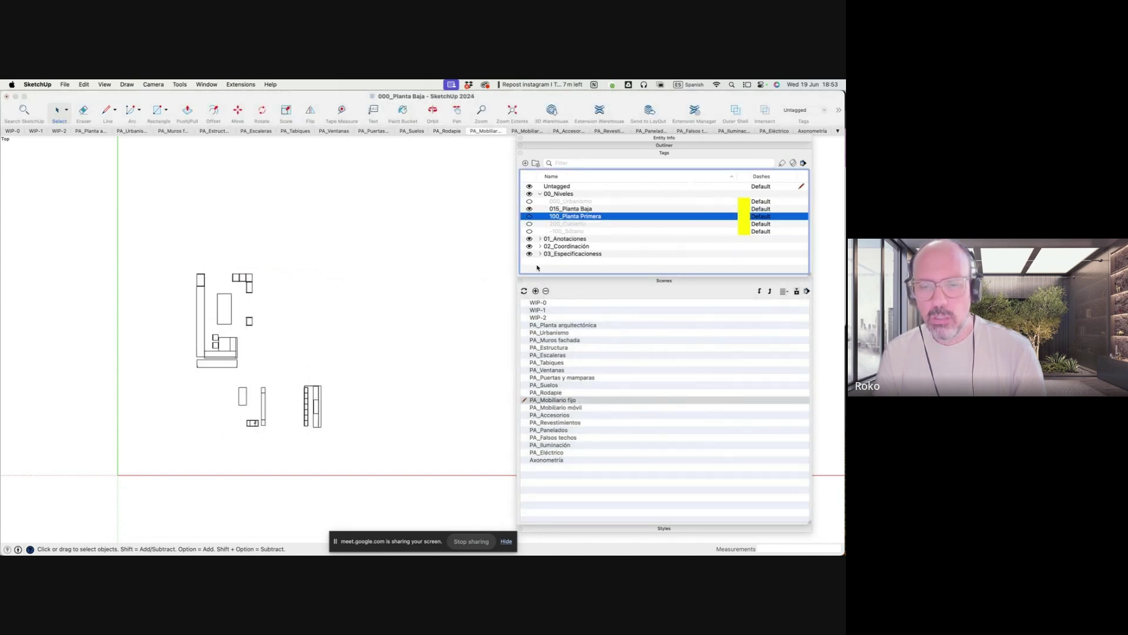
click(523, 291)
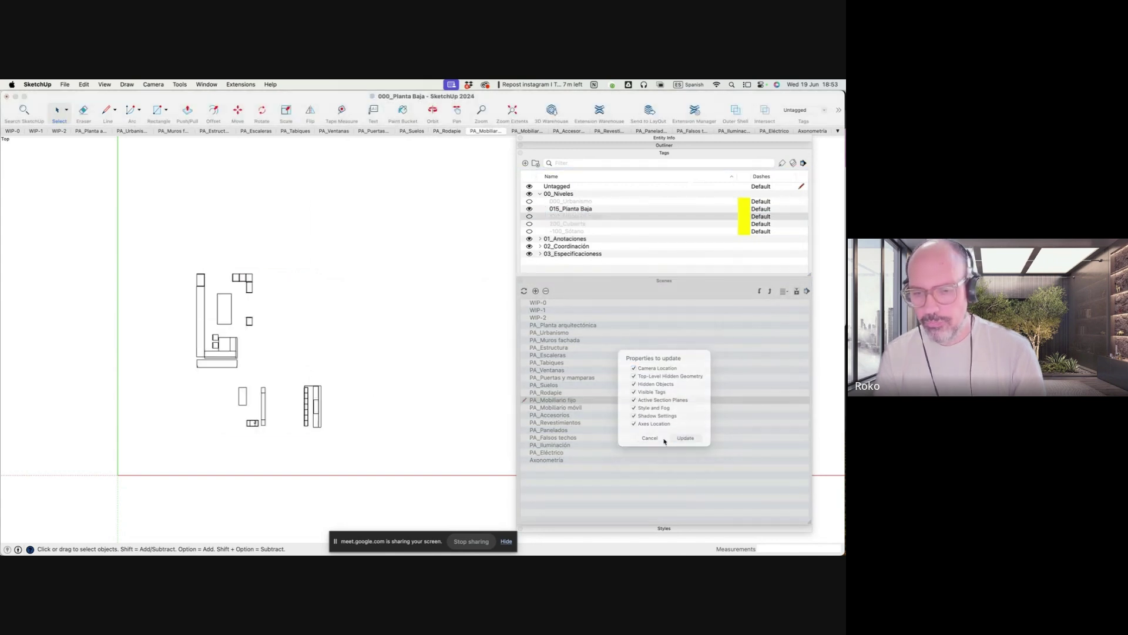
click(685, 440)
double_click(548, 408)
click(529, 208)
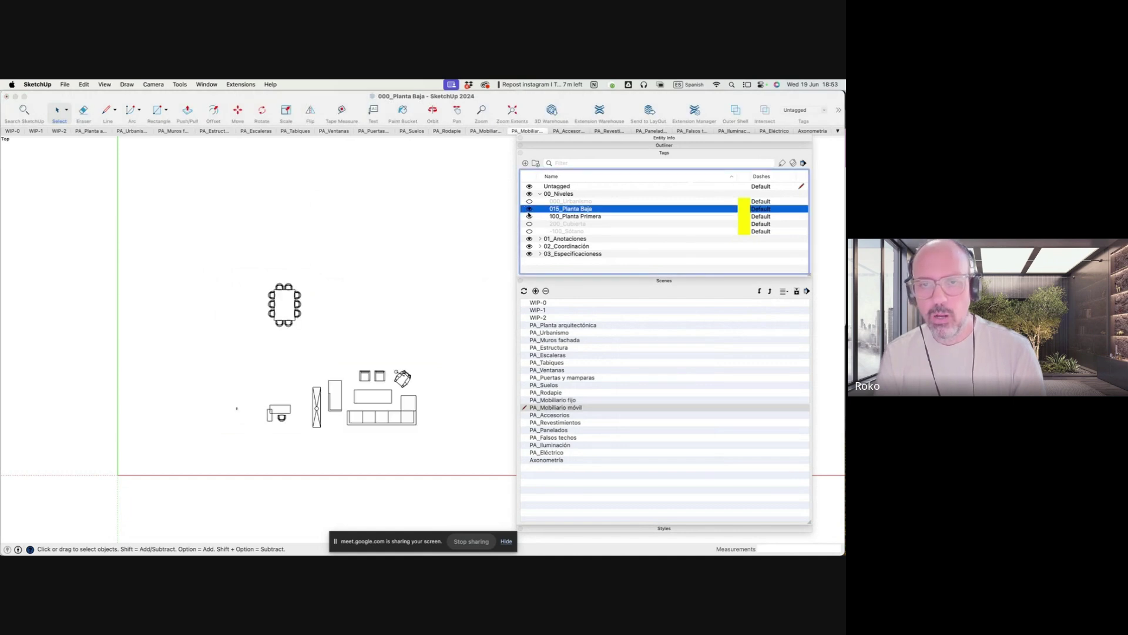
click(524, 291)
click(675, 441)
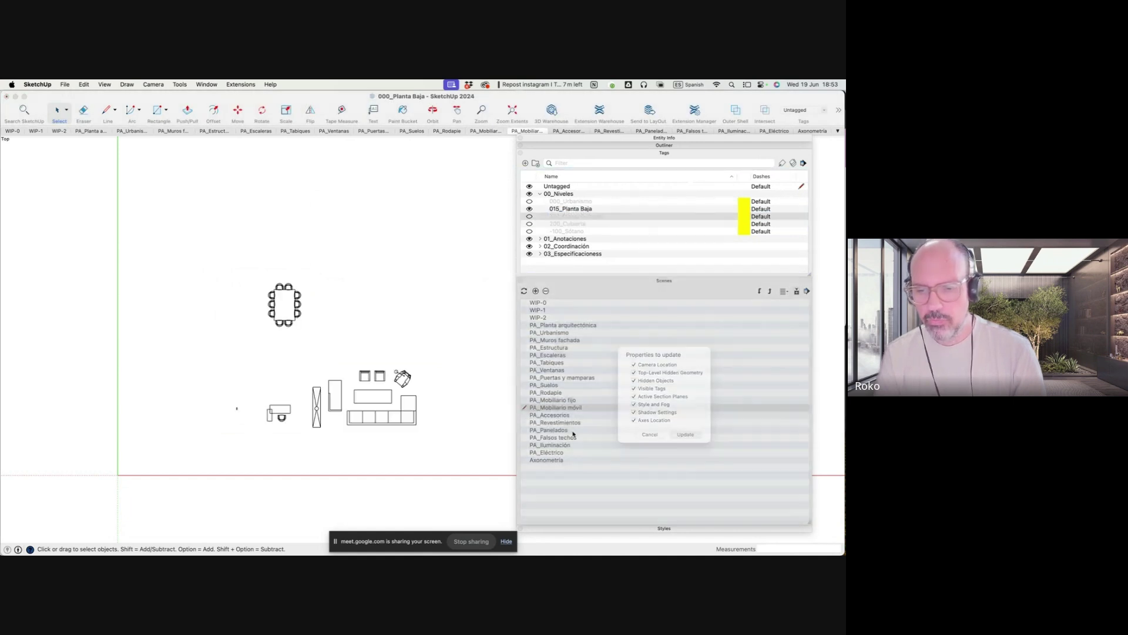
Update PA_Accesorios and PA_Revestimientos to show 015_Planta Baja and hide 100_Planta Primera
double_click(549, 415)
click(529, 209)
click(529, 216)
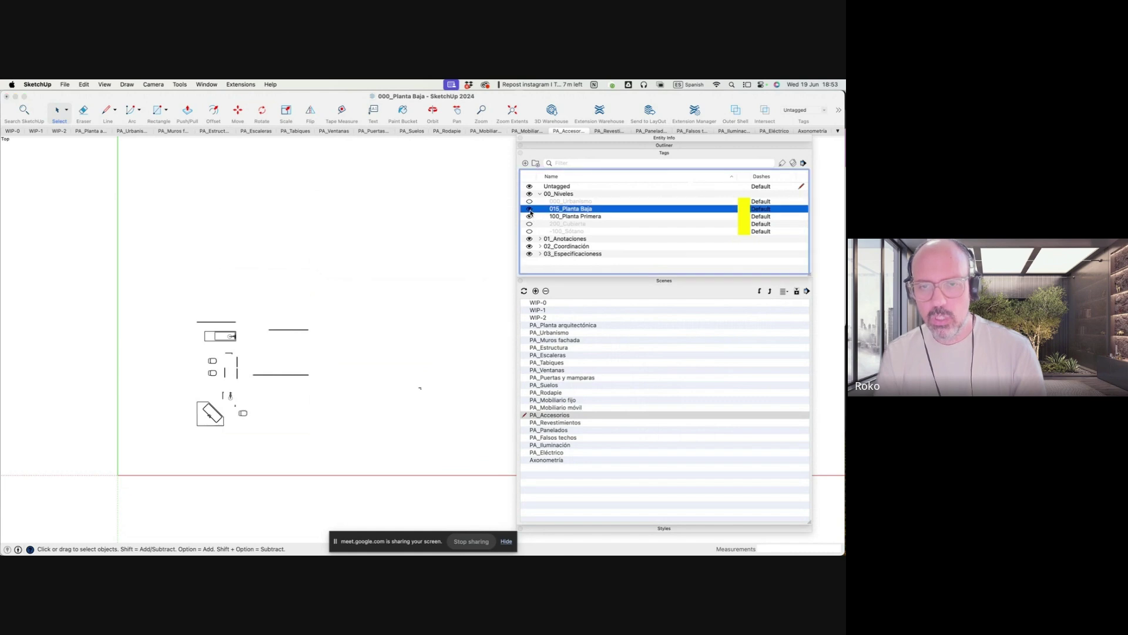
click(524, 291)
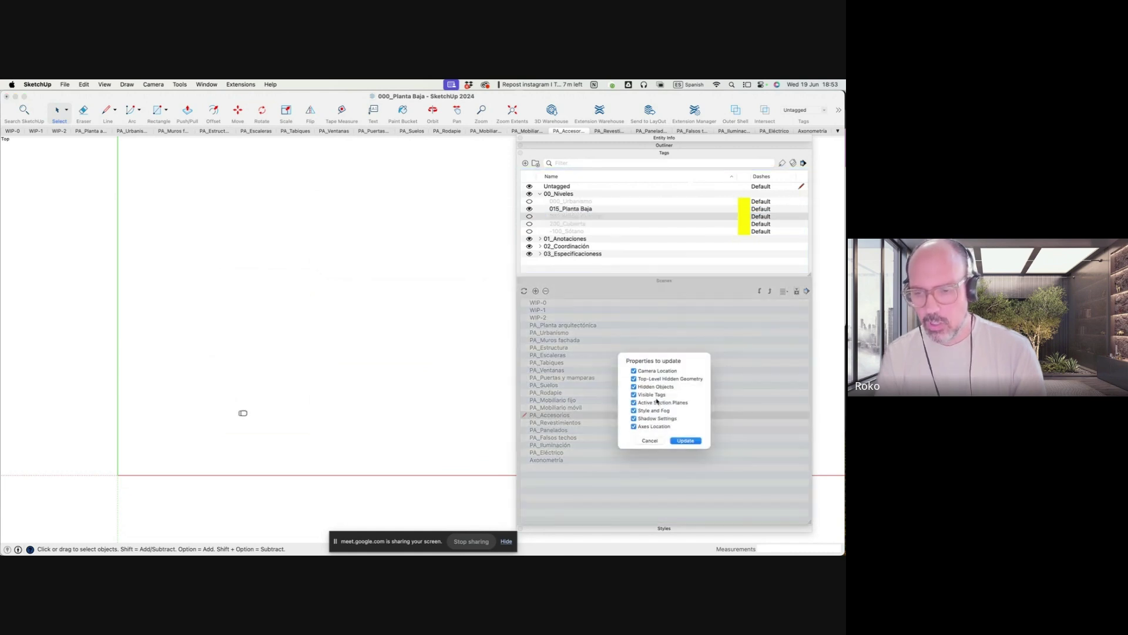
click(680, 441)
double_click(555, 423)
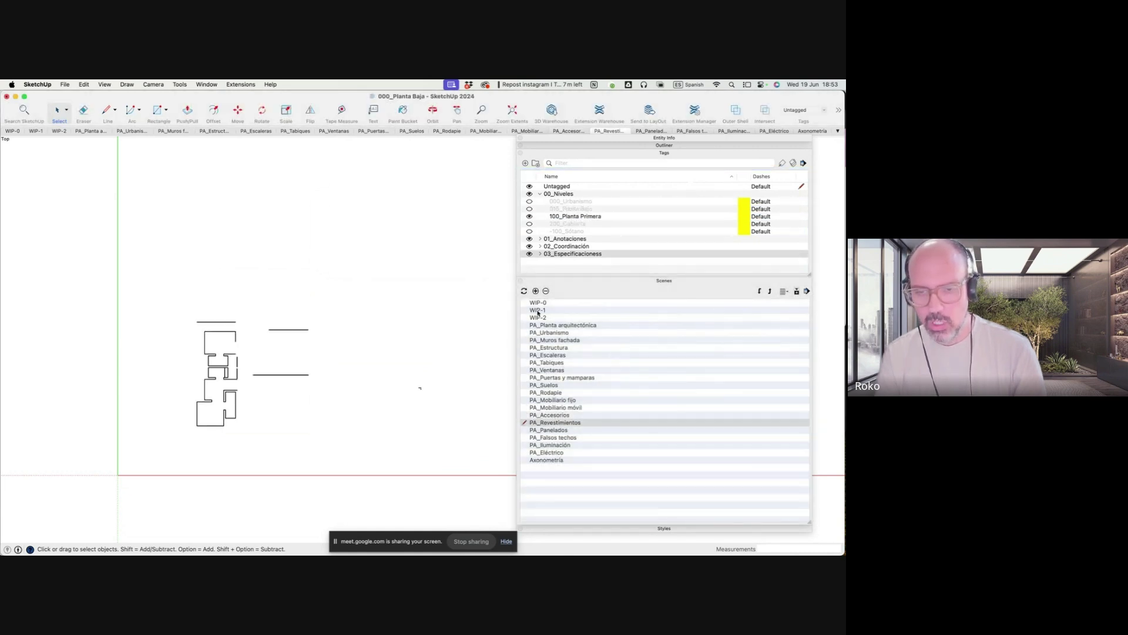
click(529, 208)
click(529, 217)
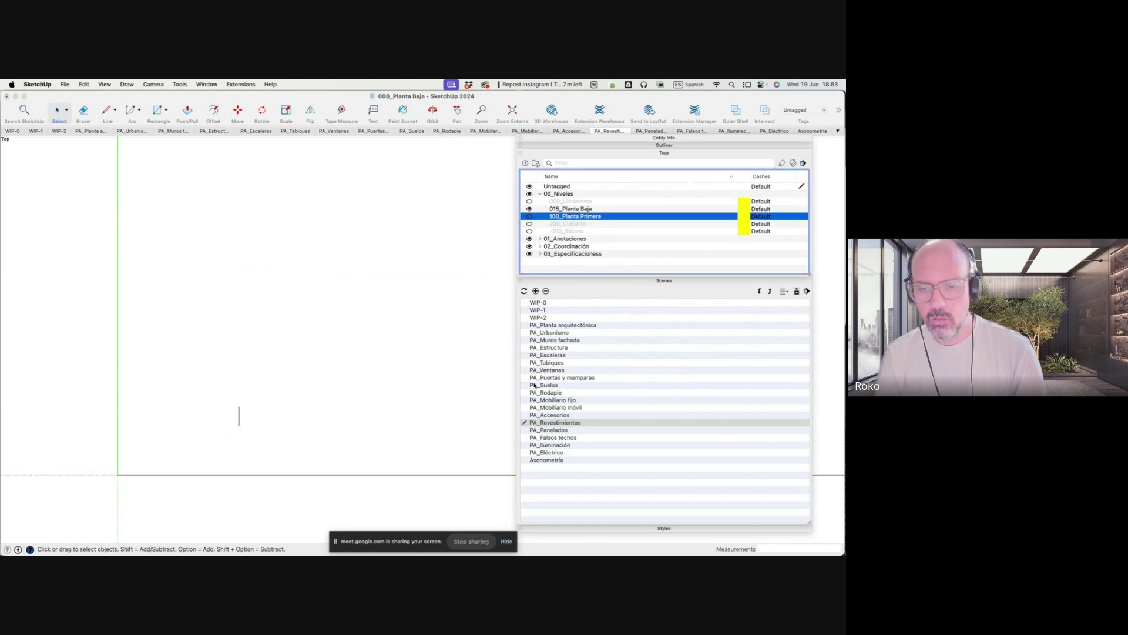
click(523, 291)
click(680, 441)
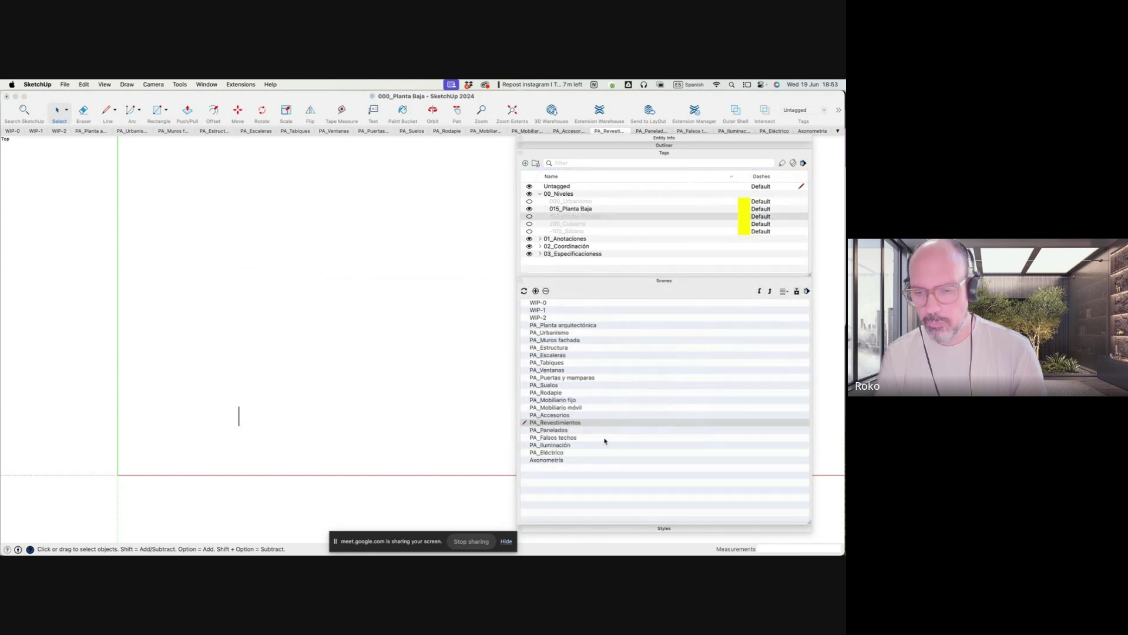
Update PA_Panelados and PA_Falsos techos to show 015_Planta Baja and hide 100_Planta Primera
double_click(541, 431)
click(530, 209)
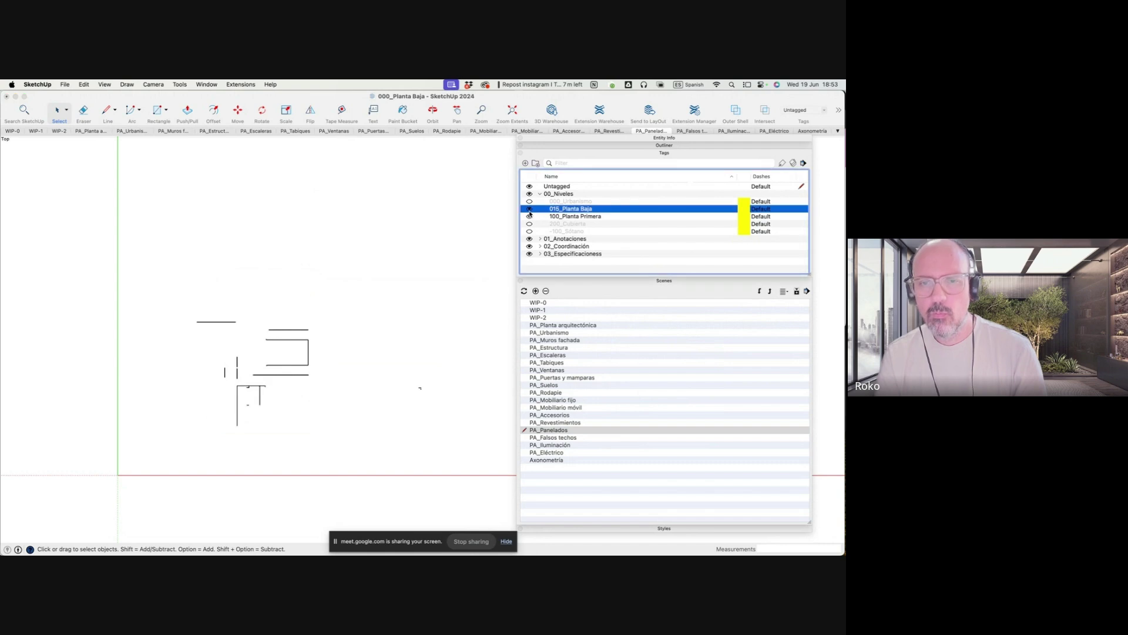
click(524, 291)
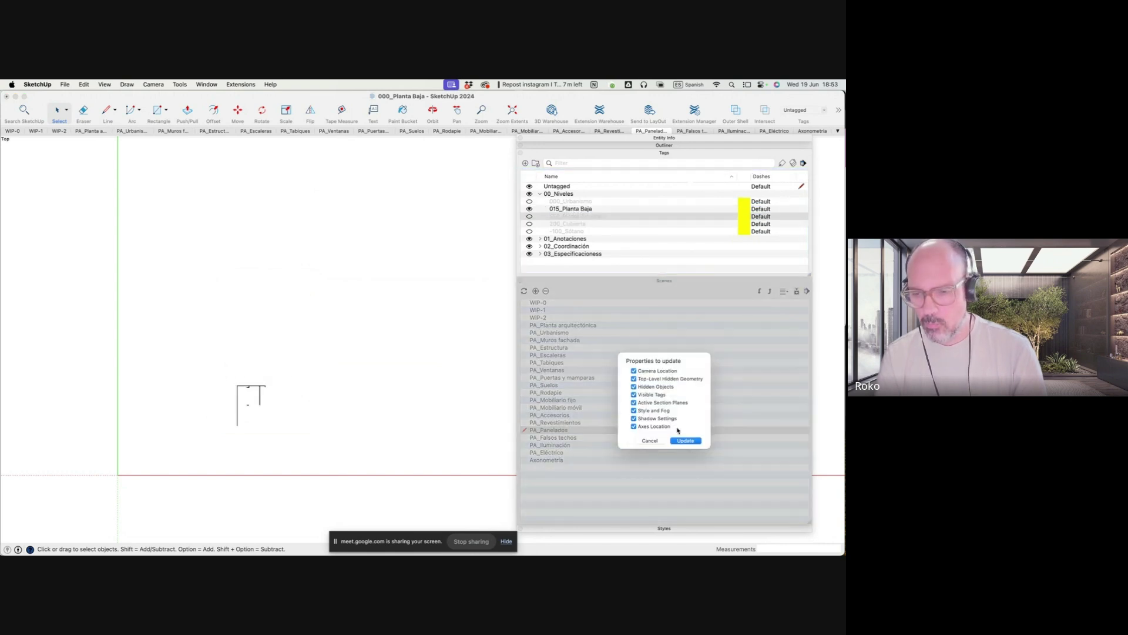
click(680, 441)
double_click(537, 438)
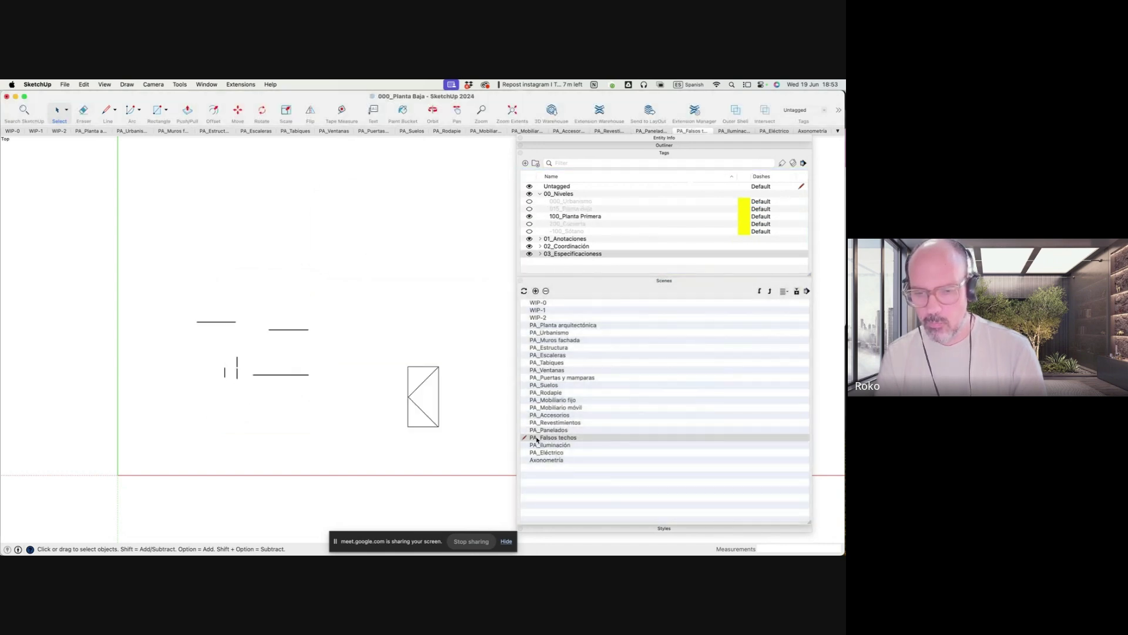
click(529, 209)
click(529, 217)
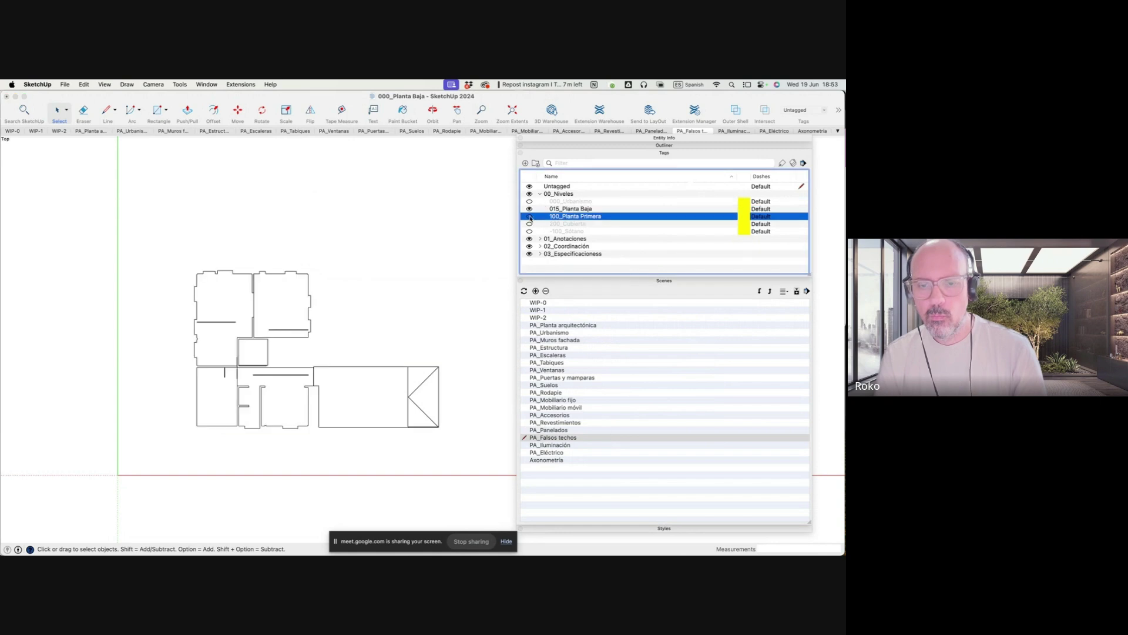
click(523, 291)
click(691, 441)
Update PA_Iluminación and PA_Eléctrico to show 015_Planta Baja and hide 100_Planta Primera
double_click(549, 445)
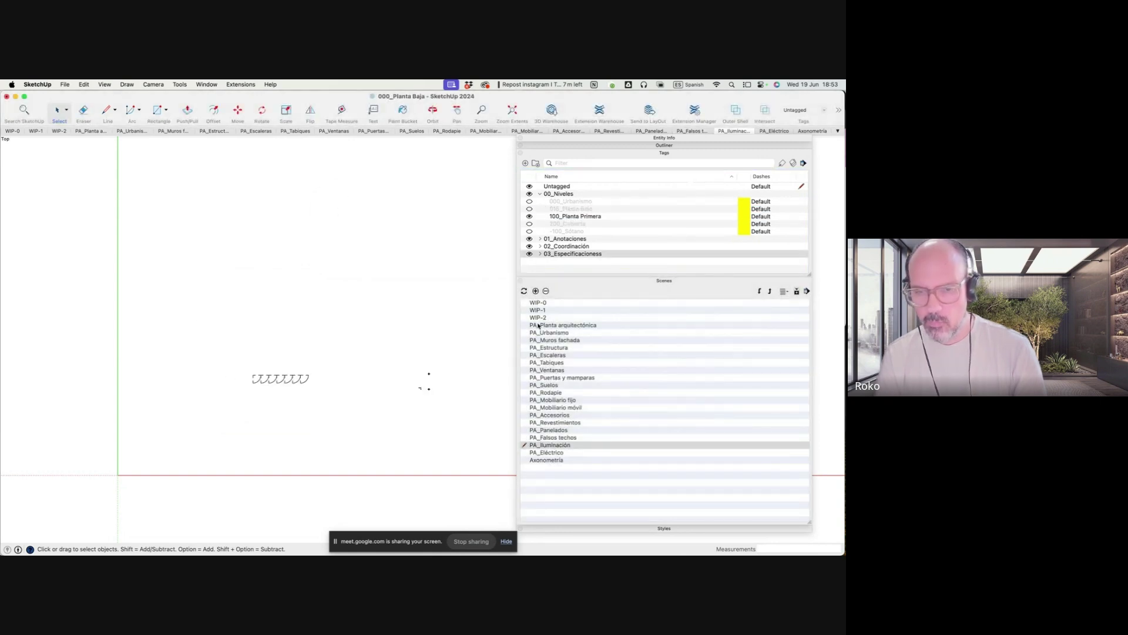
click(530, 208)
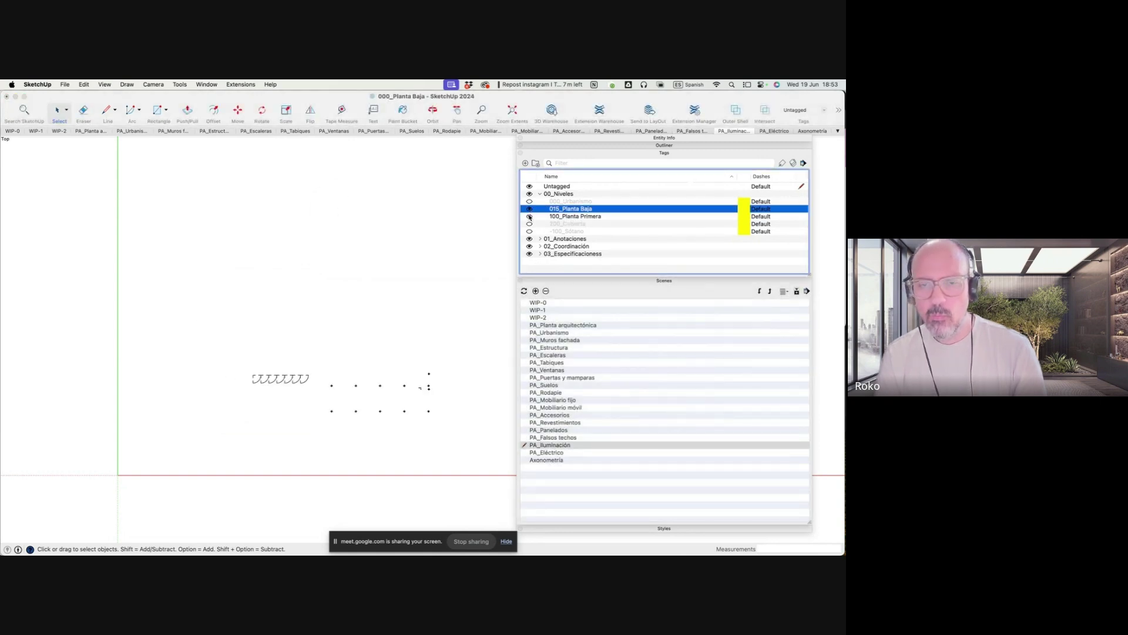
click(523, 291)
click(685, 440)
click(537, 255)
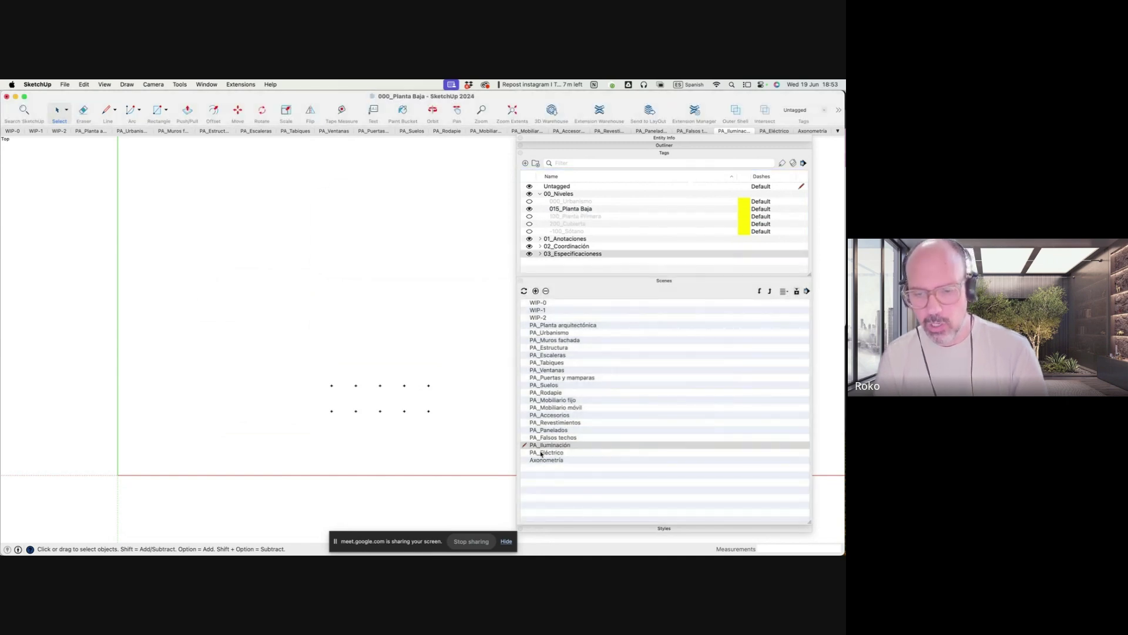
key(Page_Down)
click(530, 209)
click(530, 217)
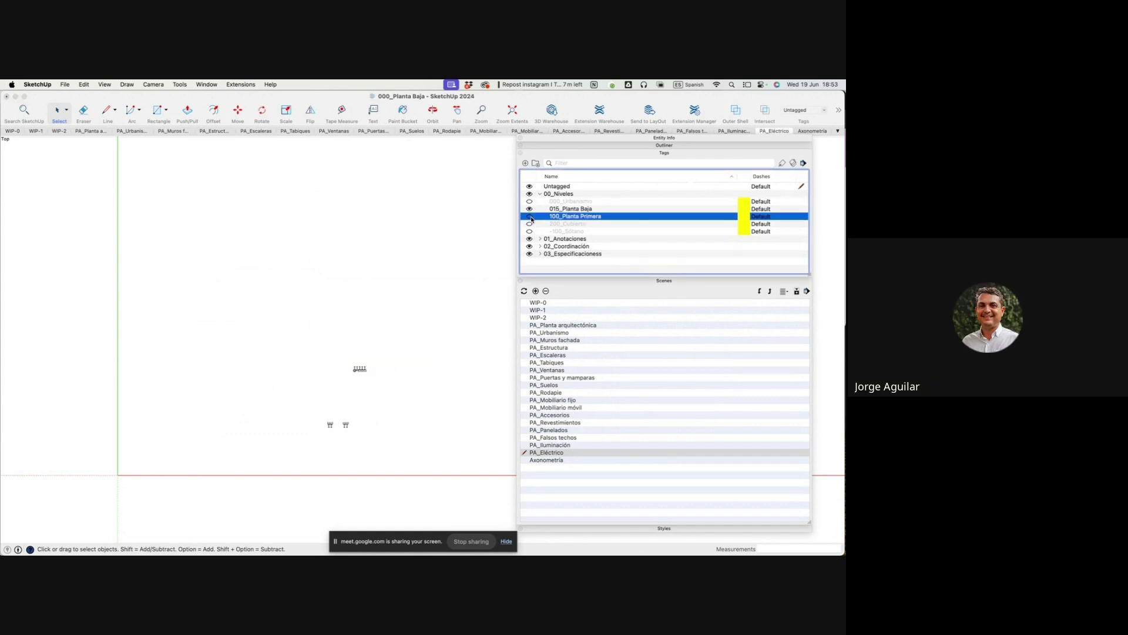
click(525, 291)
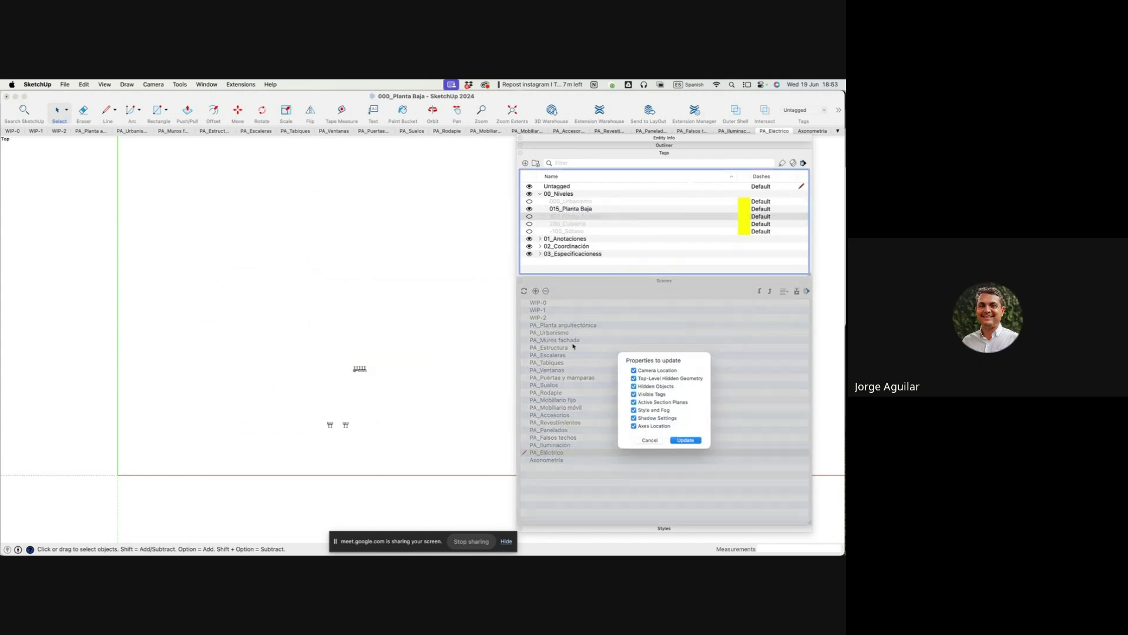
click(684, 441)
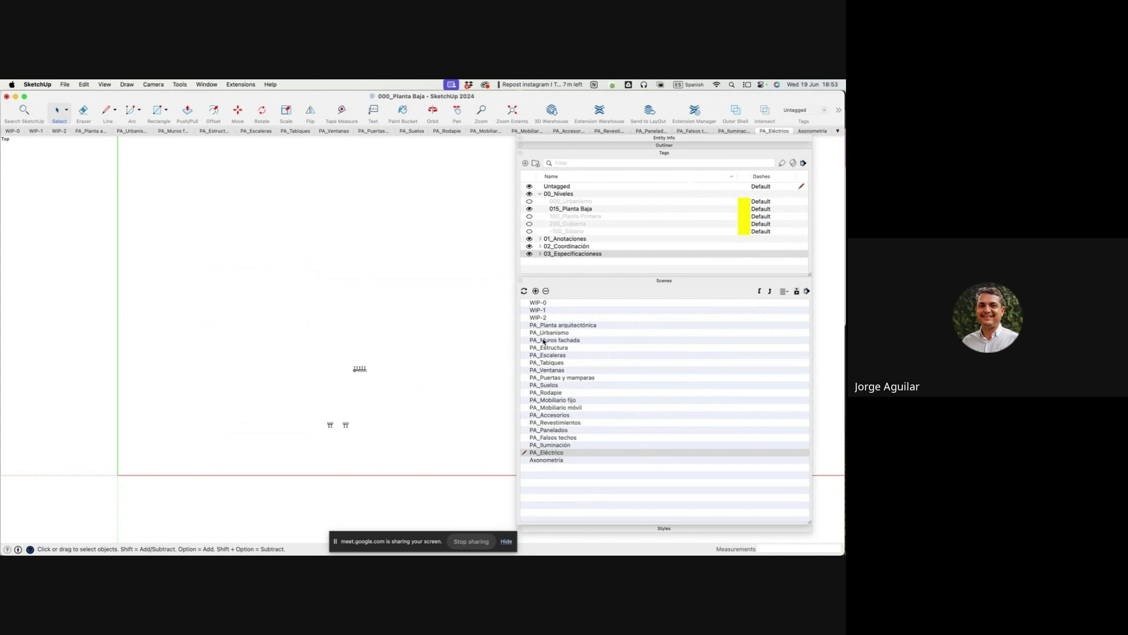
click(544, 340)
Check the Model Info statistics, purge unused items, and close Model Info
key(super+shift+i)
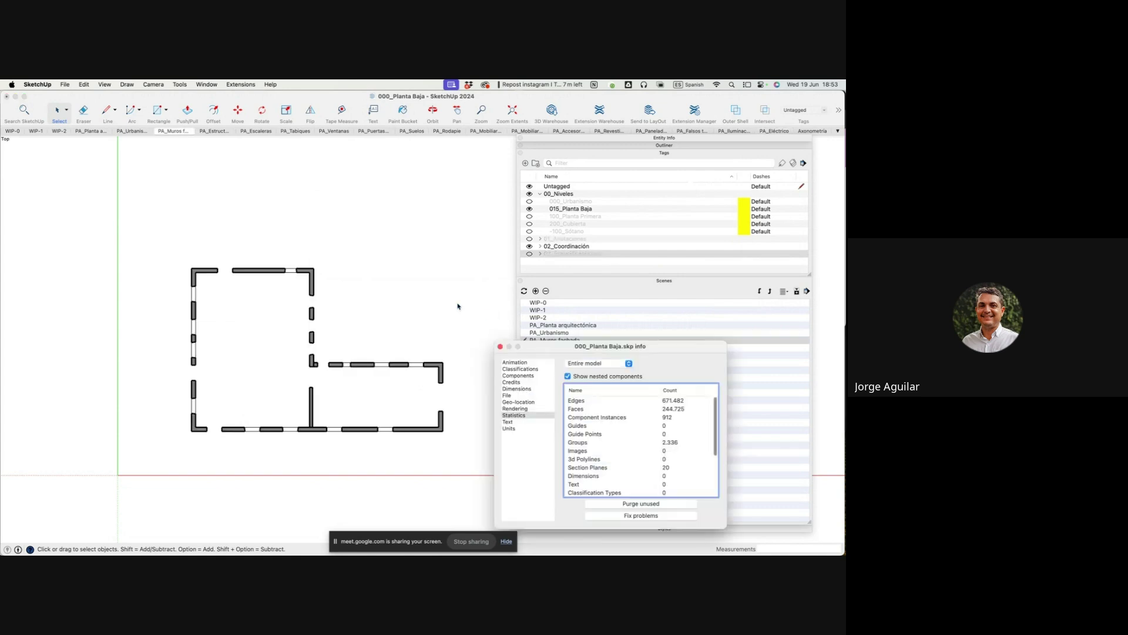
click(625, 502)
click(501, 347)
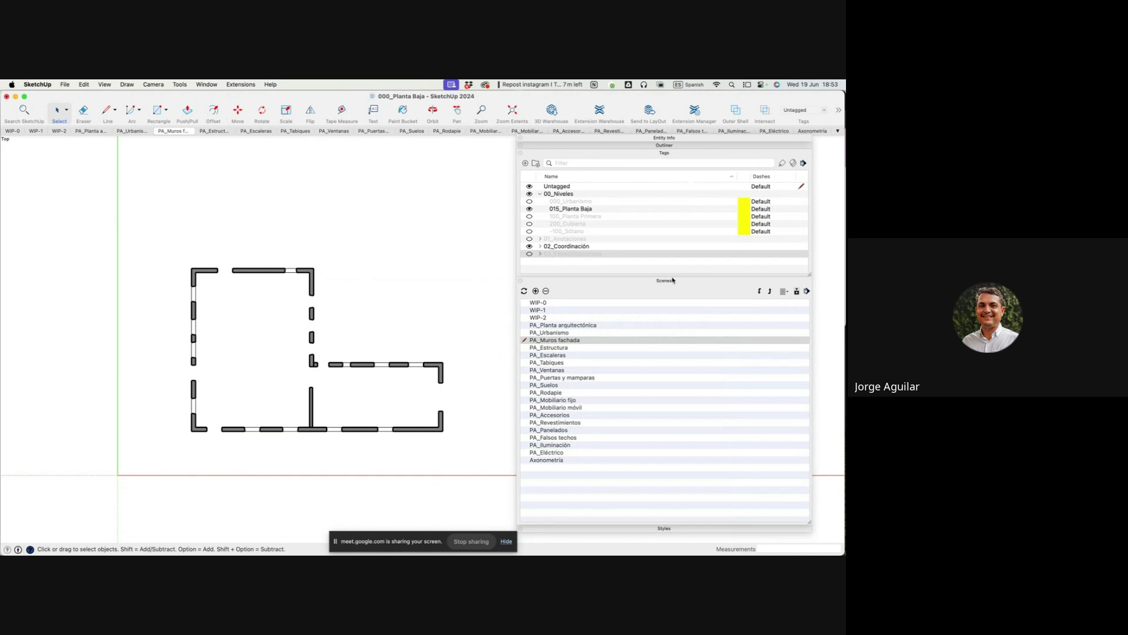
Collapse the Scenes and Tags trays and expand the Outliner panel
click(673, 281)
click(668, 154)
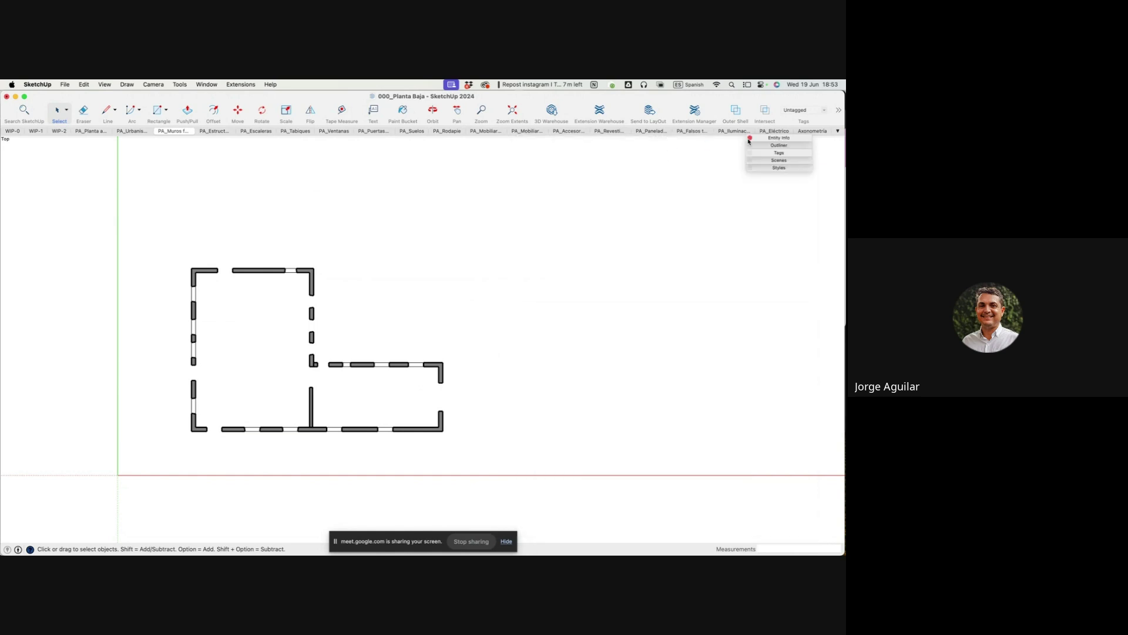
click(750, 144)
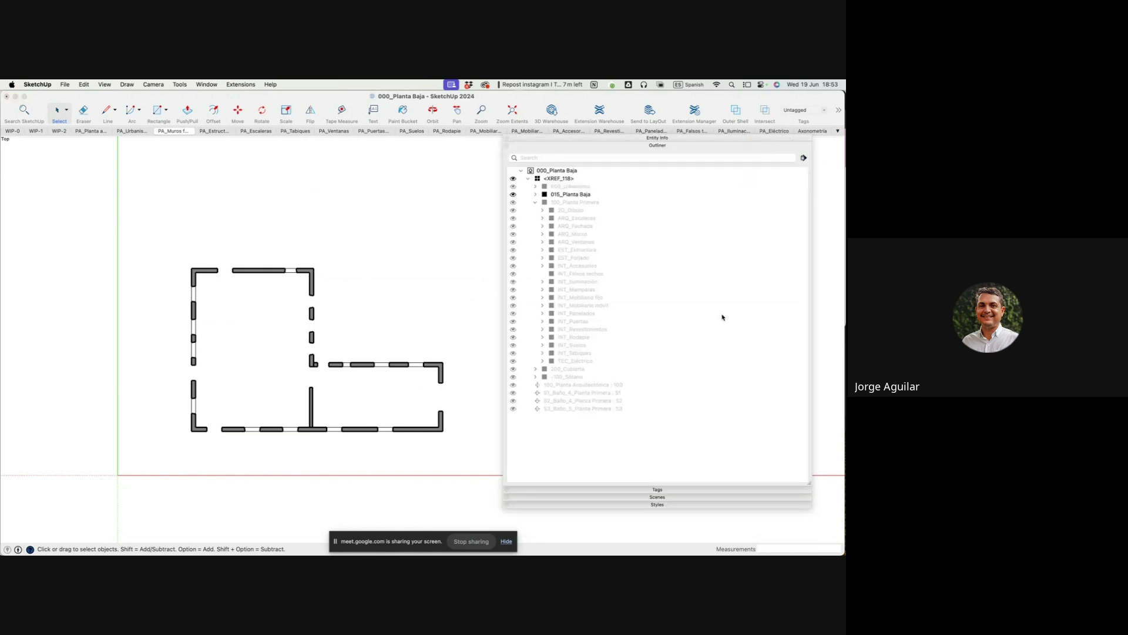
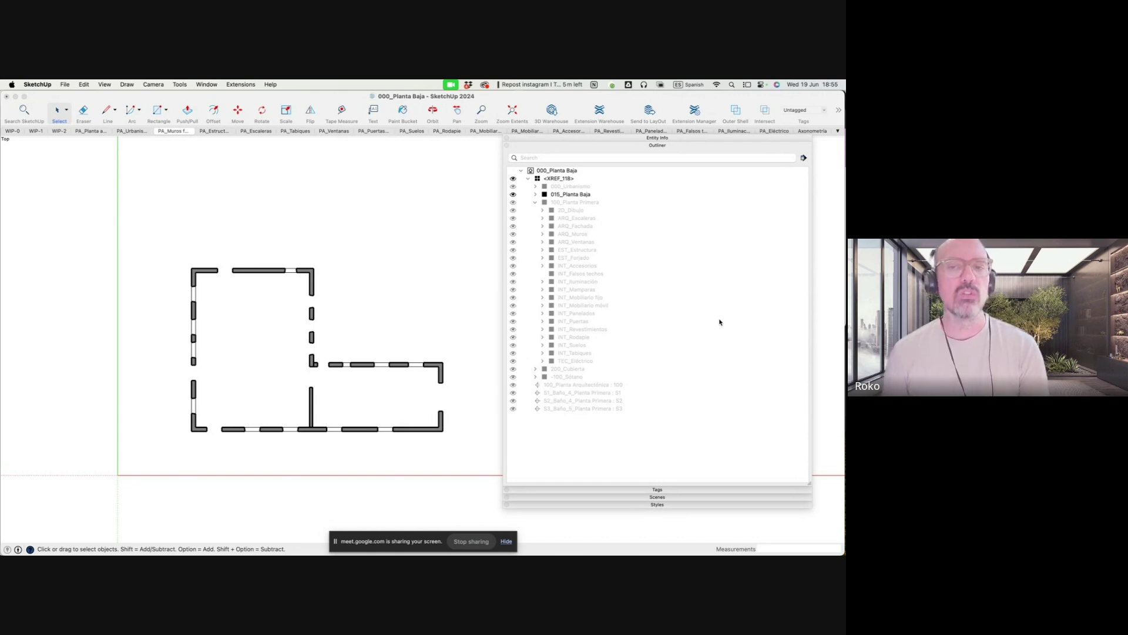
Rearrange the tray by moving the panels and expanding the Scenes list above the Outliner
click(654, 146)
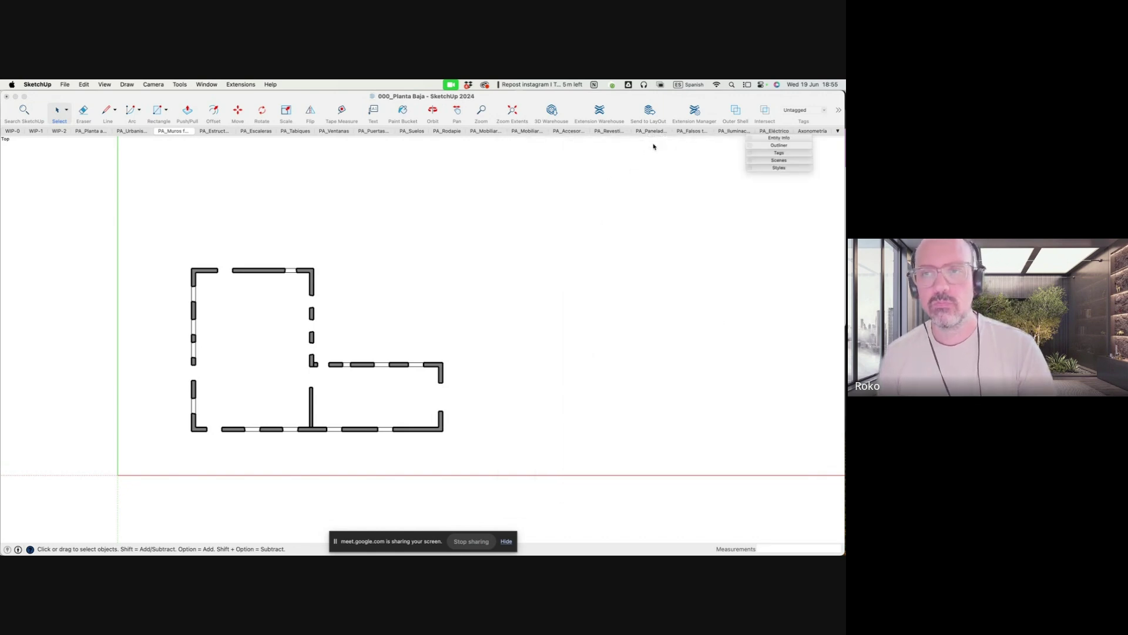
drag(764, 138, 676, 269)
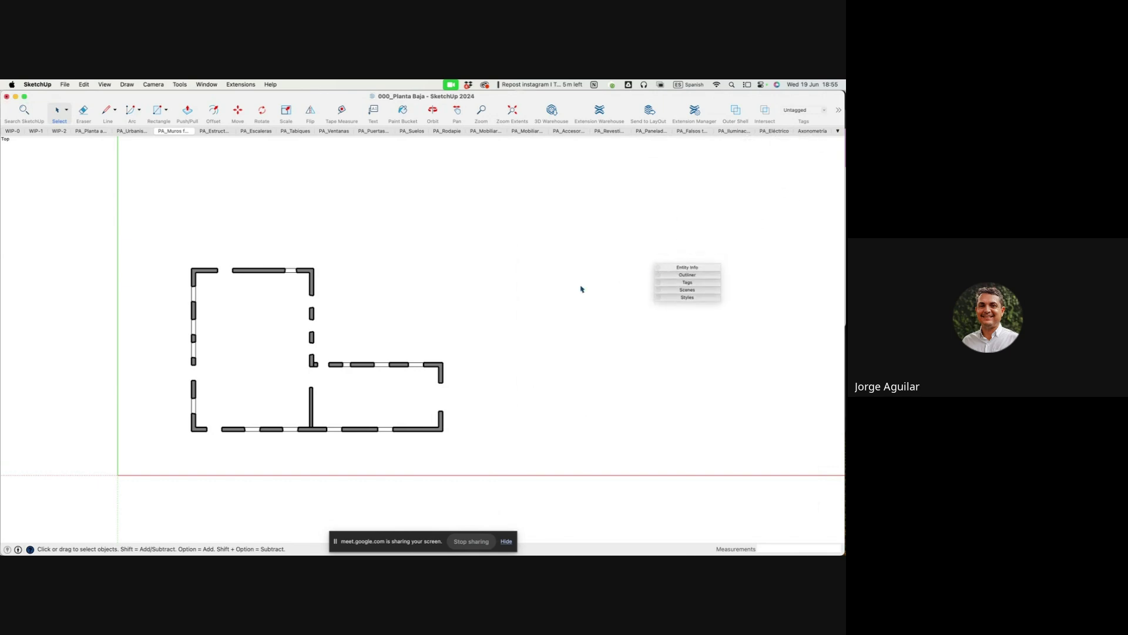
click(697, 293)
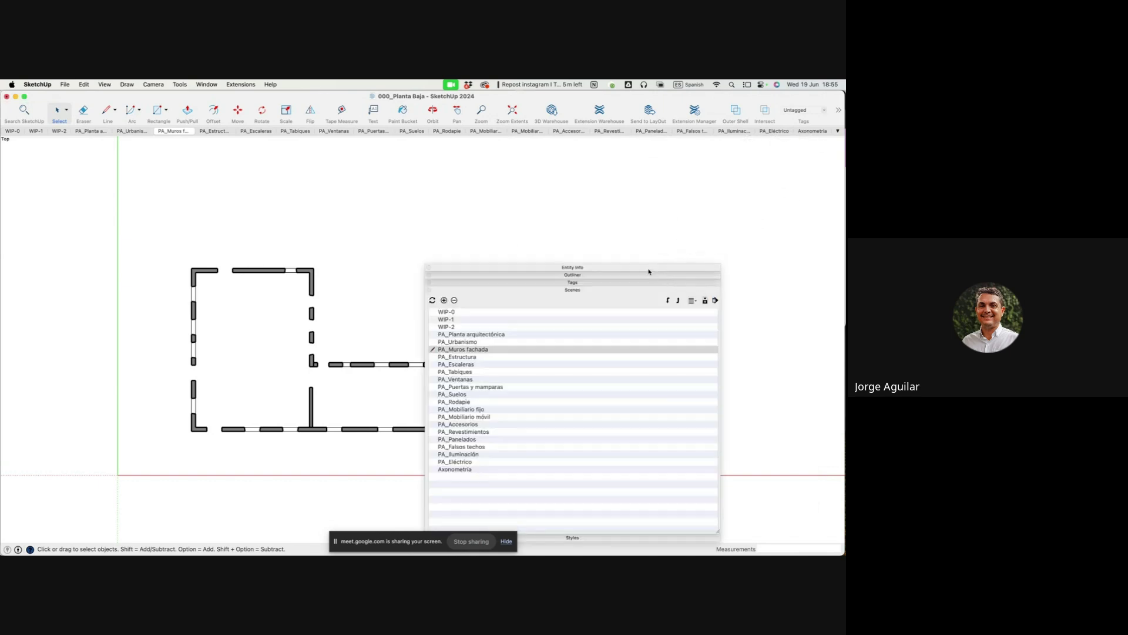
drag(649, 272, 724, 198)
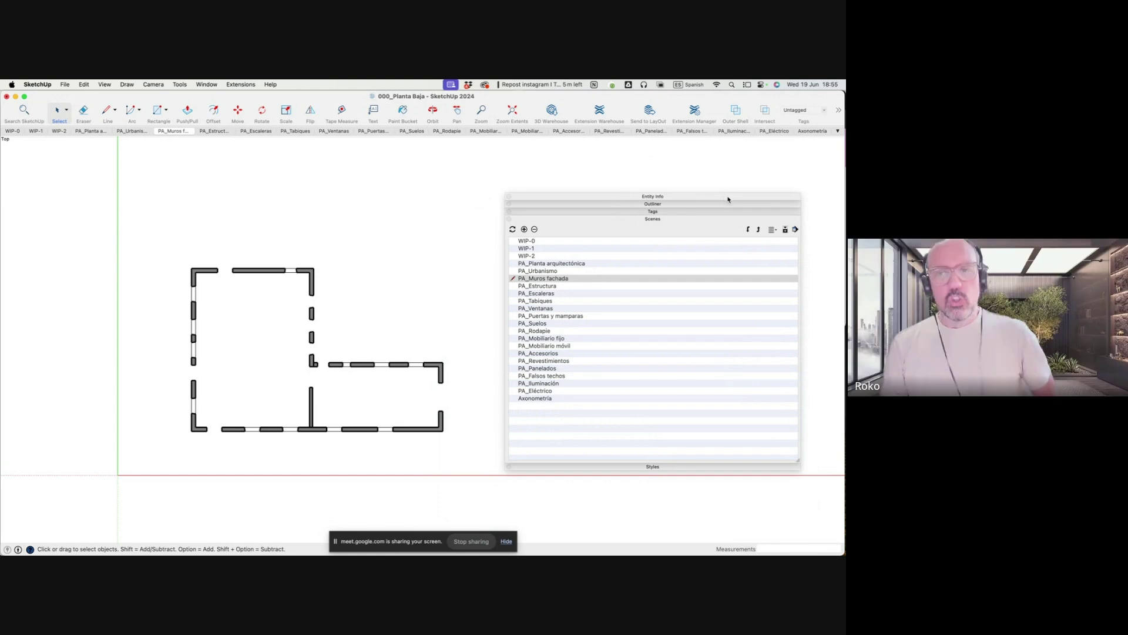
click(658, 204)
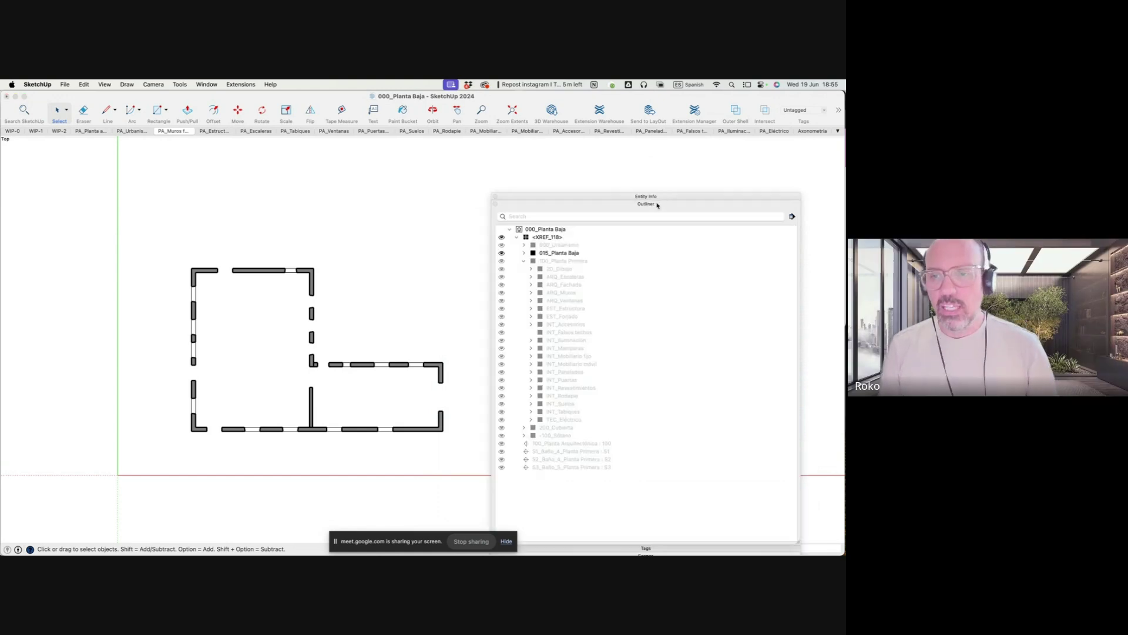
Select XREF_118 in the Outliner to check it, then clear the selection
click(557, 238)
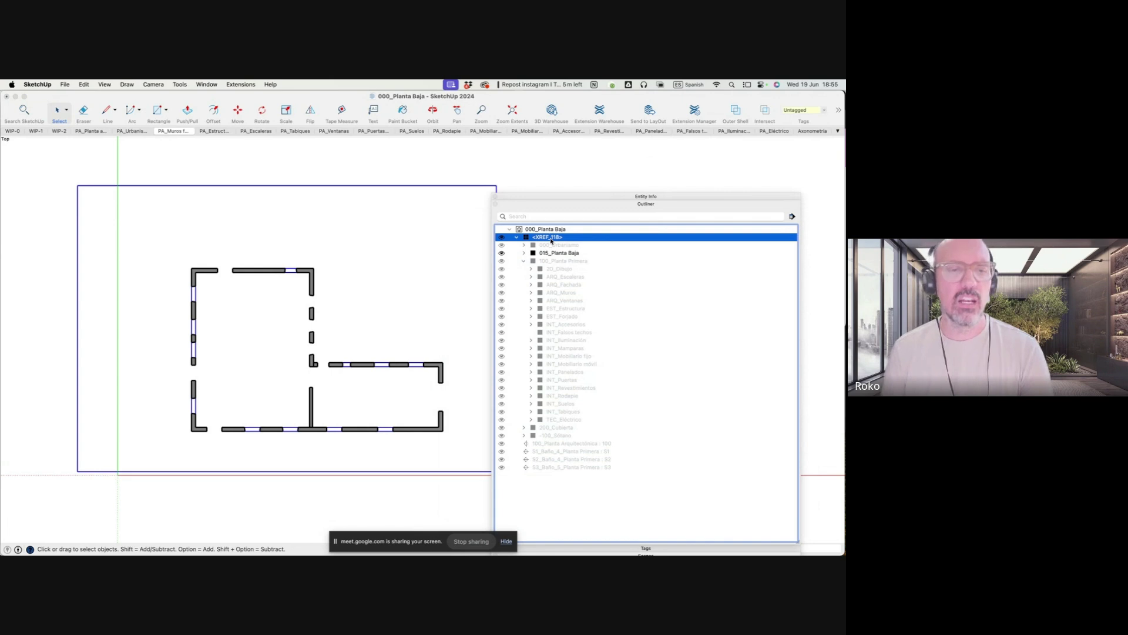
click(470, 176)
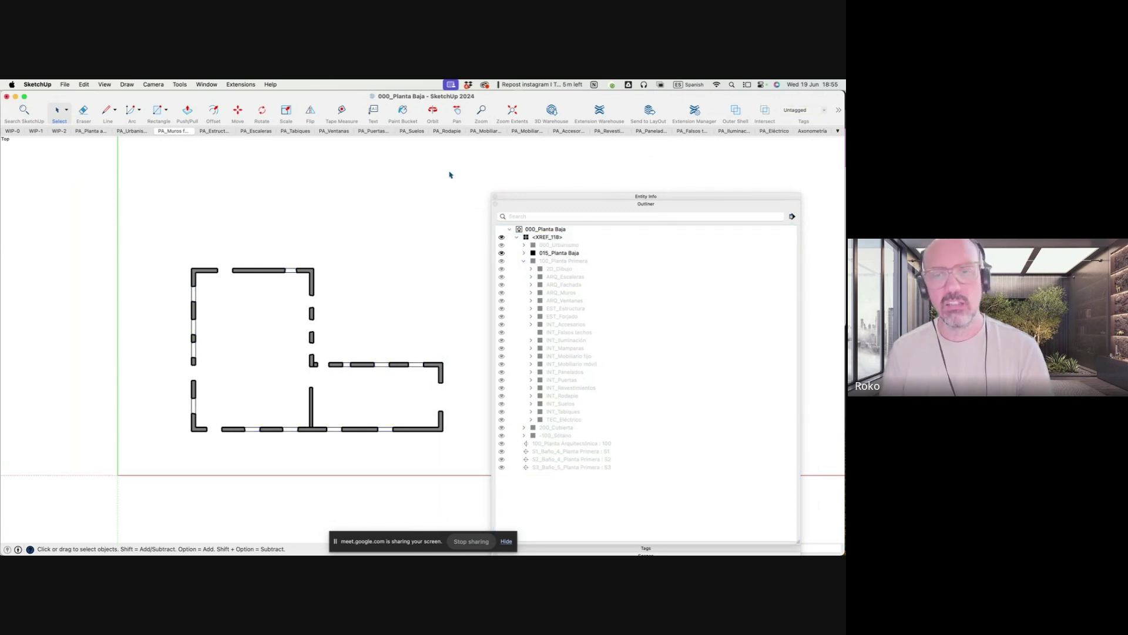
click(659, 205)
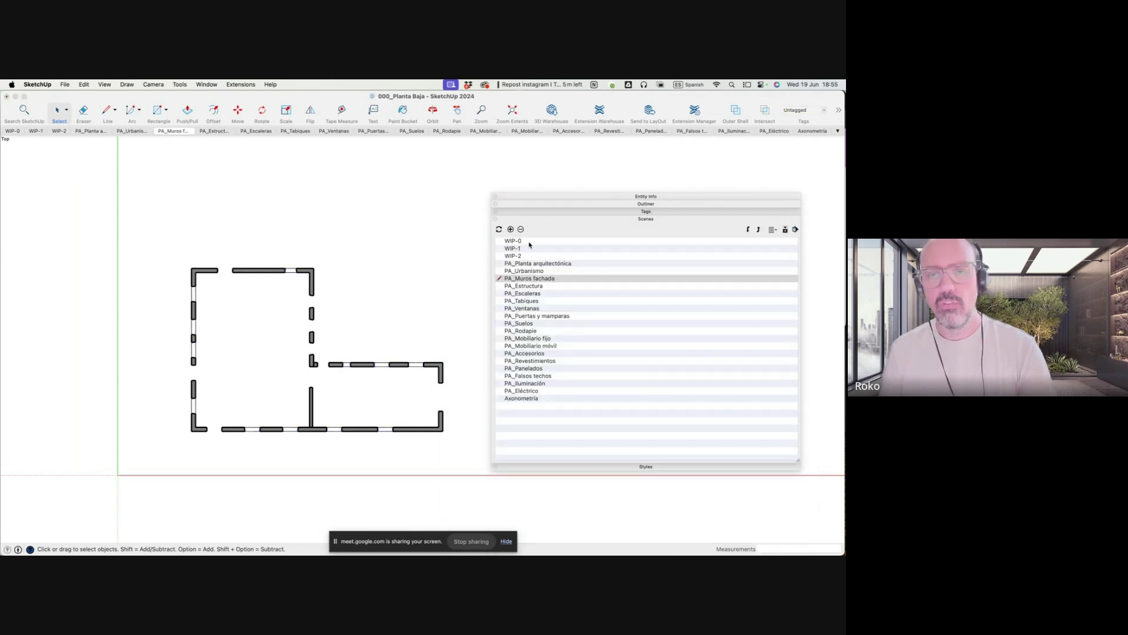
Switch to the WIP-1 scene, glance at Model Info, then move over to LayOut
click(33, 133)
key(super+i)
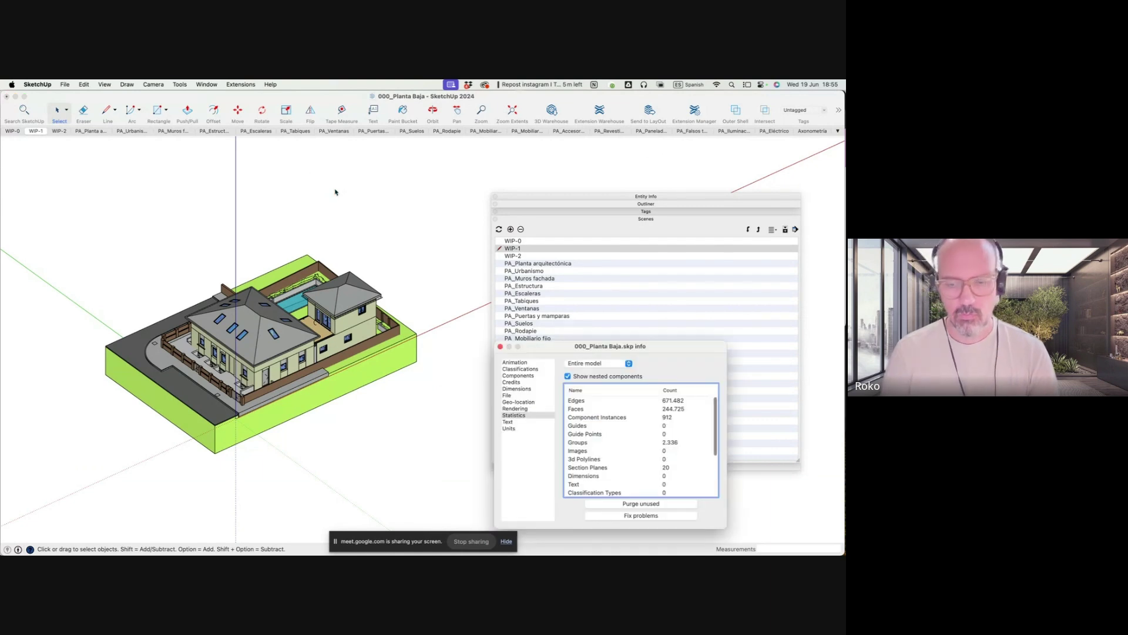
click(499, 347)
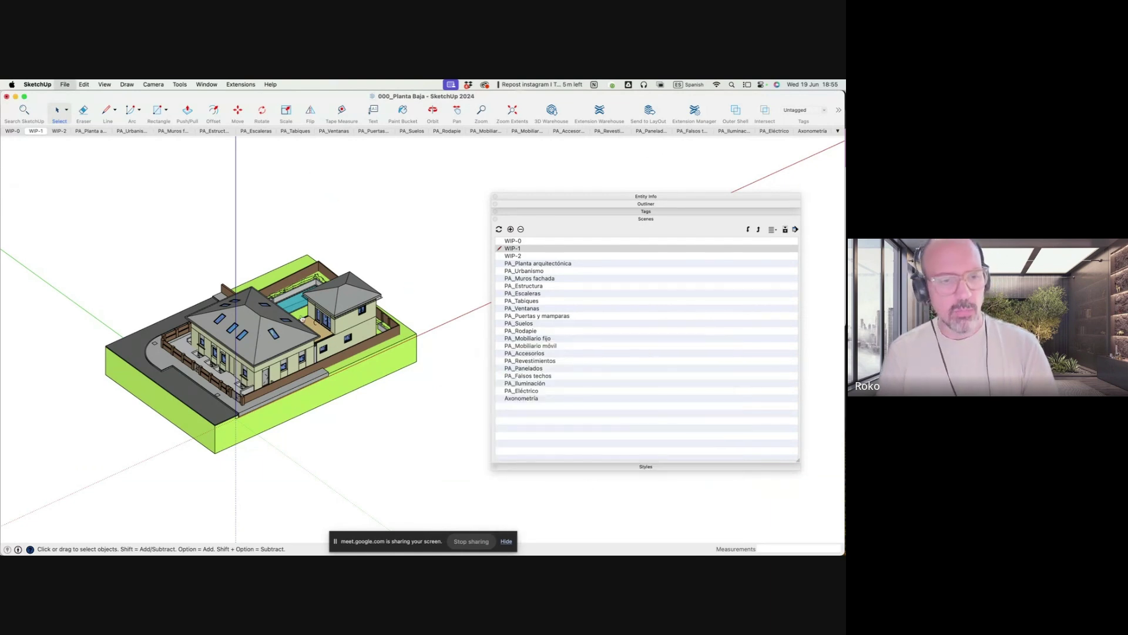
key(super+Tab)
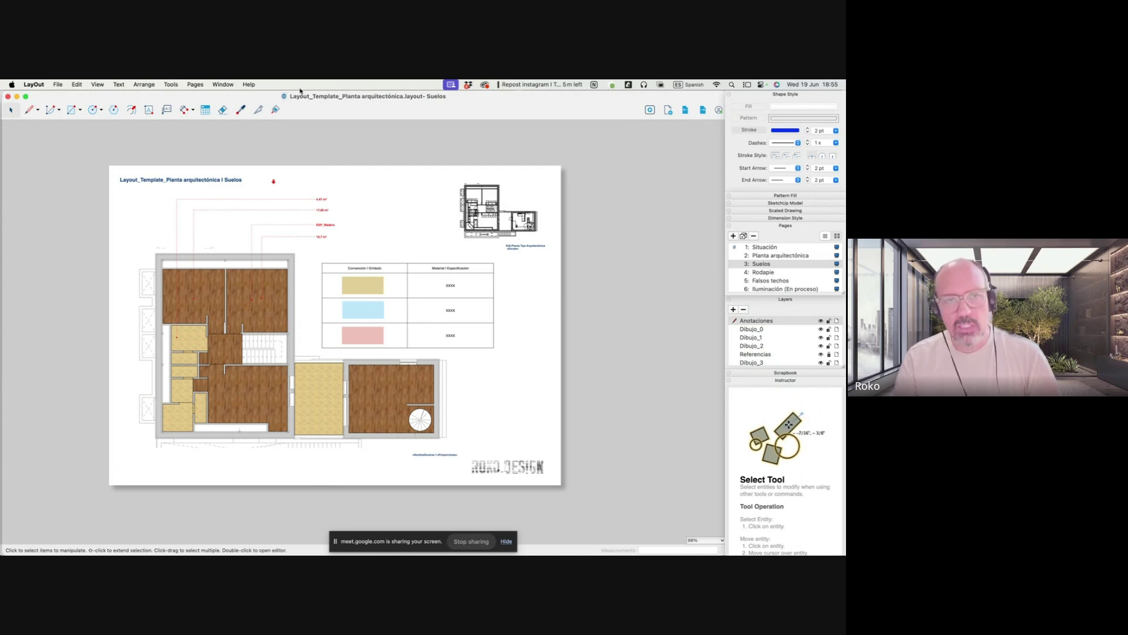
Save As into the Layout folder, replacing the Template prefix with 100 to make 100_Planta arquitectónica
click(58, 84)
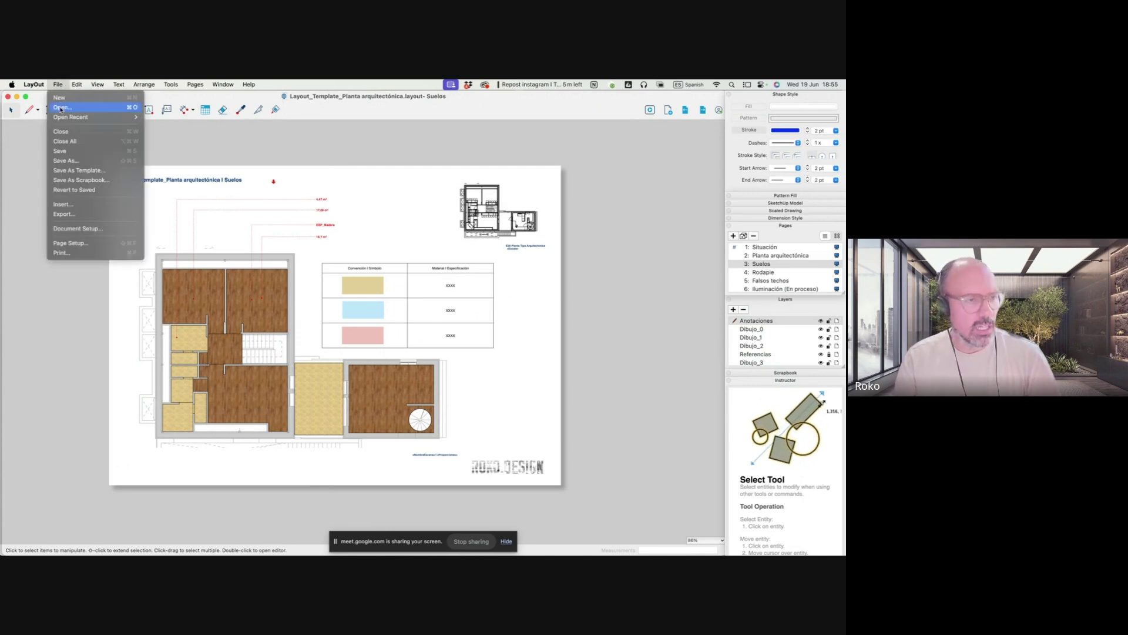
click(60, 164)
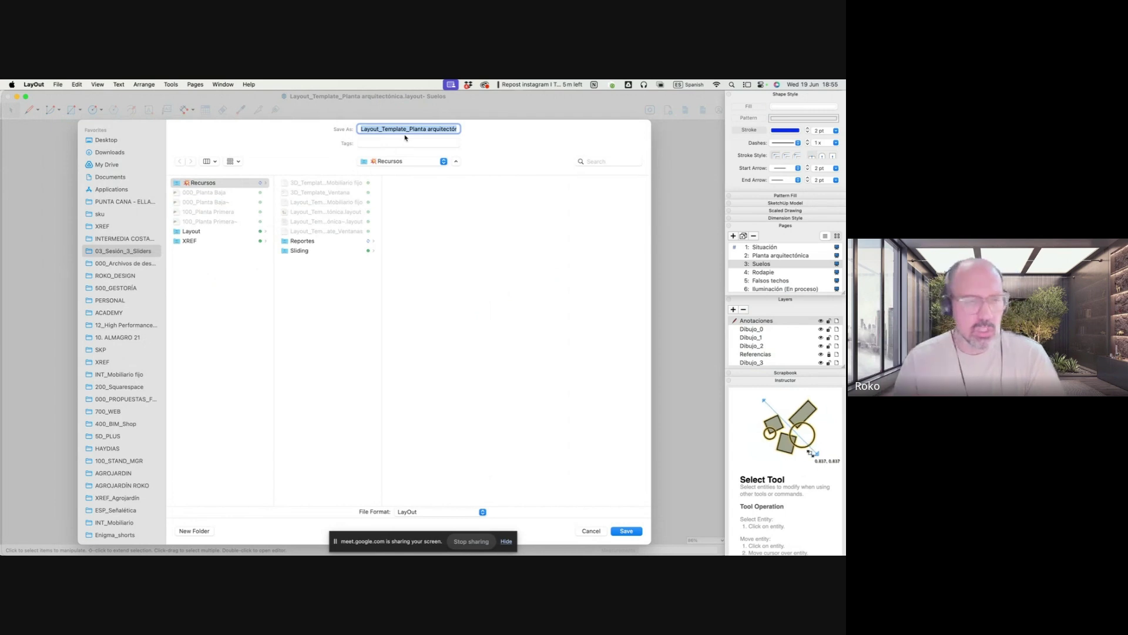
click(196, 232)
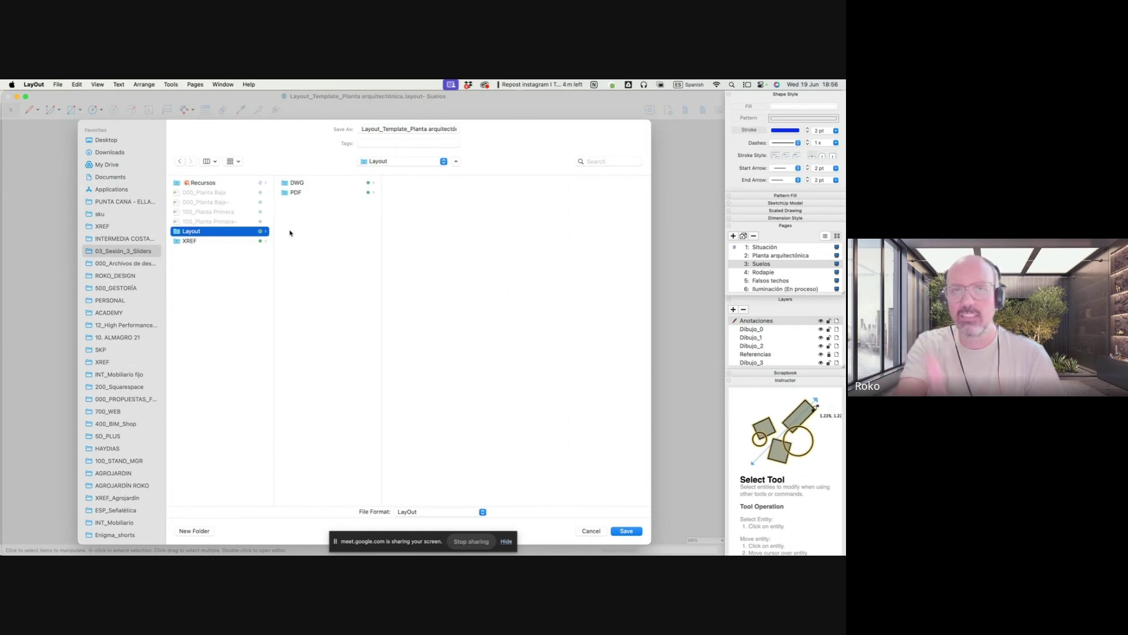
drag(380, 128, 343, 130)
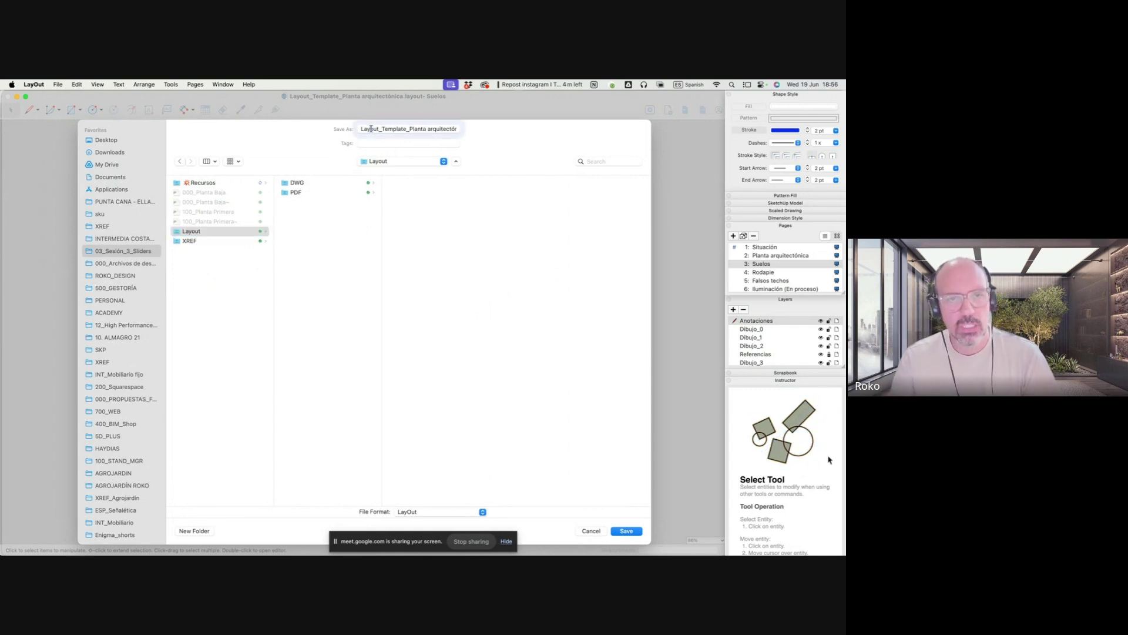
text(100)
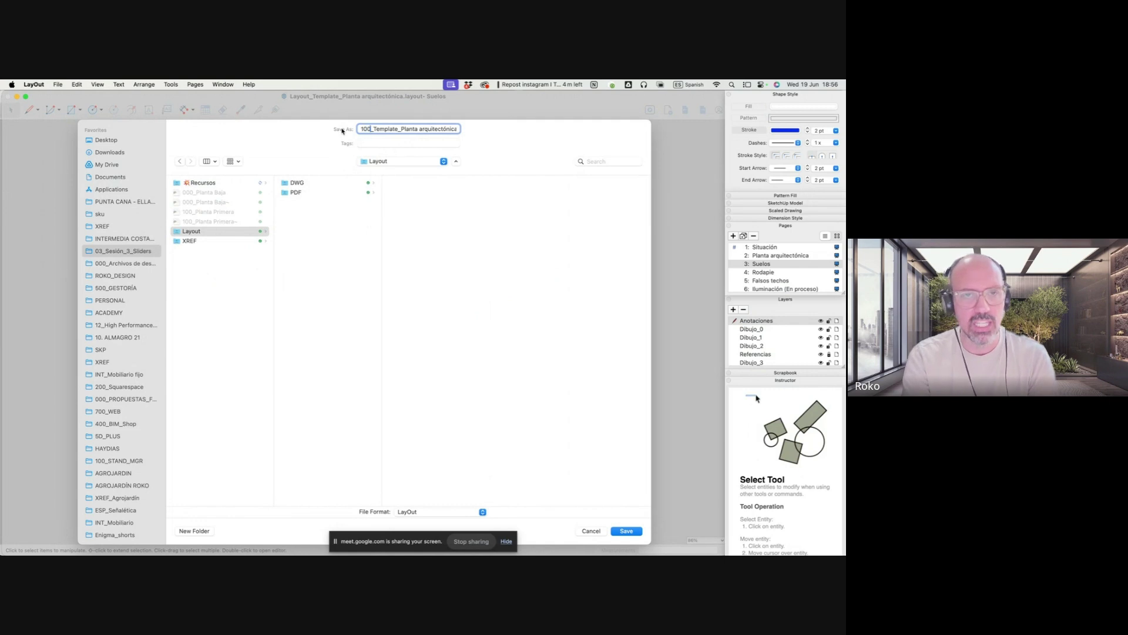
drag(399, 129, 374, 129)
key(BackSpace)
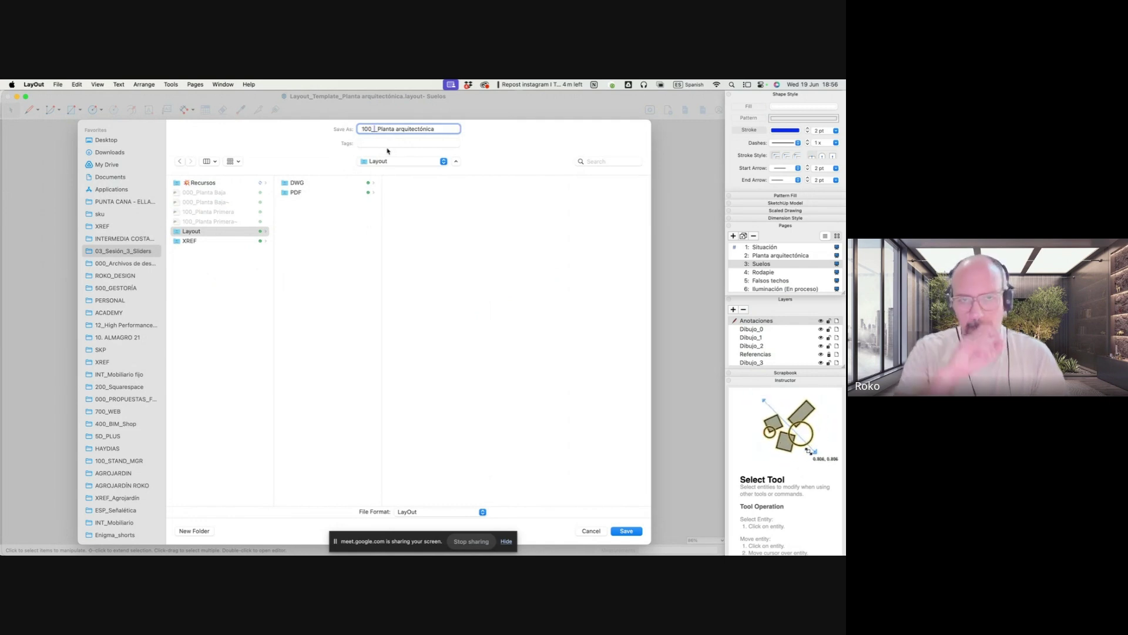
key(BackSpace)
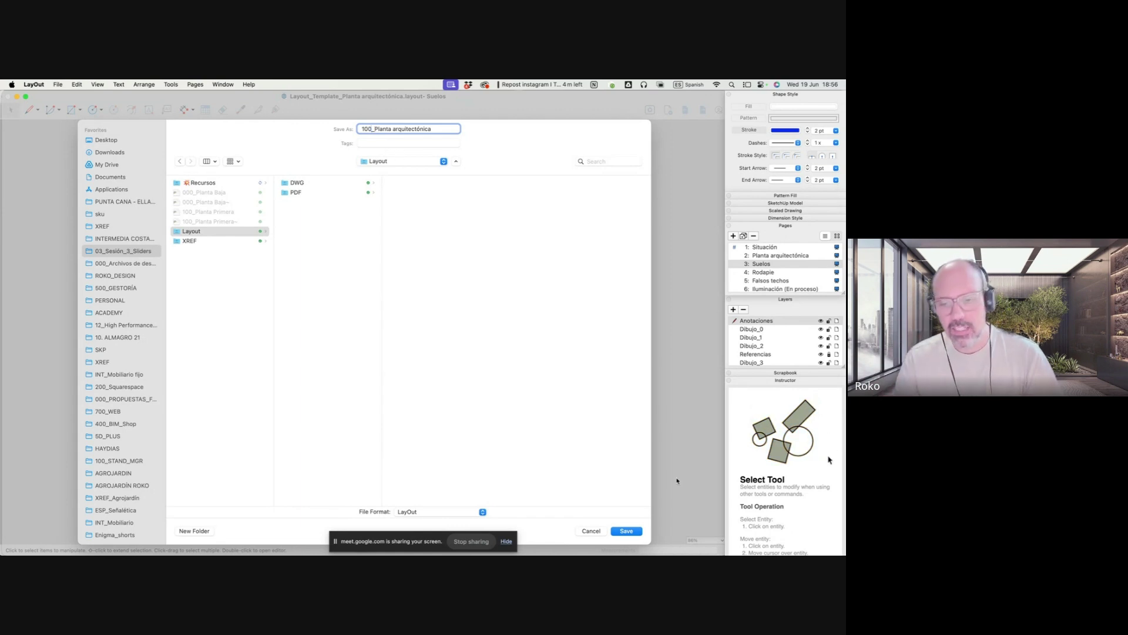
click(634, 535)
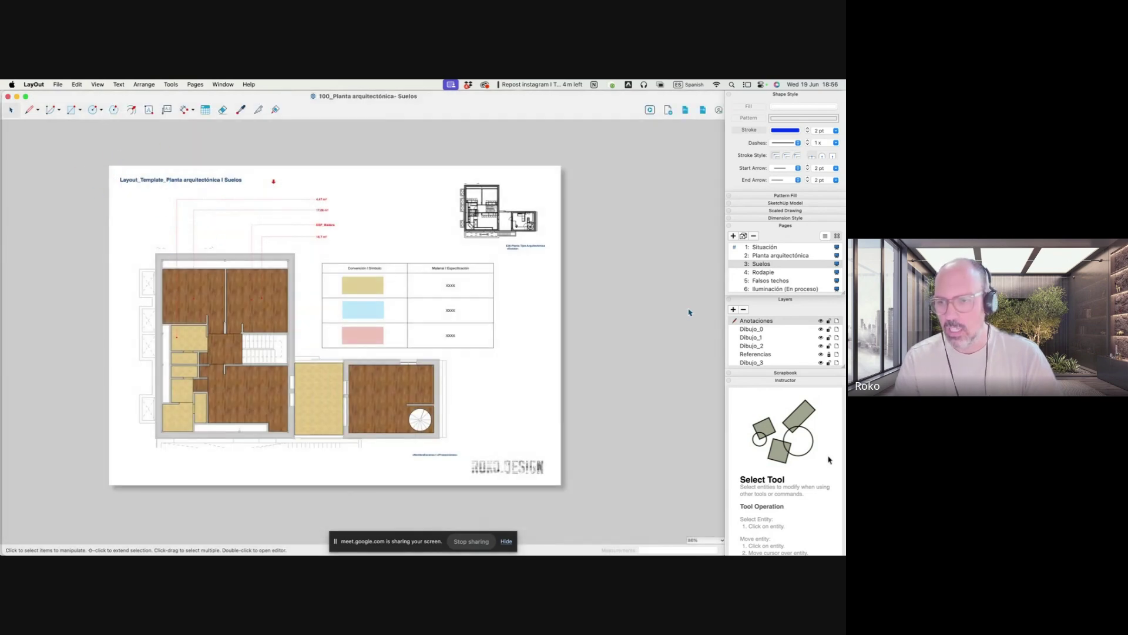
Collapse the Layers and Instructions panels and check the Planta arquitectónica and Suelos pages
click(783, 299)
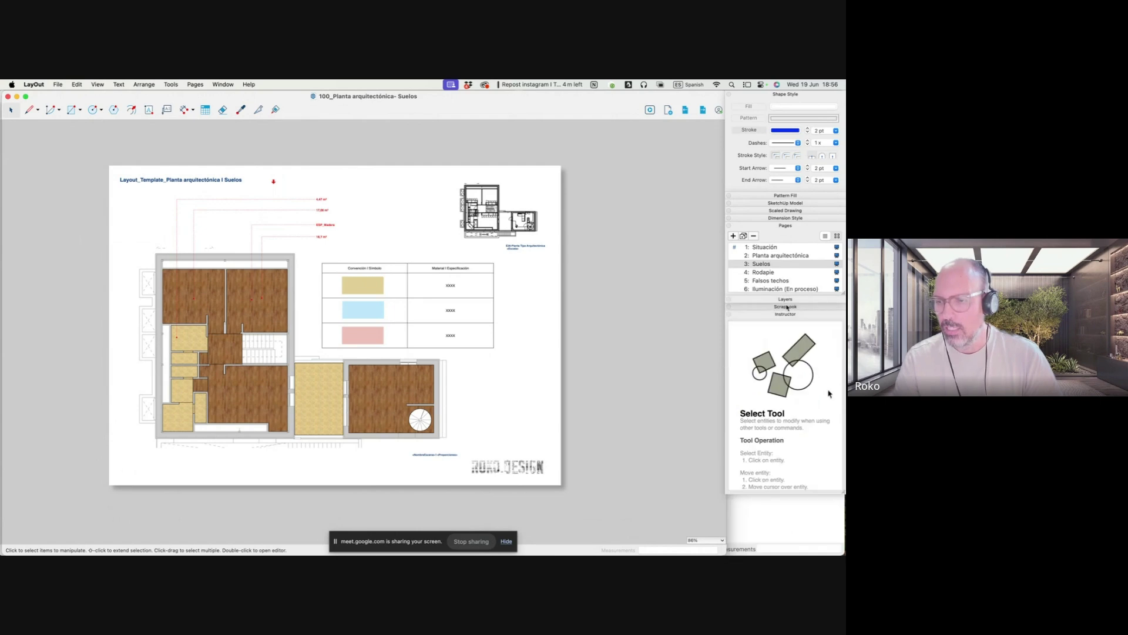
click(764, 256)
click(762, 264)
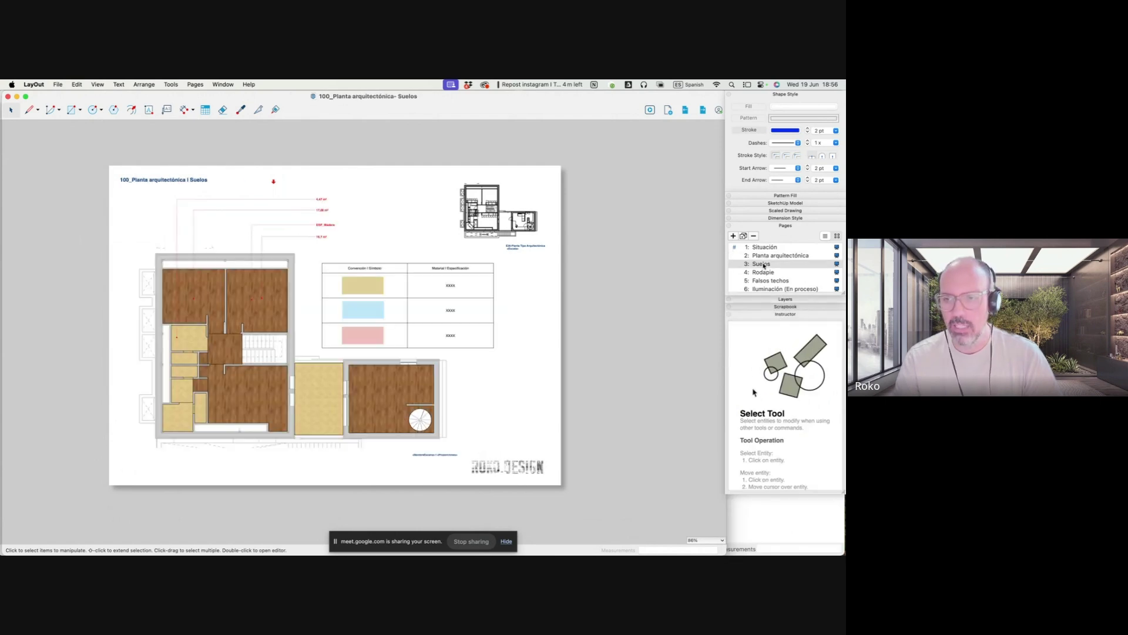
scroll(130, 177, up, 5)
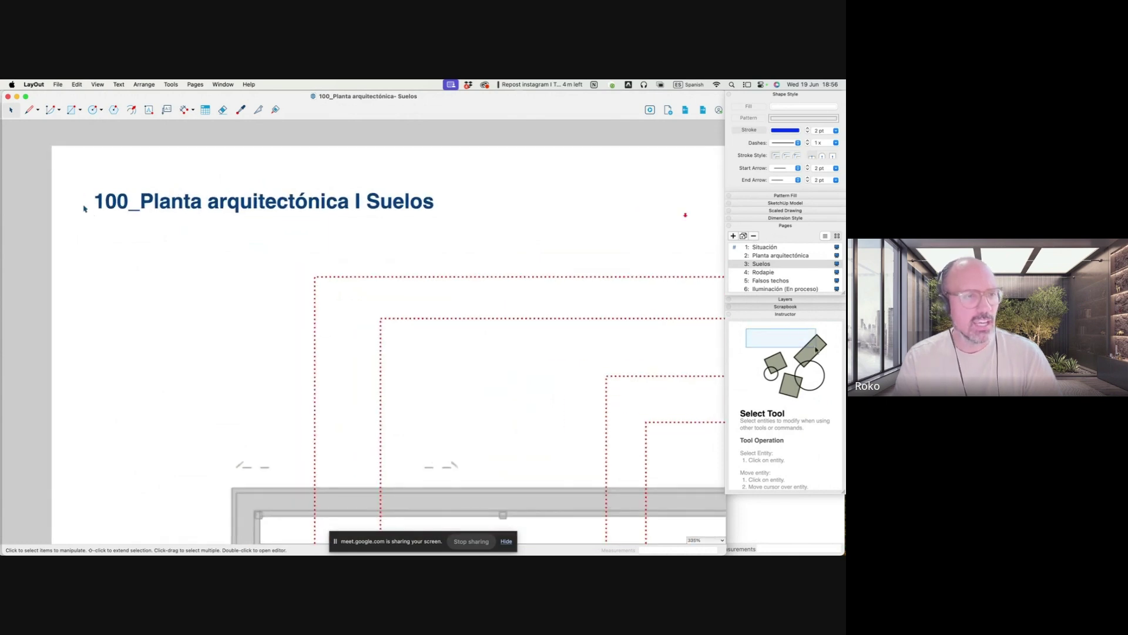
click(798, 316)
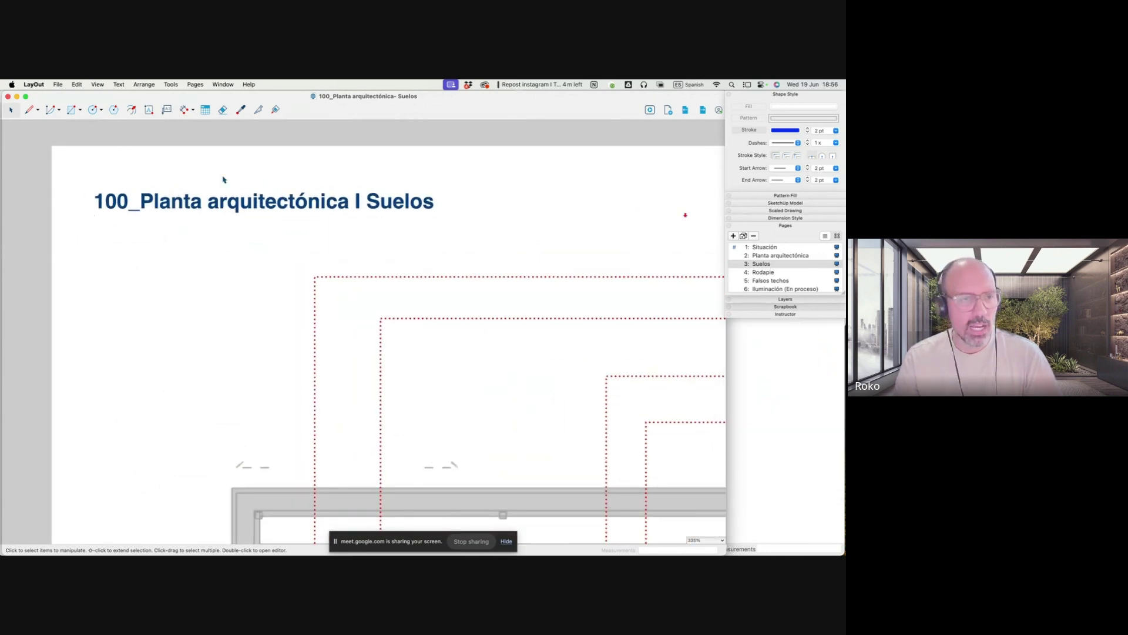
scroll(406, 247, down, 2)
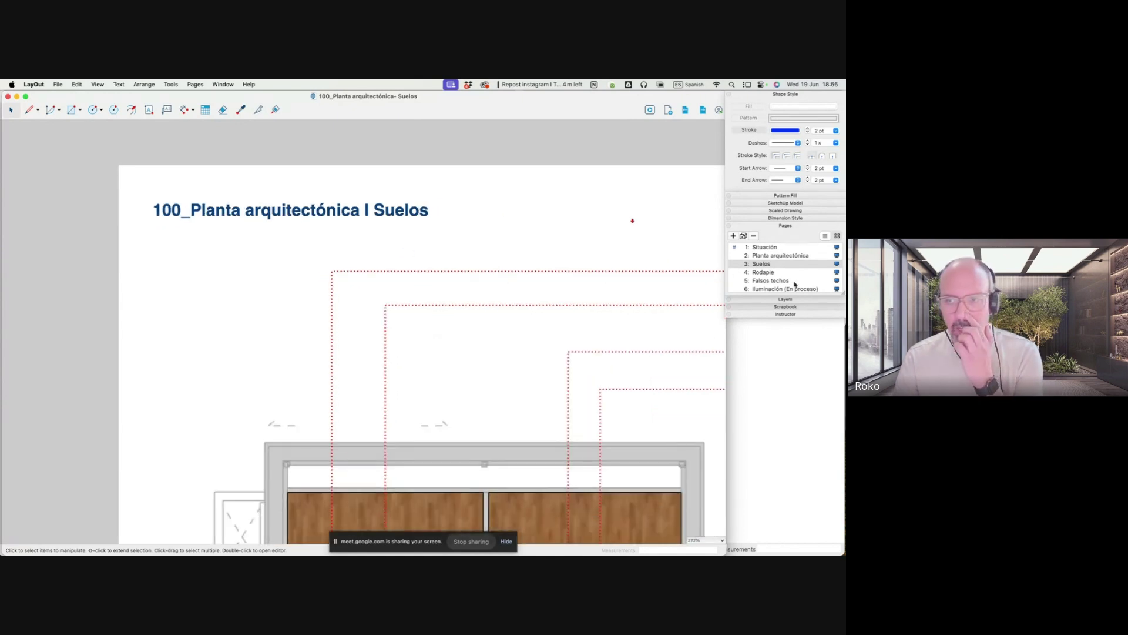
Rename page 3 to 'Roko' and back to Suelos, then zoom out to fit the page
double_click(762, 266)
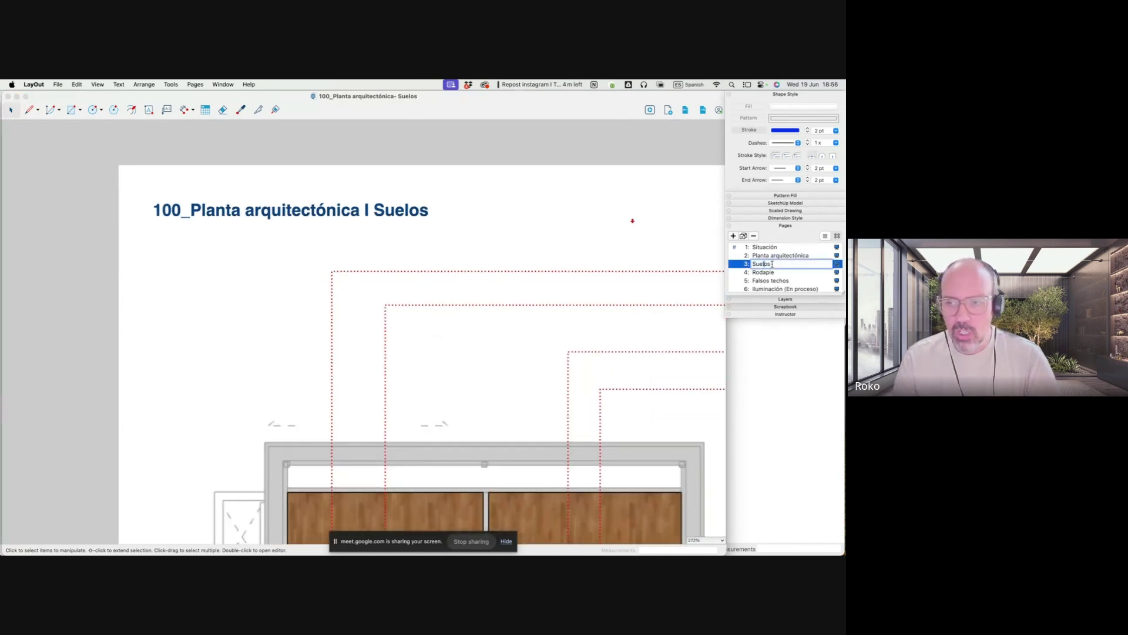
text(Roko)
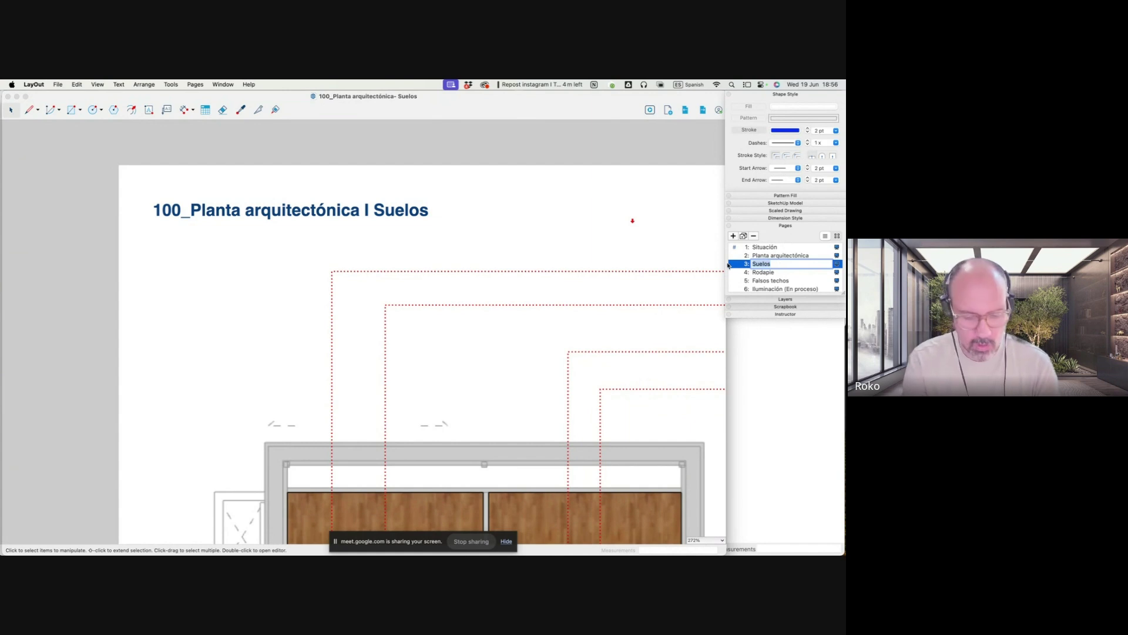
key(Return)
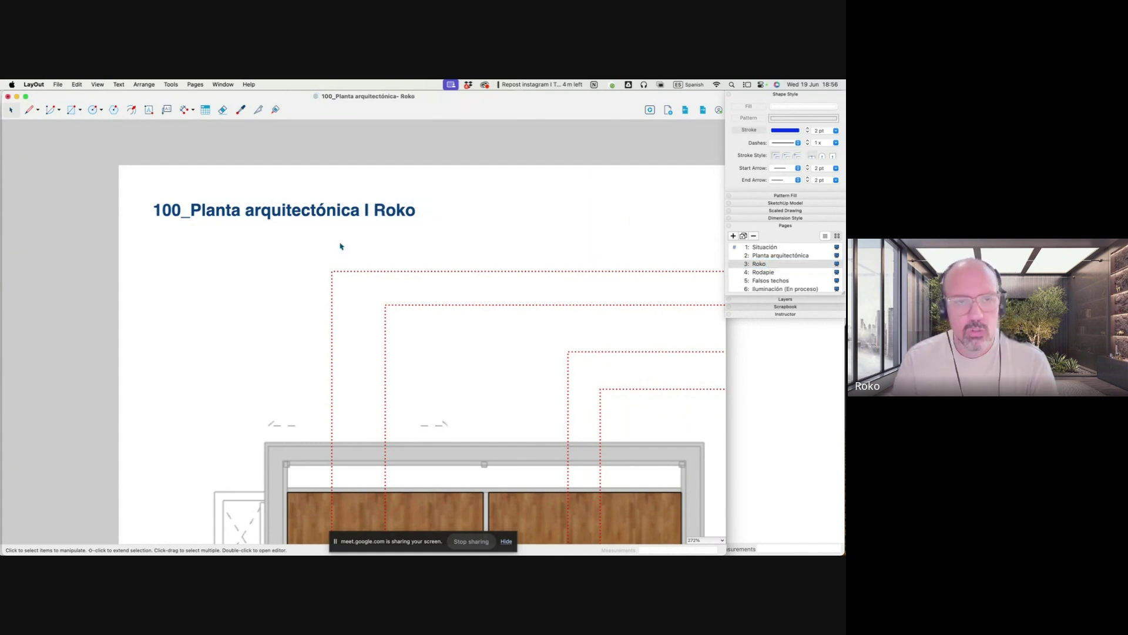
double_click(763, 262)
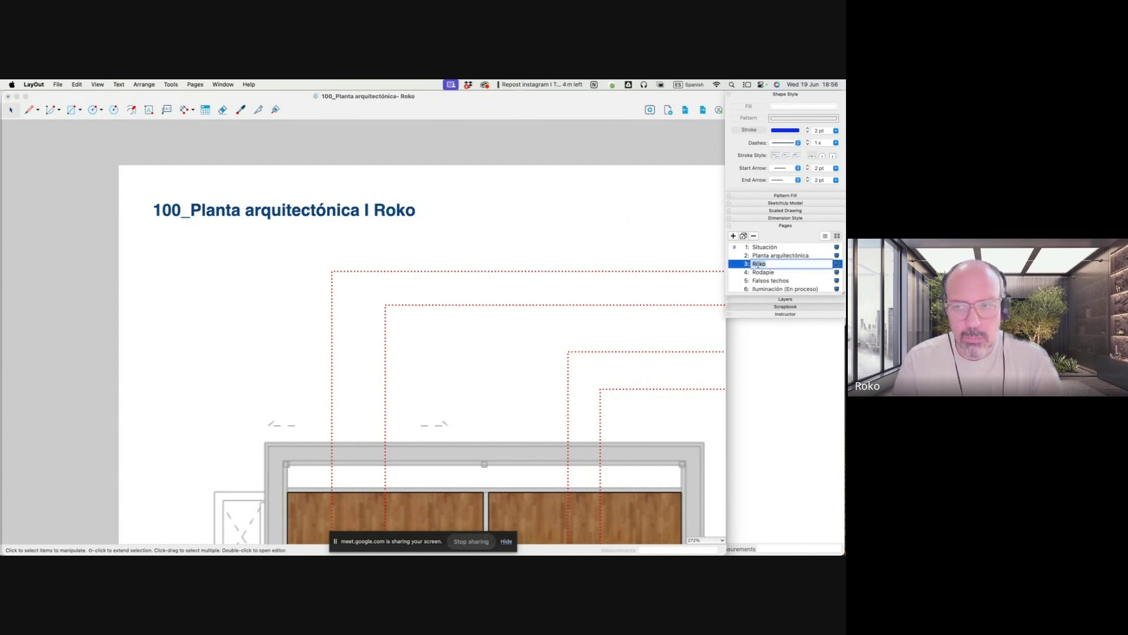
text(Sul)
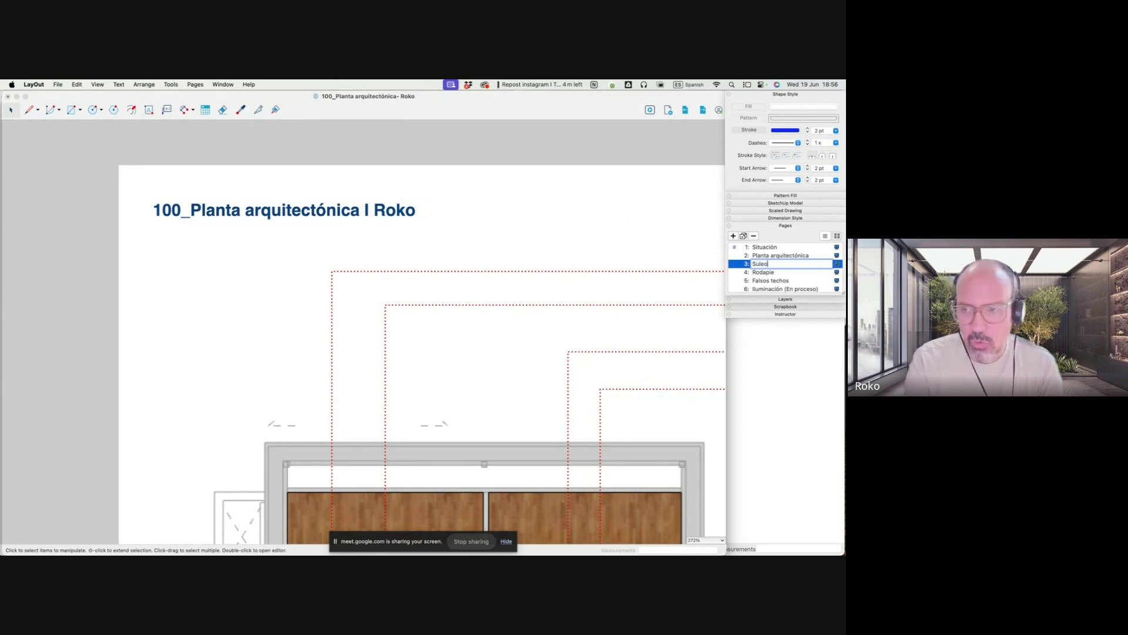
text(elos)
key(Return)
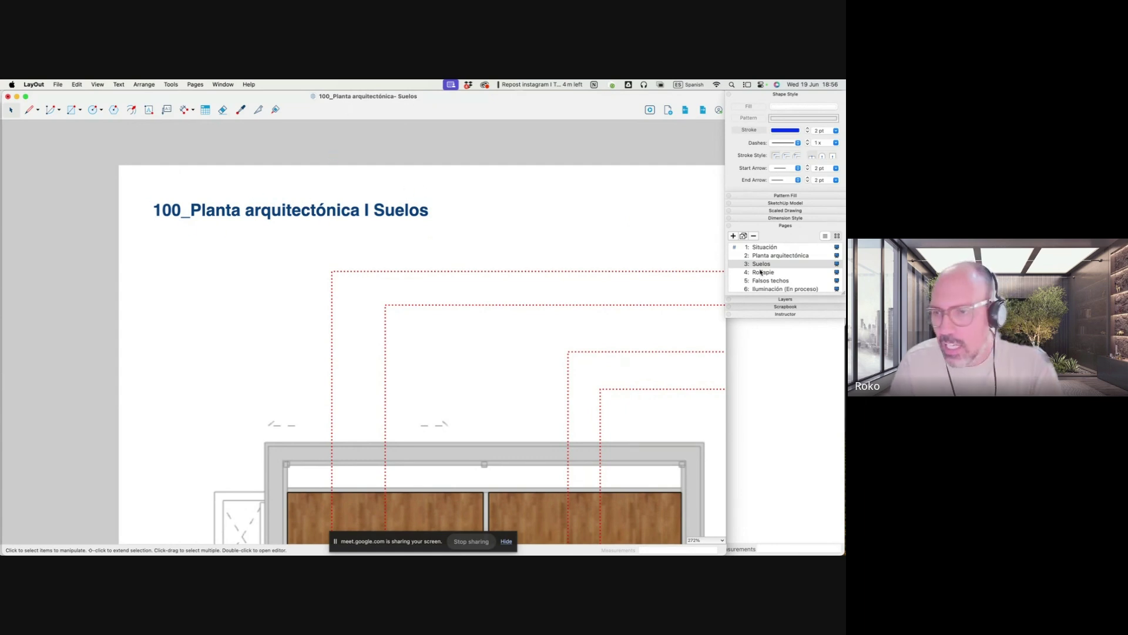
scroll(425, 274, down, 2)
scroll(425, 273, down, 3)
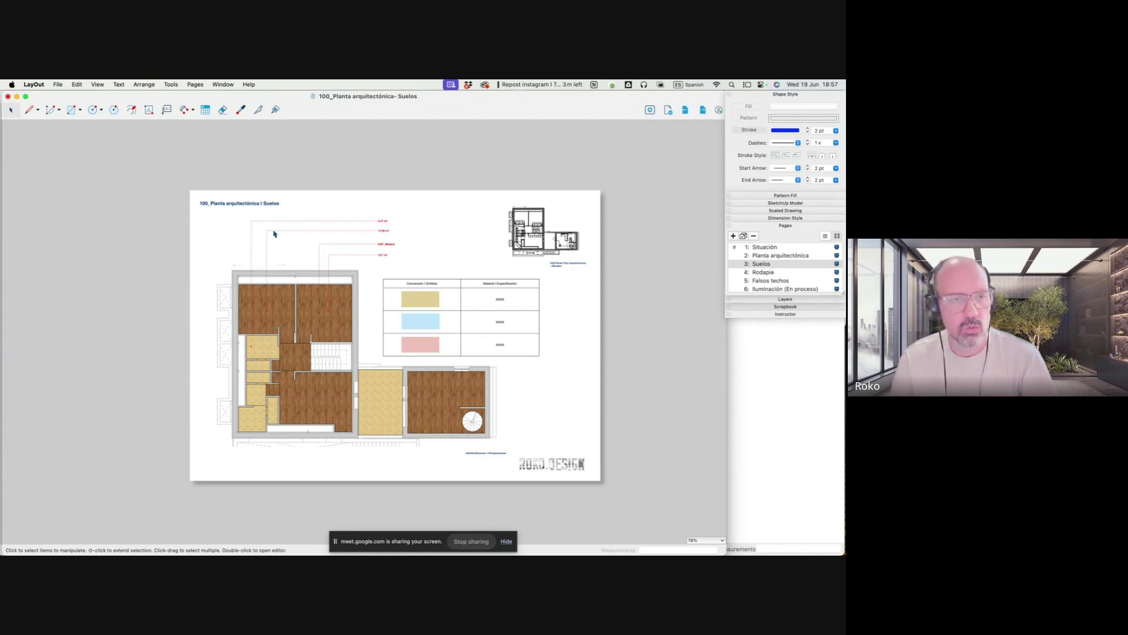
Expand the Layers tray and enlarge it to list Anotaciones, Dibujo_0–6, Referencias and Cartela
click(792, 301)
drag(844, 369, 843, 462)
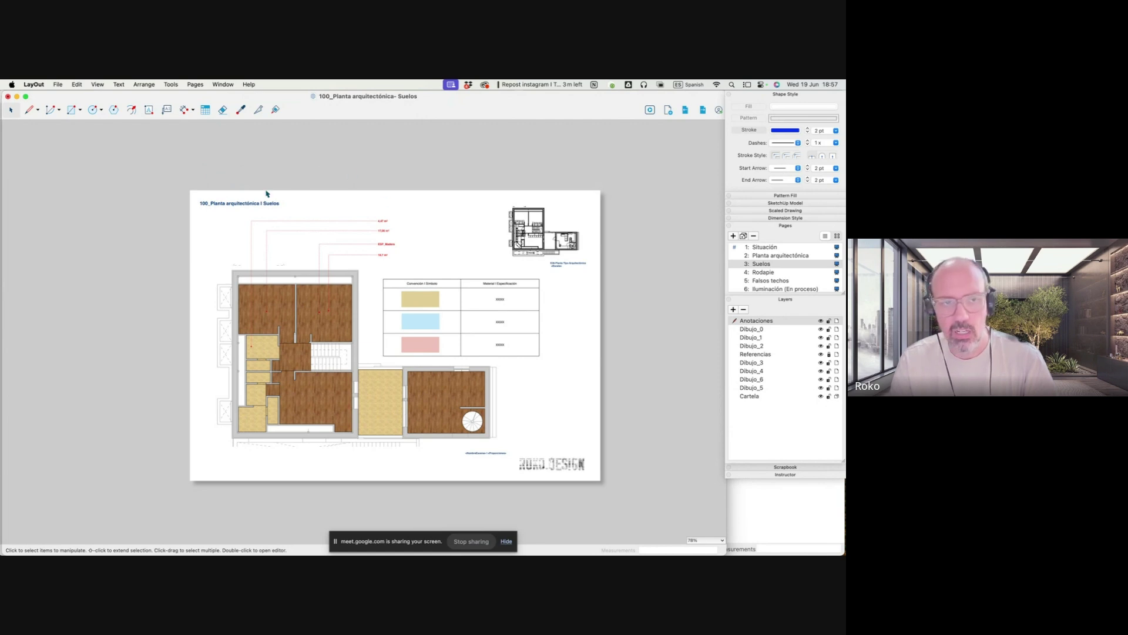
scroll(239, 200, up, 5)
Inspect the page title's auto-text fields for file and page name, leaving the title unchanged
double_click(239, 201)
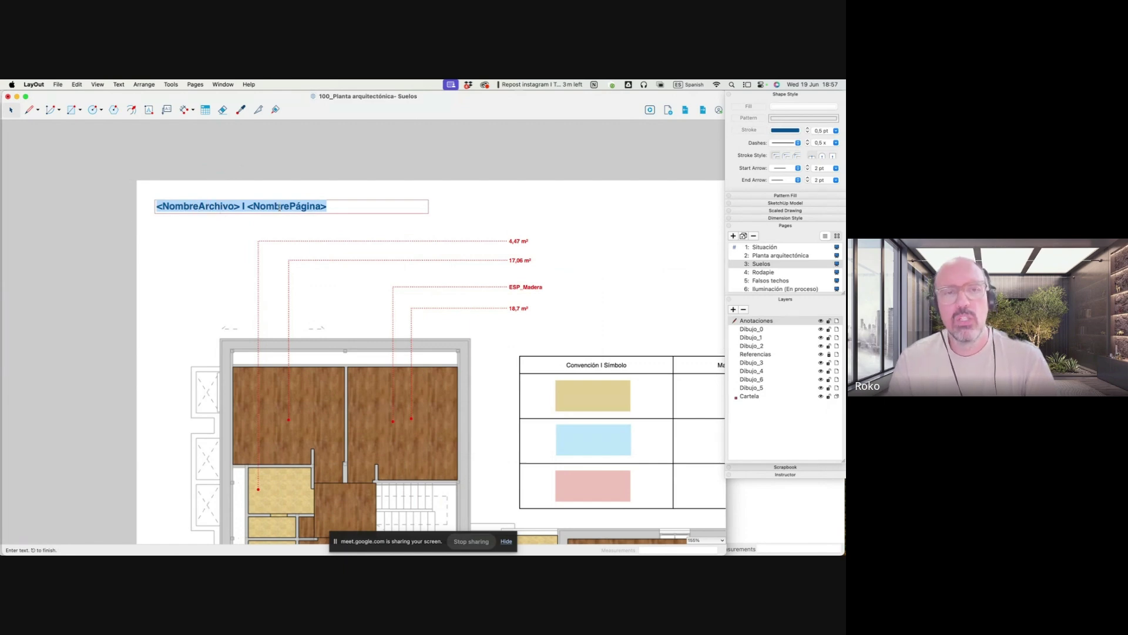
click(365, 171)
double_click(200, 210)
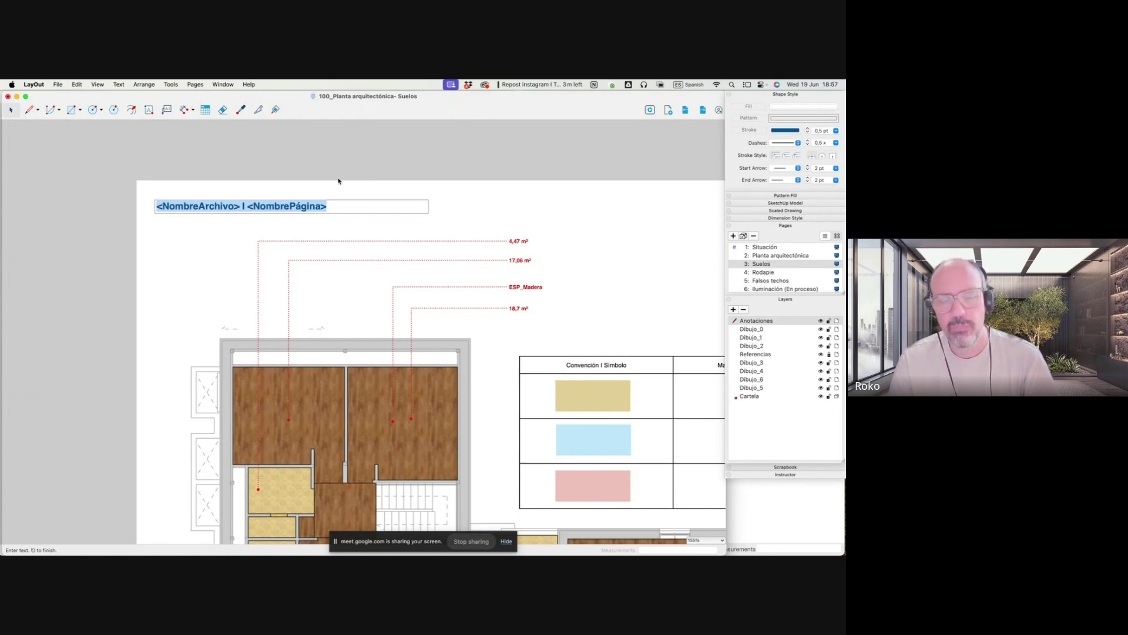
click(346, 190)
scroll(411, 265, down, 3)
scroll(499, 329, down, 3)
scroll(559, 379, down, 2)
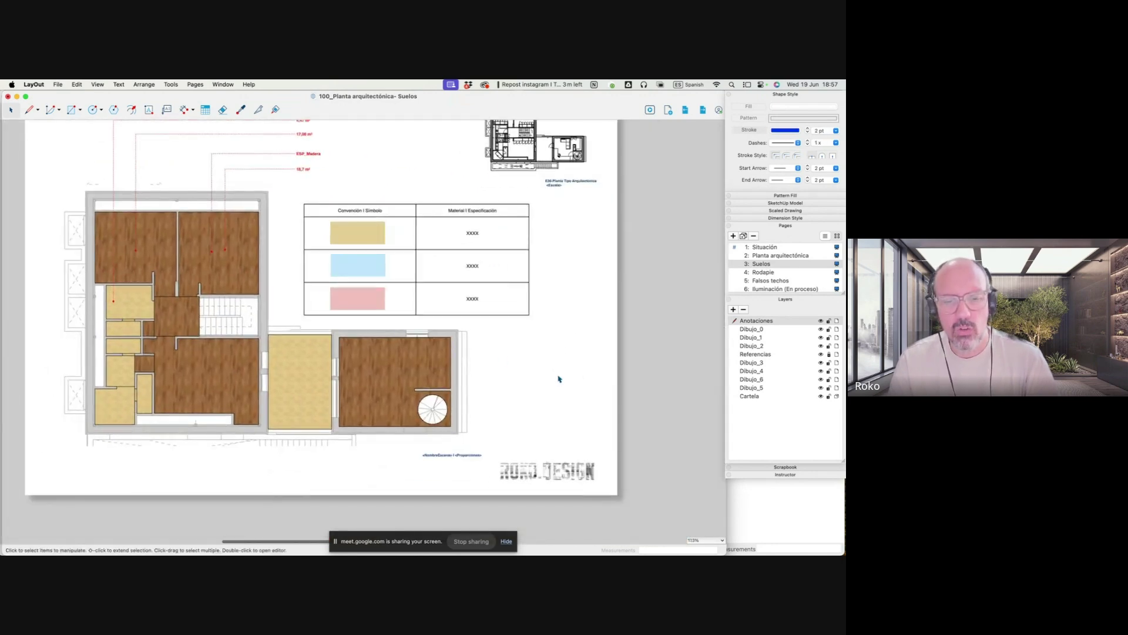
Select the floor plan's <NombreEscena> I <Proporciones> label
click(449, 456)
scroll(463, 470, up, 3)
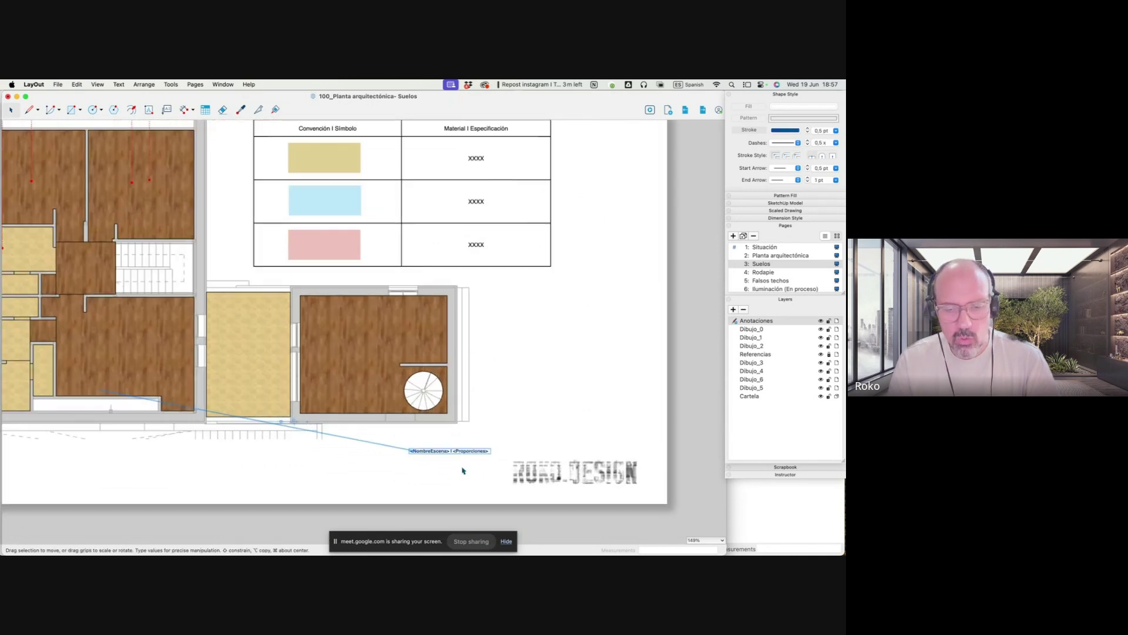
scroll(442, 450, up, 2)
scroll(431, 453, up, 1)
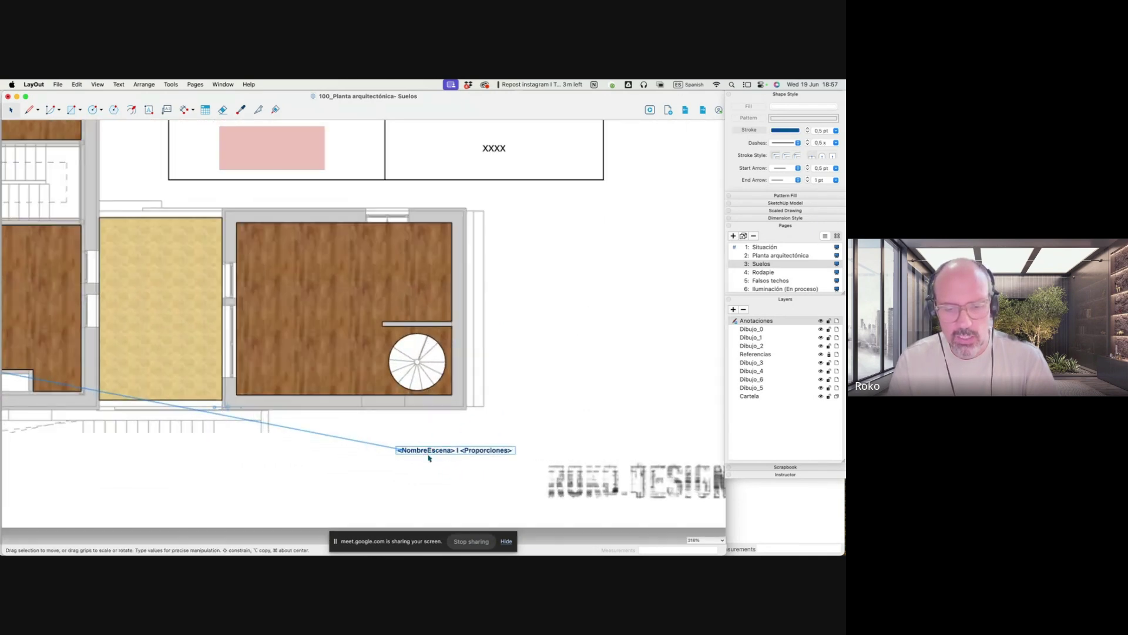
scroll(491, 451, down, 2)
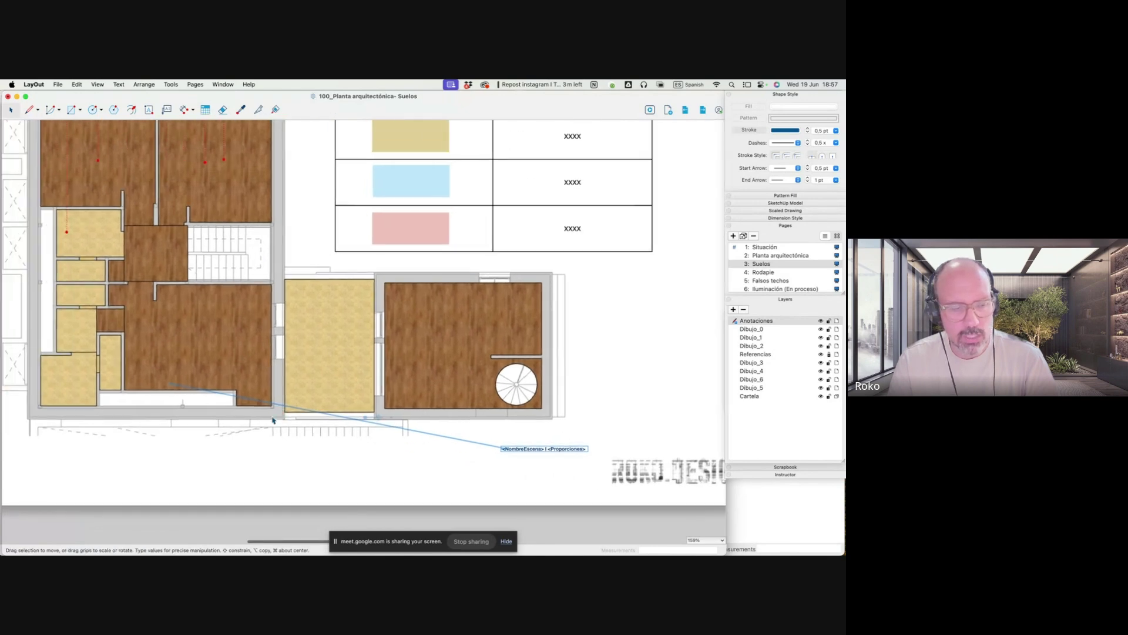
scroll(190, 422, left, 3)
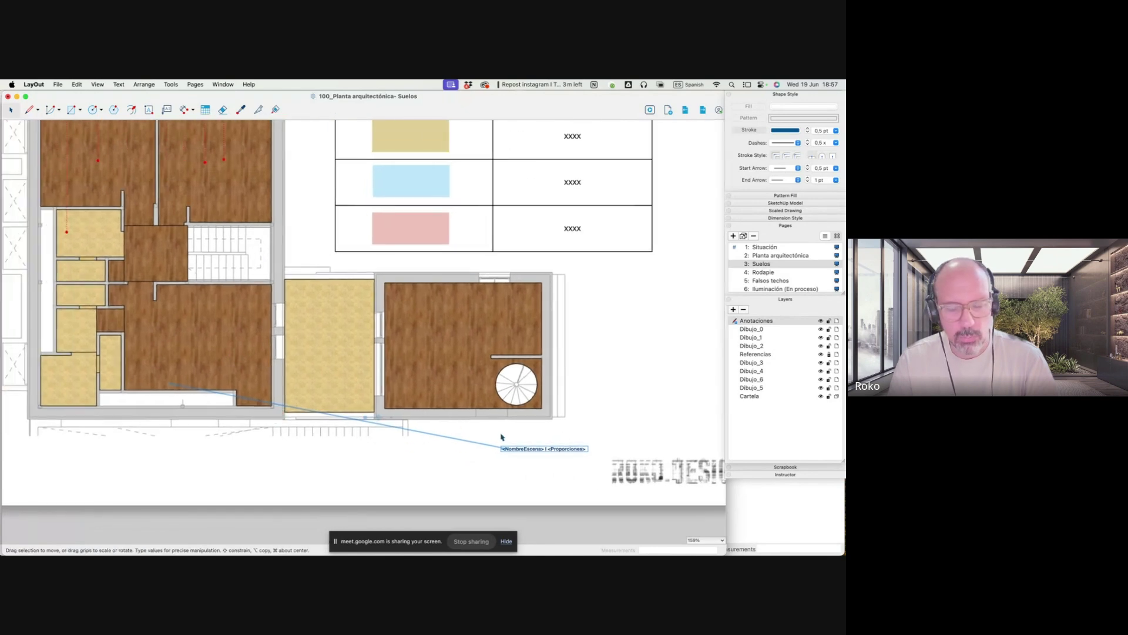
Attach the label's leader to the Suelos viewport so it reads PA_Suelos I 1:75
click(448, 437)
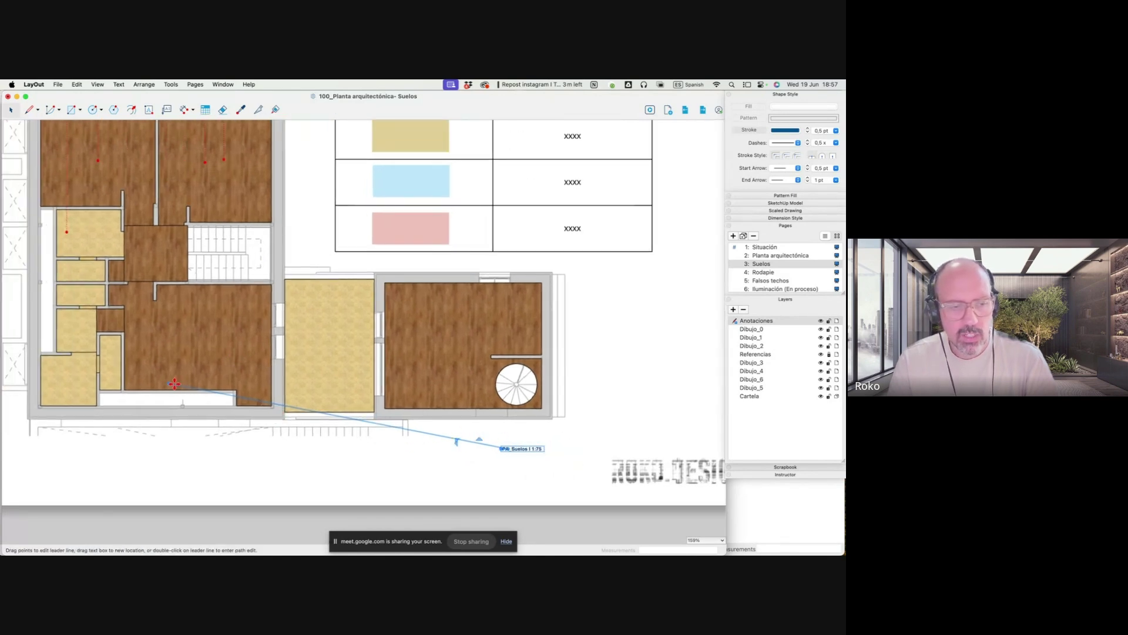
drag(175, 383, 432, 356)
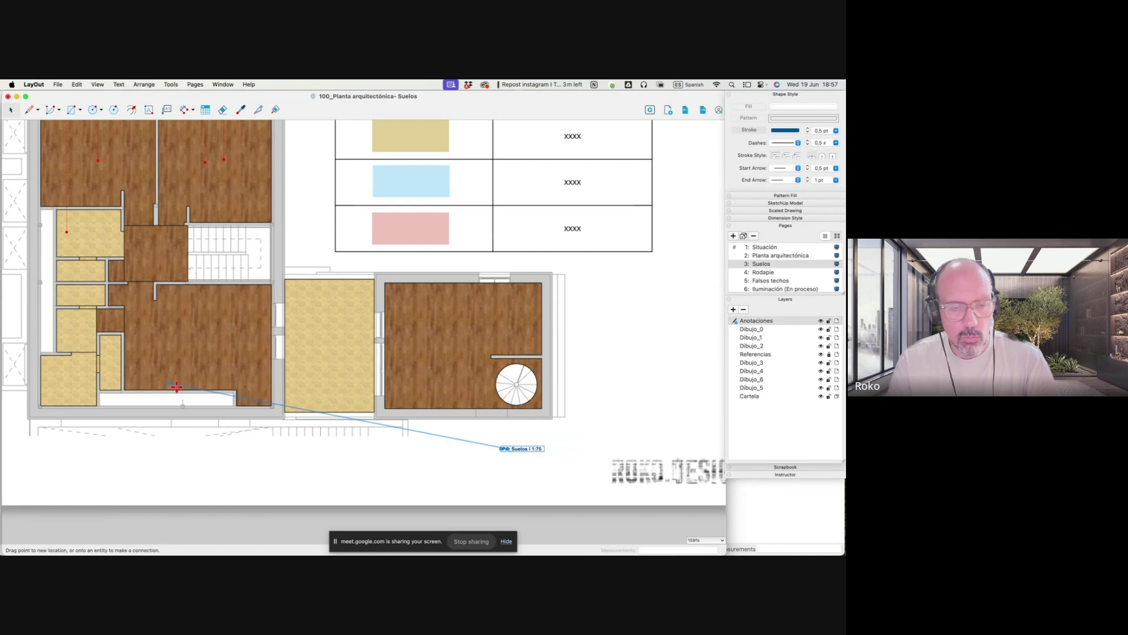
click(507, 477)
scroll(522, 452, up, 3)
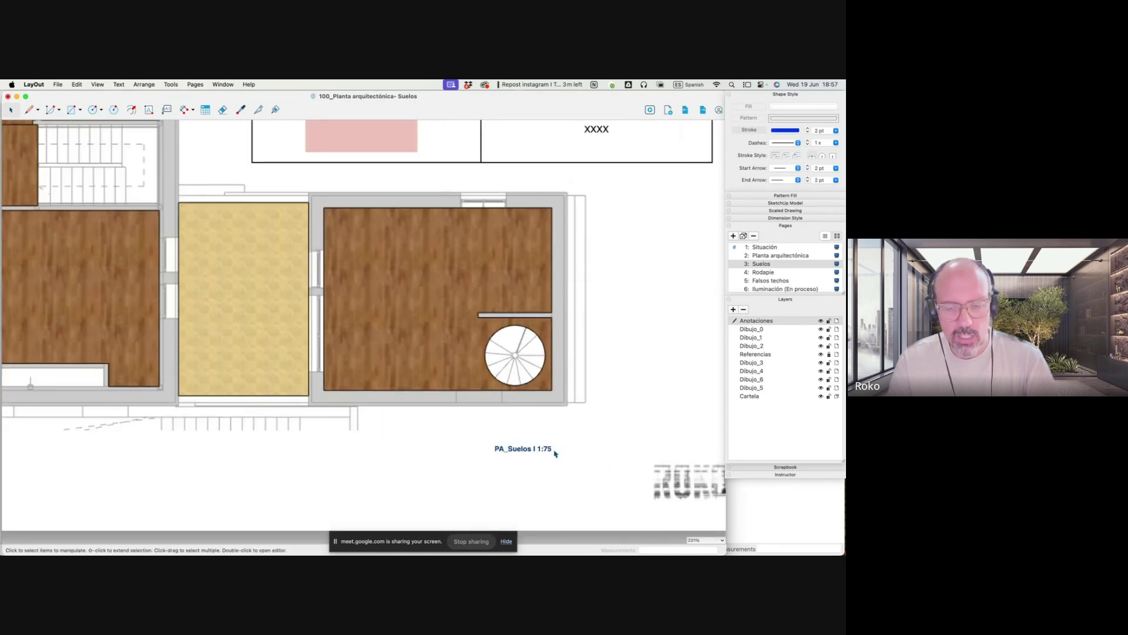
scroll(553, 445, down, 5)
scroll(470, 276, up, 2)
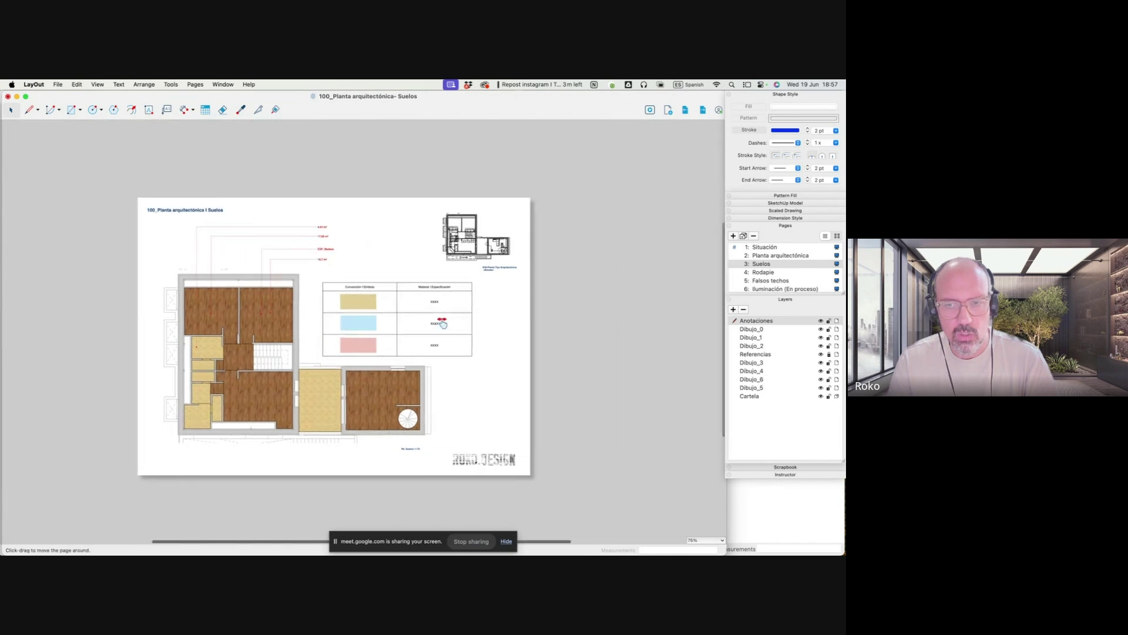
scroll(479, 289, up, 4)
Delete the key plan's outdated E36-Planta Tipo Arquitectónica label
click(478, 289)
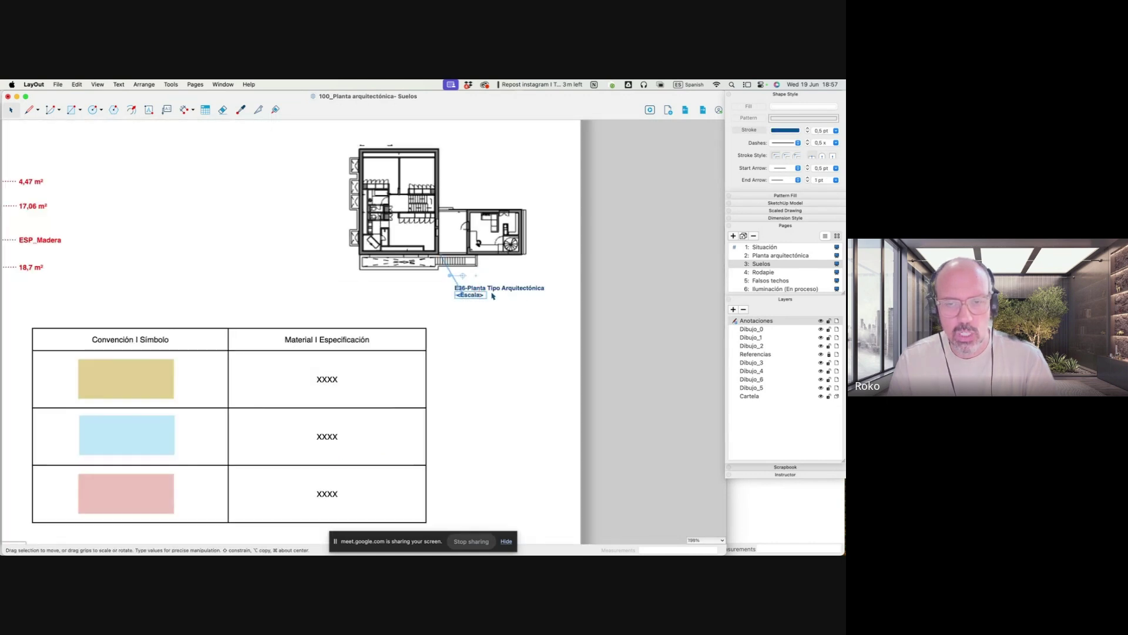
click(492, 288)
key(Delete)
scroll(476, 297, down, 2)
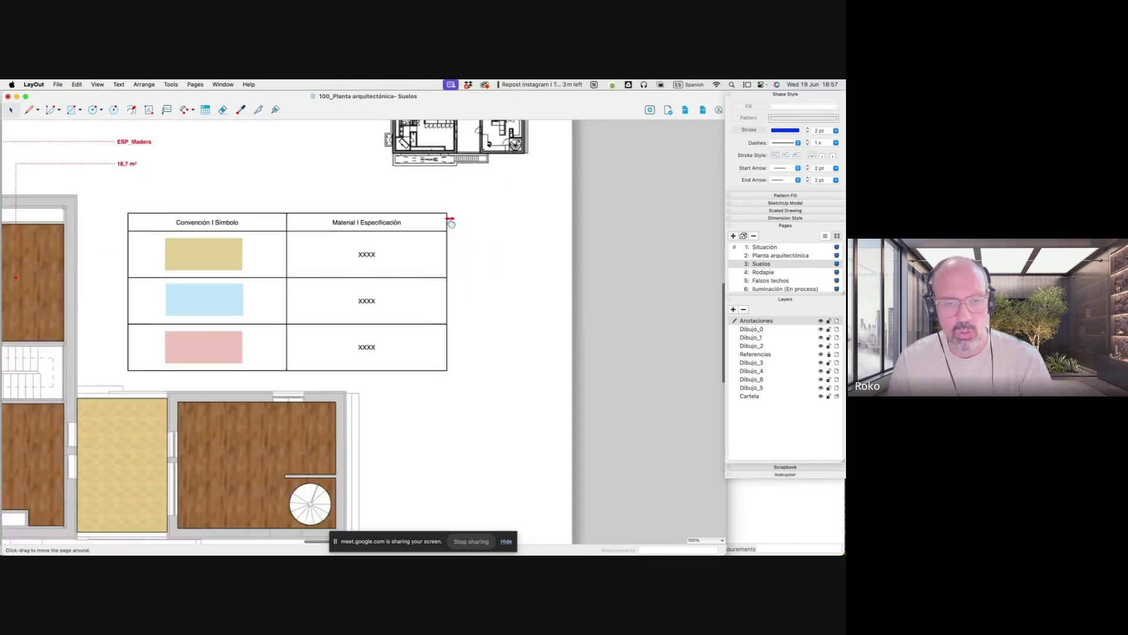
scroll(382, 364, down, 2)
scroll(347, 450, down, 1)
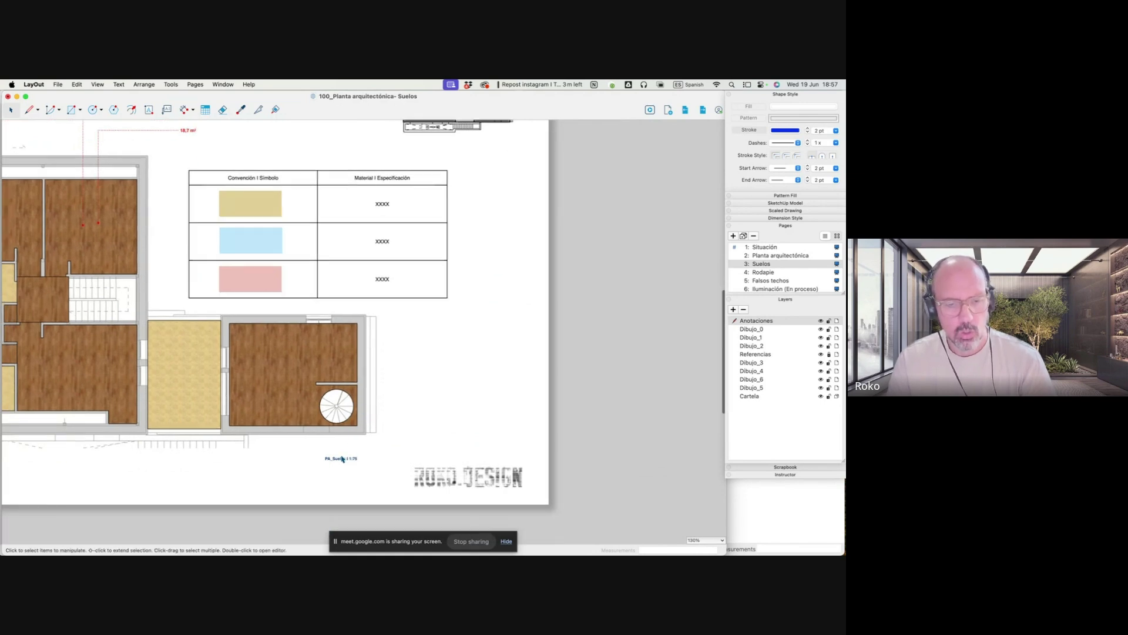
Copy the label to the key plan and attach its leader, showing PA_Planta arquitectónica I 1:300
click(341, 458)
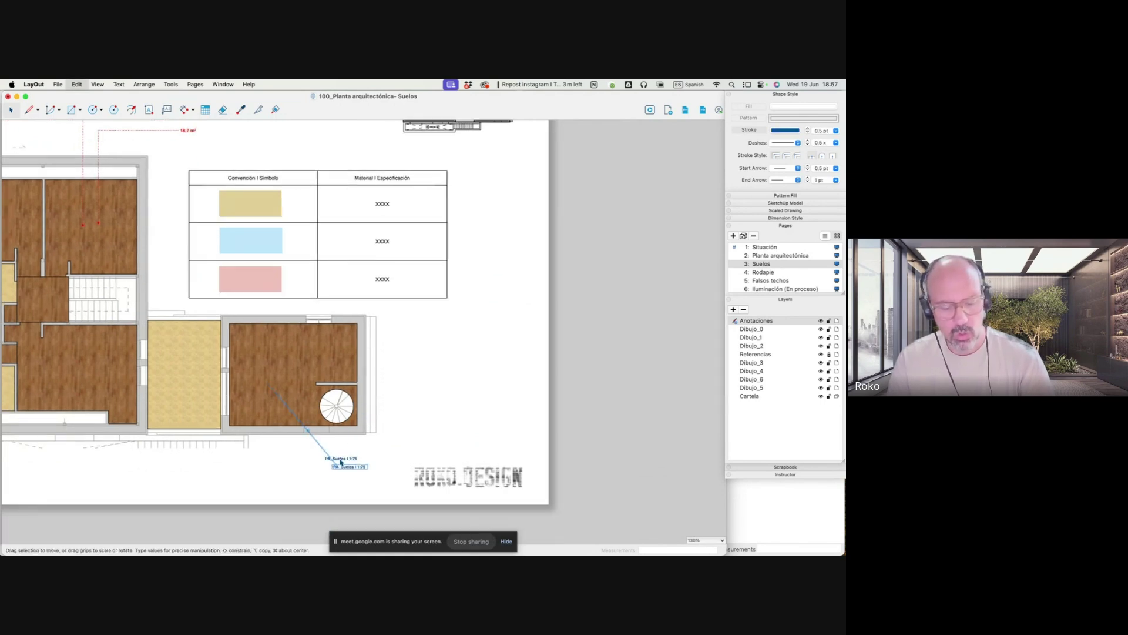
mouse_move(339, 458)
mouse_down()
mouse_move(436, 365)
mouse_move(493, 140)
mouse_up()
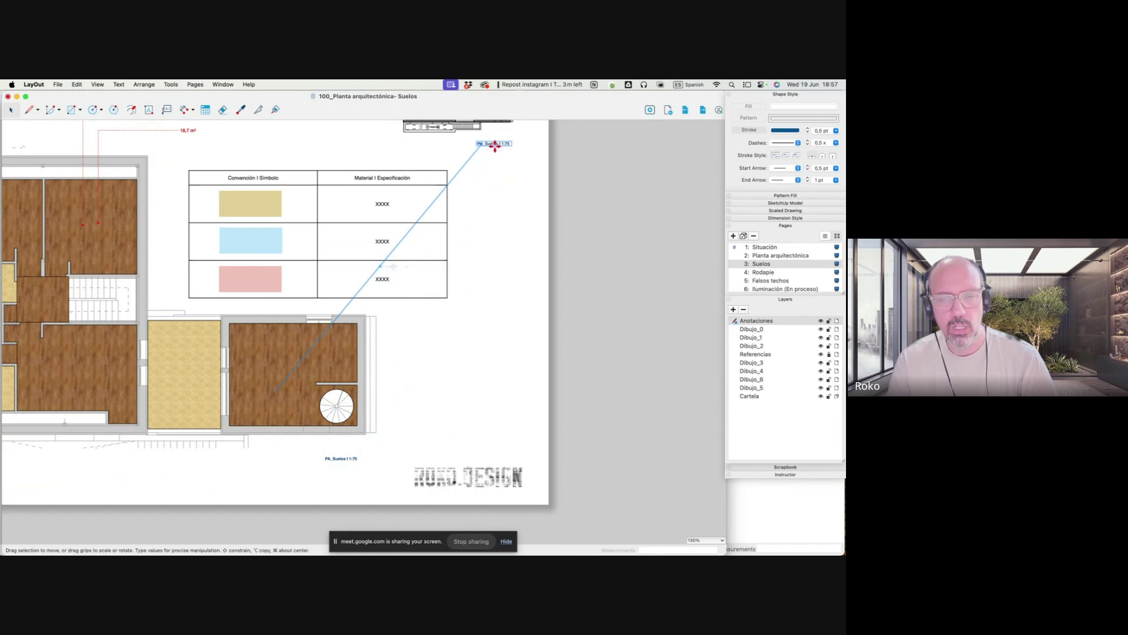
scroll(483, 298, down, 1)
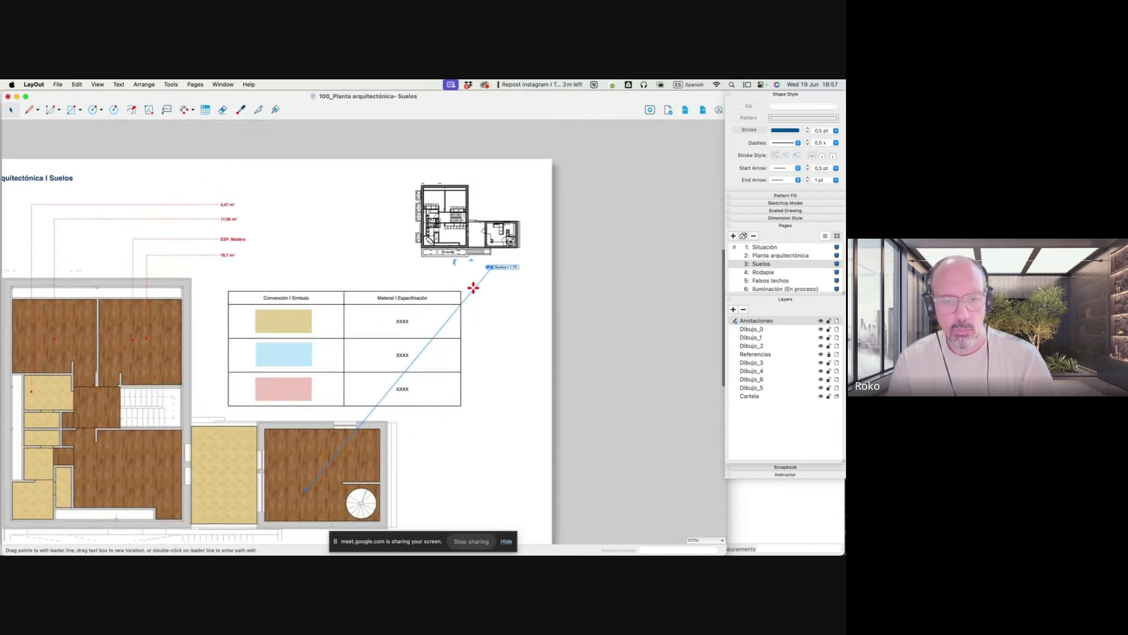
drag(307, 486, 438, 267)
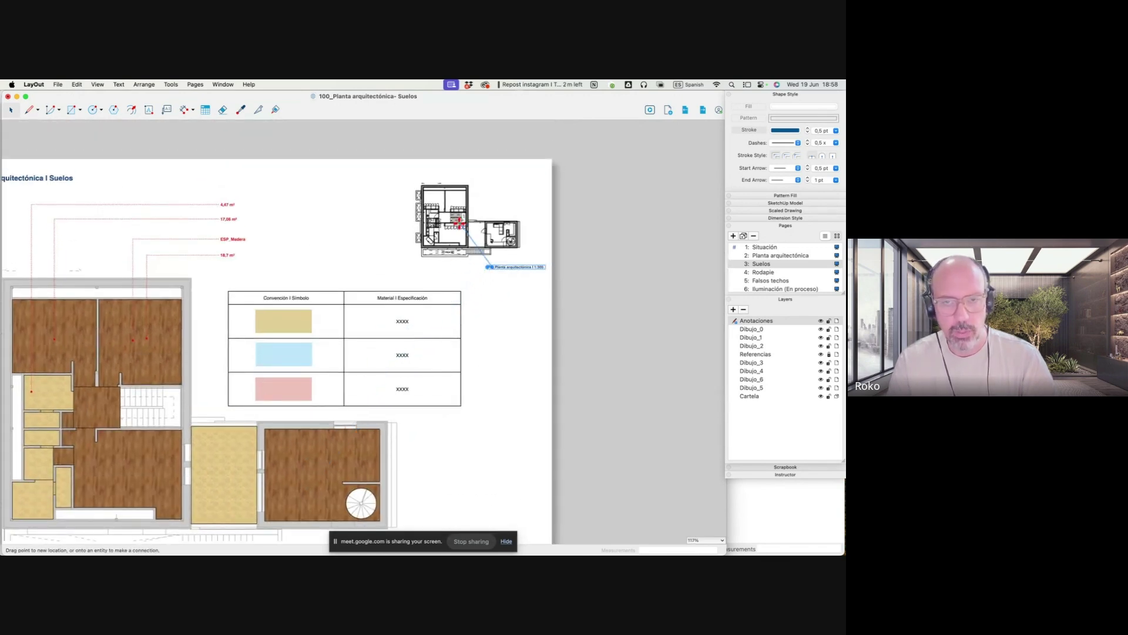
scroll(534, 286, up, 5)
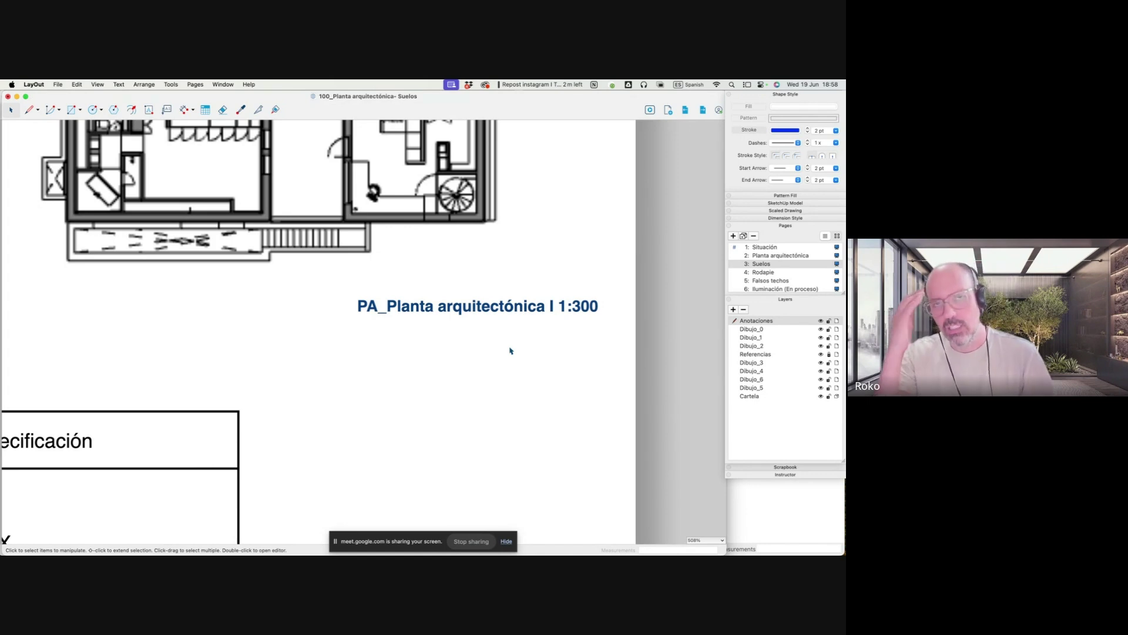
scroll(493, 343, down, 5)
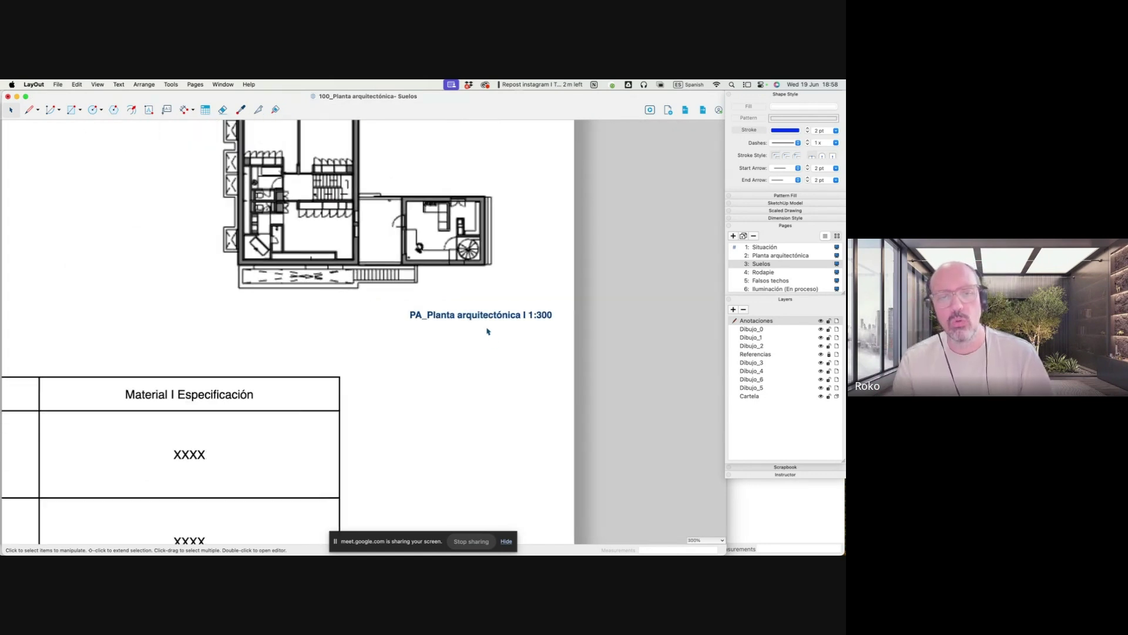
scroll(378, 327, down, 10)
scroll(378, 332, up, 2)
scroll(388, 340, up, 3)
scroll(388, 339, up, 1)
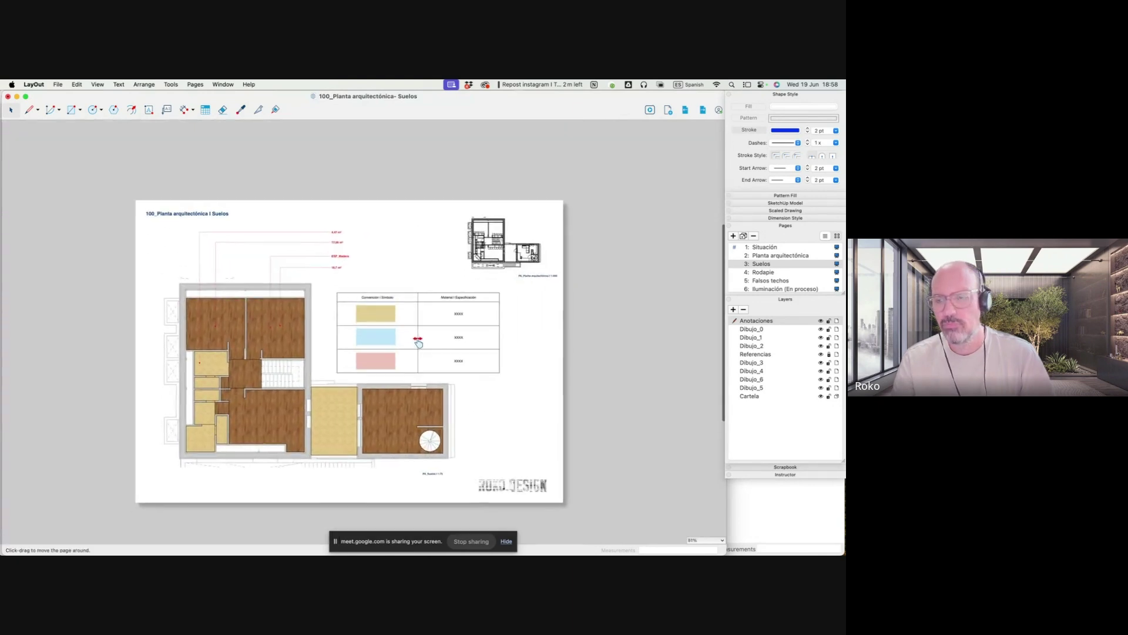
scroll(388, 339, up, 1)
Save a copy as 000_Planta arquitectónica by replacing 100 with 000 in the file name
click(58, 84)
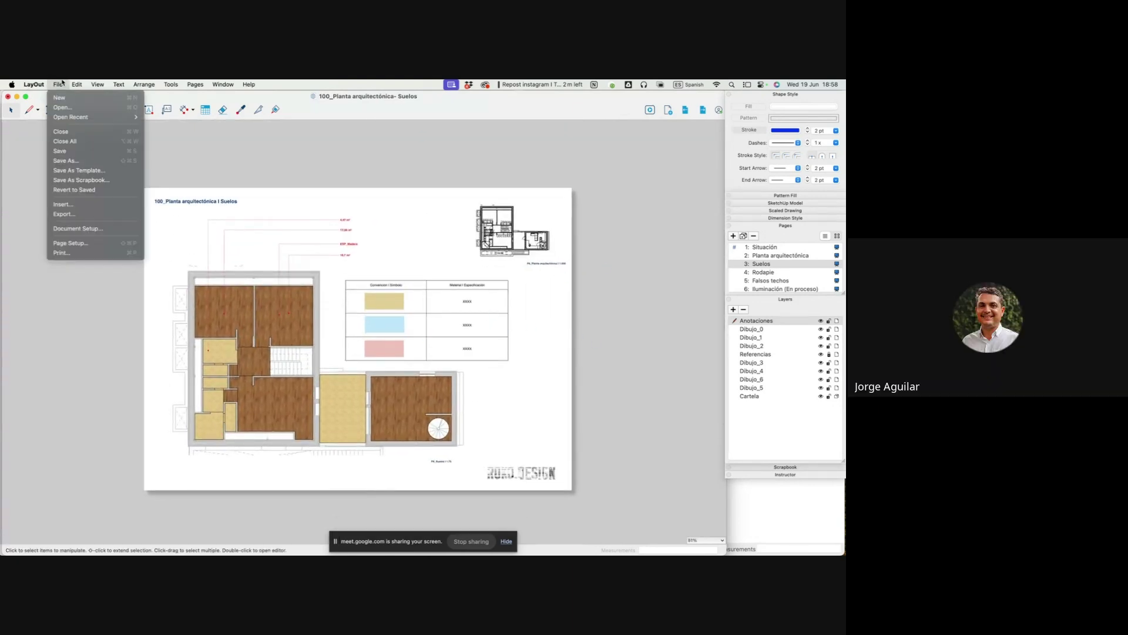
click(62, 153)
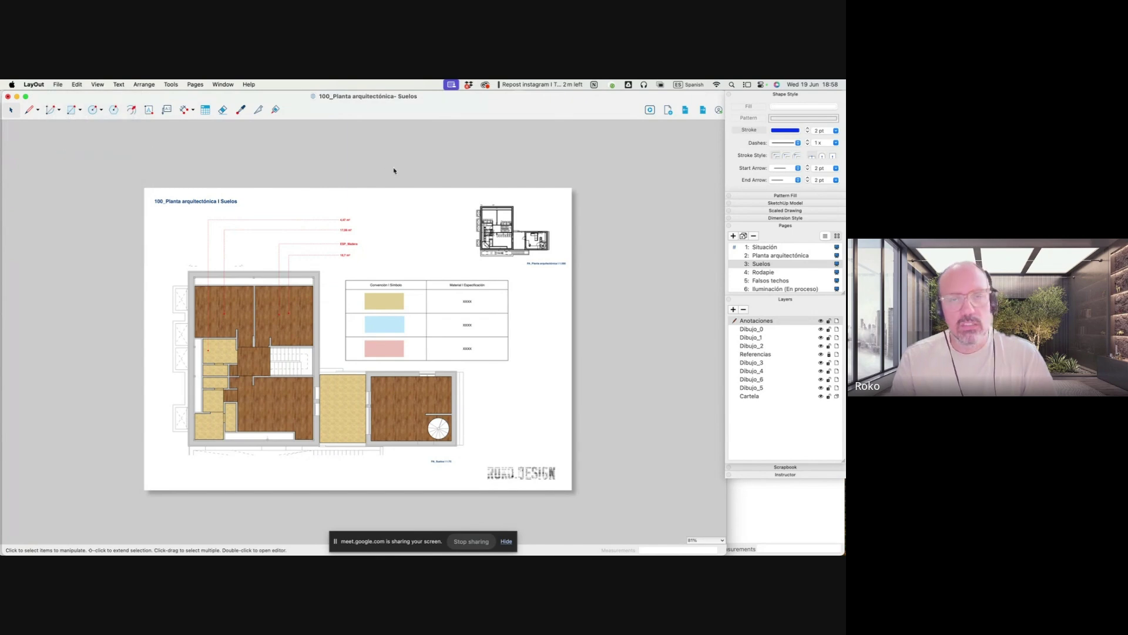
click(77, 84)
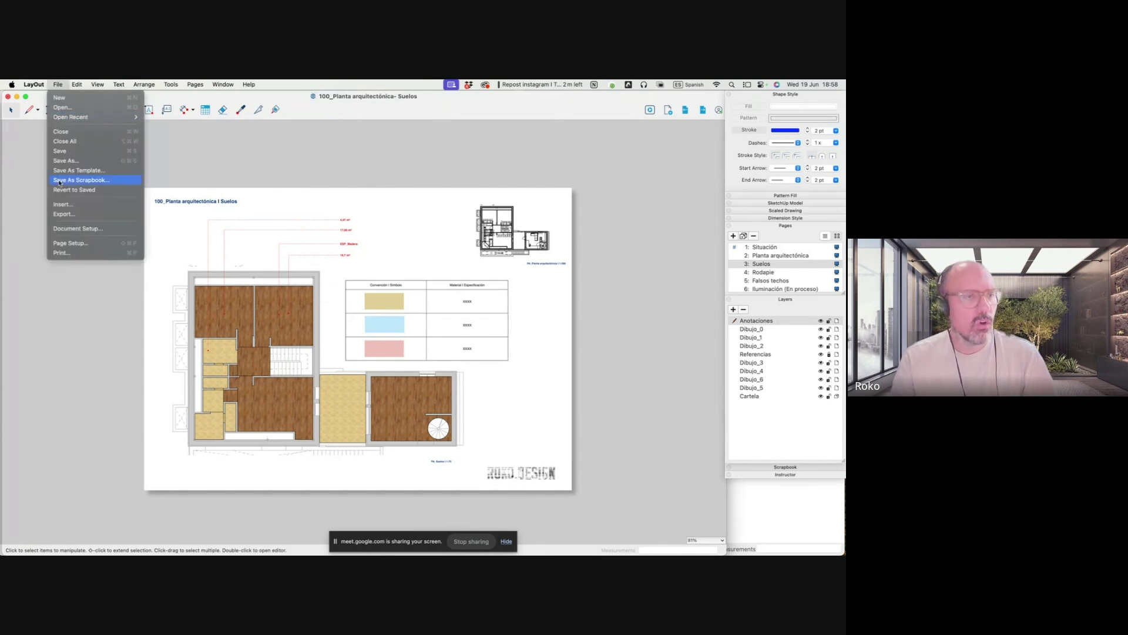
click(89, 161)
key(super+shift+s)
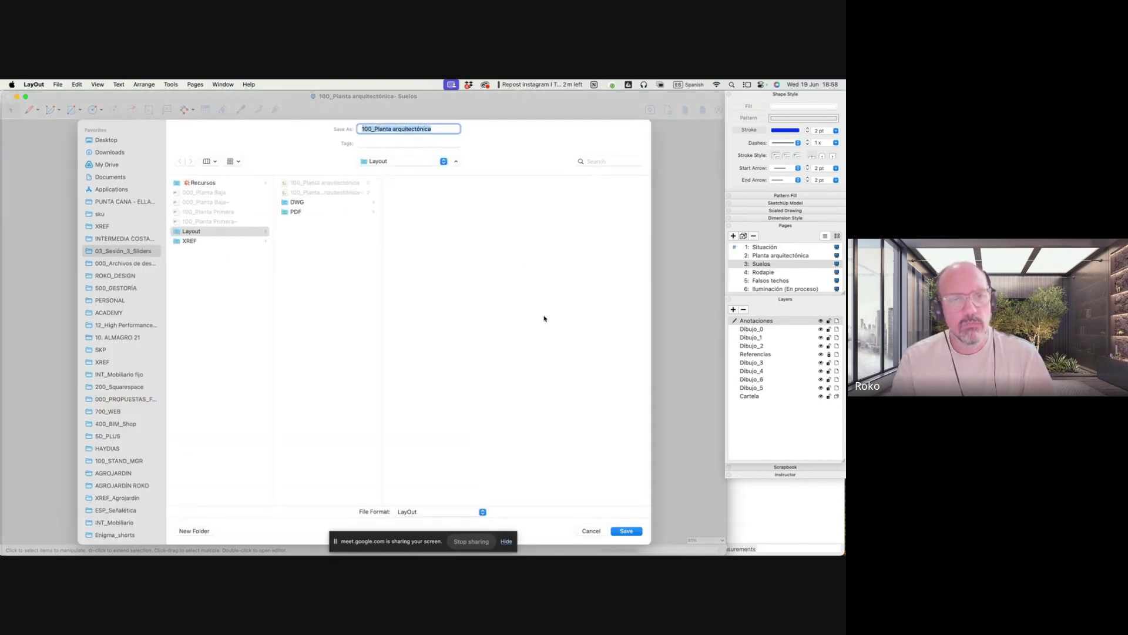
click(367, 131)
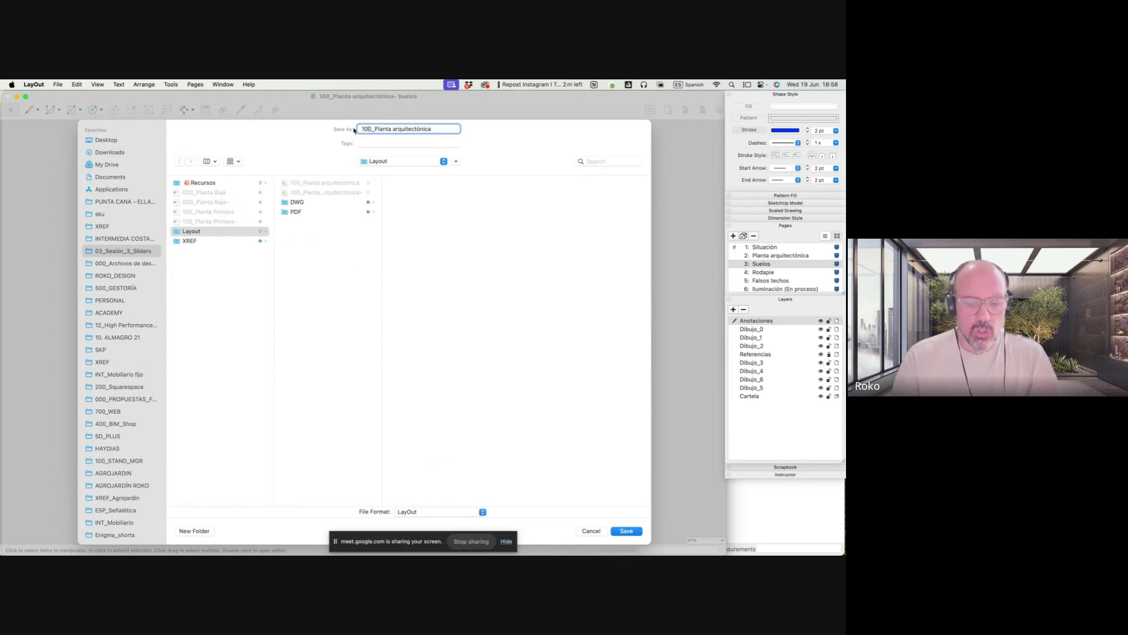
key(BackSpace)
key(BackSpace)
key(BackSpace)
text(000)
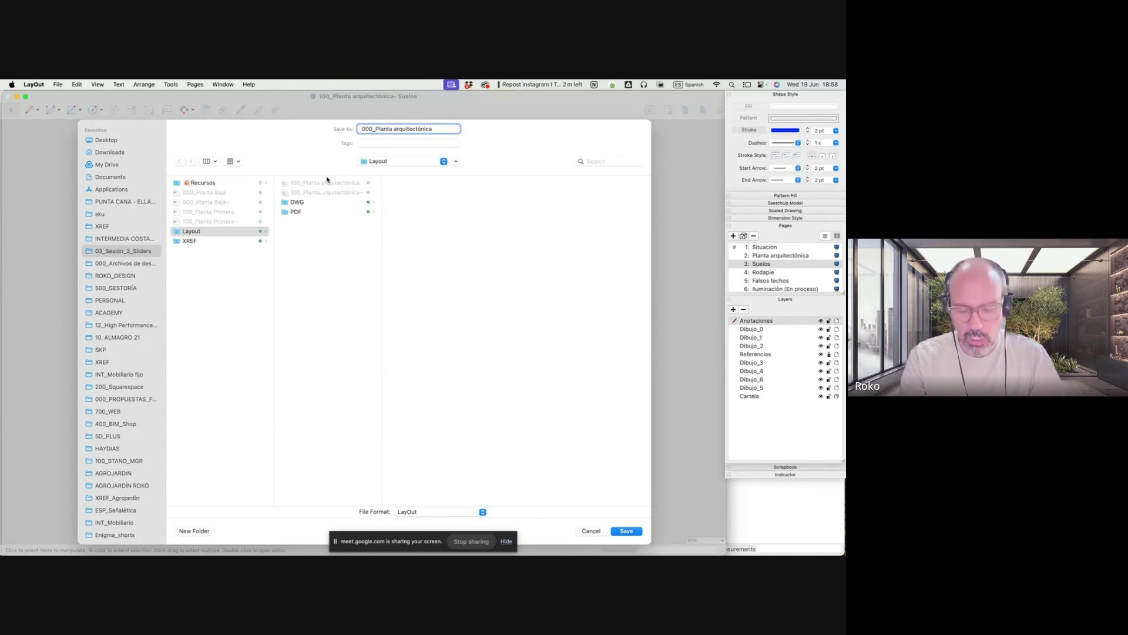
key(Return)
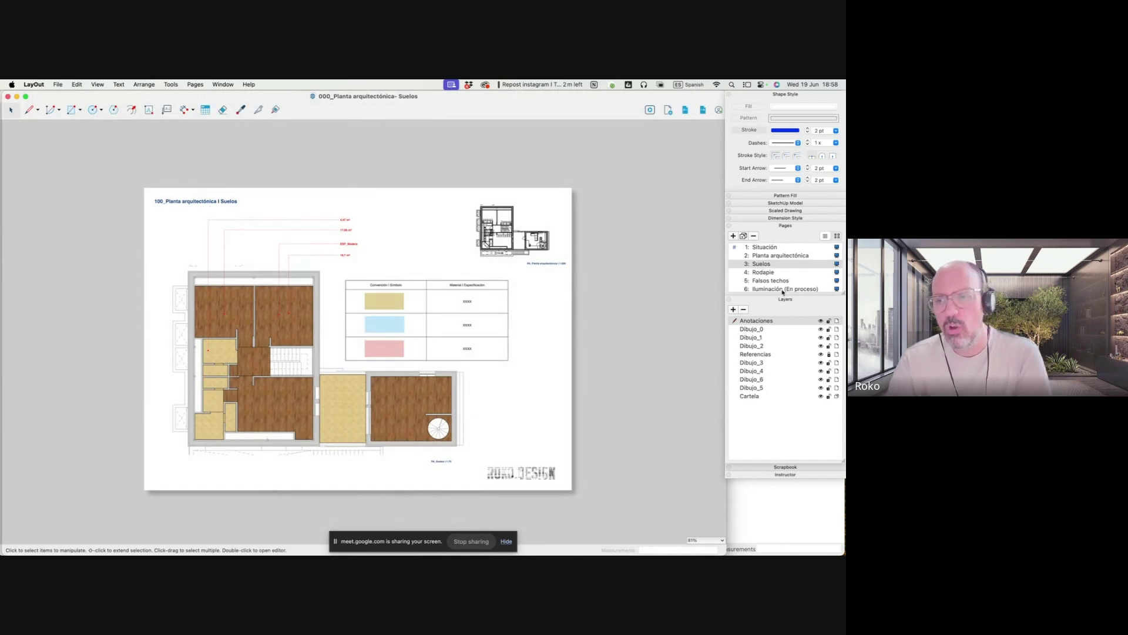
Start a presentation and page through Planta arquitectónica, Suelos, Rodapie and Falsos techos
click(650, 109)
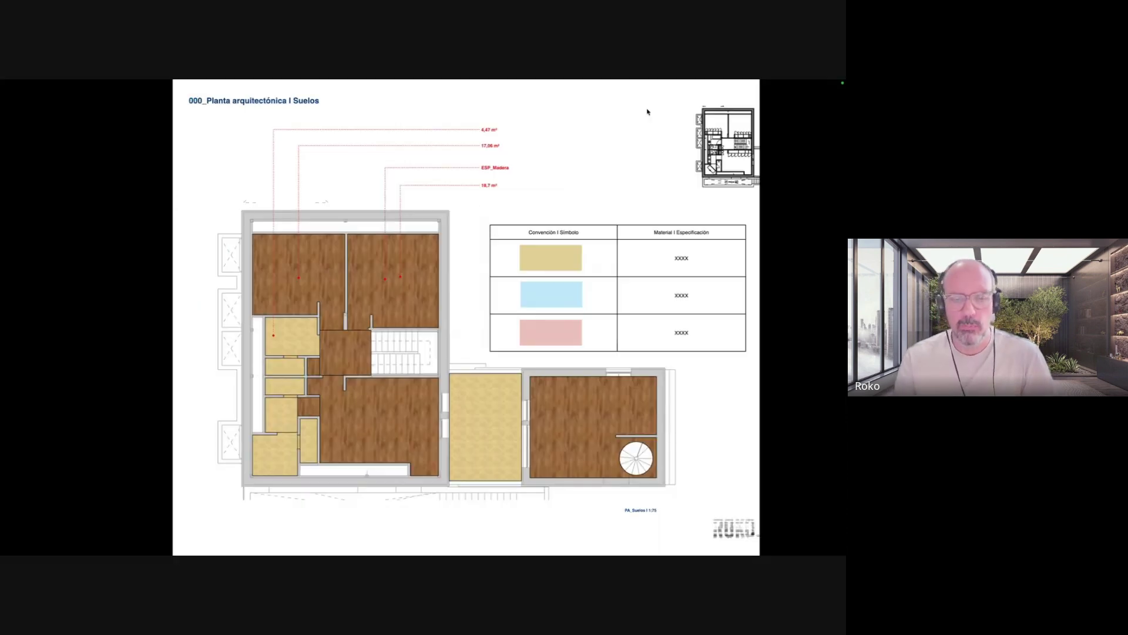
key(Left)
key(Left)
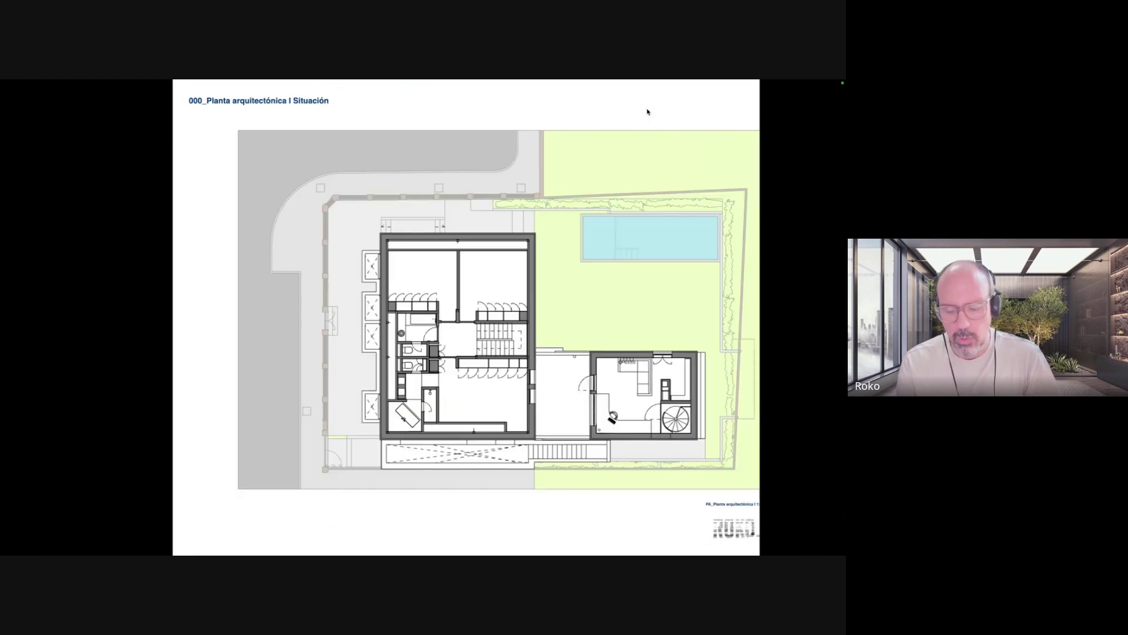
key(Right)
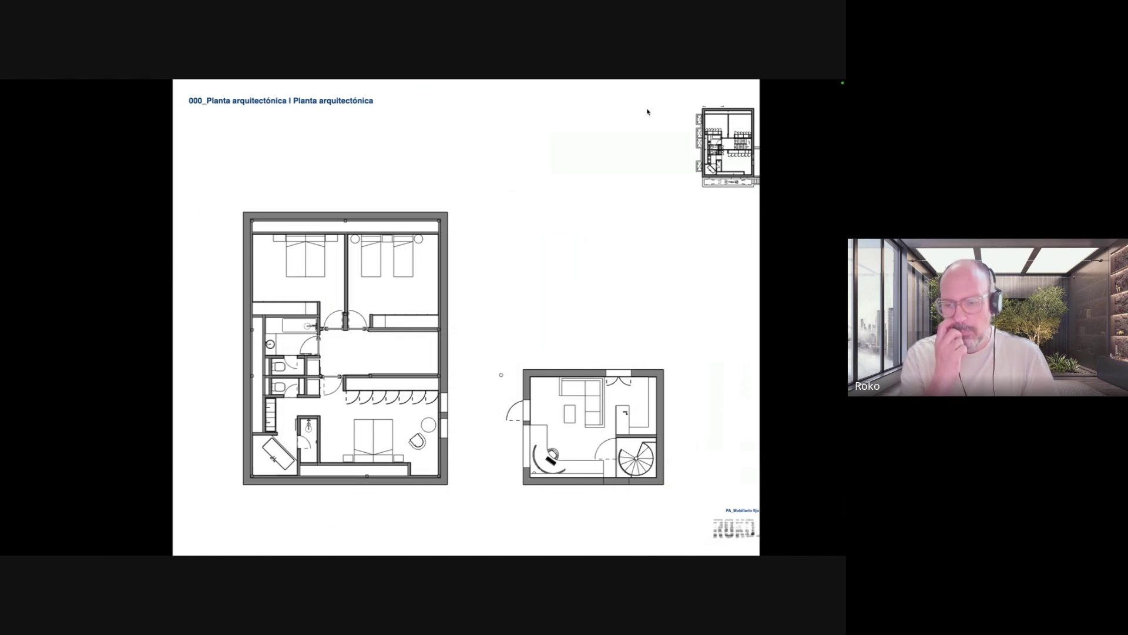
key(Right)
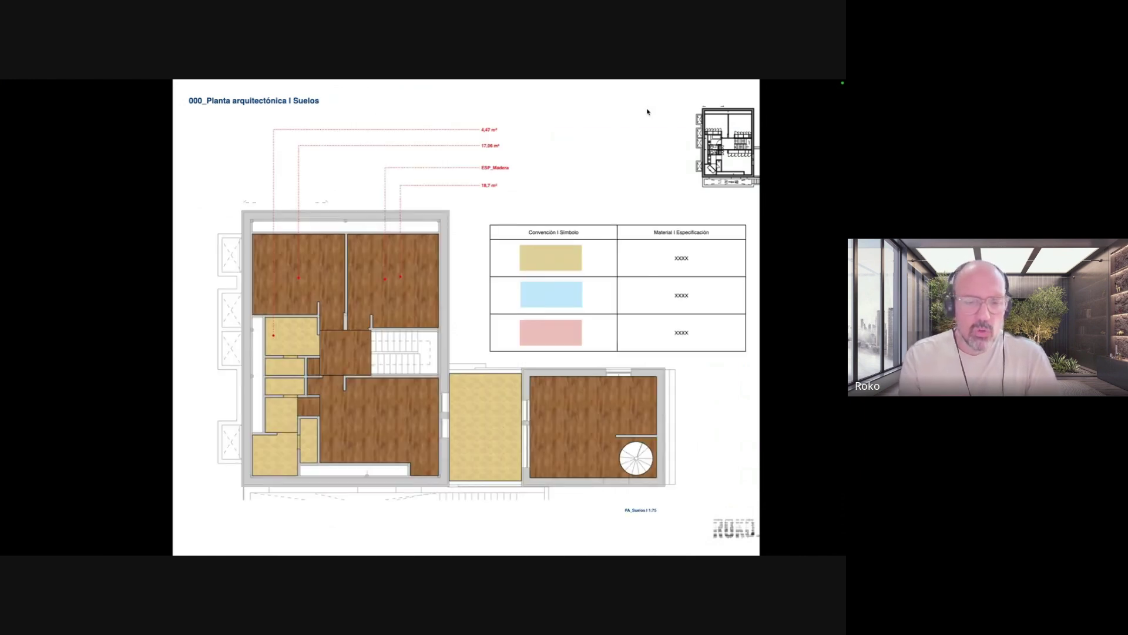
key(Right)
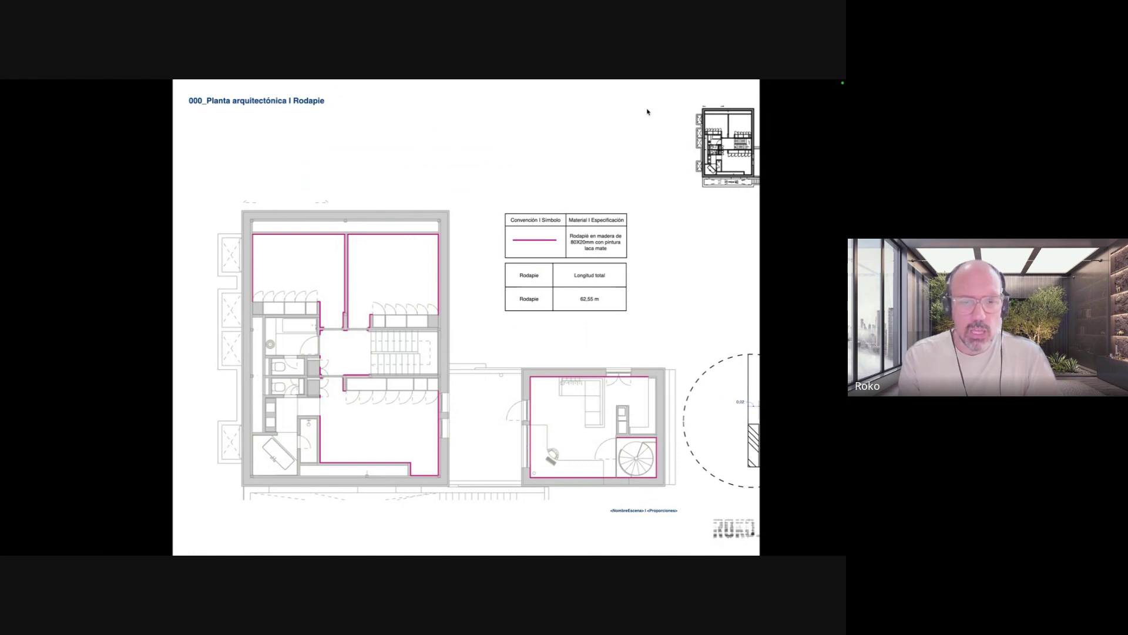
key(Right)
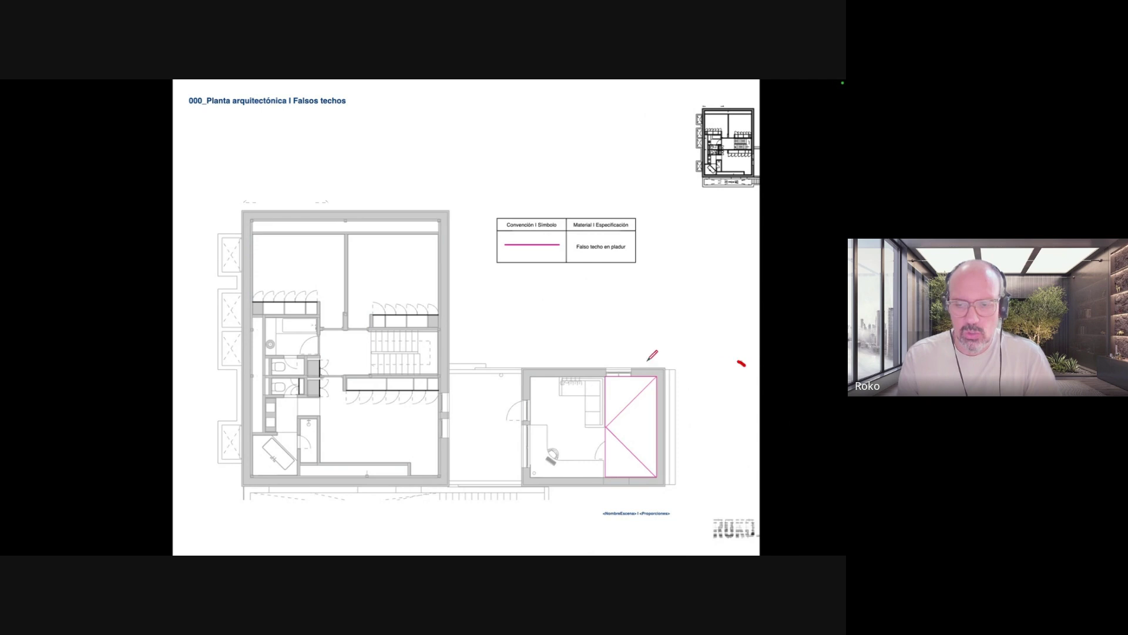
Mark the small room in red ink on Falsos techos and Iluminación, then advance to Ventanas
drag(745, 364, 758, 476)
key(Right)
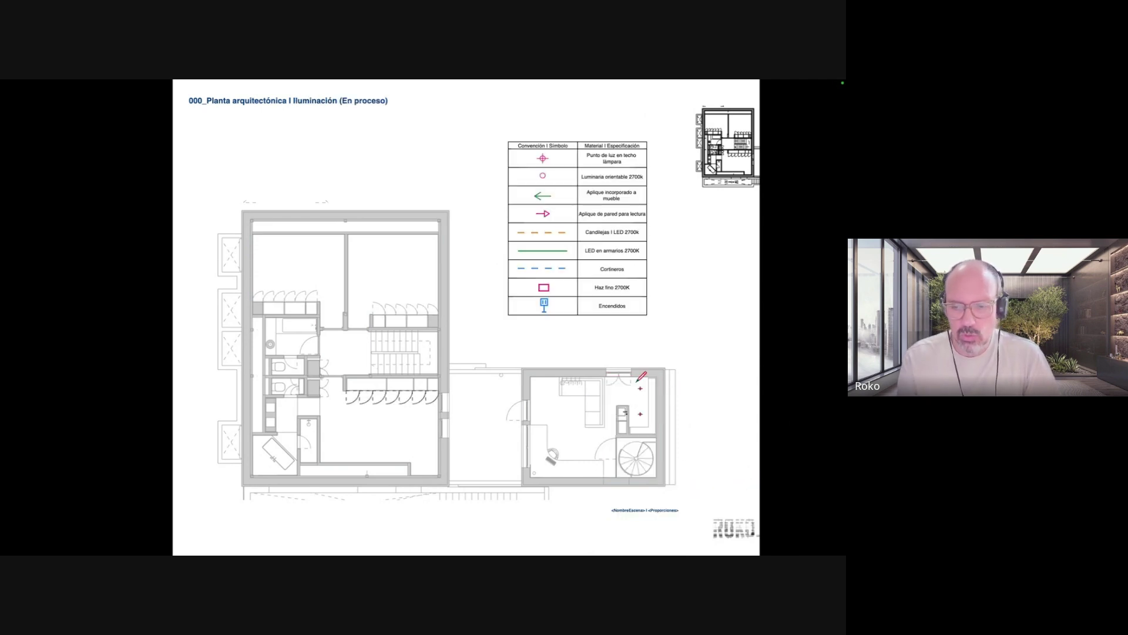
drag(726, 379, 725, 405)
key(Right)
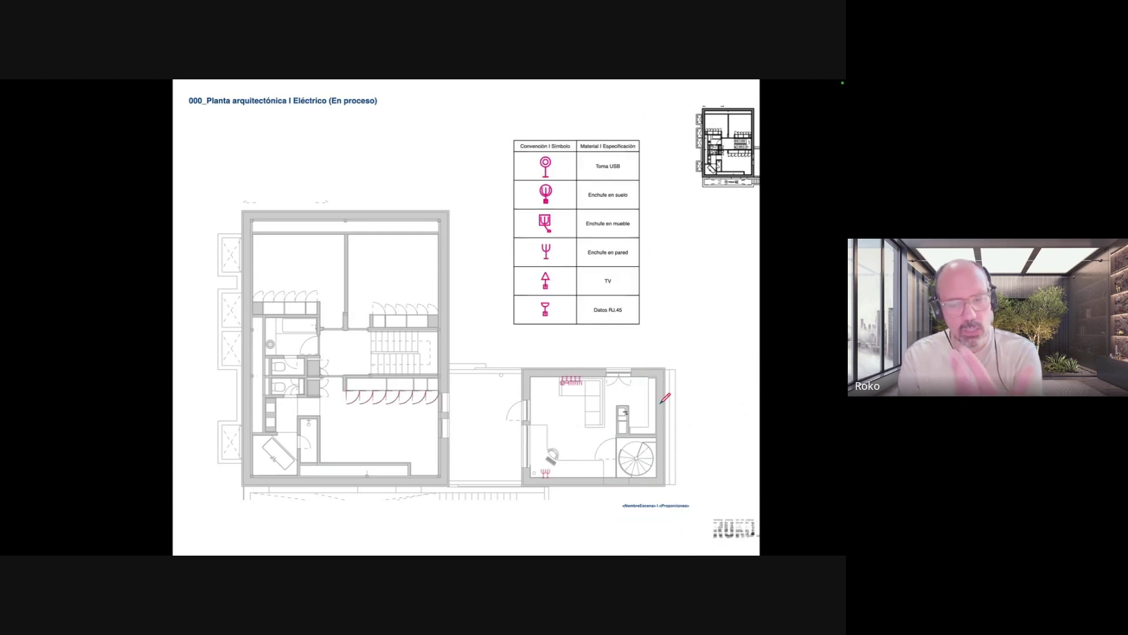
key(Right)
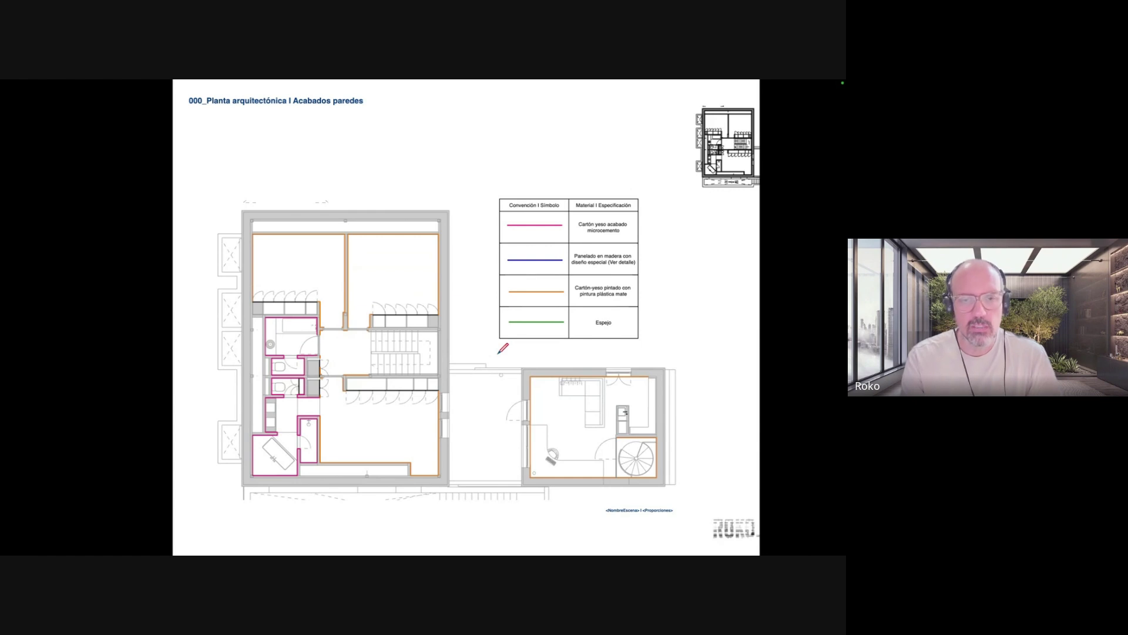
key(Right)
key(Right)
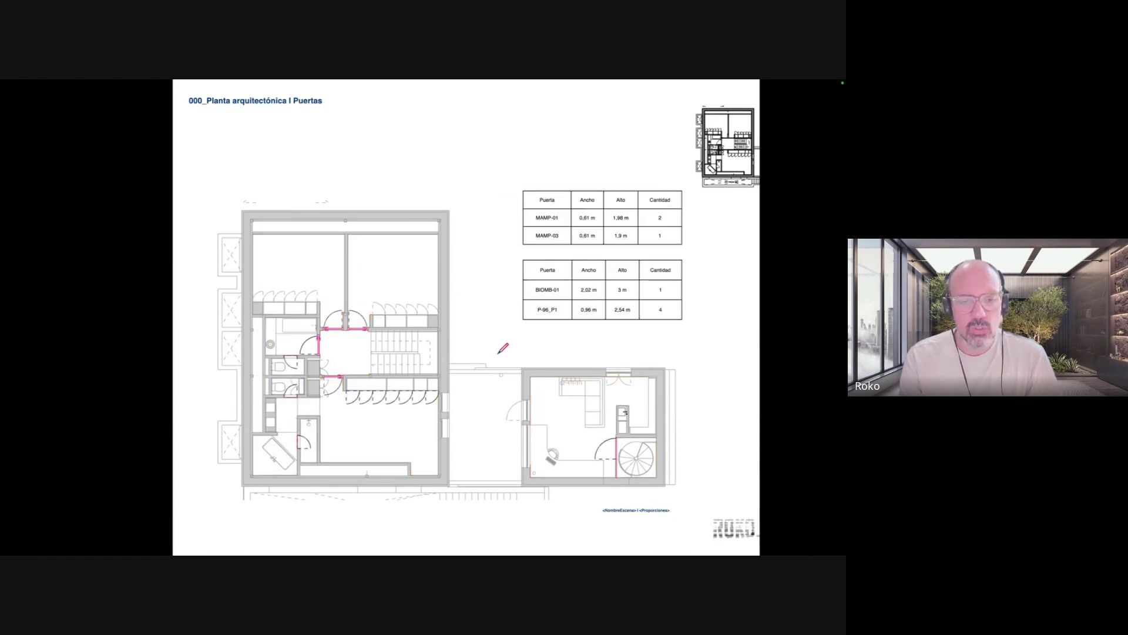
key(Right)
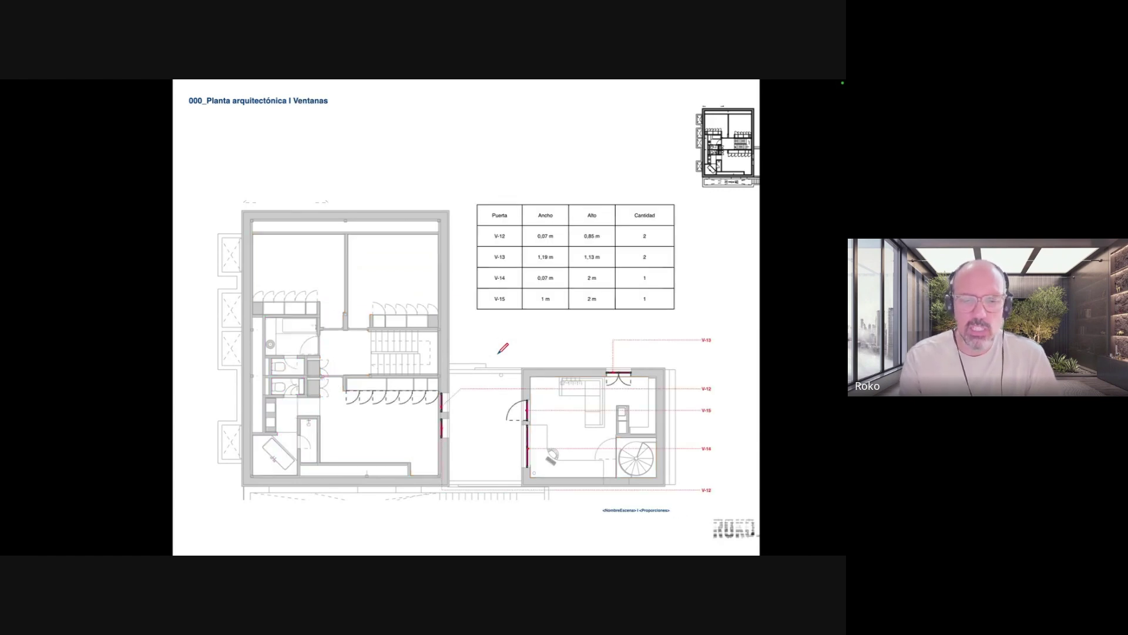
key(Right)
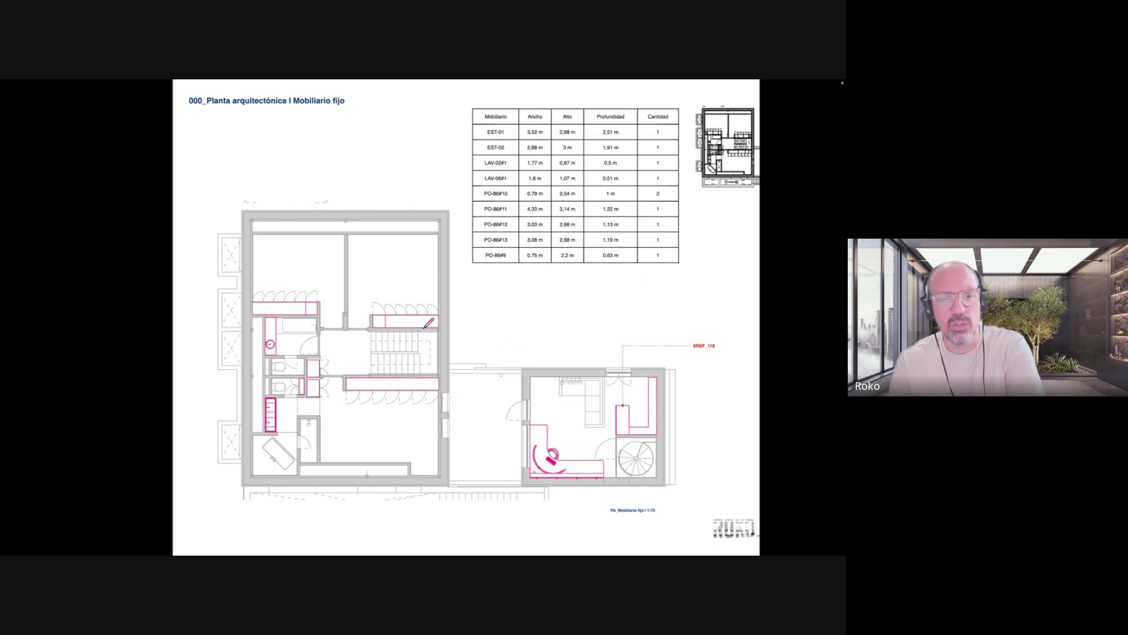
Exit the presentation without saving the ink and select the Planta arquitectónica floor-plan viewport
key(Escape)
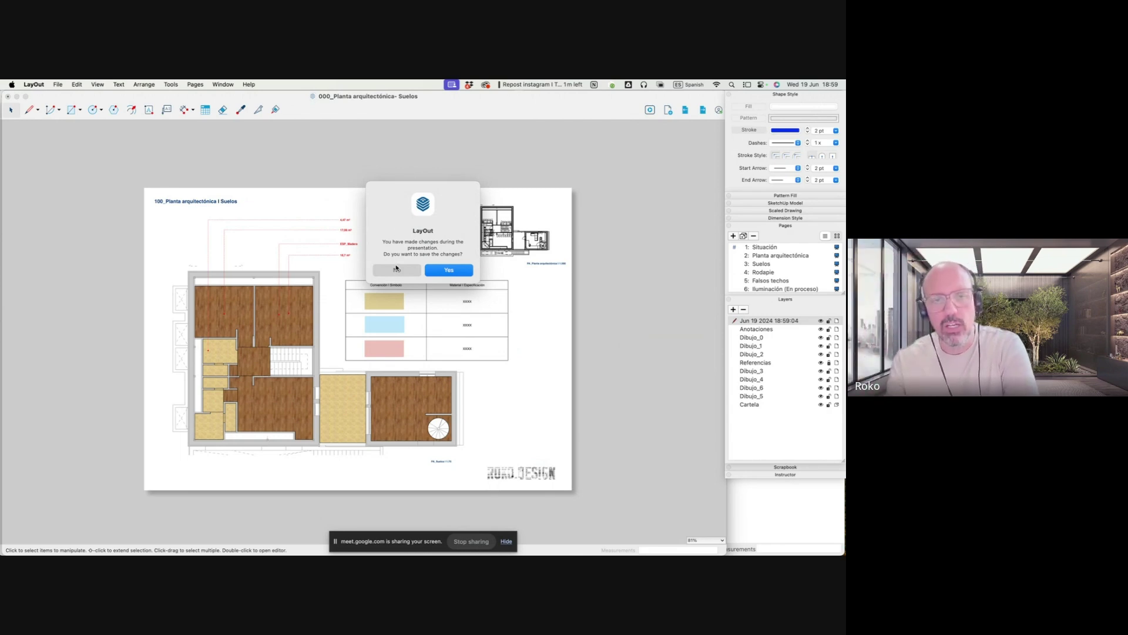
click(397, 270)
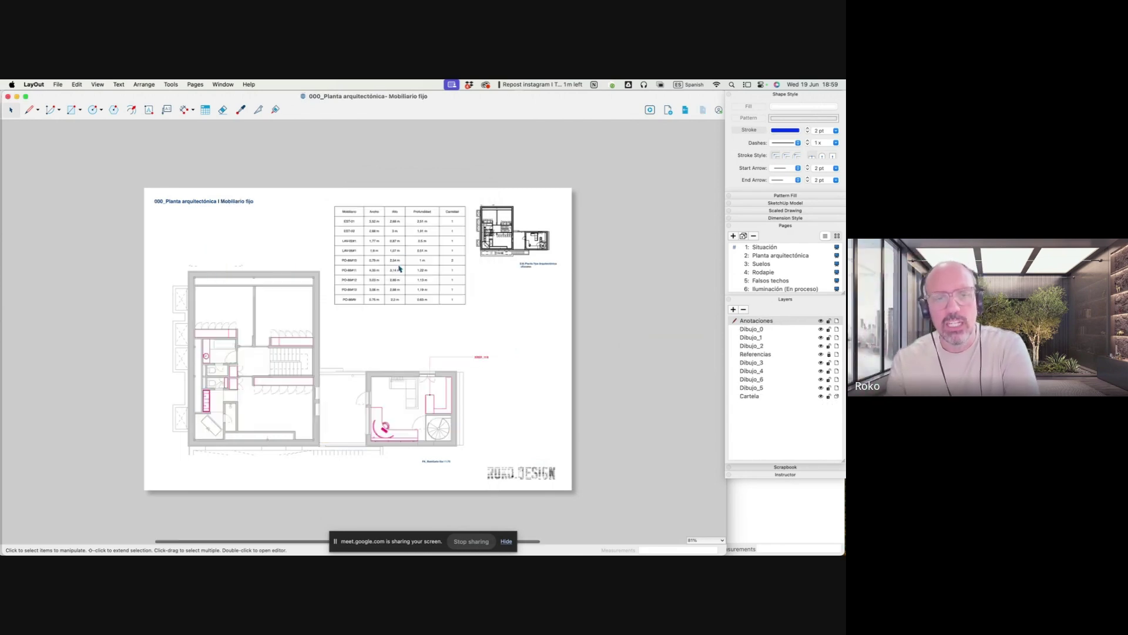
click(759, 248)
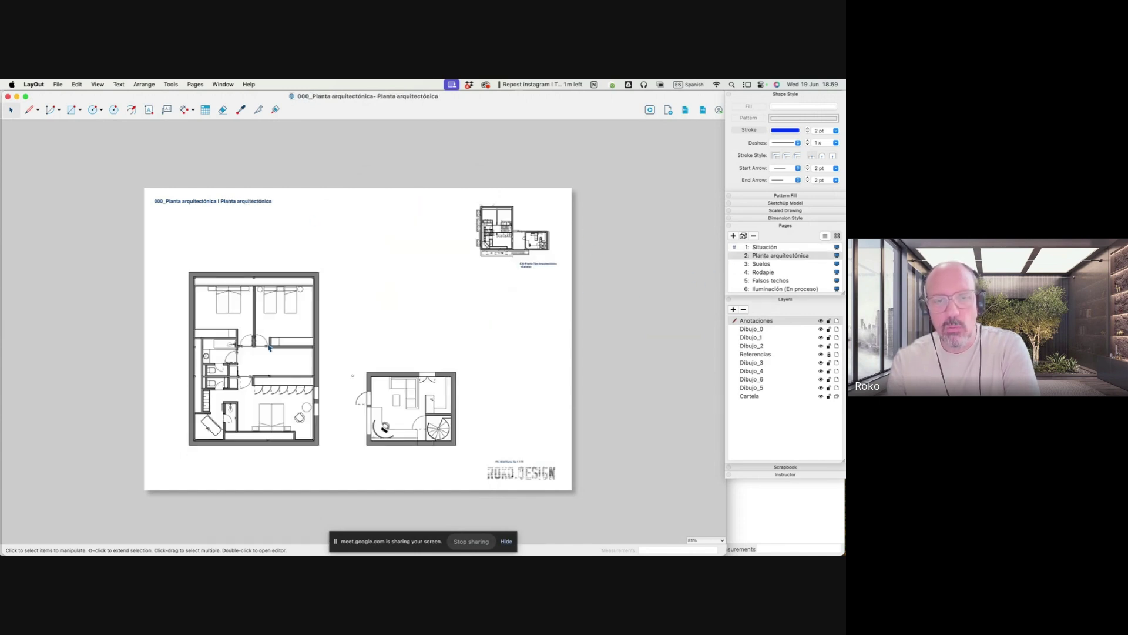
click(314, 308)
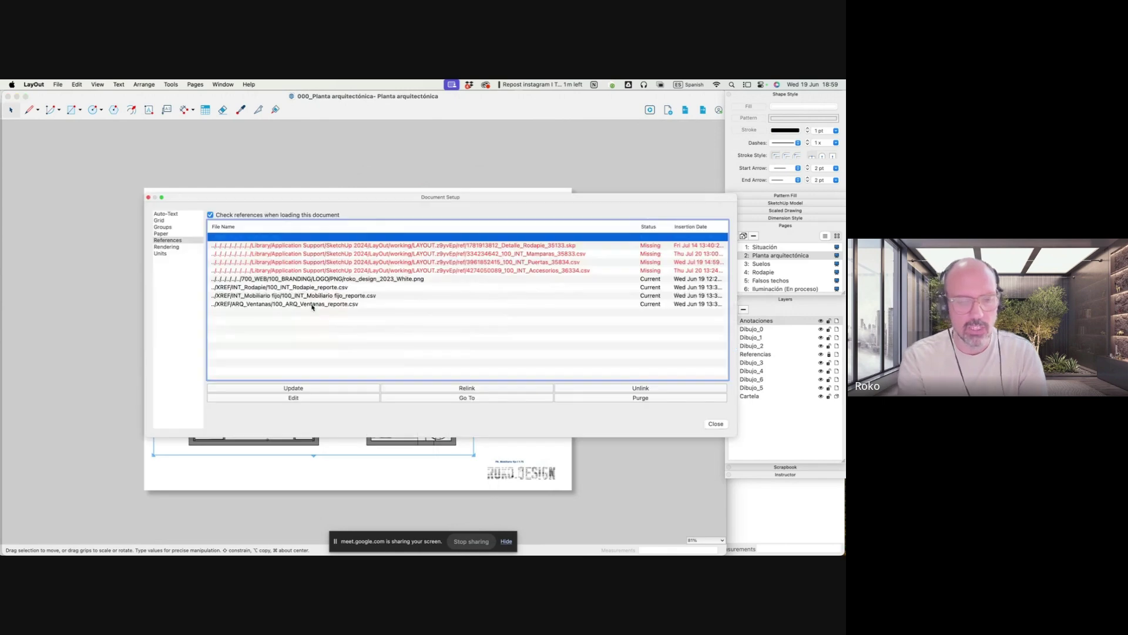
Relink the floor-plan reference to 000_Planta Baja.skp in Document Setup > References
key(super+shift+d)
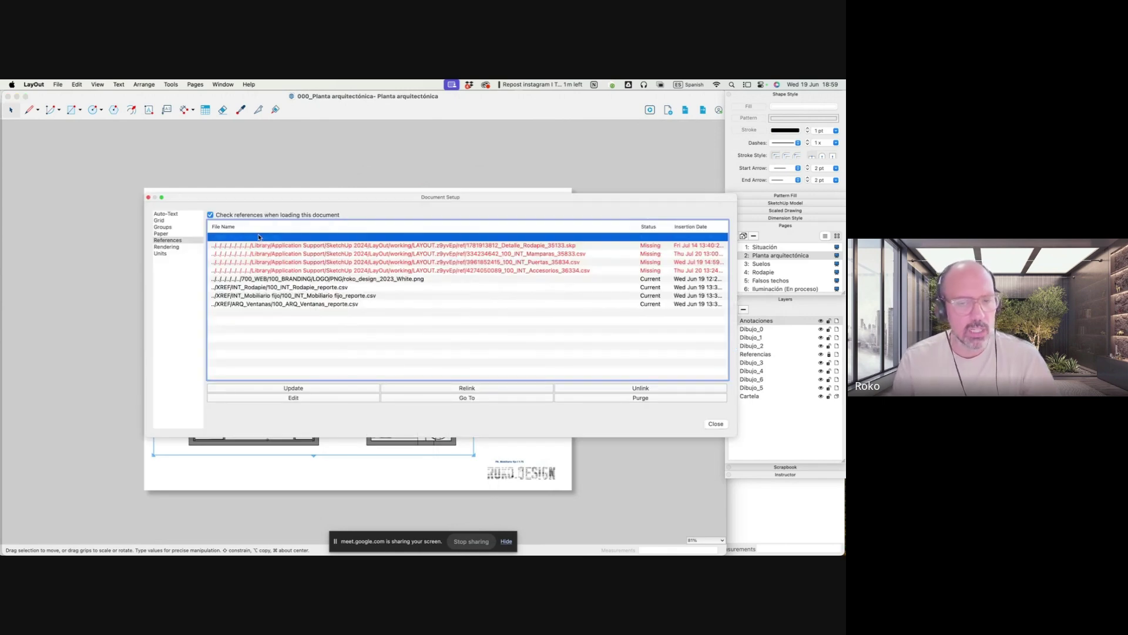
click(458, 396)
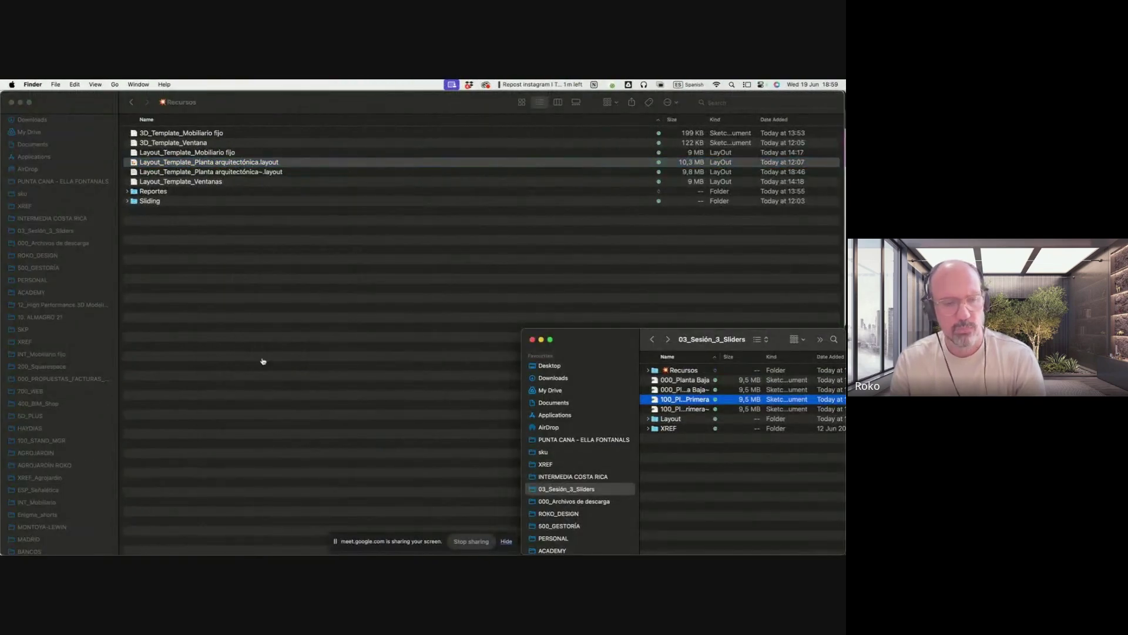
key(super+Tab)
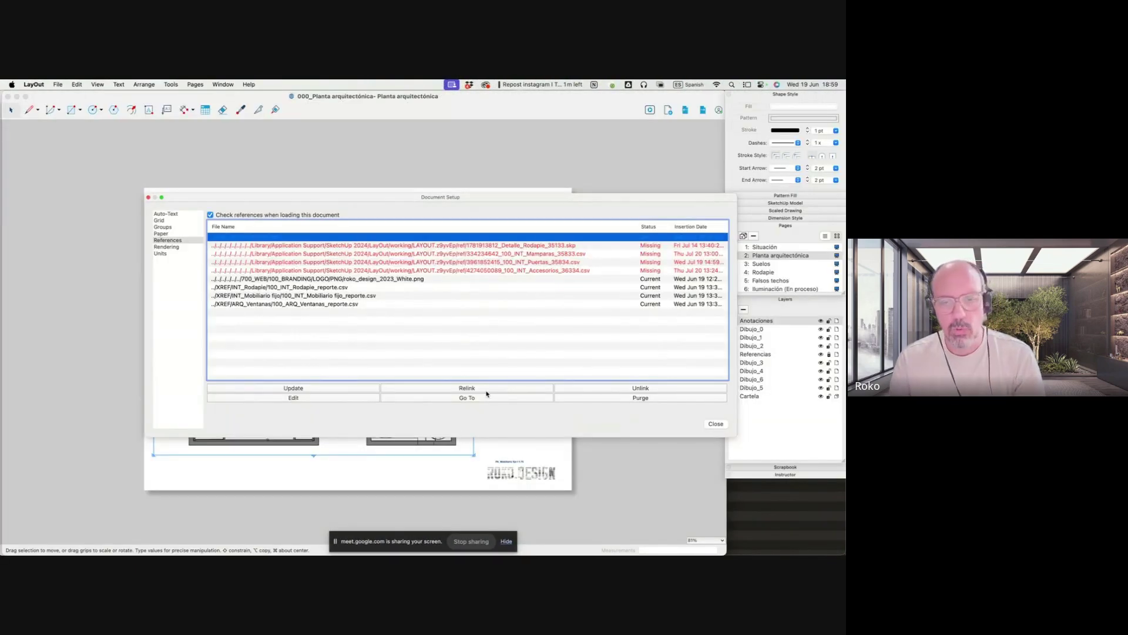
click(476, 390)
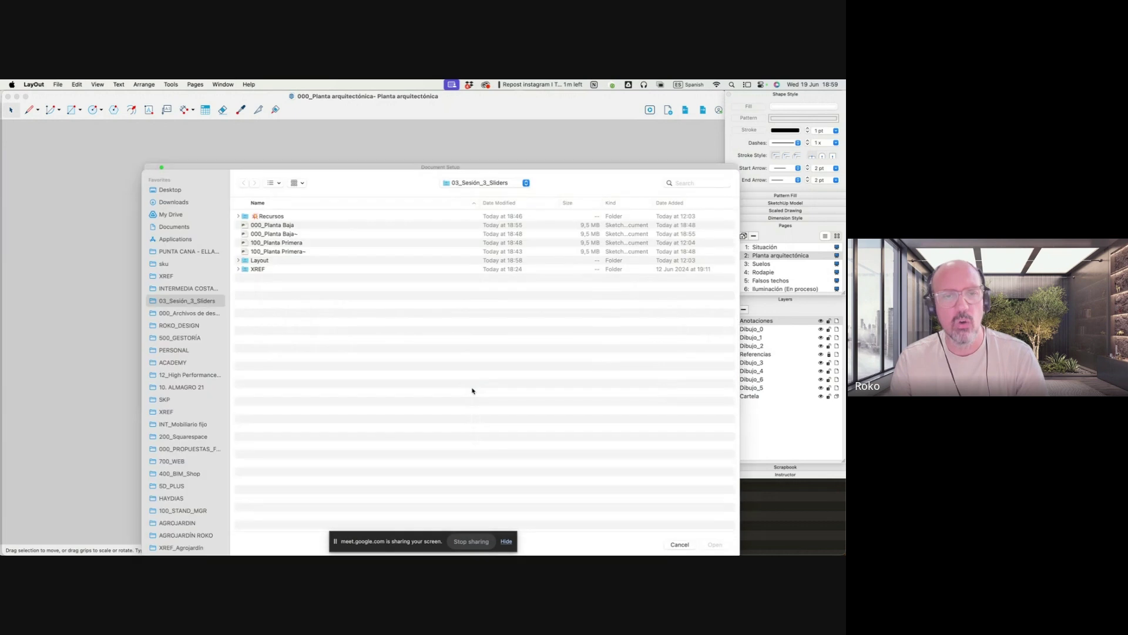
click(261, 222)
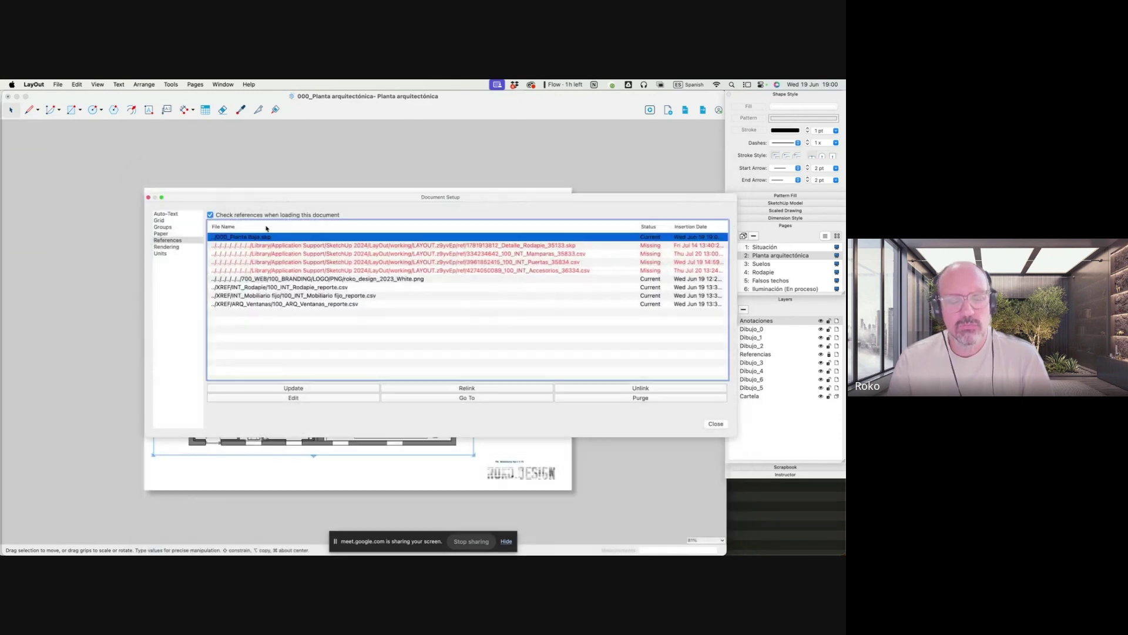
click(723, 423)
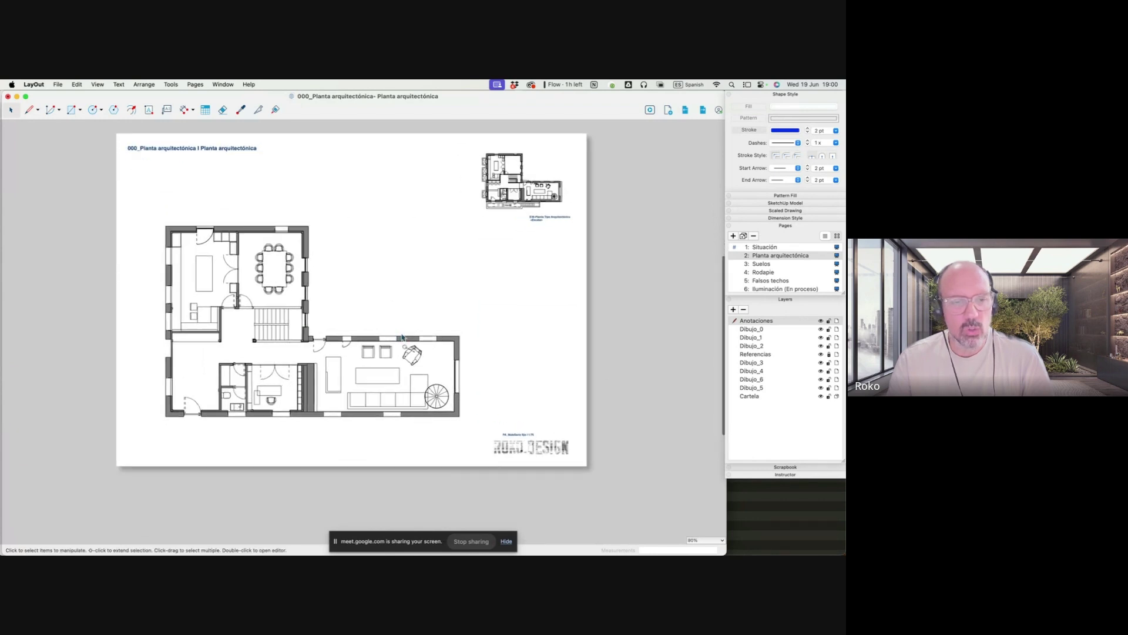
On the Suelos page, delete the group of old red area labels
scroll(402, 337, up, 3)
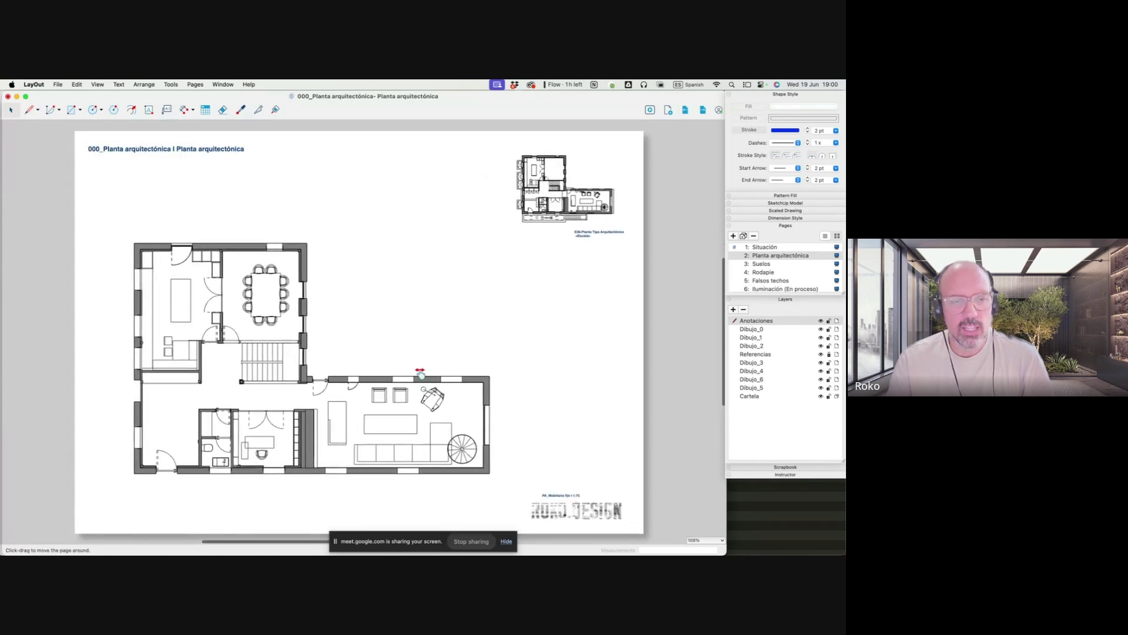
click(702, 110)
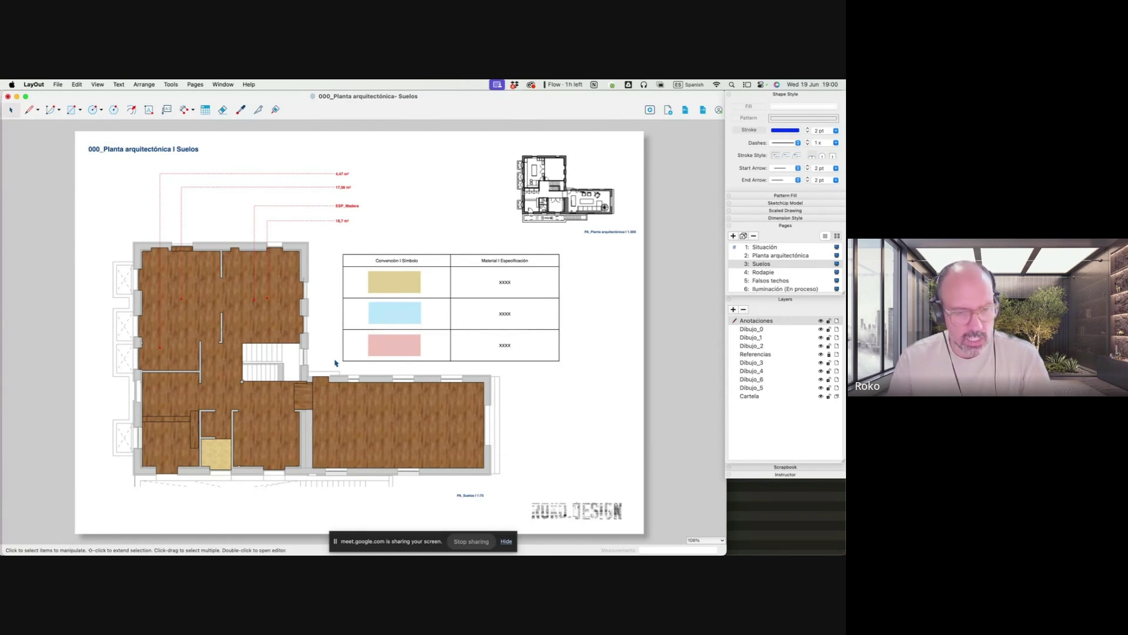
click(344, 222)
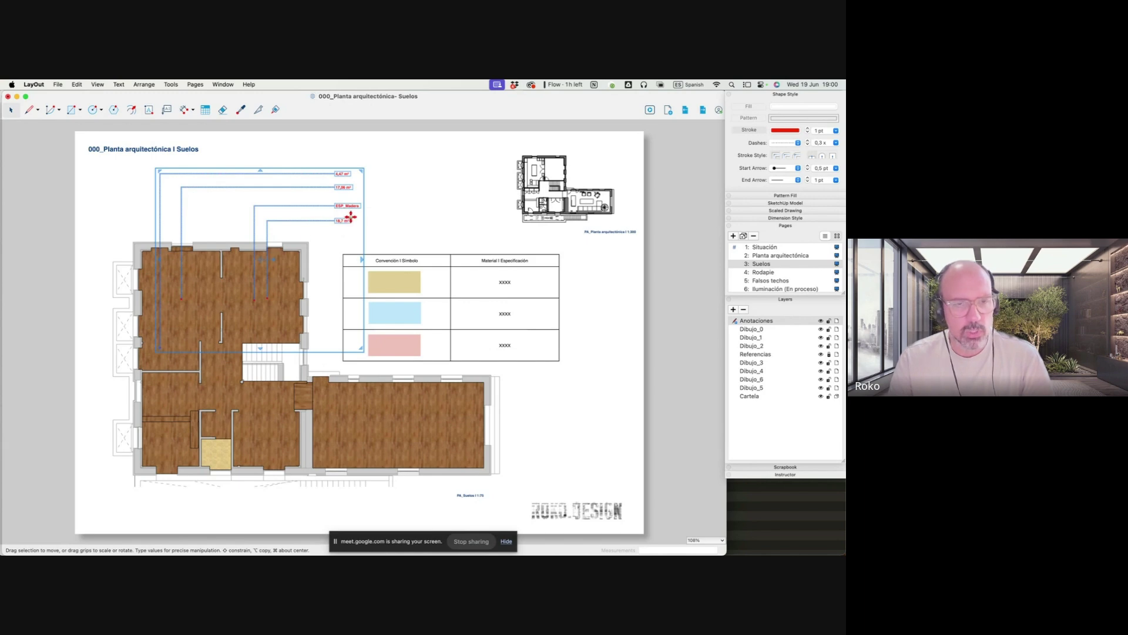
key(Delete)
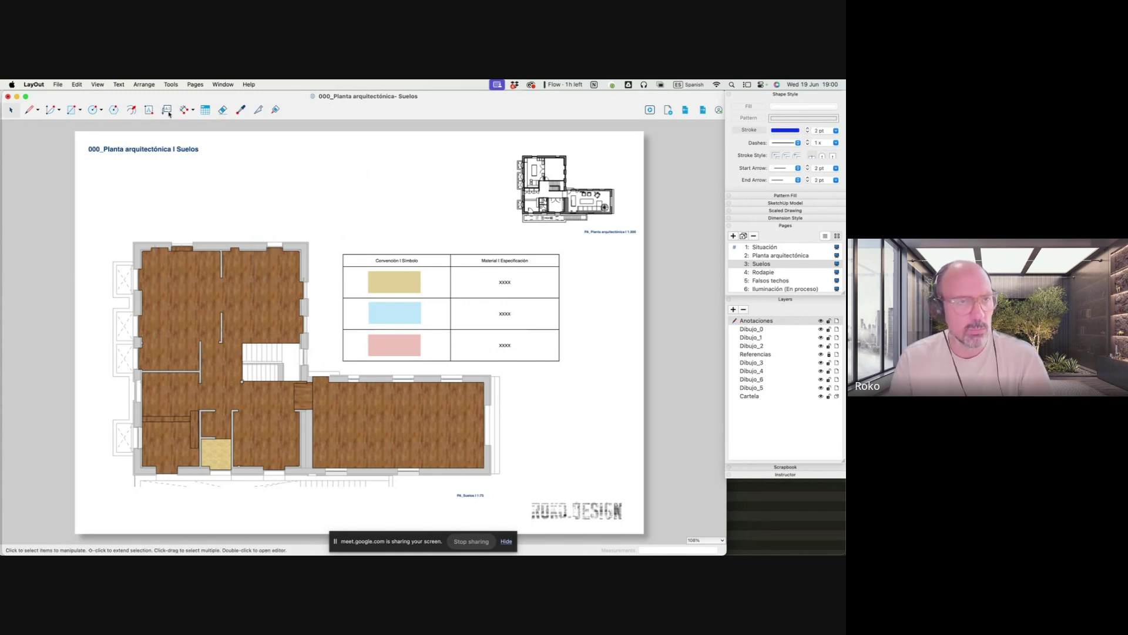
Add a label on the wood floor showing its area, 85,95 m², above the plan
click(167, 110)
click(245, 293)
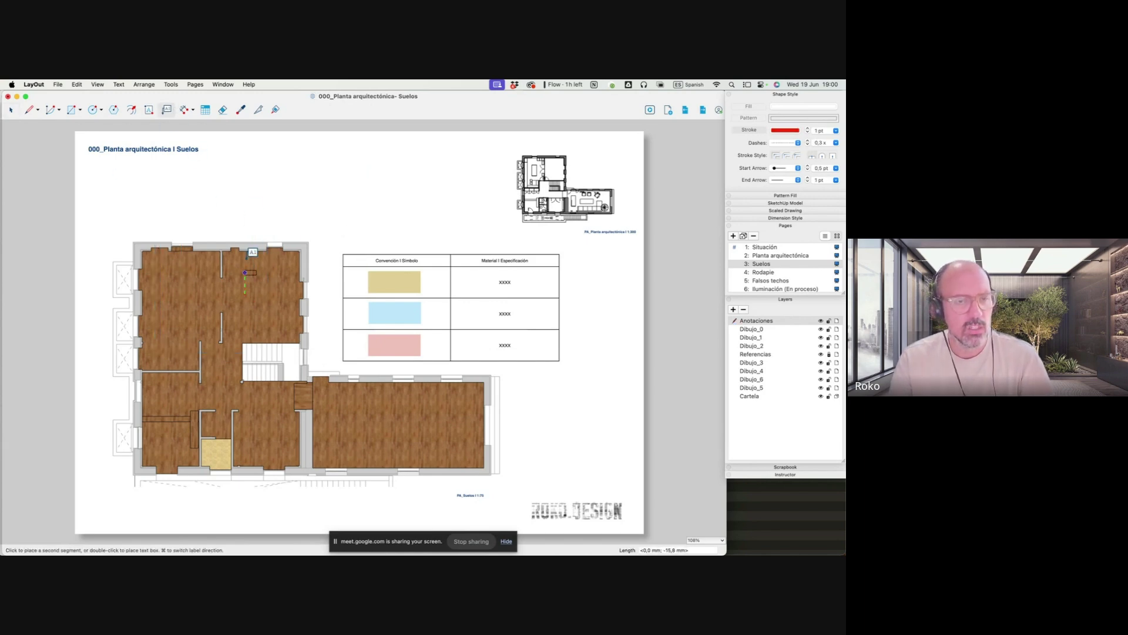
click(344, 208)
click(342, 212)
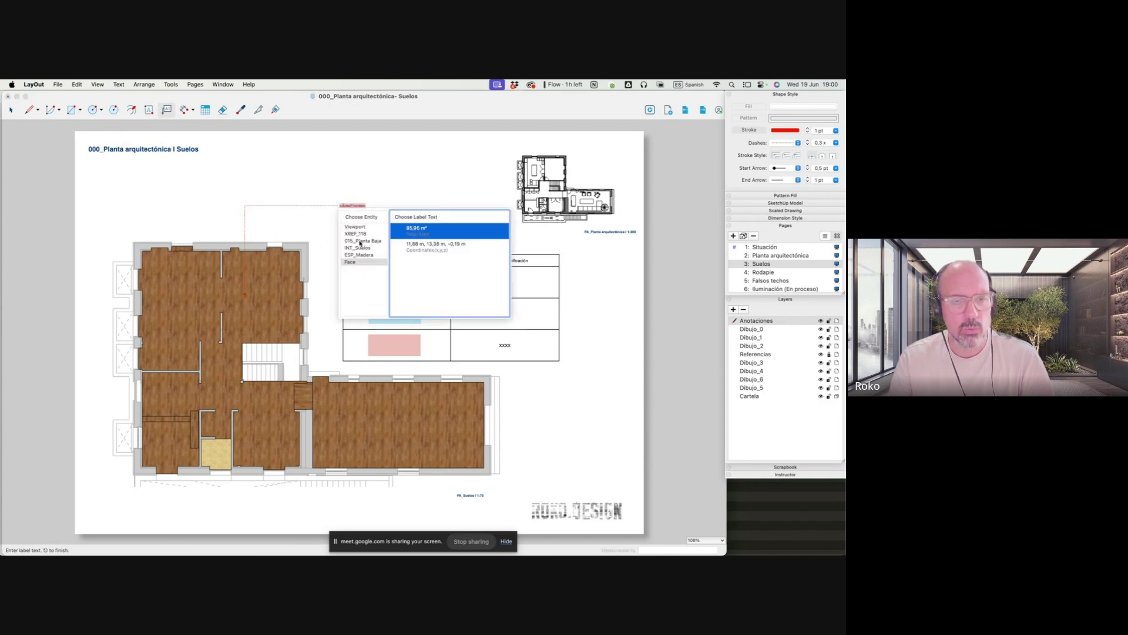
click(409, 234)
key(Return)
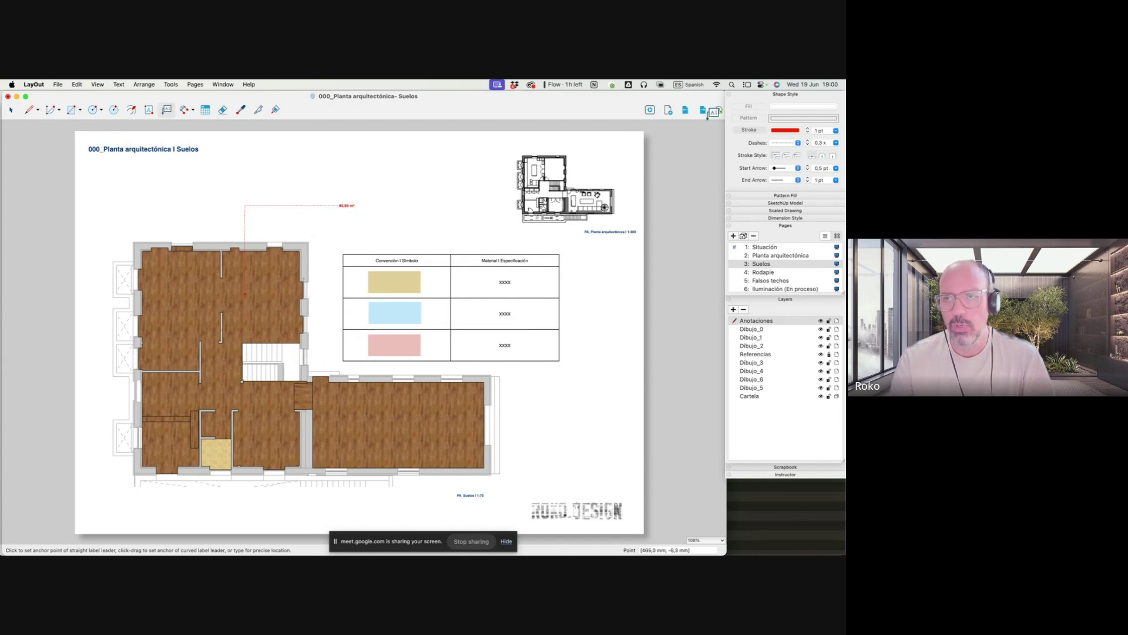
On the Rodapie page, orbit the viewport model to inspect the pink skirting walls
click(704, 111)
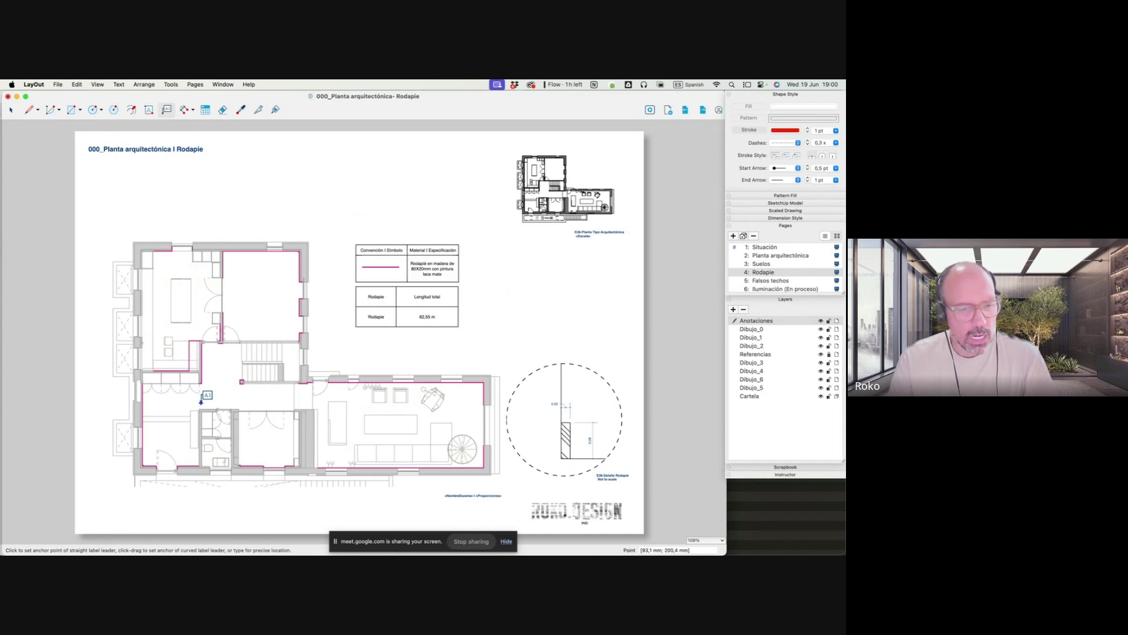
key(space)
click(186, 344)
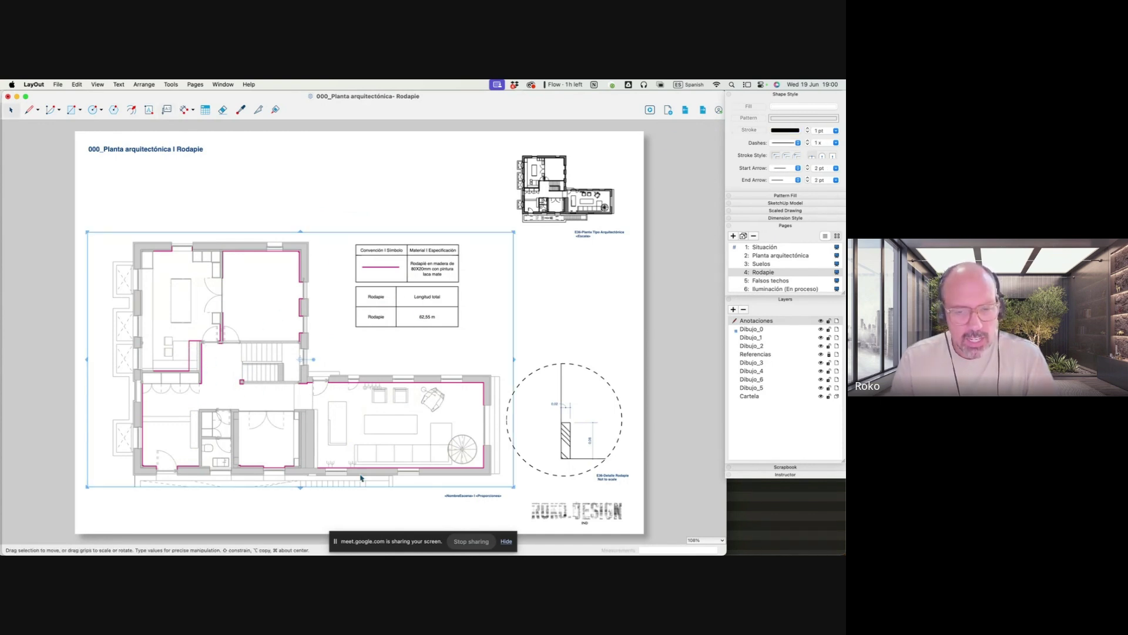
double_click(223, 320)
mouse_move(310, 396)
mouse_down()
mouse_move(324, 297)
mouse_move(345, 319)
mouse_up()
scroll(330, 483, up, 5)
mouse_move(330, 484)
mouse_down()
mouse_move(288, 289)
mouse_move(280, 327)
mouse_up()
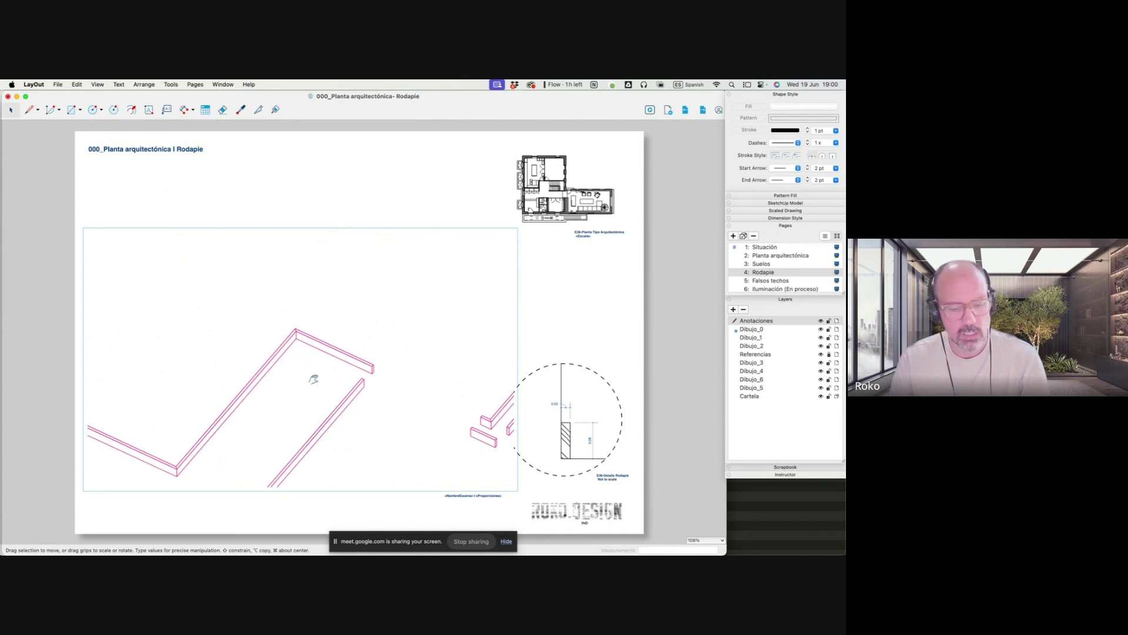
Orbit the Falsos techos ceiling model into an isometric view, then undo back to plan
click(770, 281)
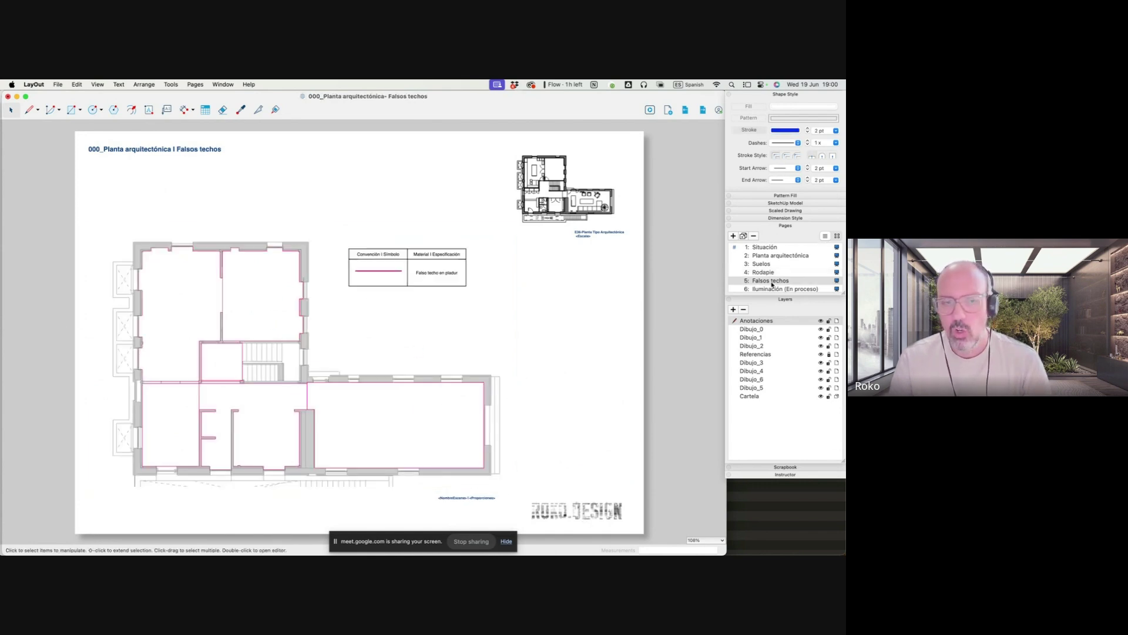
double_click(218, 381)
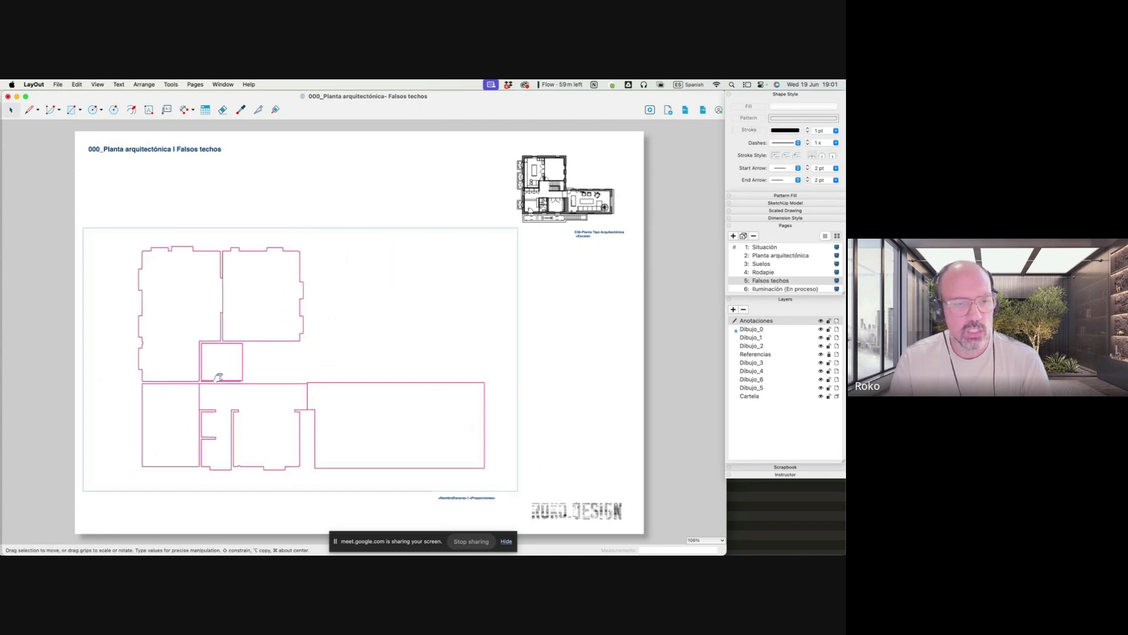
drag(218, 381, 201, 272)
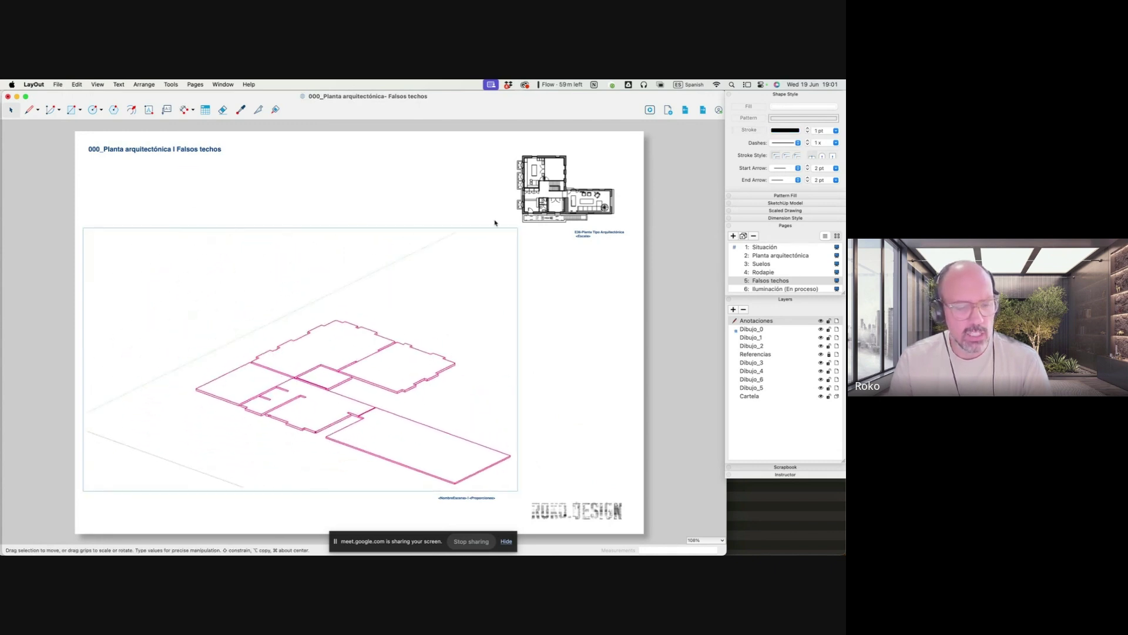
key(super+z)
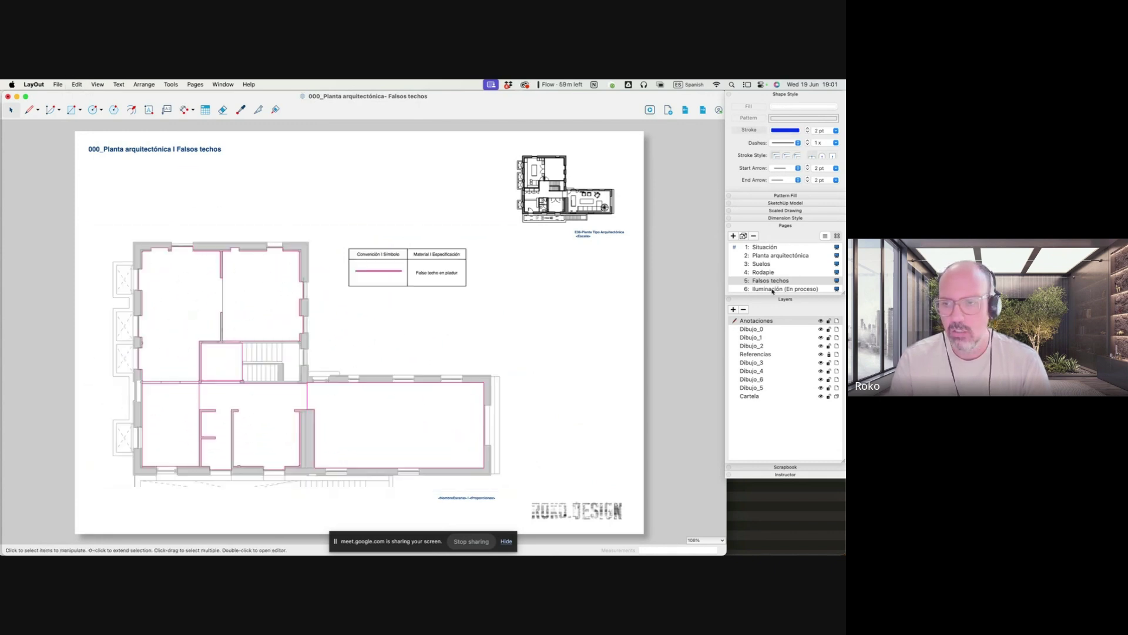
Orbit the Iluminación lighting model, restore plan view, and enlarge the Pages list to show all twelve
click(773, 289)
scroll(397, 418, up, 2)
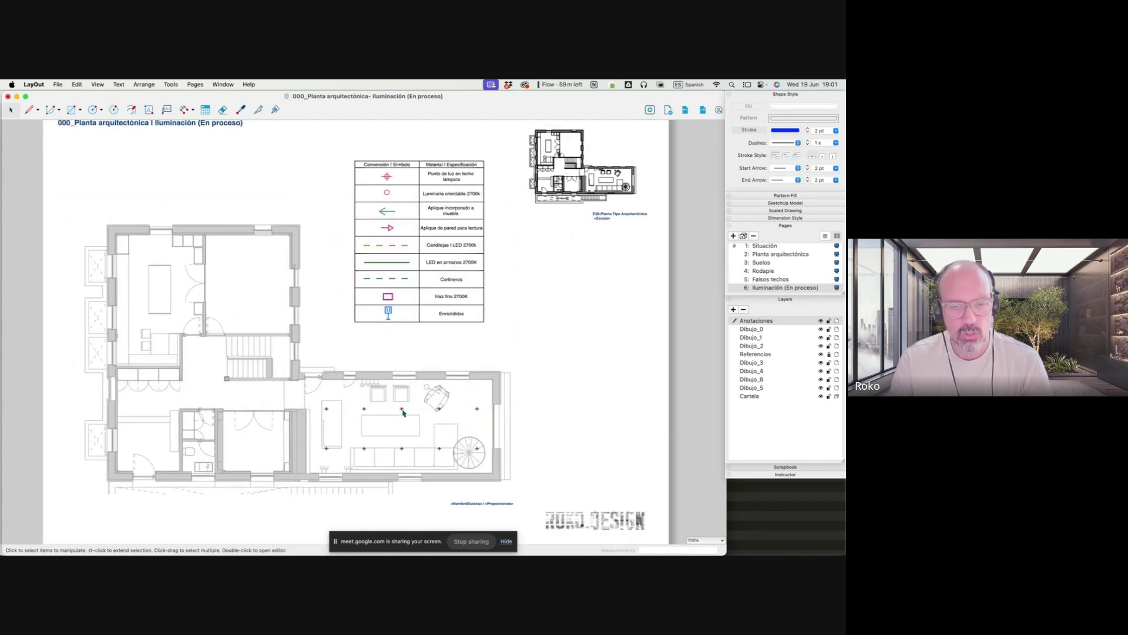
double_click(403, 413)
drag(422, 428, 275, 205)
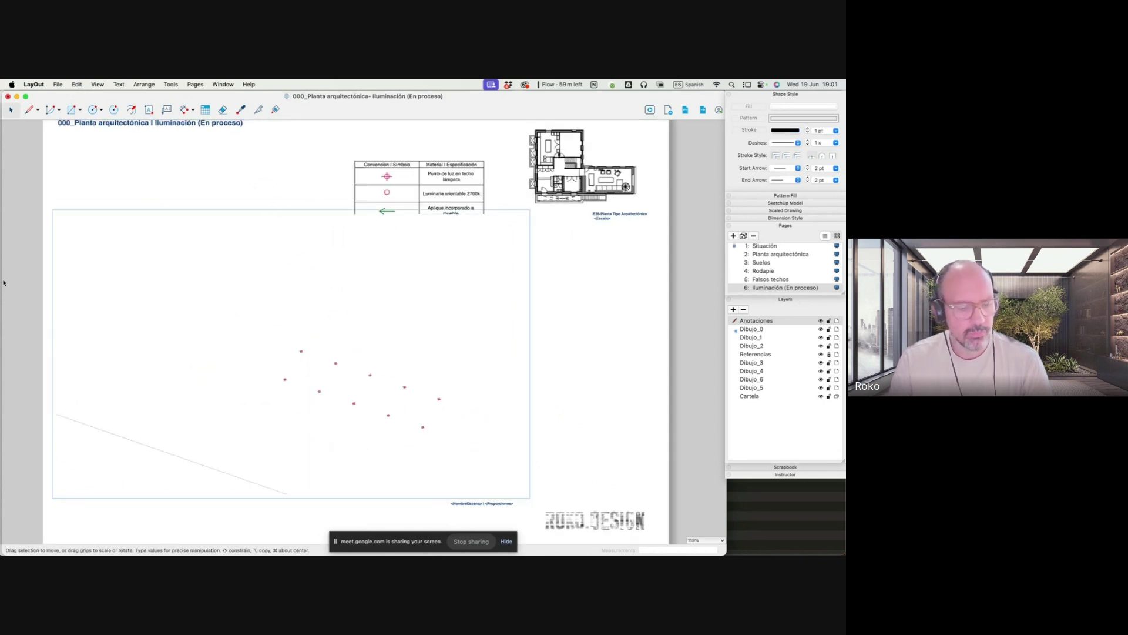
key(ctrl+z)
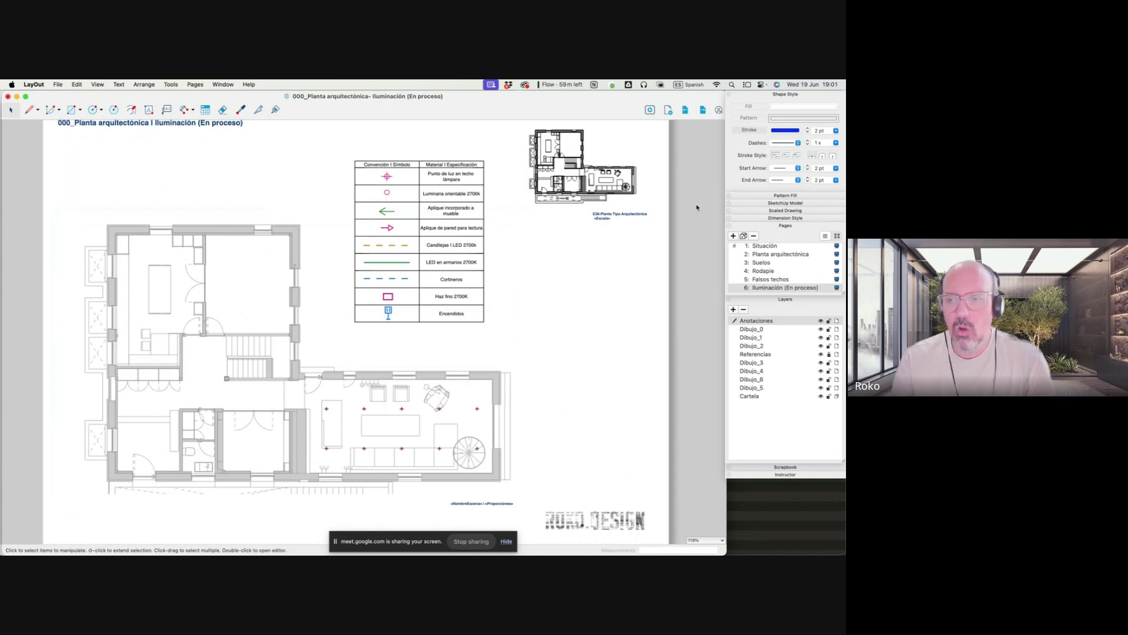
drag(844, 295, 845, 361)
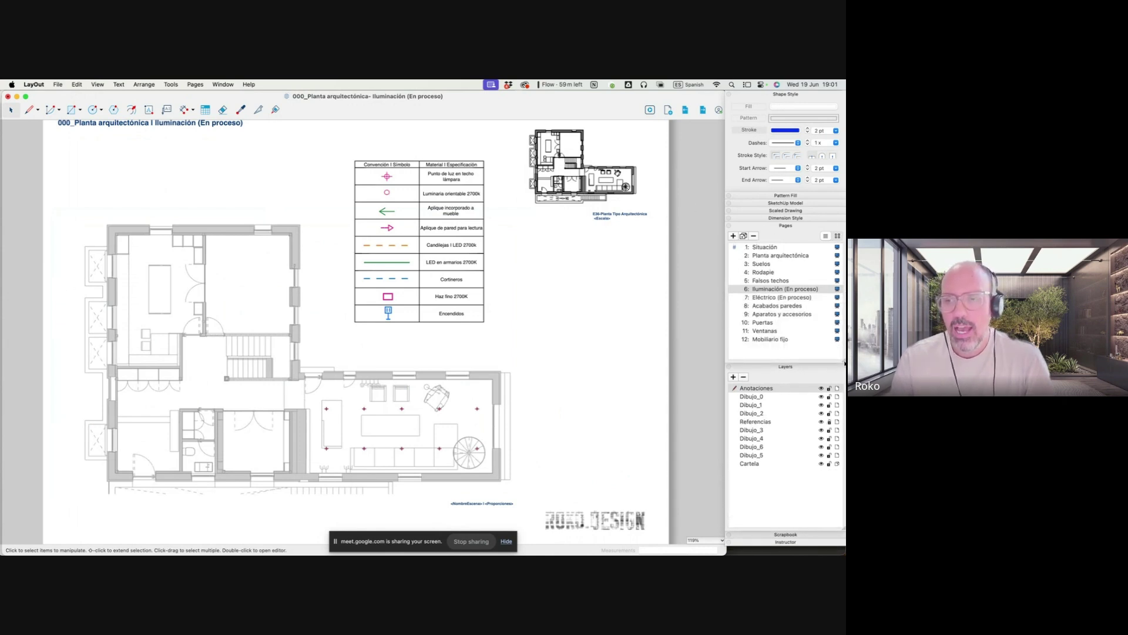
Browse the Eléctrico, Acabados paredes, Aparatos y accesorios and Ventanas pages
click(761, 297)
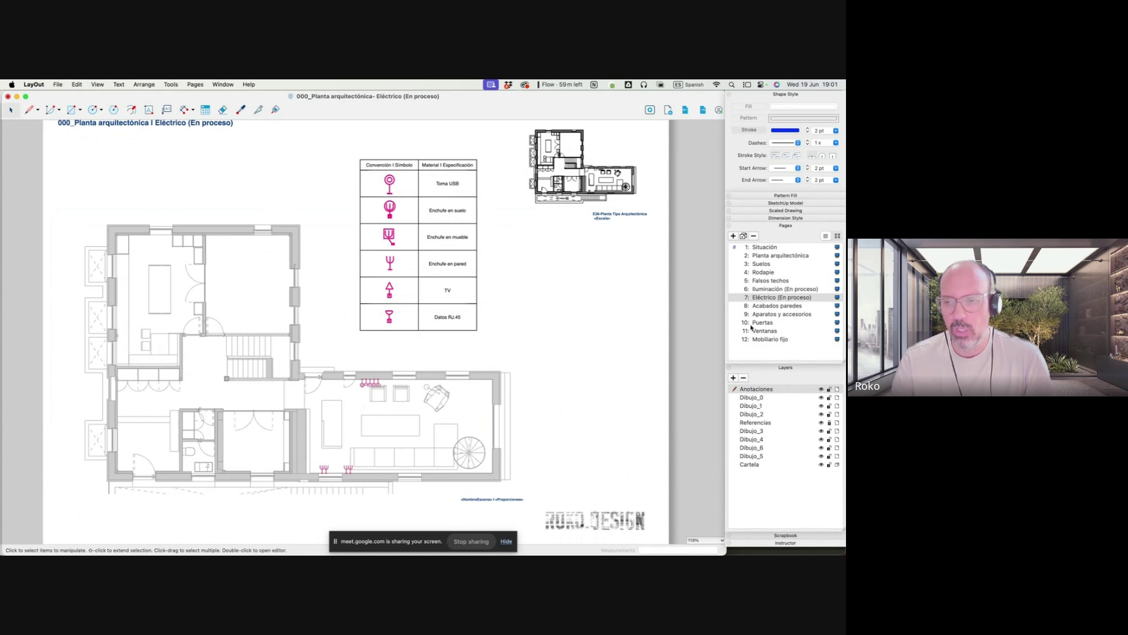
click(761, 306)
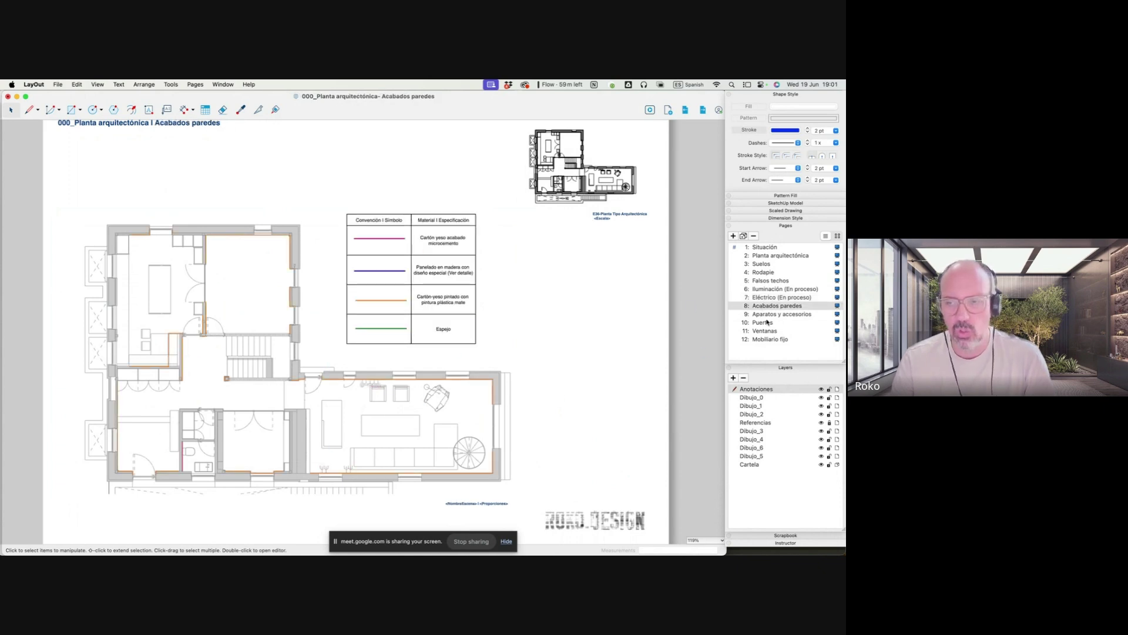
click(767, 316)
click(764, 322)
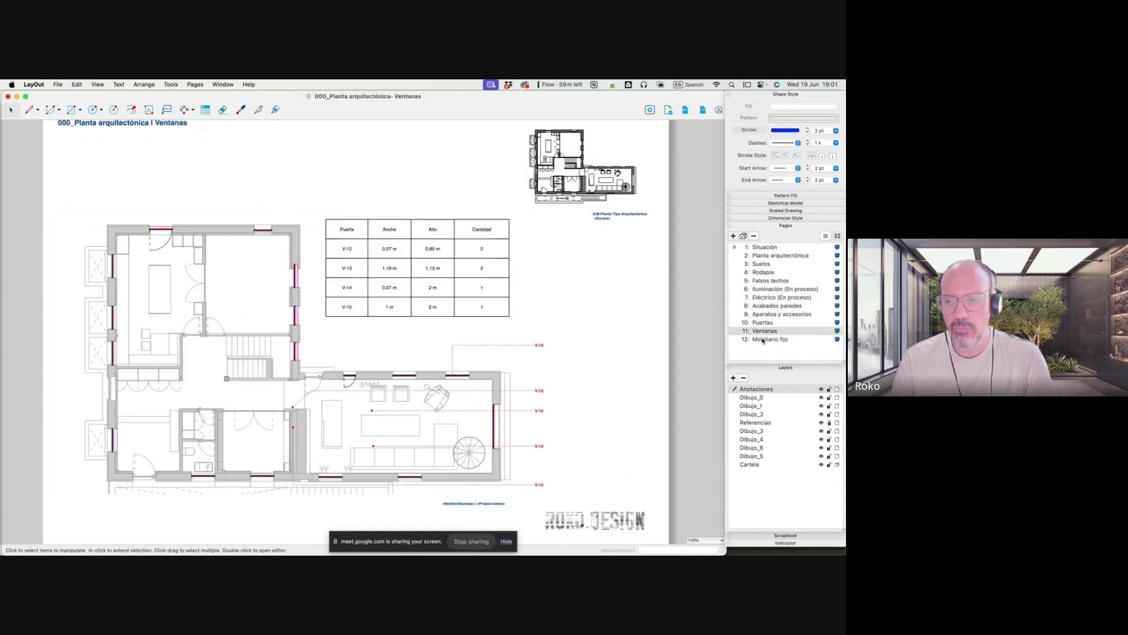
Delete the Mobiliario fijo page and return to the Ventanas page
click(762, 339)
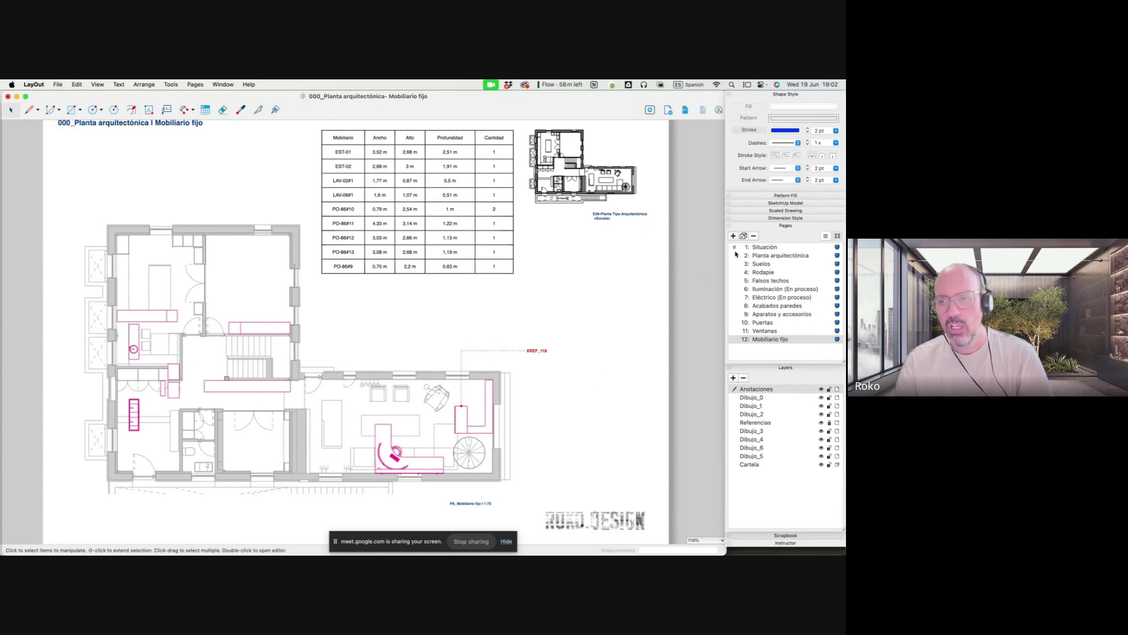
click(755, 236)
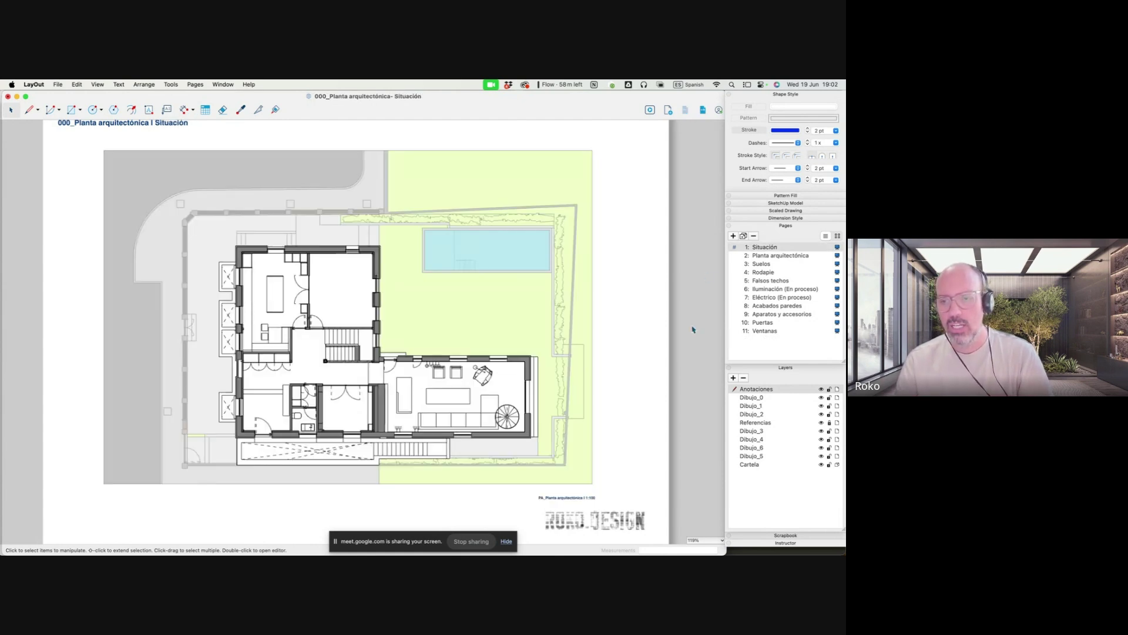
click(758, 331)
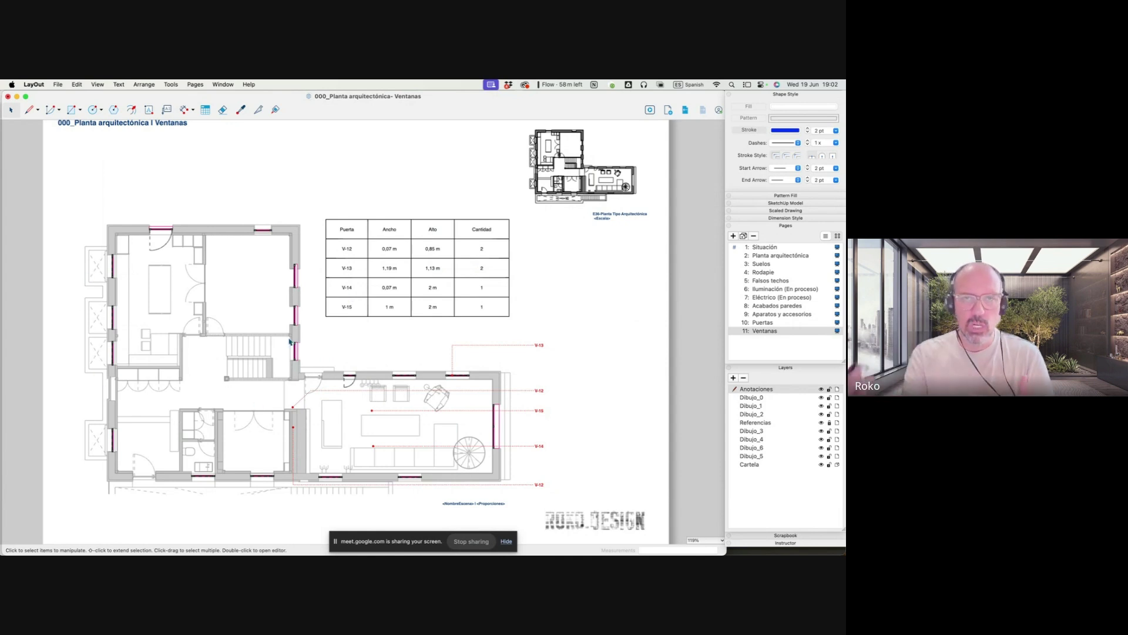
Toggle the Dibujo_0 and another floor-plan layer off and back on
click(821, 456)
click(821, 457)
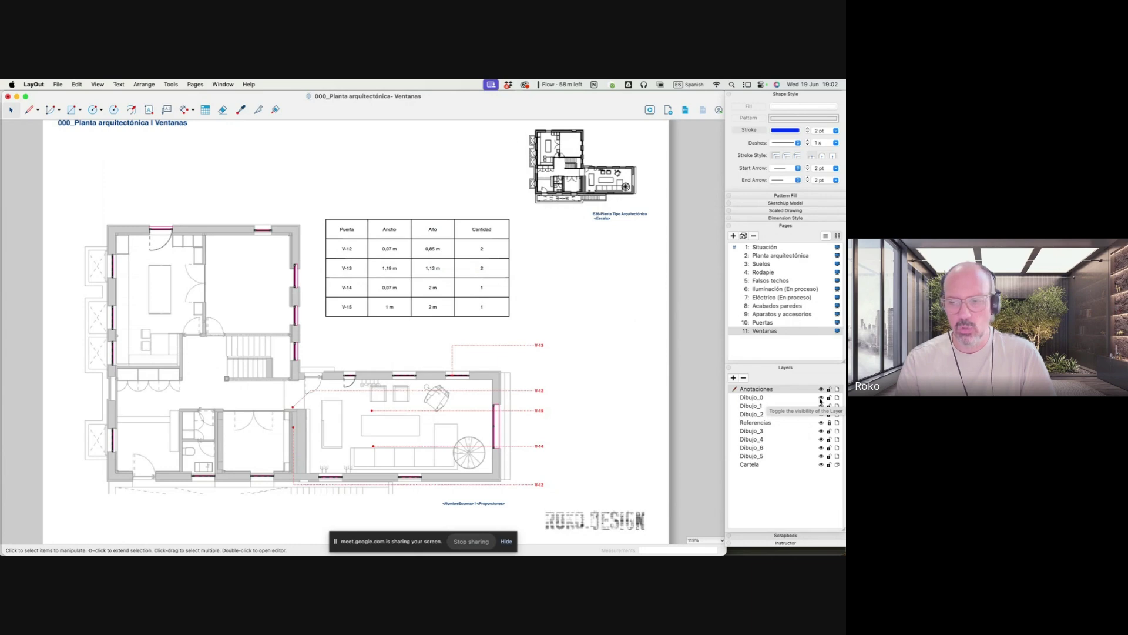
click(821, 398)
Reattach the leader line of the scene-name label below the plan
scroll(425, 523, down, 1)
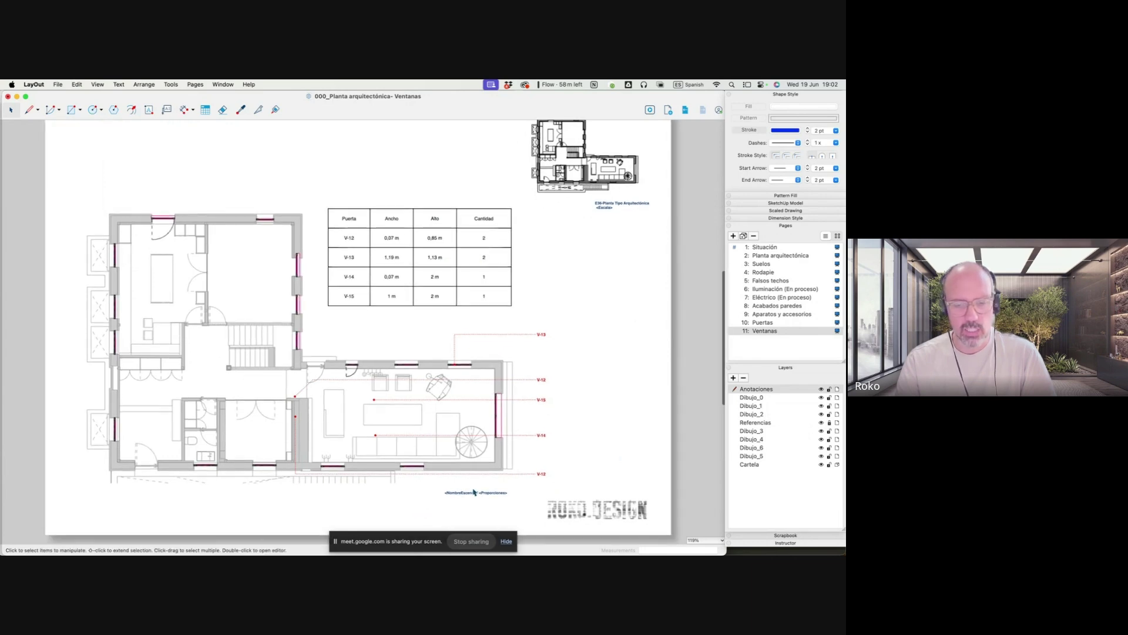
click(475, 492)
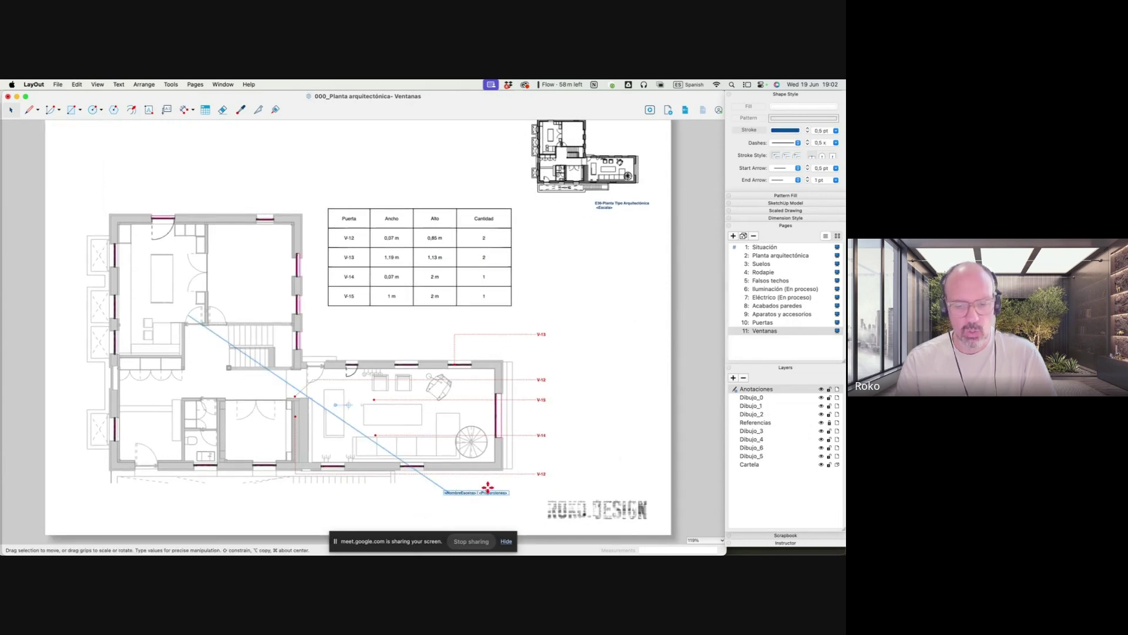
scroll(488, 487, up, 3)
scroll(408, 480, down, 2)
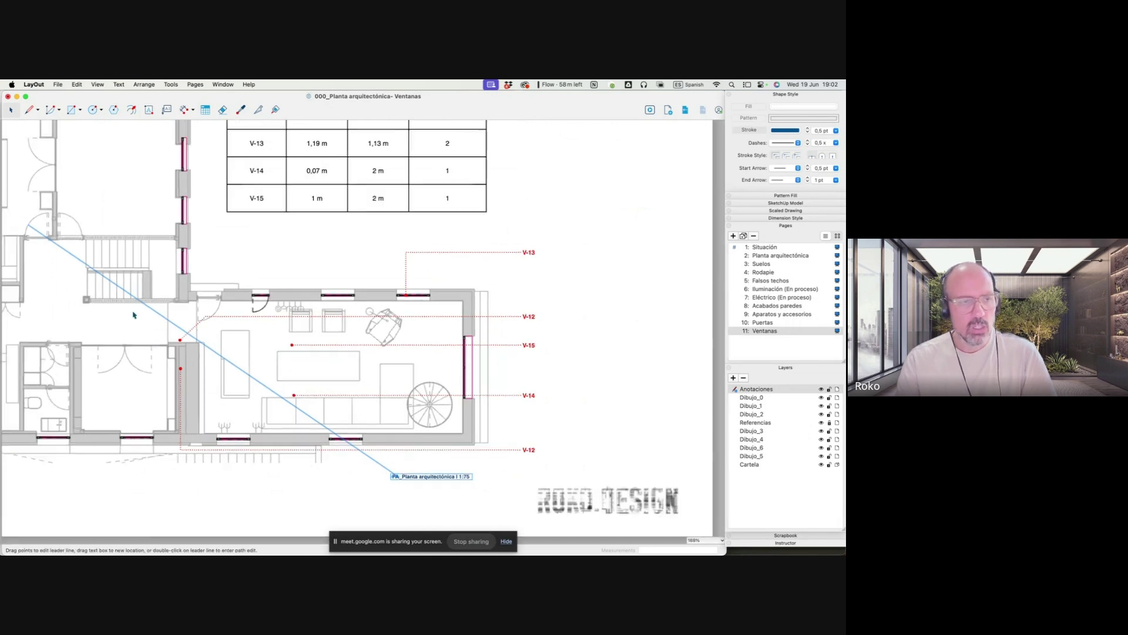
mouse_move(65, 242)
mouse_down()
mouse_move(240, 318)
mouse_move(277, 305)
mouse_up()
click(438, 506)
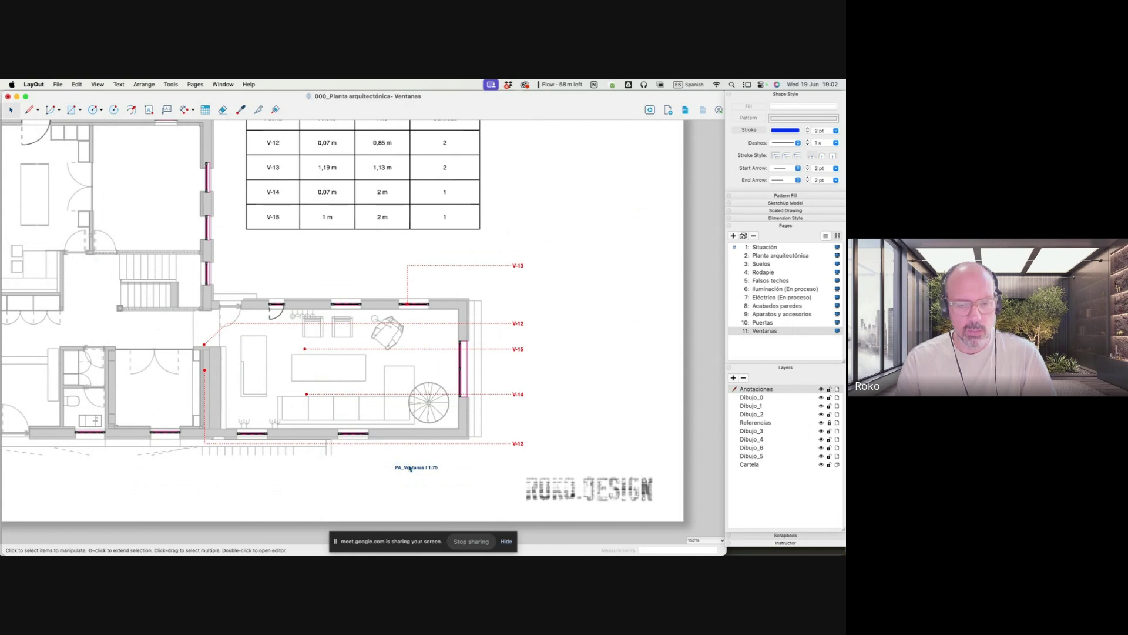
scroll(428, 470, up, 5)
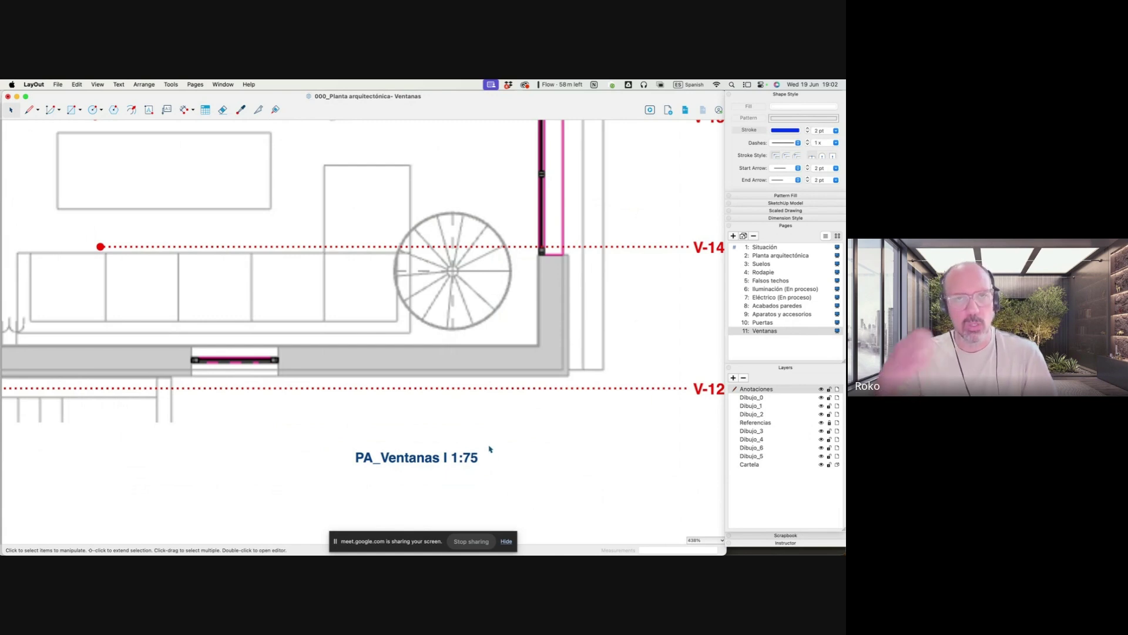
Shift the PA_Ventanas I 1:75 label slightly to the right
drag(450, 454, 515, 456)
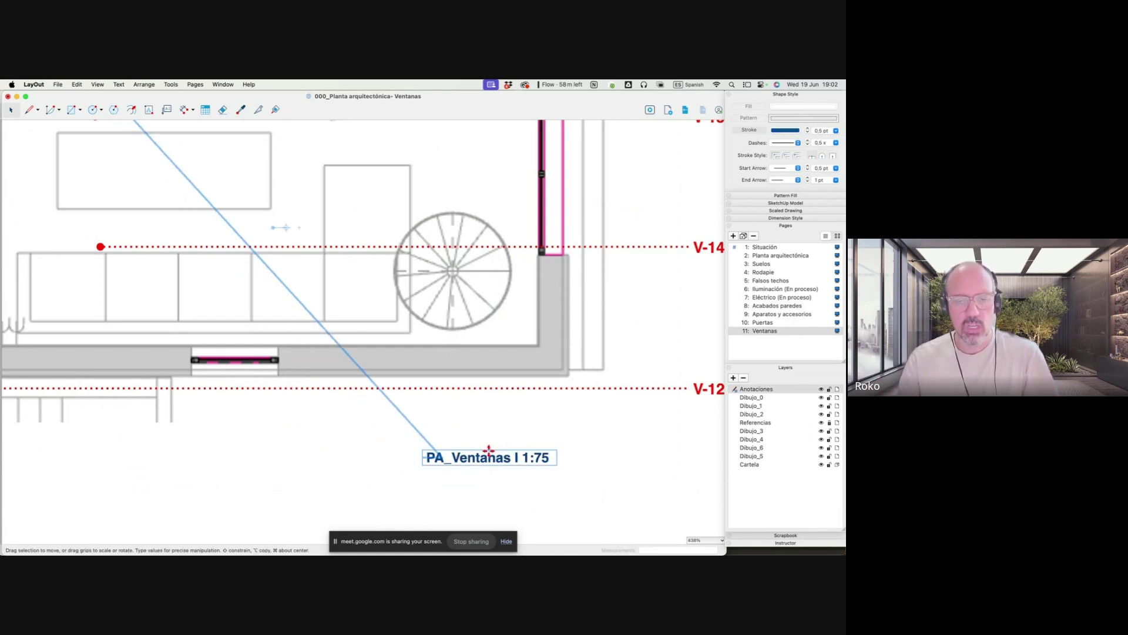
scroll(447, 453, down, 5)
scroll(423, 435, down, 5)
scroll(412, 422, up, 1)
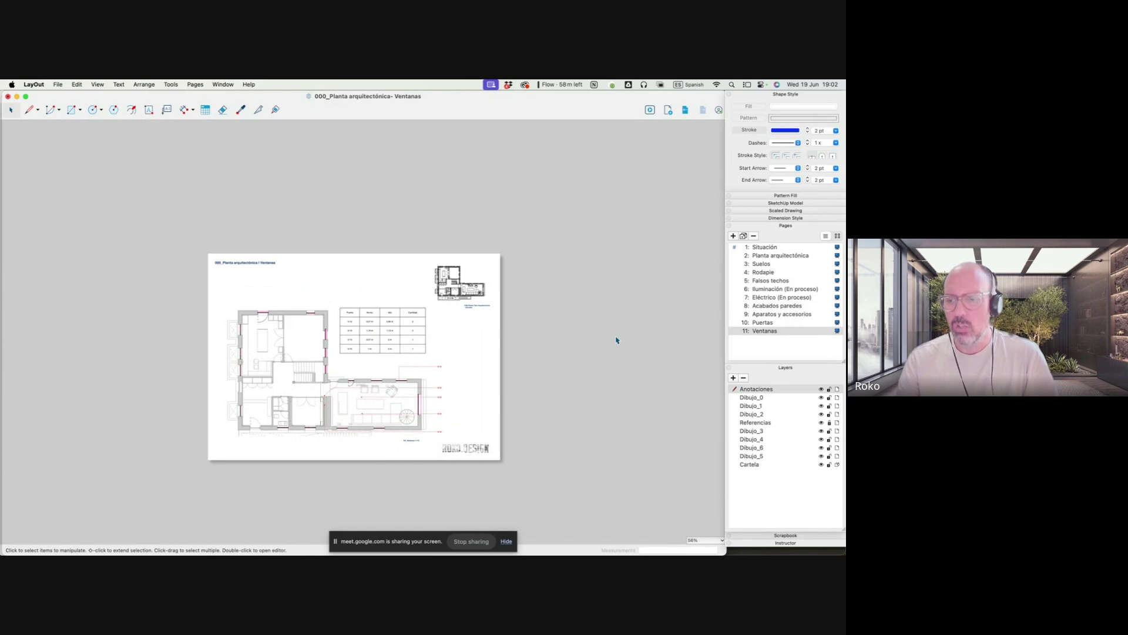
scroll(655, 315, up, 1)
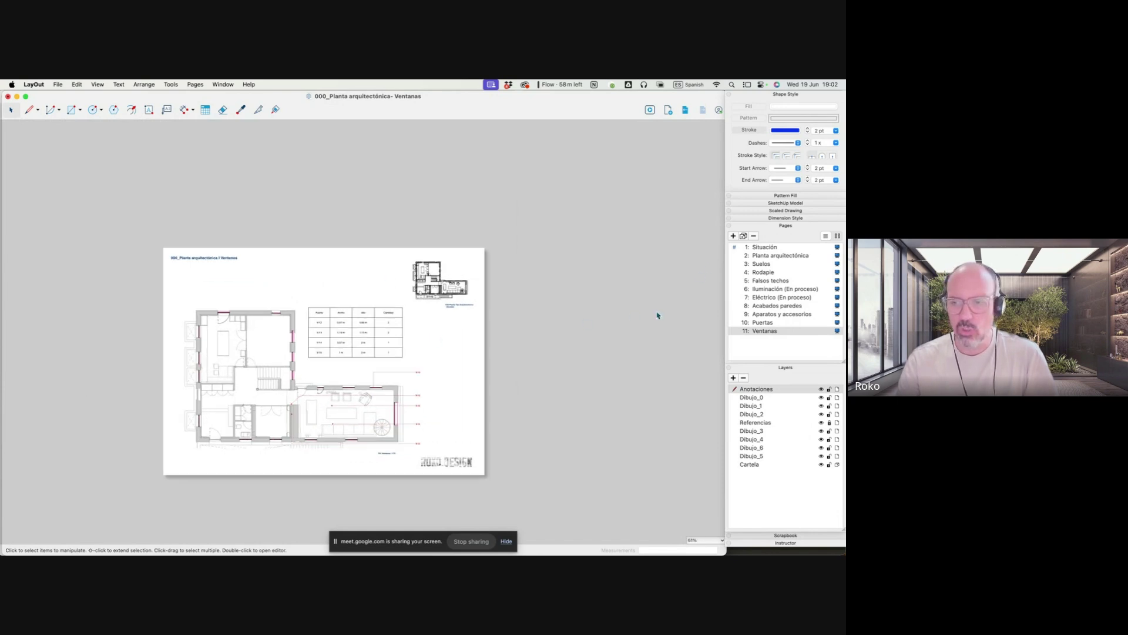
Add a new page after Ventanas named 'Mobiliario fijo'
click(744, 236)
scroll(191, 246, up, 5)
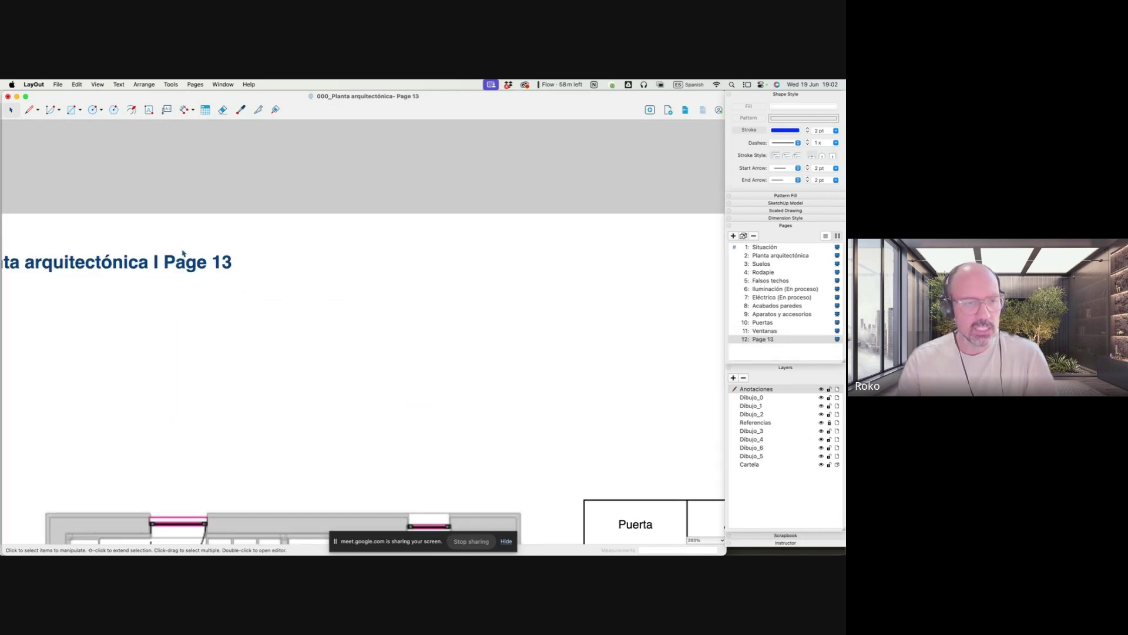
double_click(763, 340)
text(Mobi)
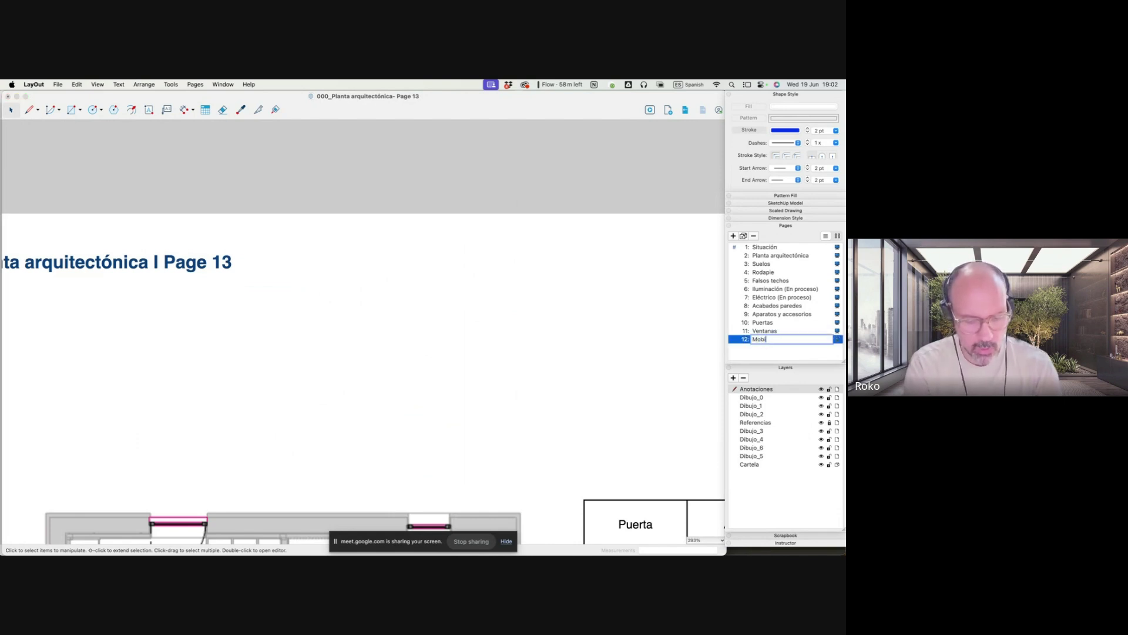
text(liario fijo)
key(Return)
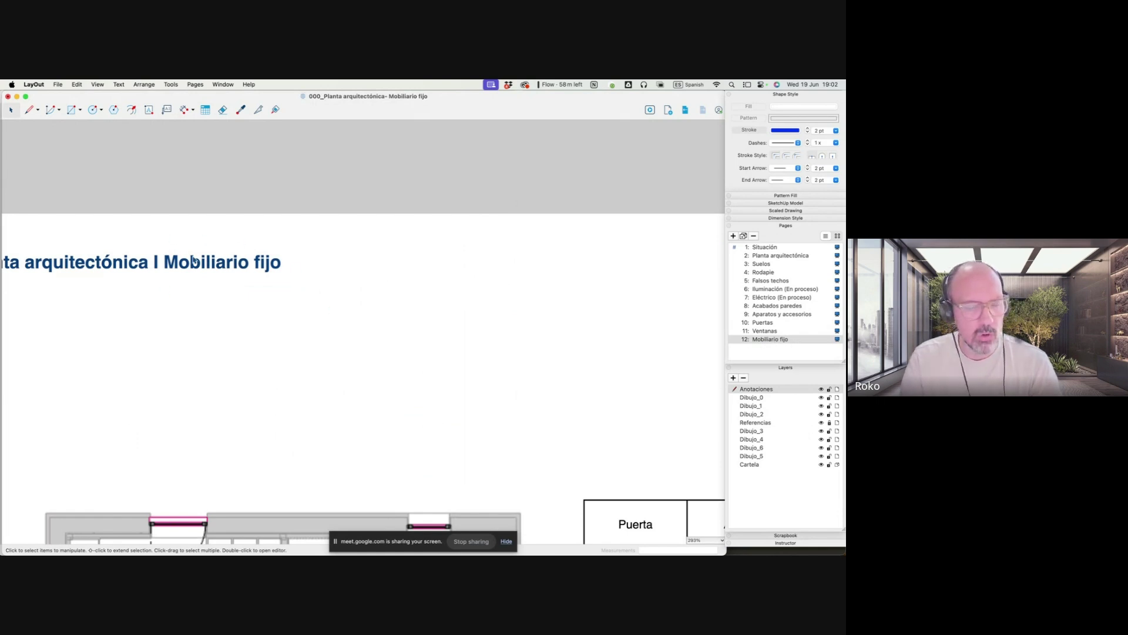
scroll(194, 260, down, 10)
scroll(321, 335, up, 1)
Delete the door table above the plan and show the viewport's SketchUp Model settings
click(307, 328)
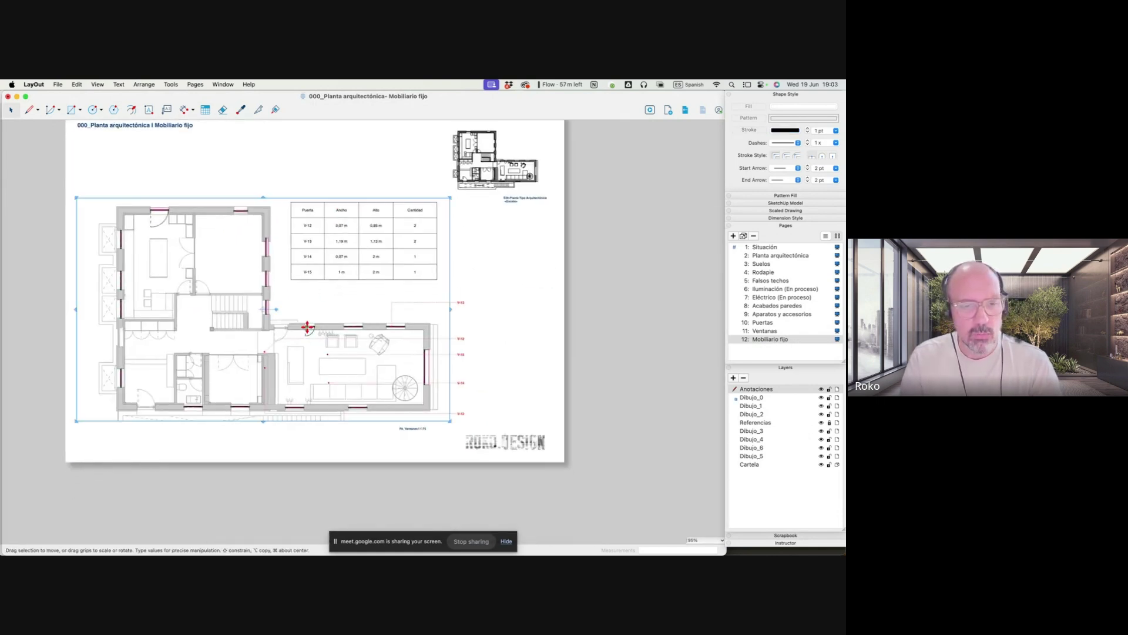
click(377, 244)
key(Delete)
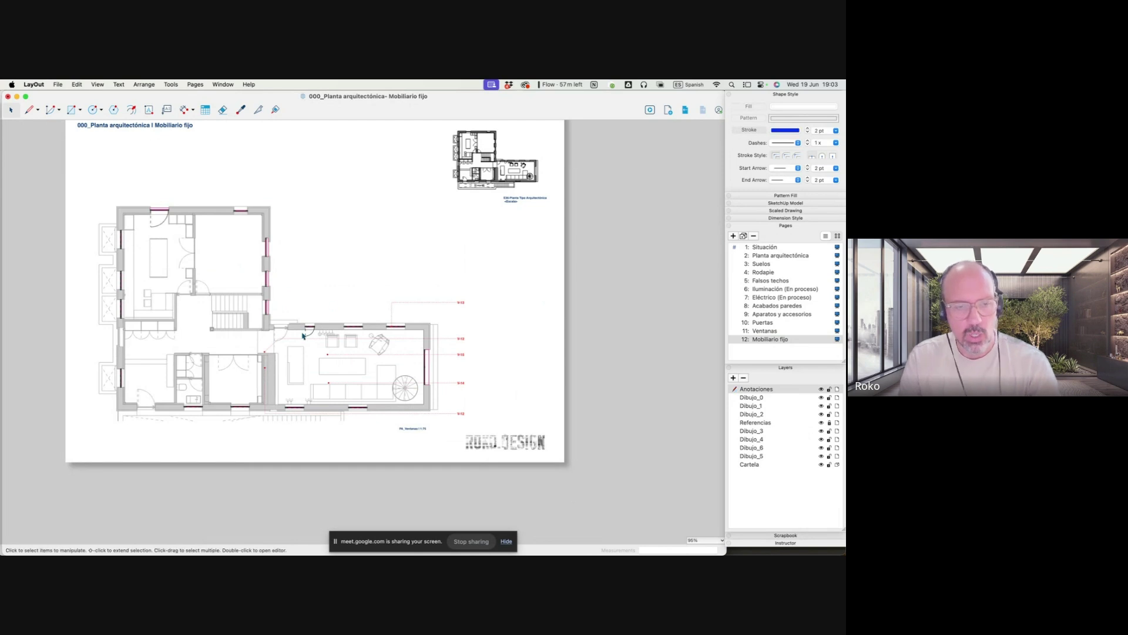
click(308, 328)
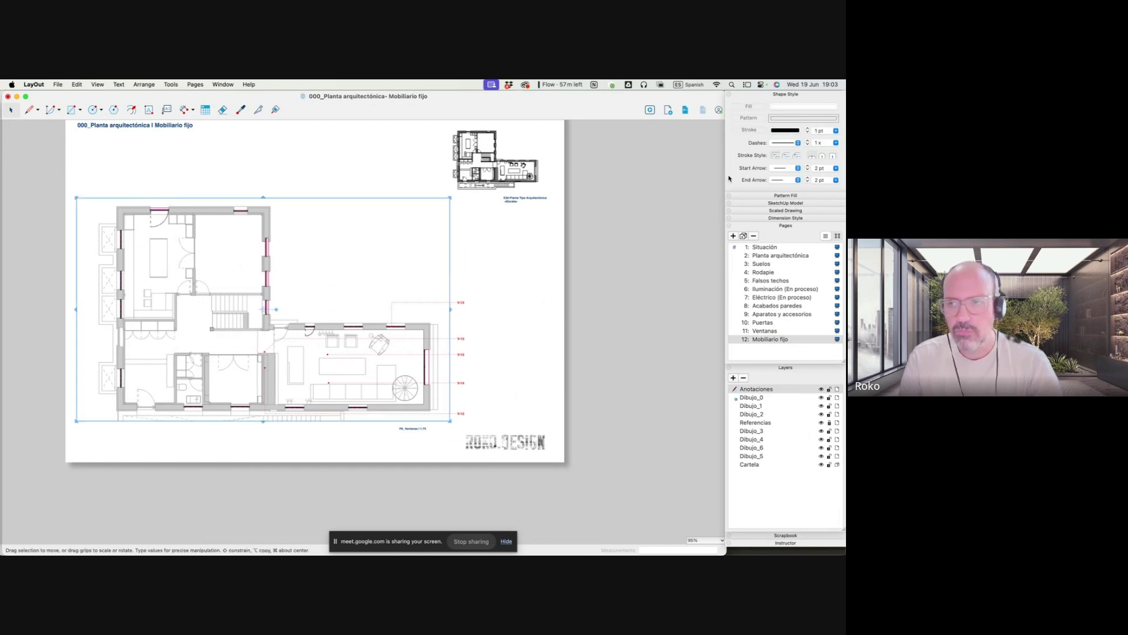
click(798, 203)
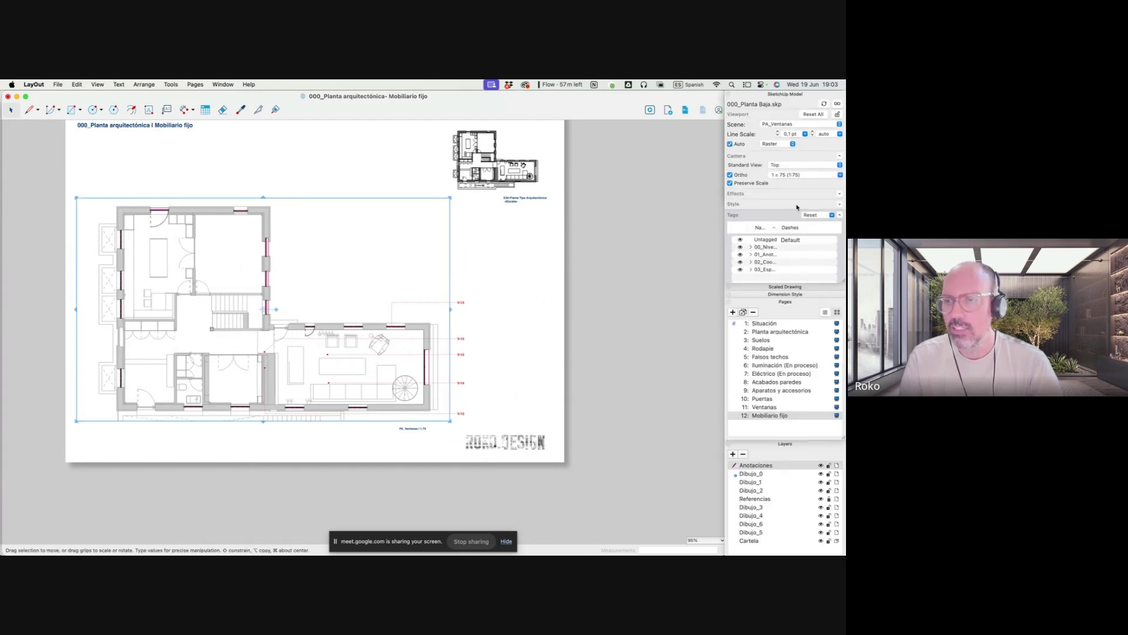
Switch the viewport to the PA_Mobiliario fijo scene and reset all overrides
click(841, 124)
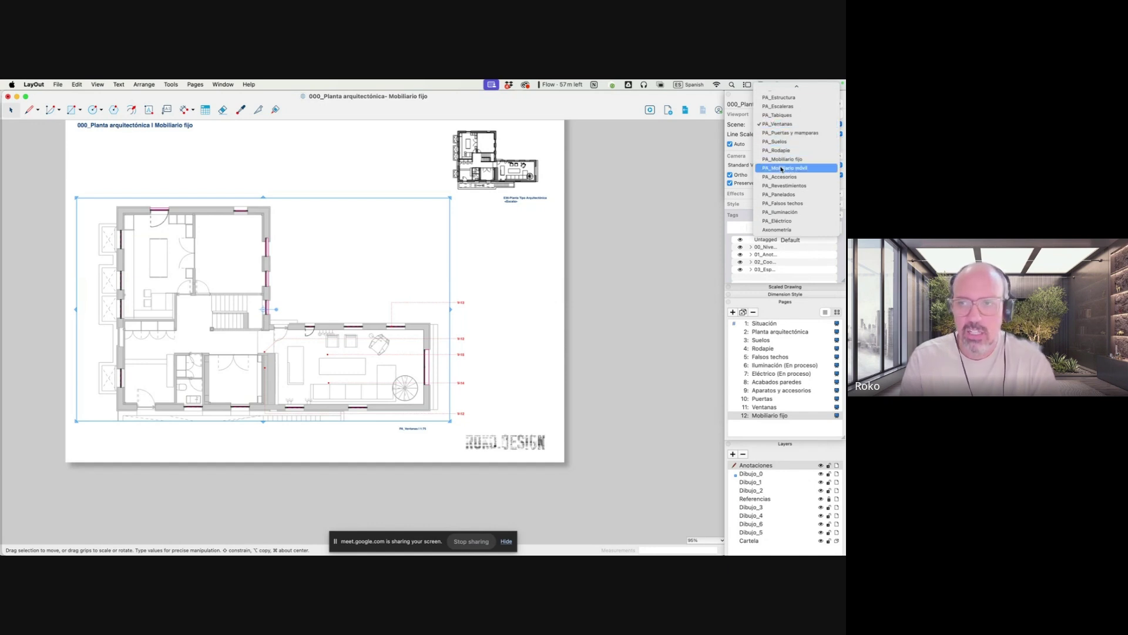
click(786, 160)
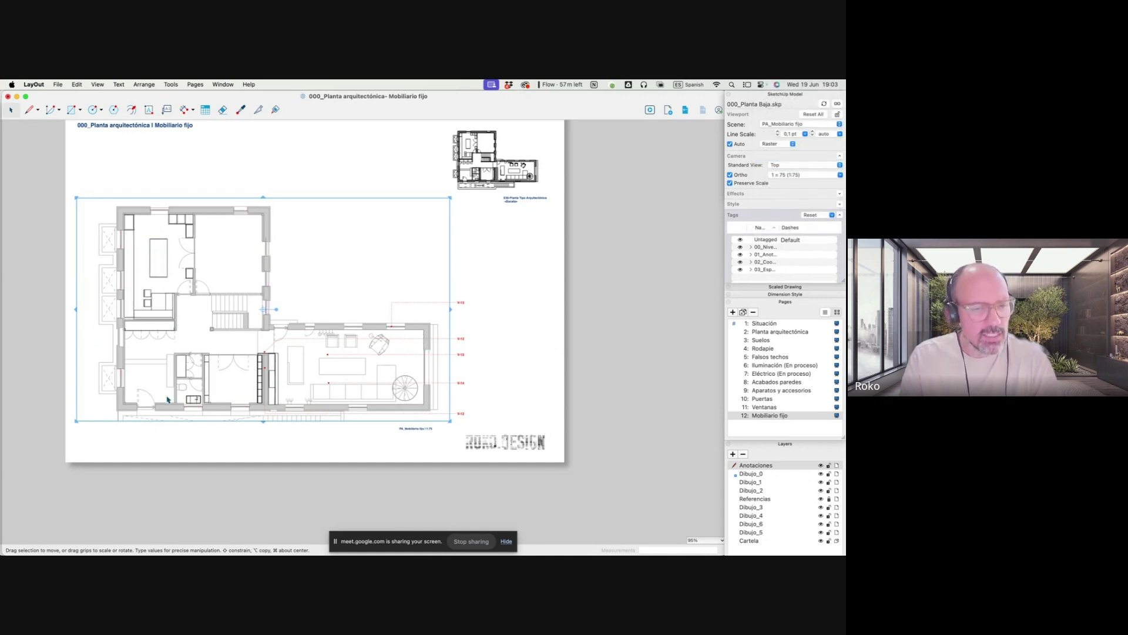
scroll(257, 370, up, 3)
scroll(314, 374, down, 2)
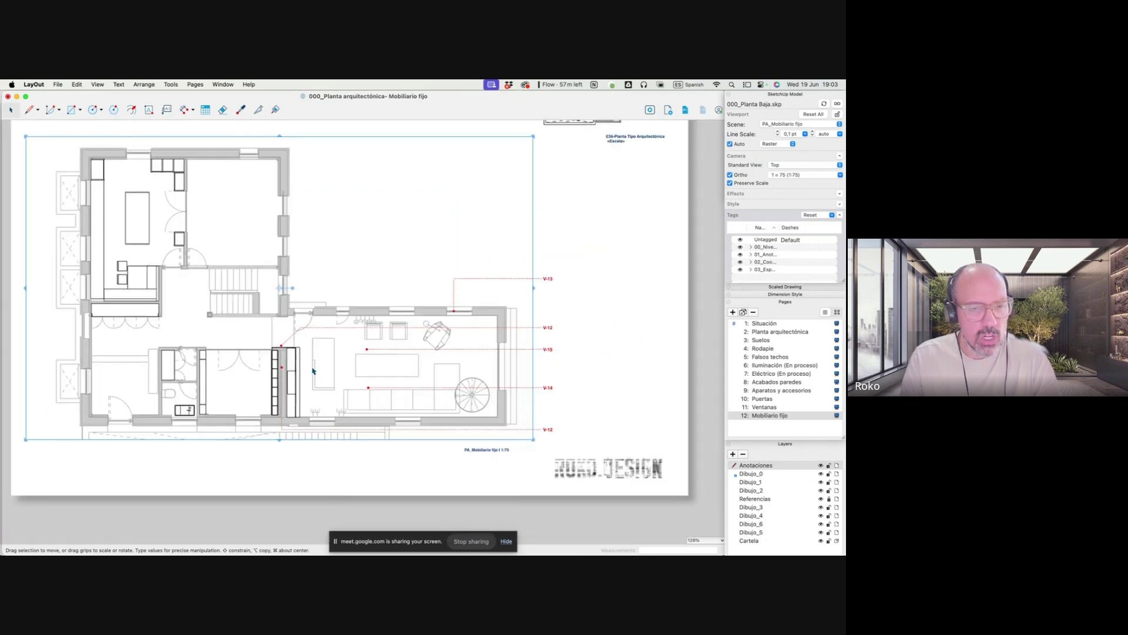
scroll(314, 374, down, 1)
scroll(316, 392, down, 1)
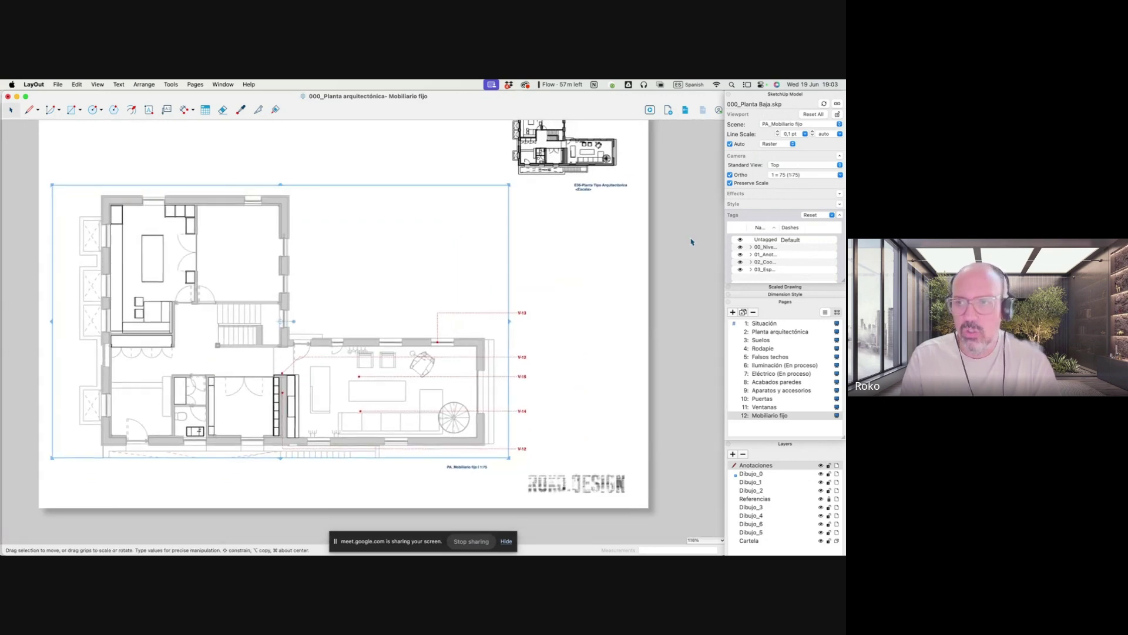
click(808, 115)
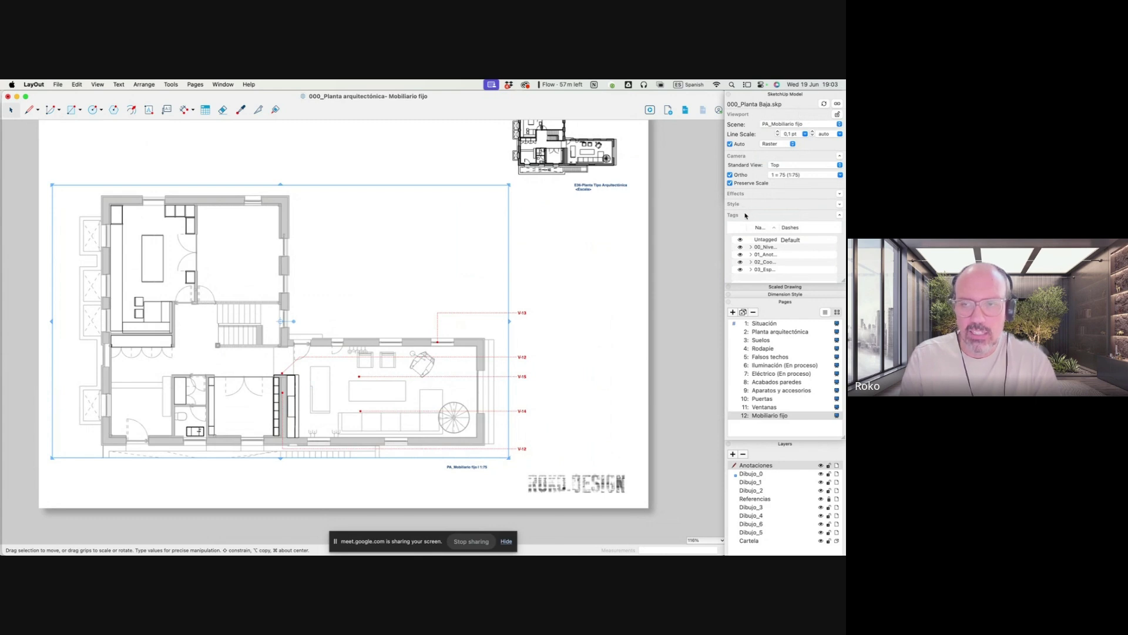
Expand the 02 coordination tag folder and enlarge the panel to read full tag names
click(751, 262)
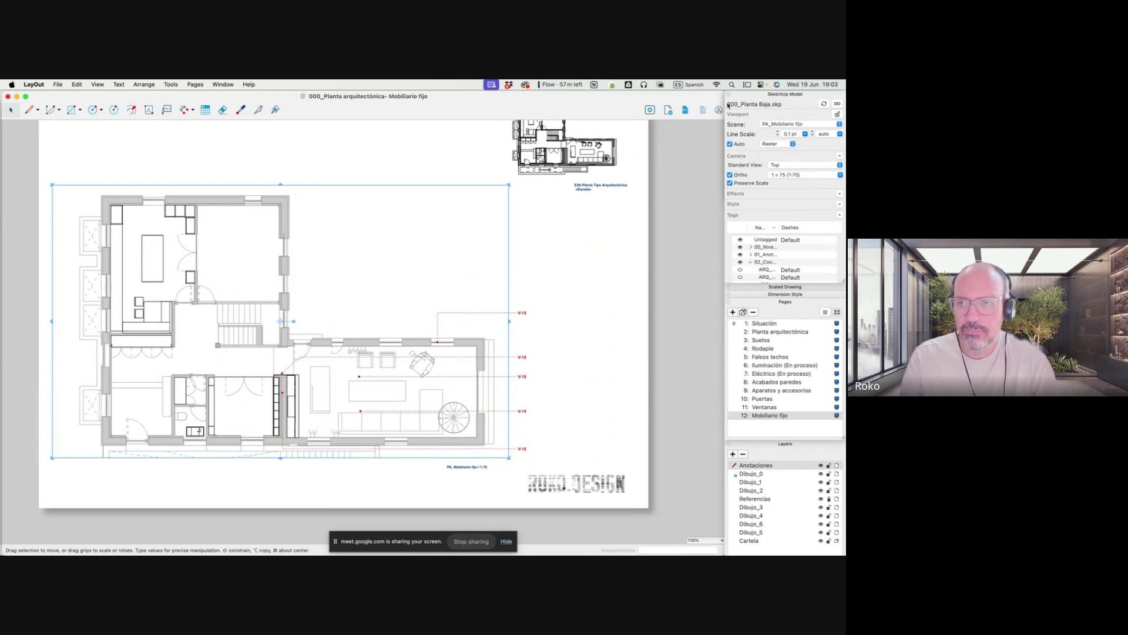
drag(844, 281, 845, 435)
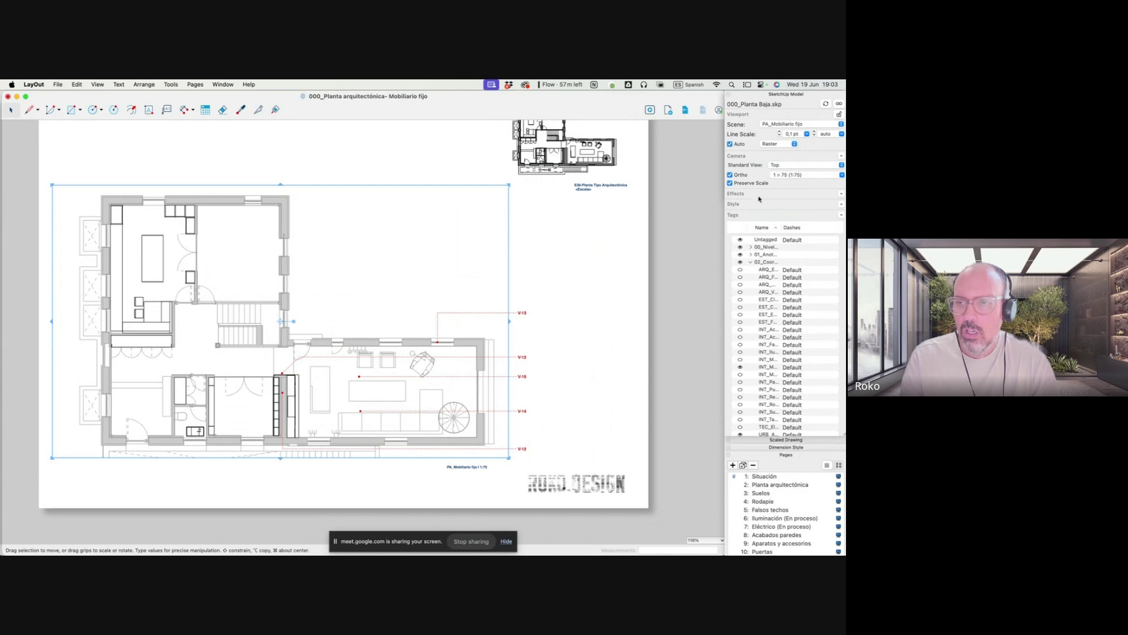
drag(738, 96, 602, 95)
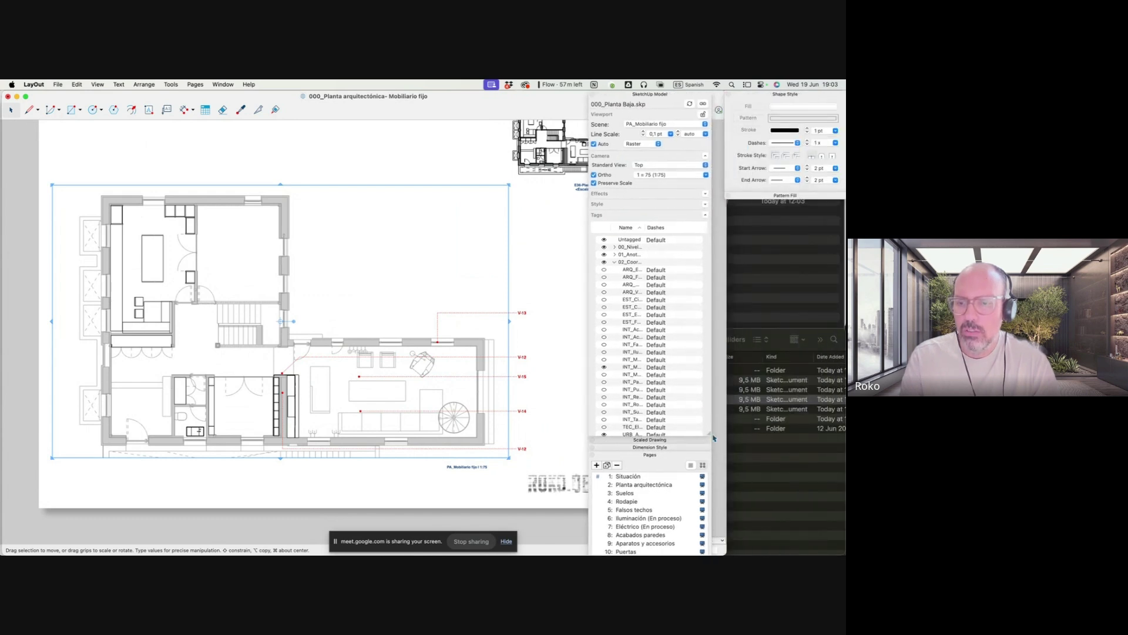
drag(712, 435, 844, 444)
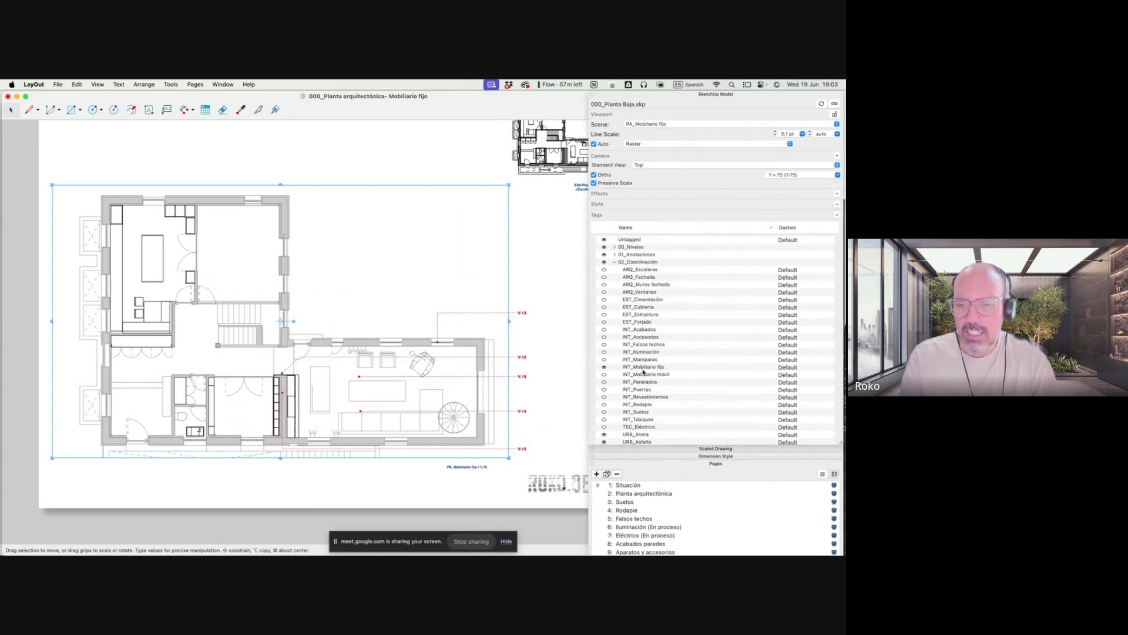
Give the INT_Mobiliario fijo tag a solid Strawberry pink line, 5 pt wide
double_click(776, 370)
click(735, 242)
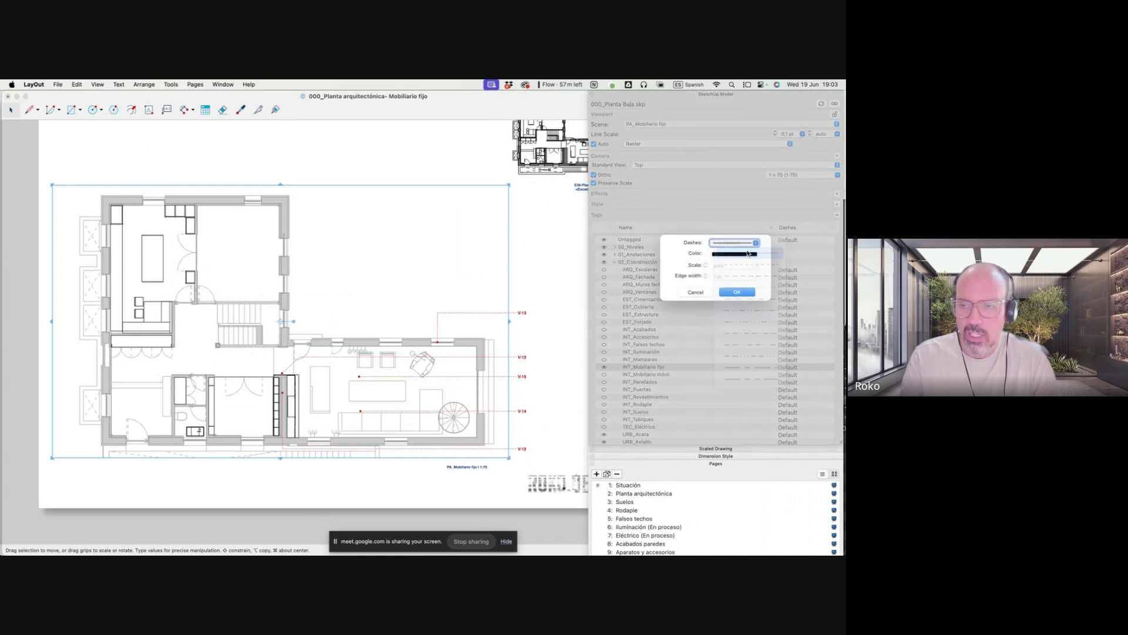
click(748, 253)
click(522, 320)
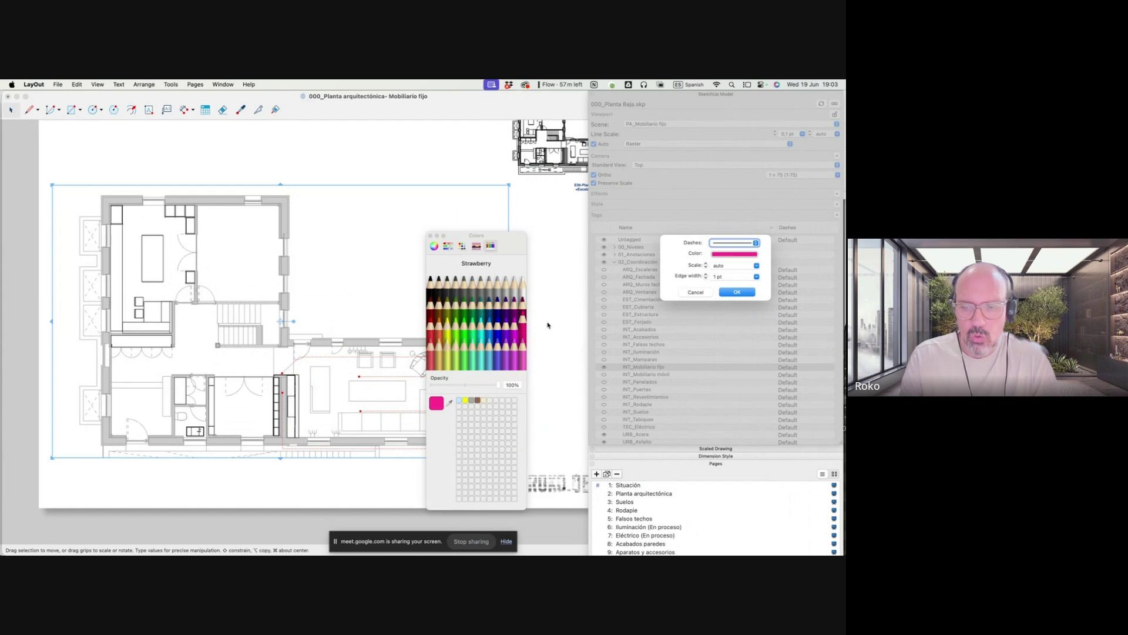
click(730, 279)
text(5)
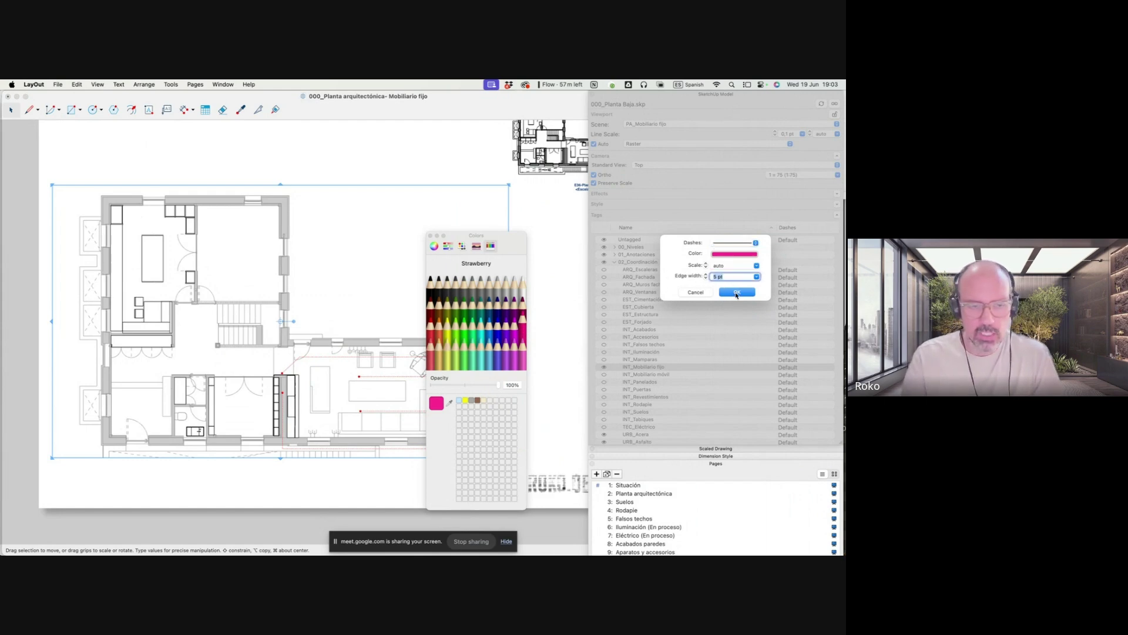
key(Return)
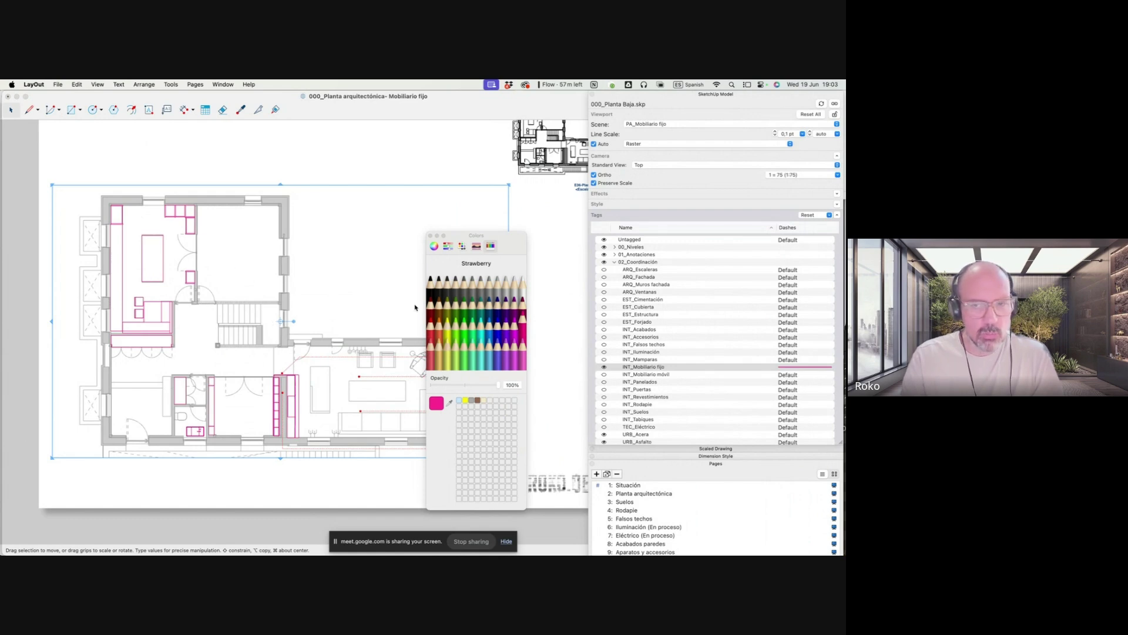
Dismiss the colour picker, reposition the document window and fit the whole page in view
click(430, 235)
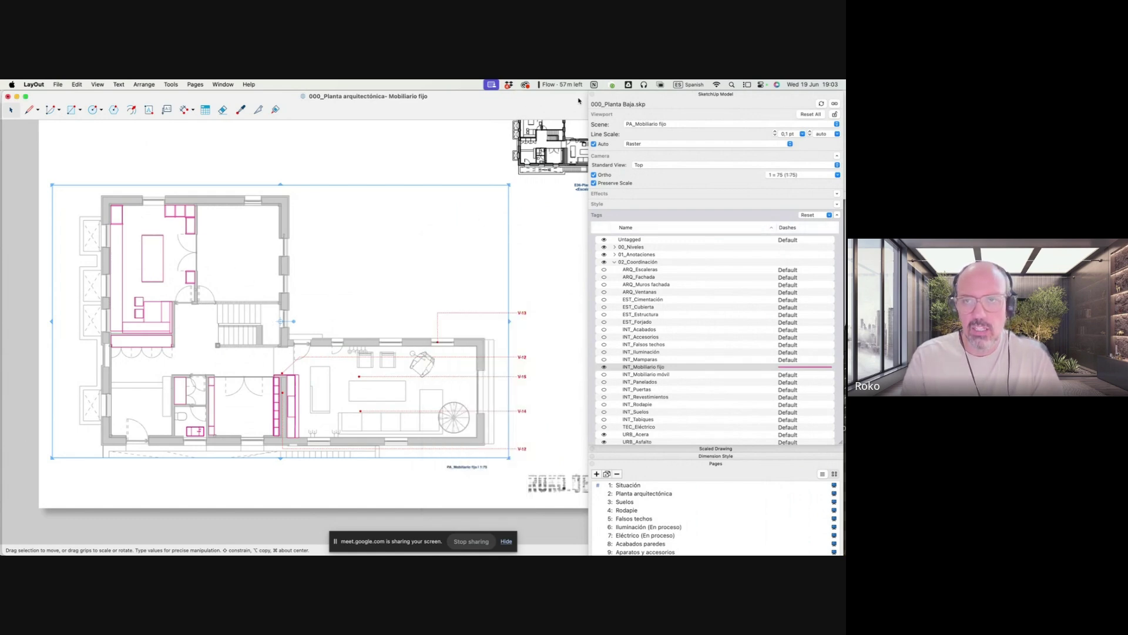
drag(608, 97, 497, 105)
drag(540, 99, 549, 99)
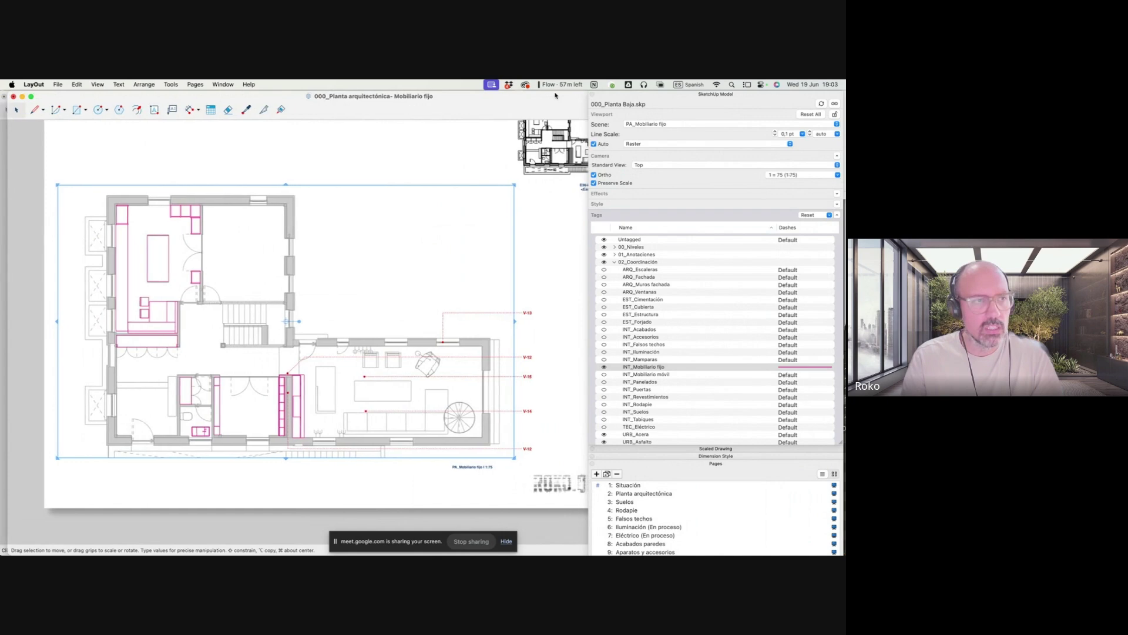
click(50, 251)
key(super+shift+f)
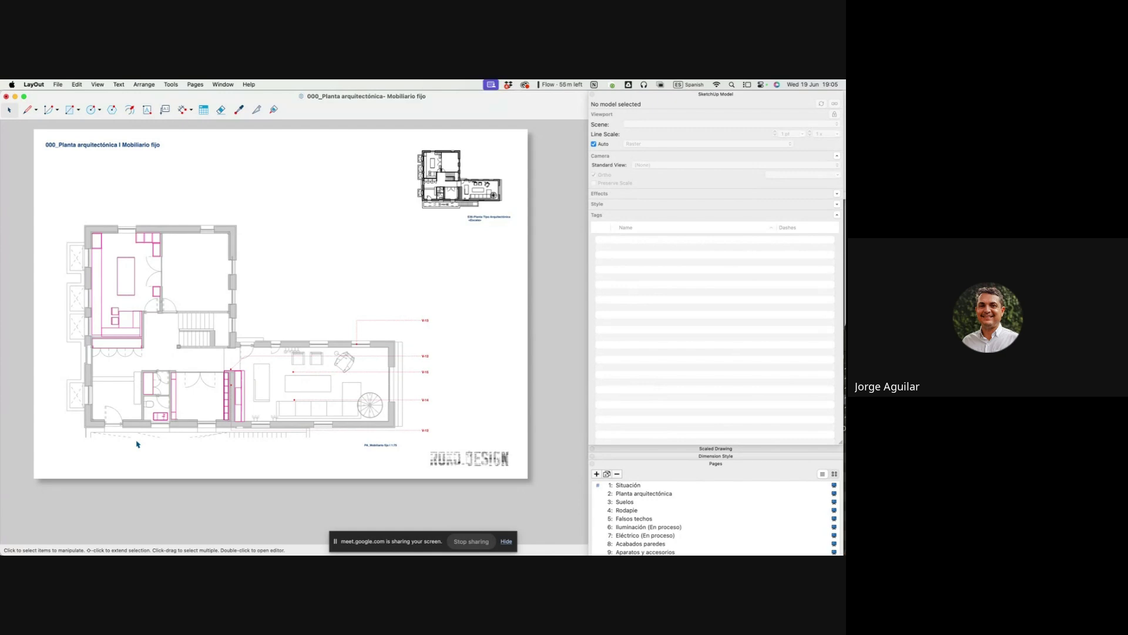
Zoom in on the plan and fold away the SketchUp Model settings panel
scroll(263, 307, up, 1)
scroll(260, 315, up, 1)
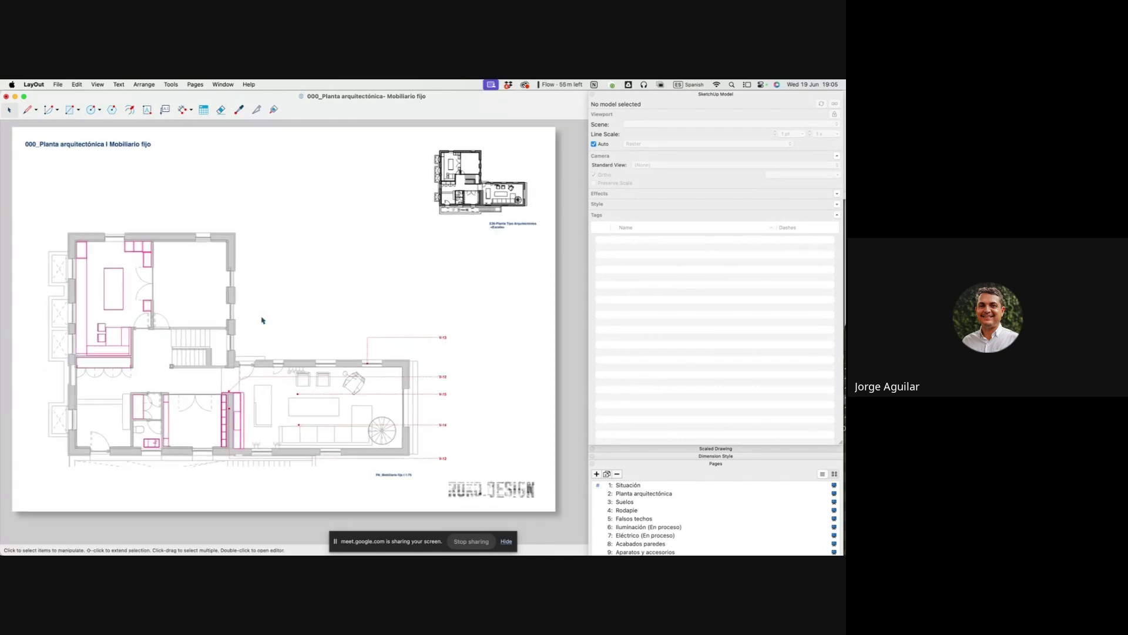
scroll(270, 315, up, 1)
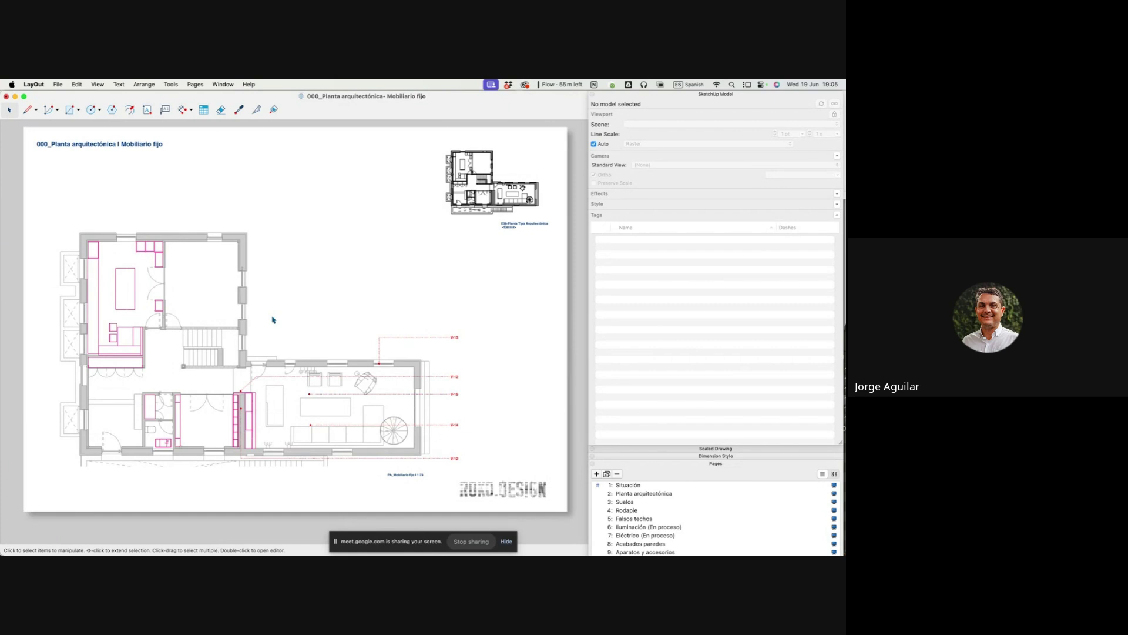
click(689, 95)
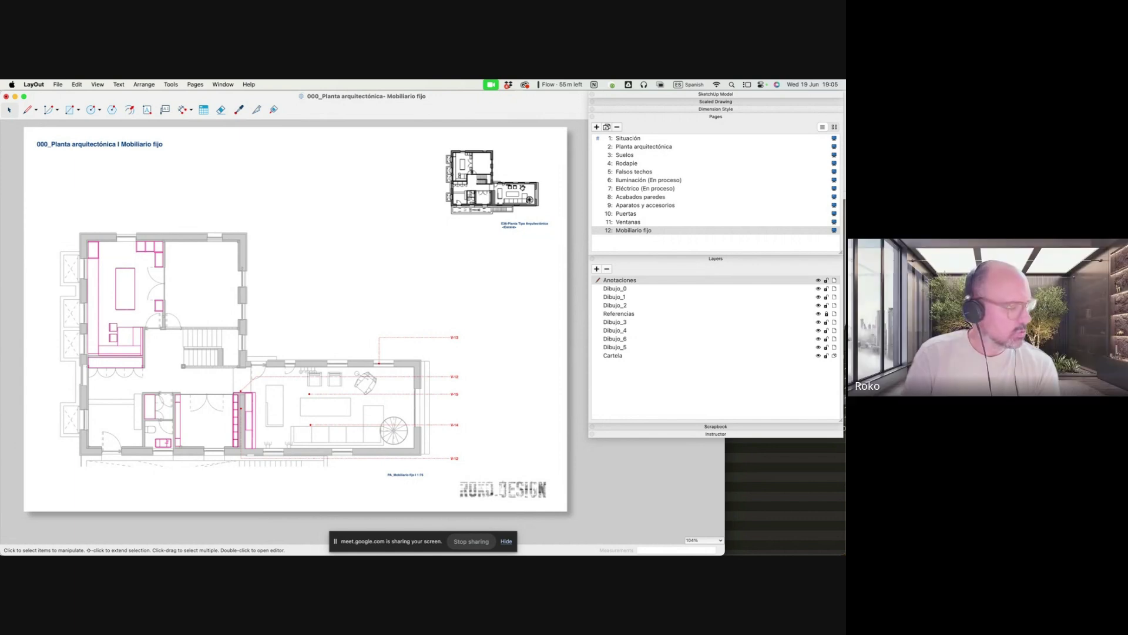
Bring SketchUp to the front, collapse the Scenes panel and move the tray aside
key(super+Tab)
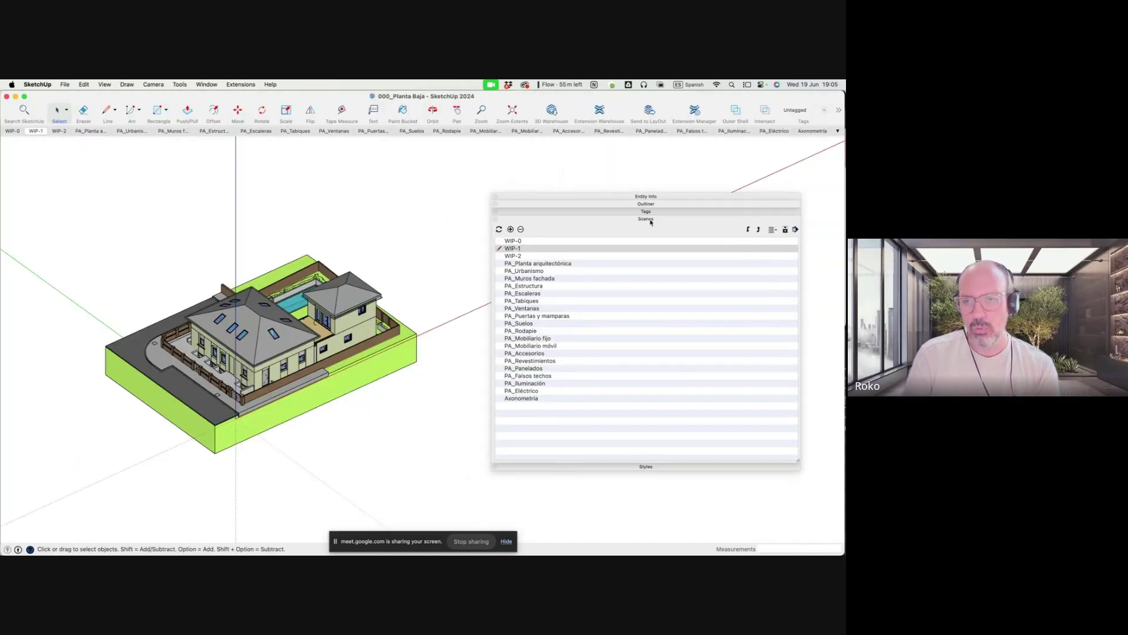
click(646, 218)
drag(768, 196, 605, 187)
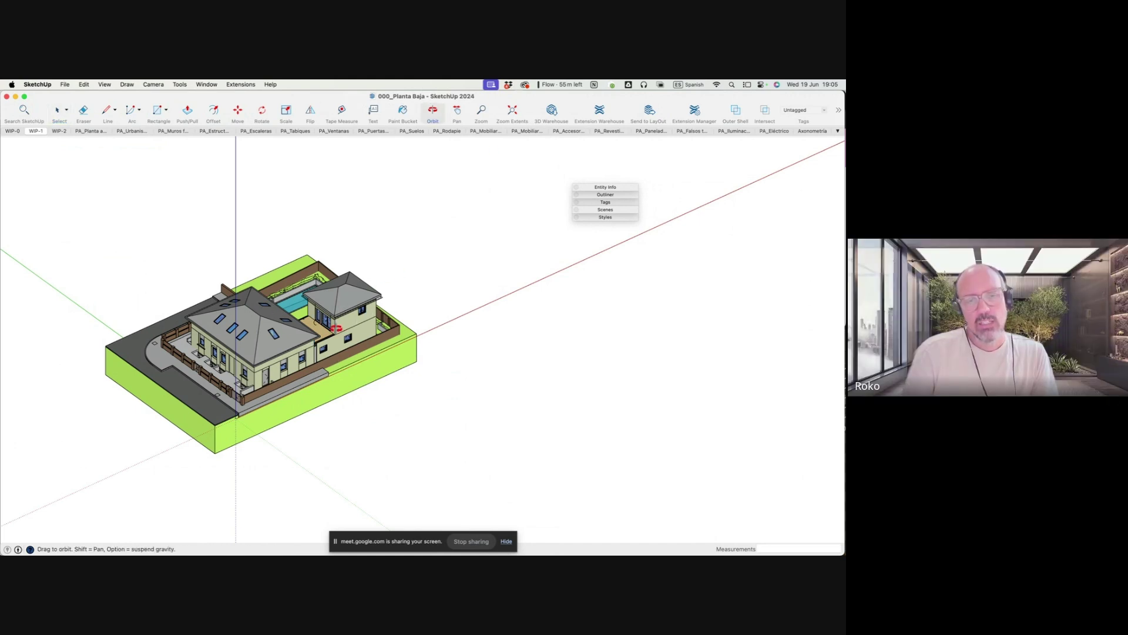
Zoom and pan to frame the 000_Planta Baja house model
scroll(320, 335, up, 2)
scroll(321, 335, up, 3)
scroll(321, 335, down, 2)
scroll(340, 329, down, 2)
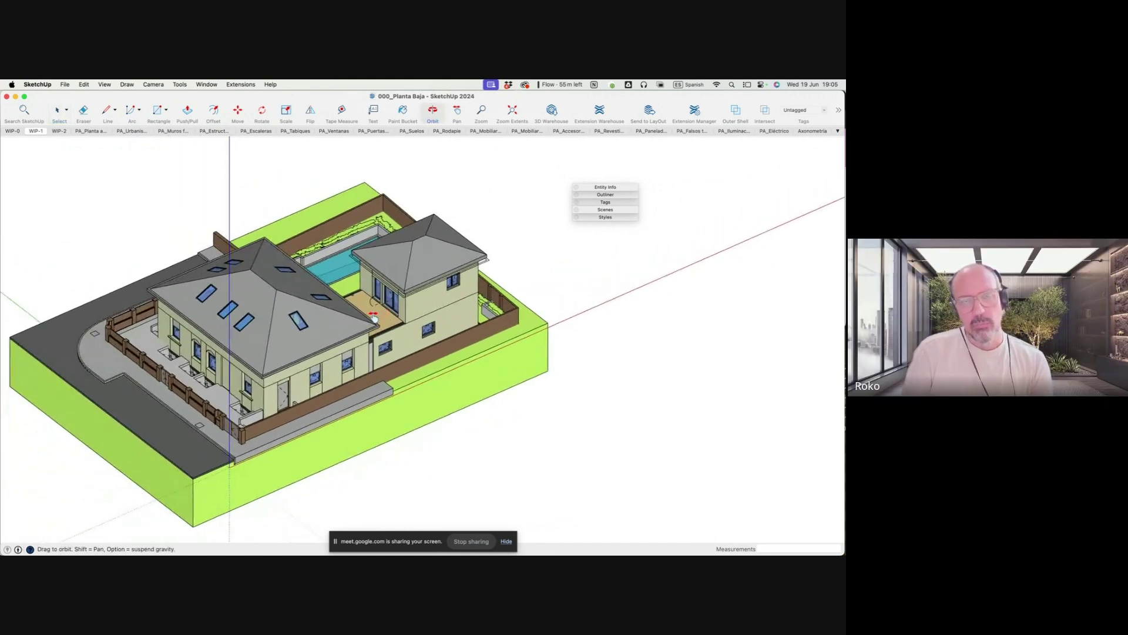
scroll(365, 323, down, 1)
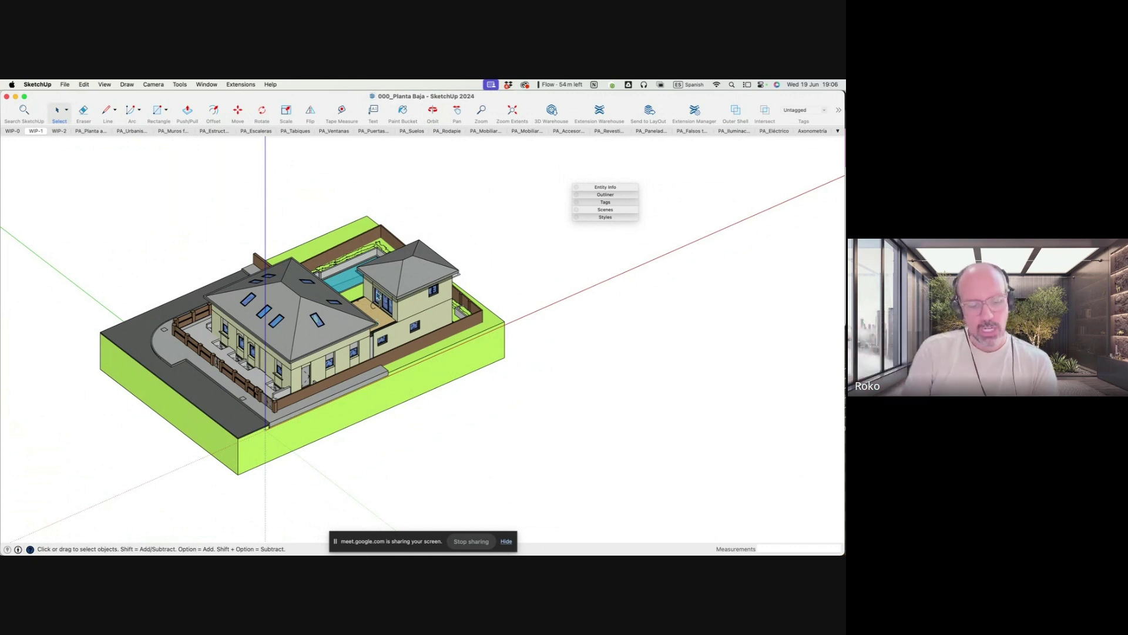
scroll(423, 259, right, 3)
scroll(464, 164, right, 2)
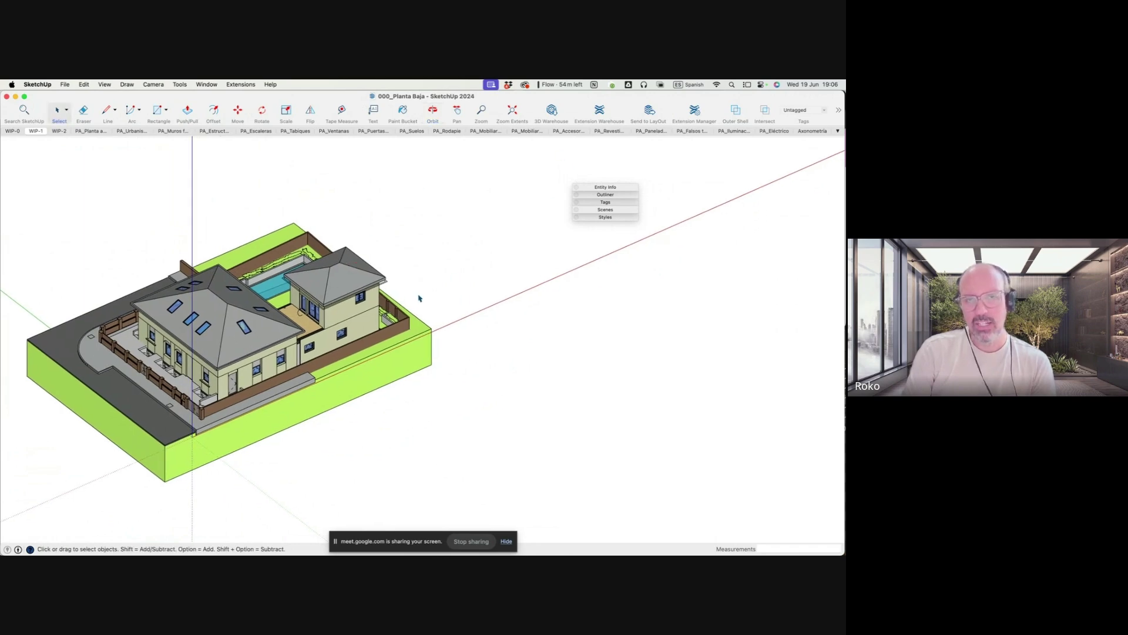
scroll(354, 316, up, 5)
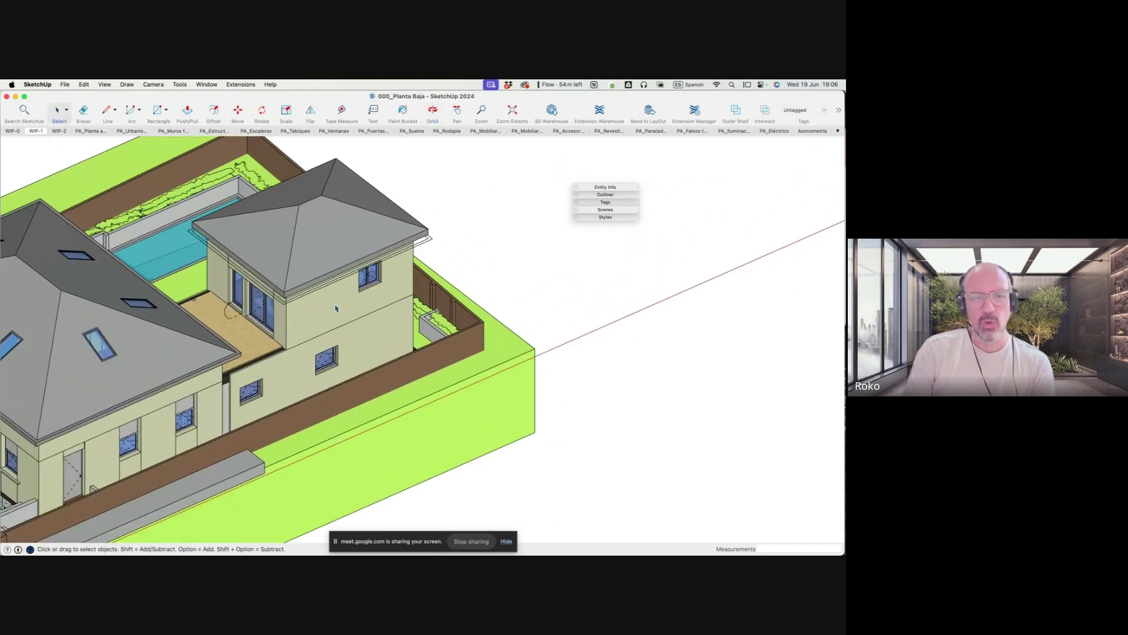
Select the house model group, enter it for editing, then leave it
click(333, 310)
double_click(330, 309)
scroll(352, 306, down, 3)
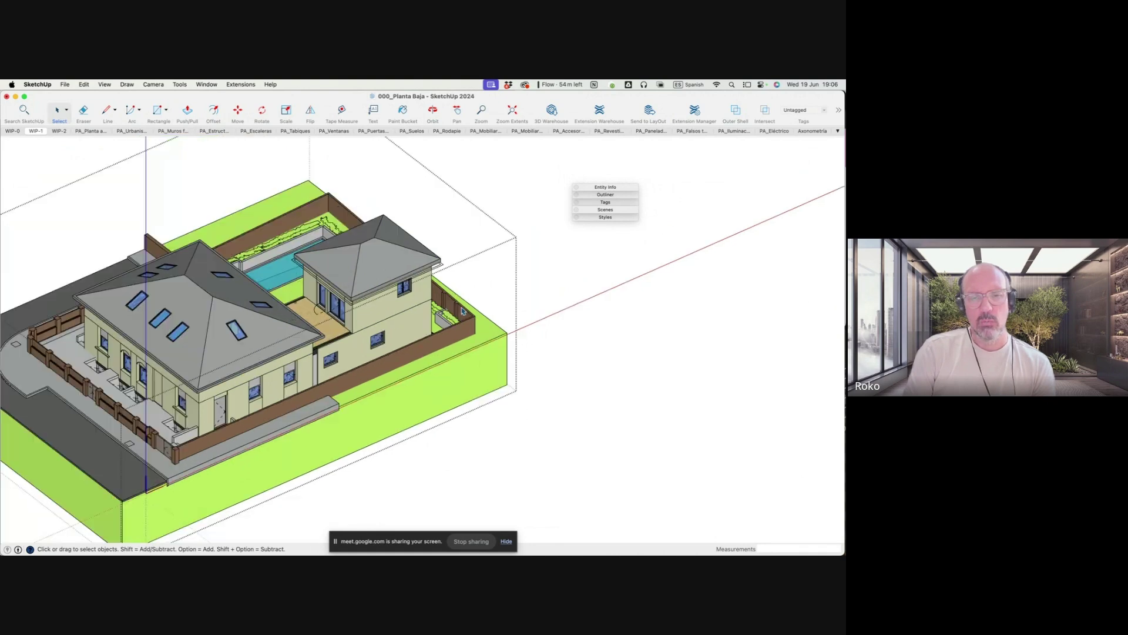
scroll(464, 310, down, 3)
click(498, 292)
Draw a rectangle beside the house and Push/Pull it up into a box
key(r)
shift+middle_drag(487, 297, 345, 313)
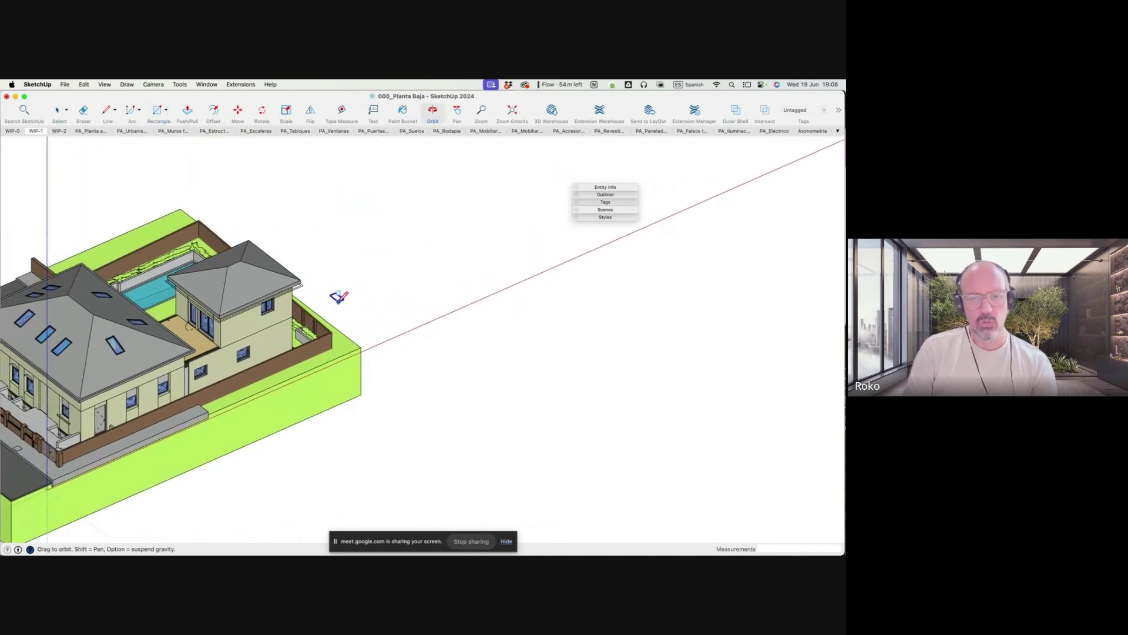
click(328, 300)
click(470, 323)
key(p)
click(378, 328)
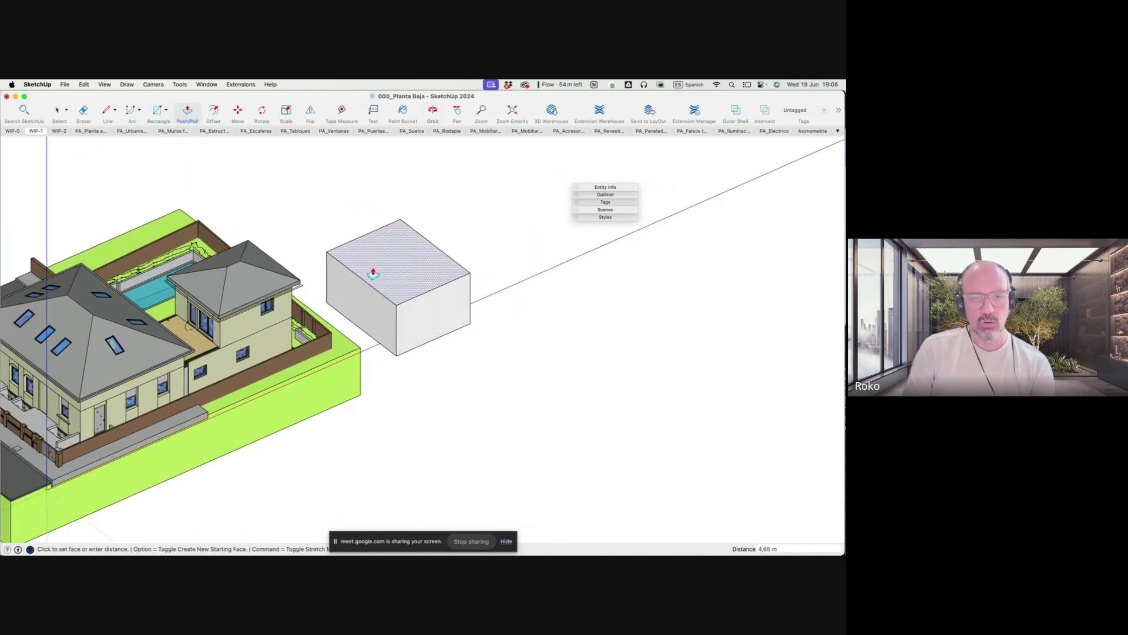
click(386, 264)
key(space)
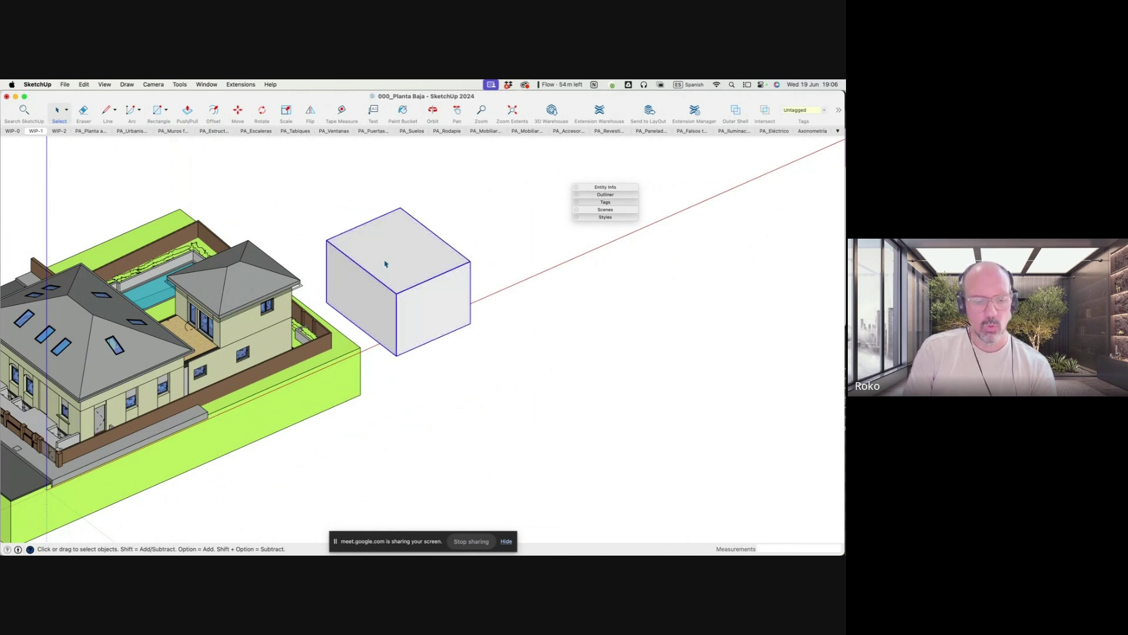
Paint the box red with a crayon colour from the Paint Bucket
key(b)
click(324, 219)
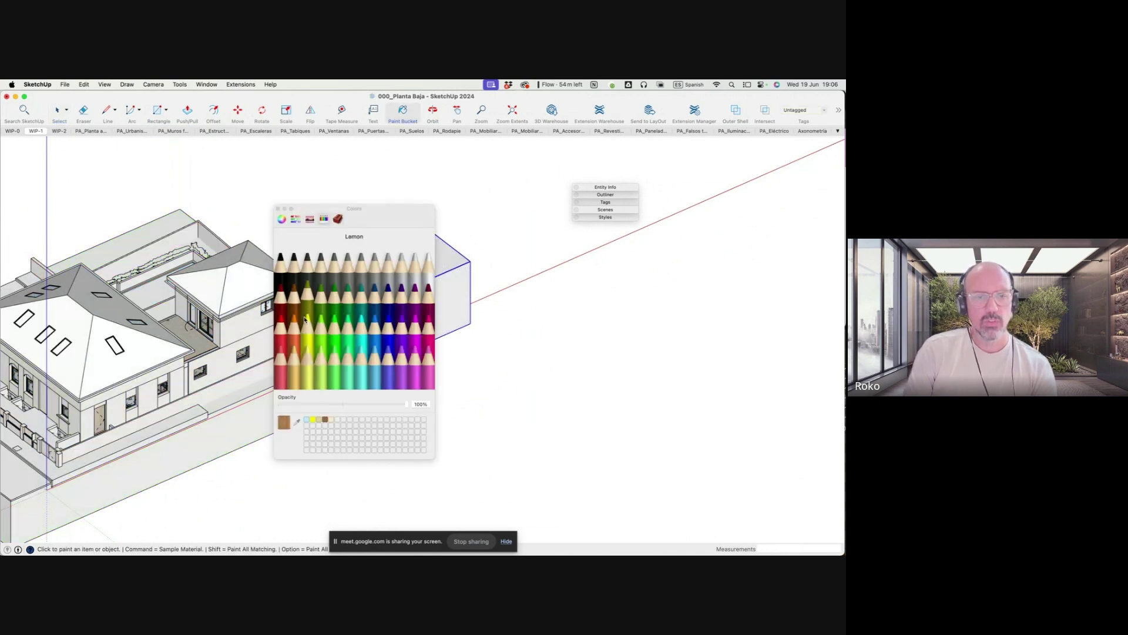
click(285, 333)
click(278, 208)
click(388, 247)
key(space)
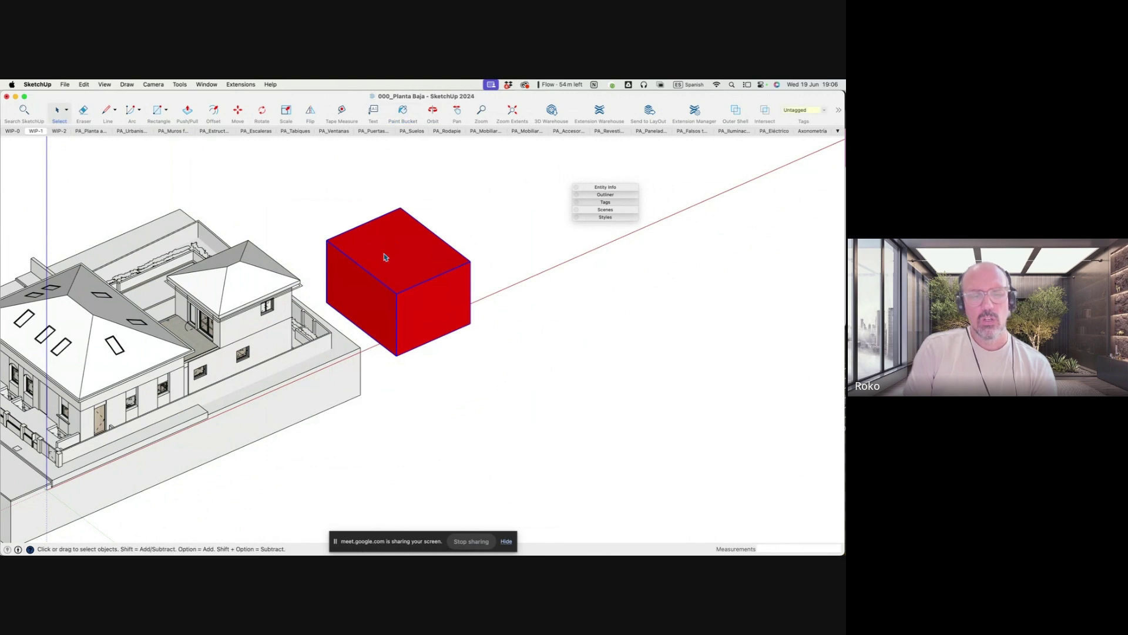
Move the red box over the house's courtyard
scroll(394, 264, down, 5)
scroll(399, 272, up, 2)
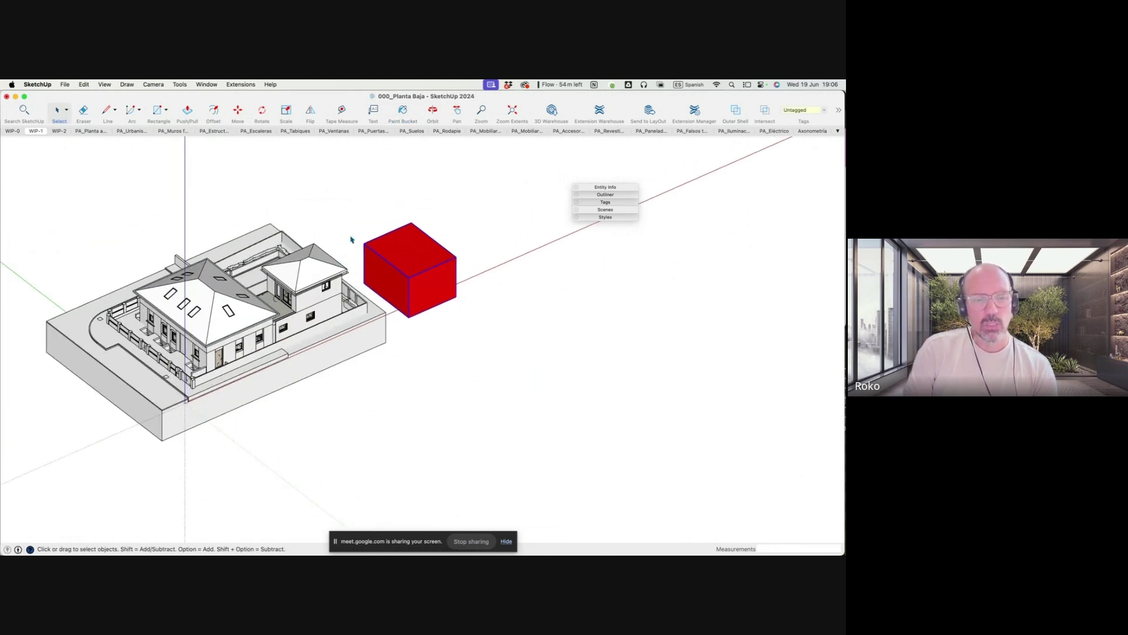
scroll(398, 272, up, 2)
key(m)
click(499, 340)
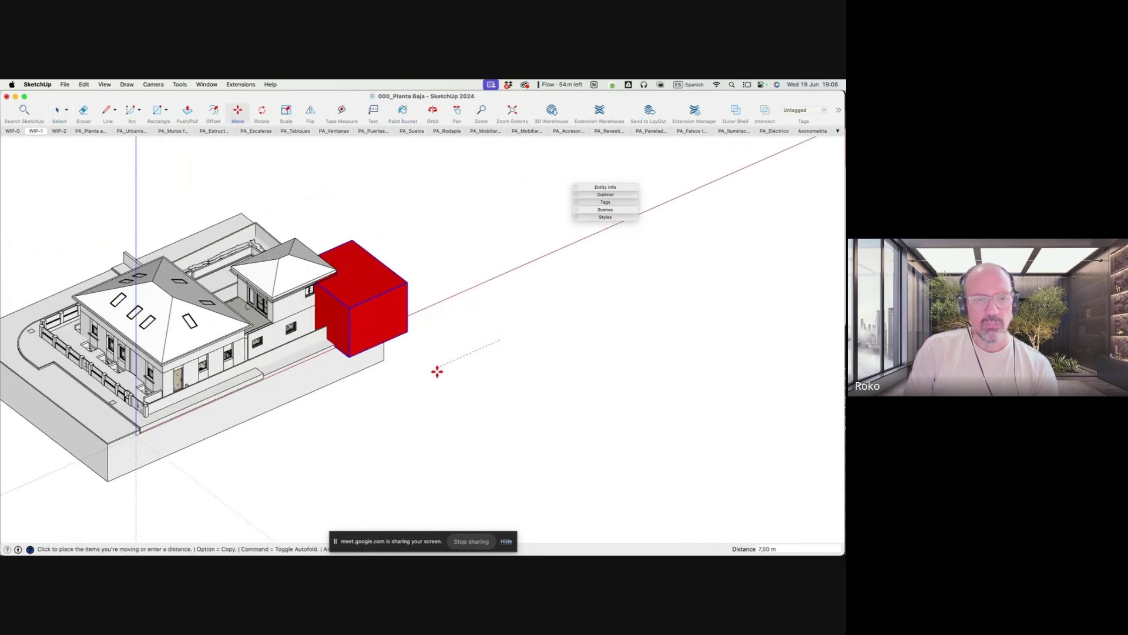
click(433, 374)
key(space)
scroll(351, 331, up, 2)
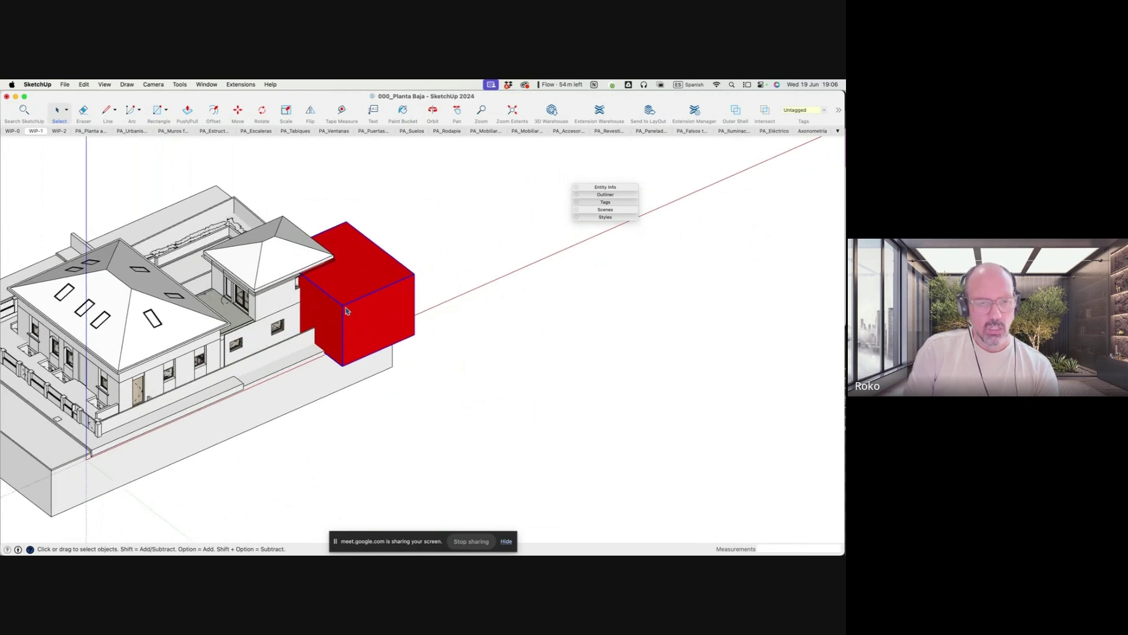
middle_drag(339, 274, 376, 282)
scroll(376, 283, down, 2)
key(m)
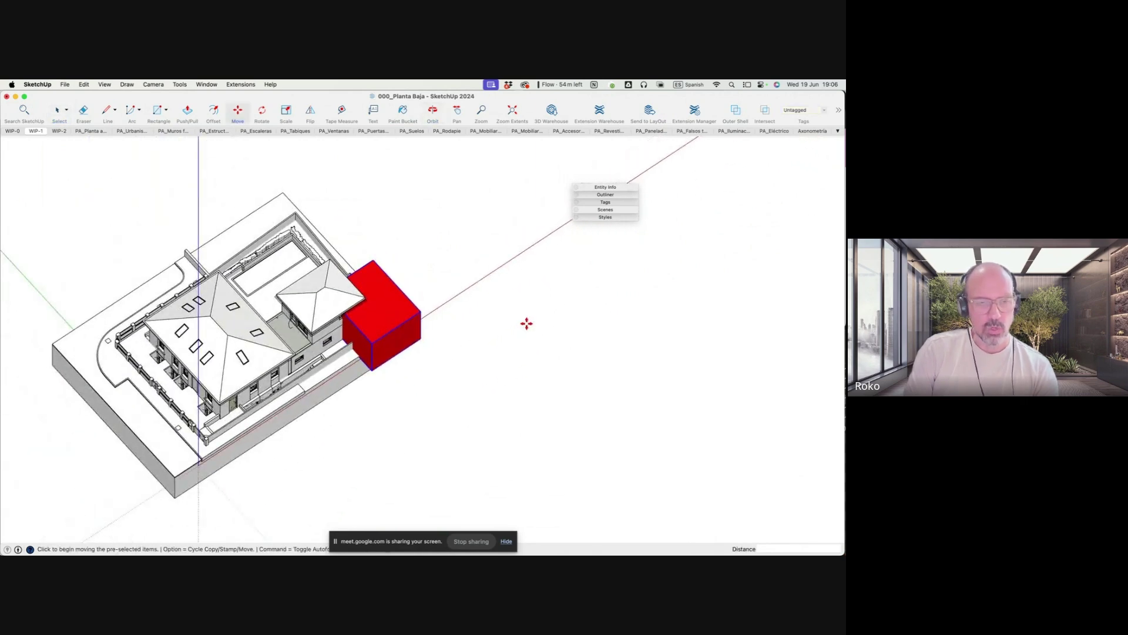
click(526, 322)
click(458, 249)
Scale the red box down into a small cube
key(s)
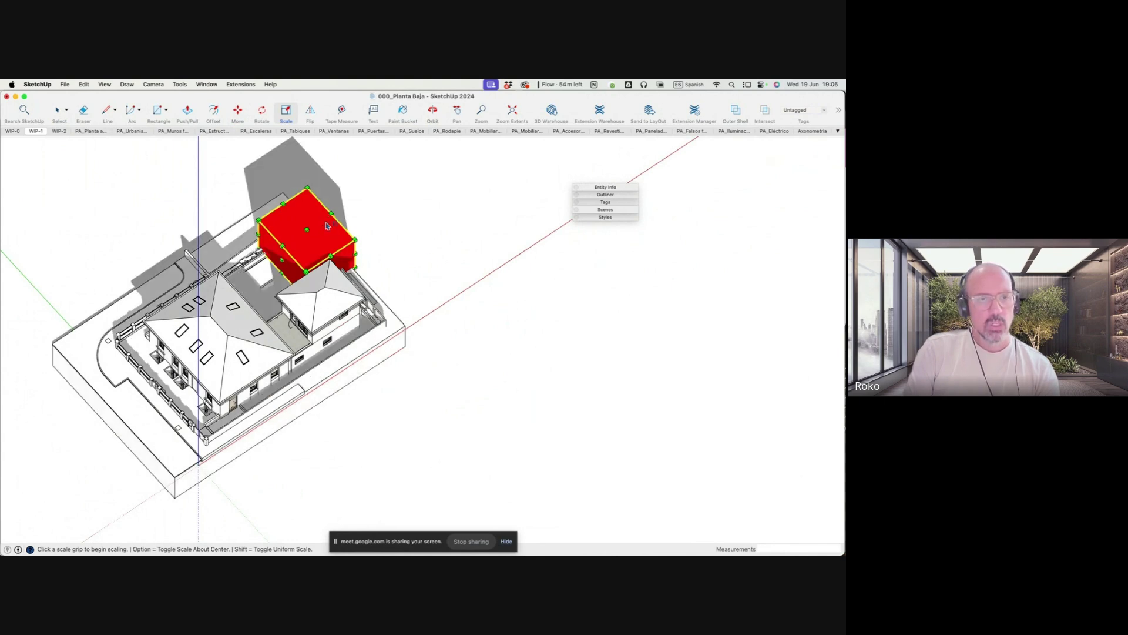
scroll(332, 225, up, 1)
scroll(333, 228, up, 2)
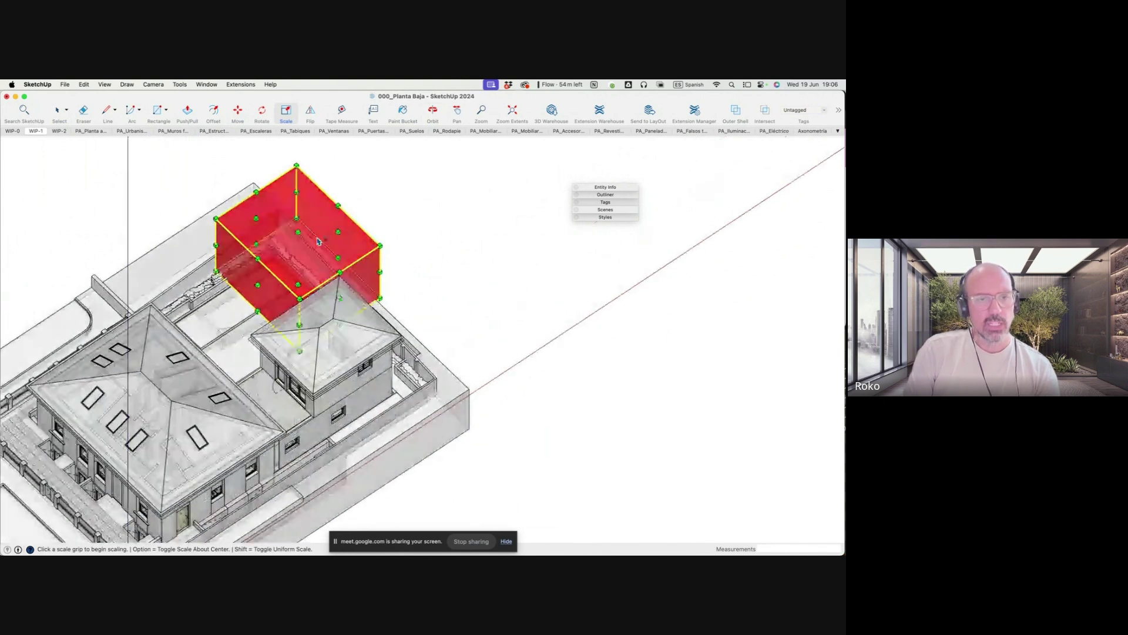
drag(340, 232, 240, 238)
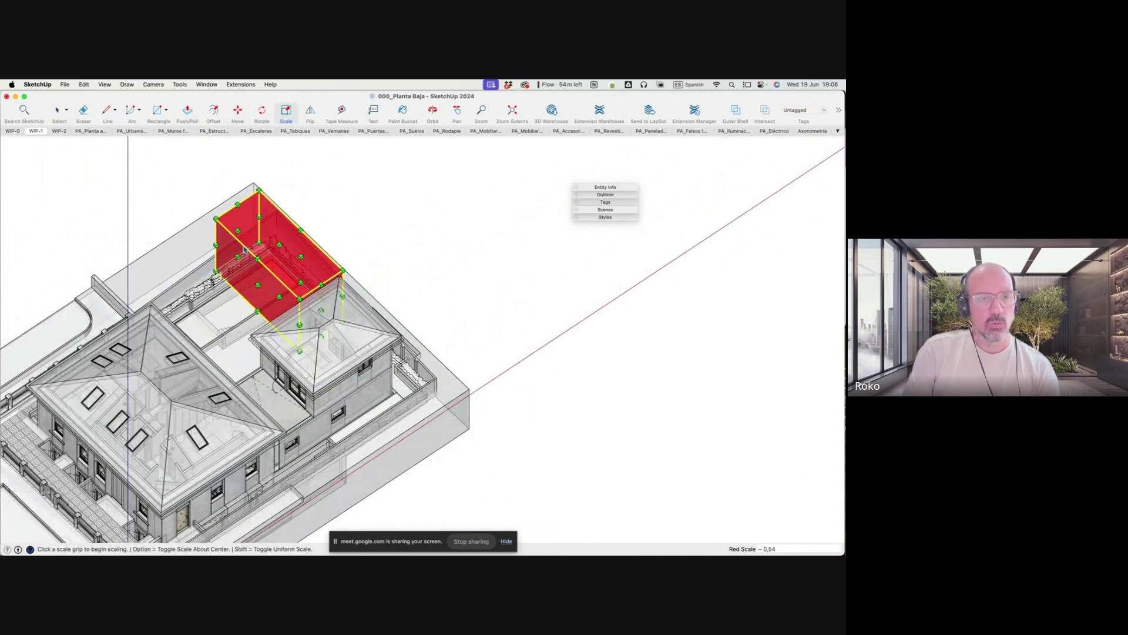
drag(240, 237, 264, 250)
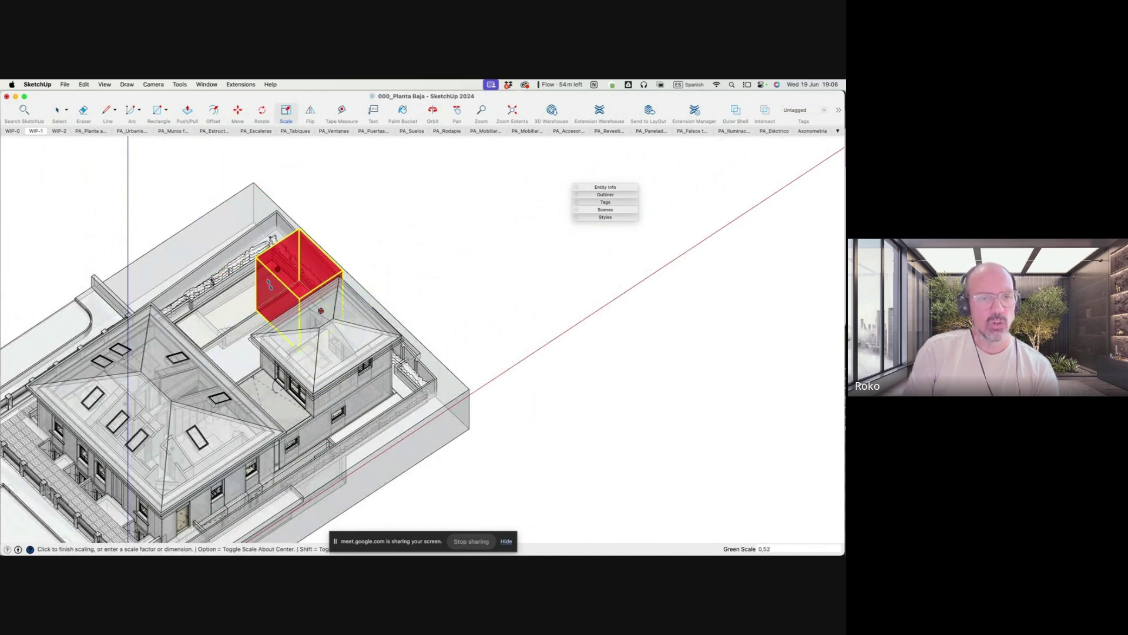
middle_drag(264, 250, 447, 323)
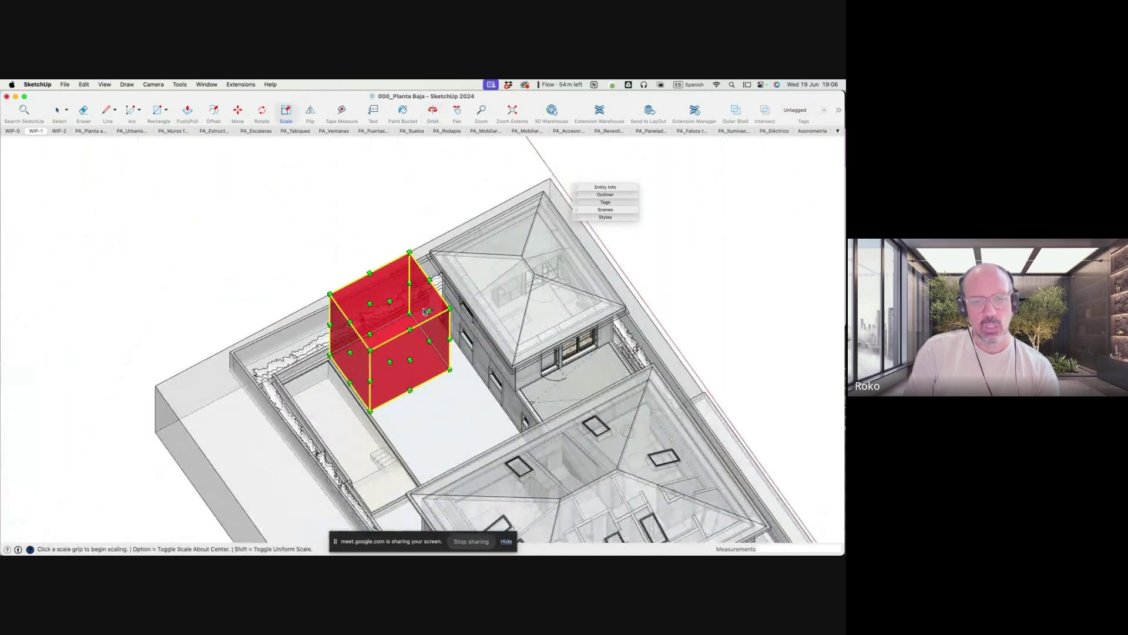
mouse_move(390, 301)
mouse_down()
mouse_move(389, 364)
mouse_move(388, 241)
mouse_move(389, 282)
mouse_up()
middle_drag(389, 282, 397, 322)
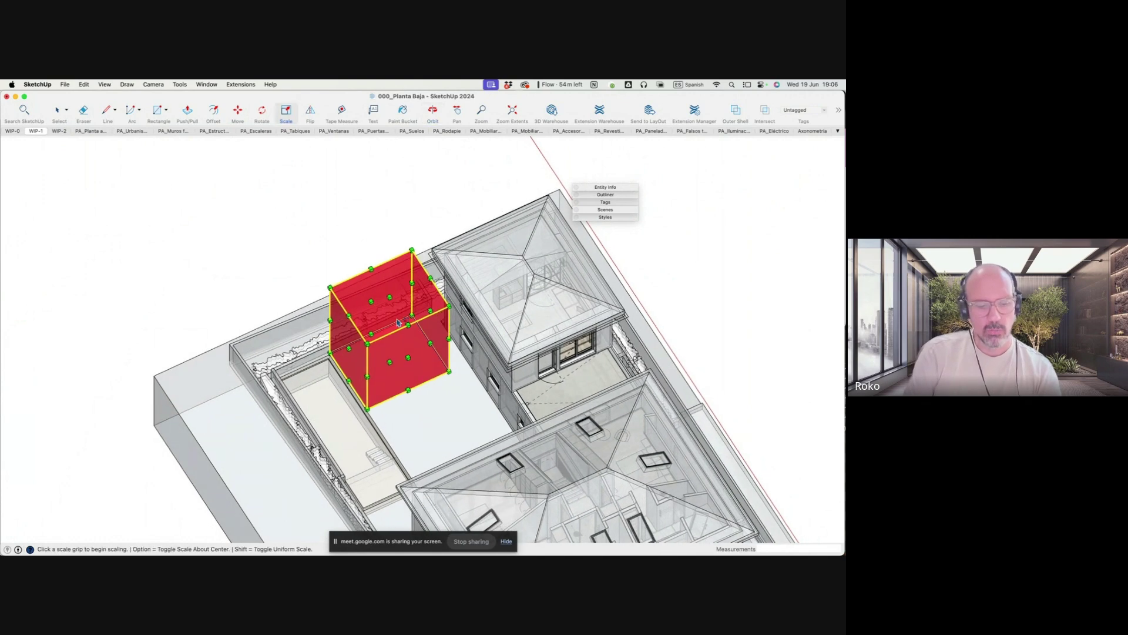
mouse_move(411, 250)
mouse_down()
mouse_move(397, 335)
mouse_move(372, 347)
mouse_up()
Finish the scale and turn off X-ray so faces display solid
key(space)
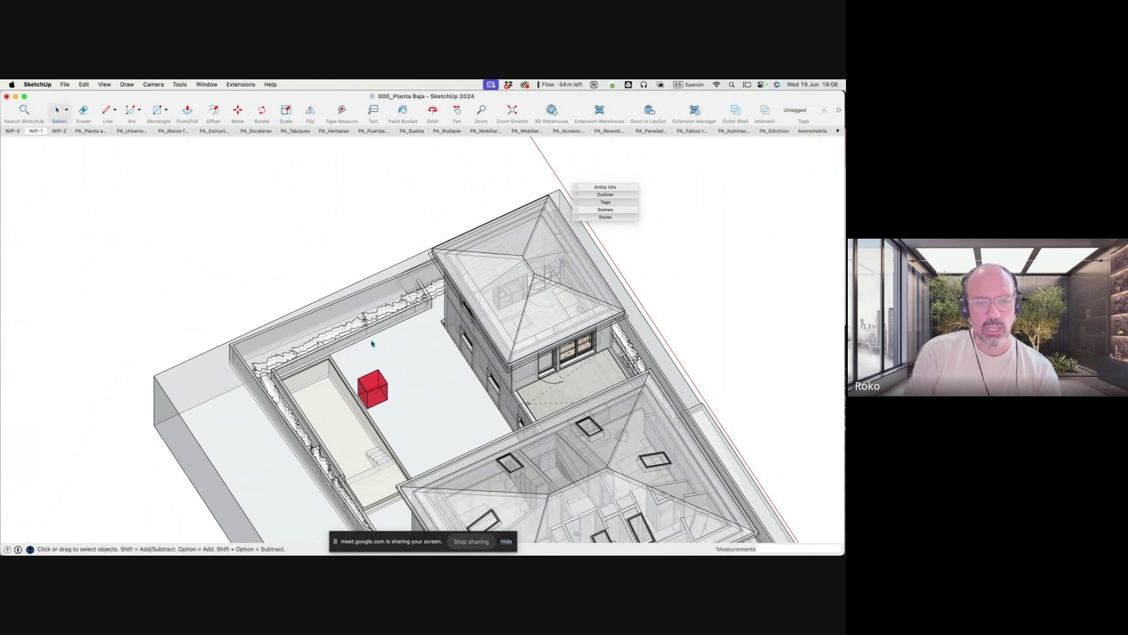
scroll(371, 344, down, 3)
scroll(338, 294, down, 3)
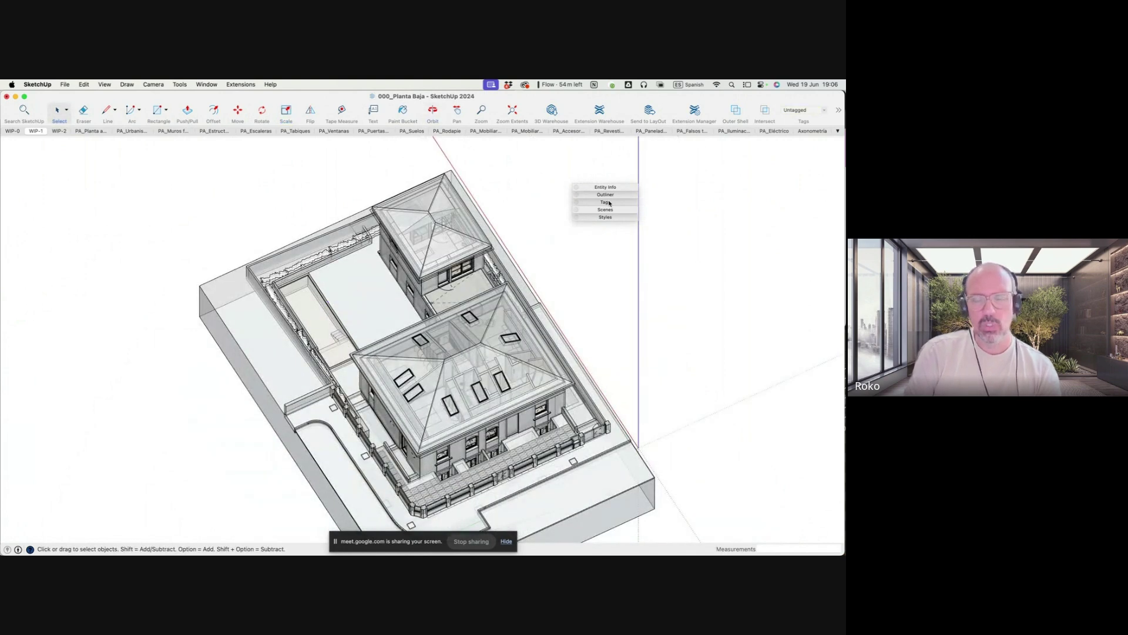
key(x)
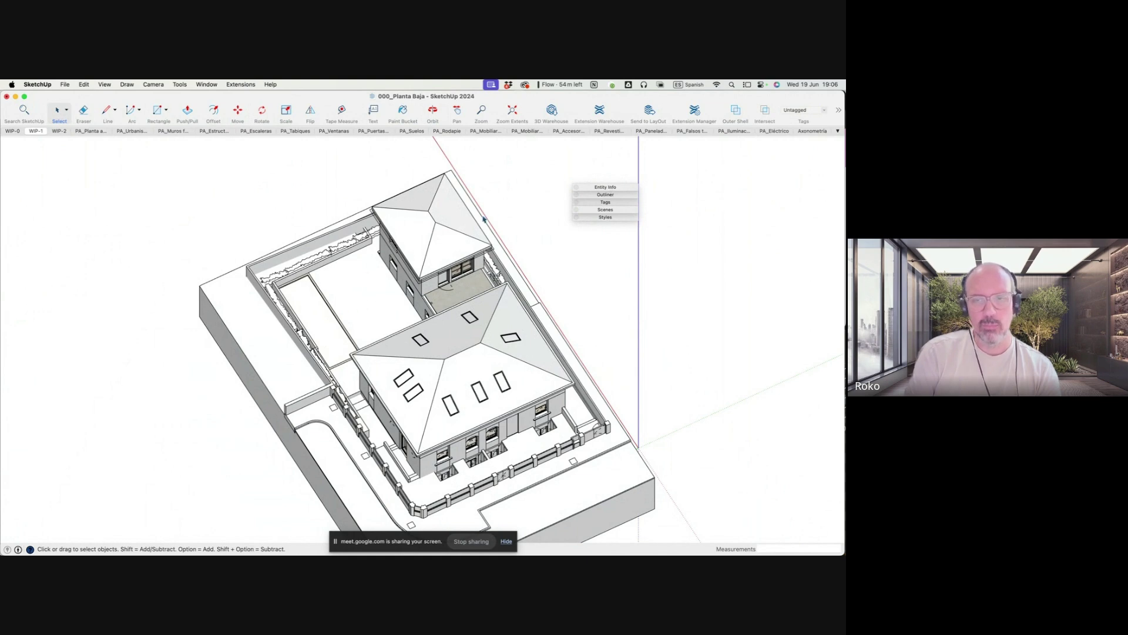
In the Outliner, expand XREF_118 and open the 000_Urbanismo group for editing
click(606, 195)
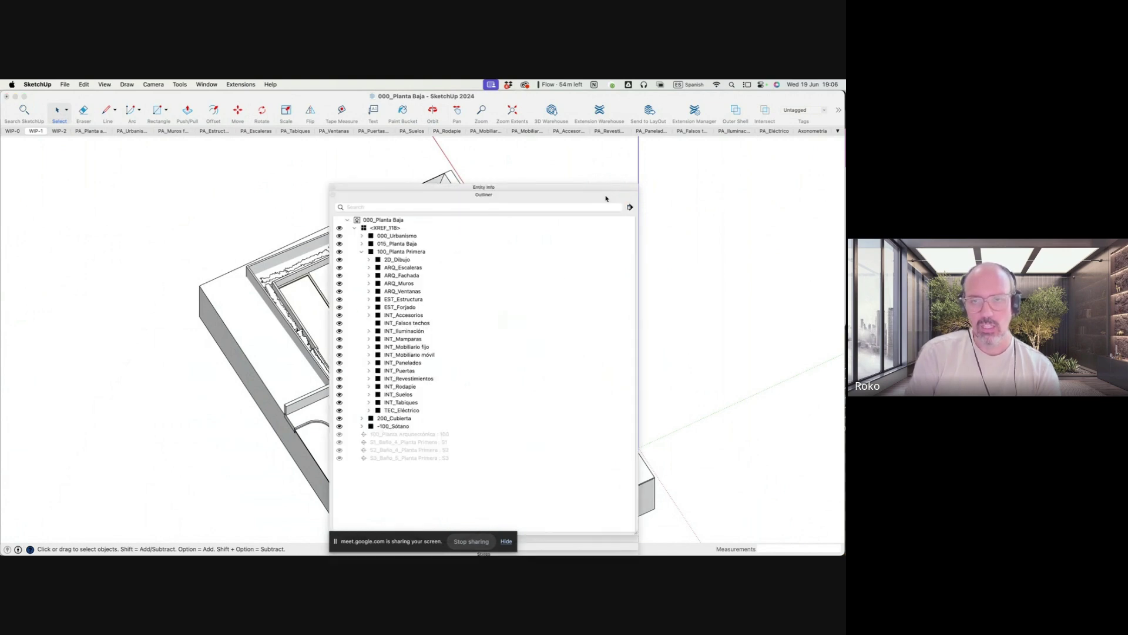
click(355, 229)
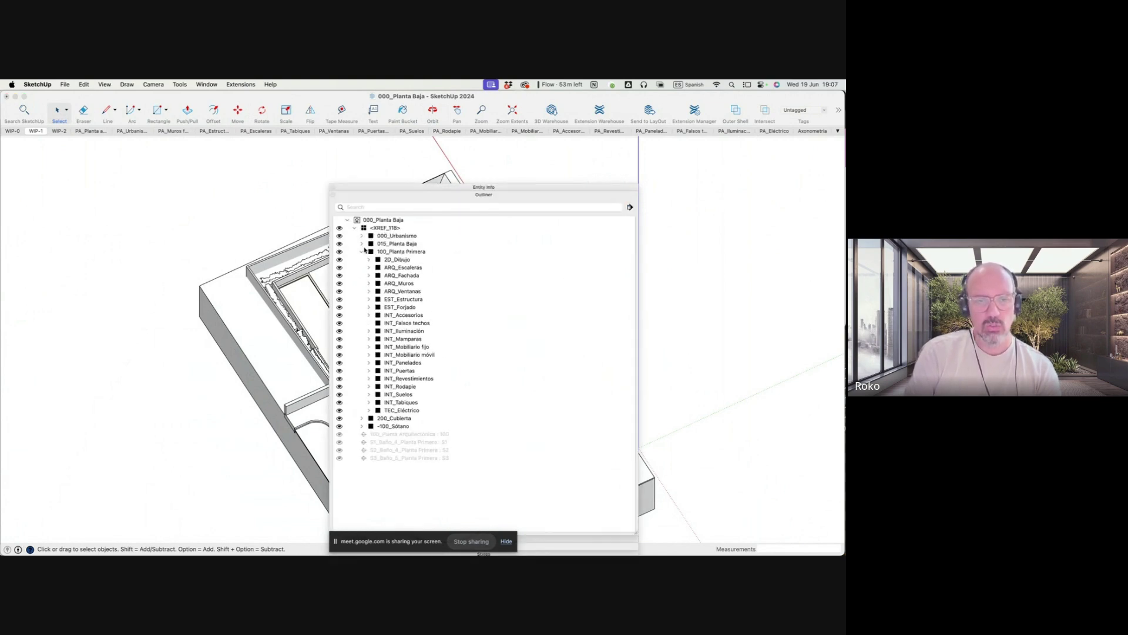
click(362, 252)
click(397, 236)
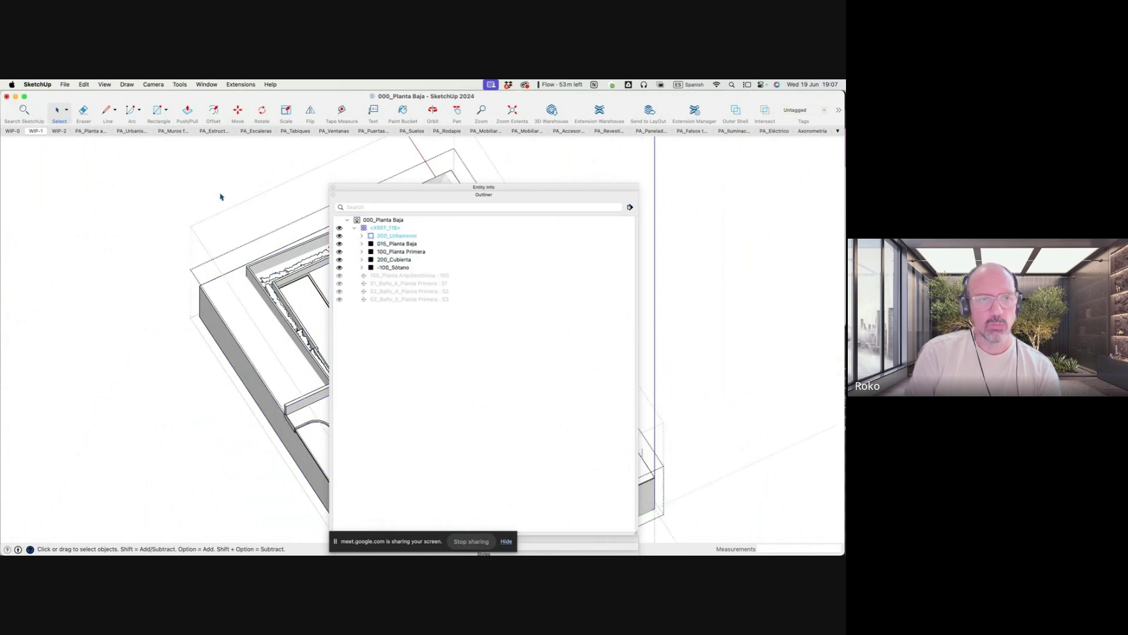
click(36, 130)
drag(383, 186, 537, 168)
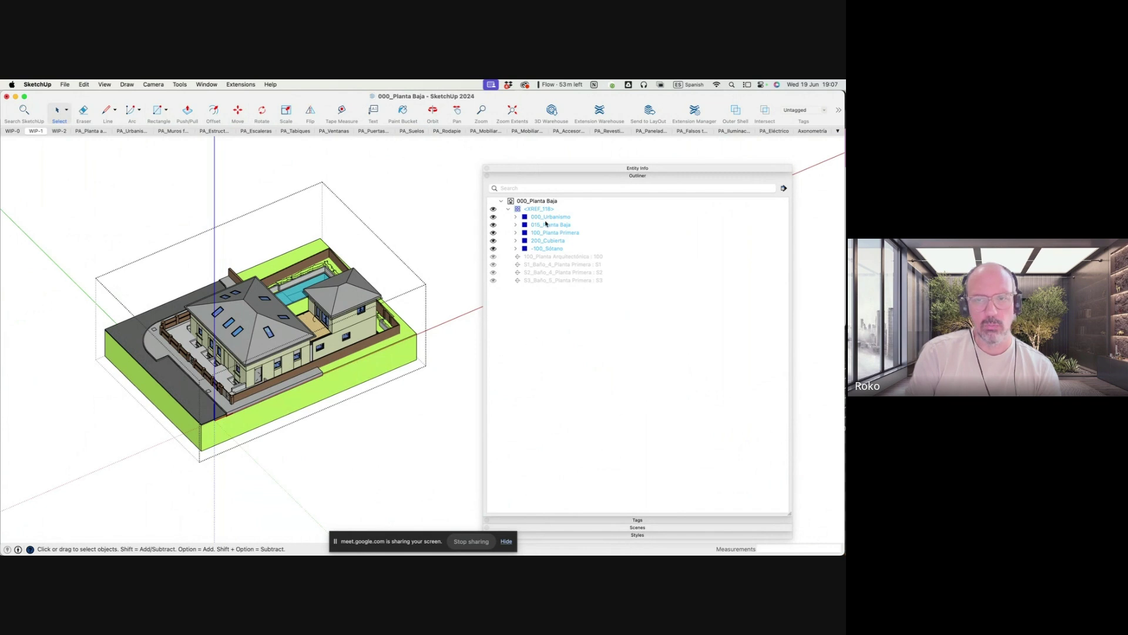
Clear the selection, orbit down onto the garden and open the Edit menu
click(423, 221)
middle_drag(358, 237, 320, 308)
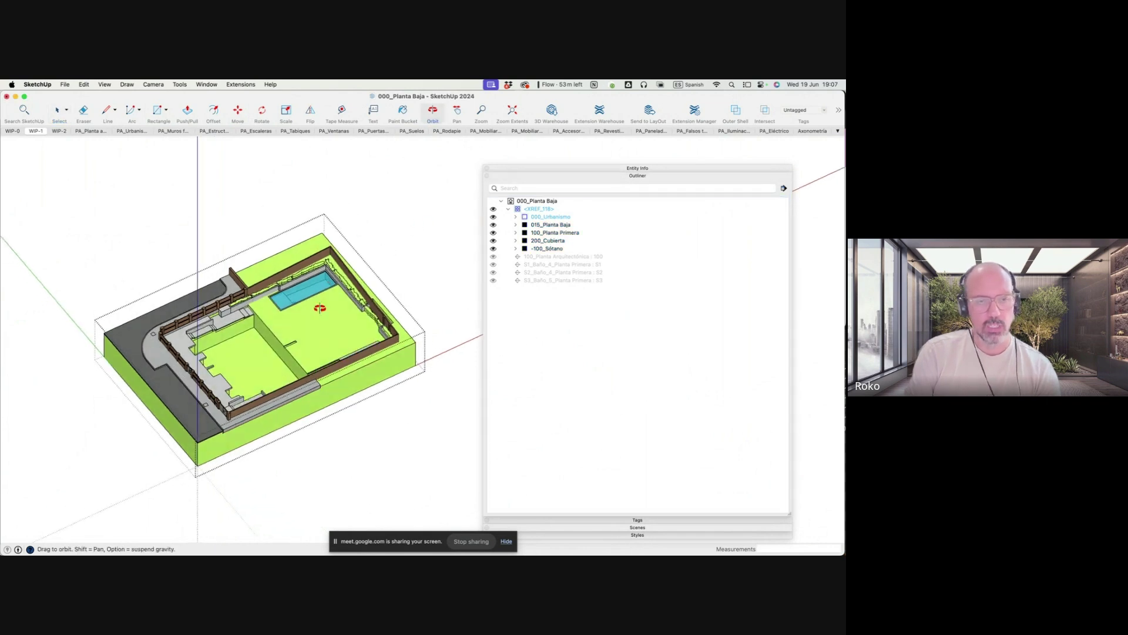
key(space)
scroll(319, 308, up, 3)
scroll(293, 294, up, 3)
click(84, 84)
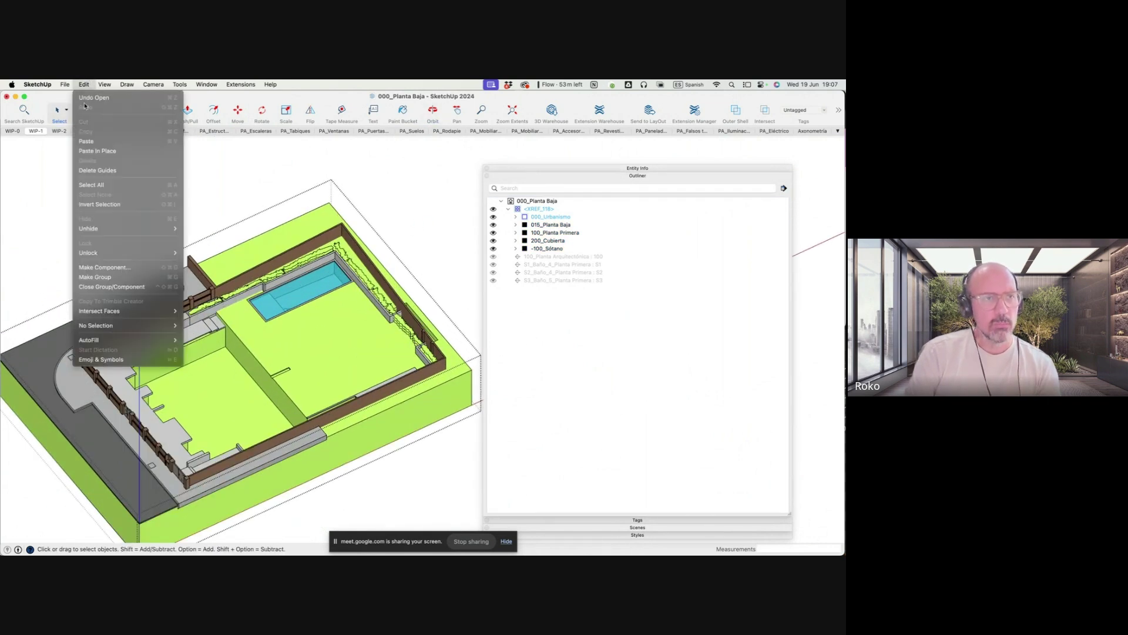
Paste the yellow box in place and move it near the pool
click(87, 152)
scroll(327, 293, up, 3)
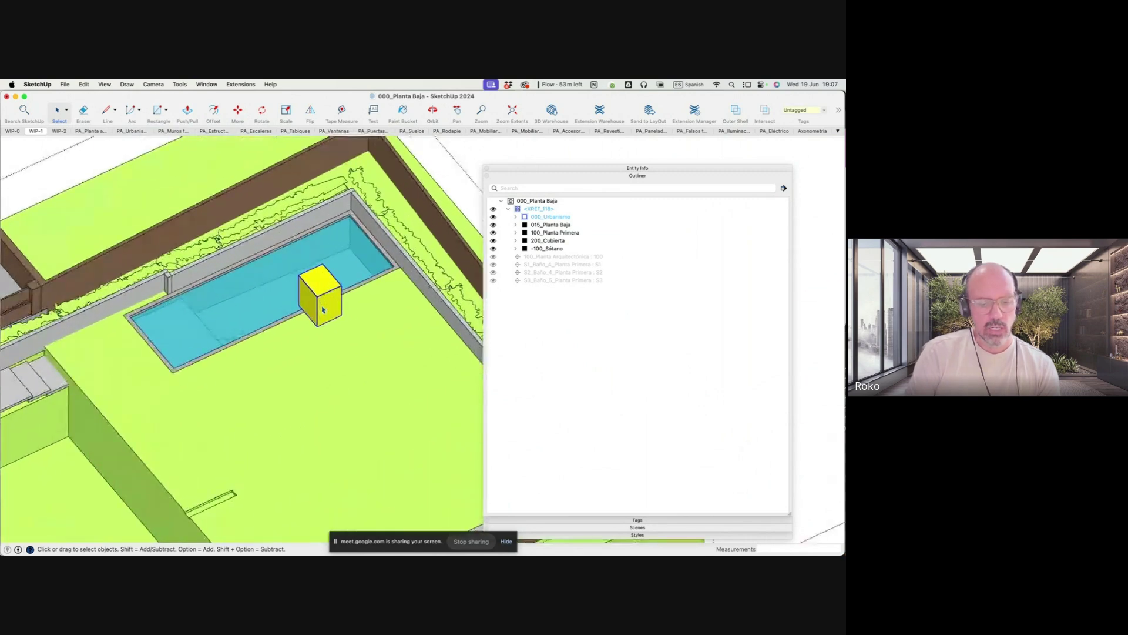
key(m)
click(353, 327)
click(359, 344)
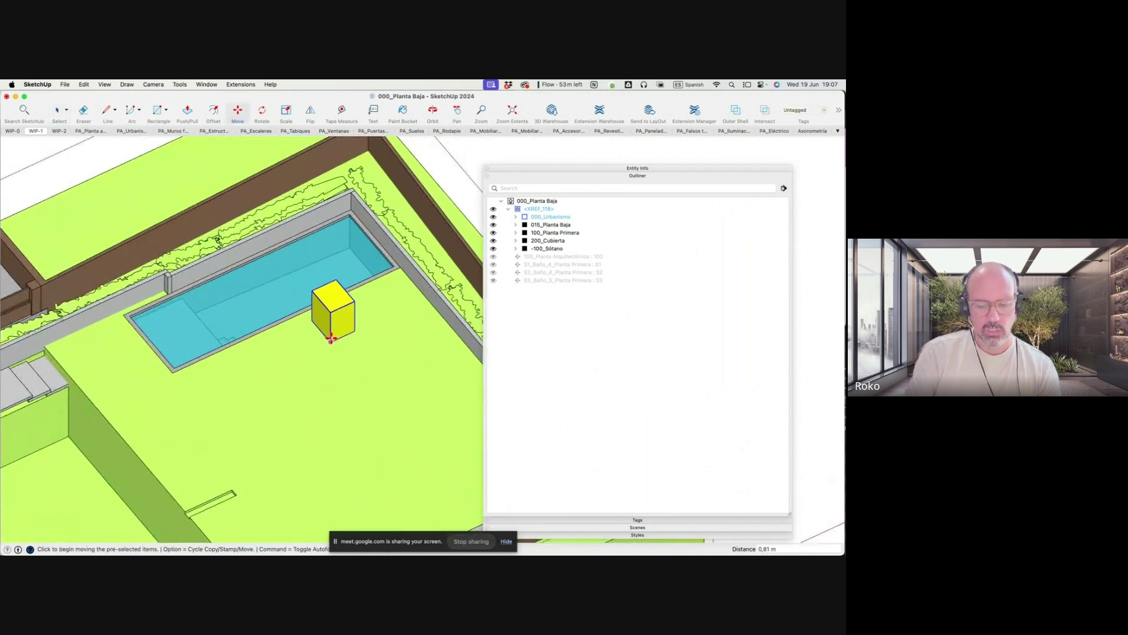
In top plan view, reposition the yellow box beside the pool
key(super+2)
scroll(331, 338, down, 3)
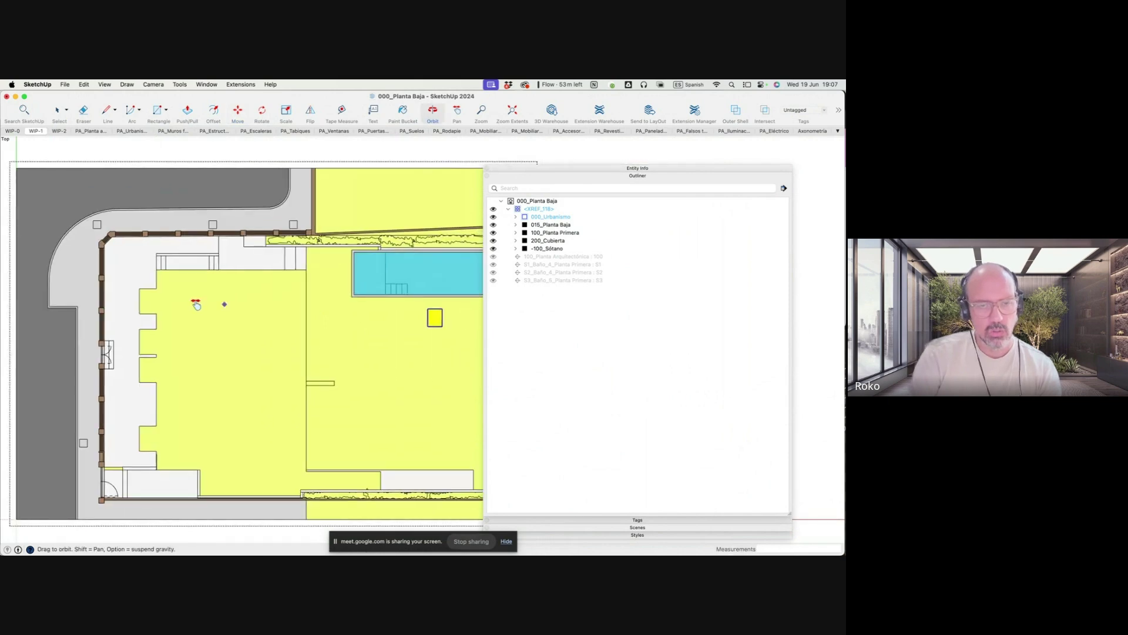
shift+middle_drag(433, 315, 327, 315)
scroll(327, 315, up, 3)
click(306, 366)
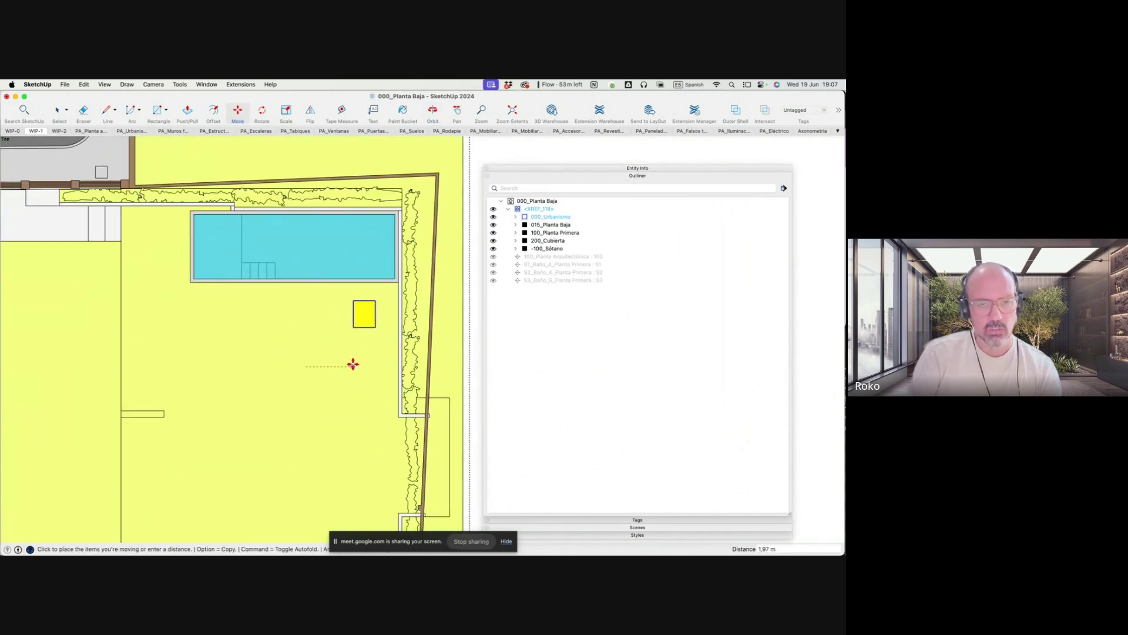
click(368, 364)
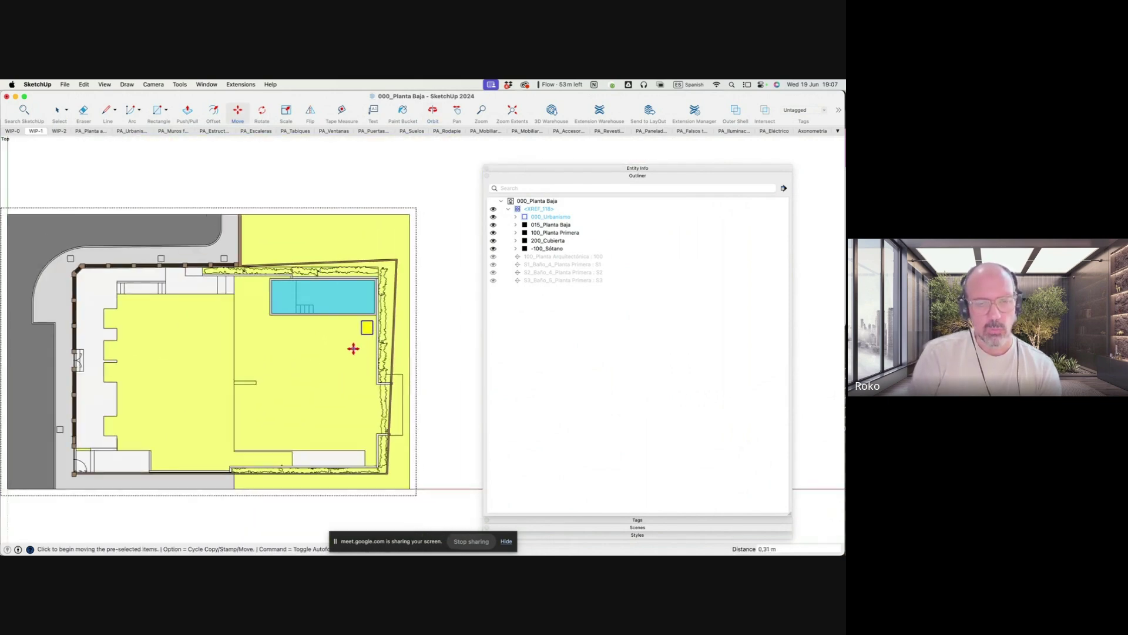
Return to a 3D view, abandon a further move of the box, and select everything
scroll(354, 348, down, 5)
drag(359, 346, 362, 320)
scroll(361, 329, down, 2)
scroll(366, 349, up, 4)
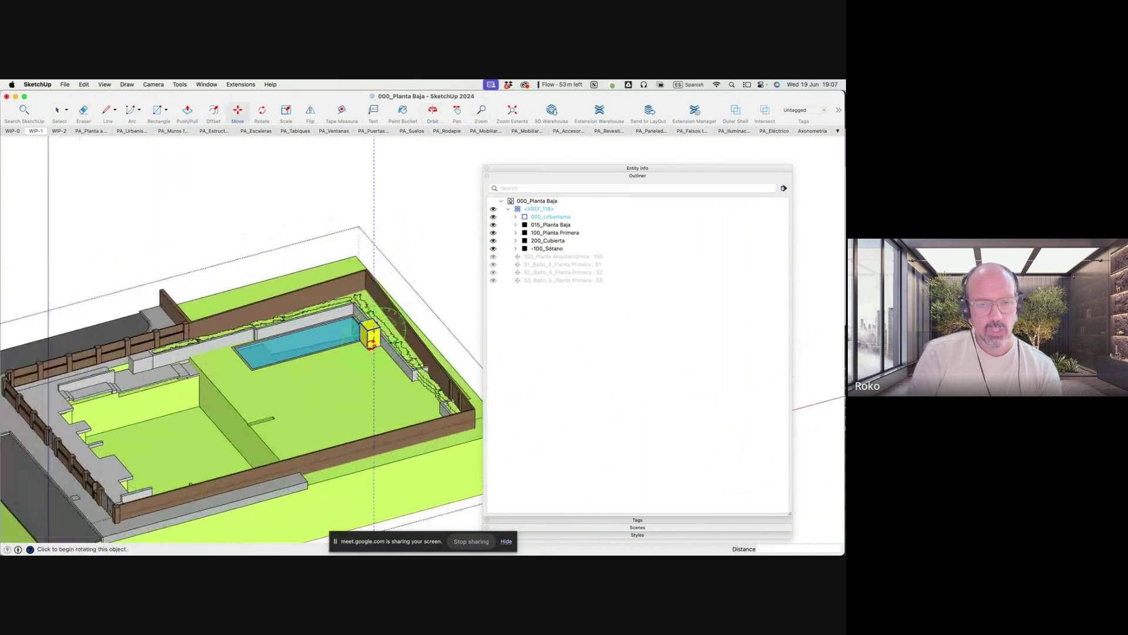
key(m)
click(366, 349)
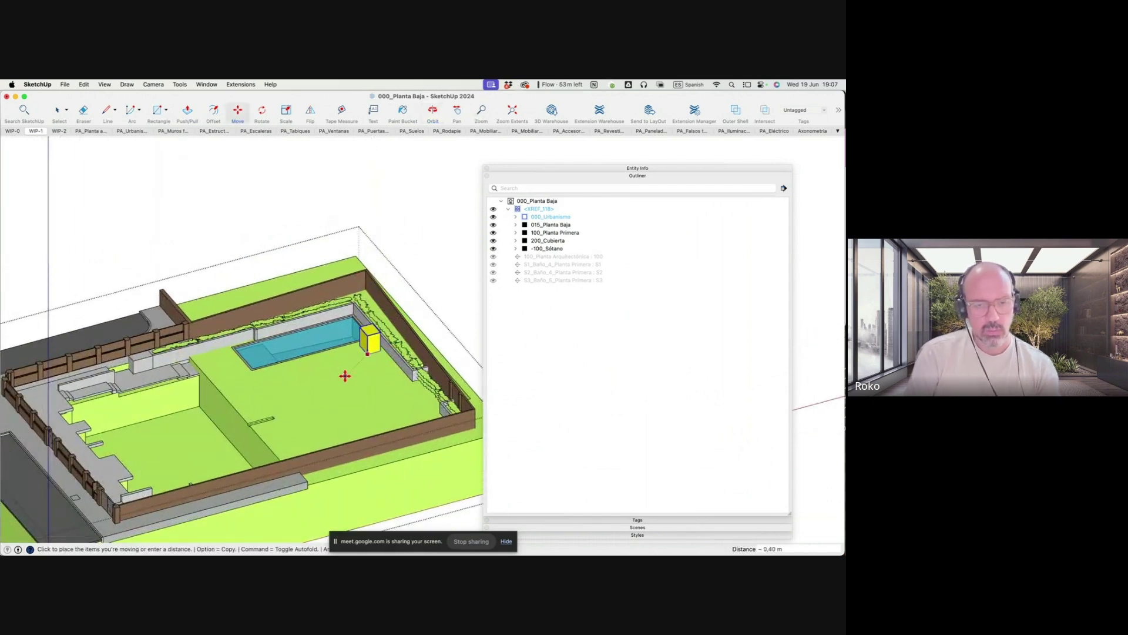
scroll(368, 323, down, 1)
scroll(369, 323, up, 2)
key(space)
key(super+a)
scroll(371, 341, down, 8)
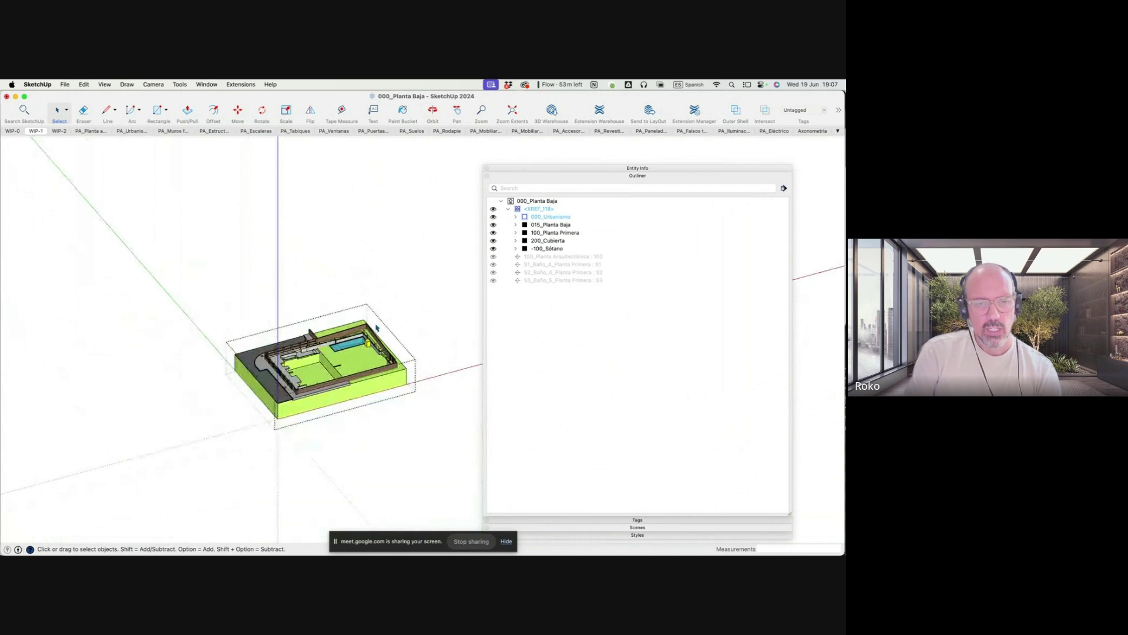
scroll(379, 362, down, 2)
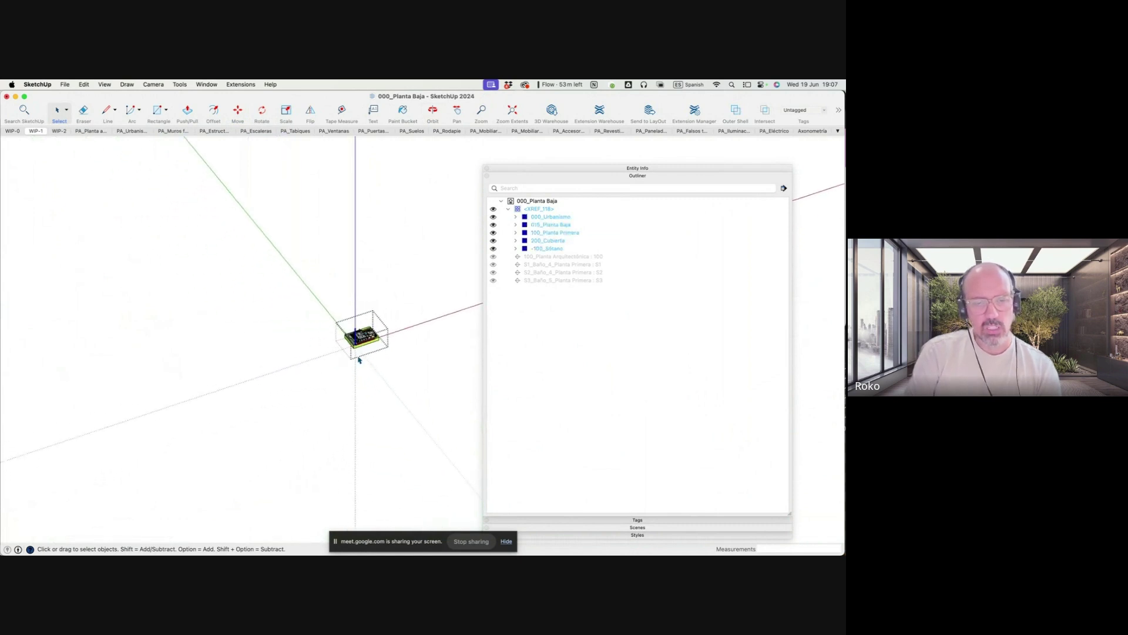
Switch to the WIP-1 scene, inspect the house, and collapse XREF_118 in the Outliner
click(29, 132)
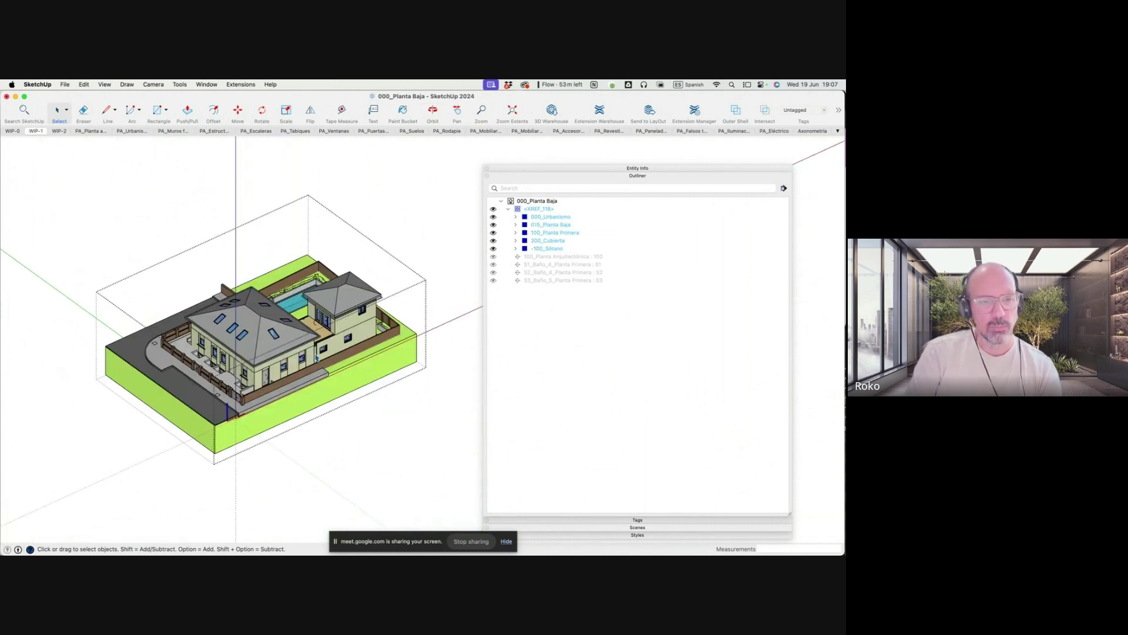
scroll(368, 363, down, 3)
click(360, 247)
middle_drag(359, 247, 264, 294)
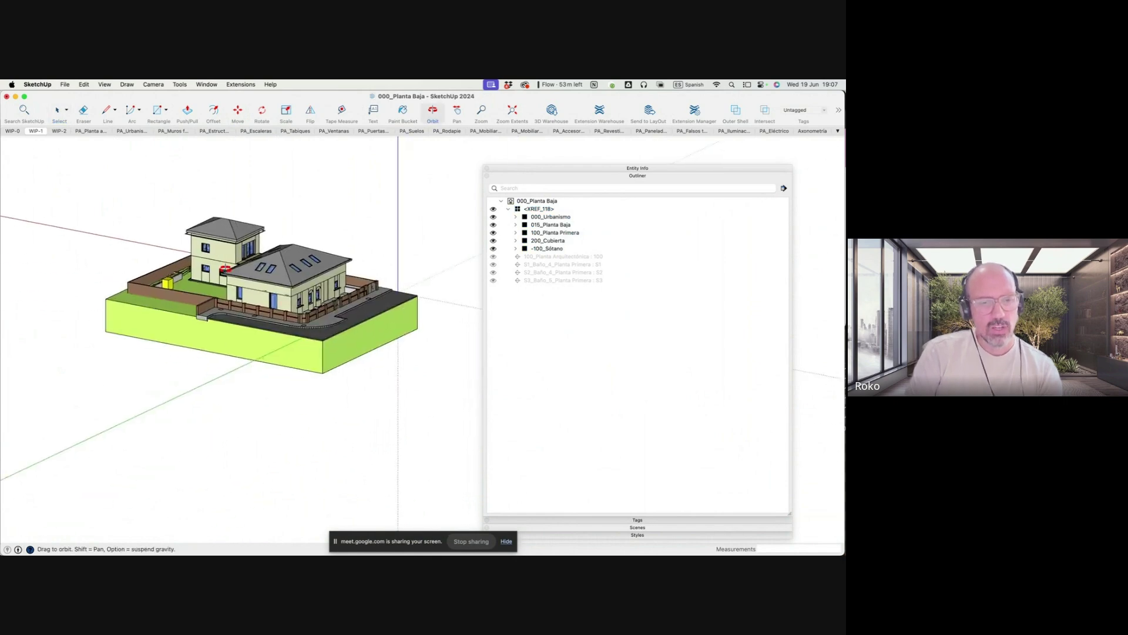
scroll(254, 321, up, 3)
scroll(254, 319, up, 2)
scroll(265, 317, up, 2)
scroll(276, 316, up, 1)
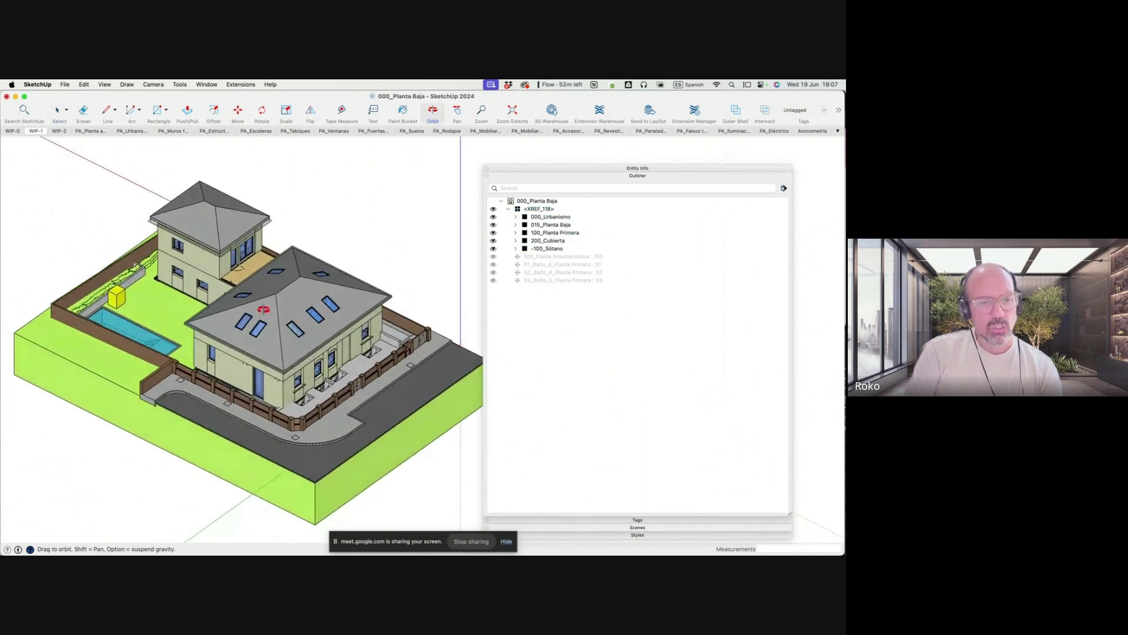
scroll(285, 315, up, 1)
scroll(285, 315, down, 2)
scroll(300, 309, down, 1)
scroll(314, 303, down, 2)
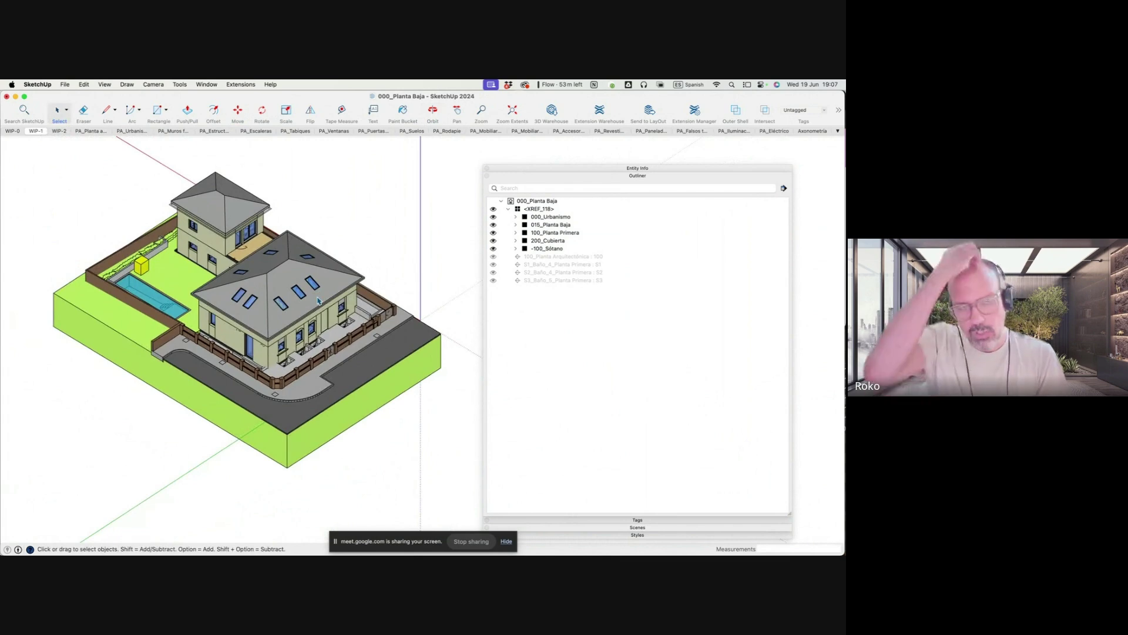
click(509, 209)
Save the XREF_118 component over its existing XREF_118.skp file
right_click(535, 211)
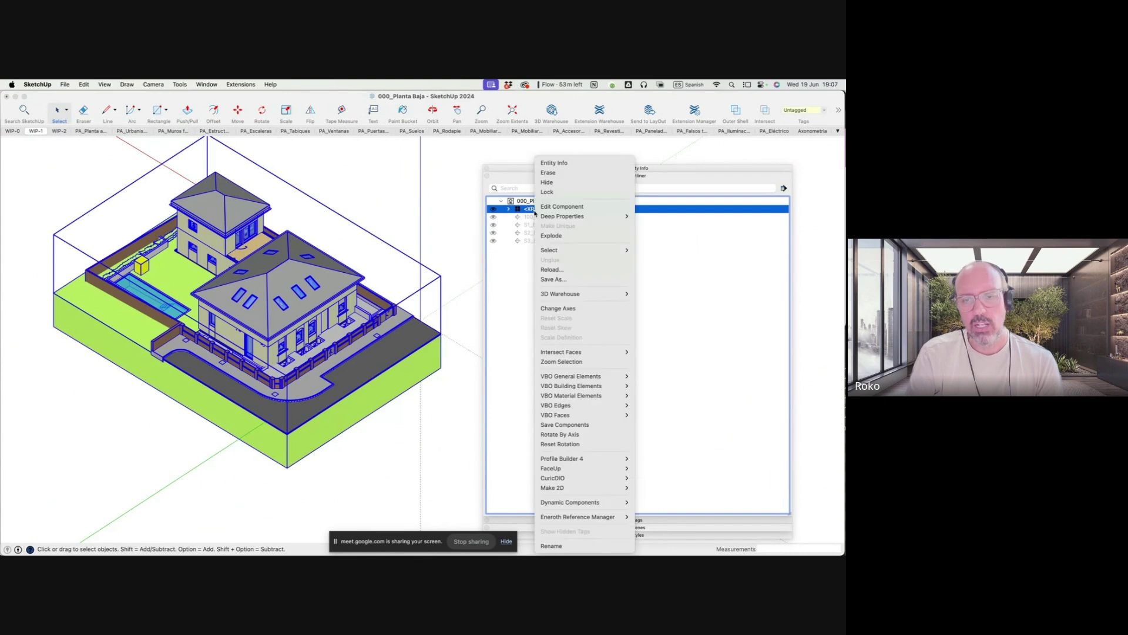
click(550, 279)
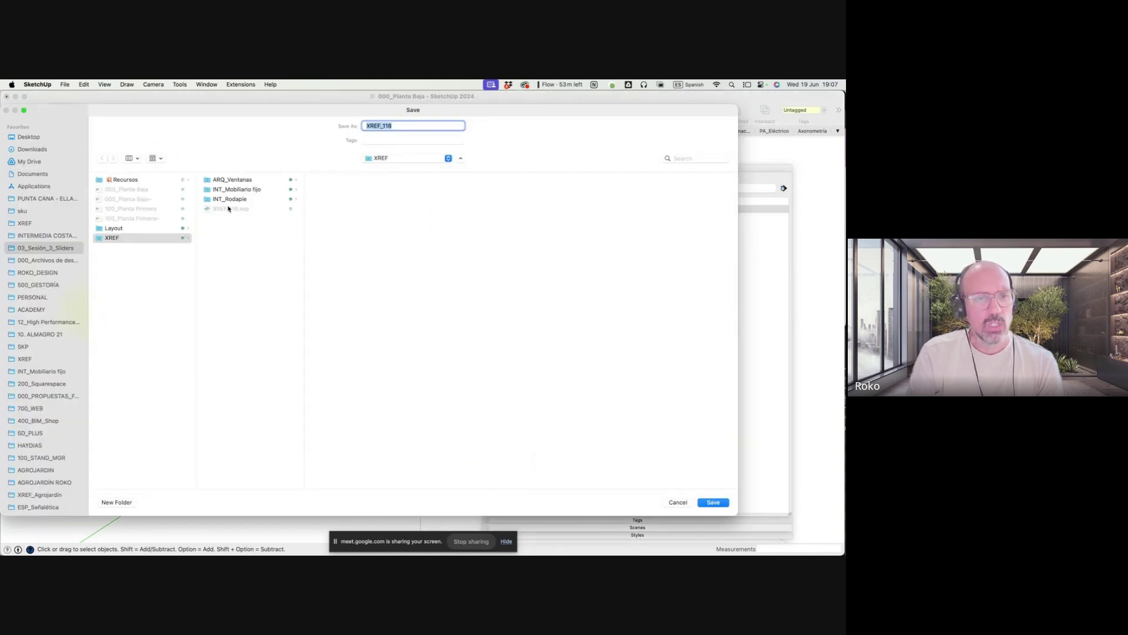
key(Return)
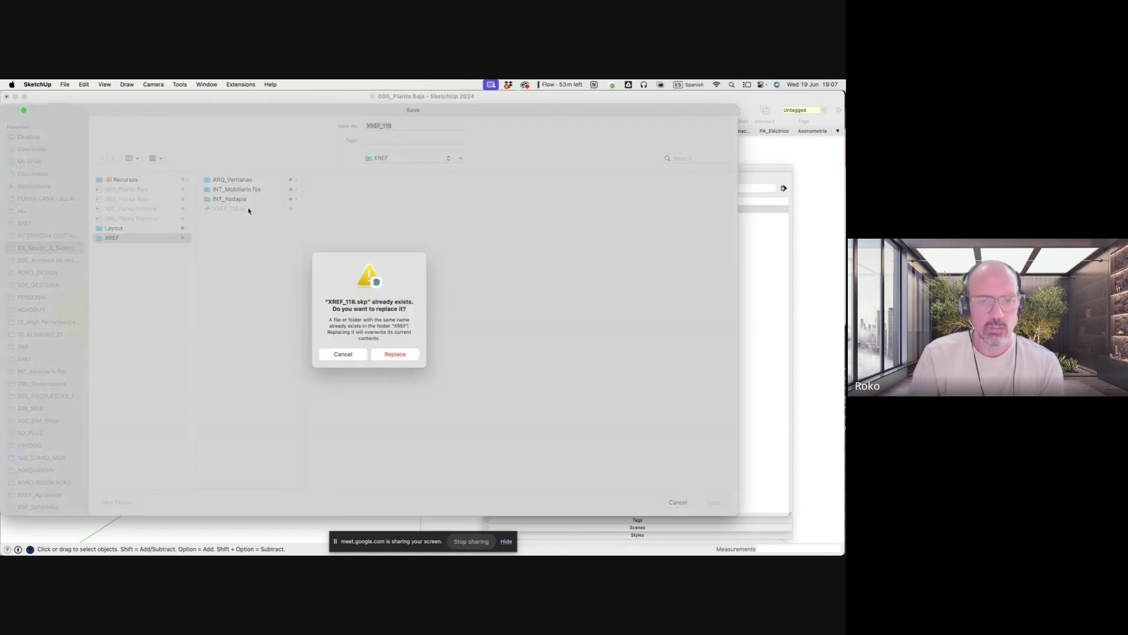
click(396, 354)
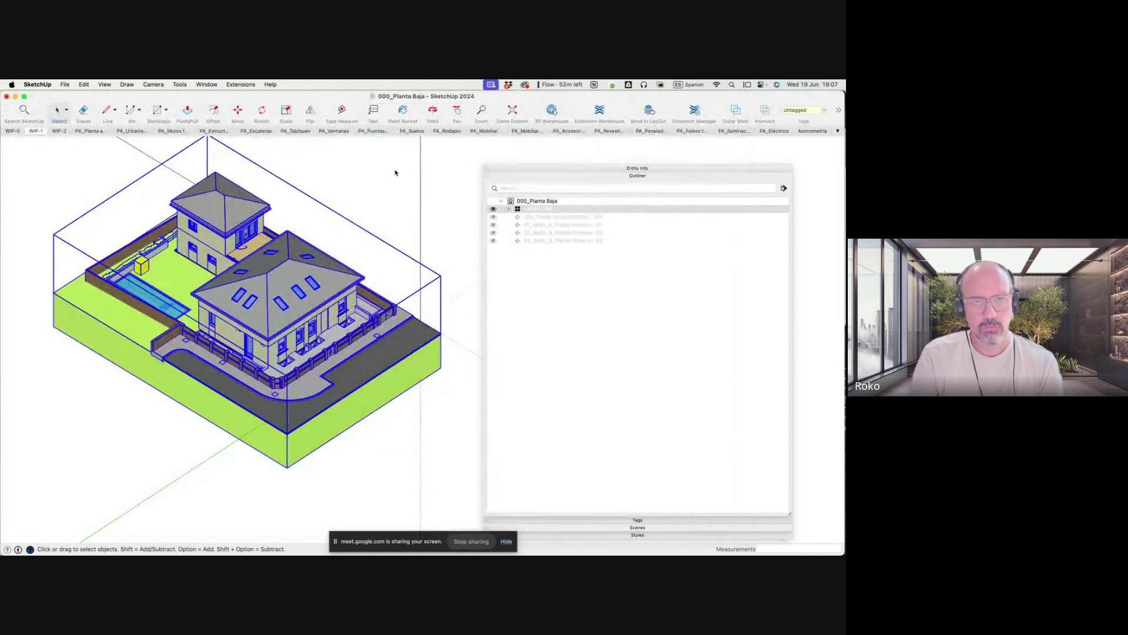
Deselect the house, then quit 000_Planta Baja, saving its changes
click(416, 140)
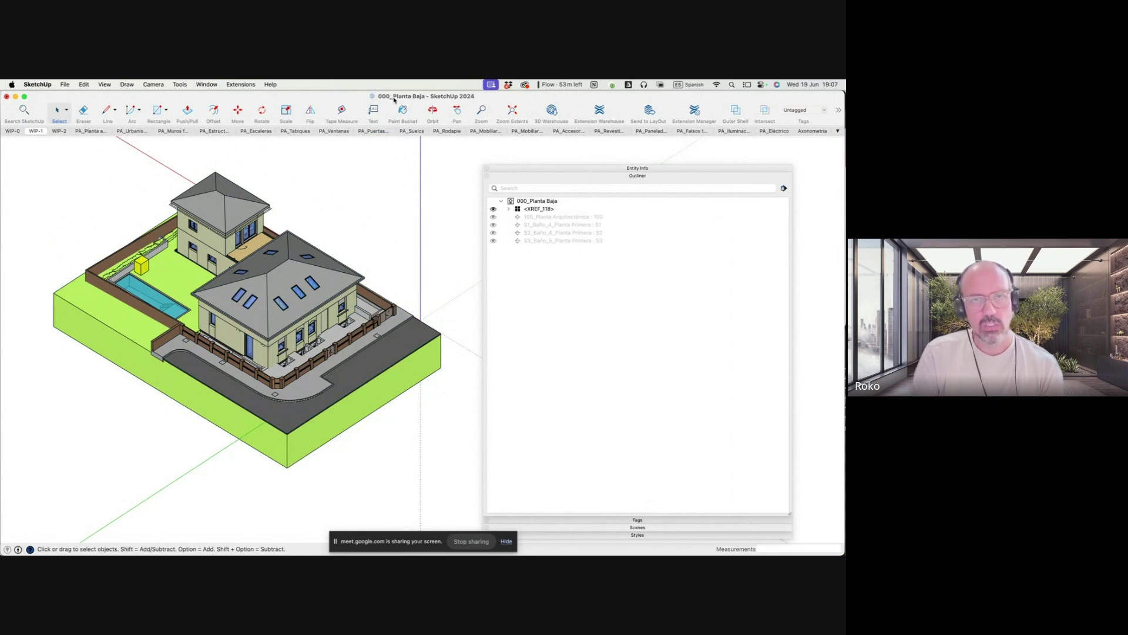
key(super+q)
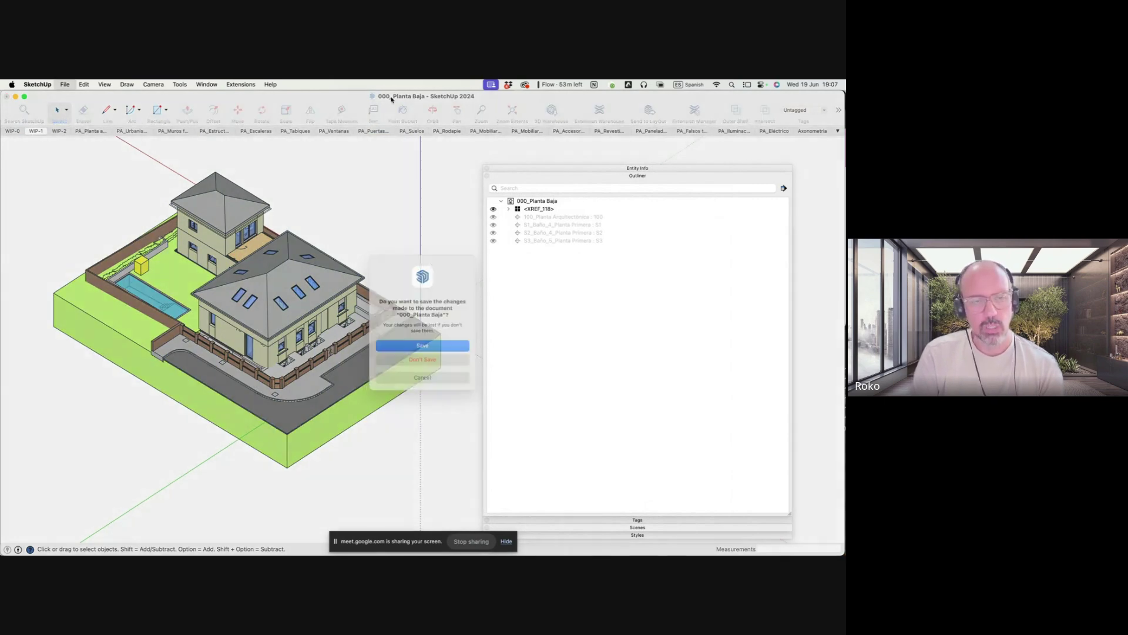
click(419, 351)
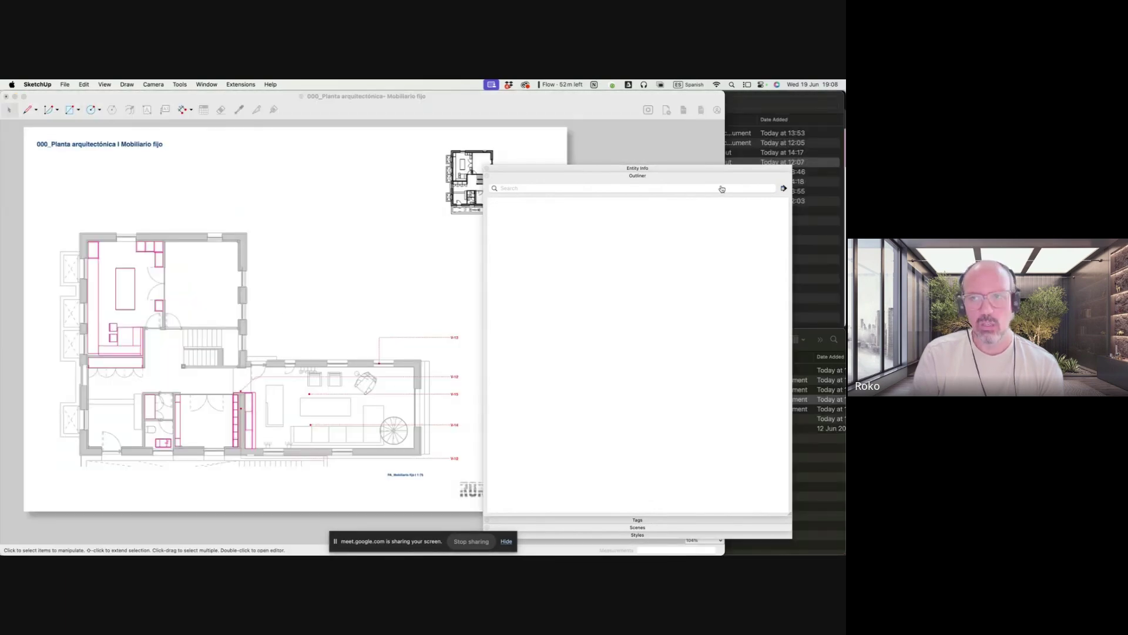
Open 100_Planta Primera from the 03_Sesión_3_Sliders folder in Finder
click(815, 250)
click(411, 290)
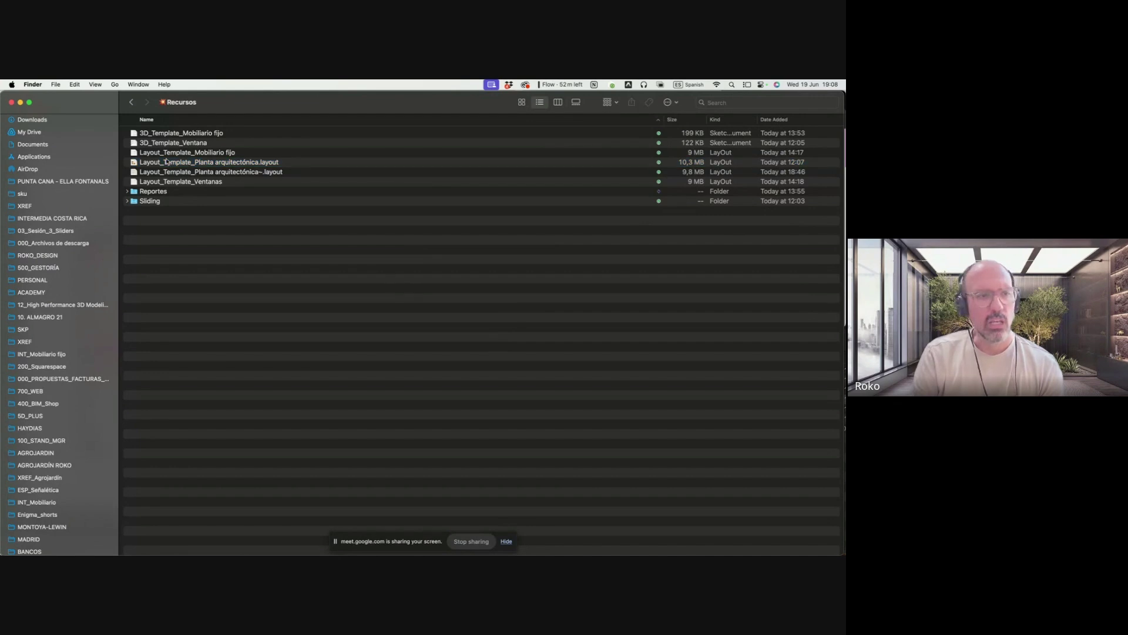
click(131, 104)
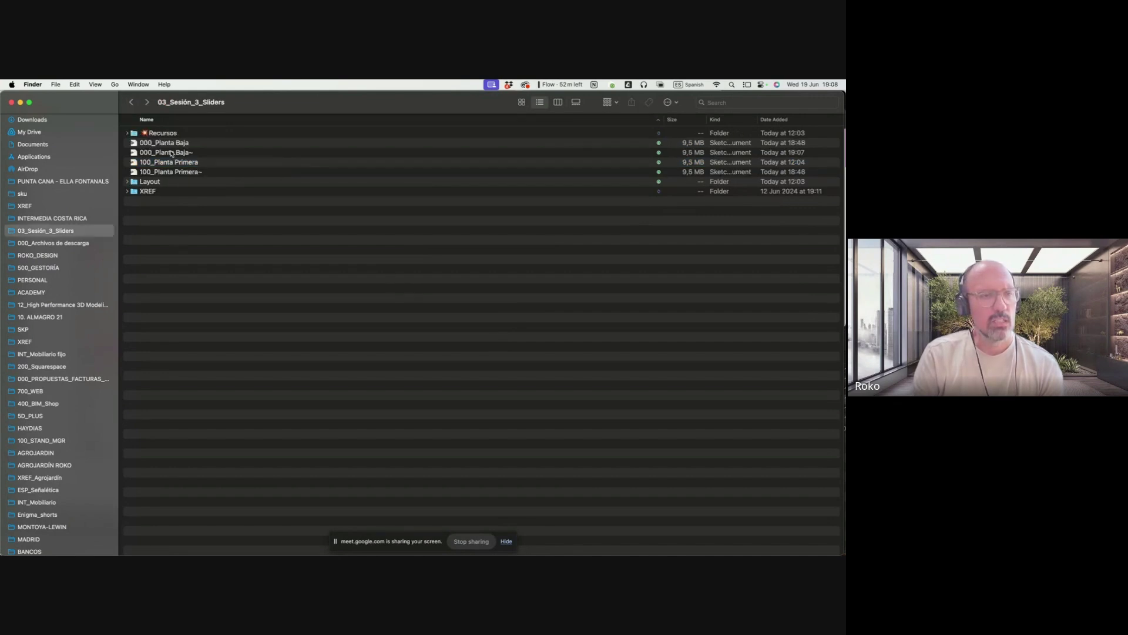
click(171, 153)
click(161, 162)
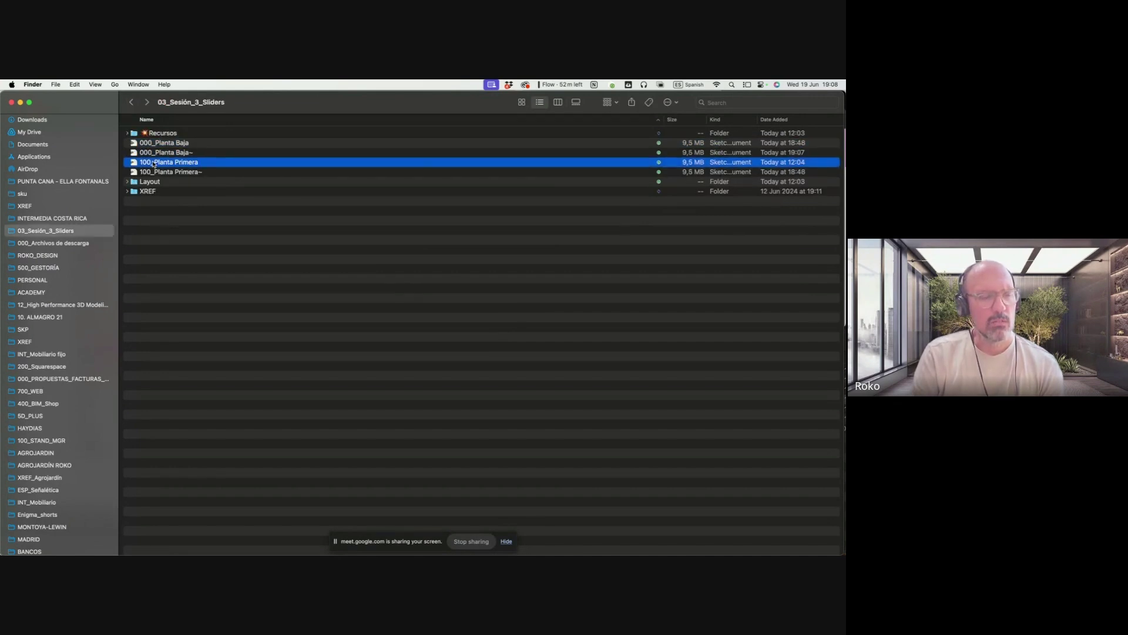
double_click(154, 163)
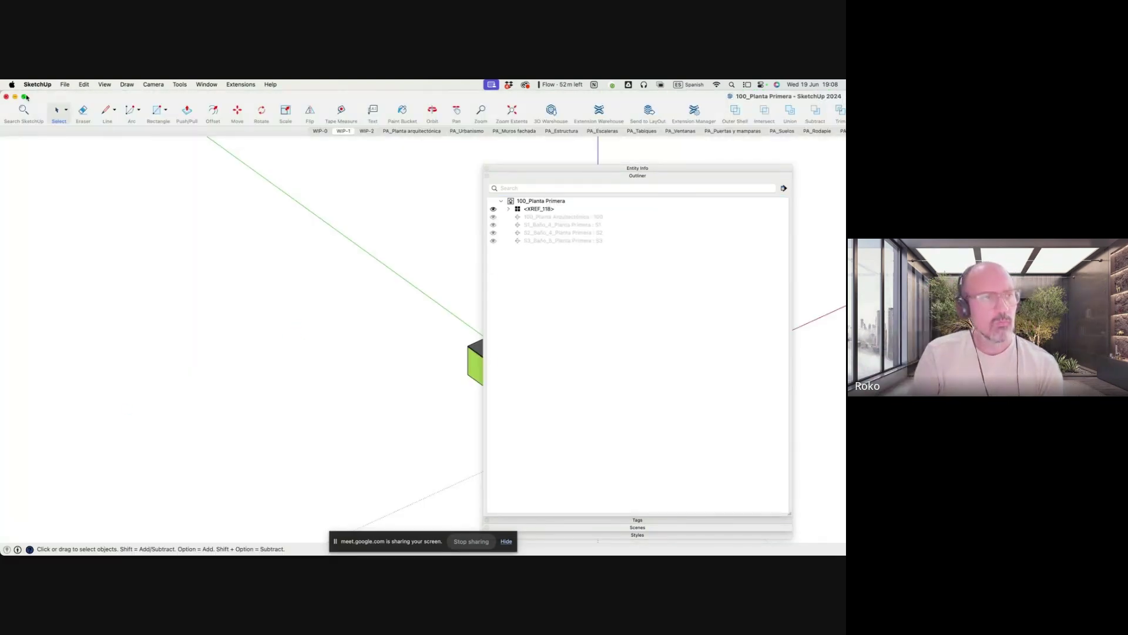
Maximize the window, orbit to a top-down house view, and select XREF_118 in the Outliner
mouse_move(26, 97)
mouse_down()
mouse_move(606, 81)
mouse_move(2, 91)
mouse_move(132, 87)
mouse_up()
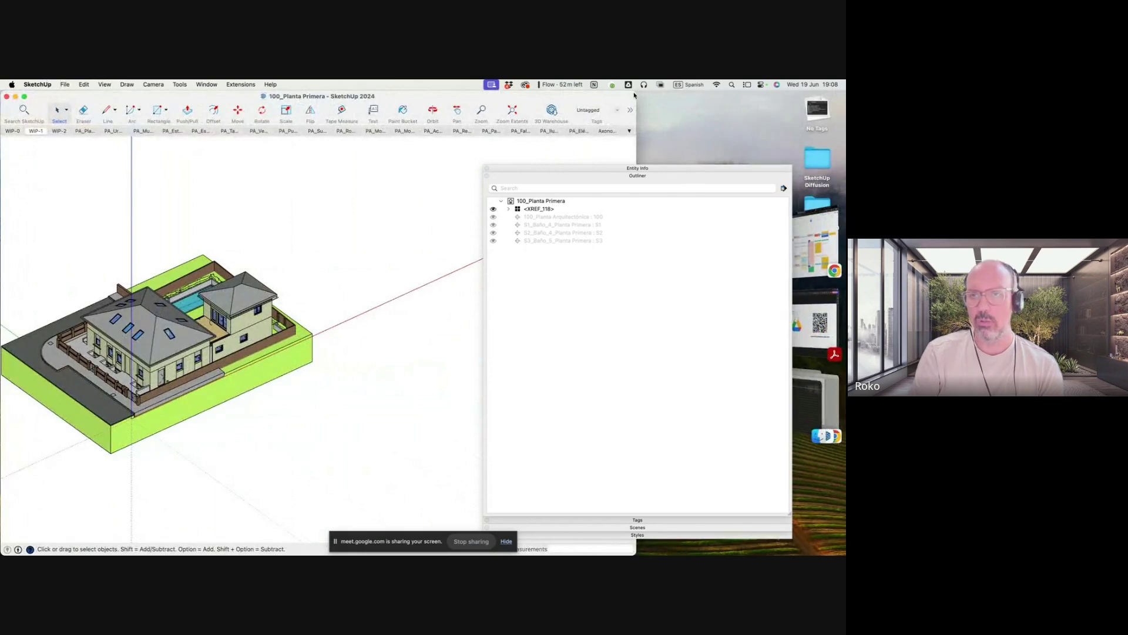
drag(634, 93, 845, 89)
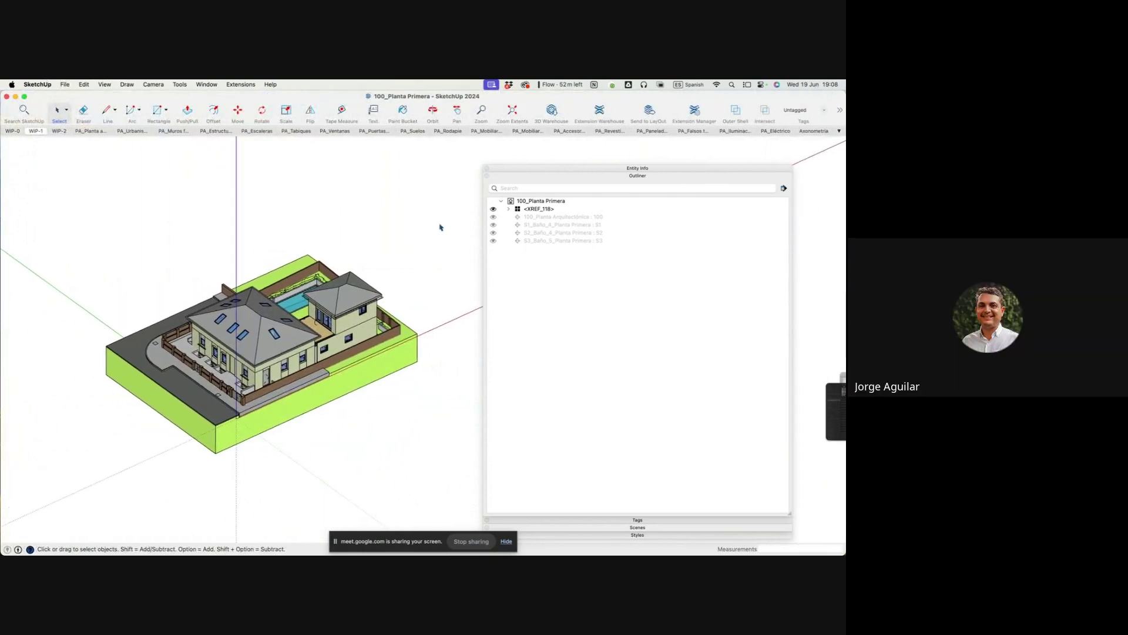
key(o)
drag(345, 271, 320, 285)
scroll(312, 289, up, 5)
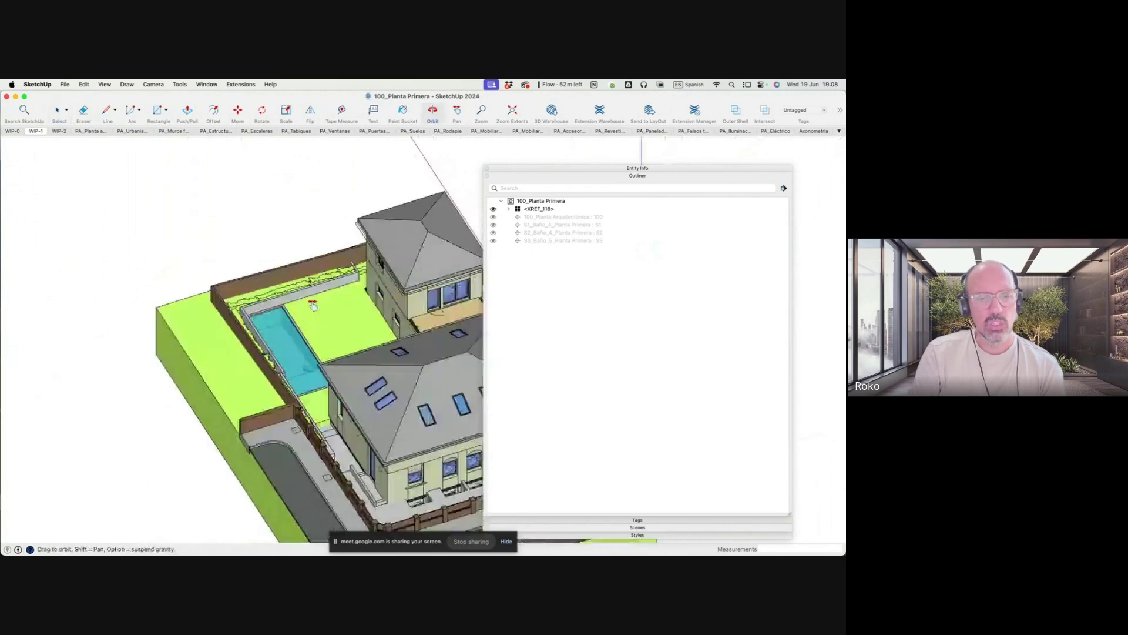
key(space)
scroll(311, 289, down, 3)
mouse_move(312, 289)
middle_down()
mouse_move(259, 293)
mouse_move(162, 271)
mouse_move(328, 355)
middle_up()
scroll(252, 294, down, 2)
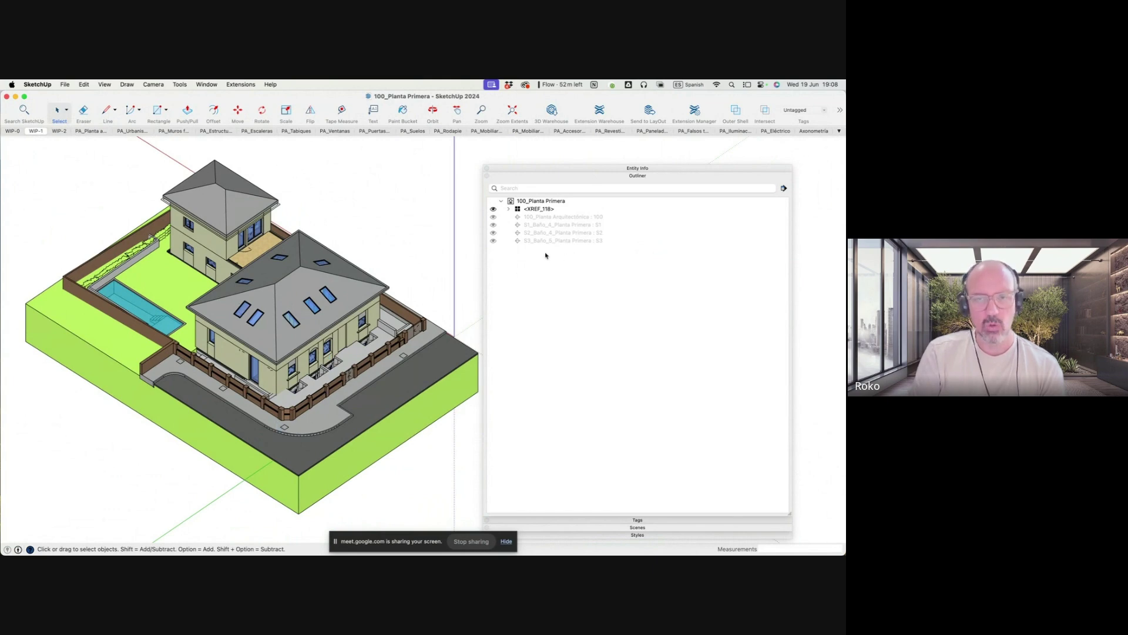
click(540, 209)
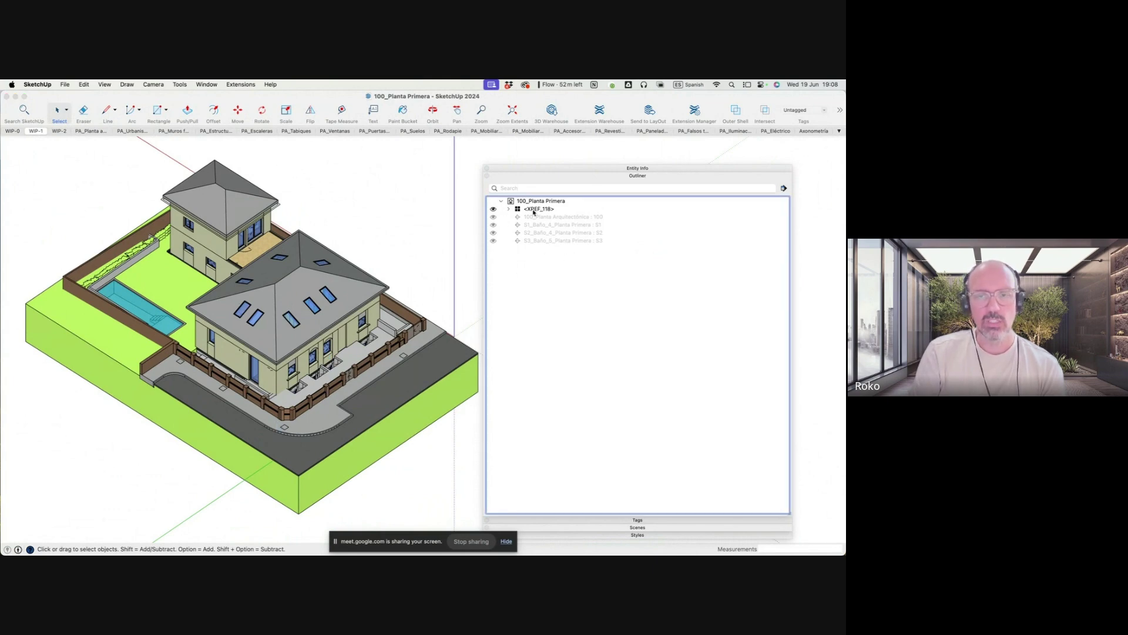
click(533, 210)
Reload XREF_118 from file, confirming the replacement and choosing XREF_118.skp
right_click(534, 212)
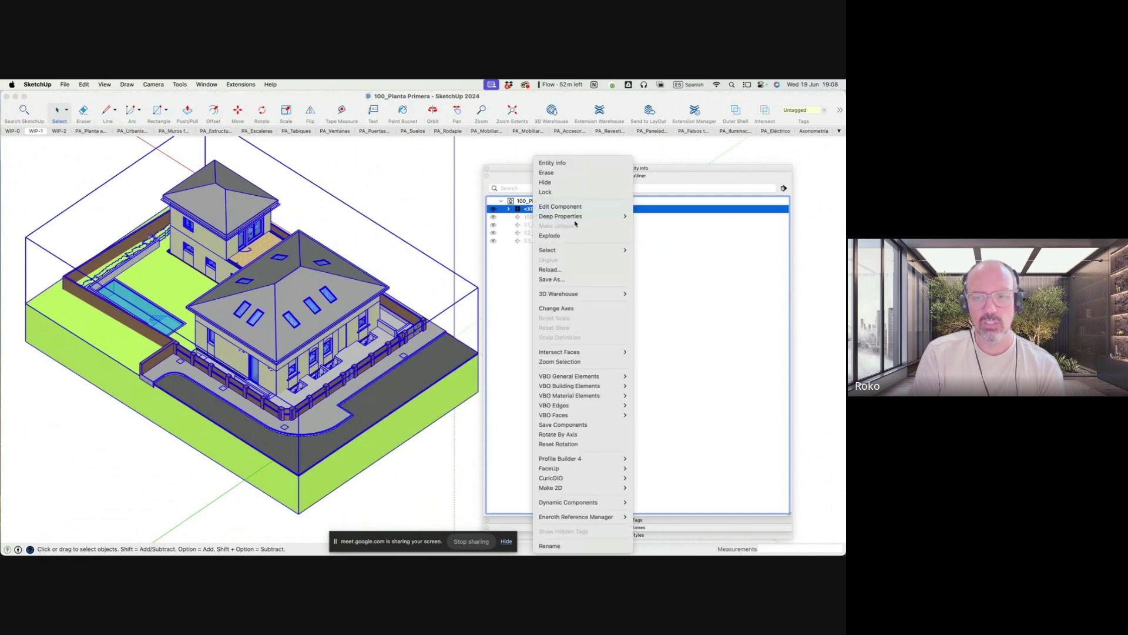
click(550, 271)
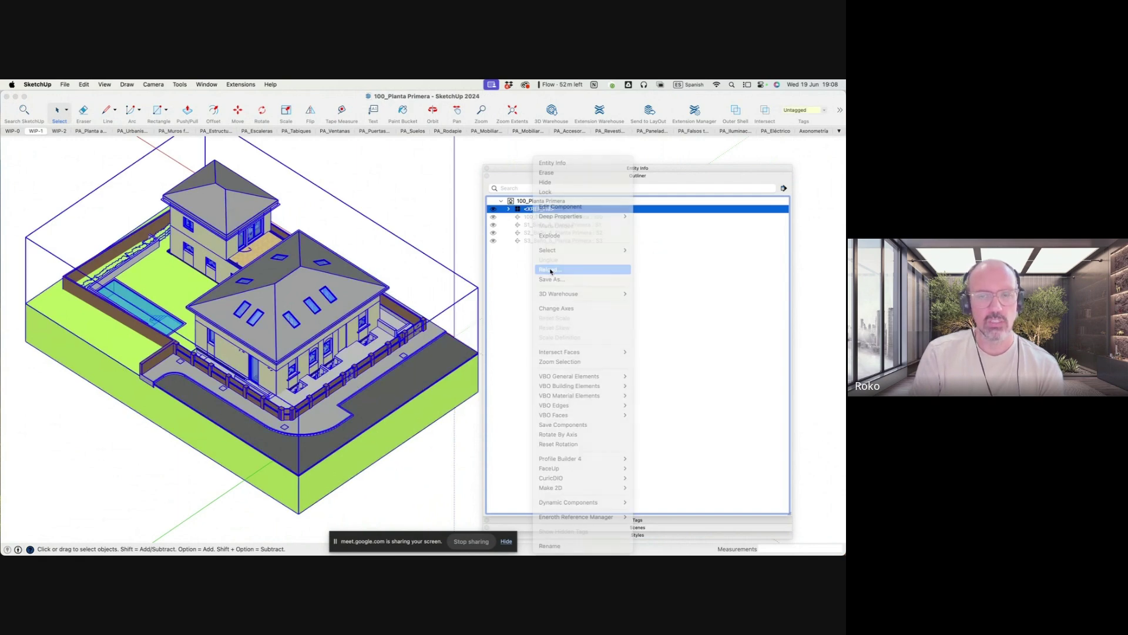
click(471, 273)
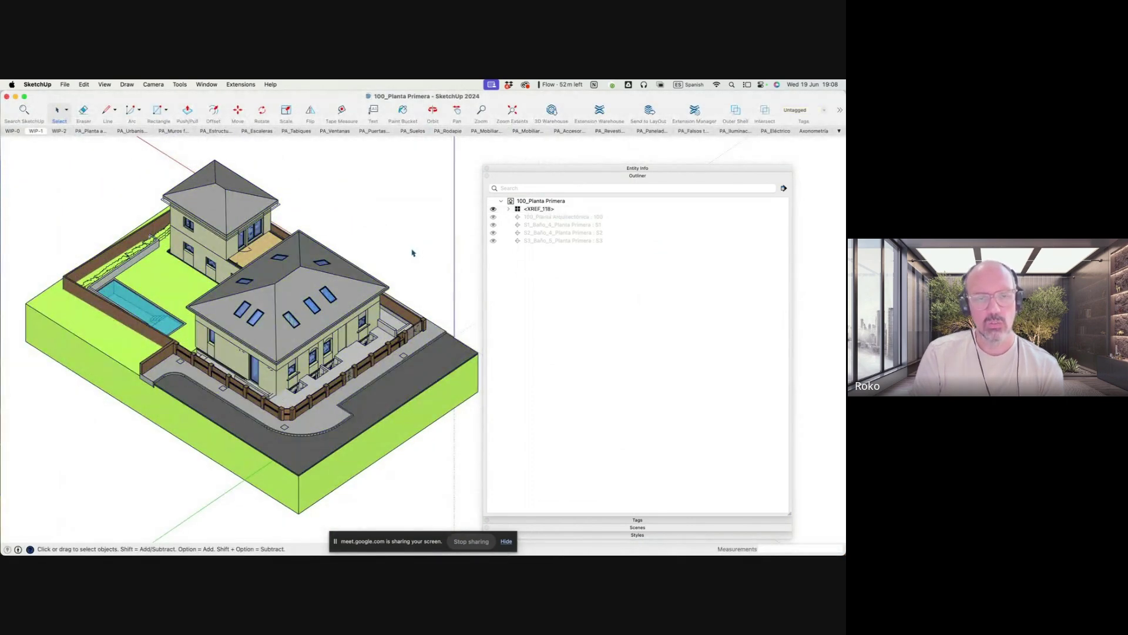
right_click(539, 210)
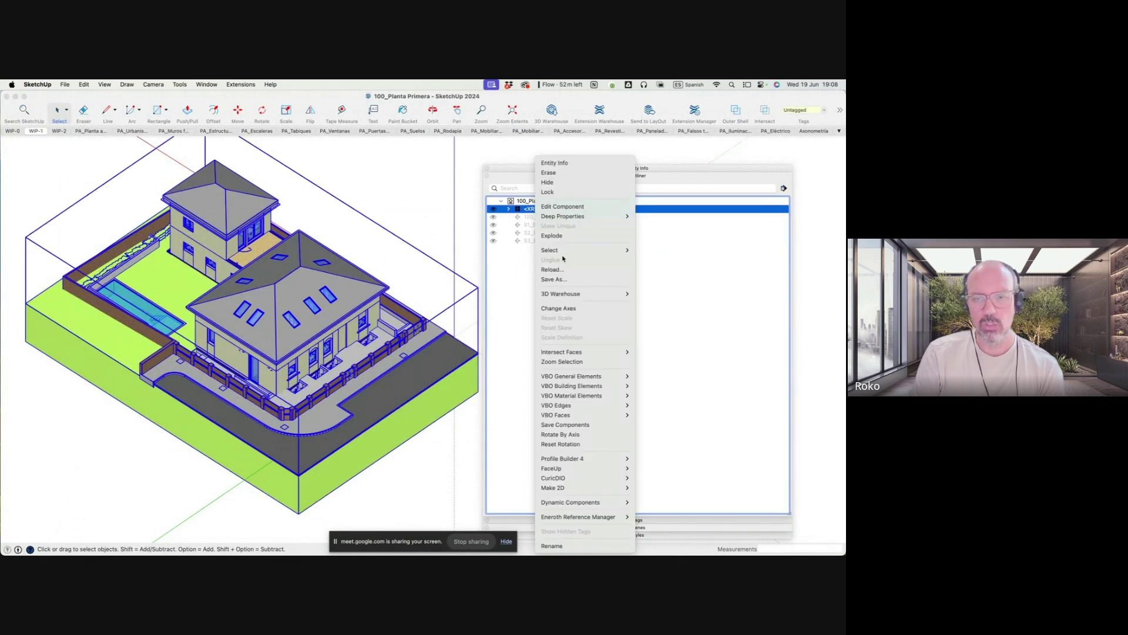
click(558, 271)
click(448, 272)
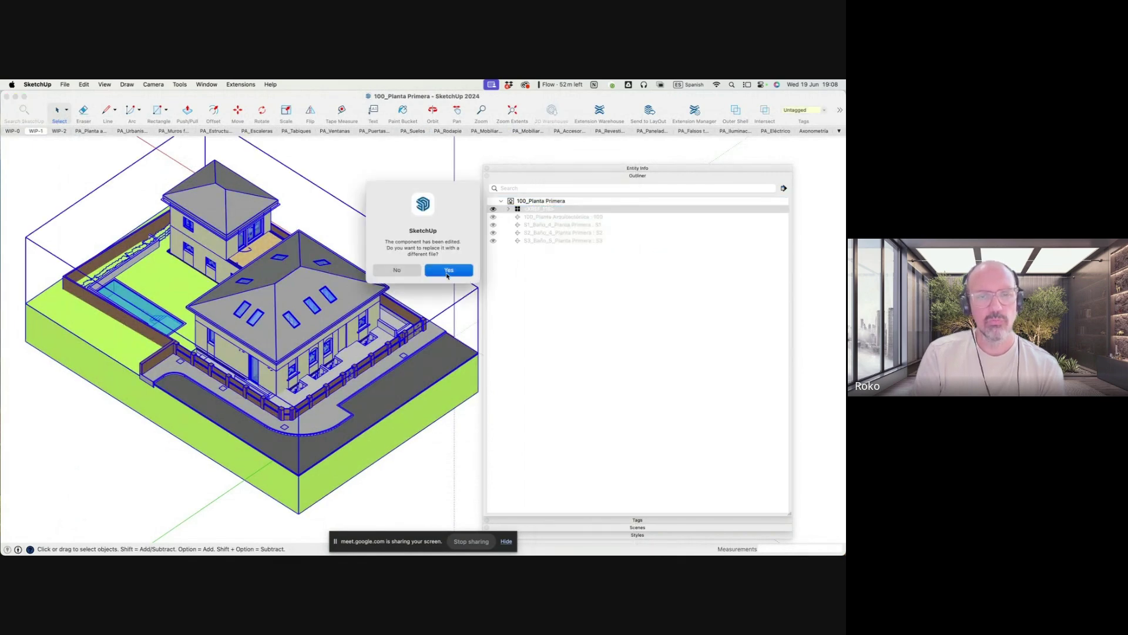
click(188, 199)
Move and collapse the floating panels out of the file chooser's way
mouse_move(520, 175)
mouse_down()
mouse_move(519, 310)
mouse_move(514, 275)
mouse_up()
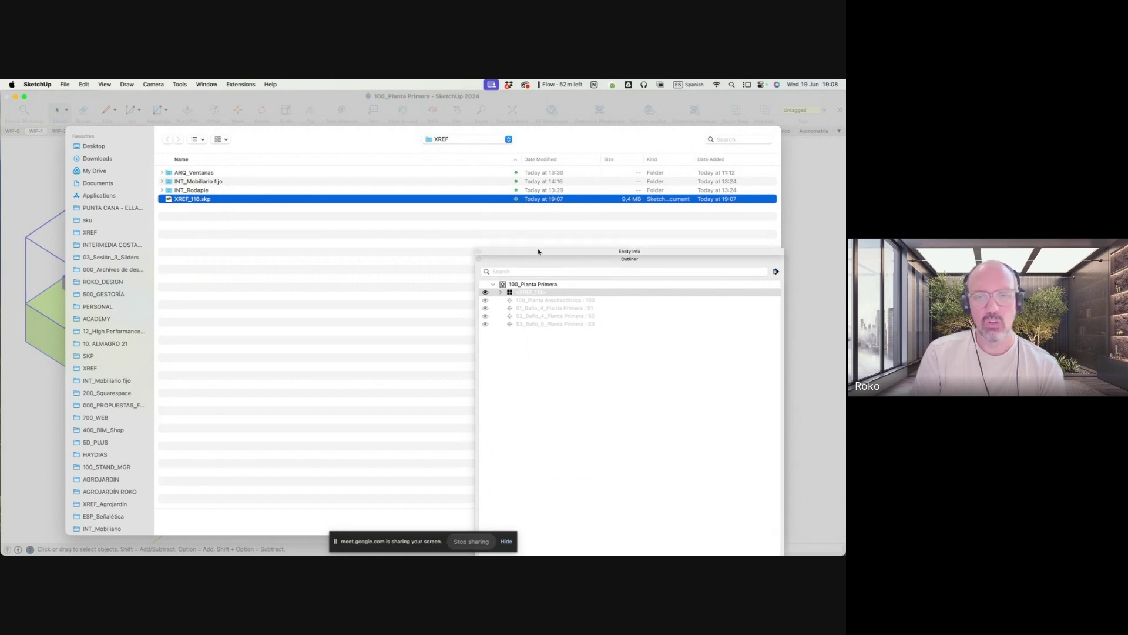
drag(531, 277, 467, 214)
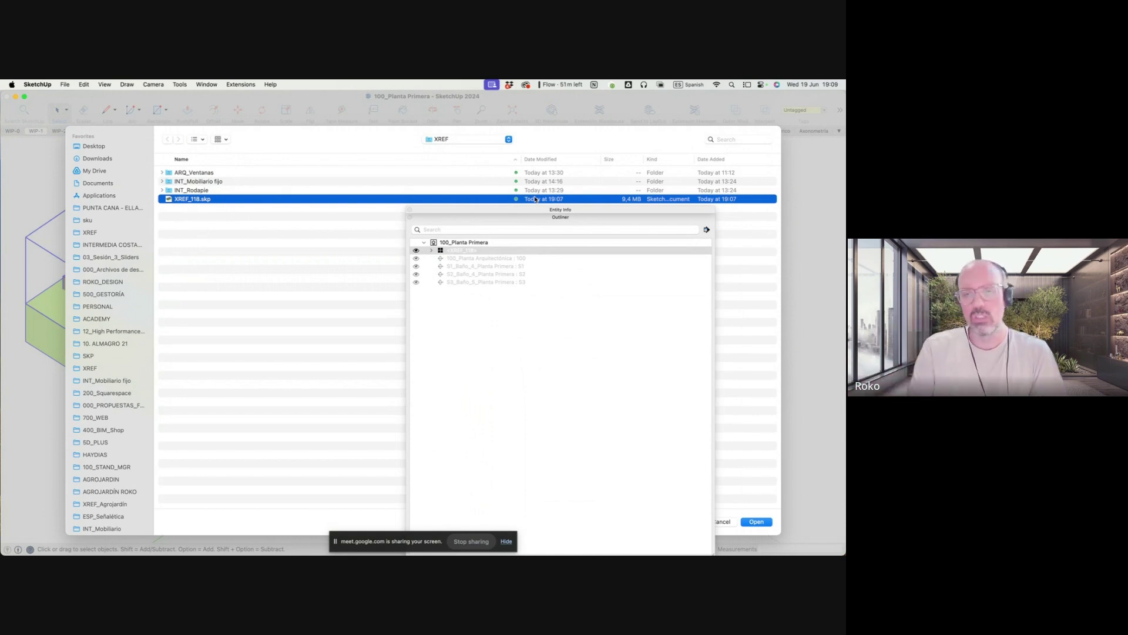
click(564, 217)
drag(674, 206, 618, 265)
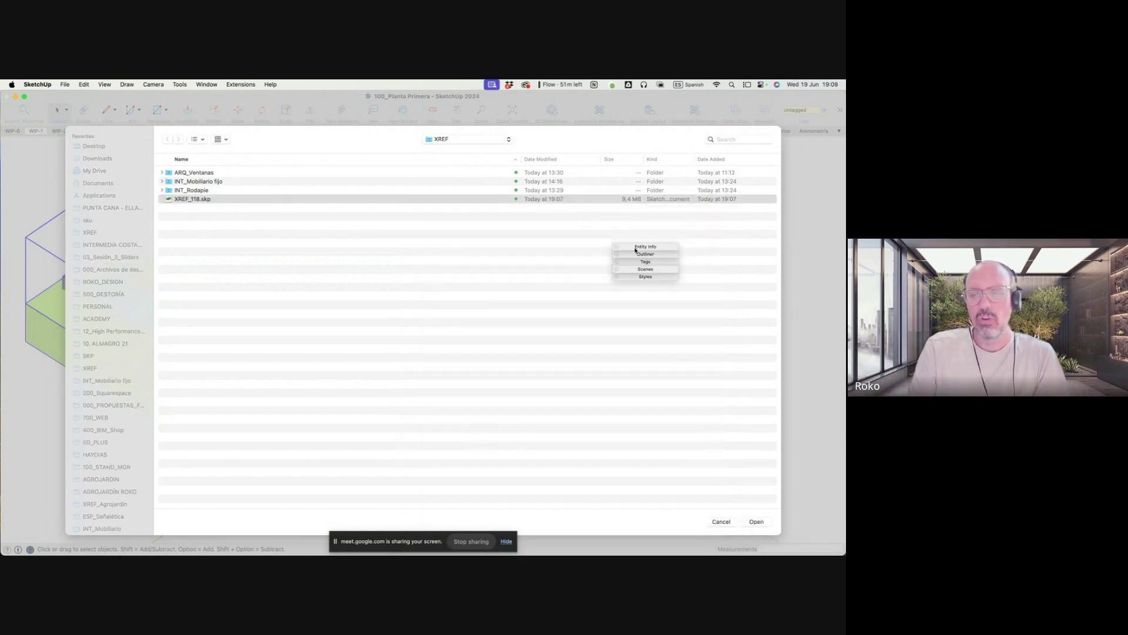
click(758, 526)
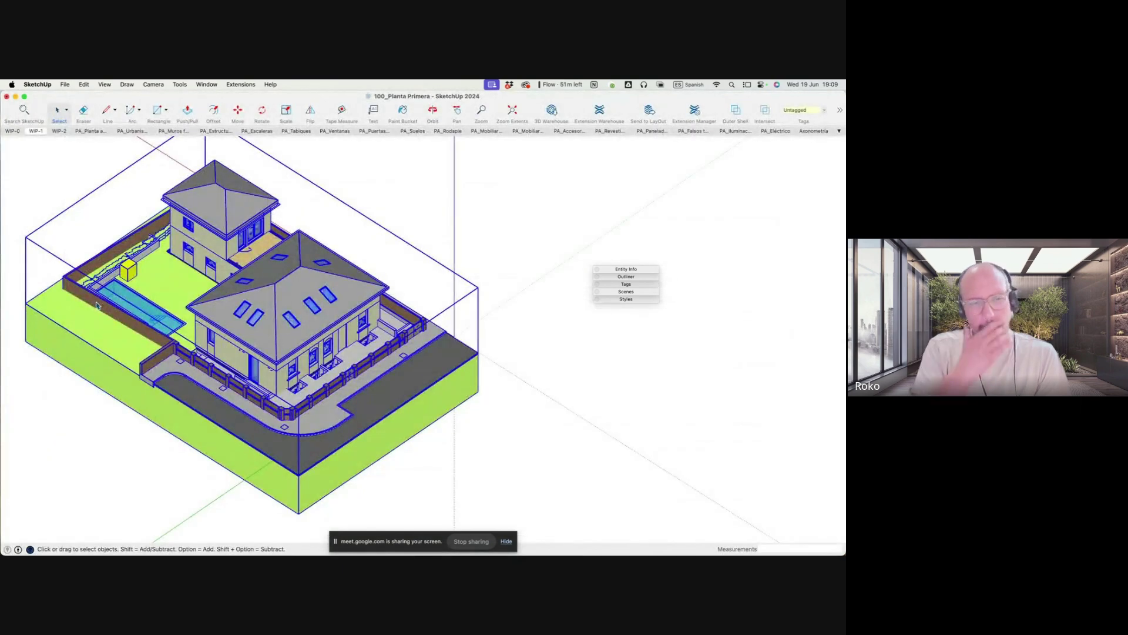
Deselect everything, zoom in and out on the yellow box, and move the panel stack aside
click(351, 207)
scroll(120, 273, up, 3)
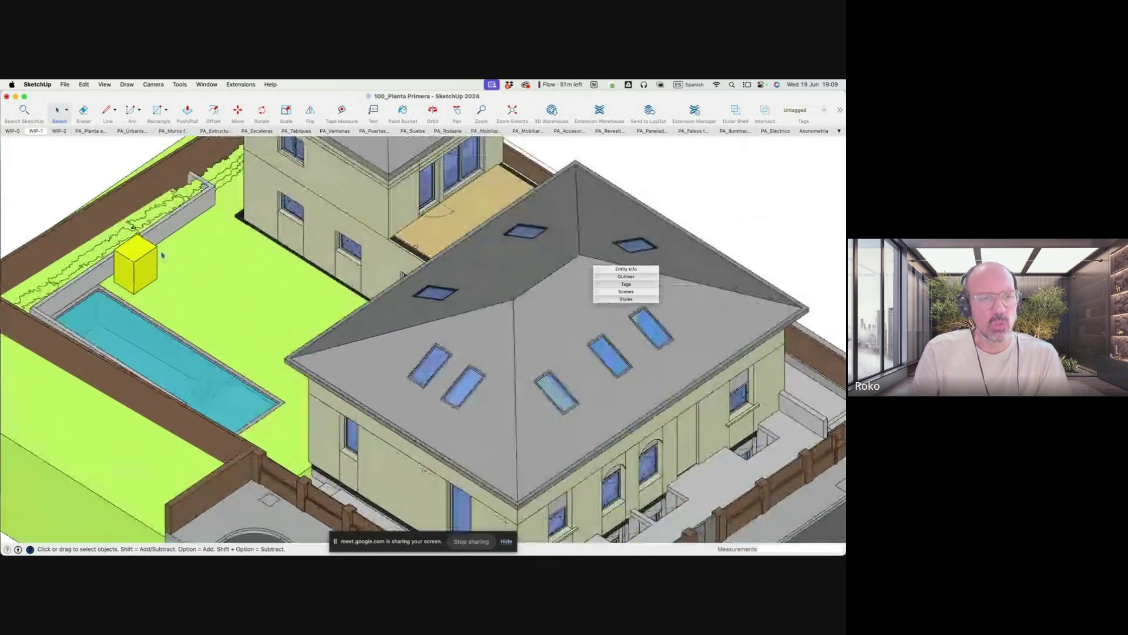
scroll(132, 280, down, 3)
scroll(132, 279, down, 1)
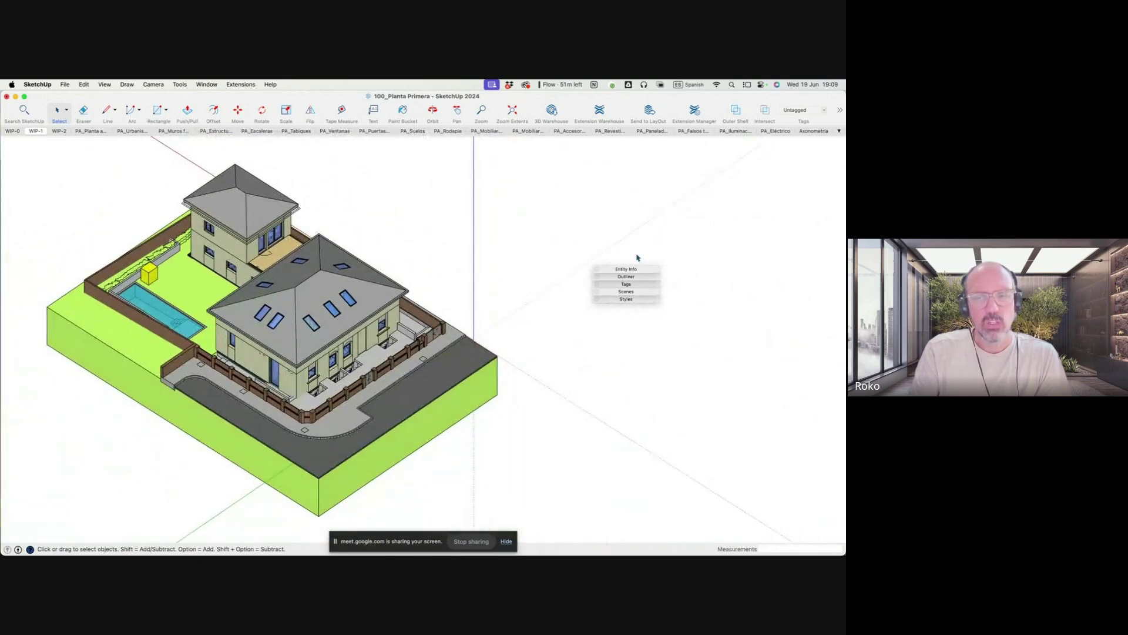
drag(626, 271, 587, 196)
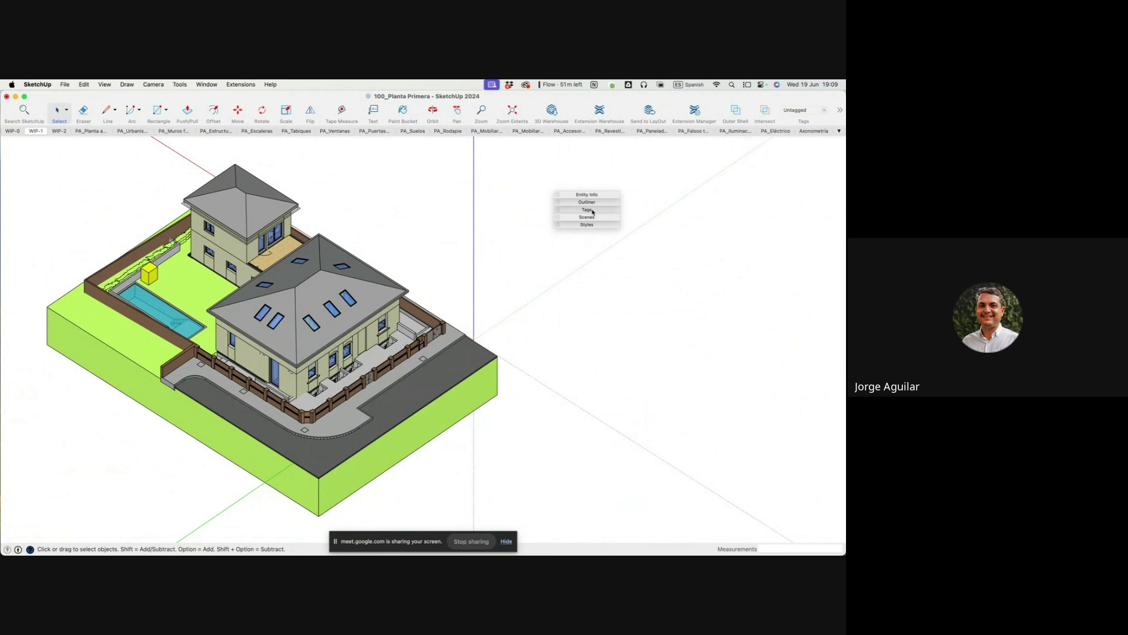
Expand the Scenes list, go through PA_Urbanismo to PA_Muros fachada, and zoom into the plan
click(589, 216)
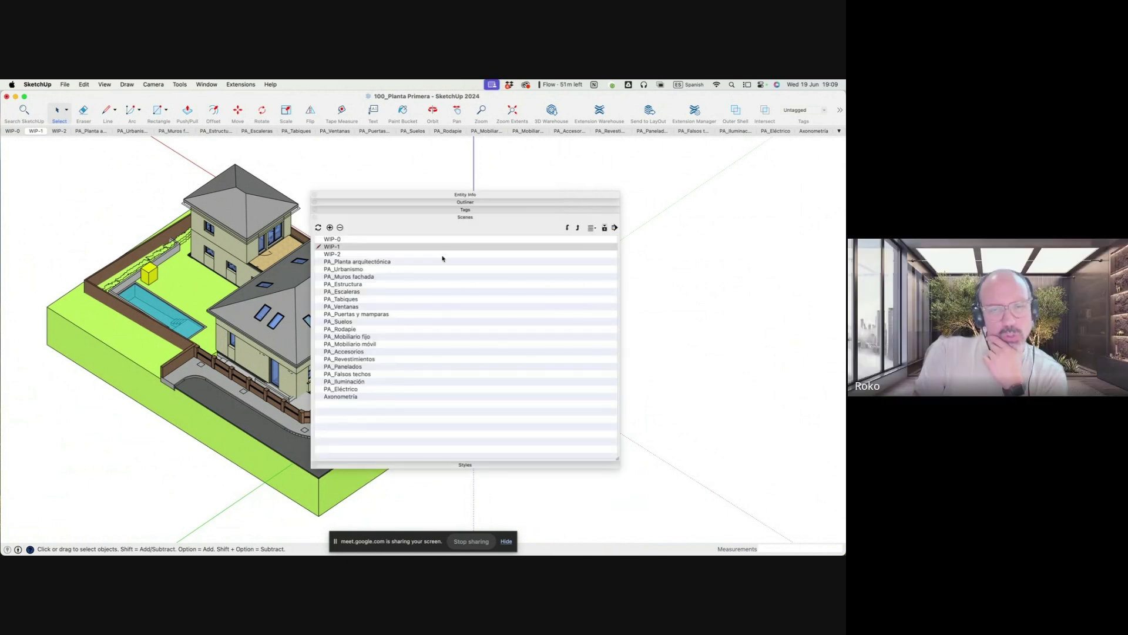
double_click(351, 269)
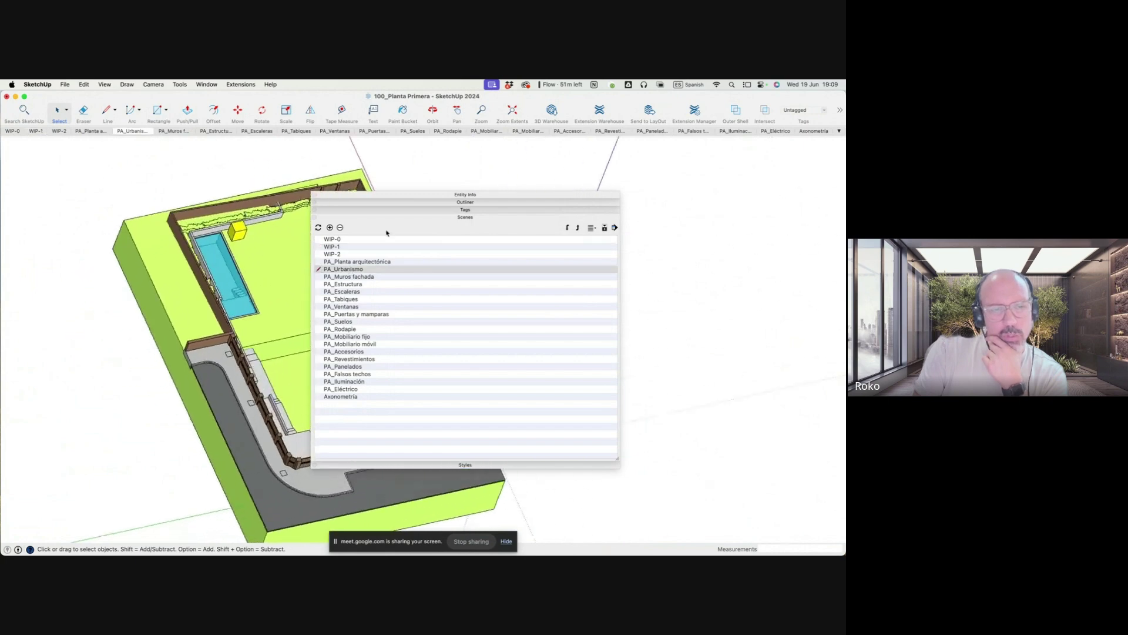
drag(432, 196, 677, 223)
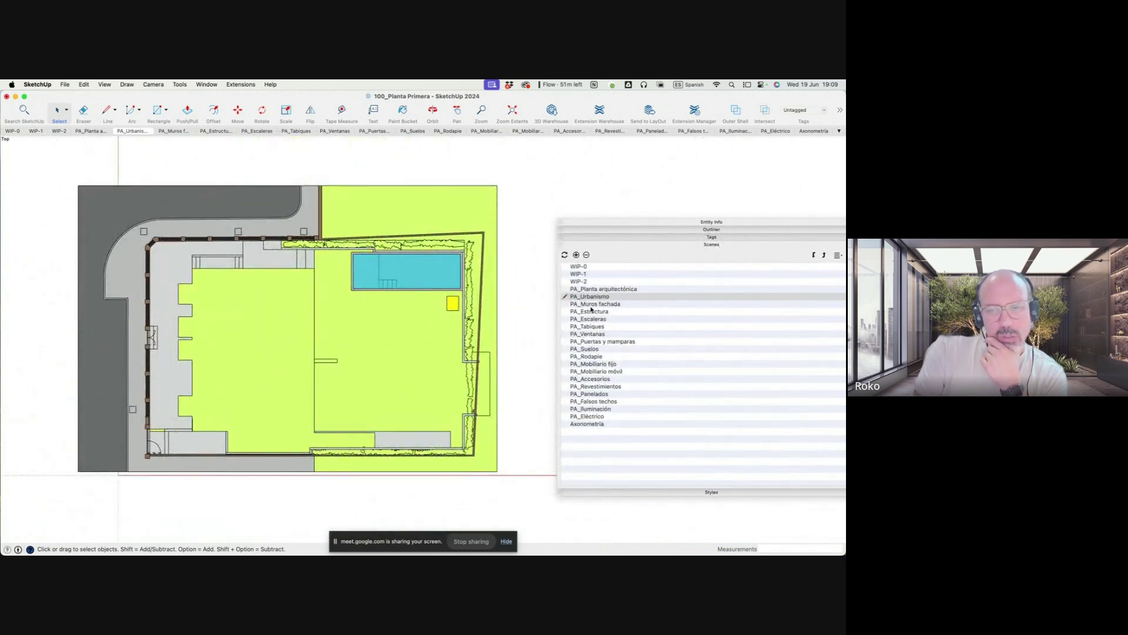
double_click(585, 305)
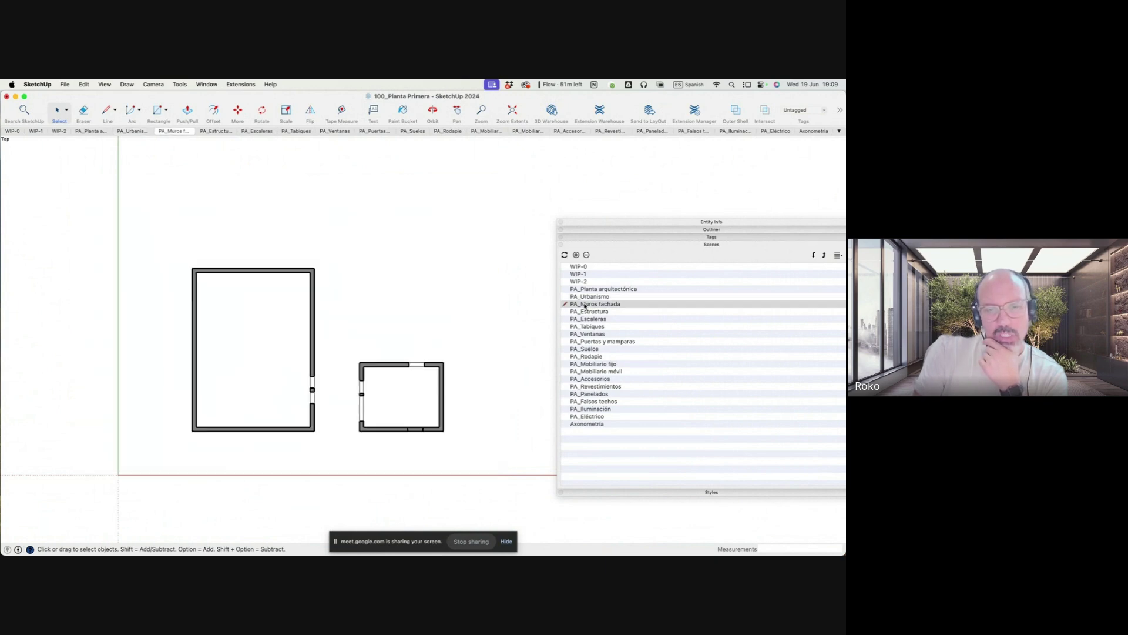
scroll(405, 372, up, 3)
scroll(398, 374, down, 3)
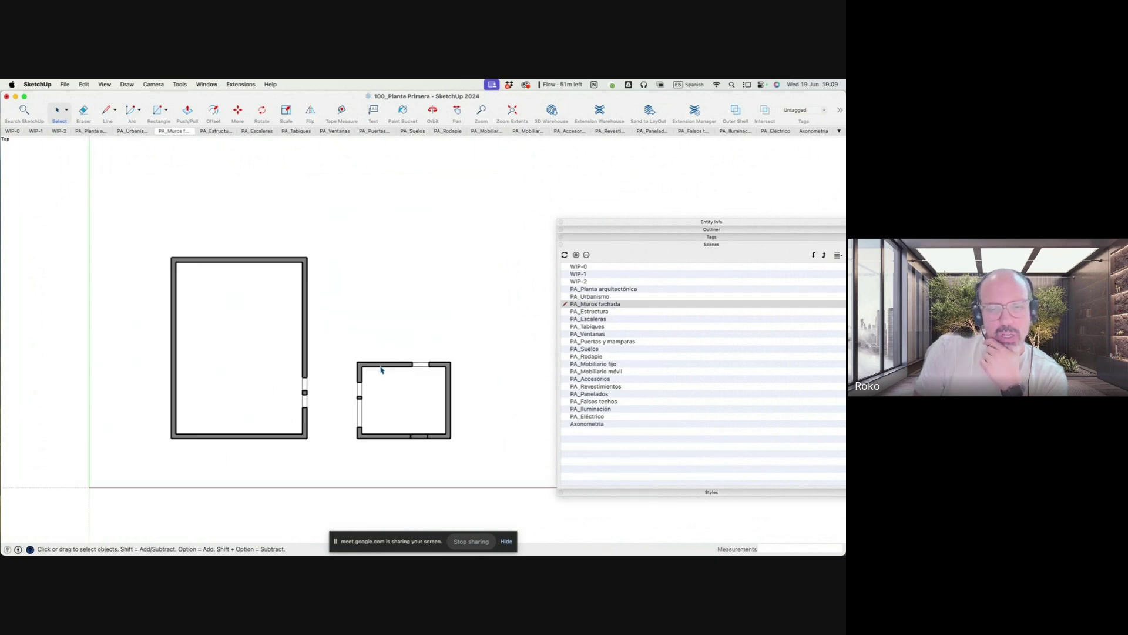
scroll(391, 365, up, 3)
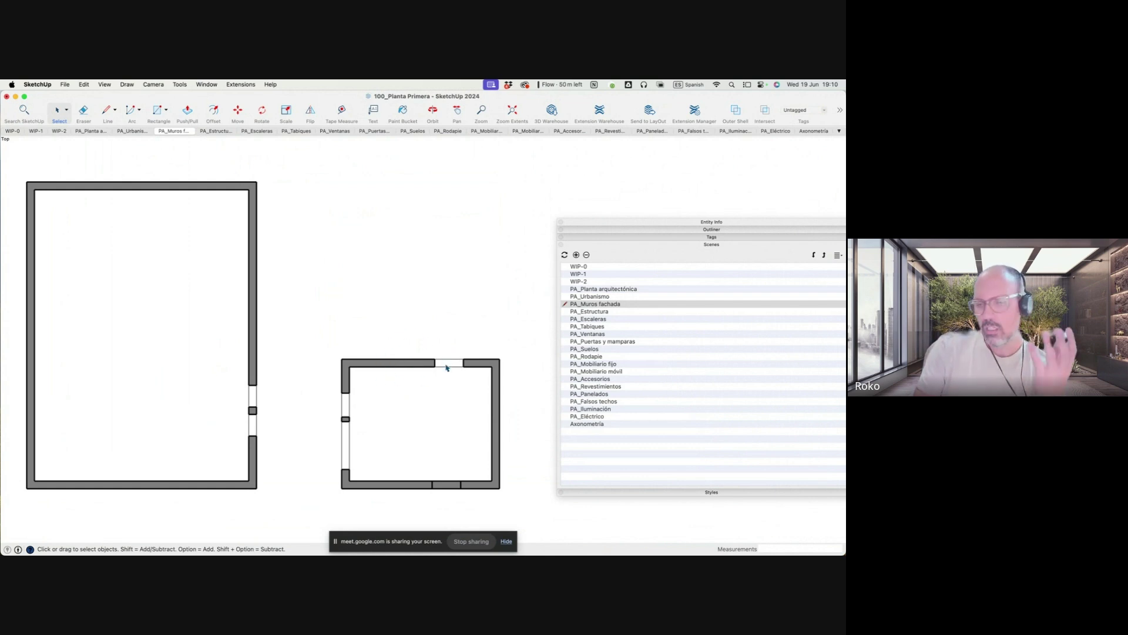
click(703, 230)
right_click(594, 265)
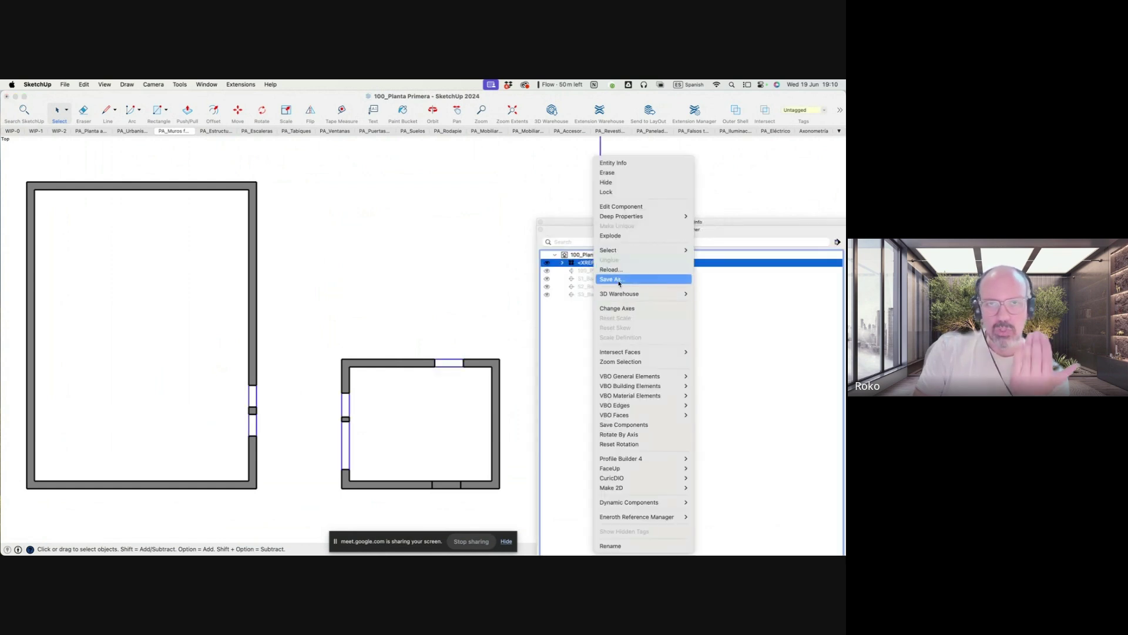
click(491, 252)
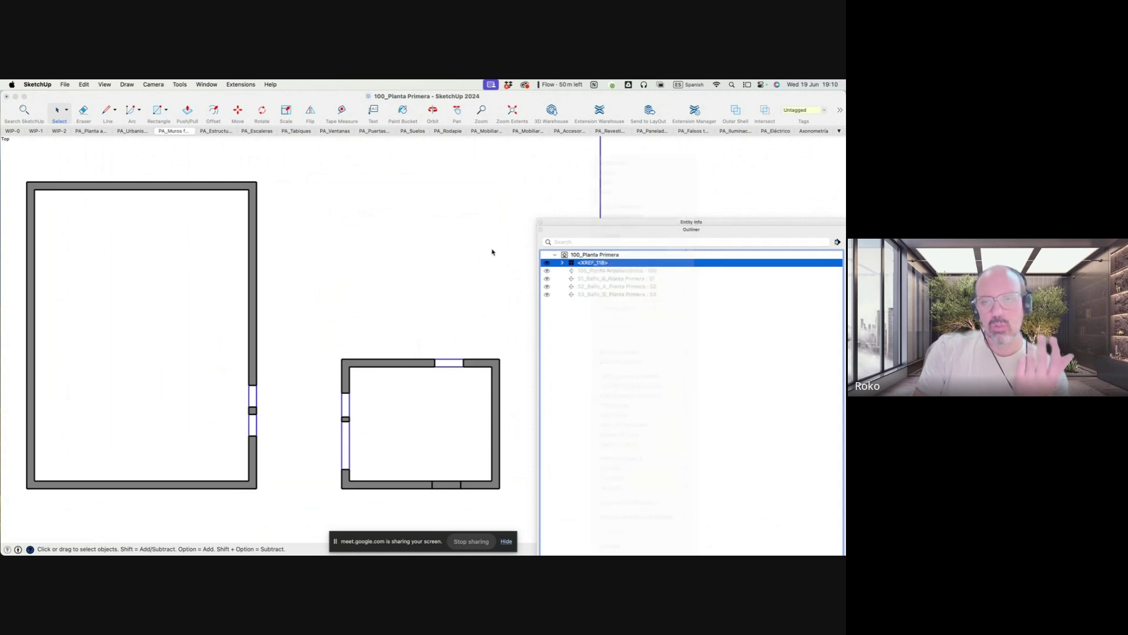
click(642, 229)
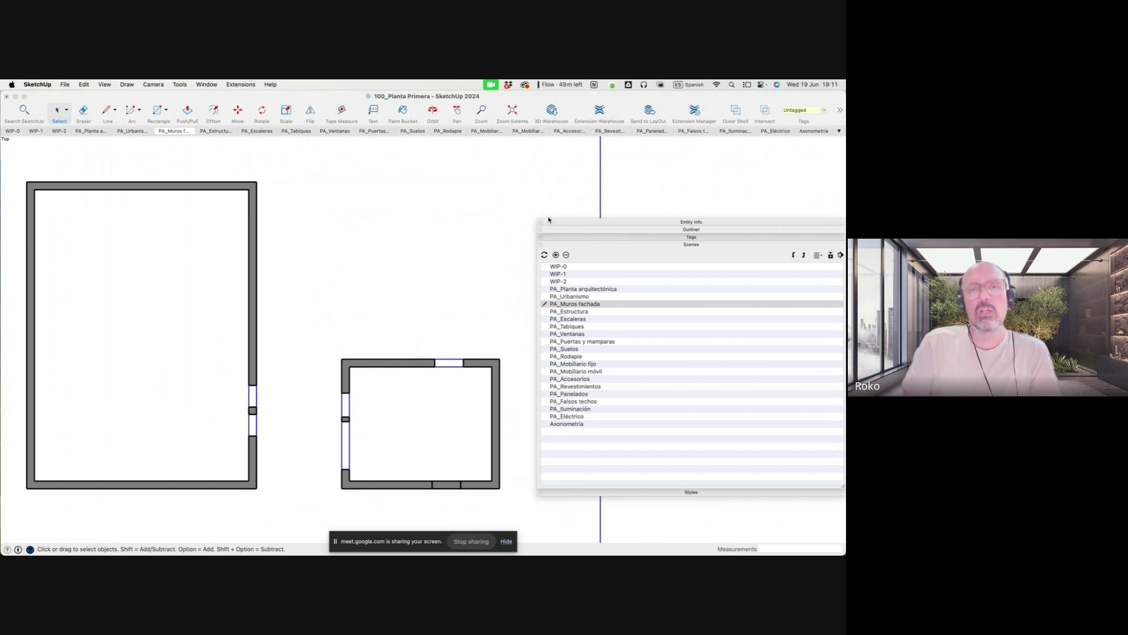
Switch via PA_Planta arquitectónica to the WIP-1 scene, move the scenes panel, and hide SketchUp
click(559, 288)
click(559, 274)
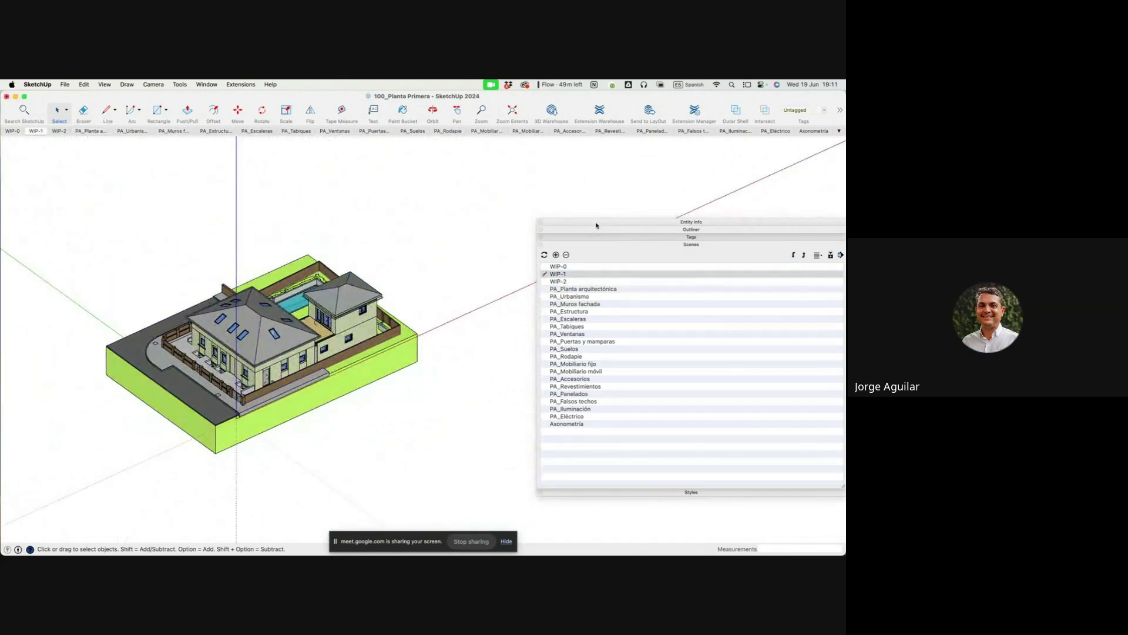
drag(597, 224, 498, 184)
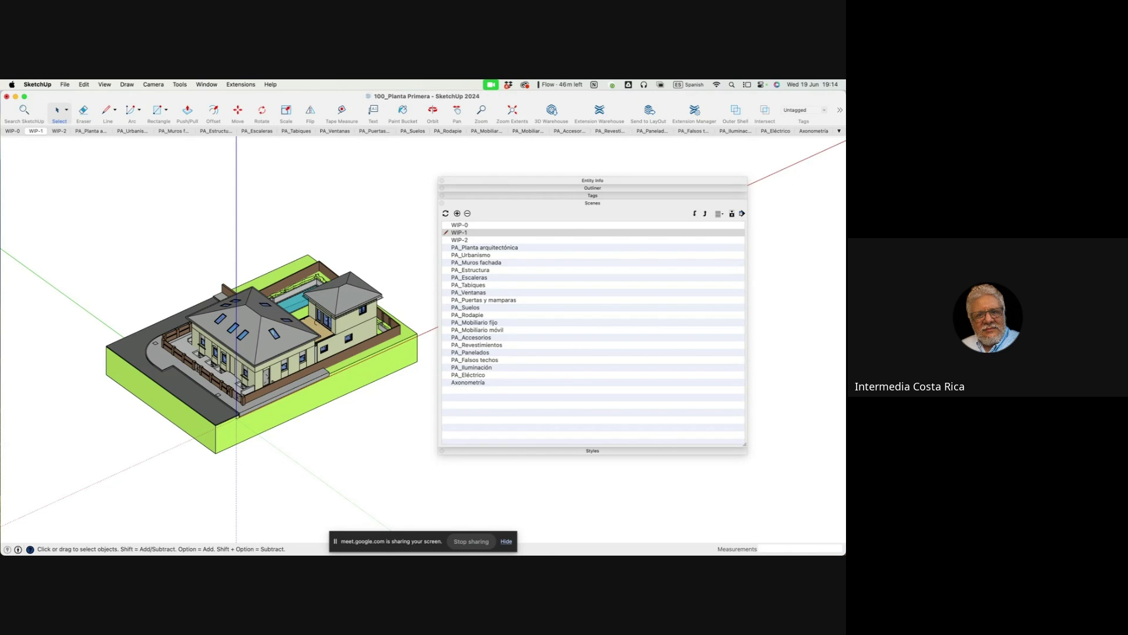
key(super+h)
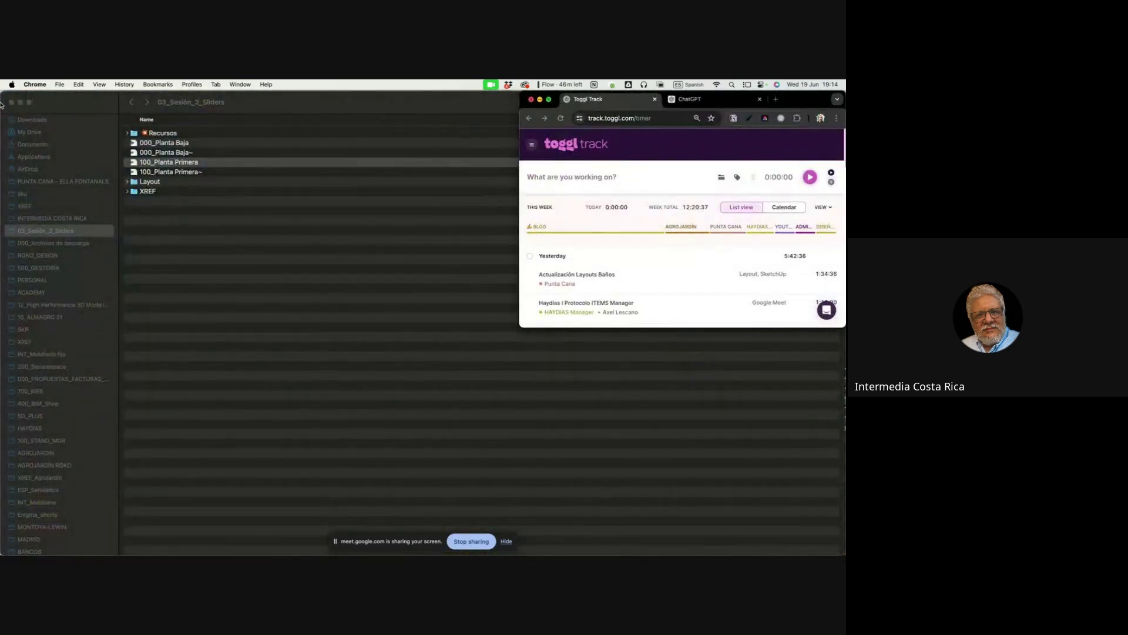
click(244, 250)
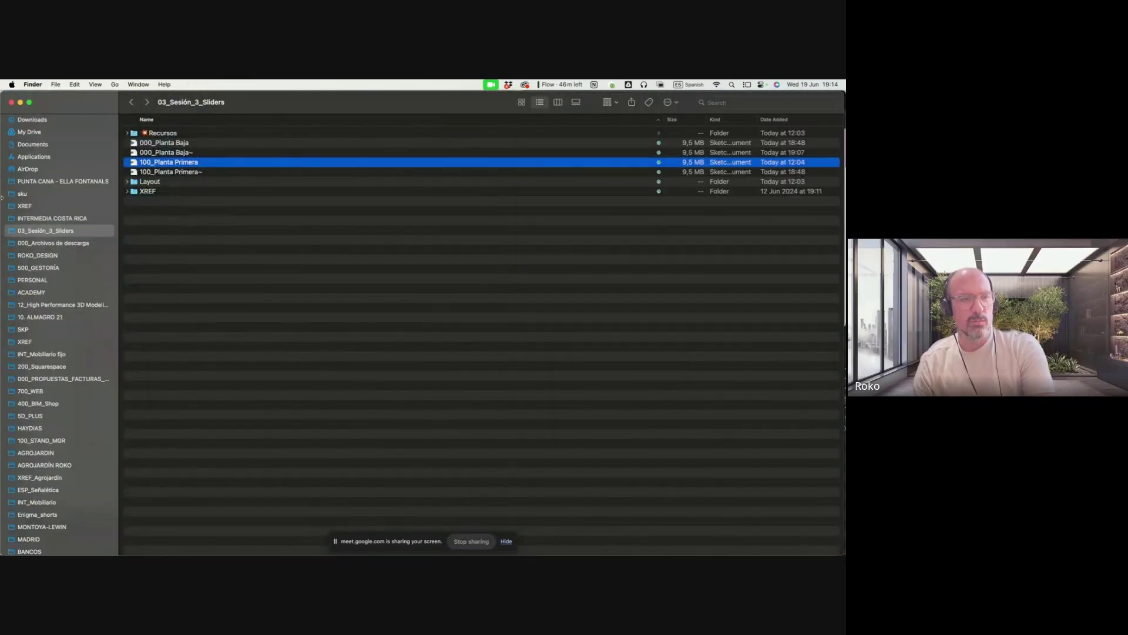
click(257, 329)
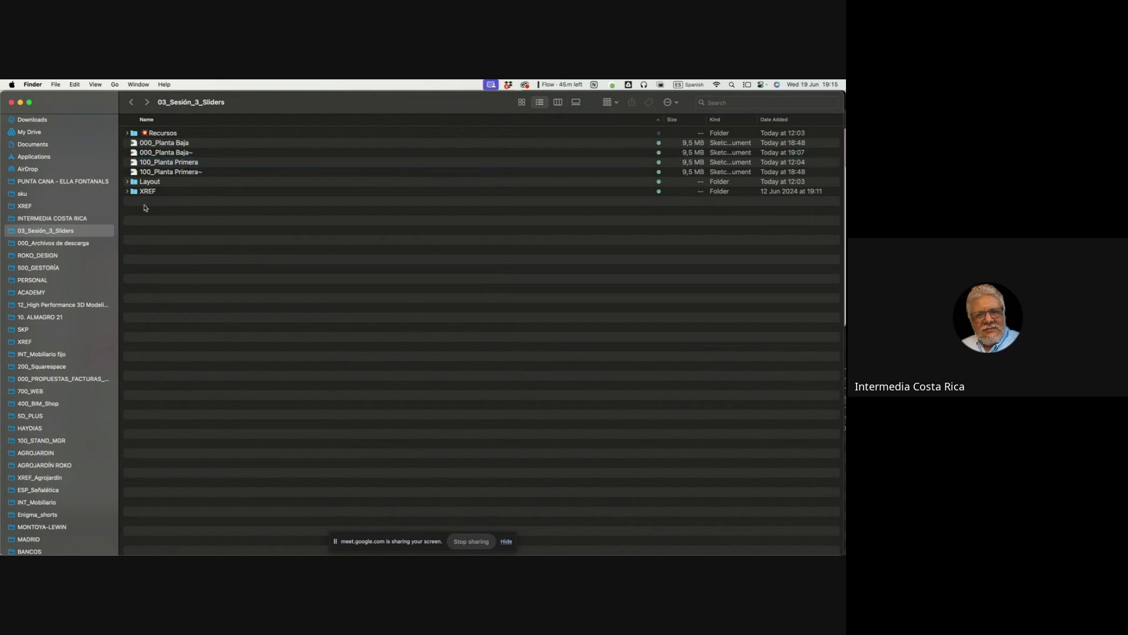
key(super+Tab)
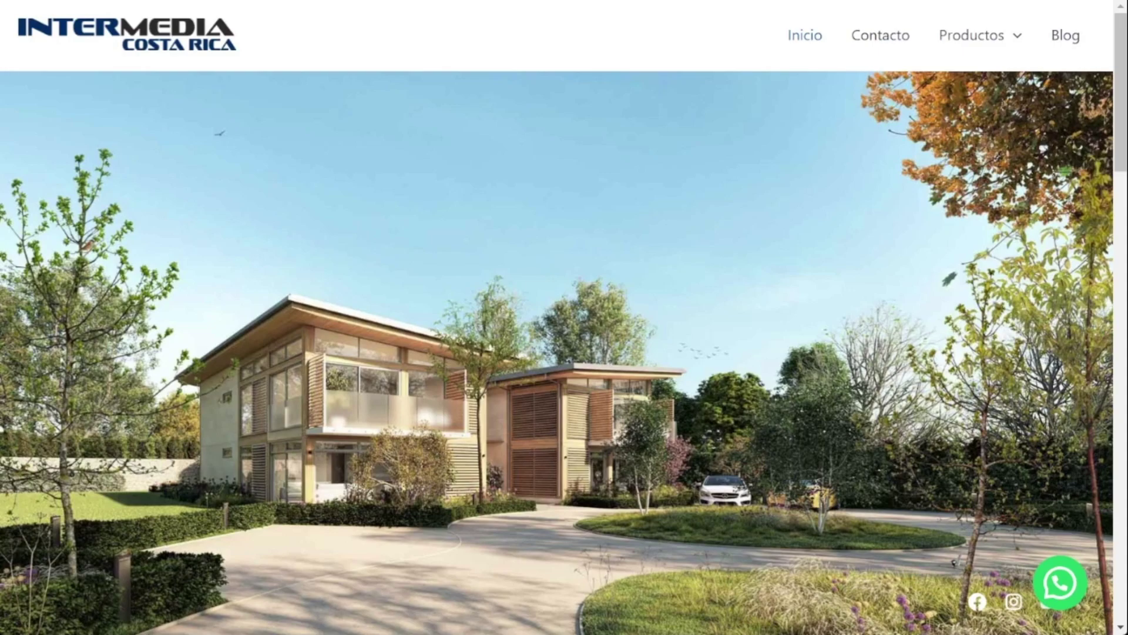
Scroll down to the Lumion 14-day trial offer and its three info cards
scroll(564, 317, down, 2)
scroll(564, 317, down, 2)
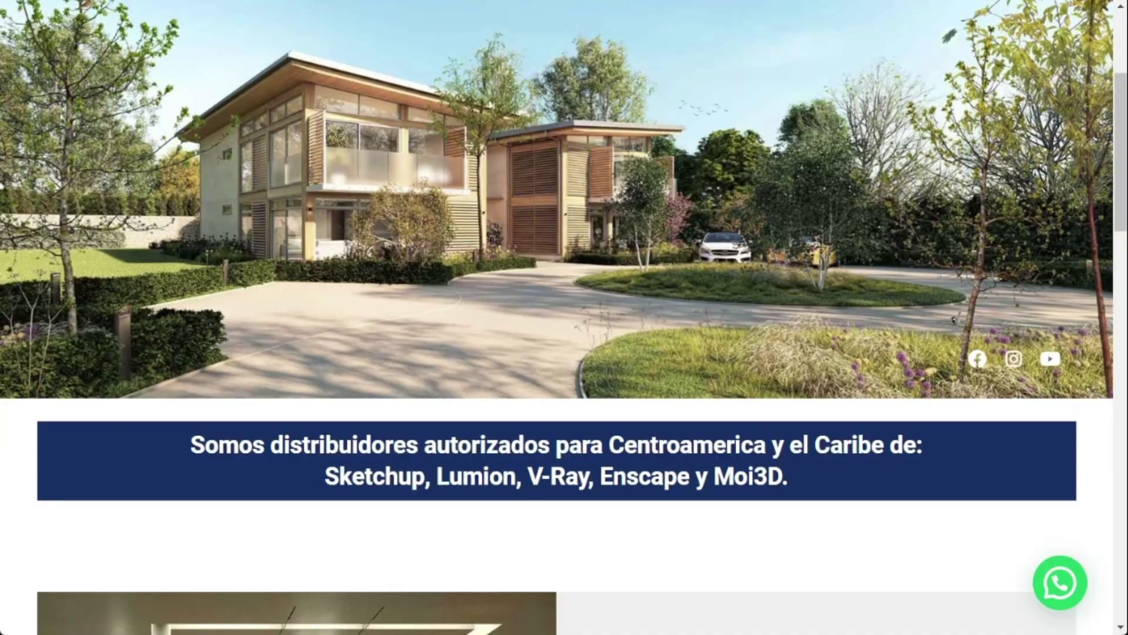
scroll(564, 317, down, 4)
scroll(564, 318, down, 4)
scroll(564, 317, down, 4)
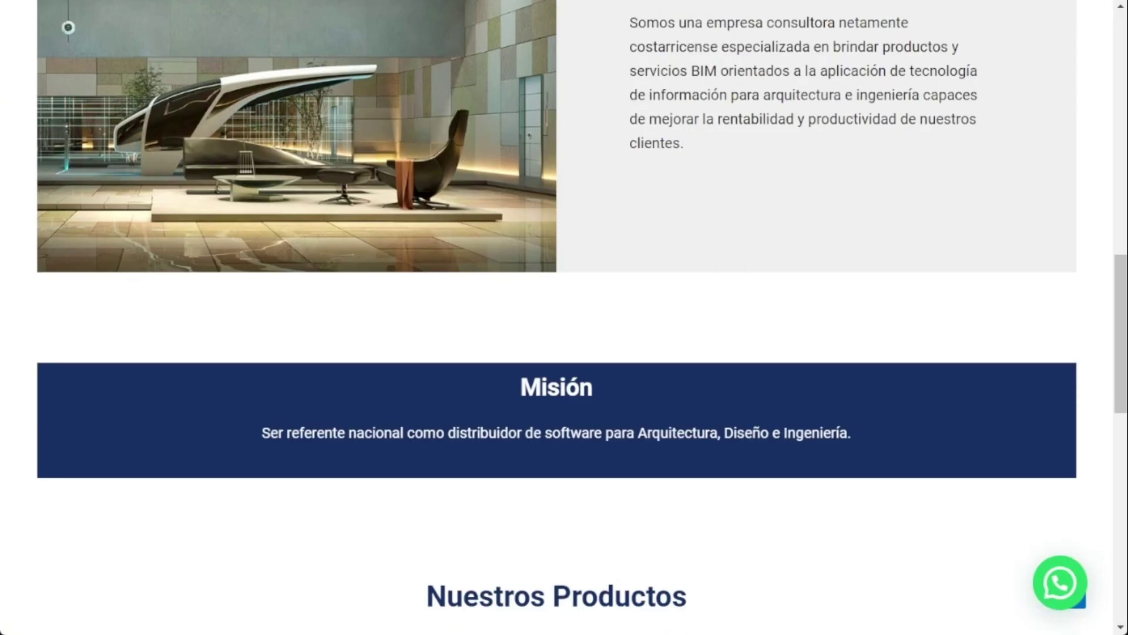
scroll(564, 317, down, 4)
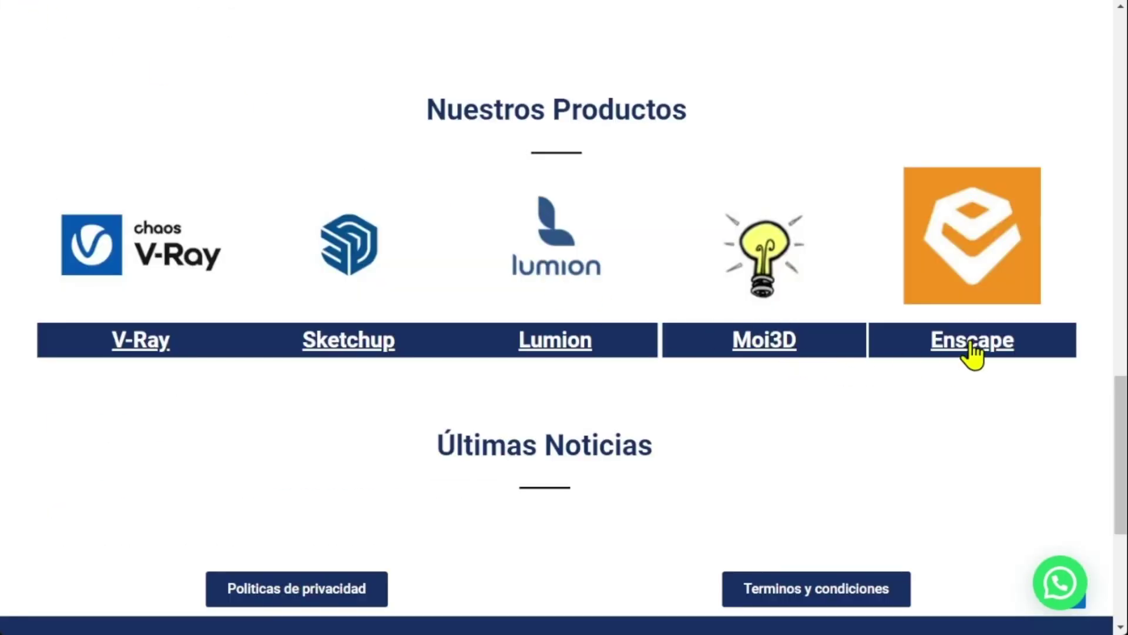
scroll(811, 179, down, 4)
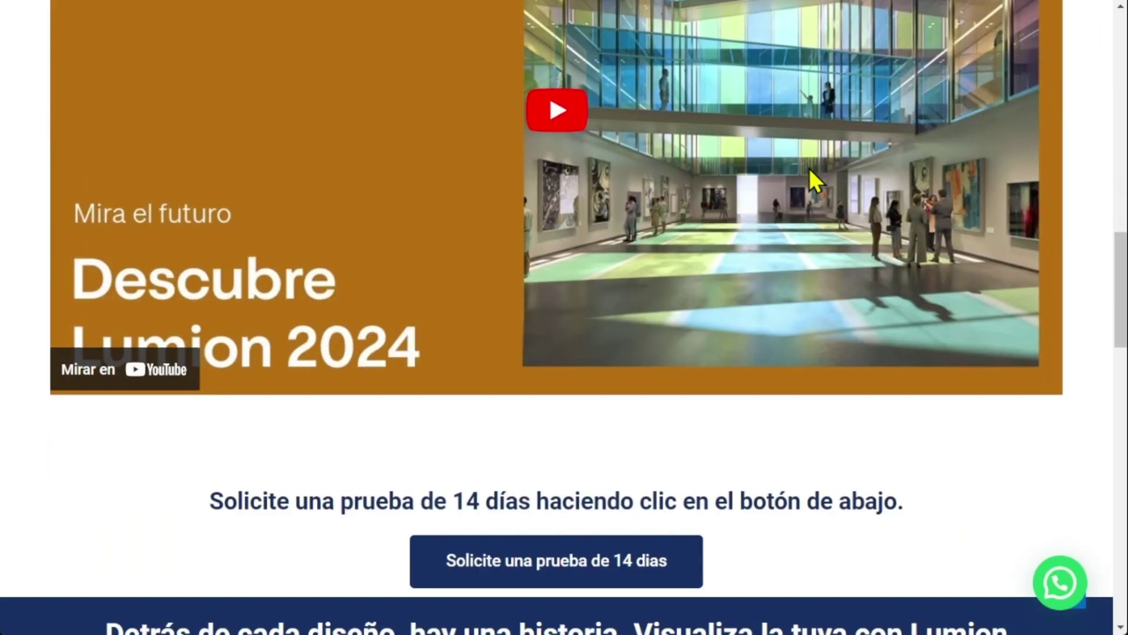
scroll(814, 181, down, 4)
scroll(810, 169, down, 4)
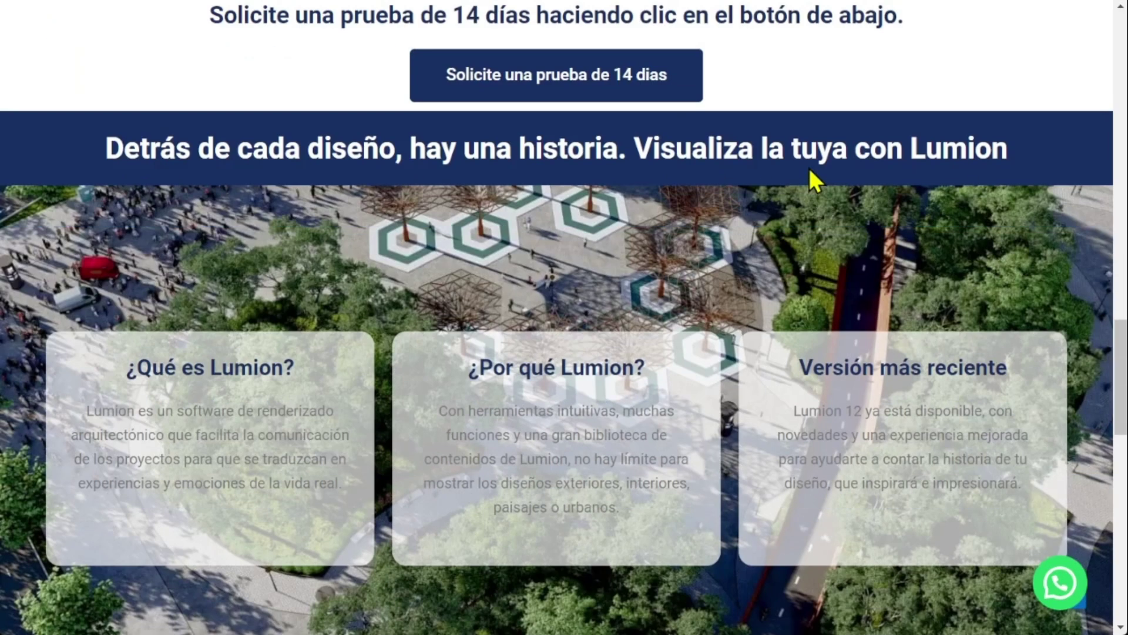